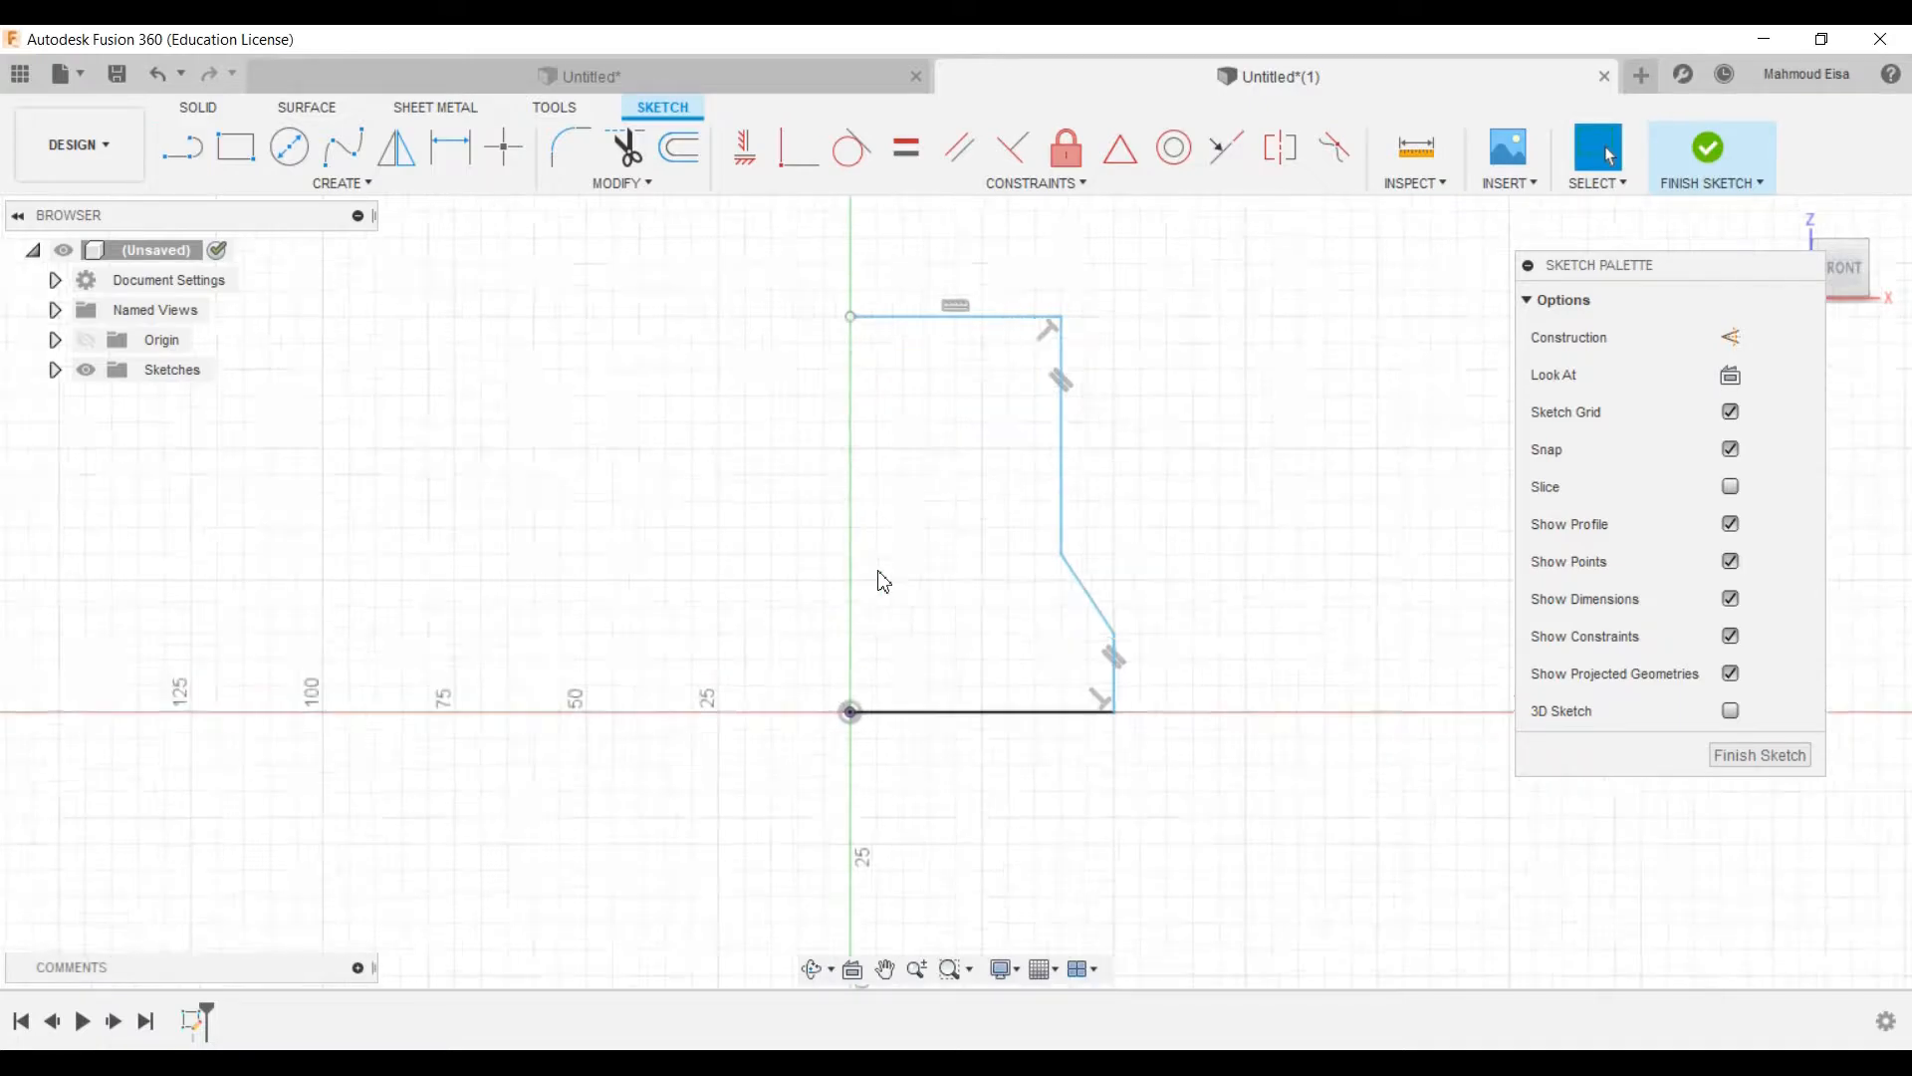
Step: Constrain the open end of the profile's top line vertically above the origin
click(744, 148)
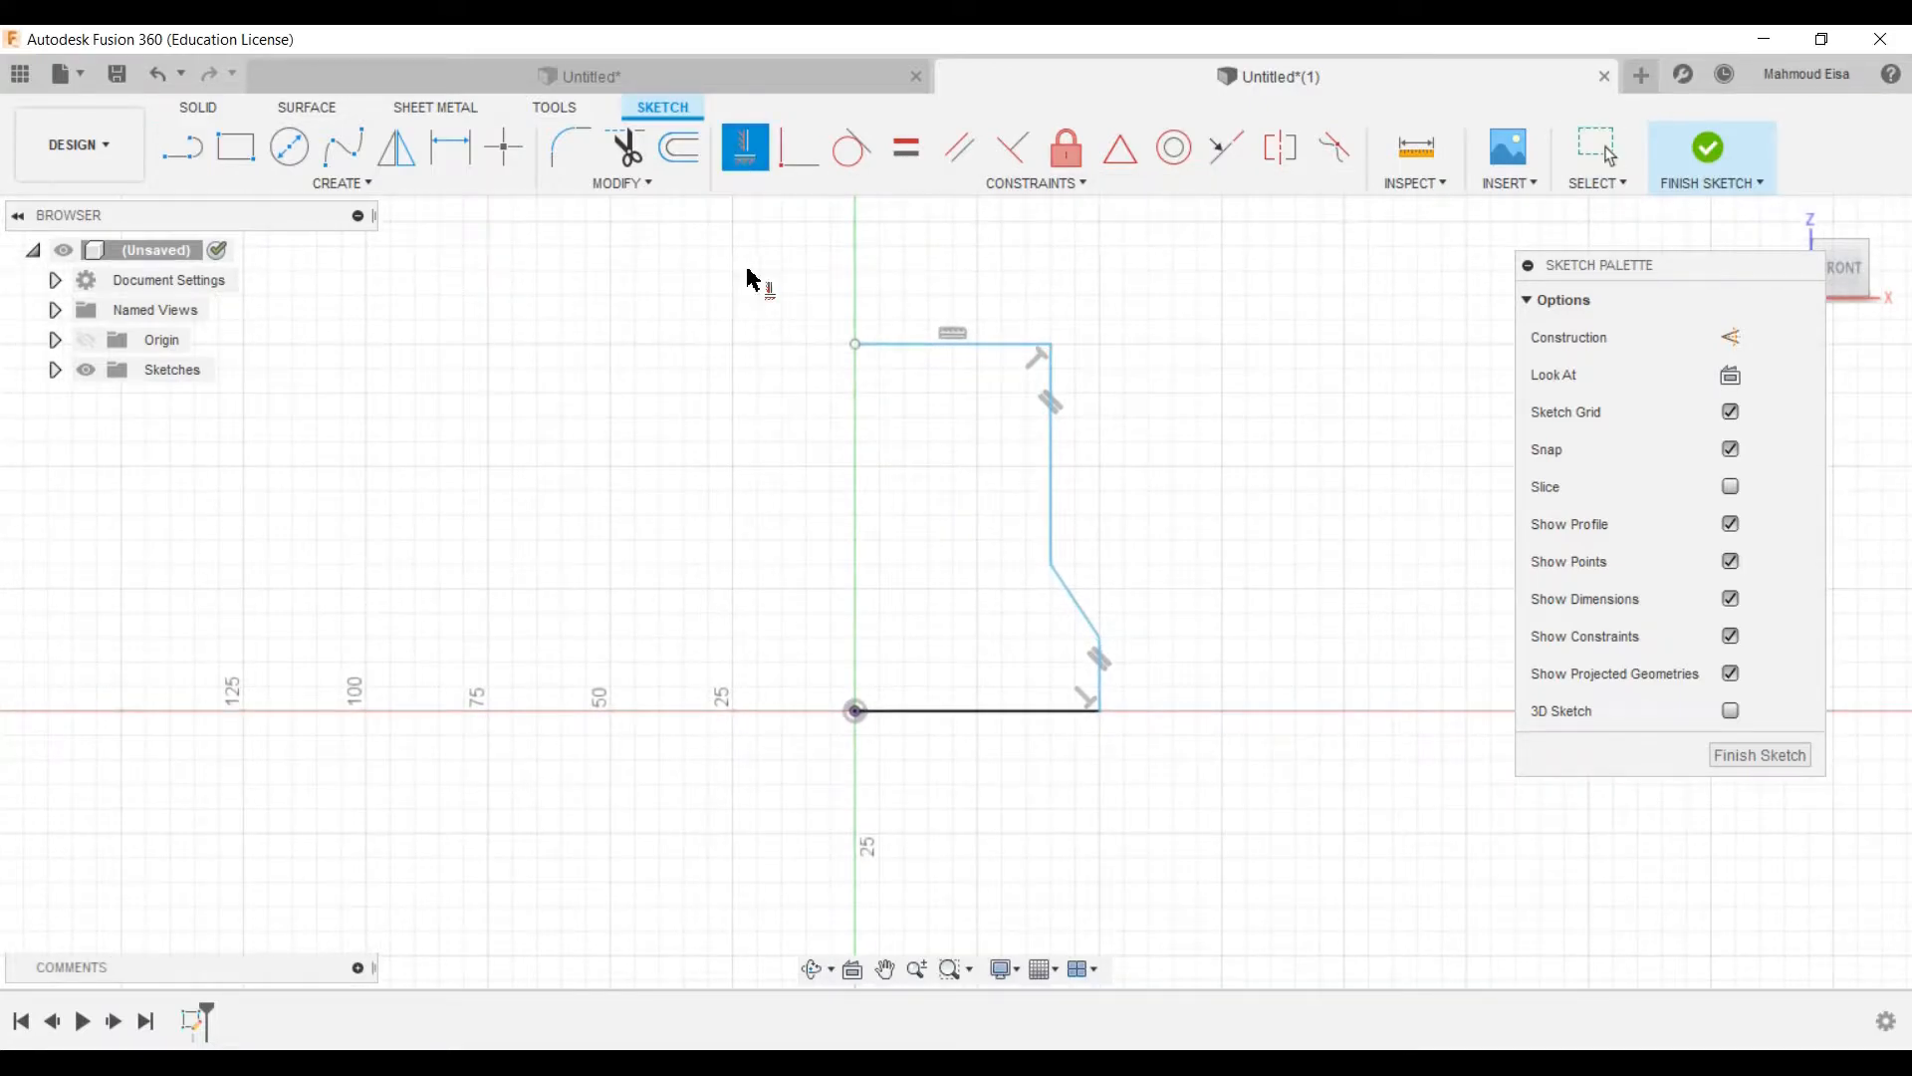
click(858, 356)
click(854, 711)
click(1596, 150)
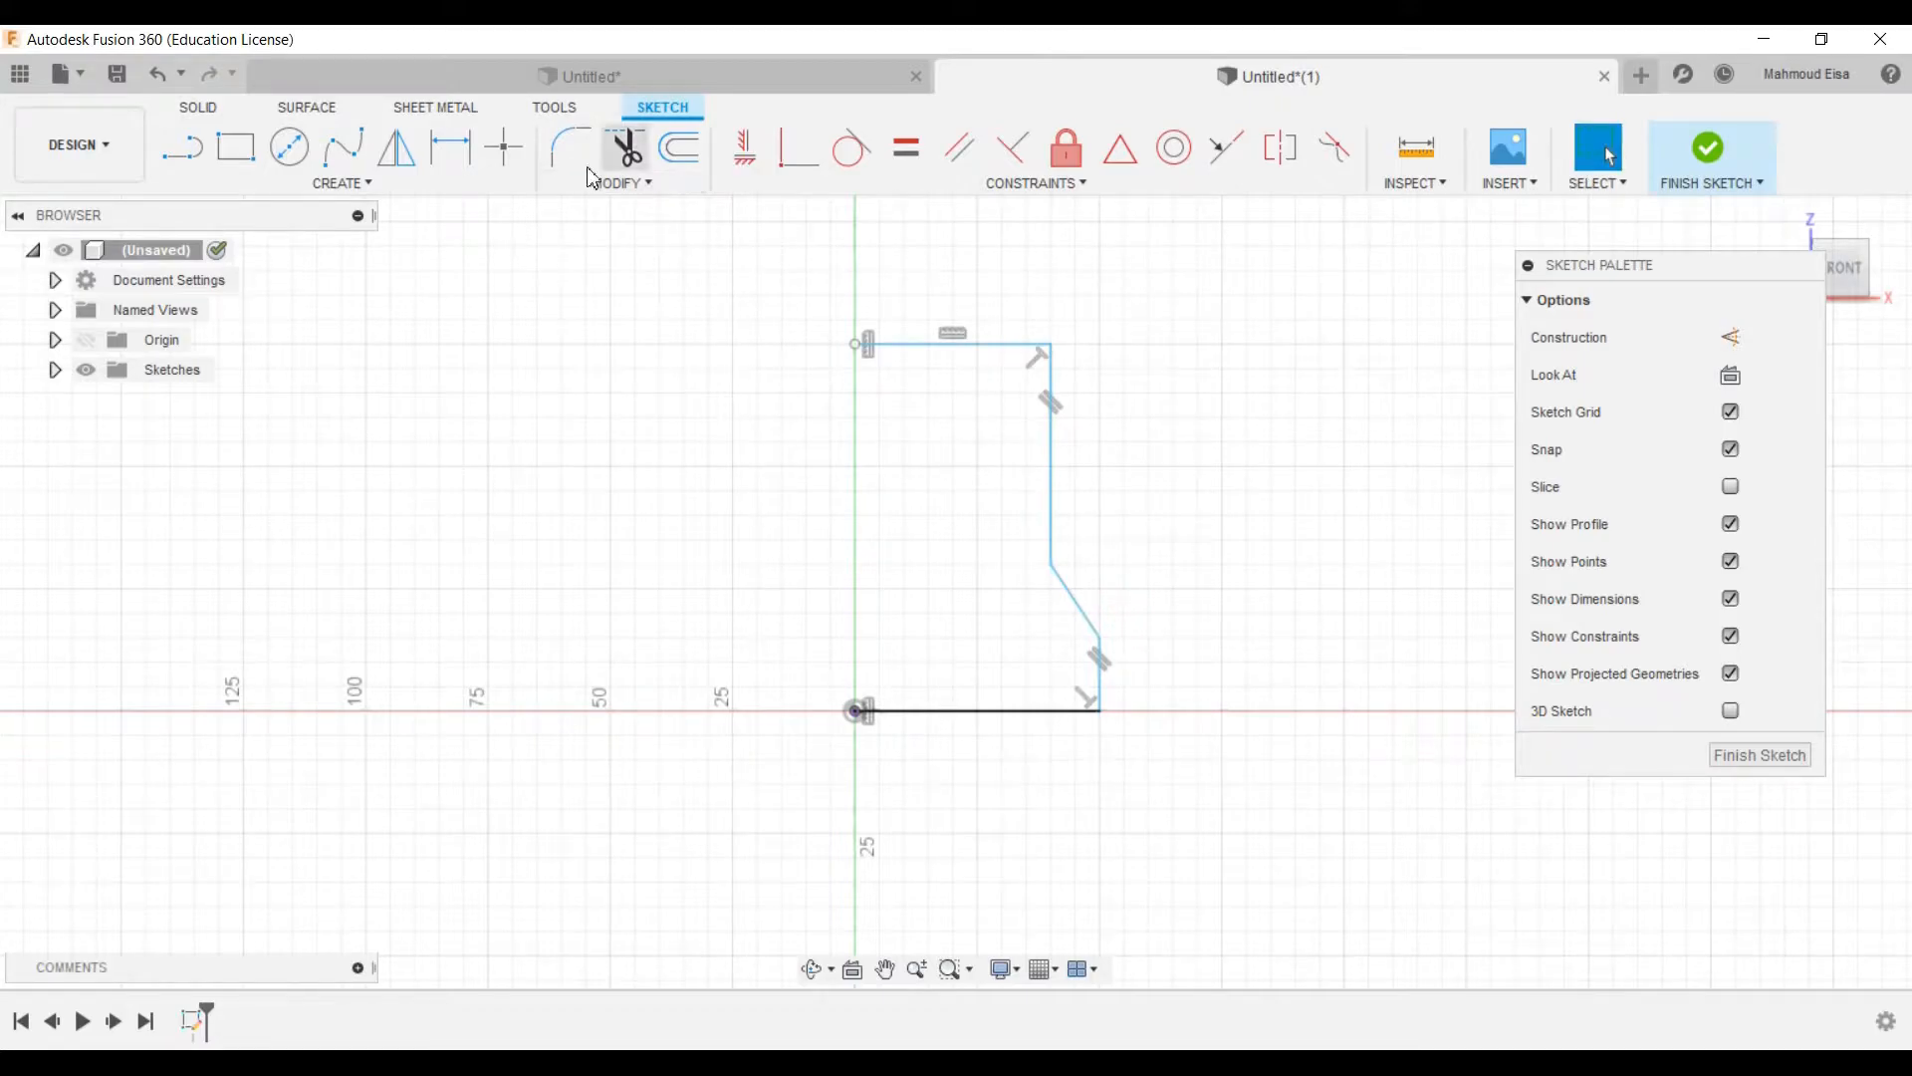
Step: Dimension the profile's top horizontal line to 18 mm and the upper vertical line to 45 mm
click(462, 150)
click(936, 344)
click(930, 299)
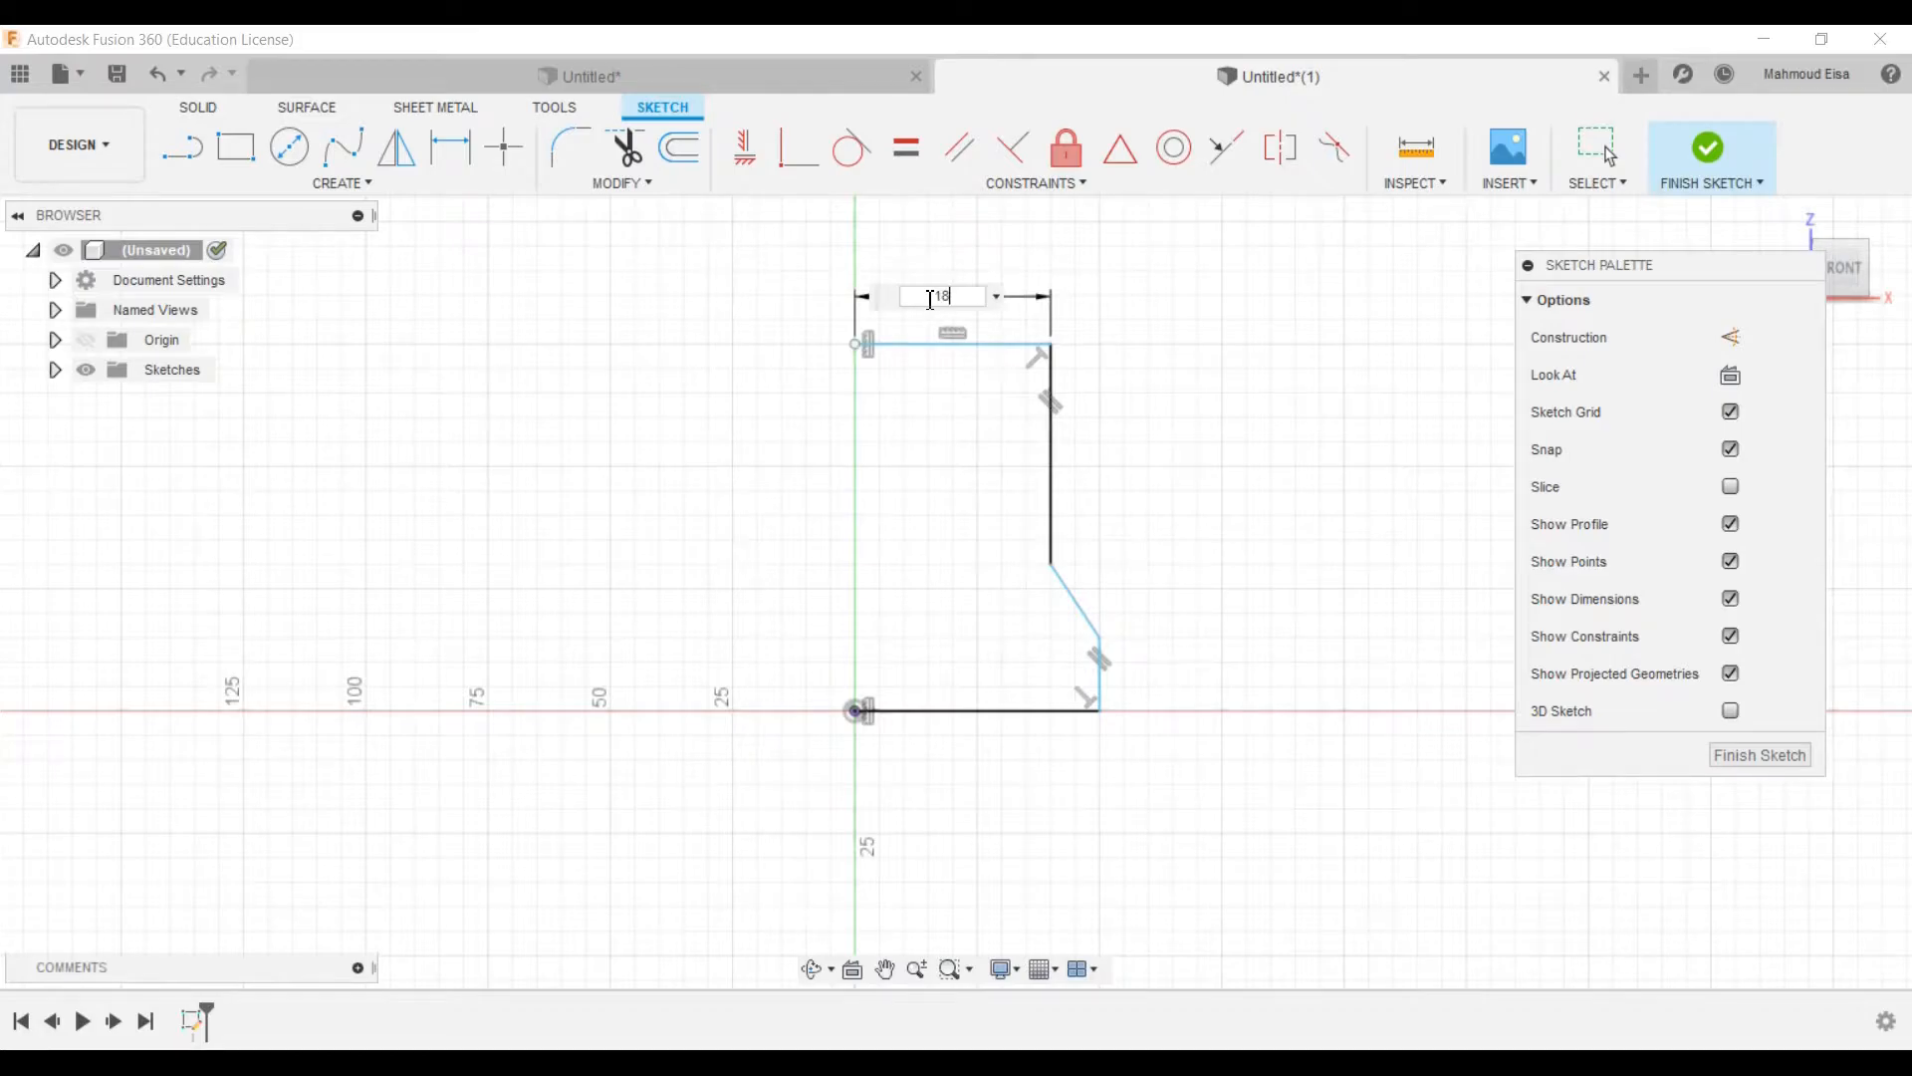
key(Return)
click(944, 375)
click(1028, 373)
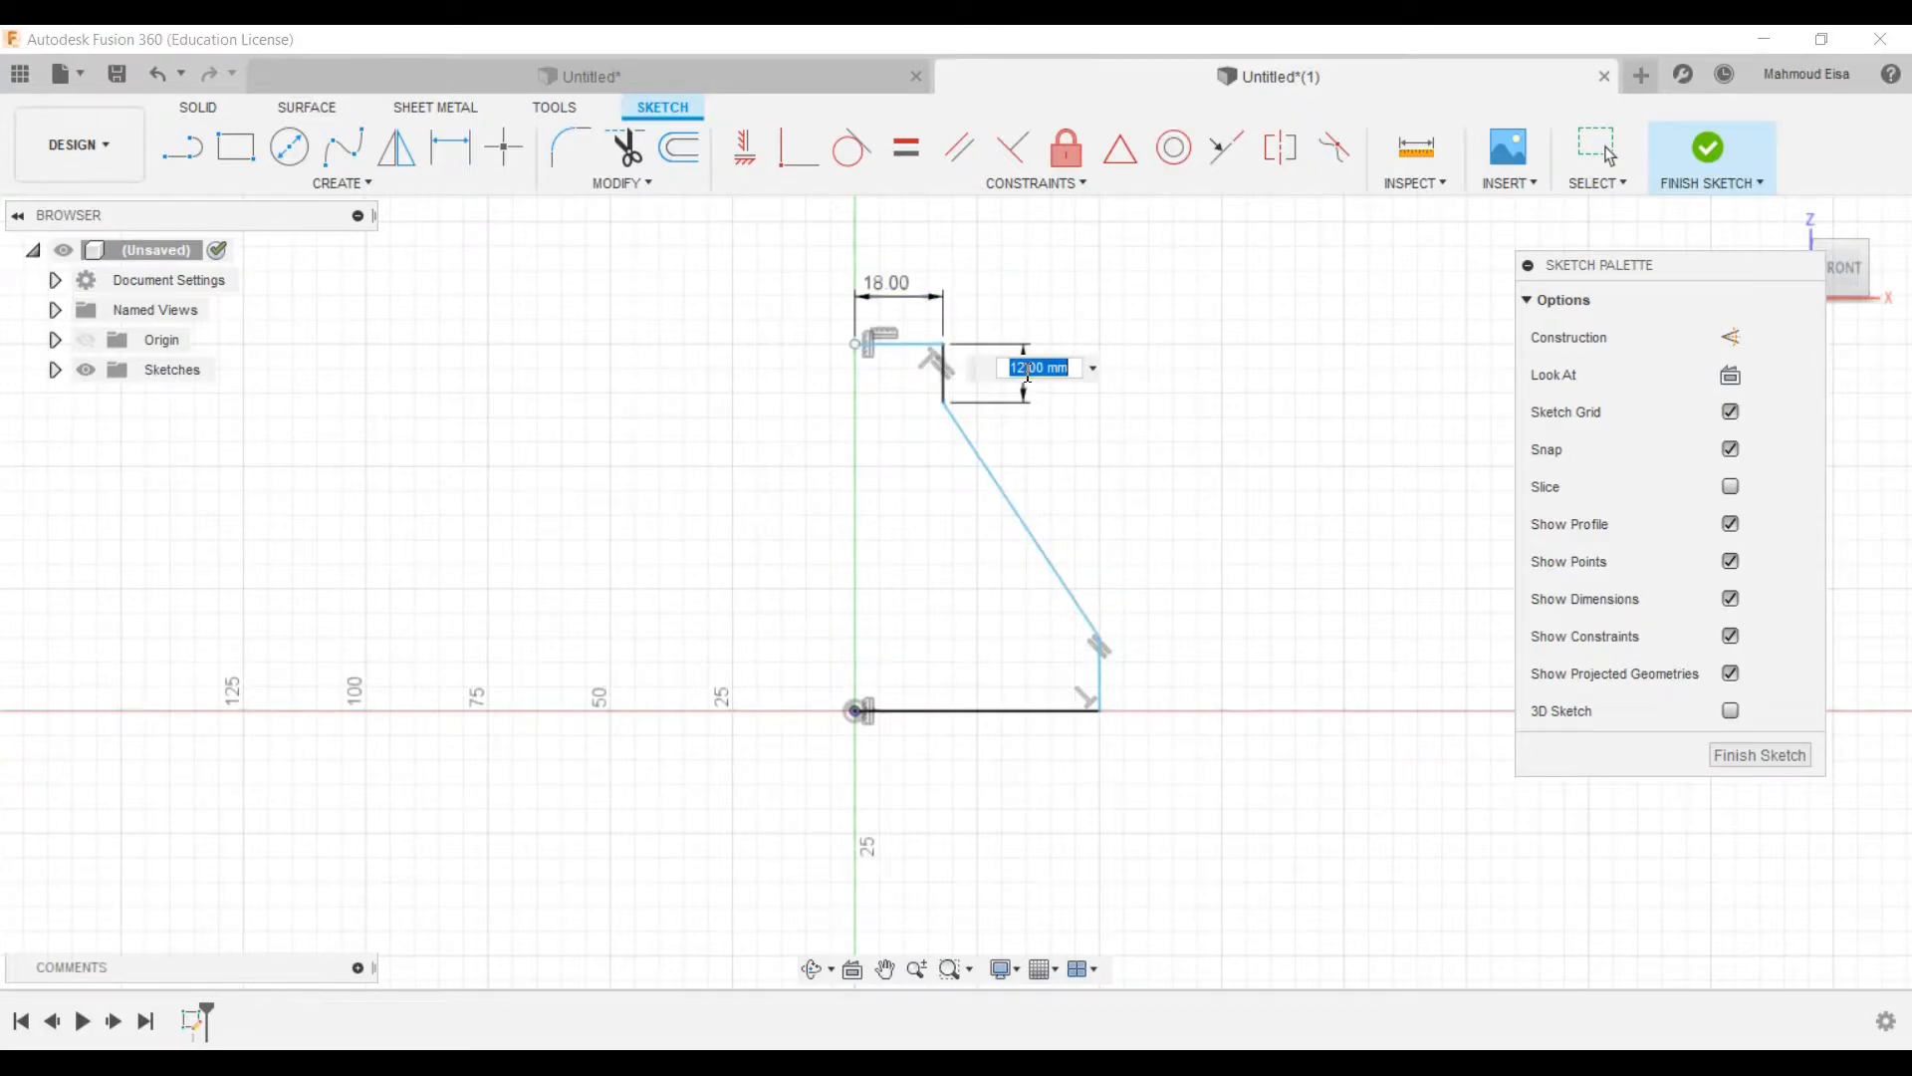
key(Return)
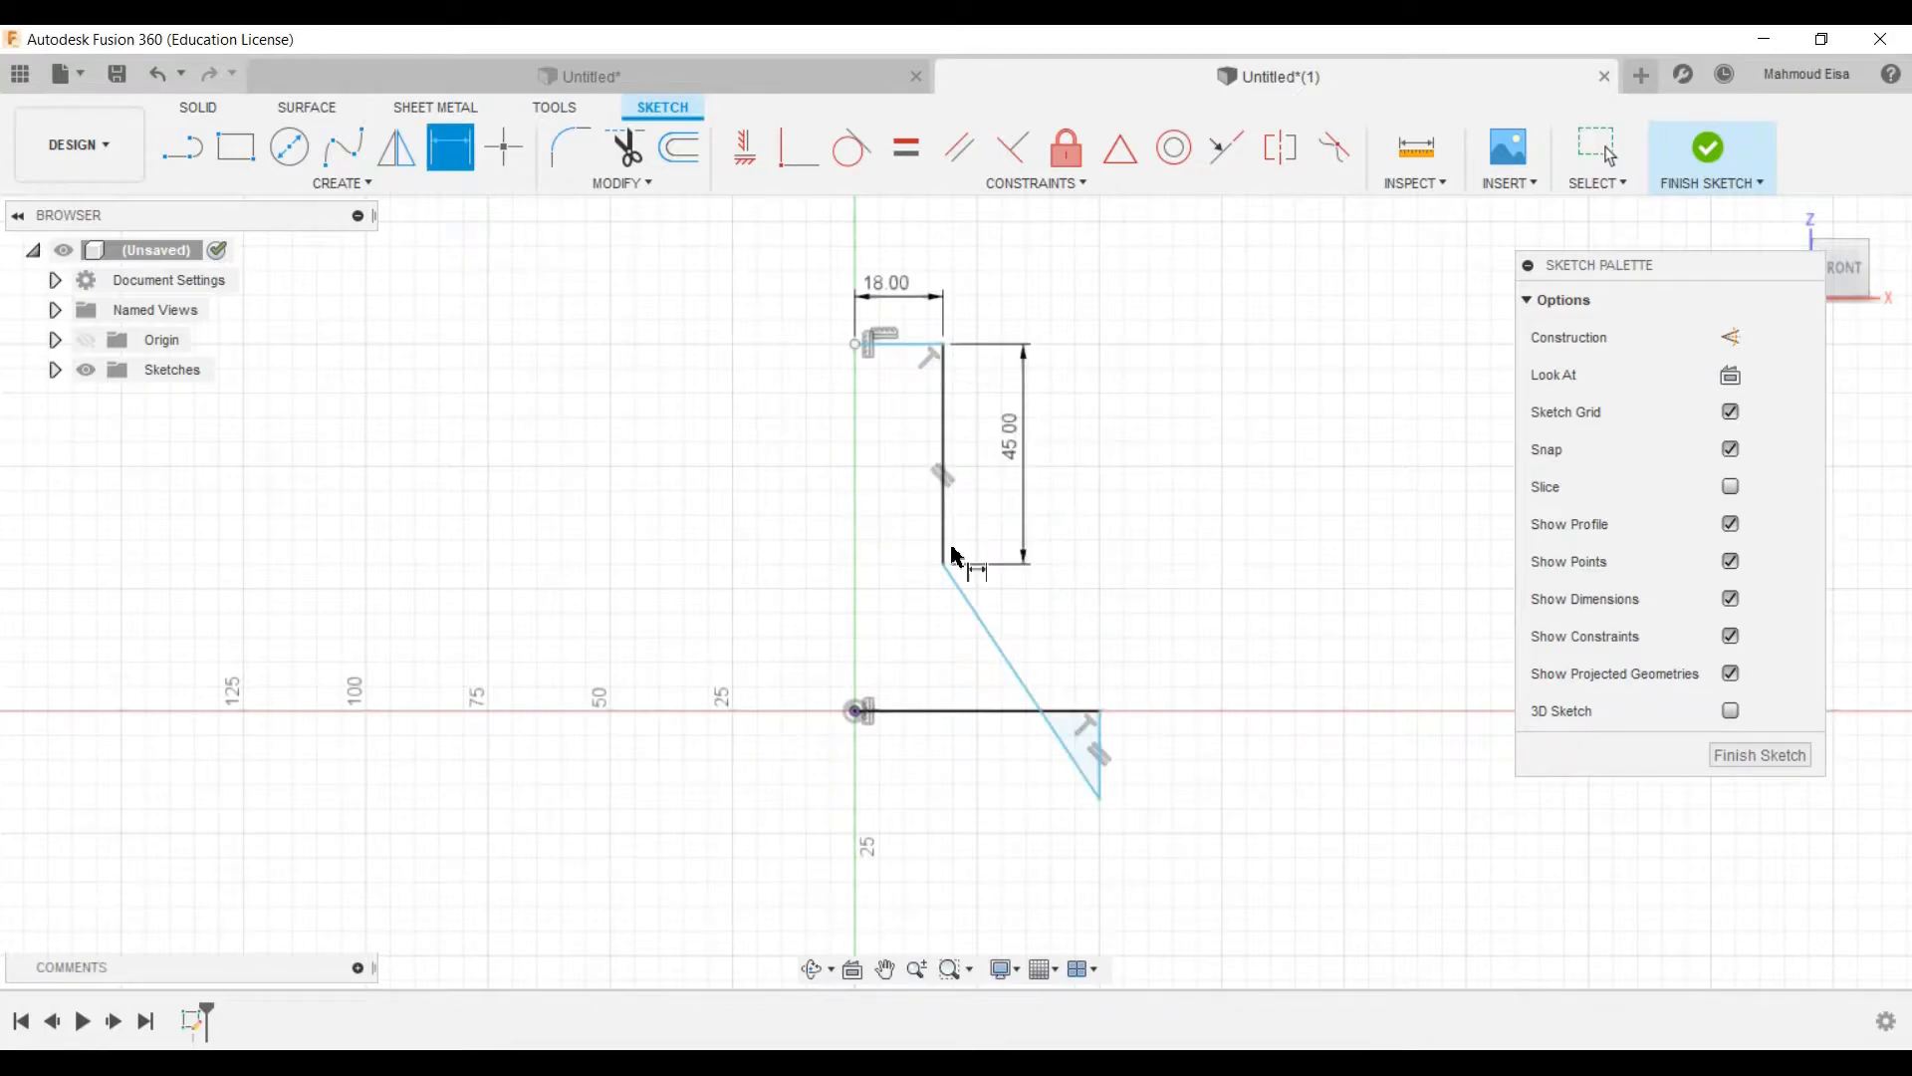
click(1597, 150)
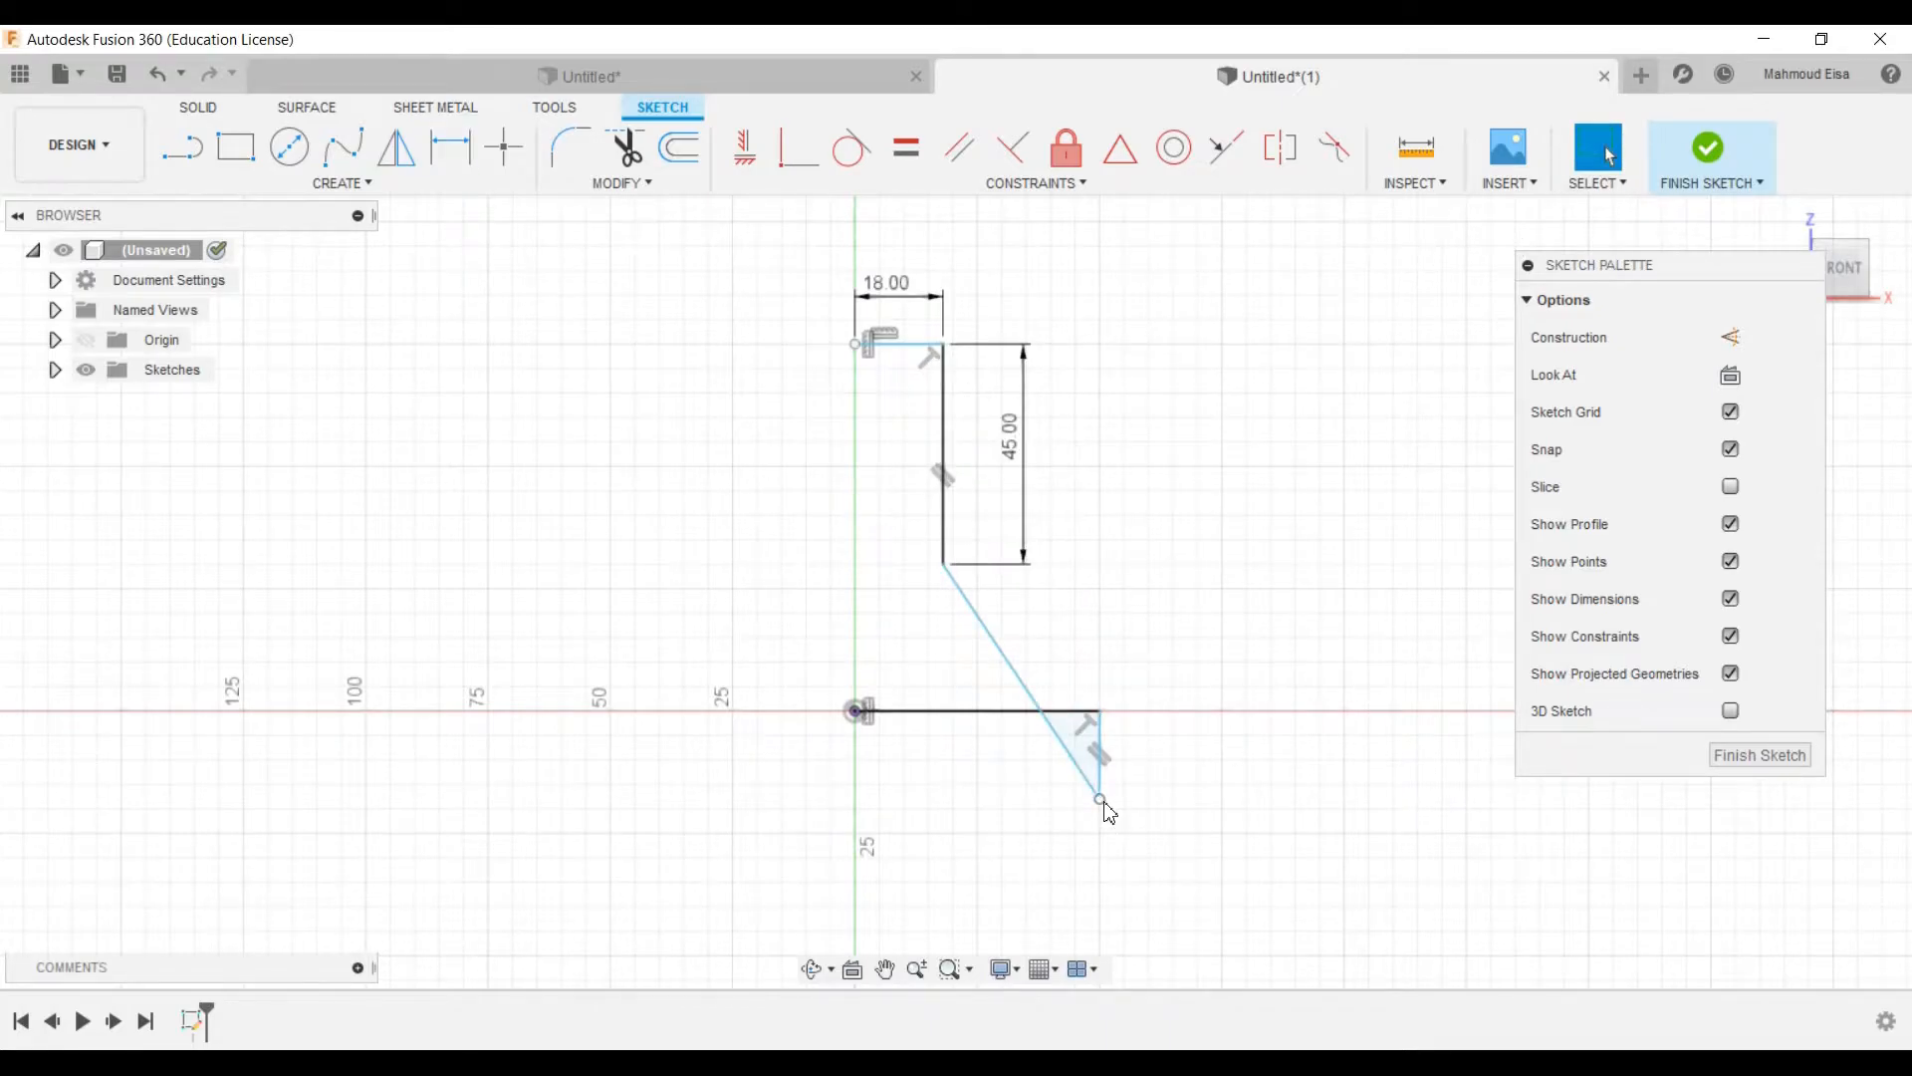
Step: Move the lower end of the slanted line above the baseline and outward, to about X 70 mm, Z 20 mm
drag(1084, 742, 1080, 640)
mouse_move(922, 583)
mouse_down()
mouse_move(1096, 765)
mouse_move(1025, 637)
mouse_move(1139, 803)
mouse_move(1216, 627)
mouse_move(1199, 594)
mouse_move(1199, 613)
mouse_up()
scroll(986, 617, up, 3)
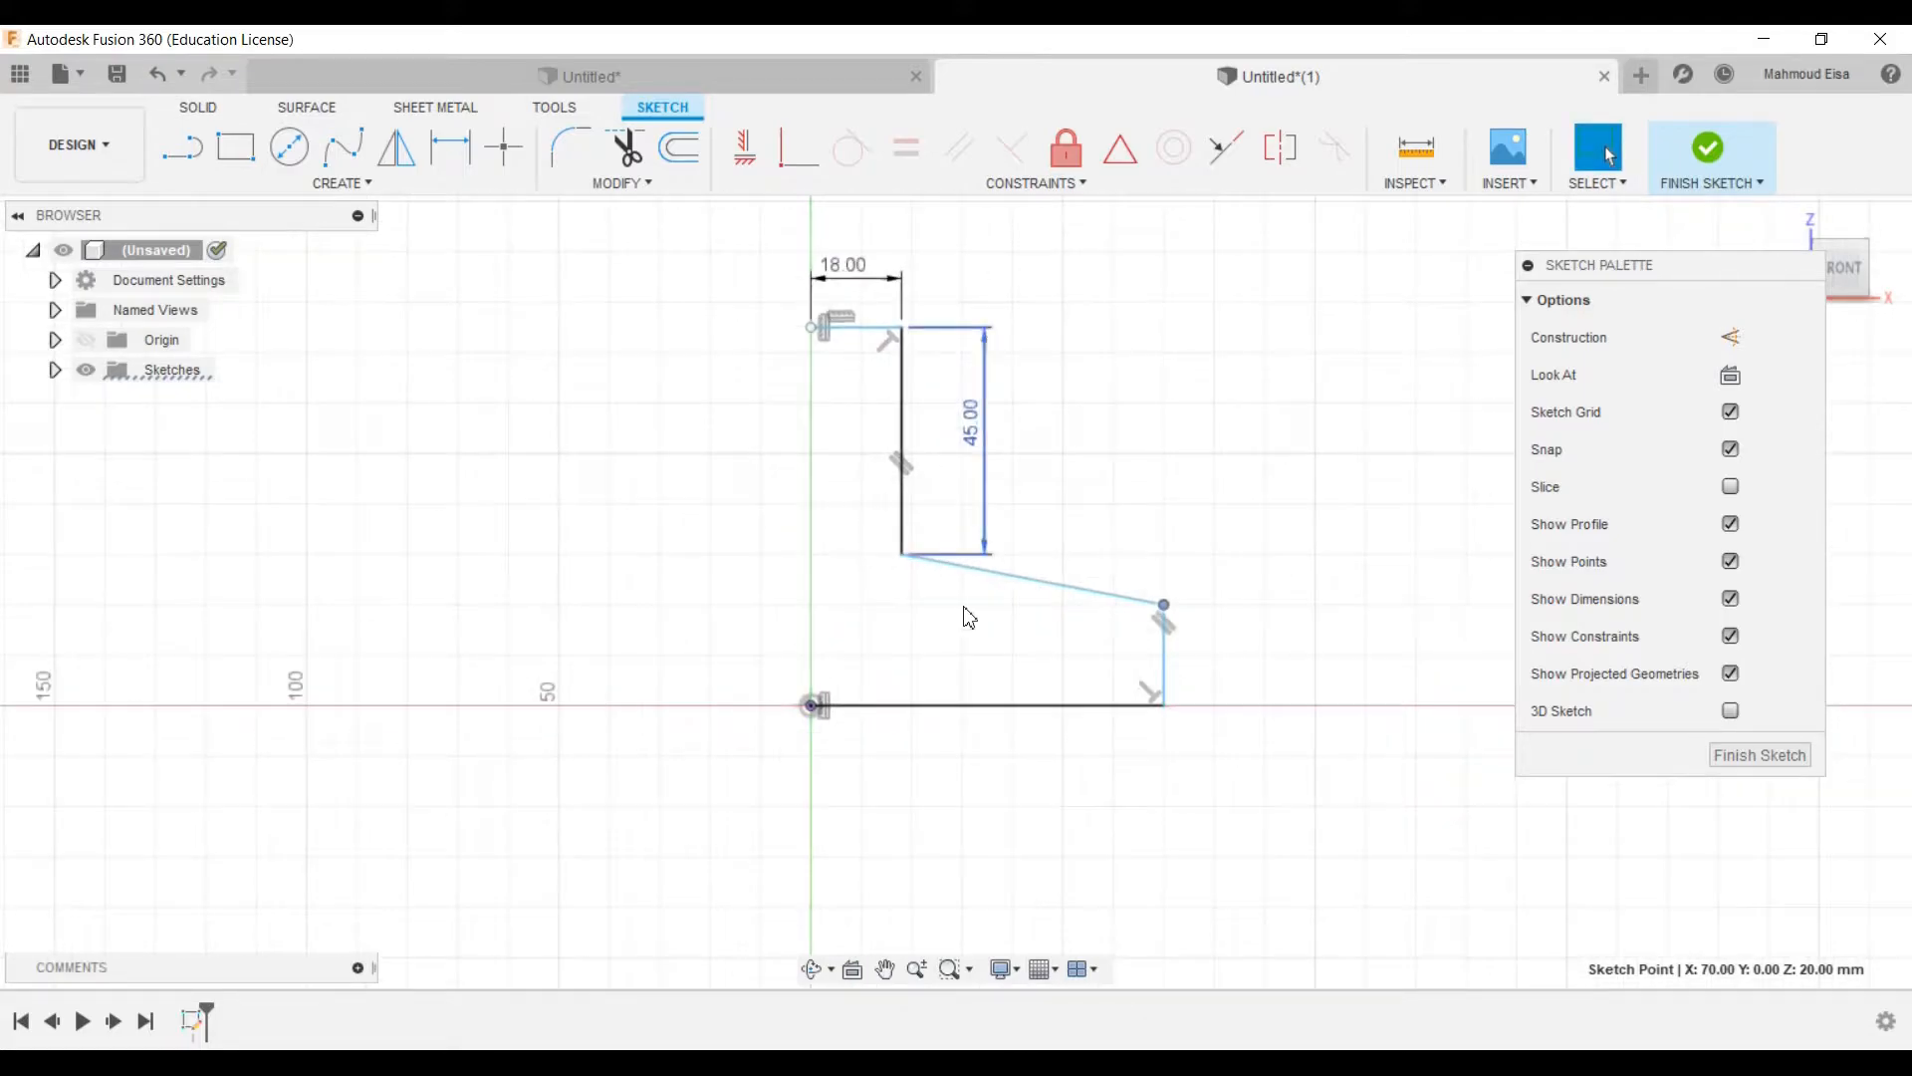
Step: Dimension the short lower vertical line to 20 mm and the slanted line to 25 mm
click(450, 147)
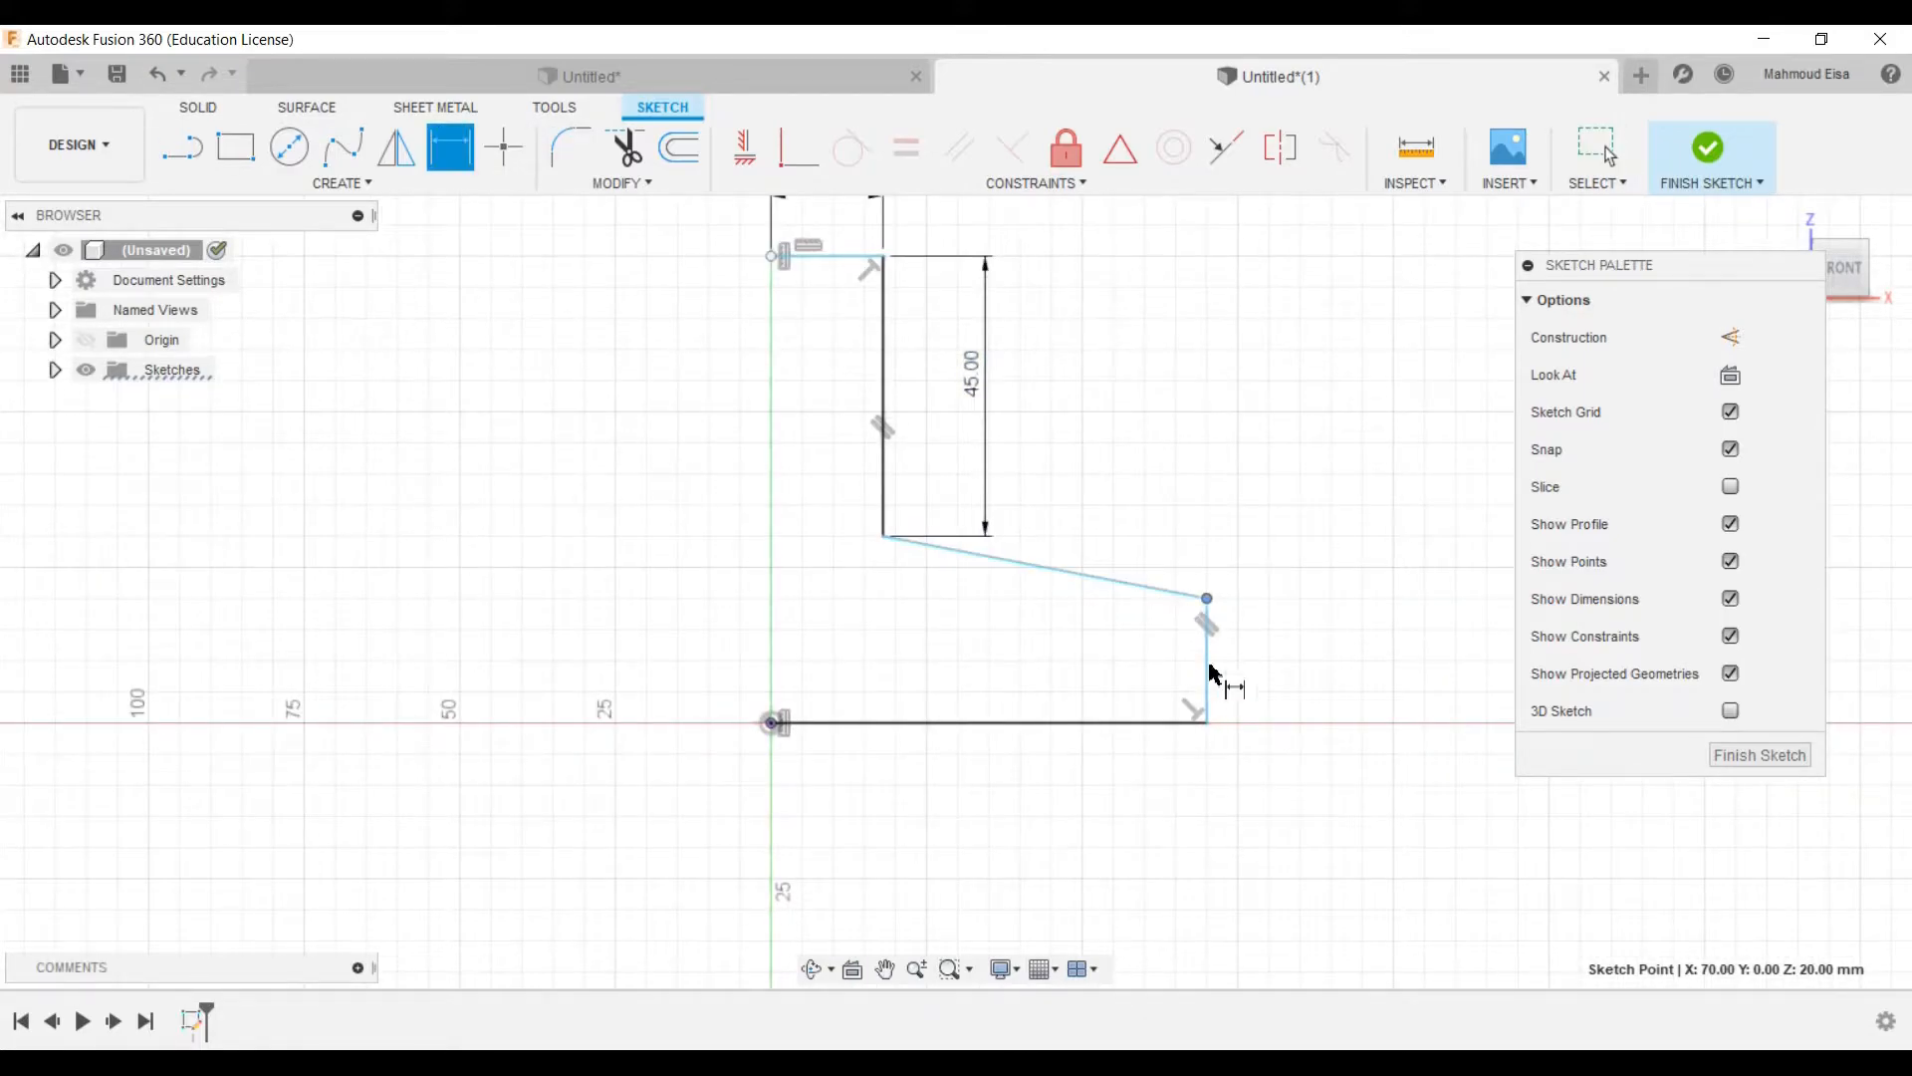
click(1213, 658)
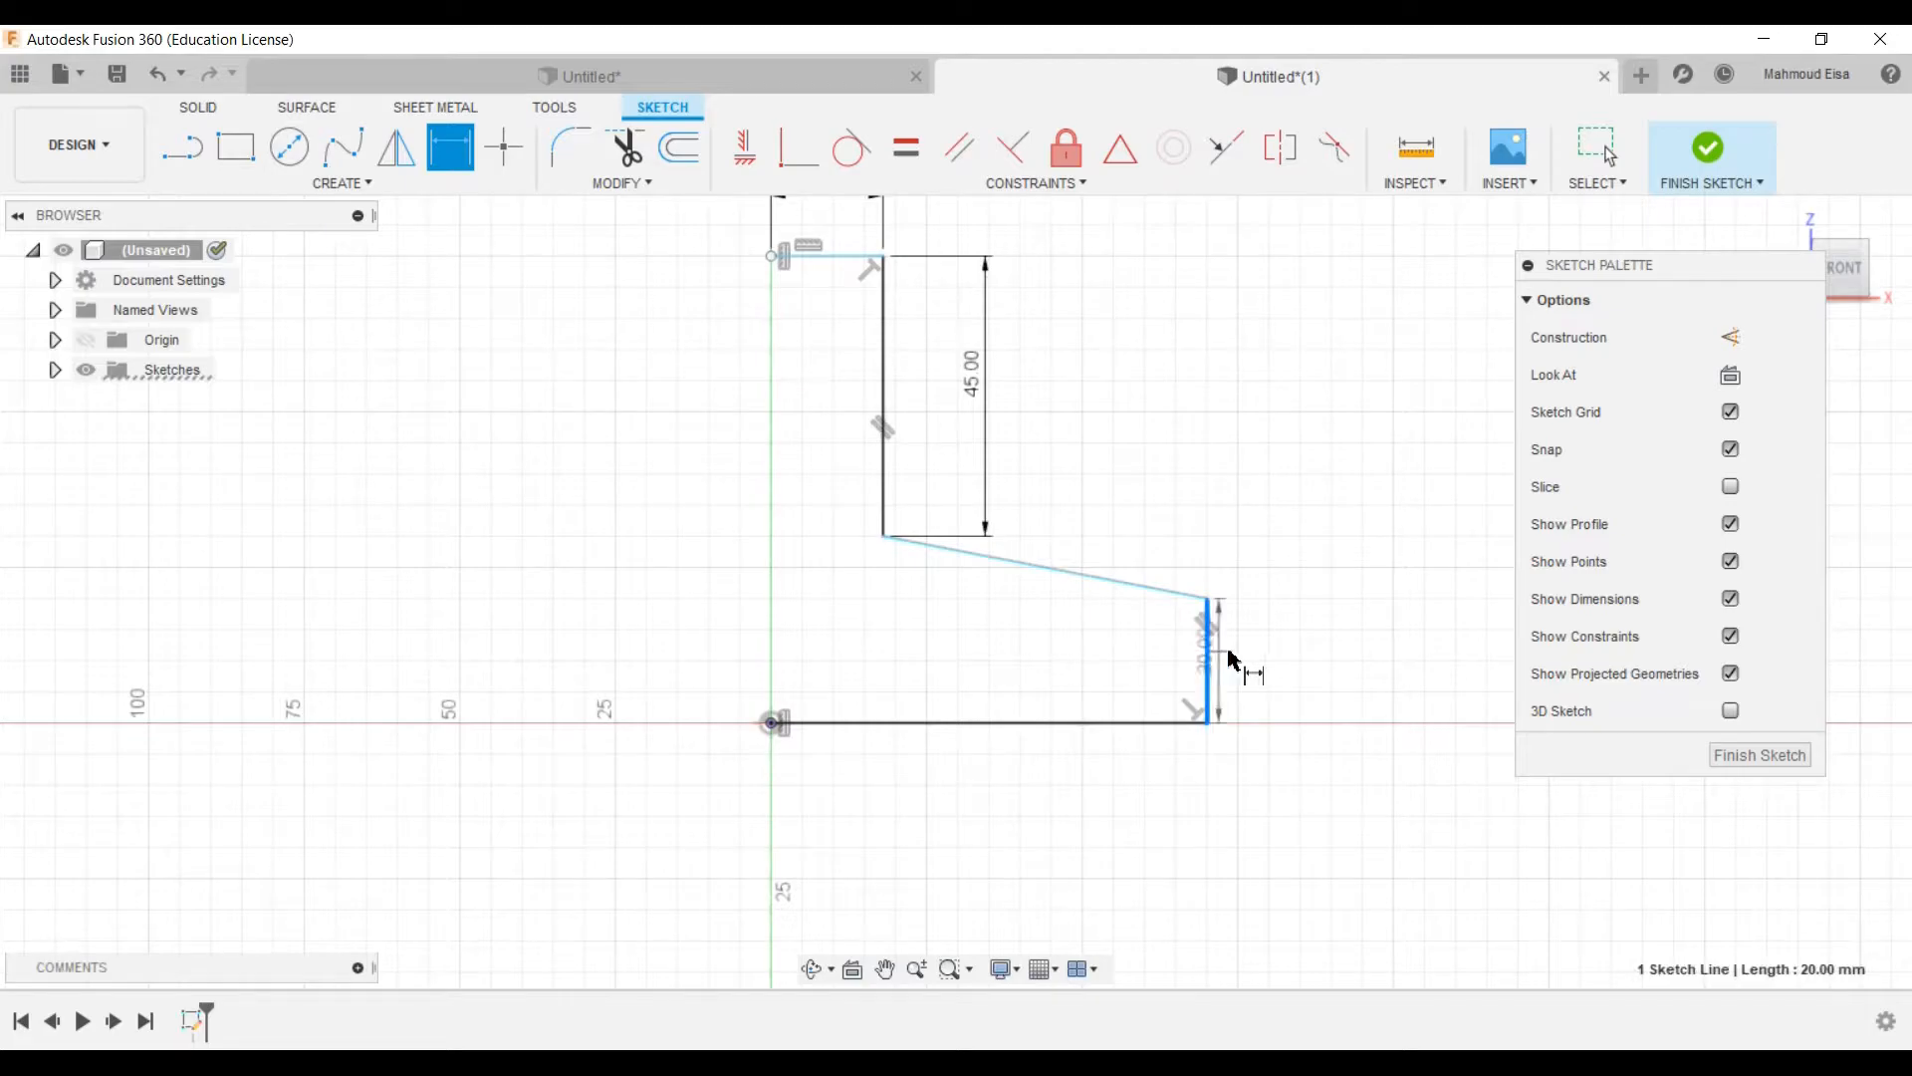
click(1292, 653)
key(Return)
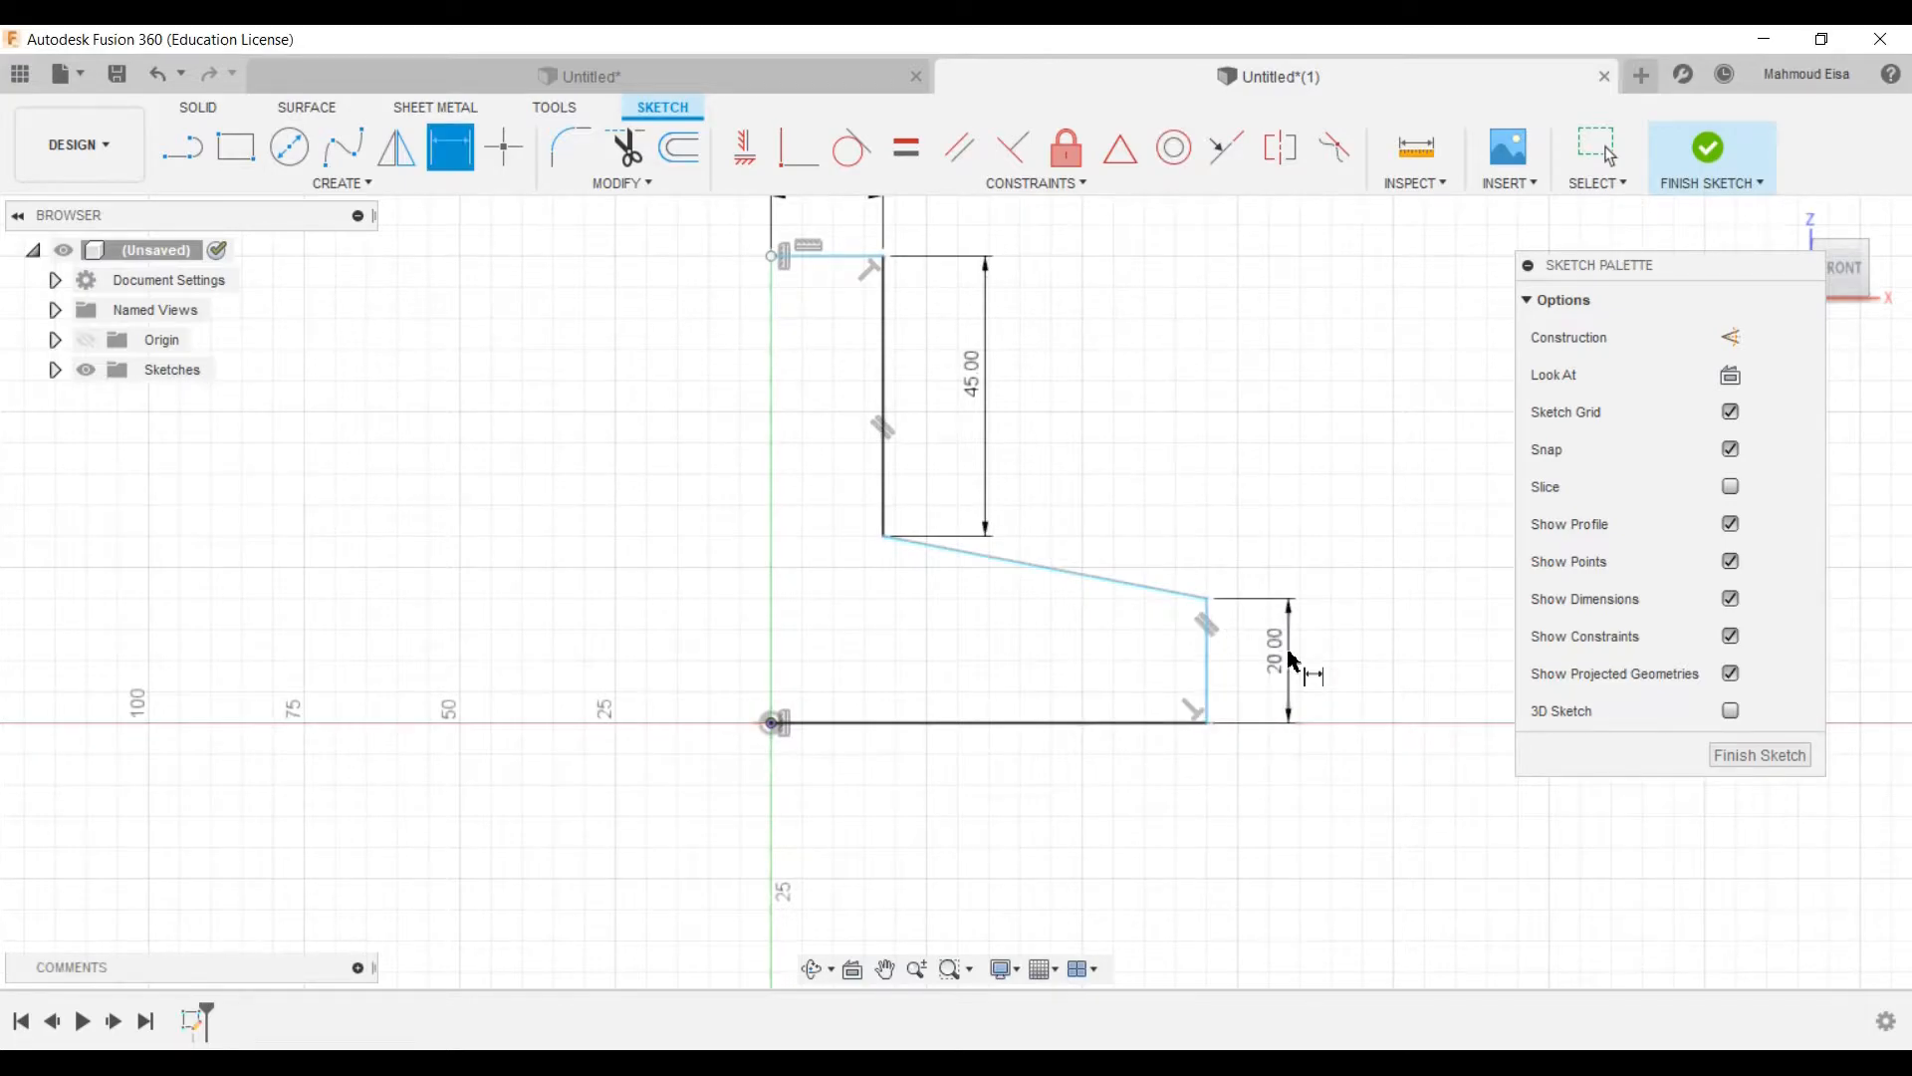
click(991, 555)
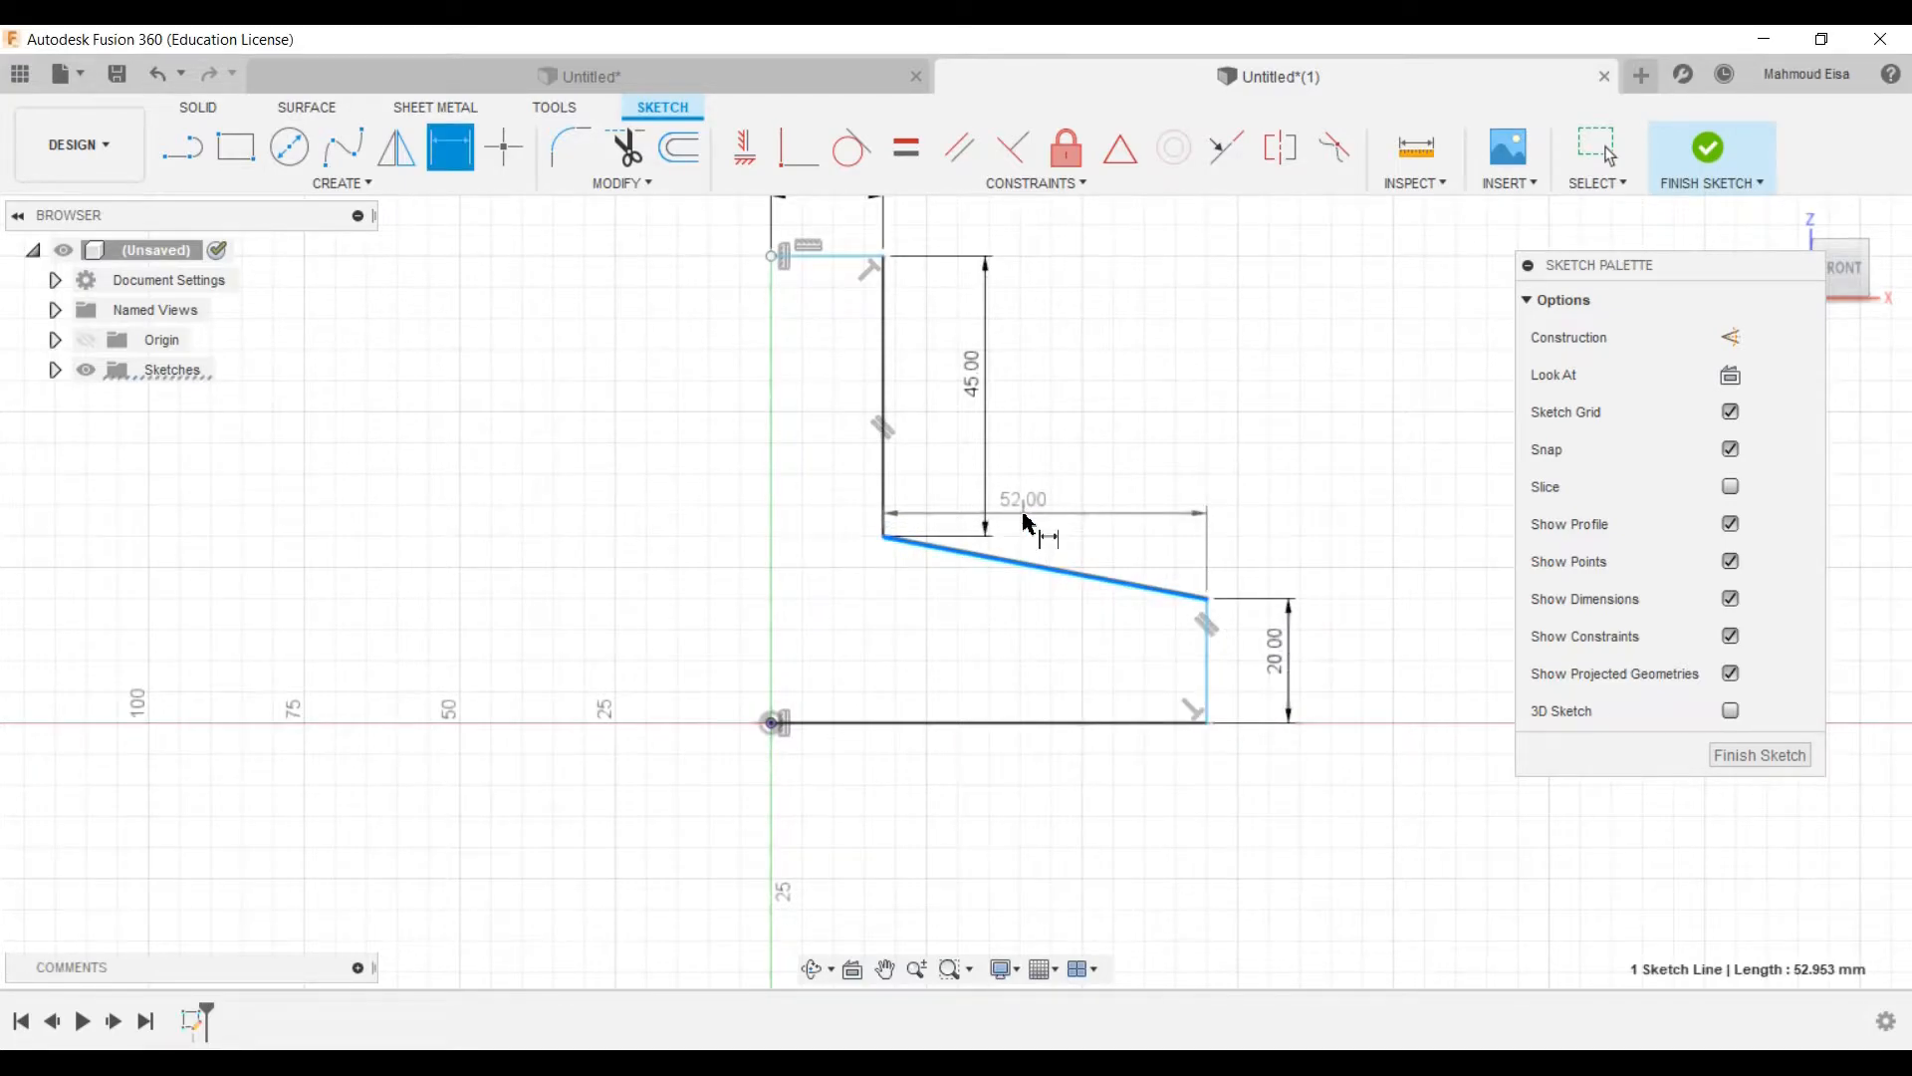
click(1181, 561)
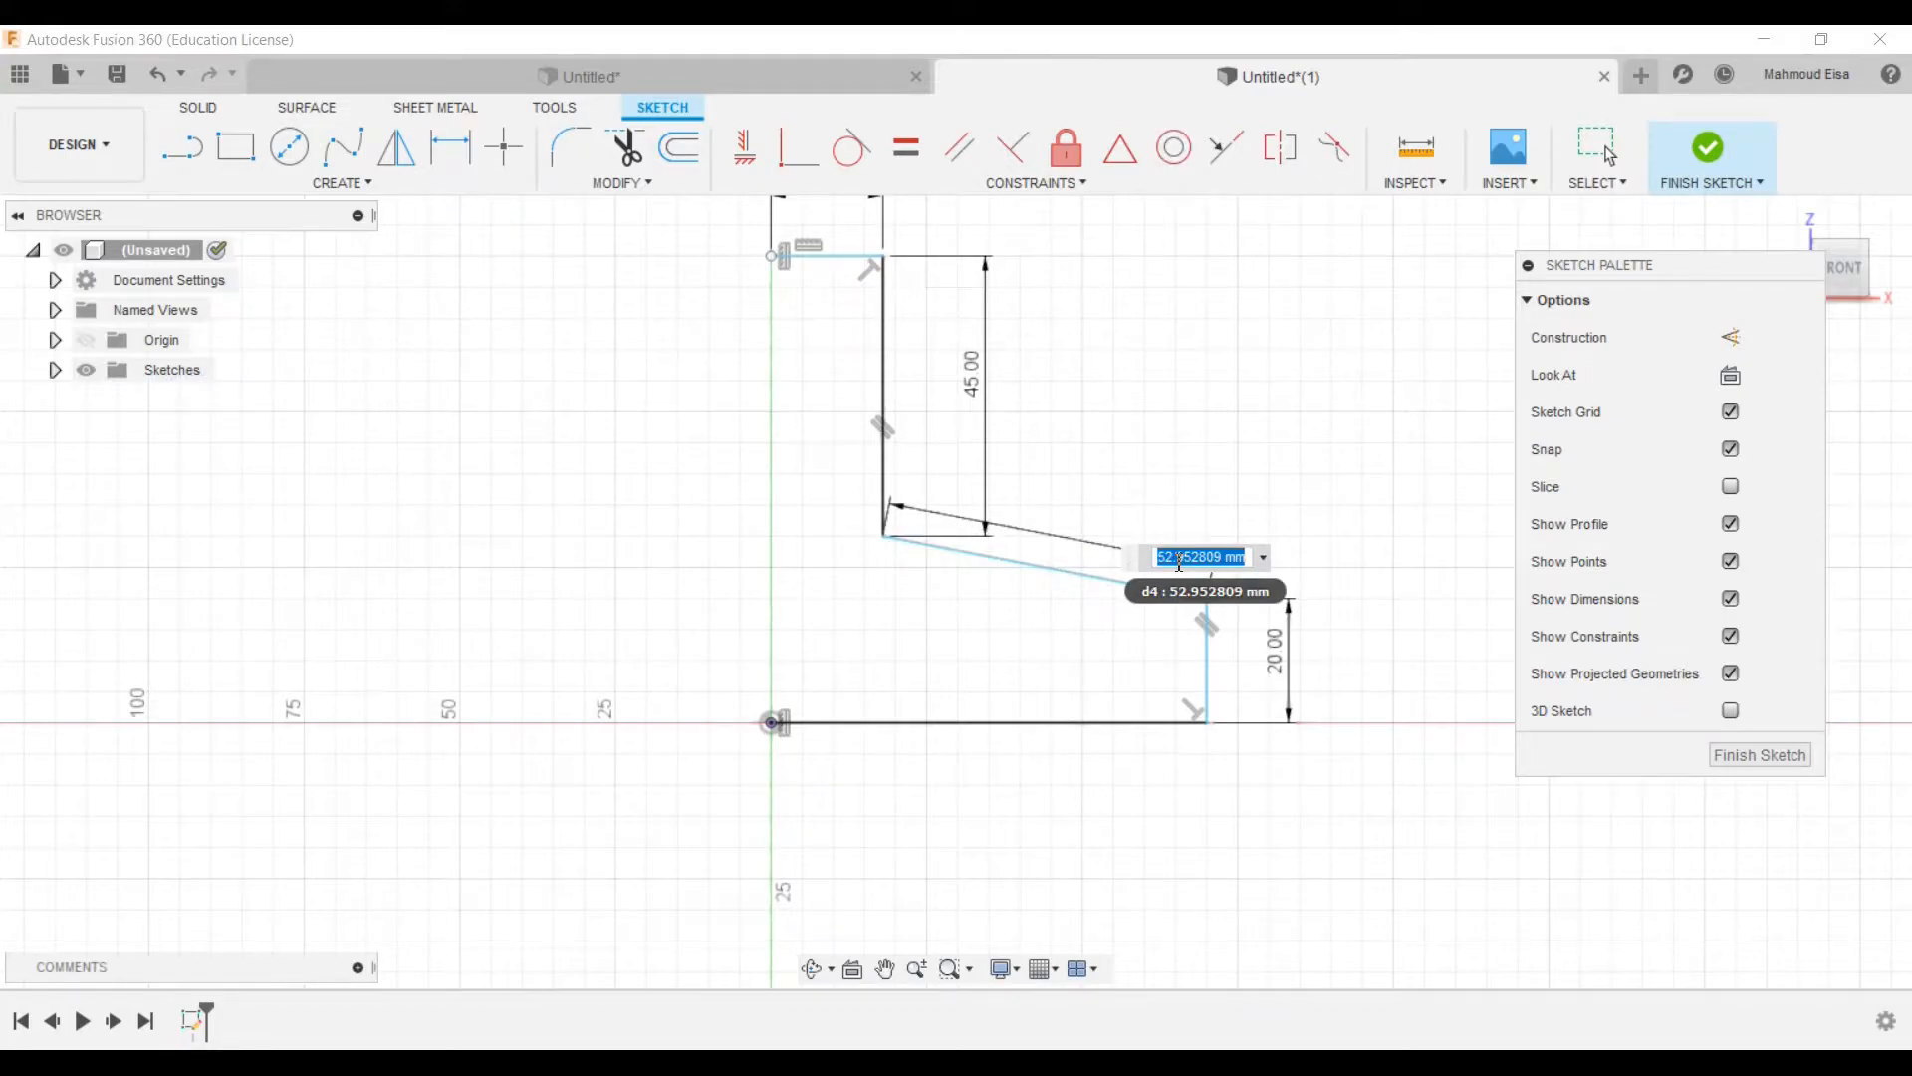
key(Return)
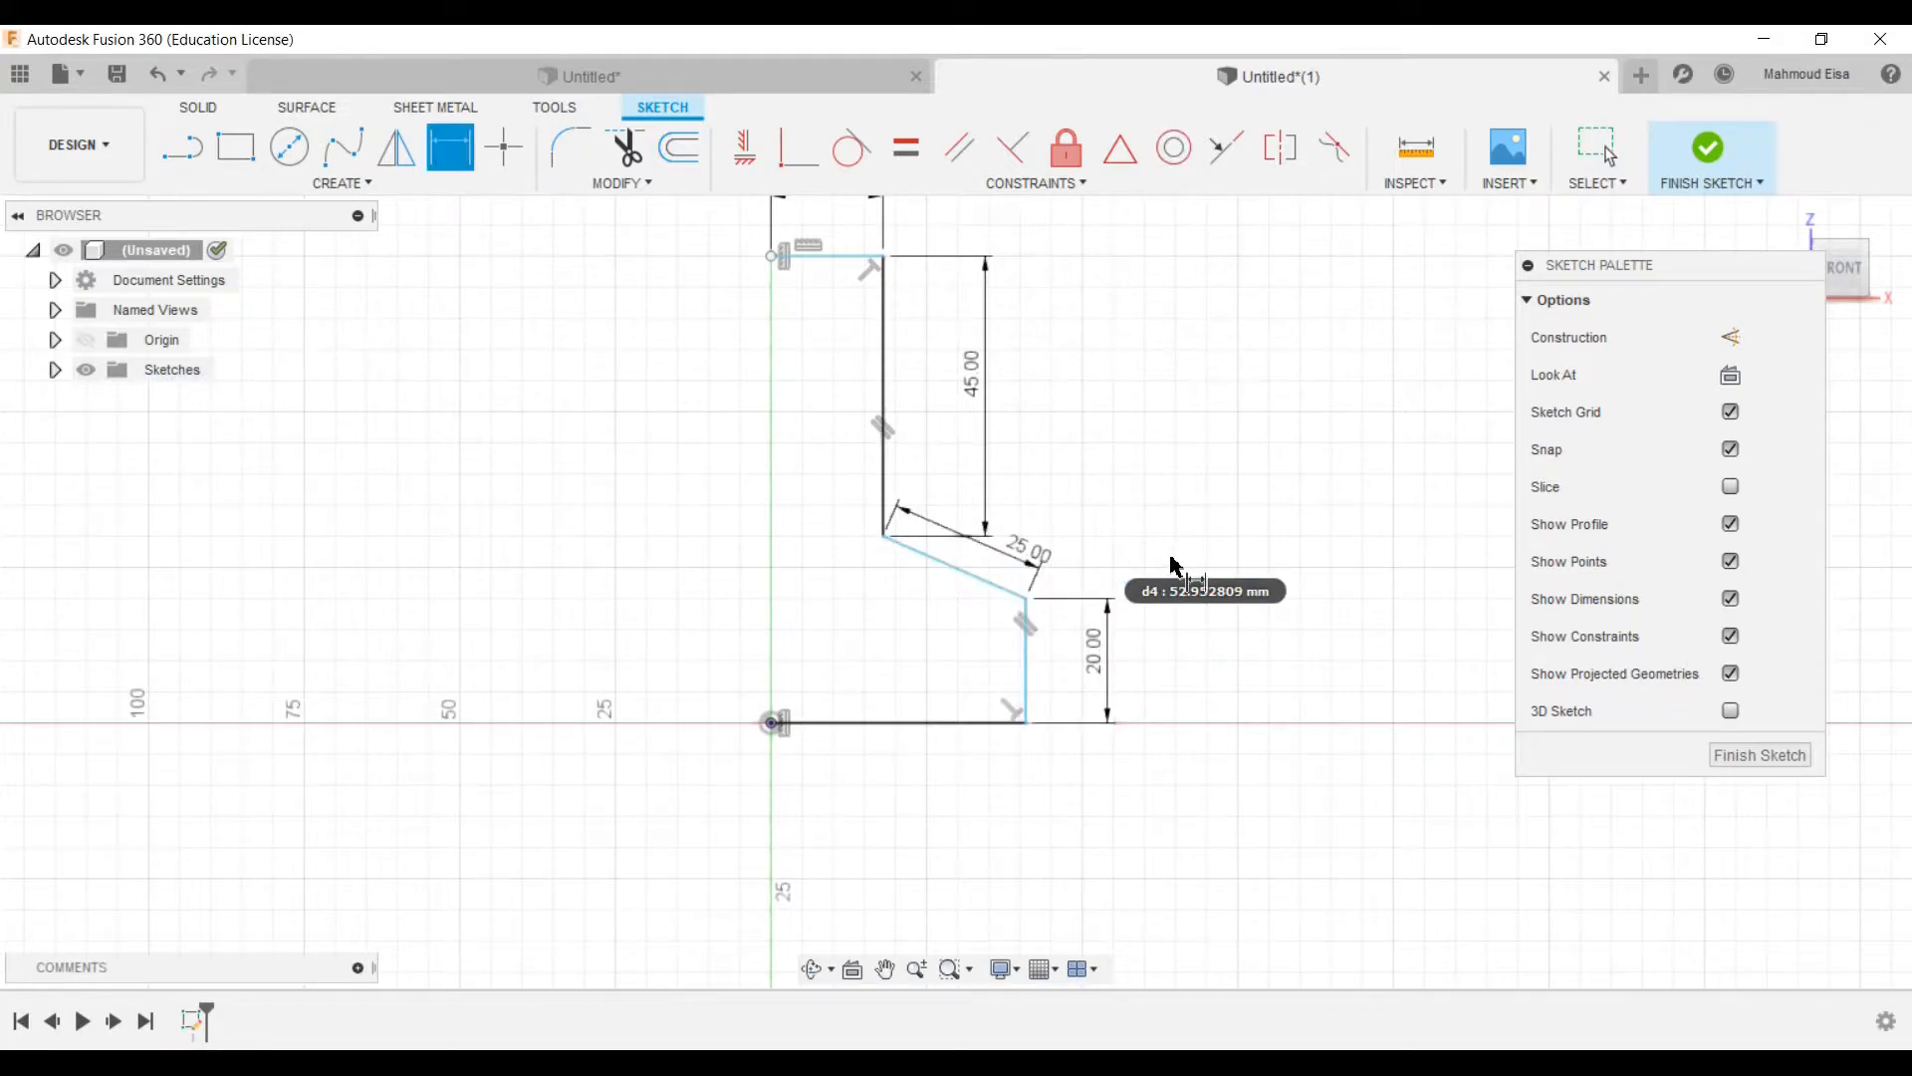
Step: Set the angle between the slanted line and the upper vertical line to 144 degrees
click(905, 547)
click(883, 498)
click(1025, 497)
text(1)
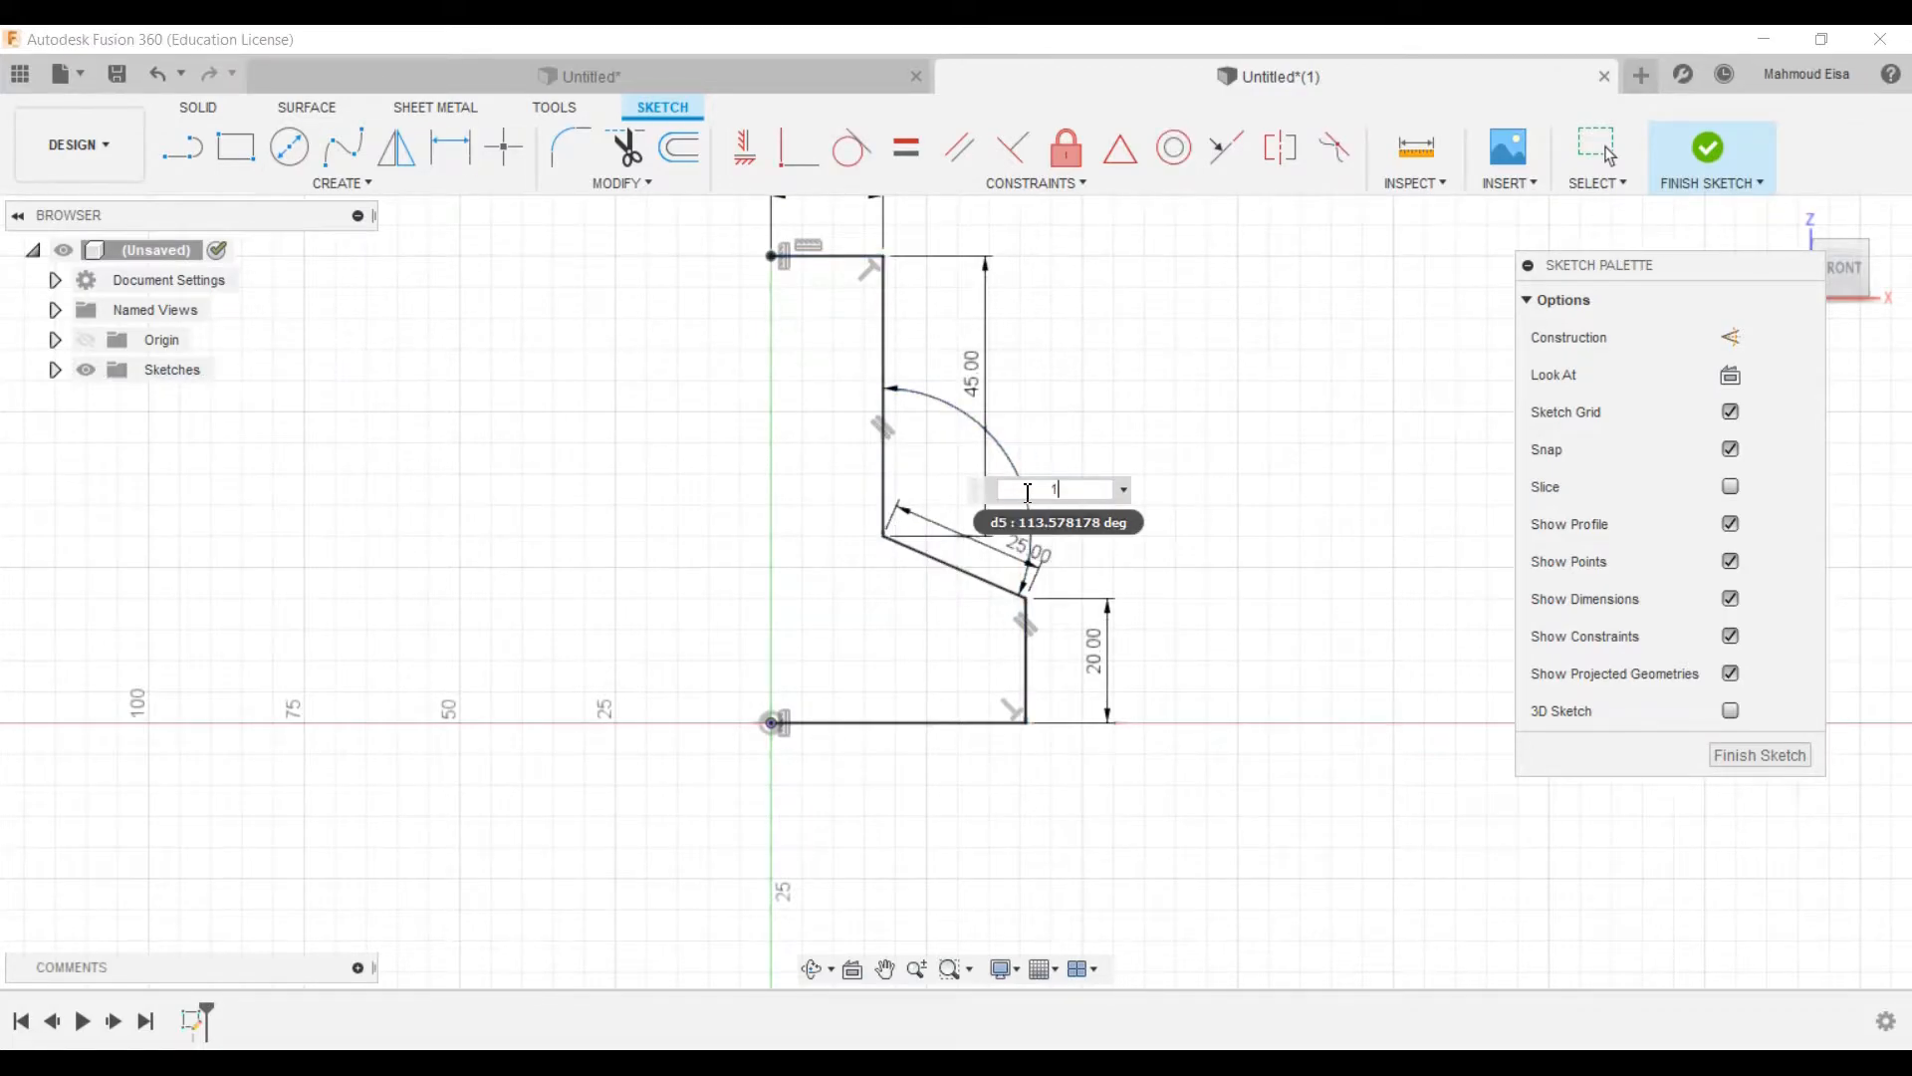
text(44)
key(Return)
scroll(1045, 847, down, 3)
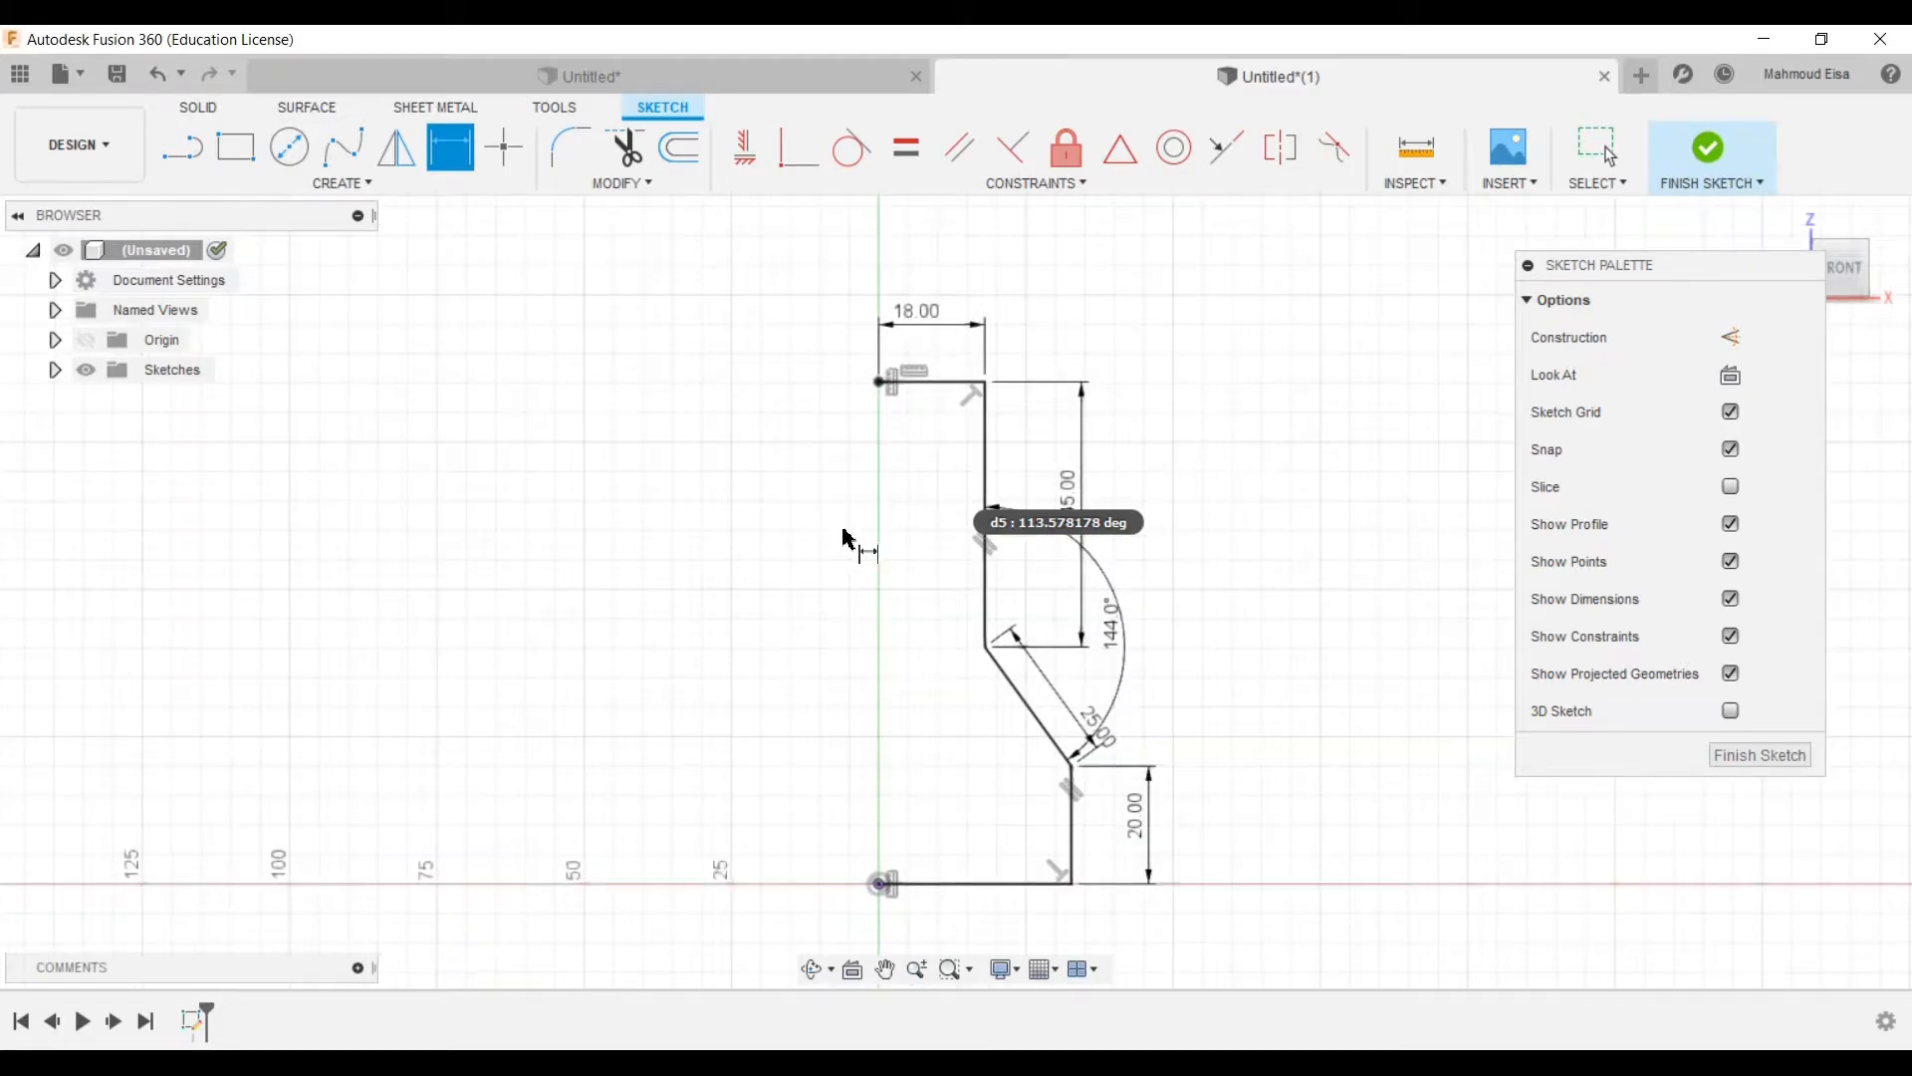
click(1598, 150)
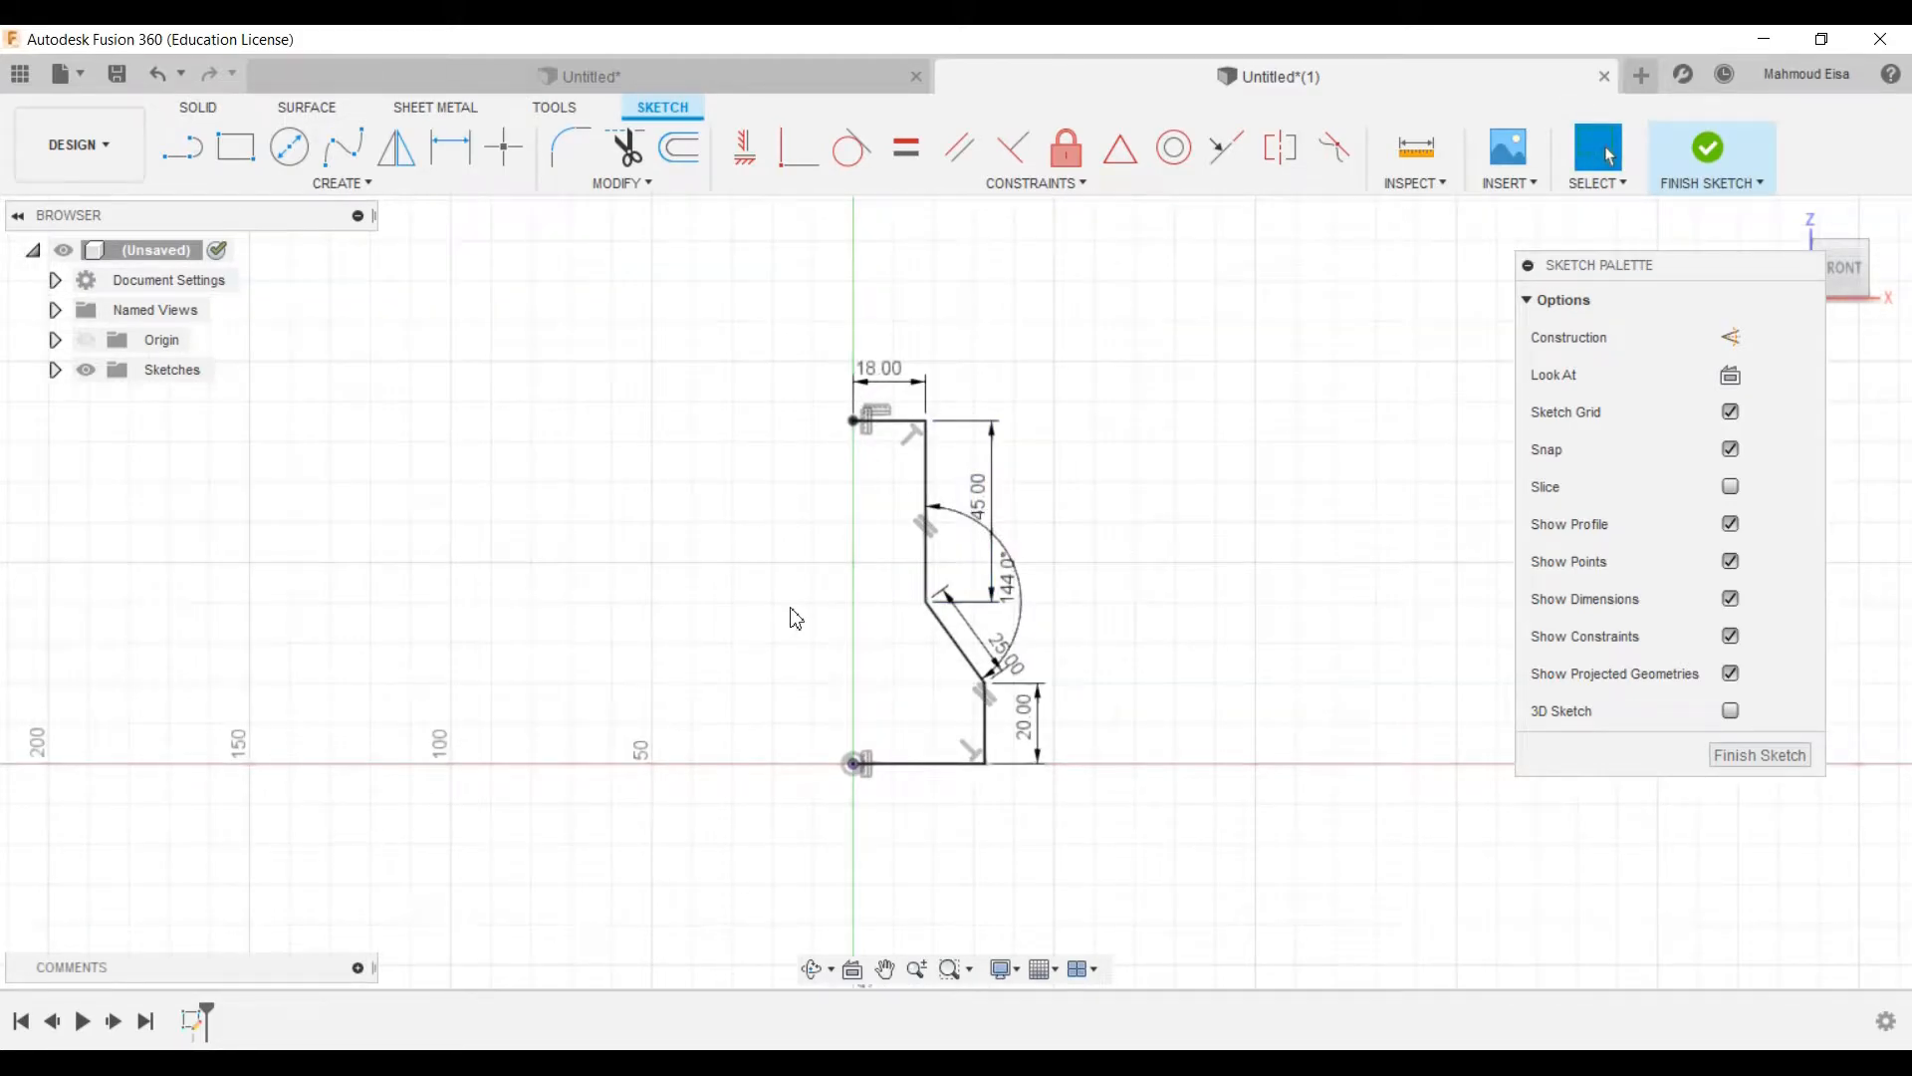
Step: Draw a circle about 41 mm in diameter, centred on the vertical axis about 25 mm above the origin
scroll(787, 562, down, 1)
scroll(787, 664, up, 1)
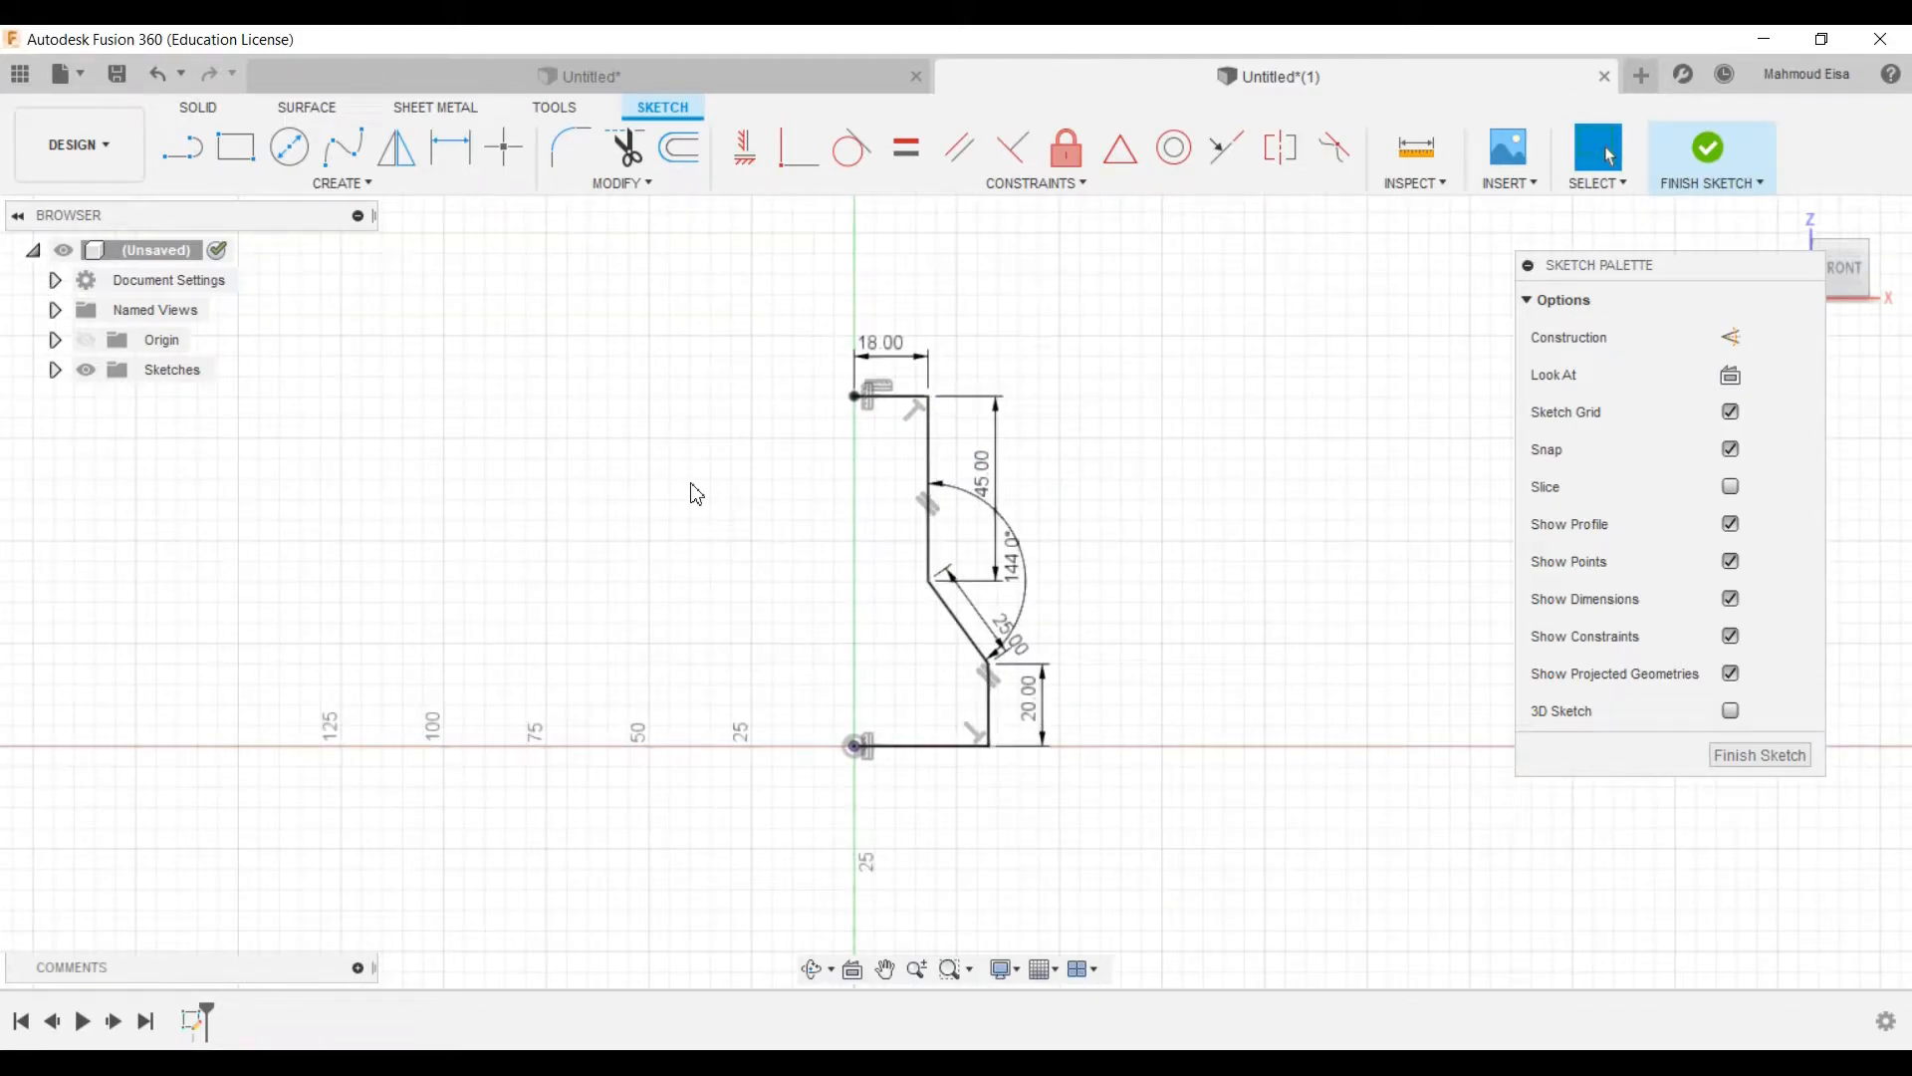
click(288, 147)
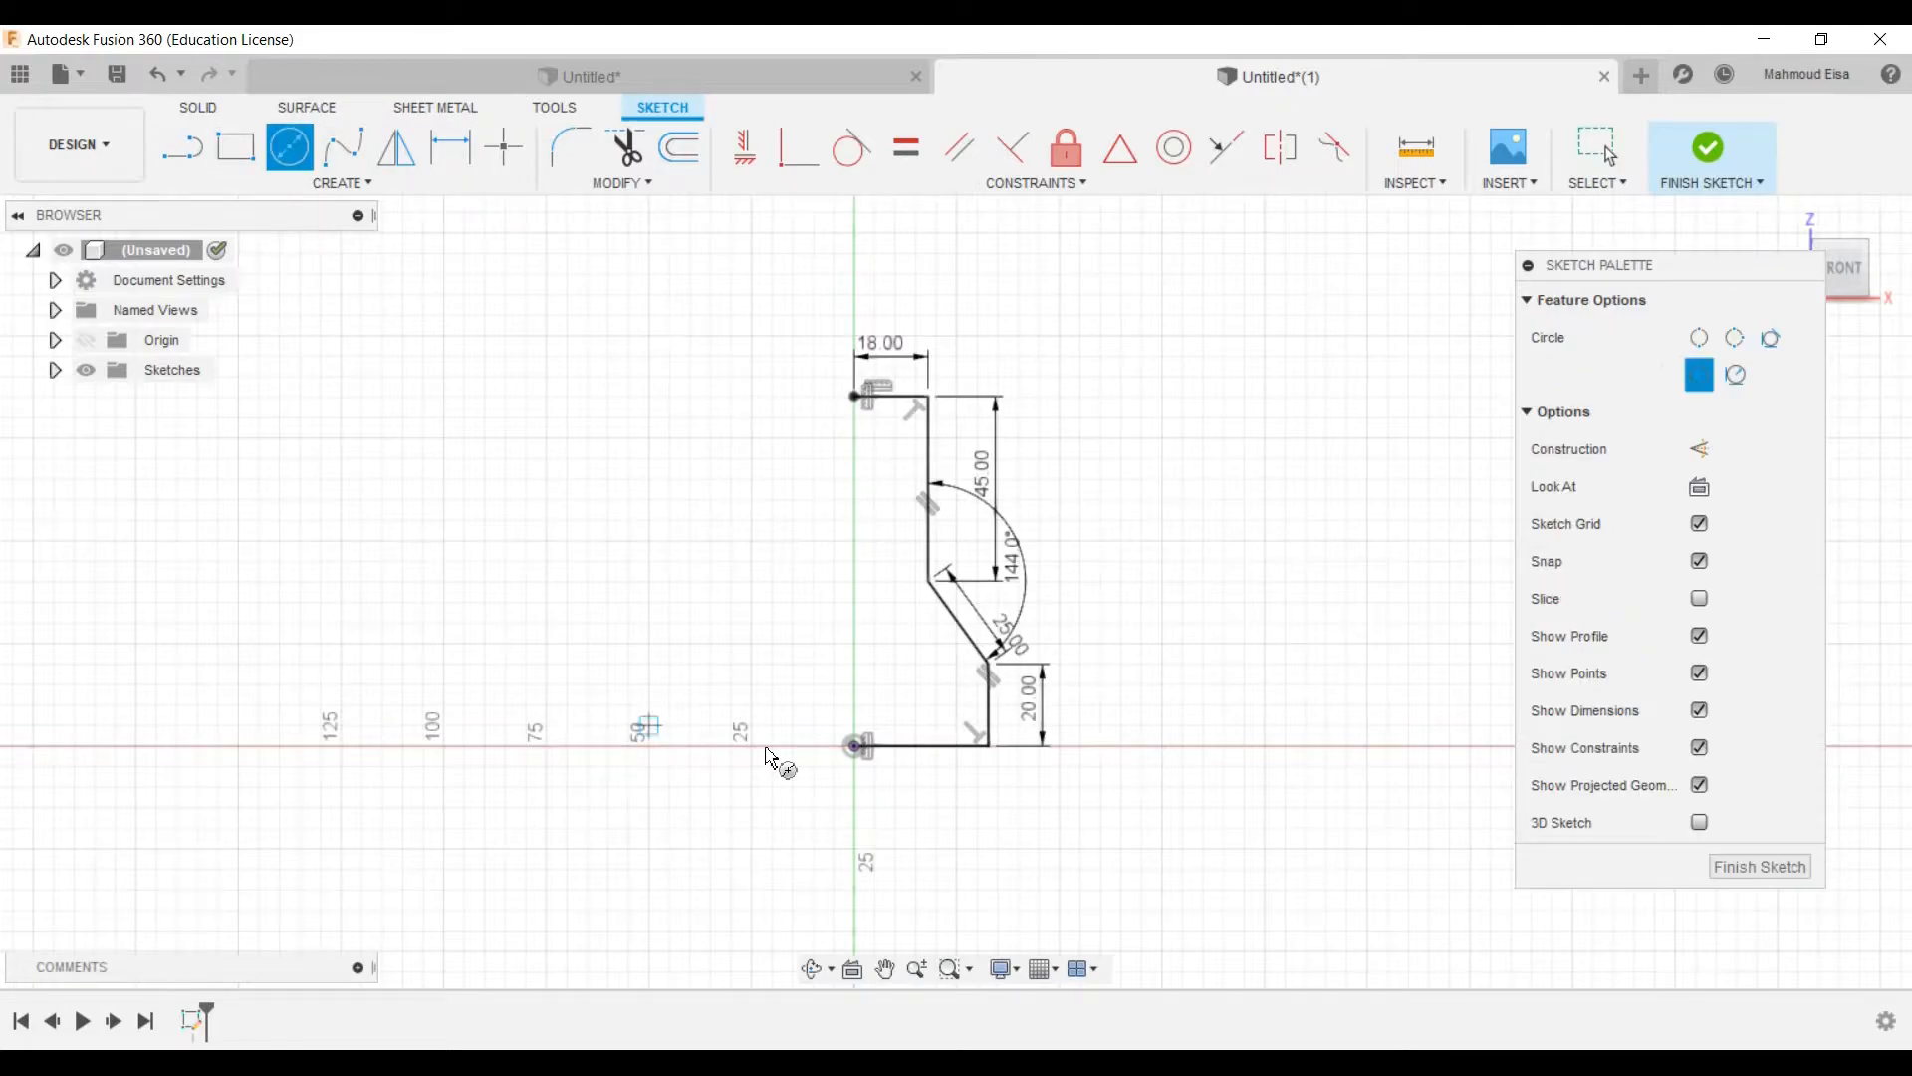
click(855, 643)
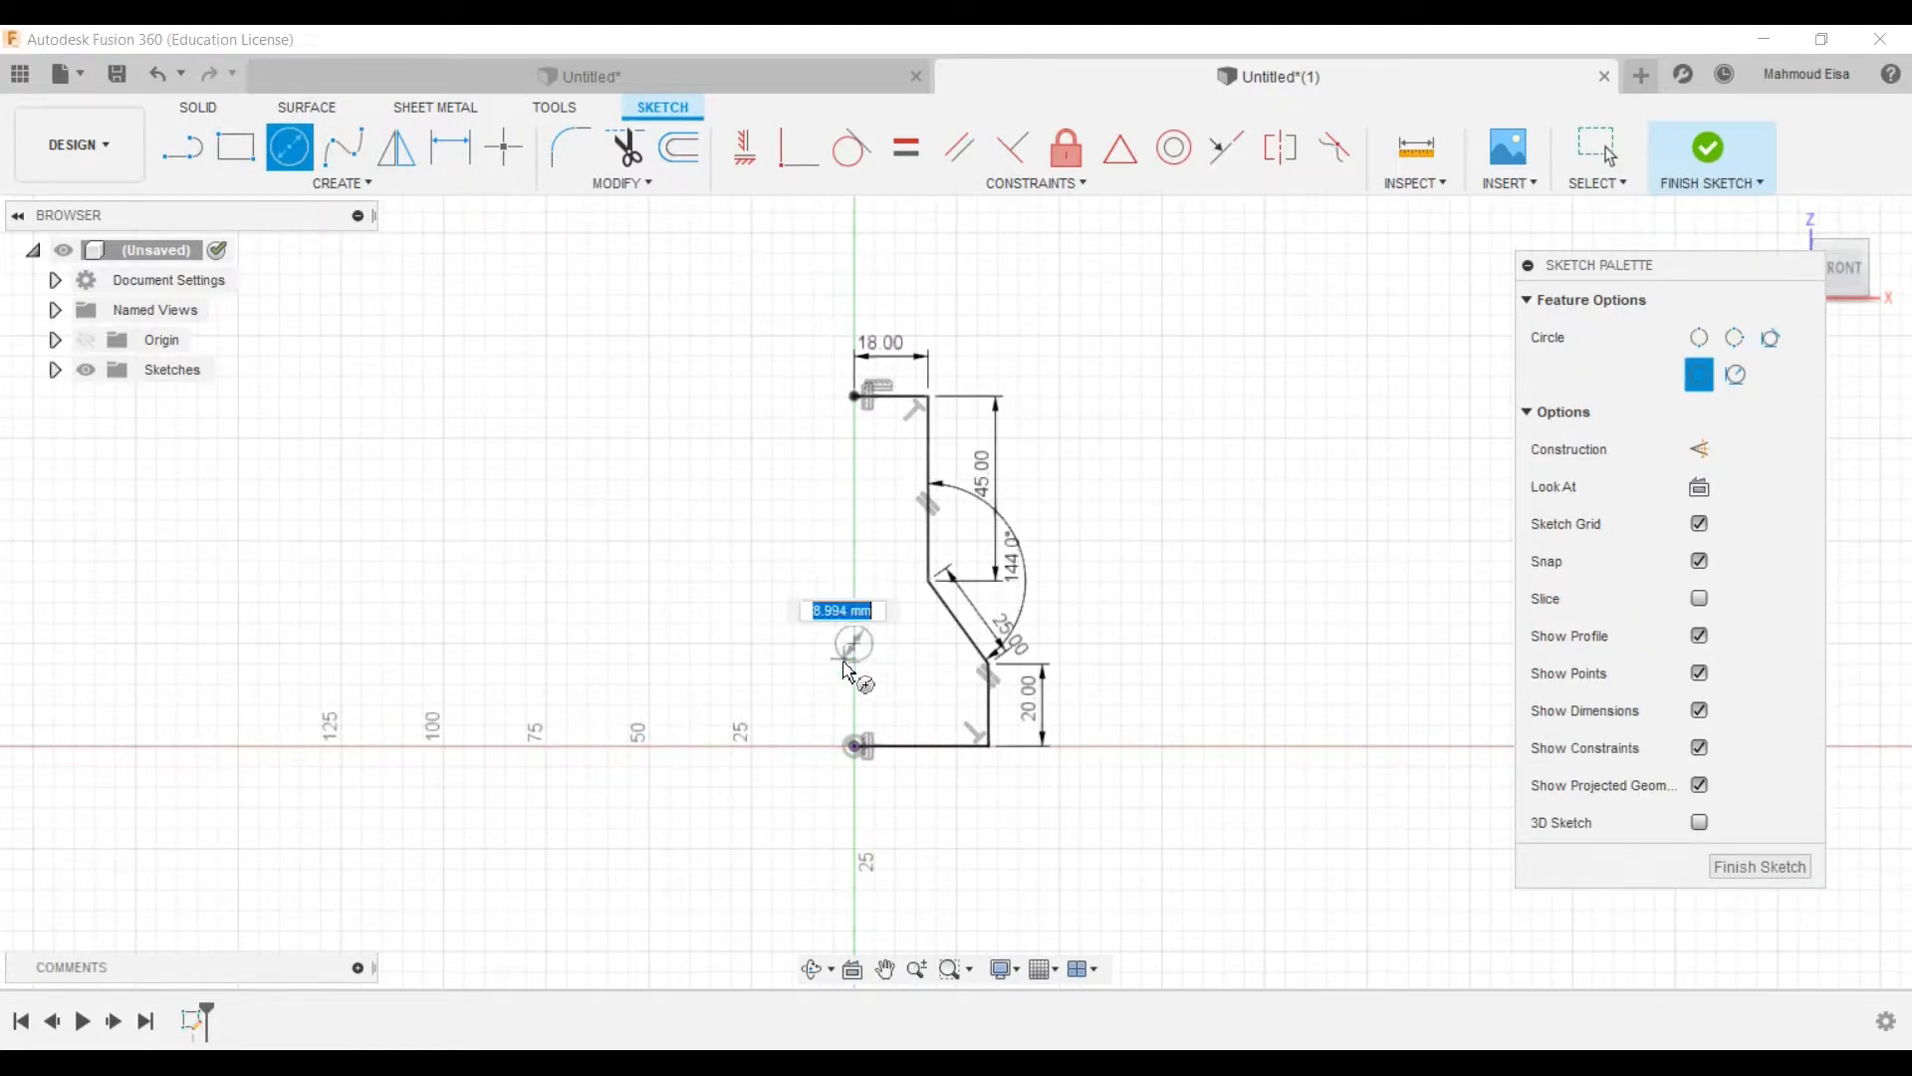
click(833, 721)
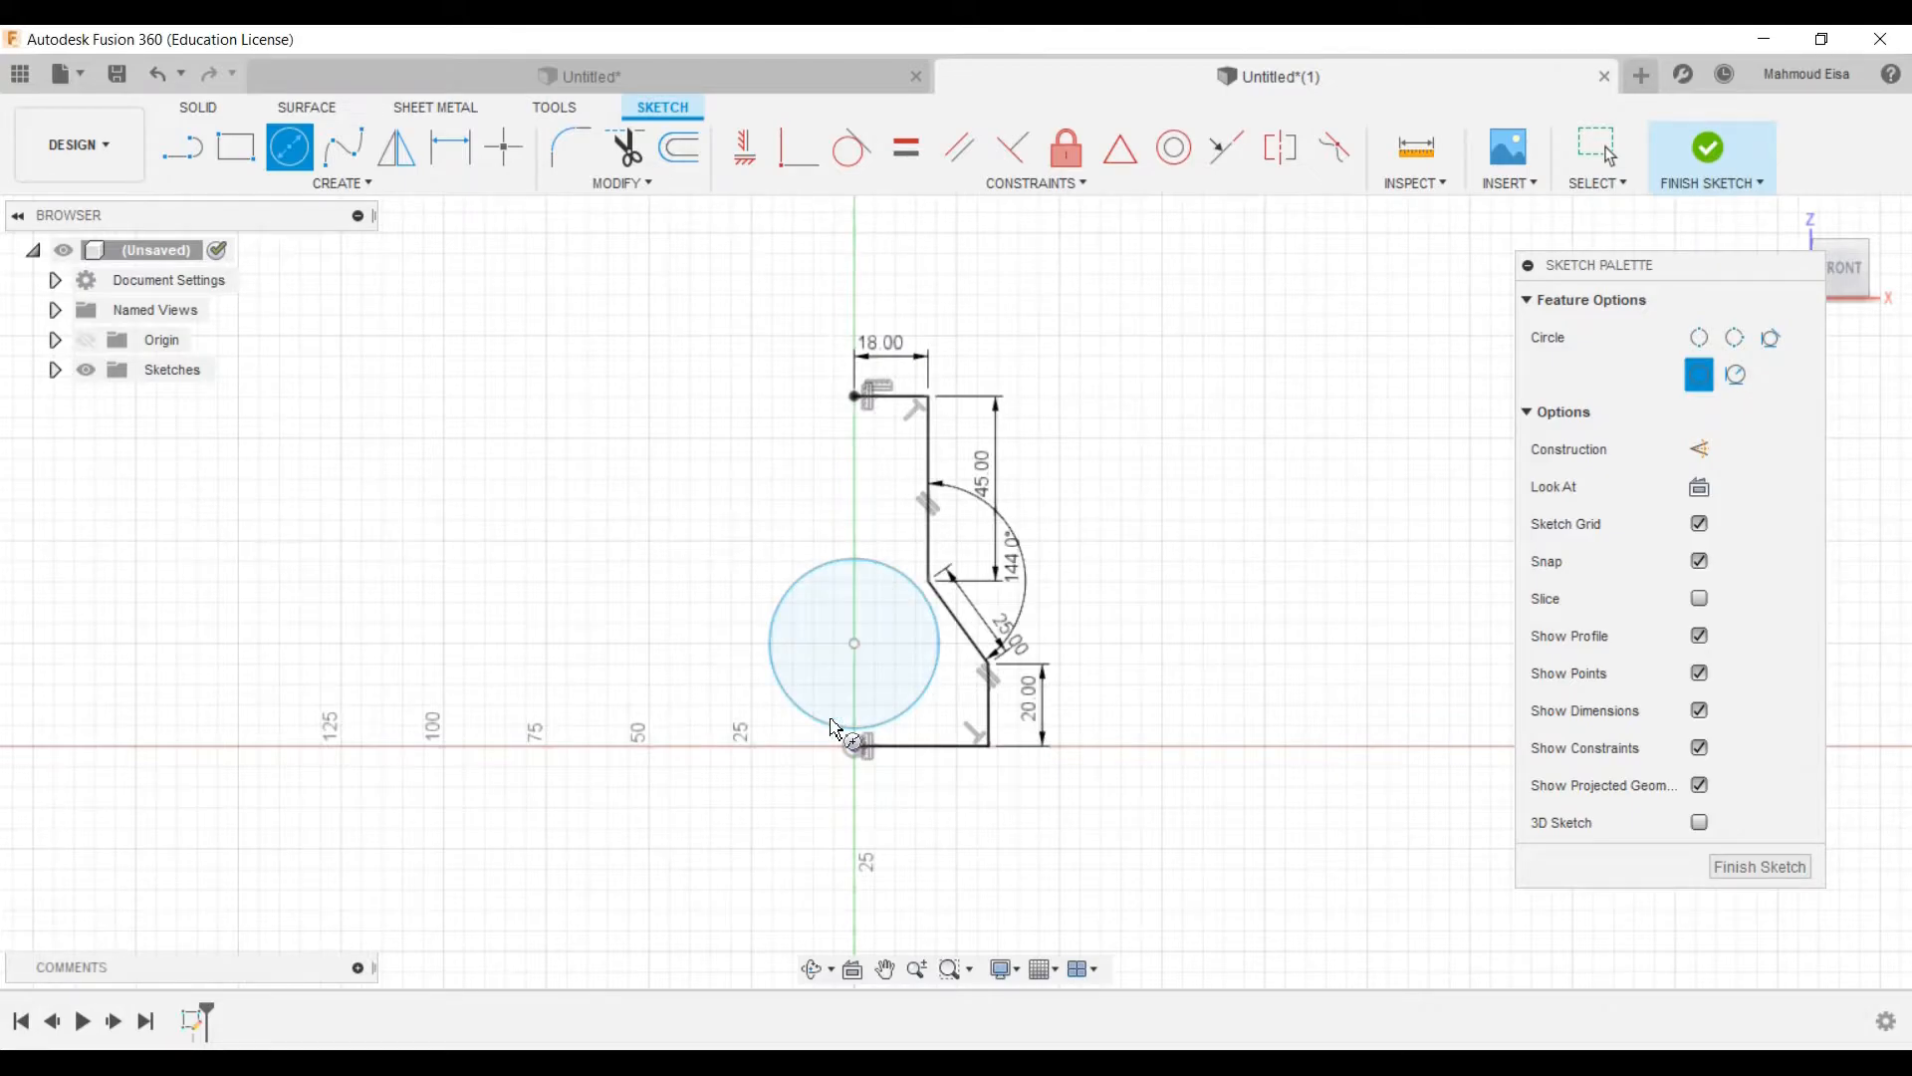
click(1603, 155)
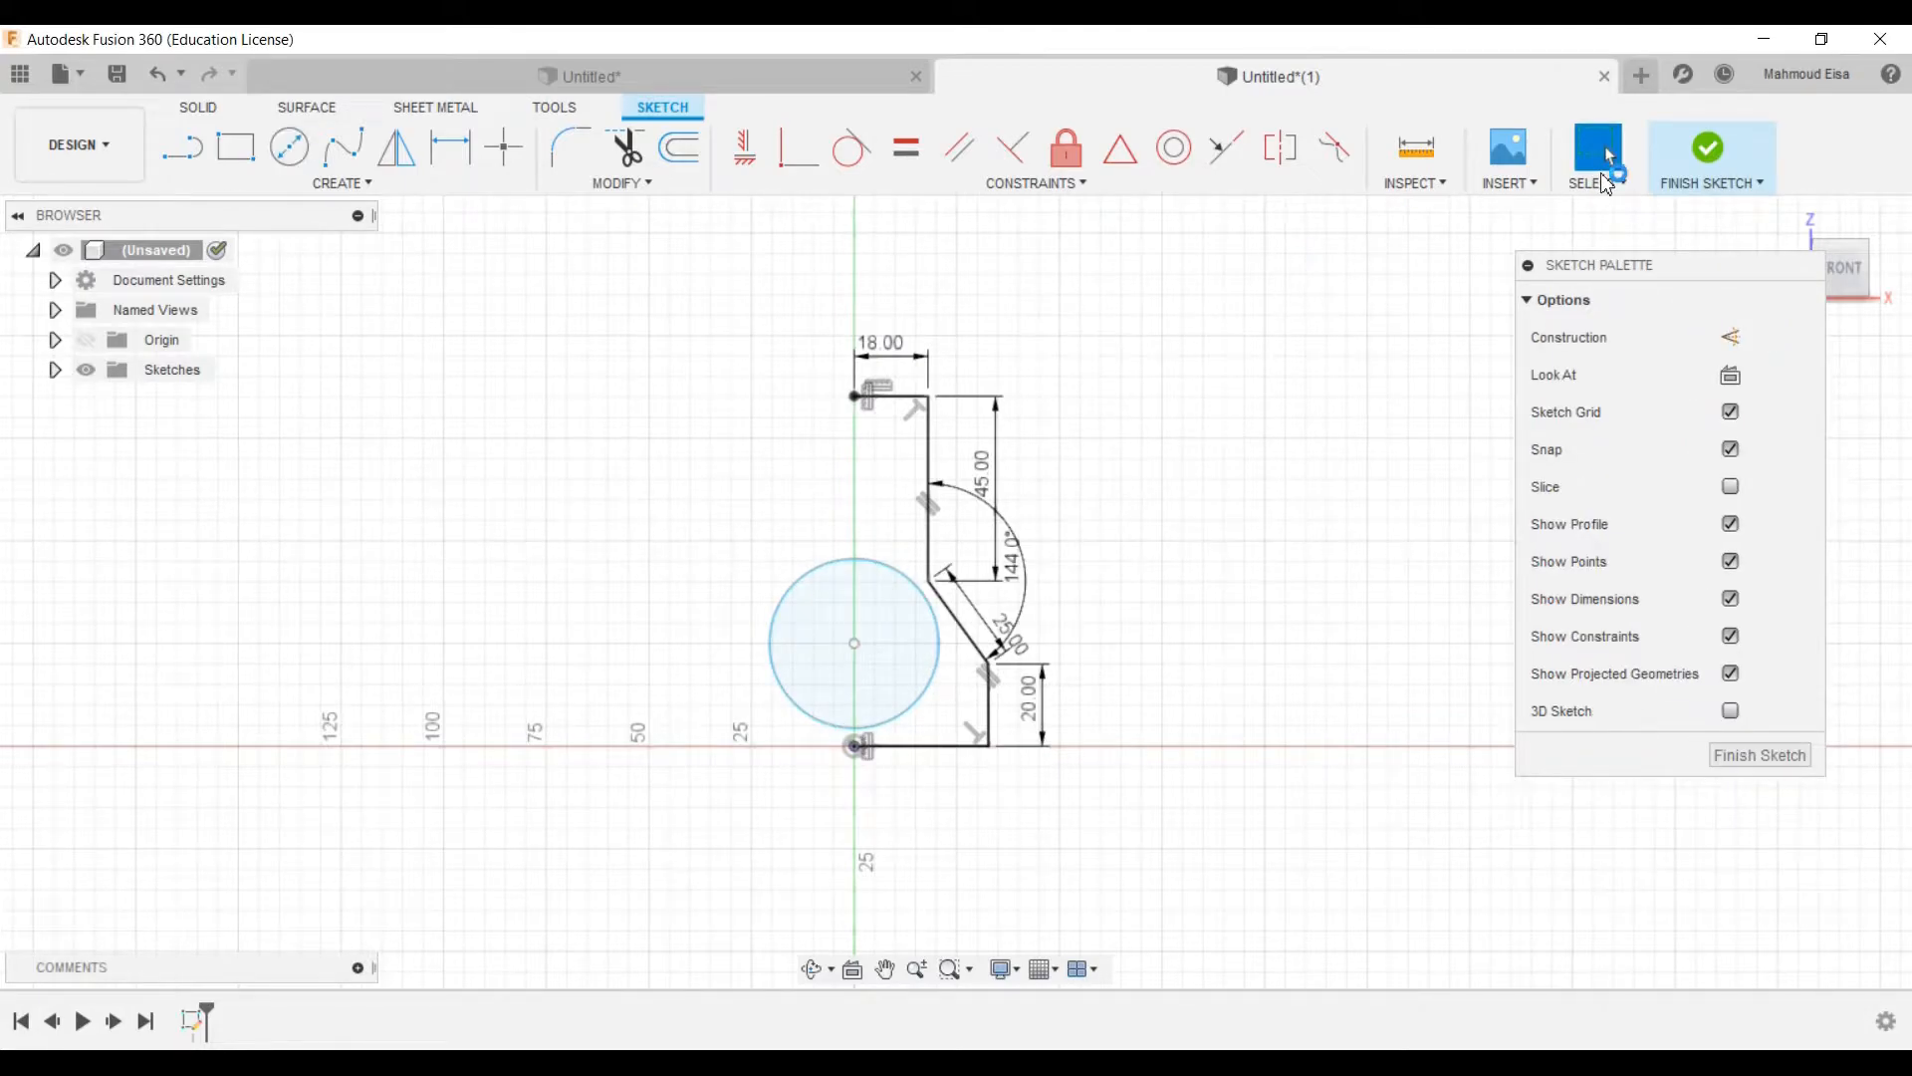
Step: Dimension the circle's diameter to 50 mm
click(450, 150)
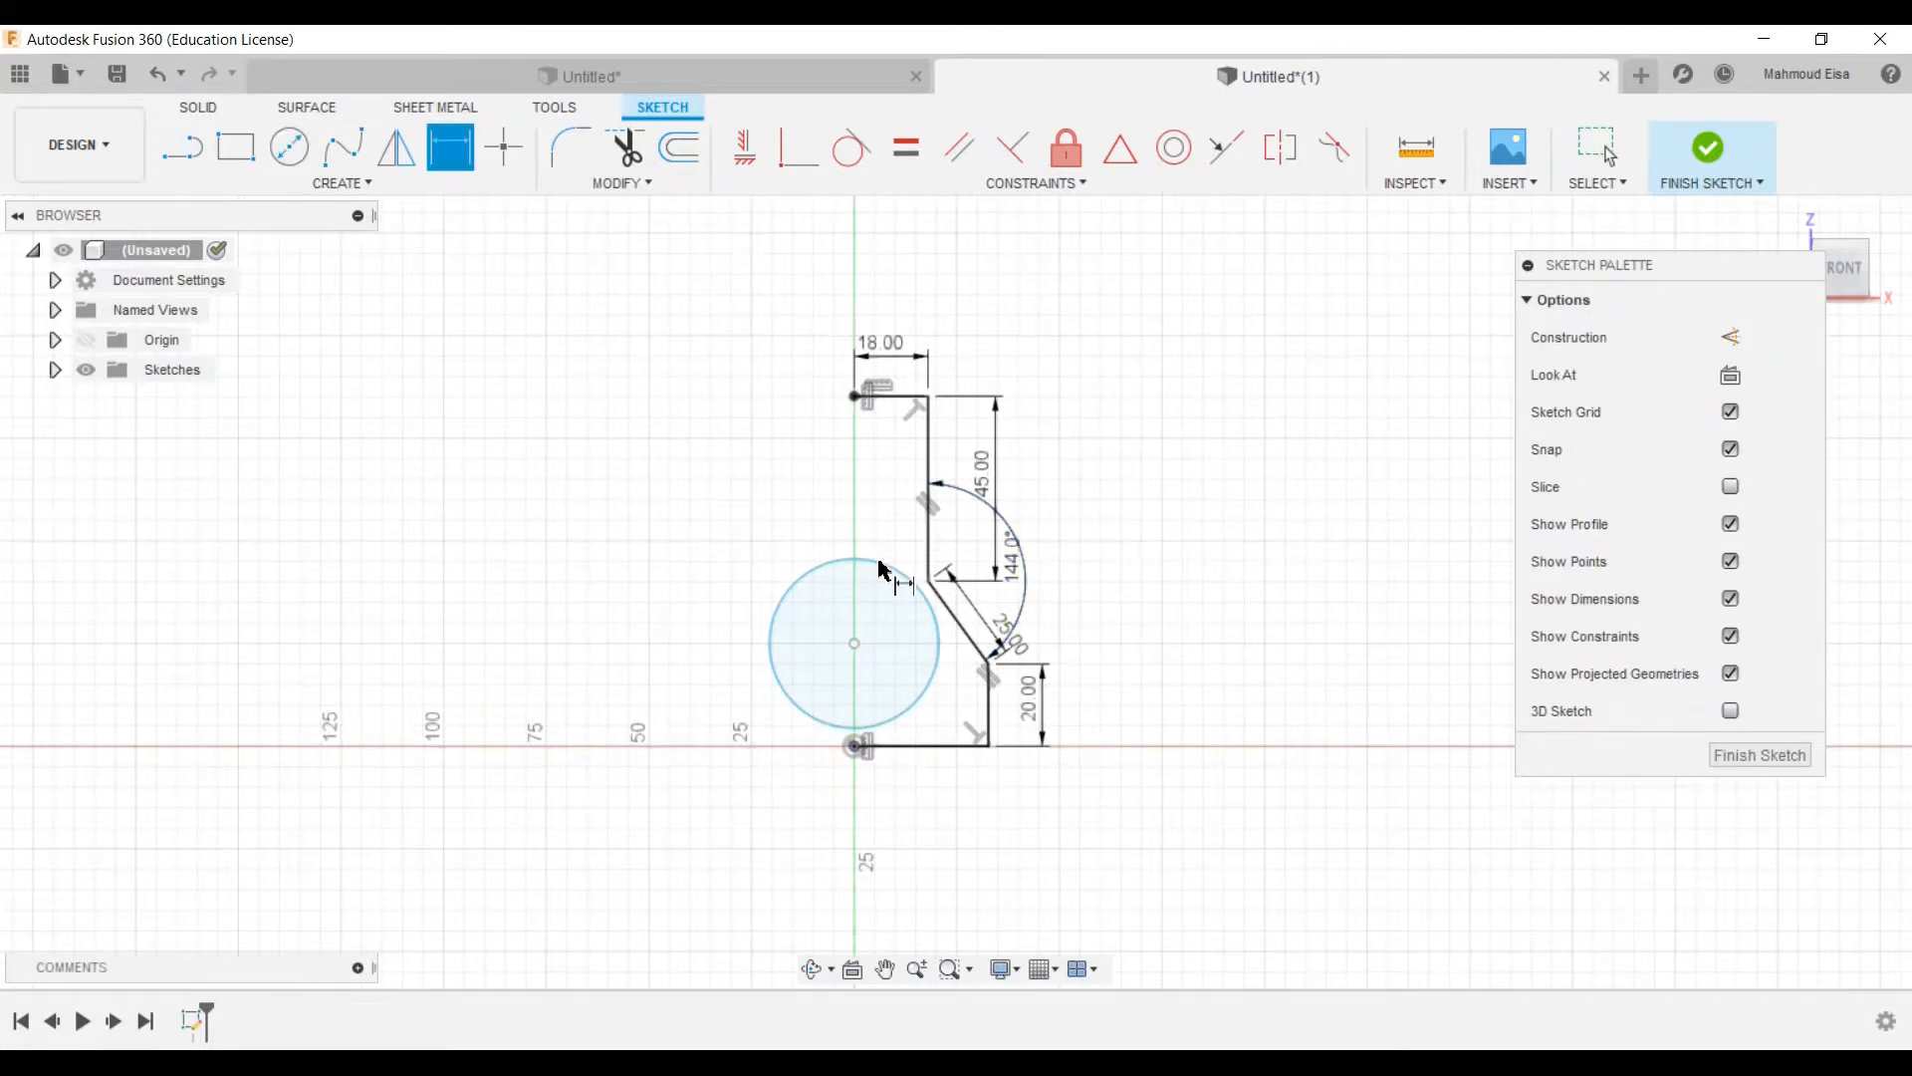
click(797, 585)
click(730, 558)
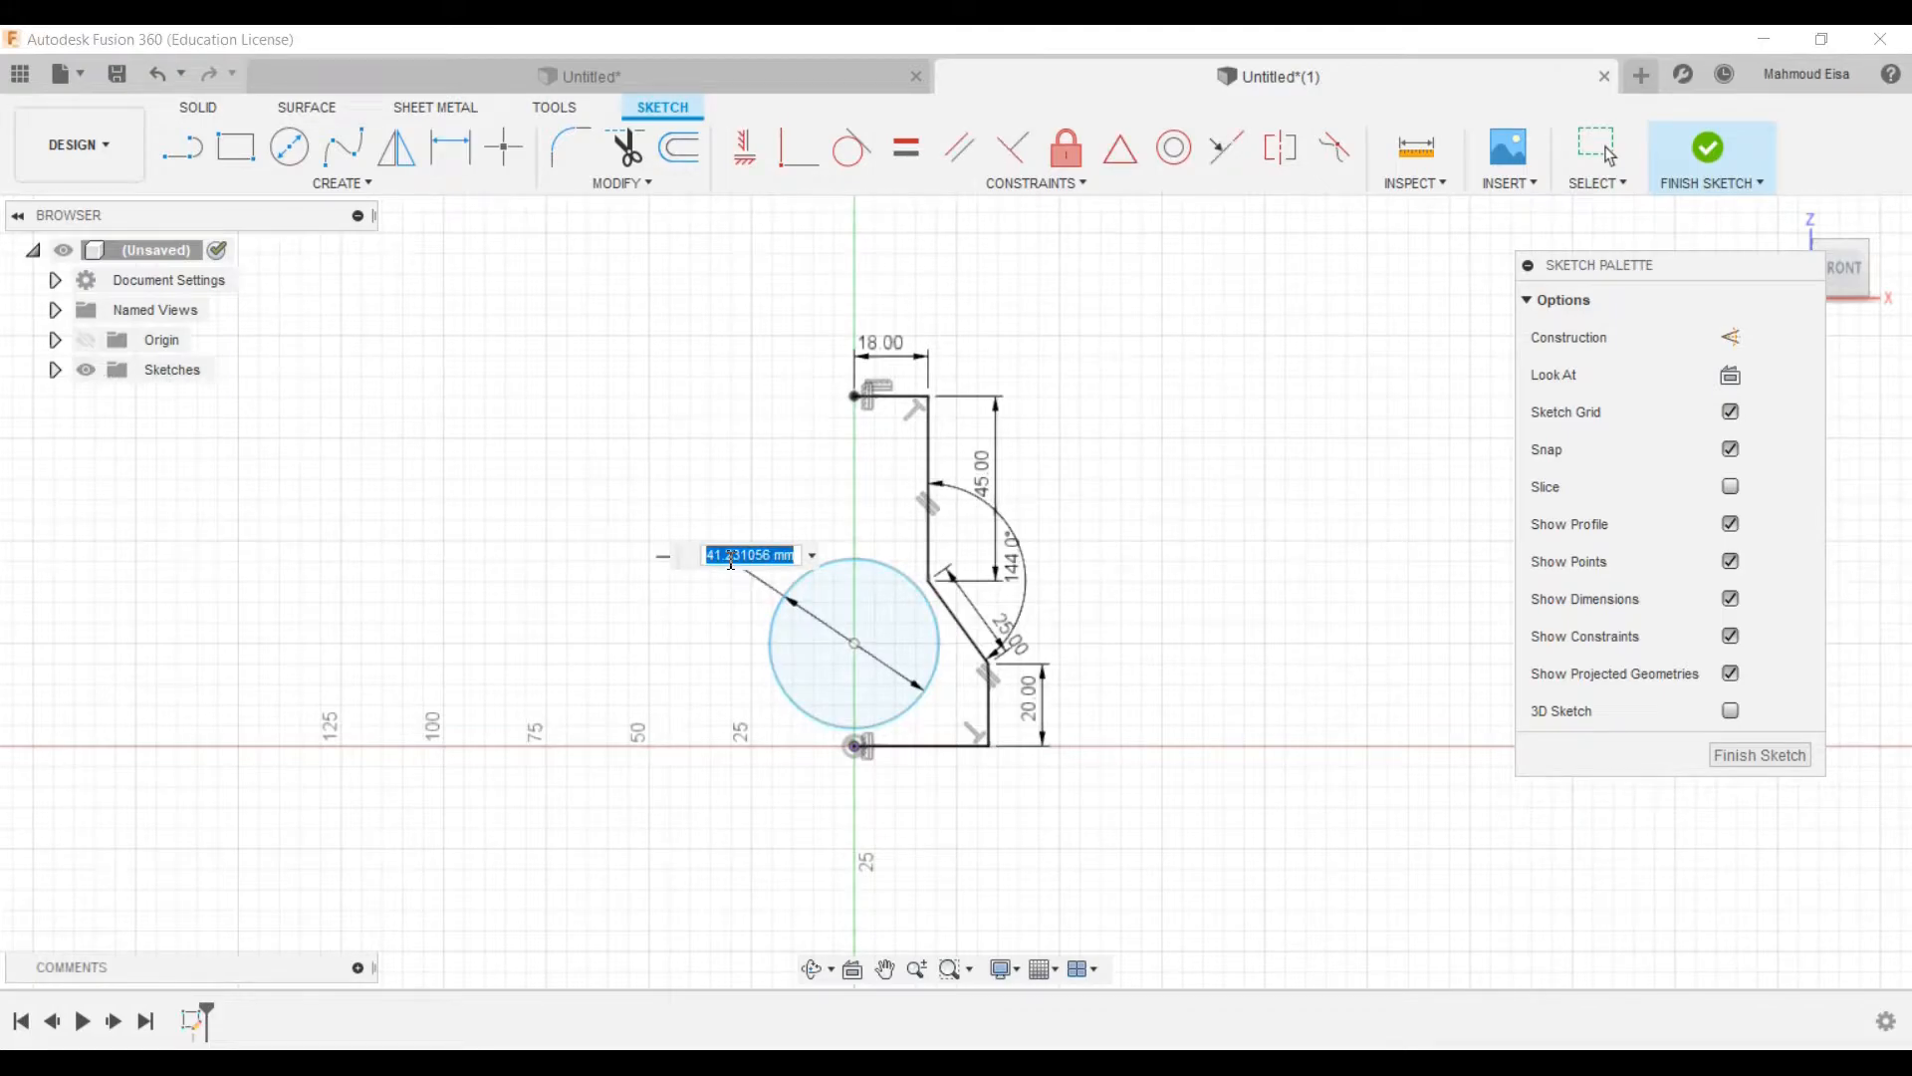
text(50)
key(Return)
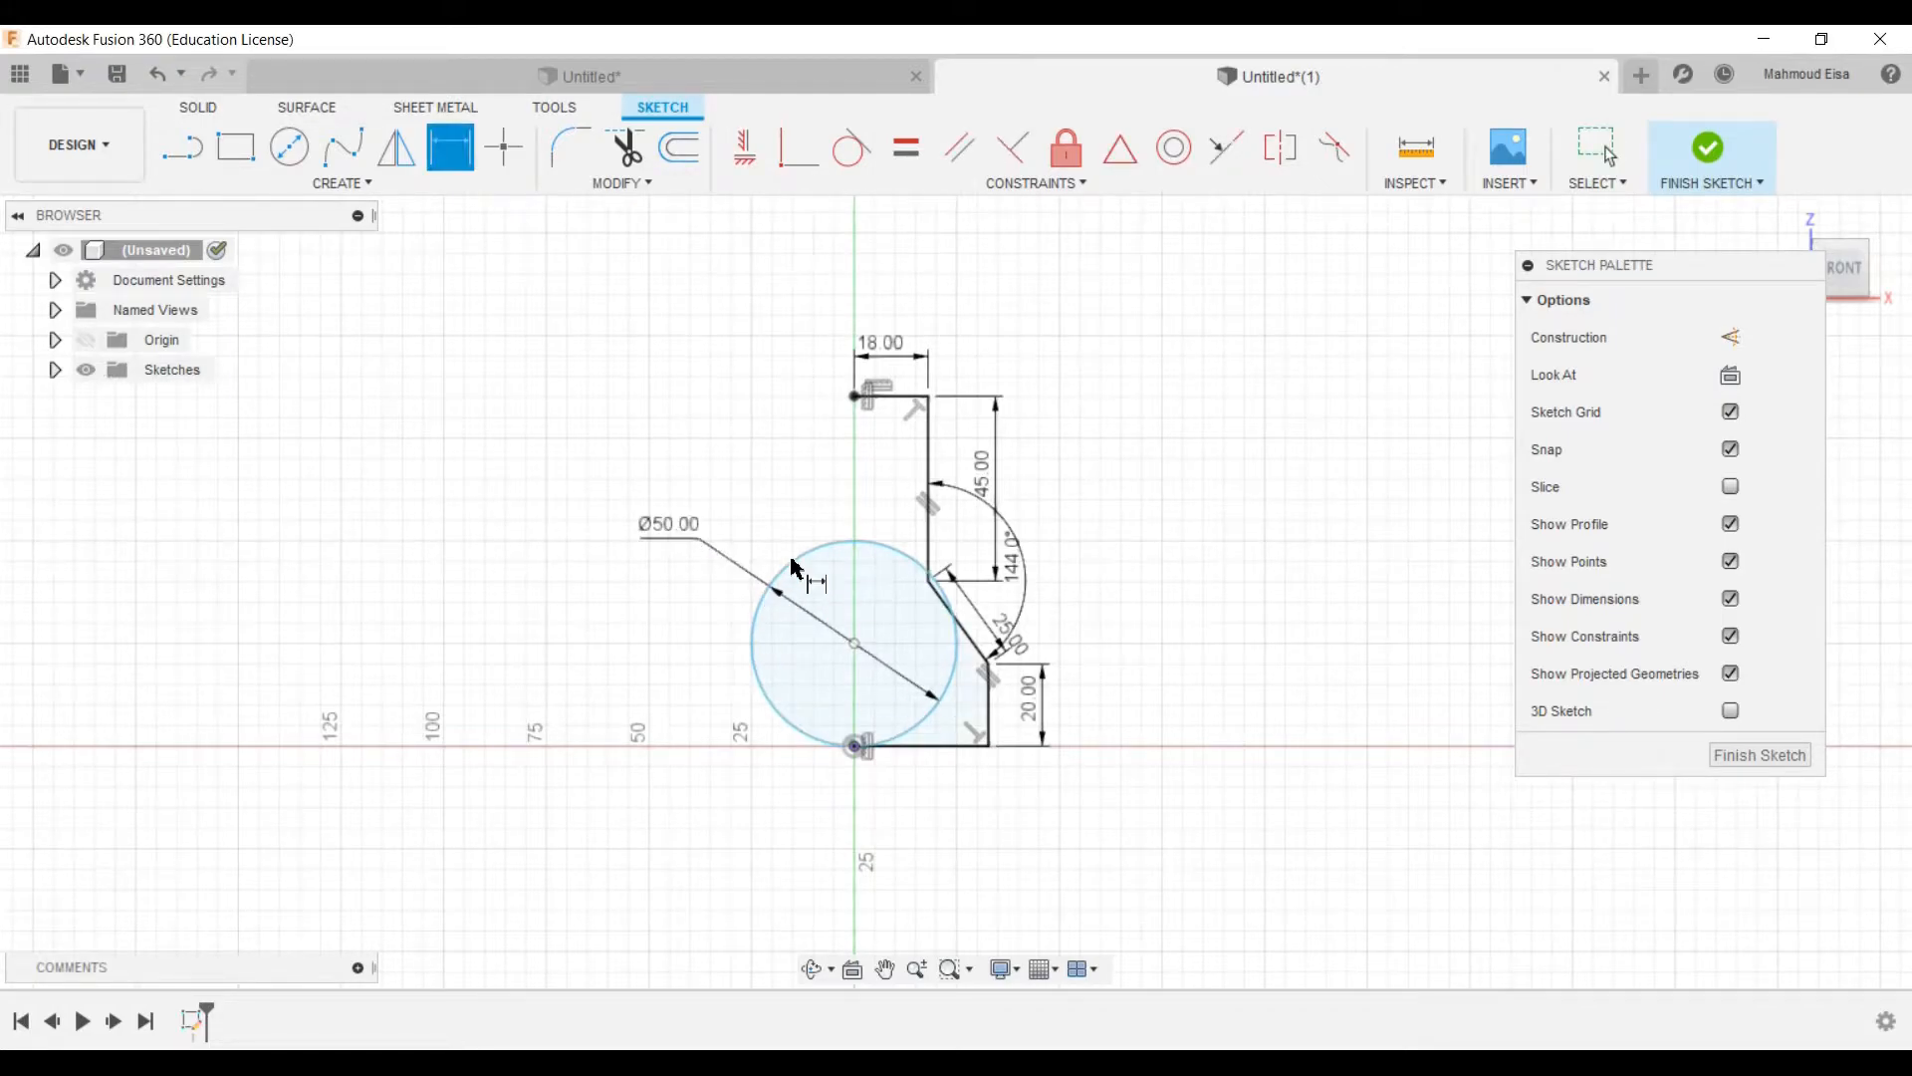
scroll(796, 573, down, 1)
scroll(868, 662, up, 1)
scroll(936, 682, up, 1)
click(1600, 149)
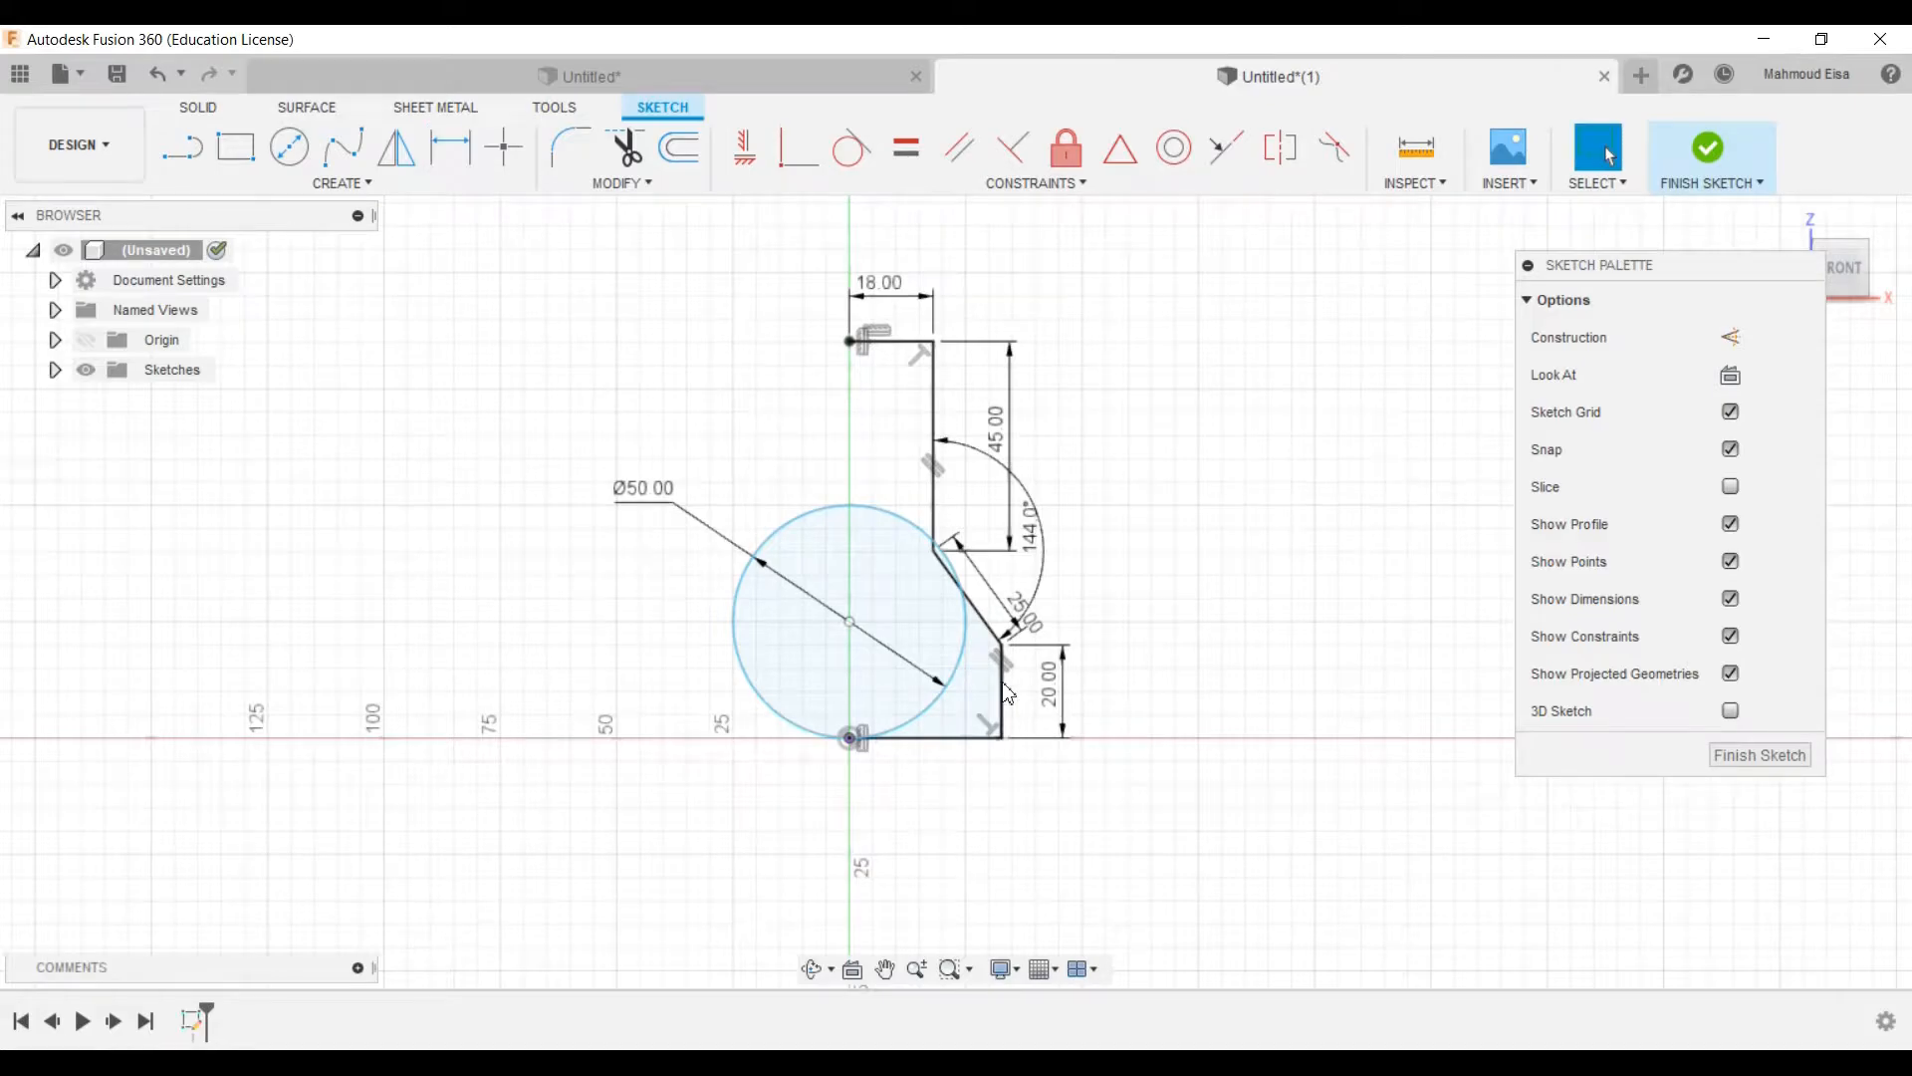
Step: Move the circle's centre down the vertical axis to about 10 mm above the origin
scroll(917, 734, down, 1)
scroll(915, 732, up, 1)
scroll(913, 730, down, 1)
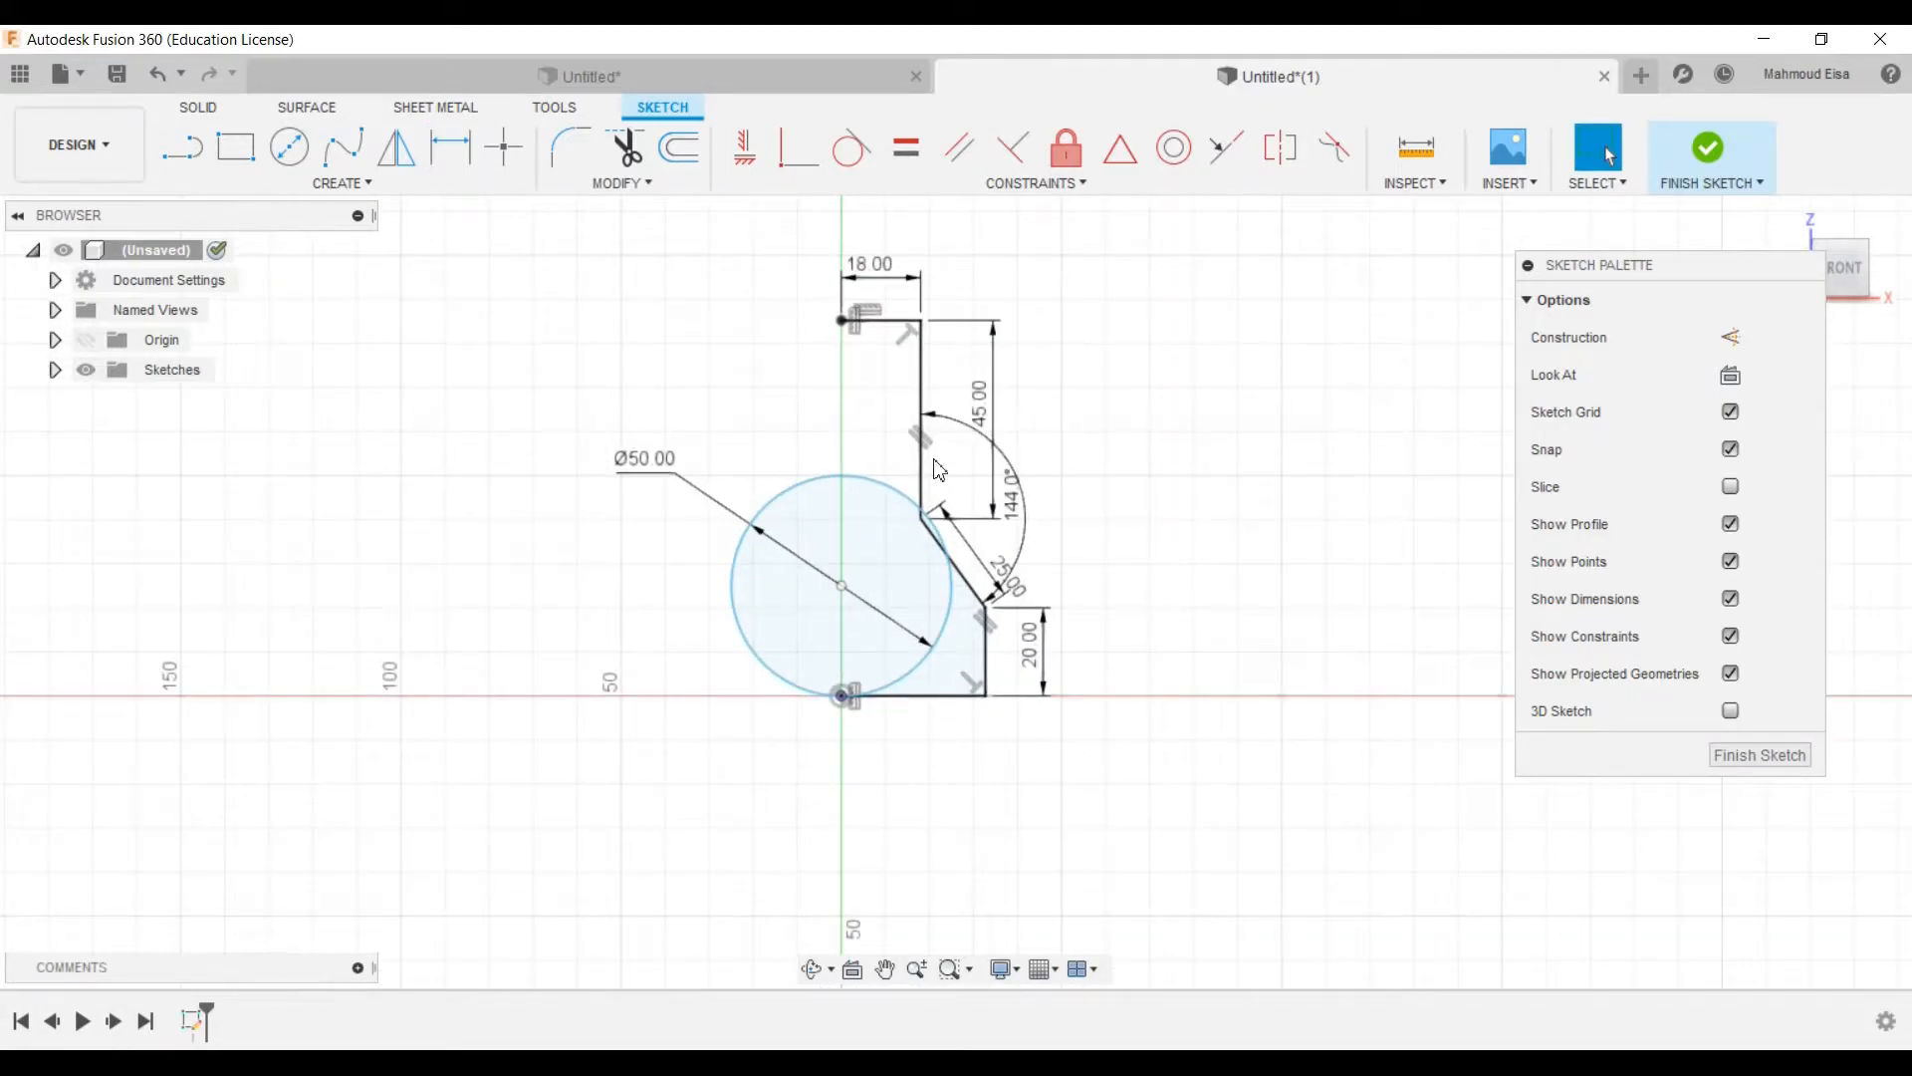
scroll(939, 470, up, 1)
drag(822, 617, 816, 701)
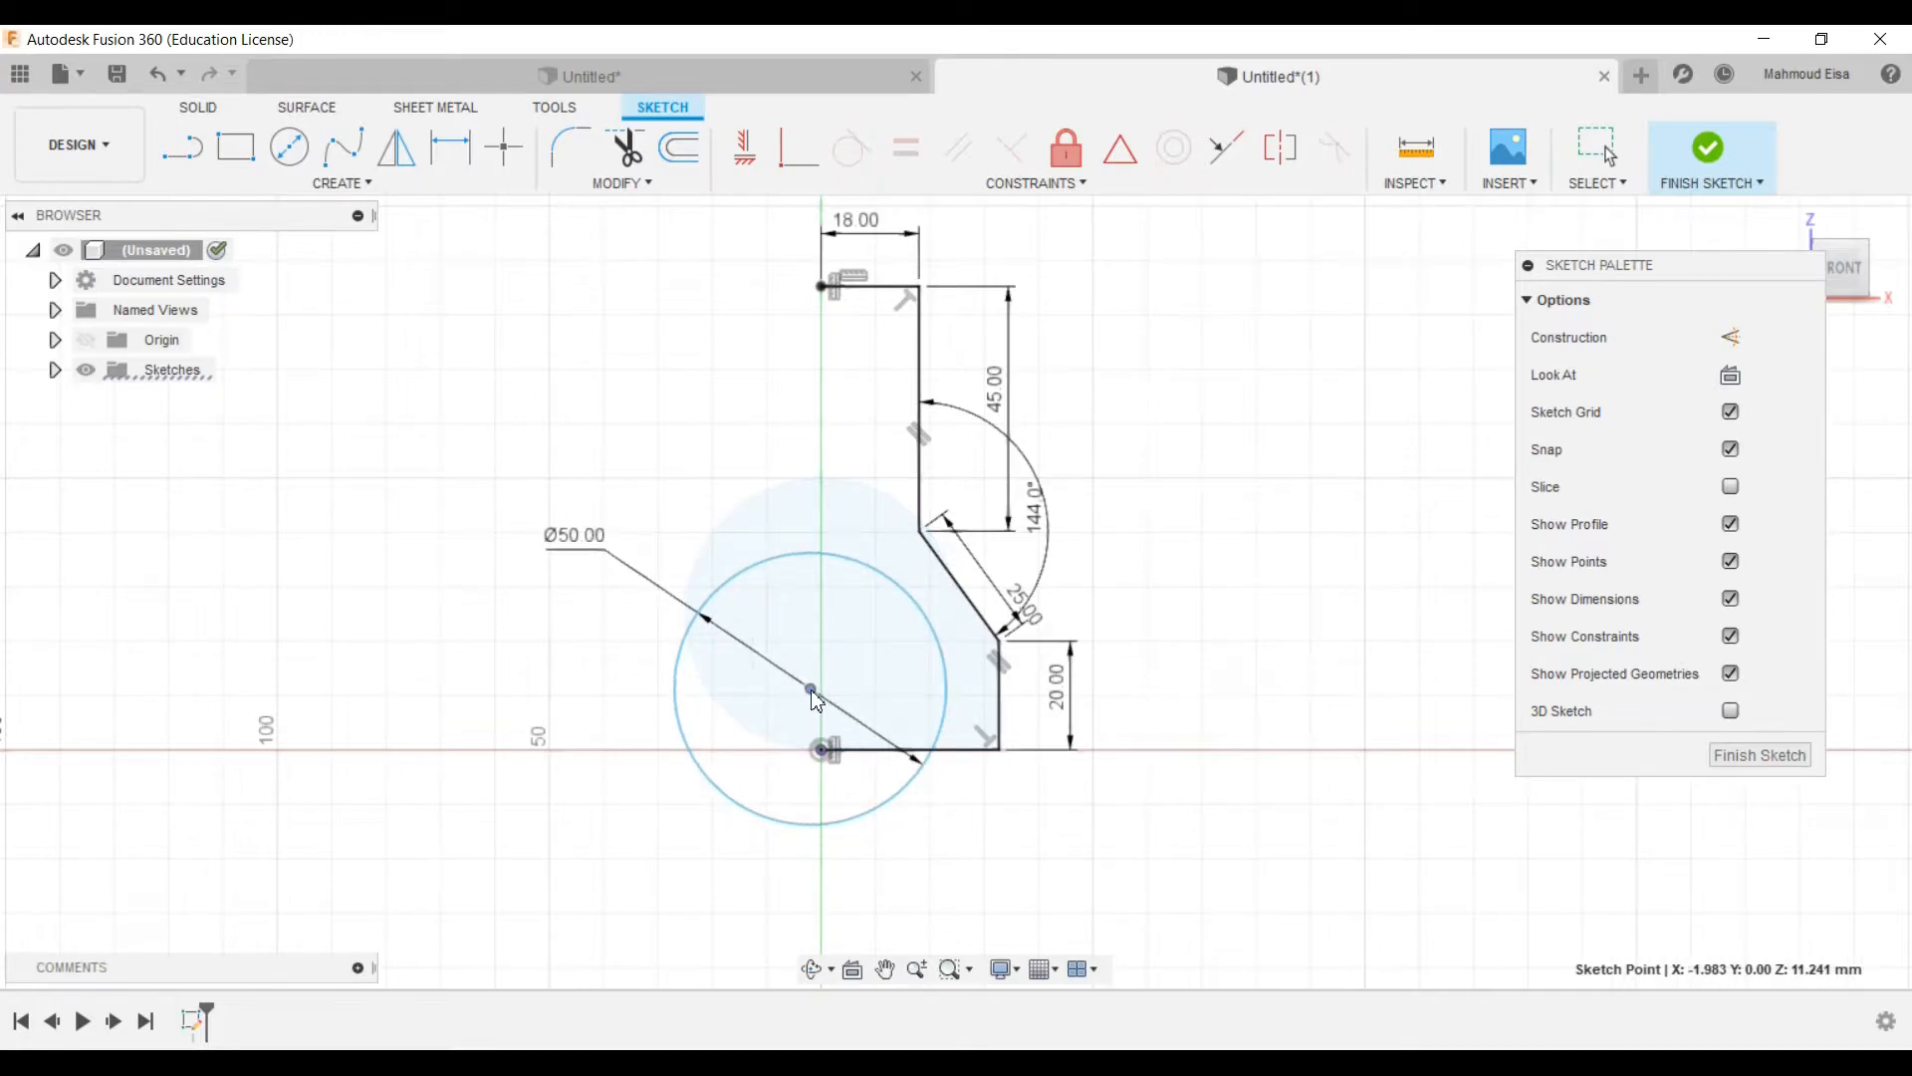
Step: Dimension the height of the circle's centre above the profile's base to 14 mm
click(450, 147)
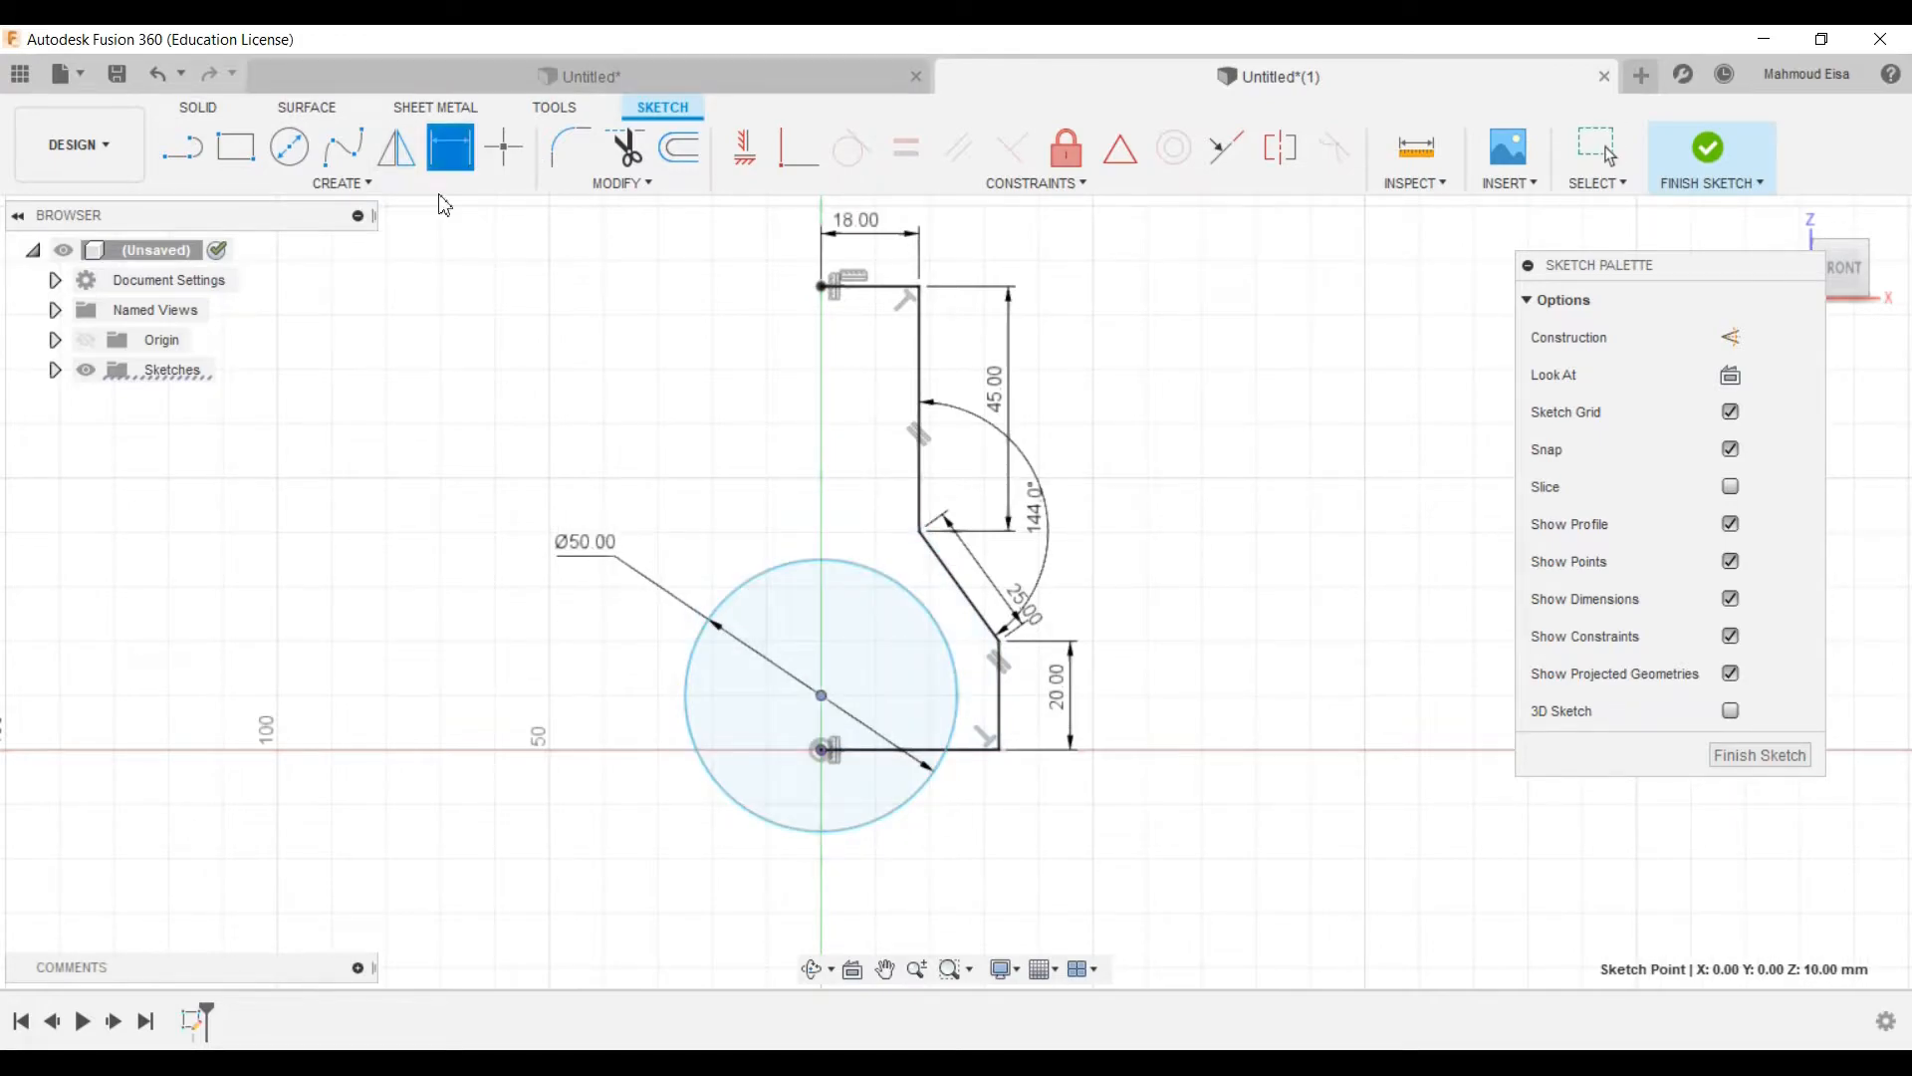
click(822, 695)
click(630, 712)
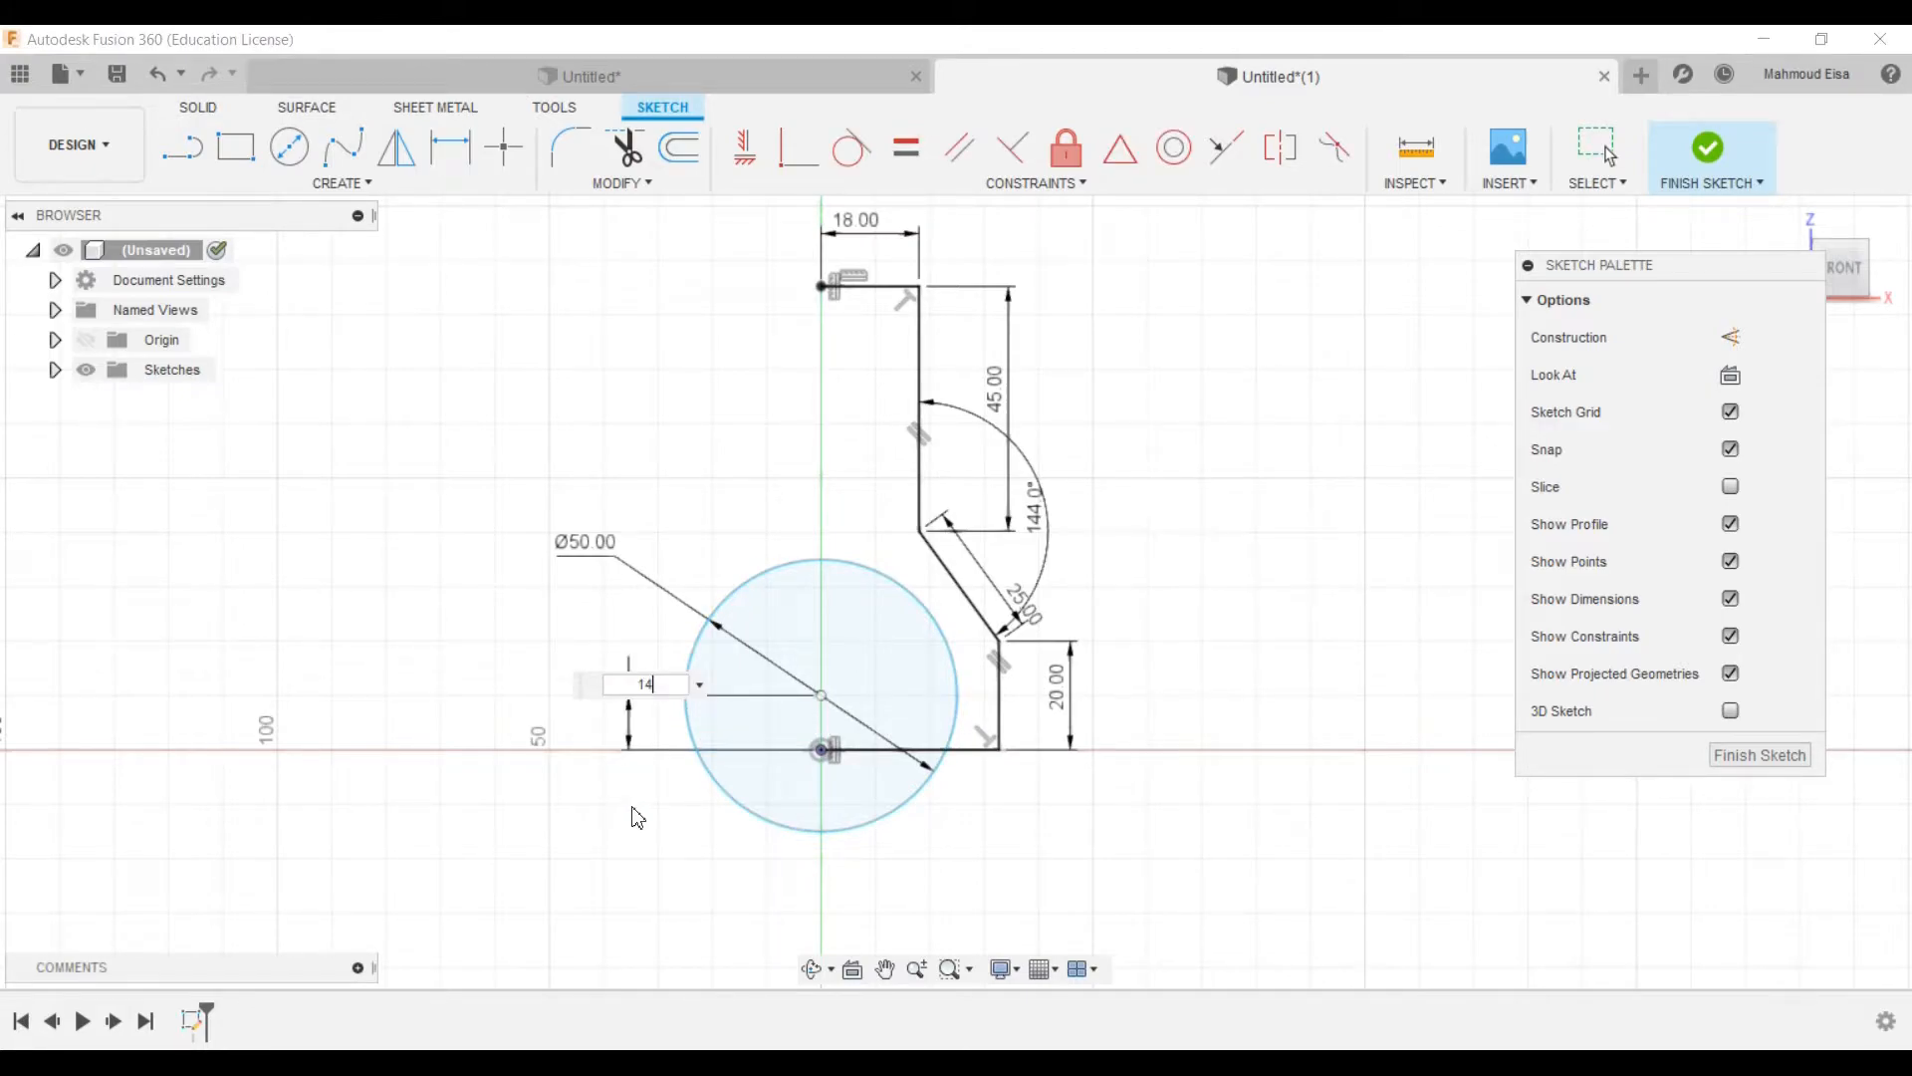
text(14)
key(Return)
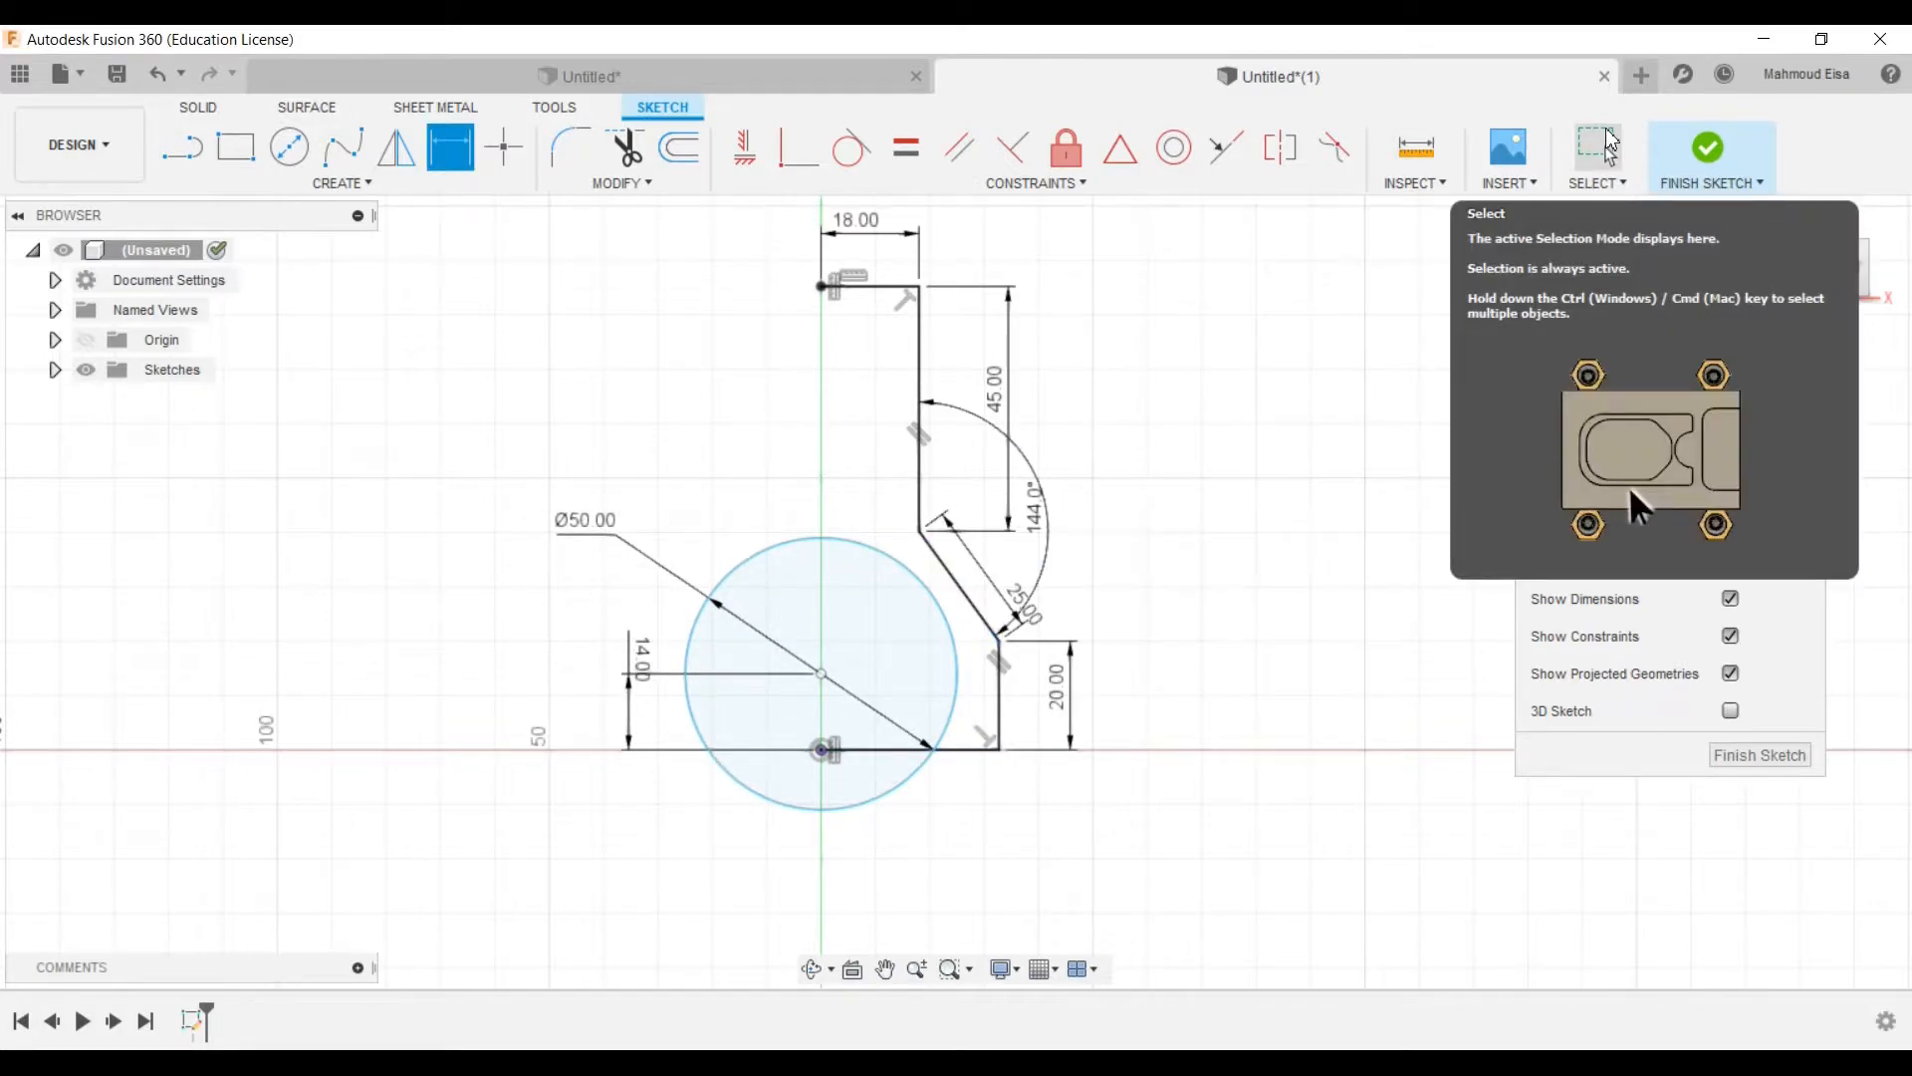
click(1610, 144)
Step: Draw a vertical line about 20 mm long down to the baseline, between the circle and the profile's lower vertical edge
click(184, 150)
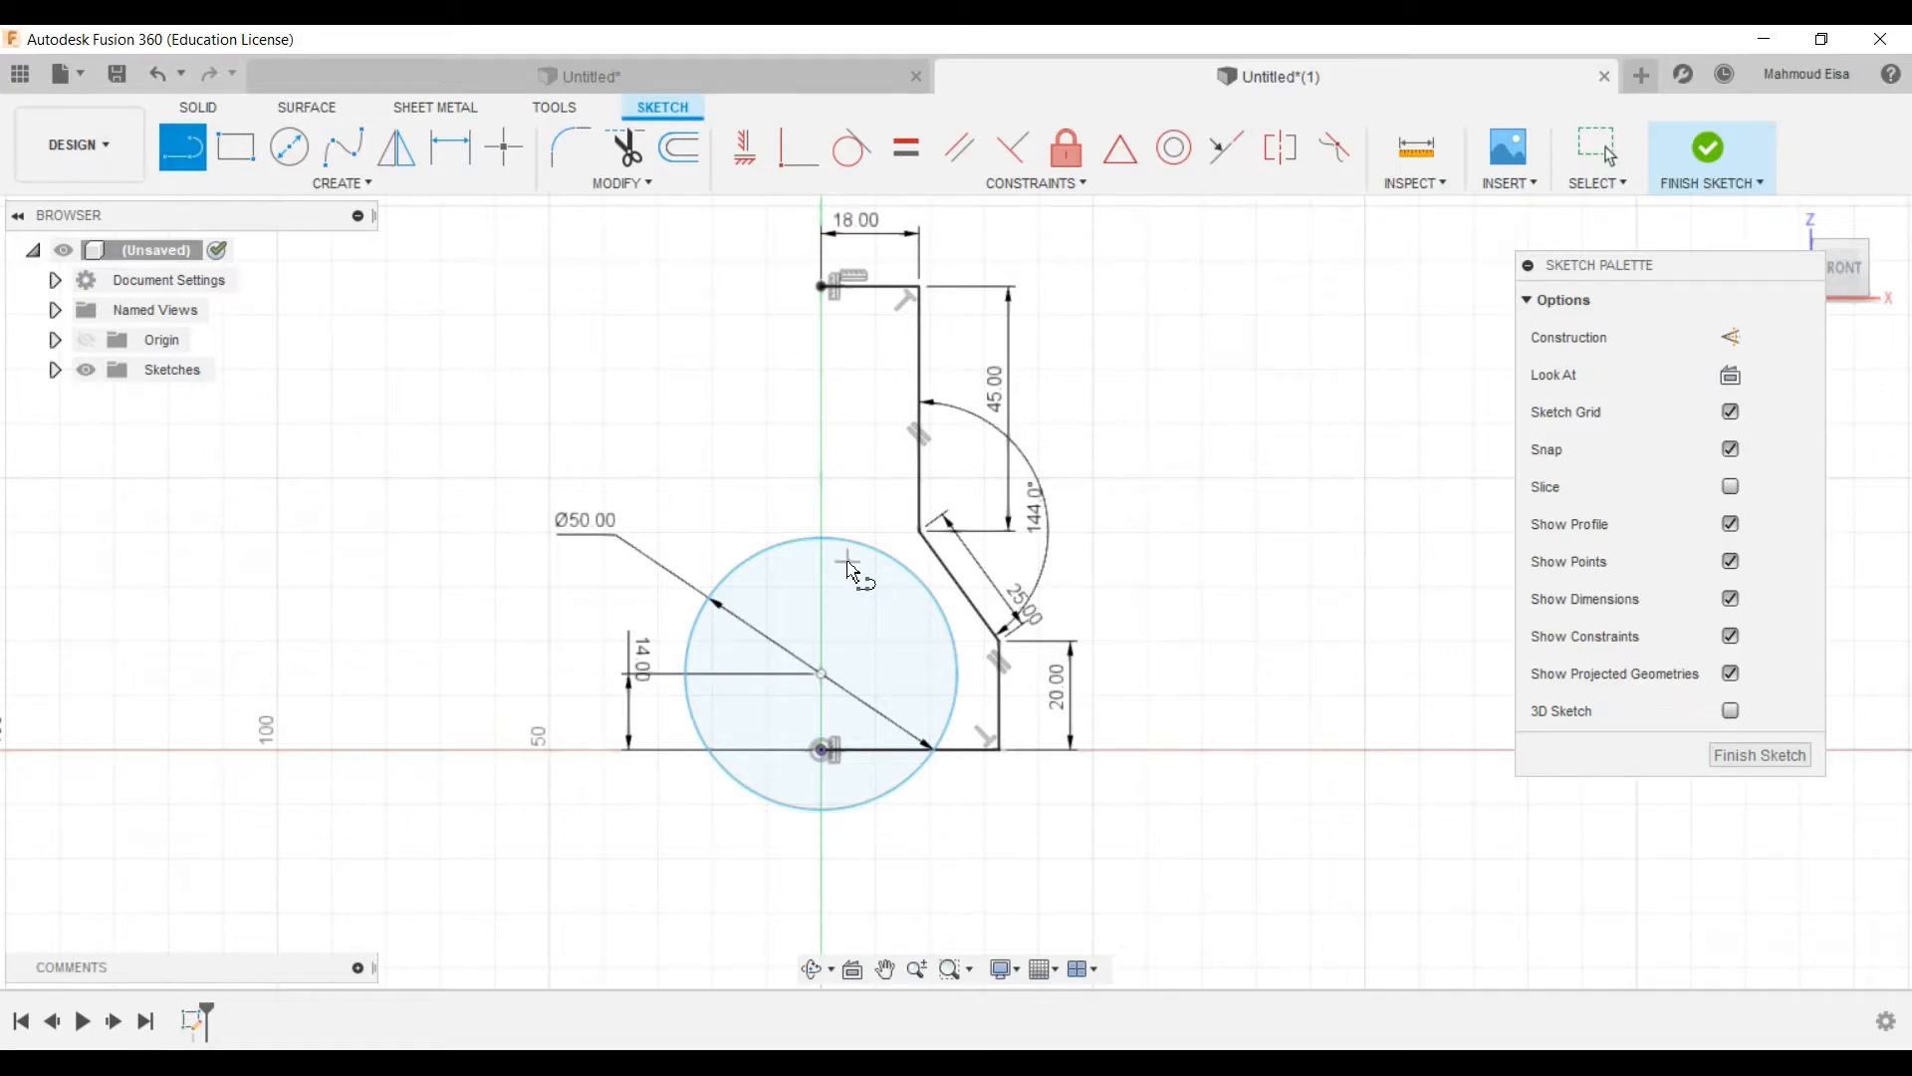
scroll(918, 868, up, 2)
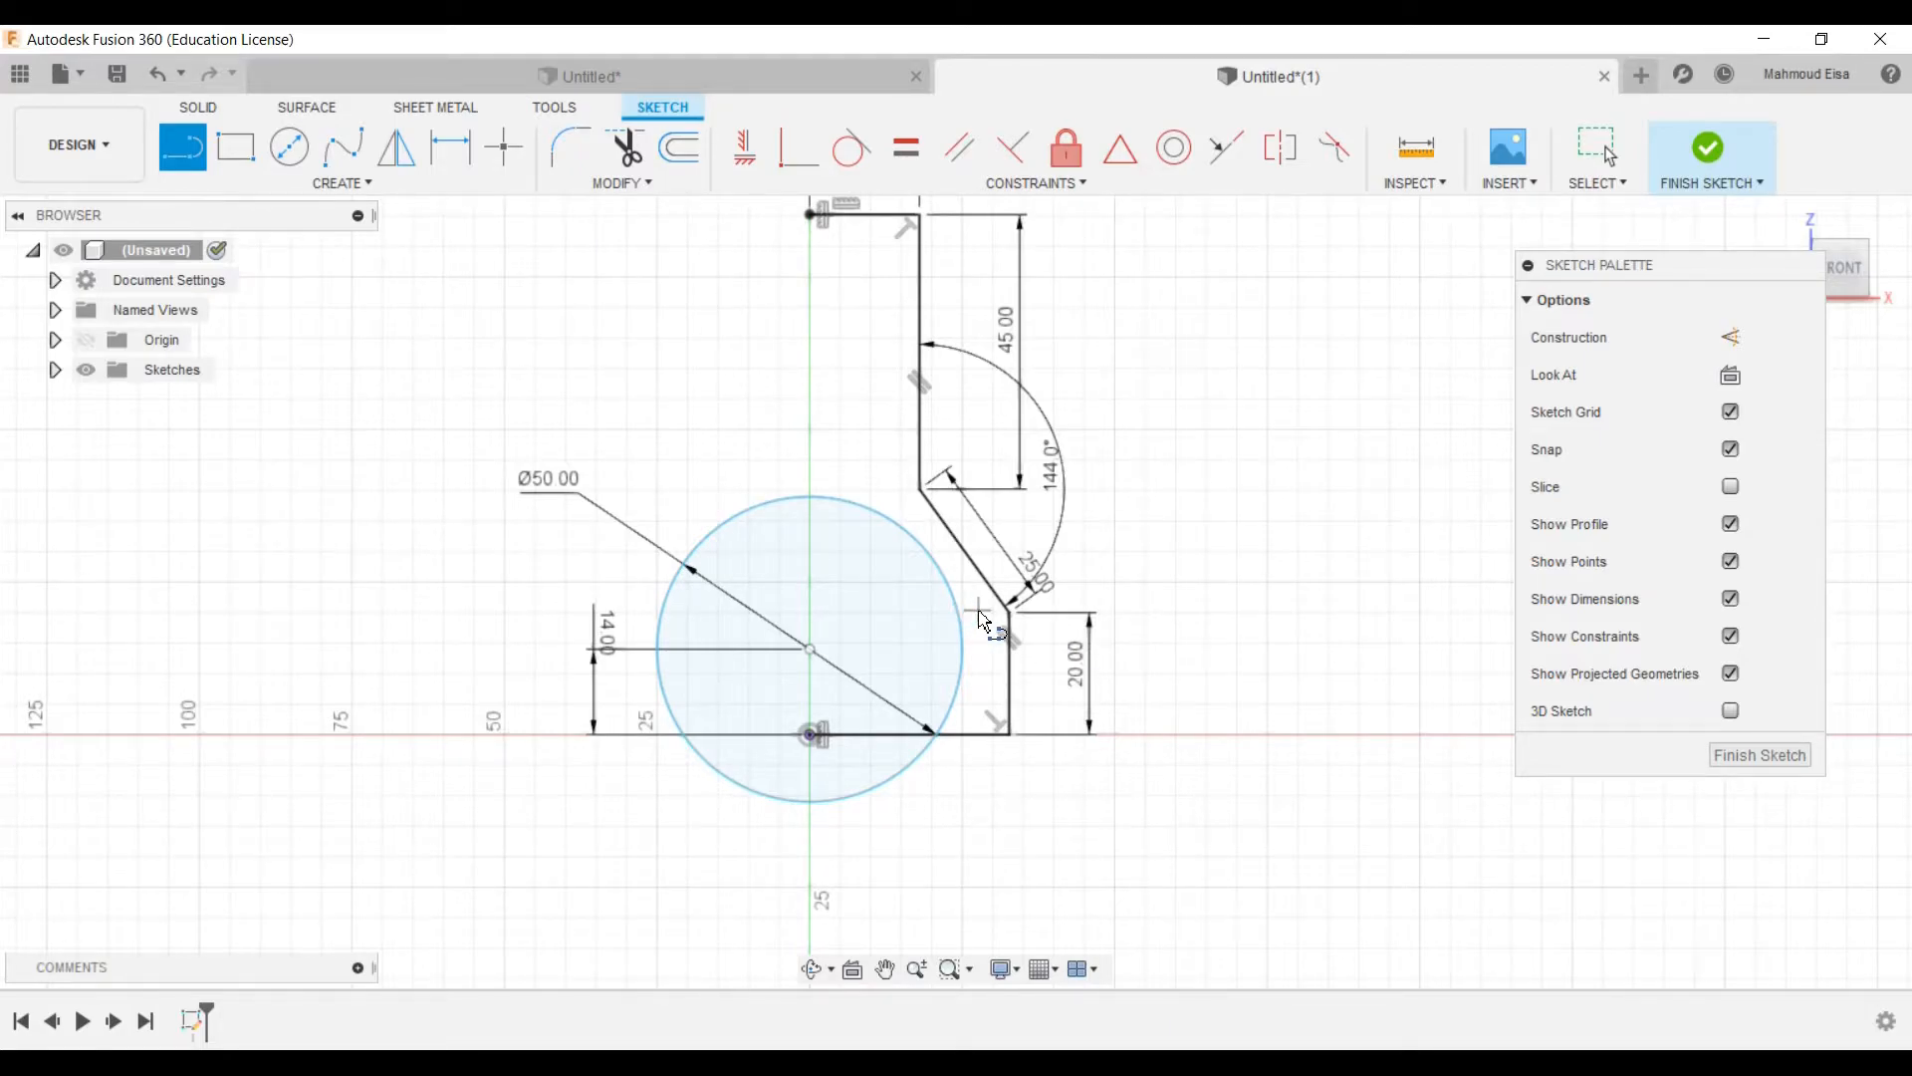
click(975, 610)
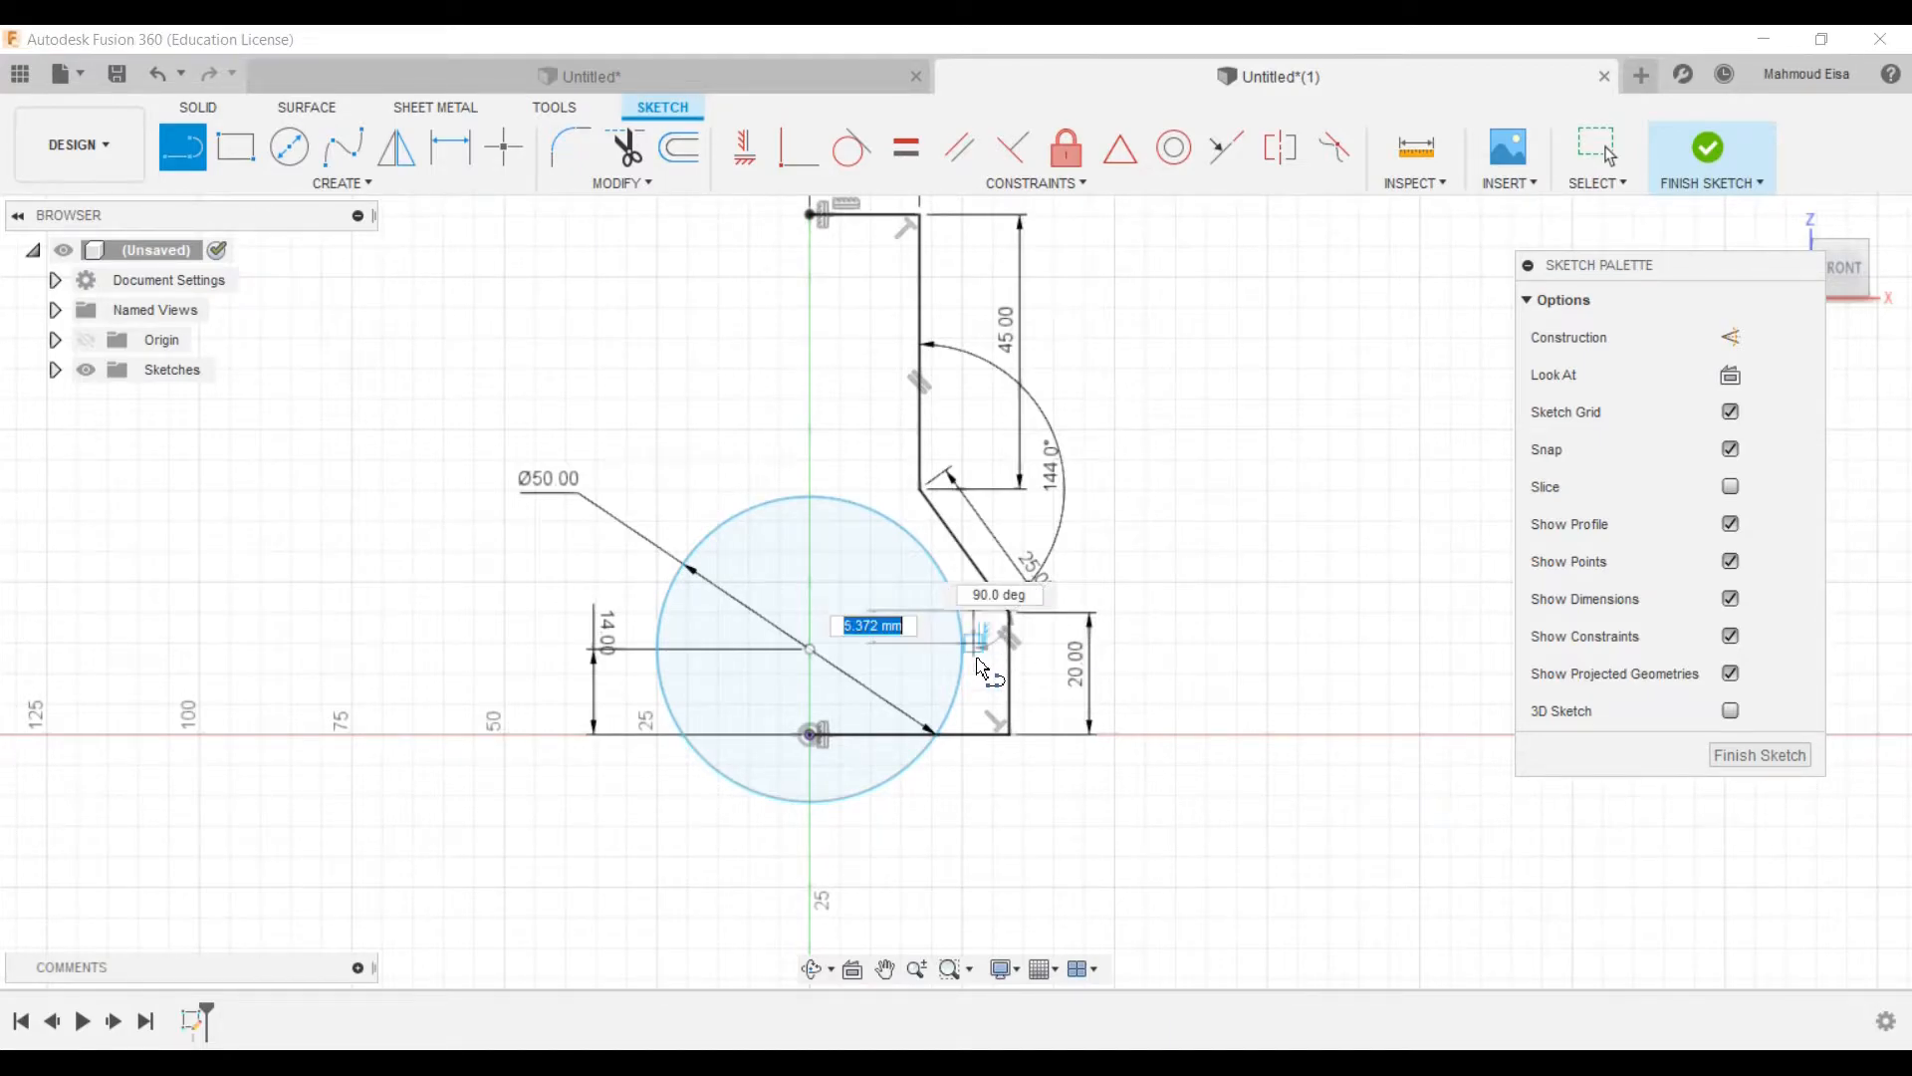
click(978, 732)
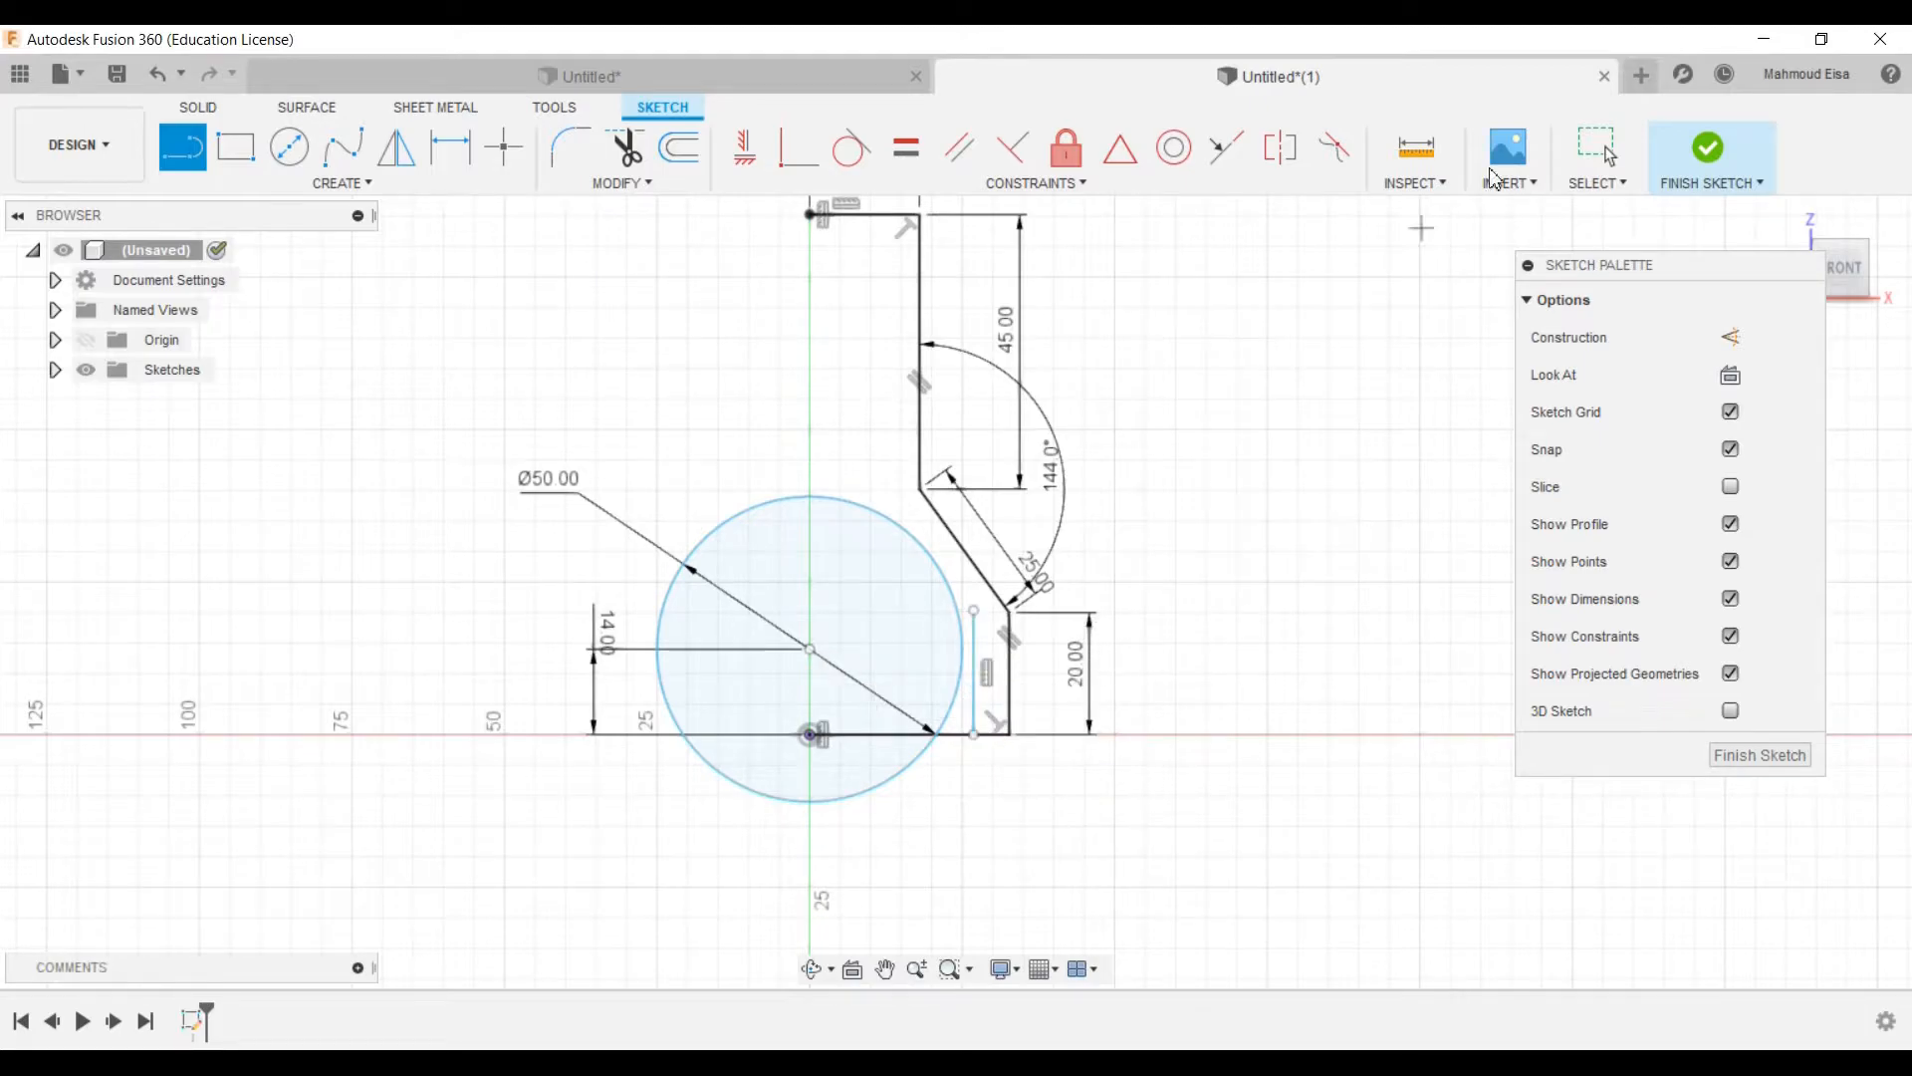
click(1598, 150)
scroll(1040, 645, up, 3)
scroll(840, 562, down, 2)
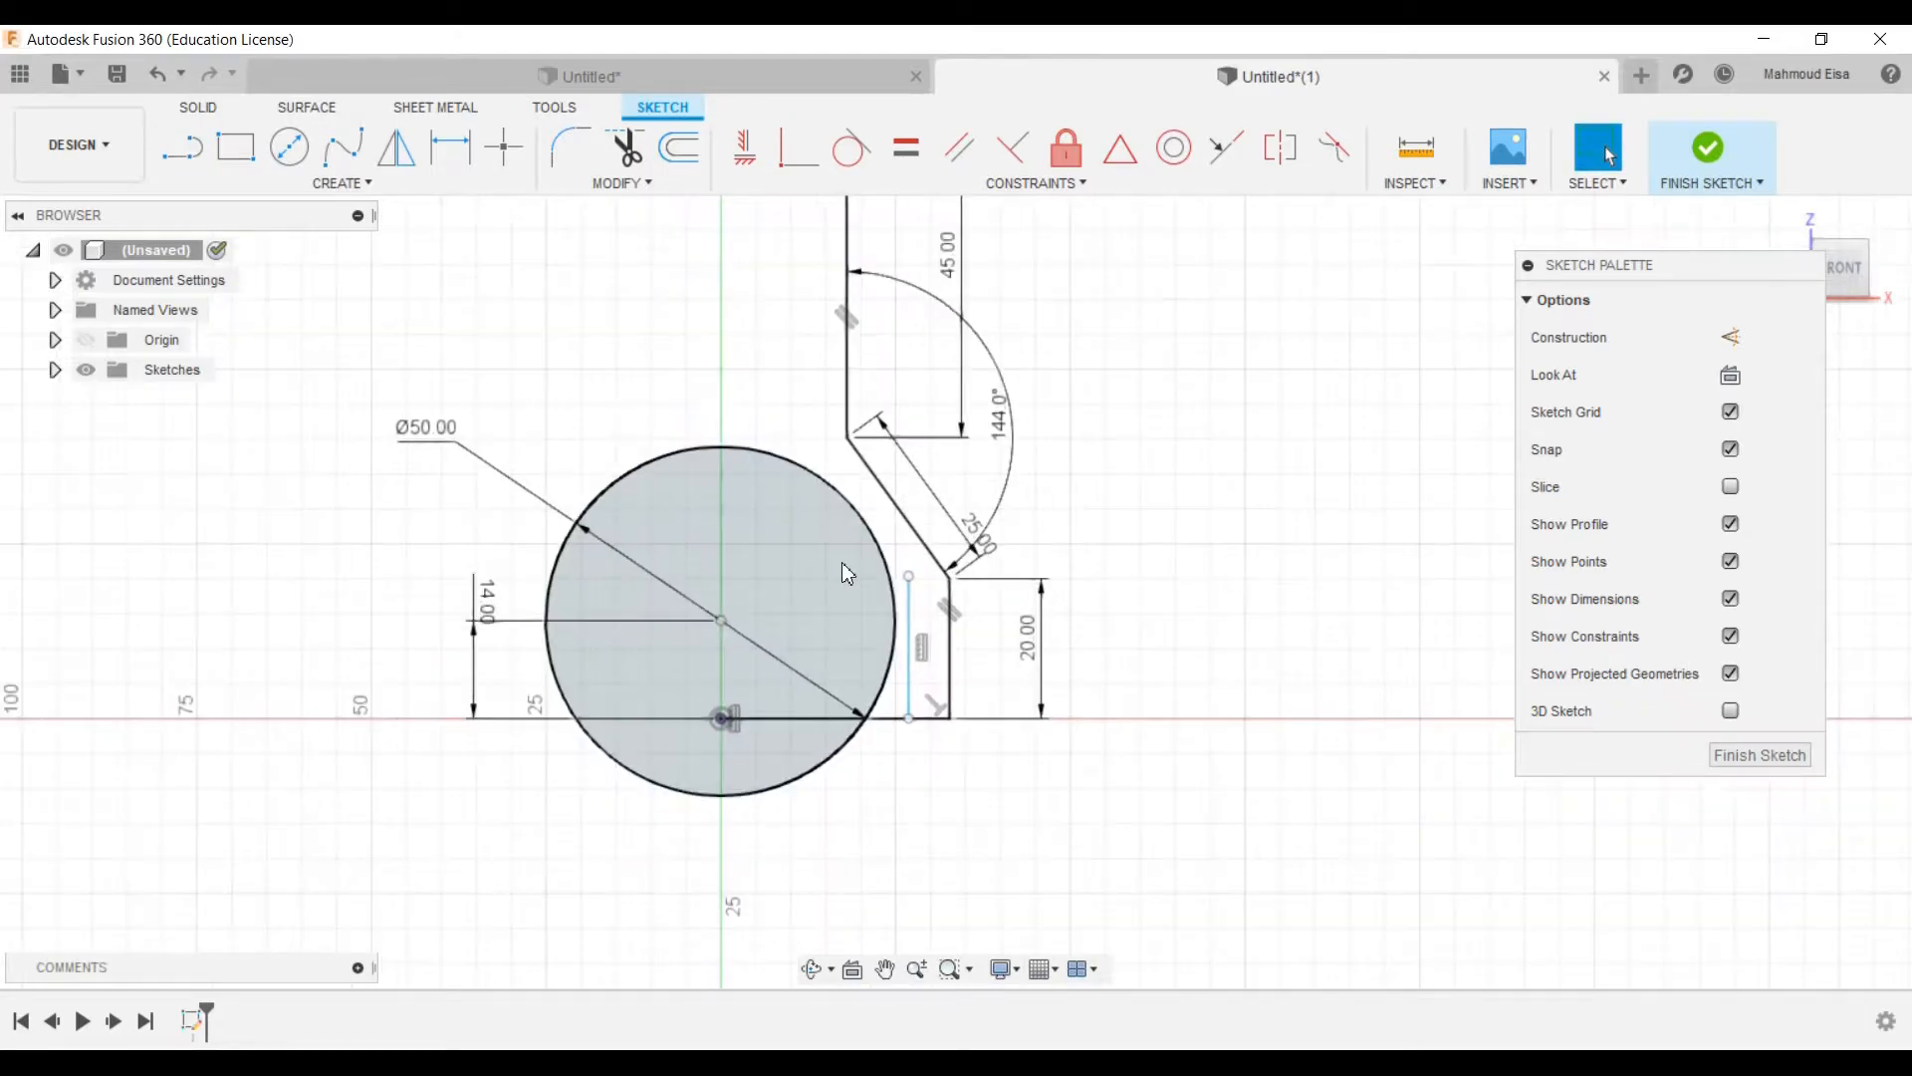
click(723, 627)
key(m)
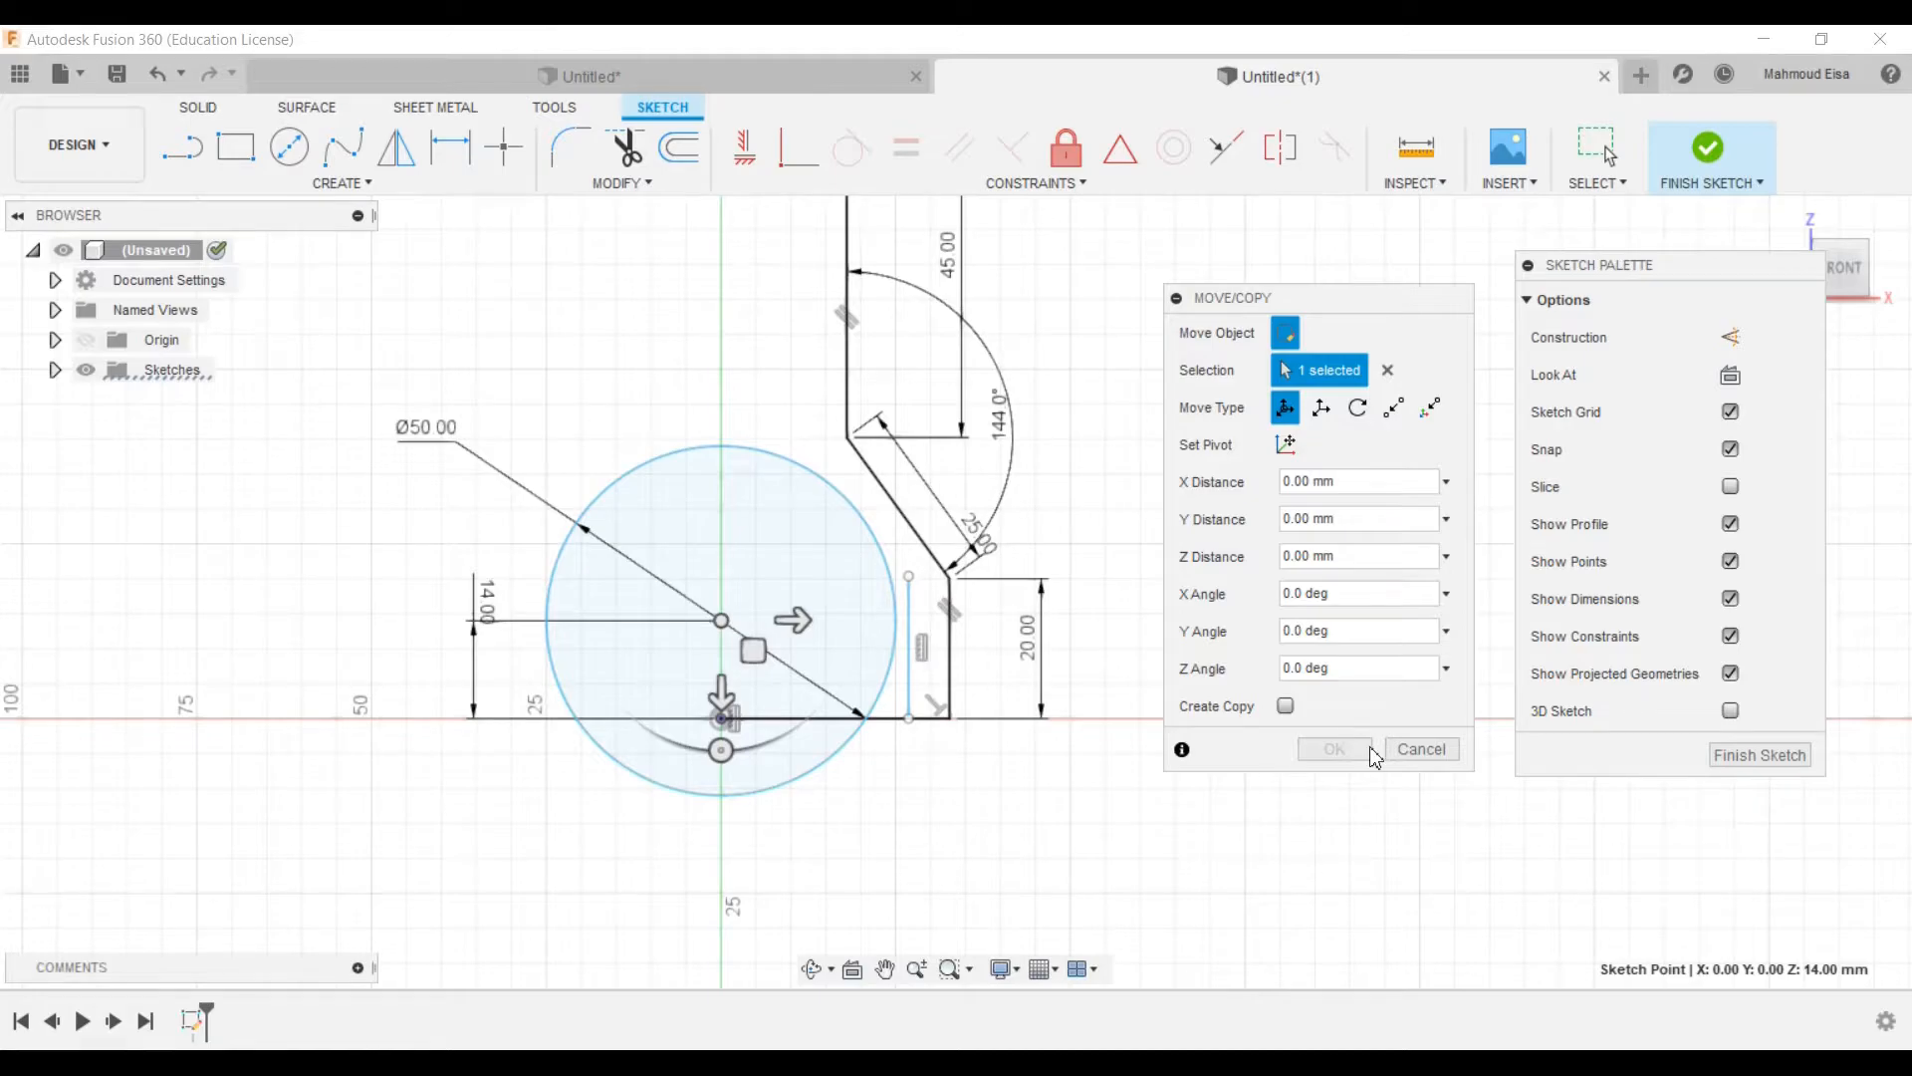
click(1414, 749)
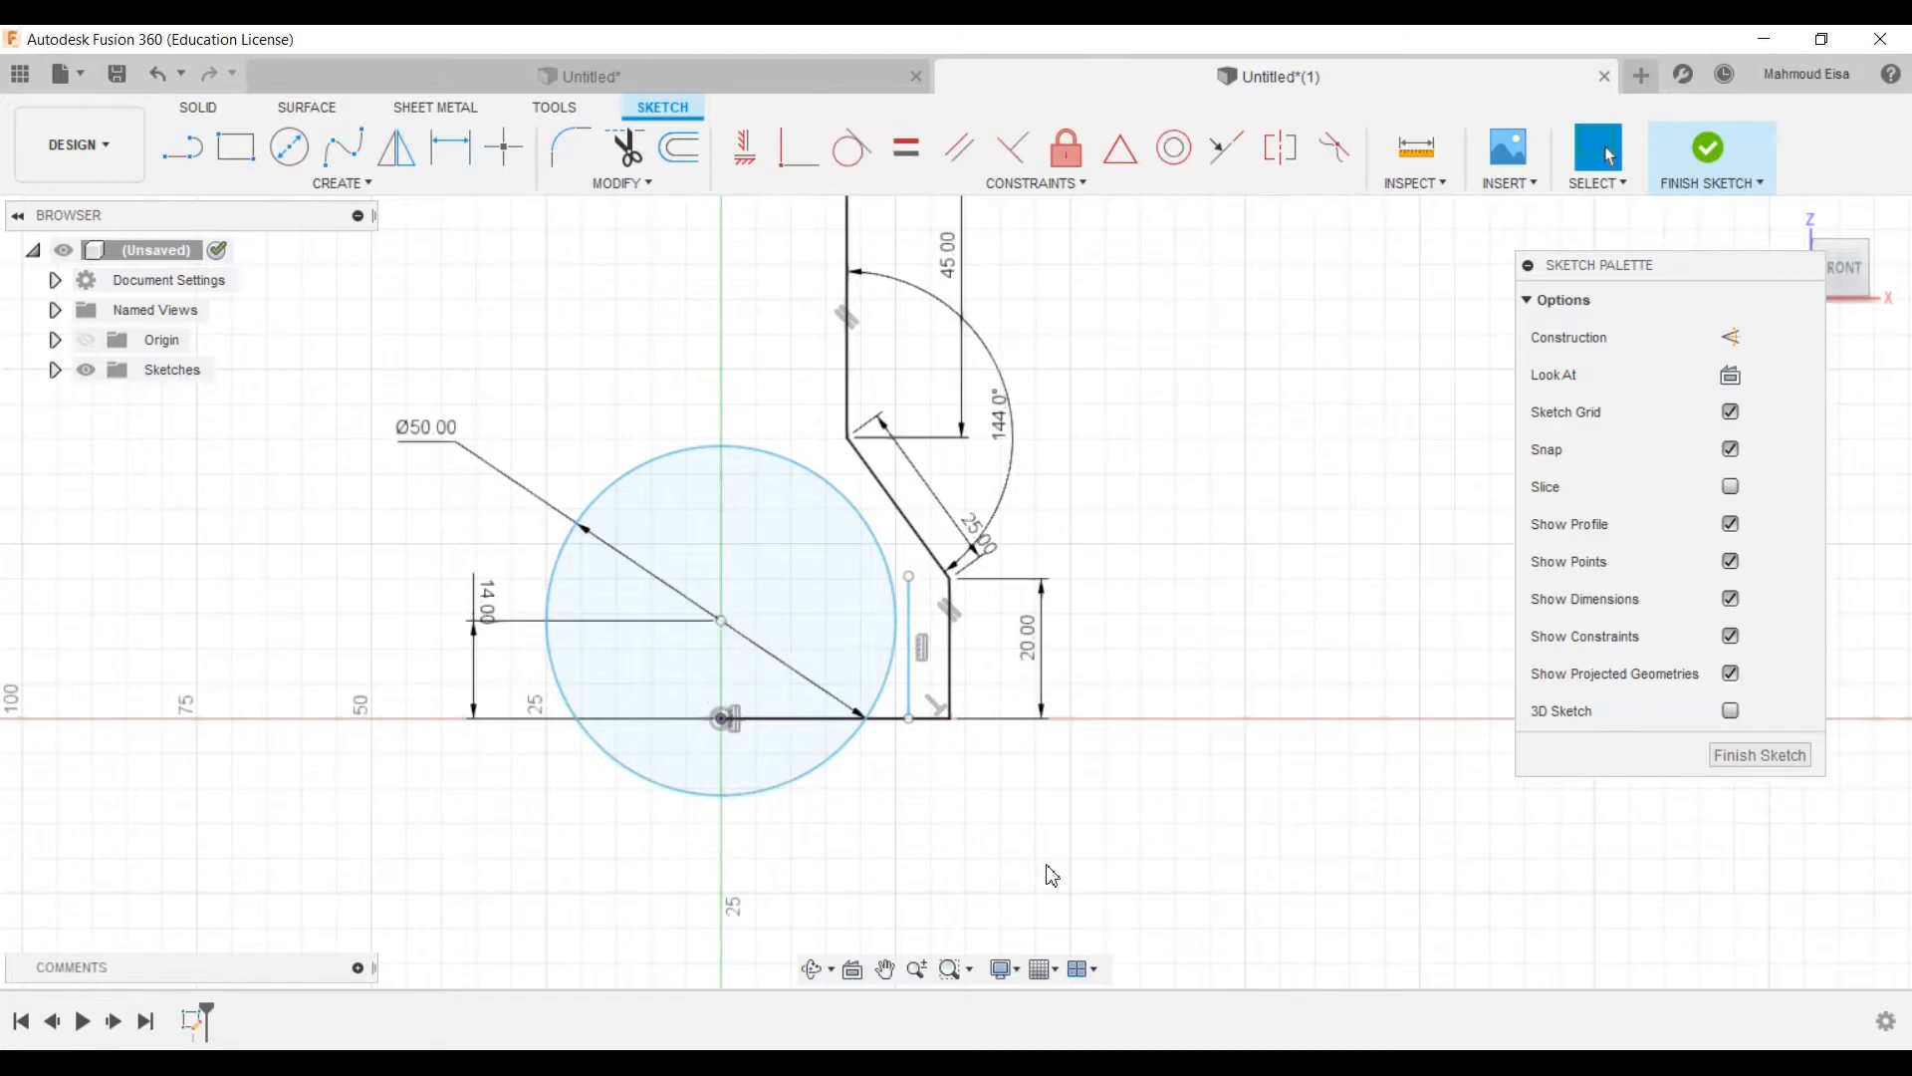
Step: Apply a Horizontal/Vertical constraint that aligns the circle's centre vertically with the origin
click(745, 148)
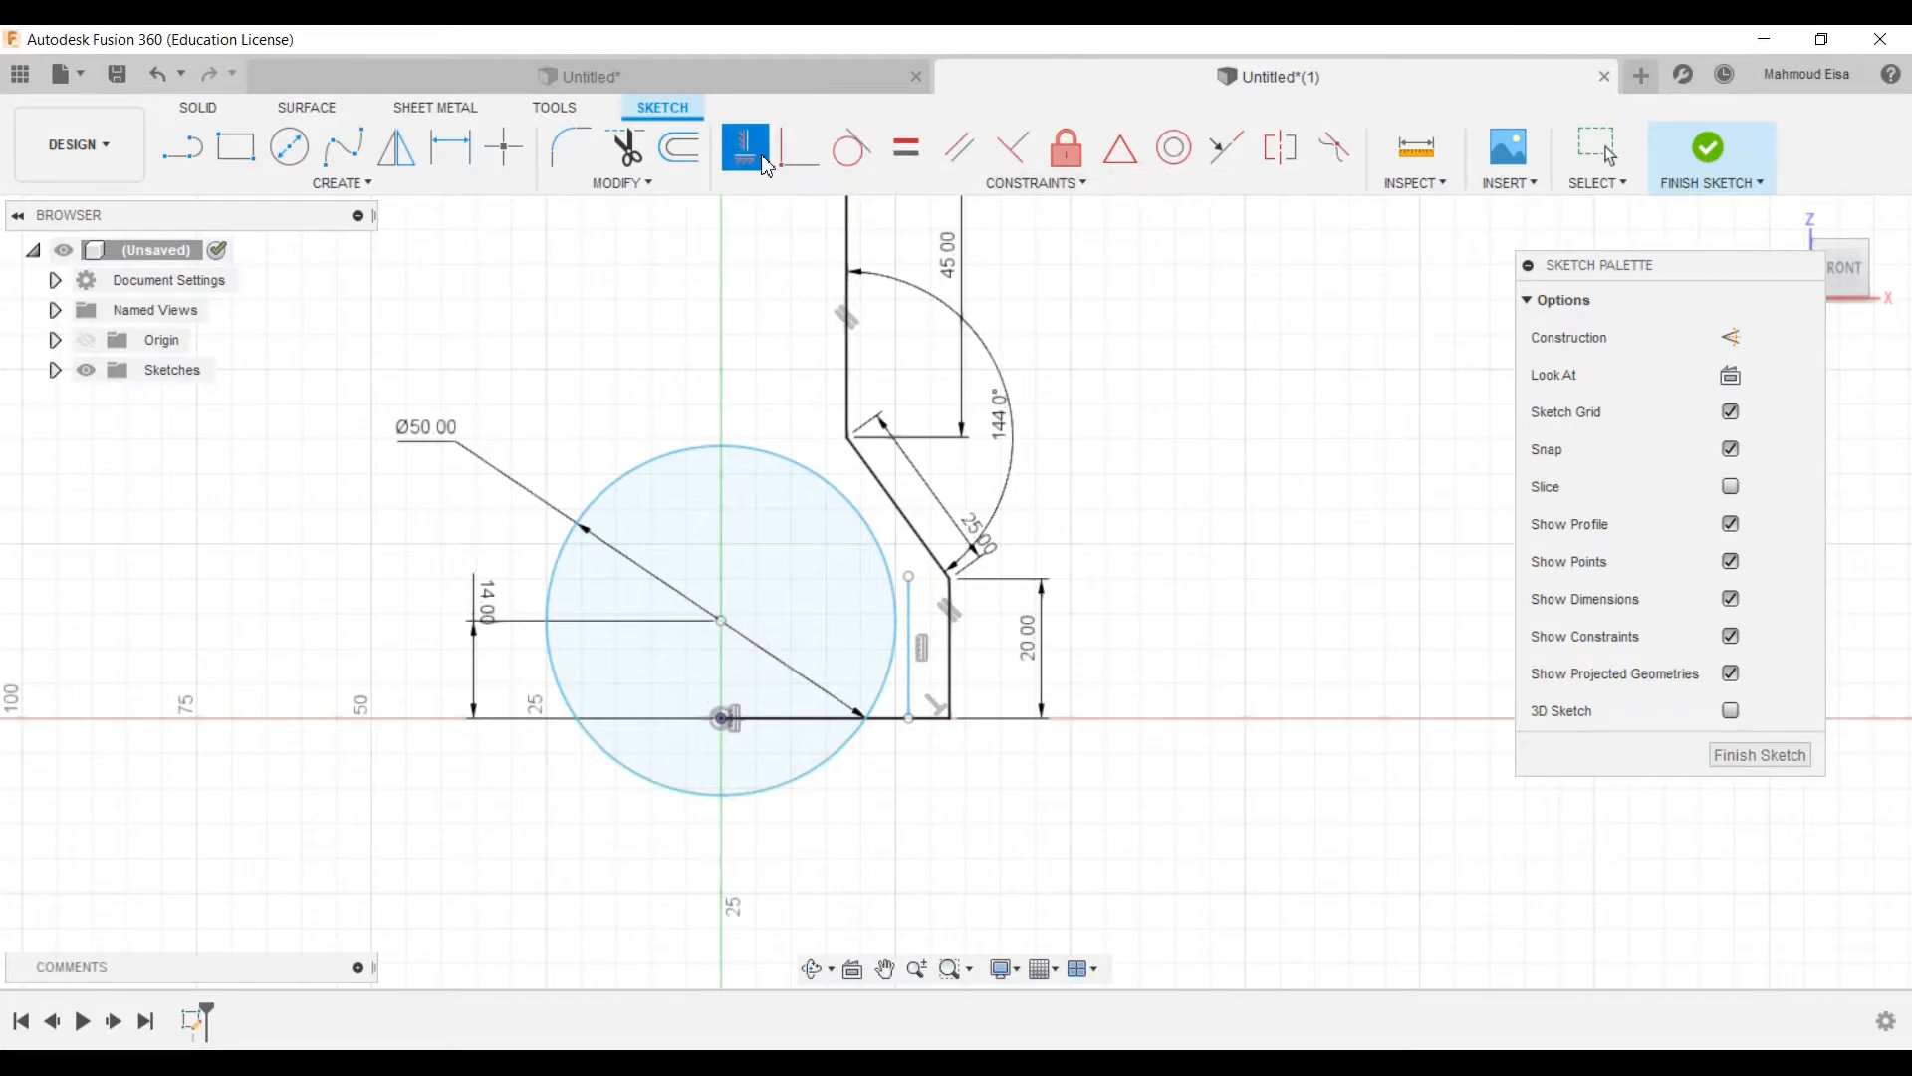
click(722, 622)
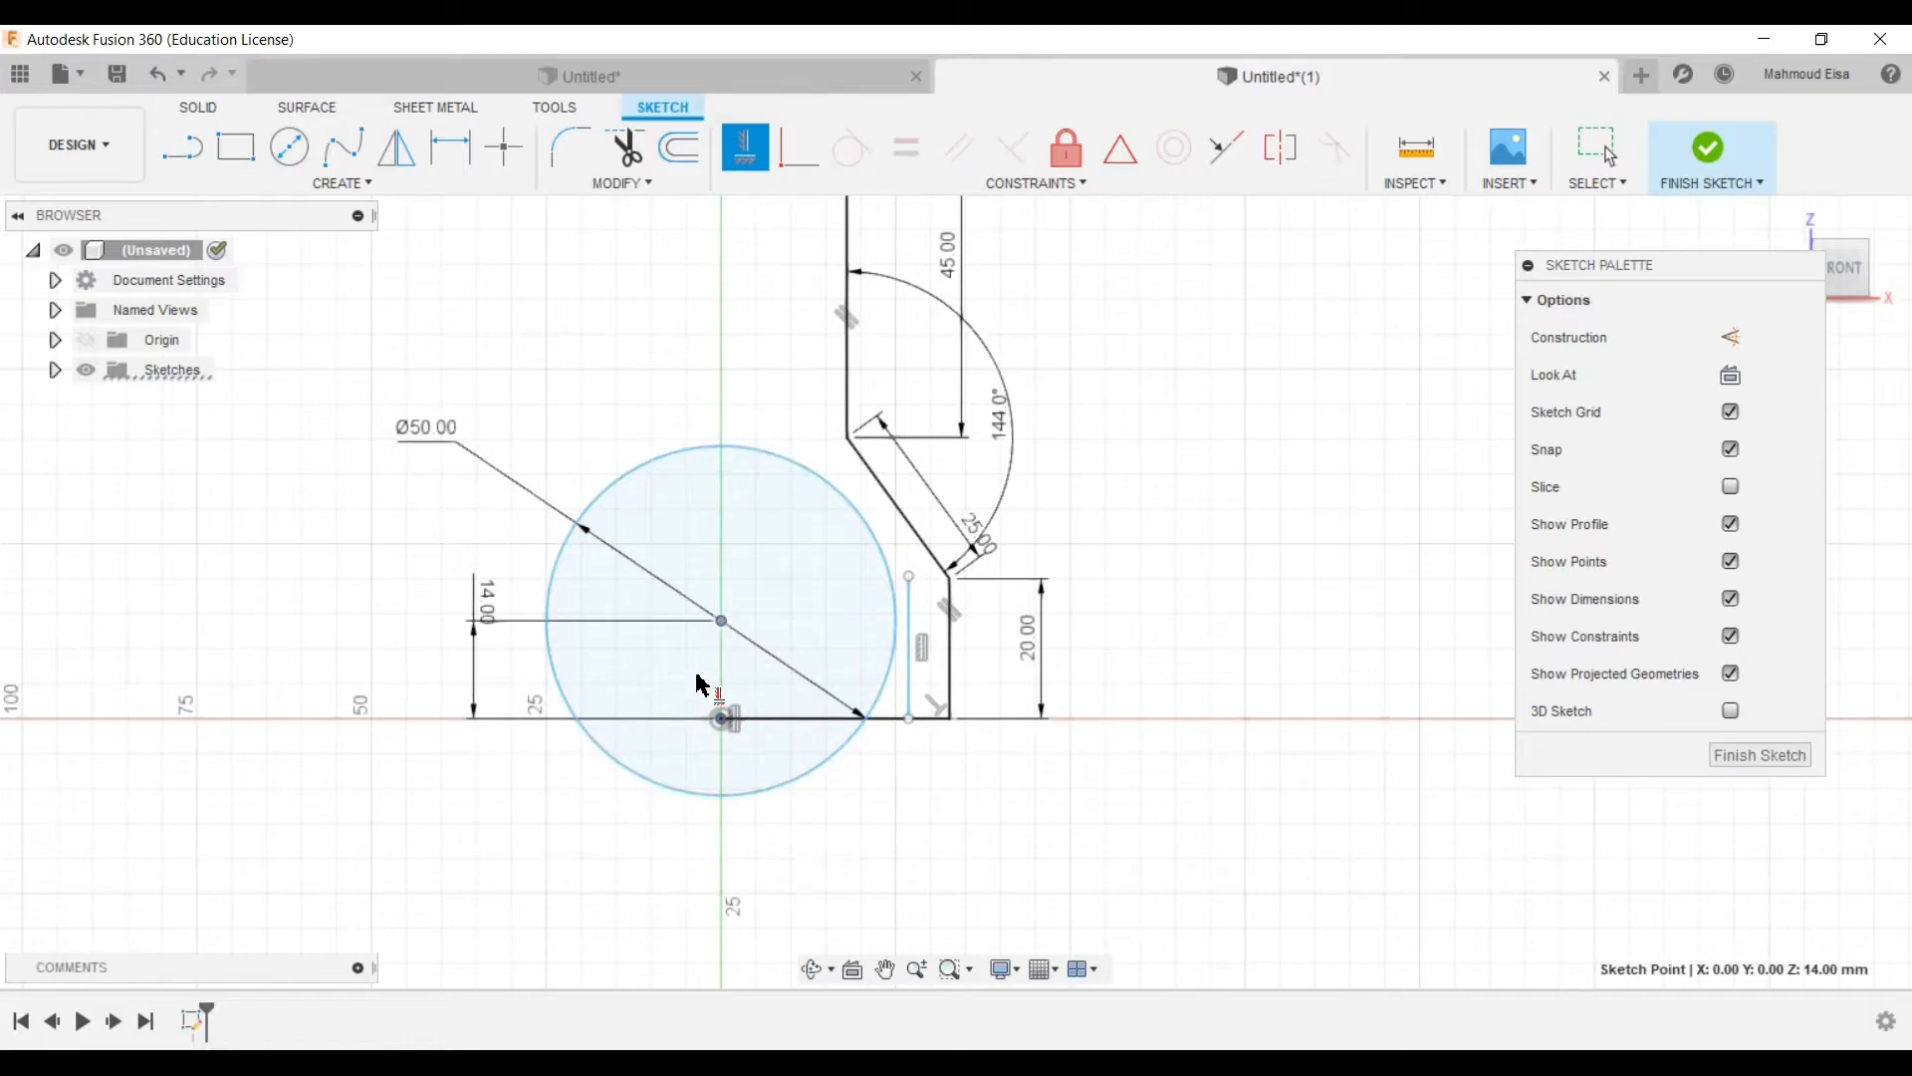
click(723, 718)
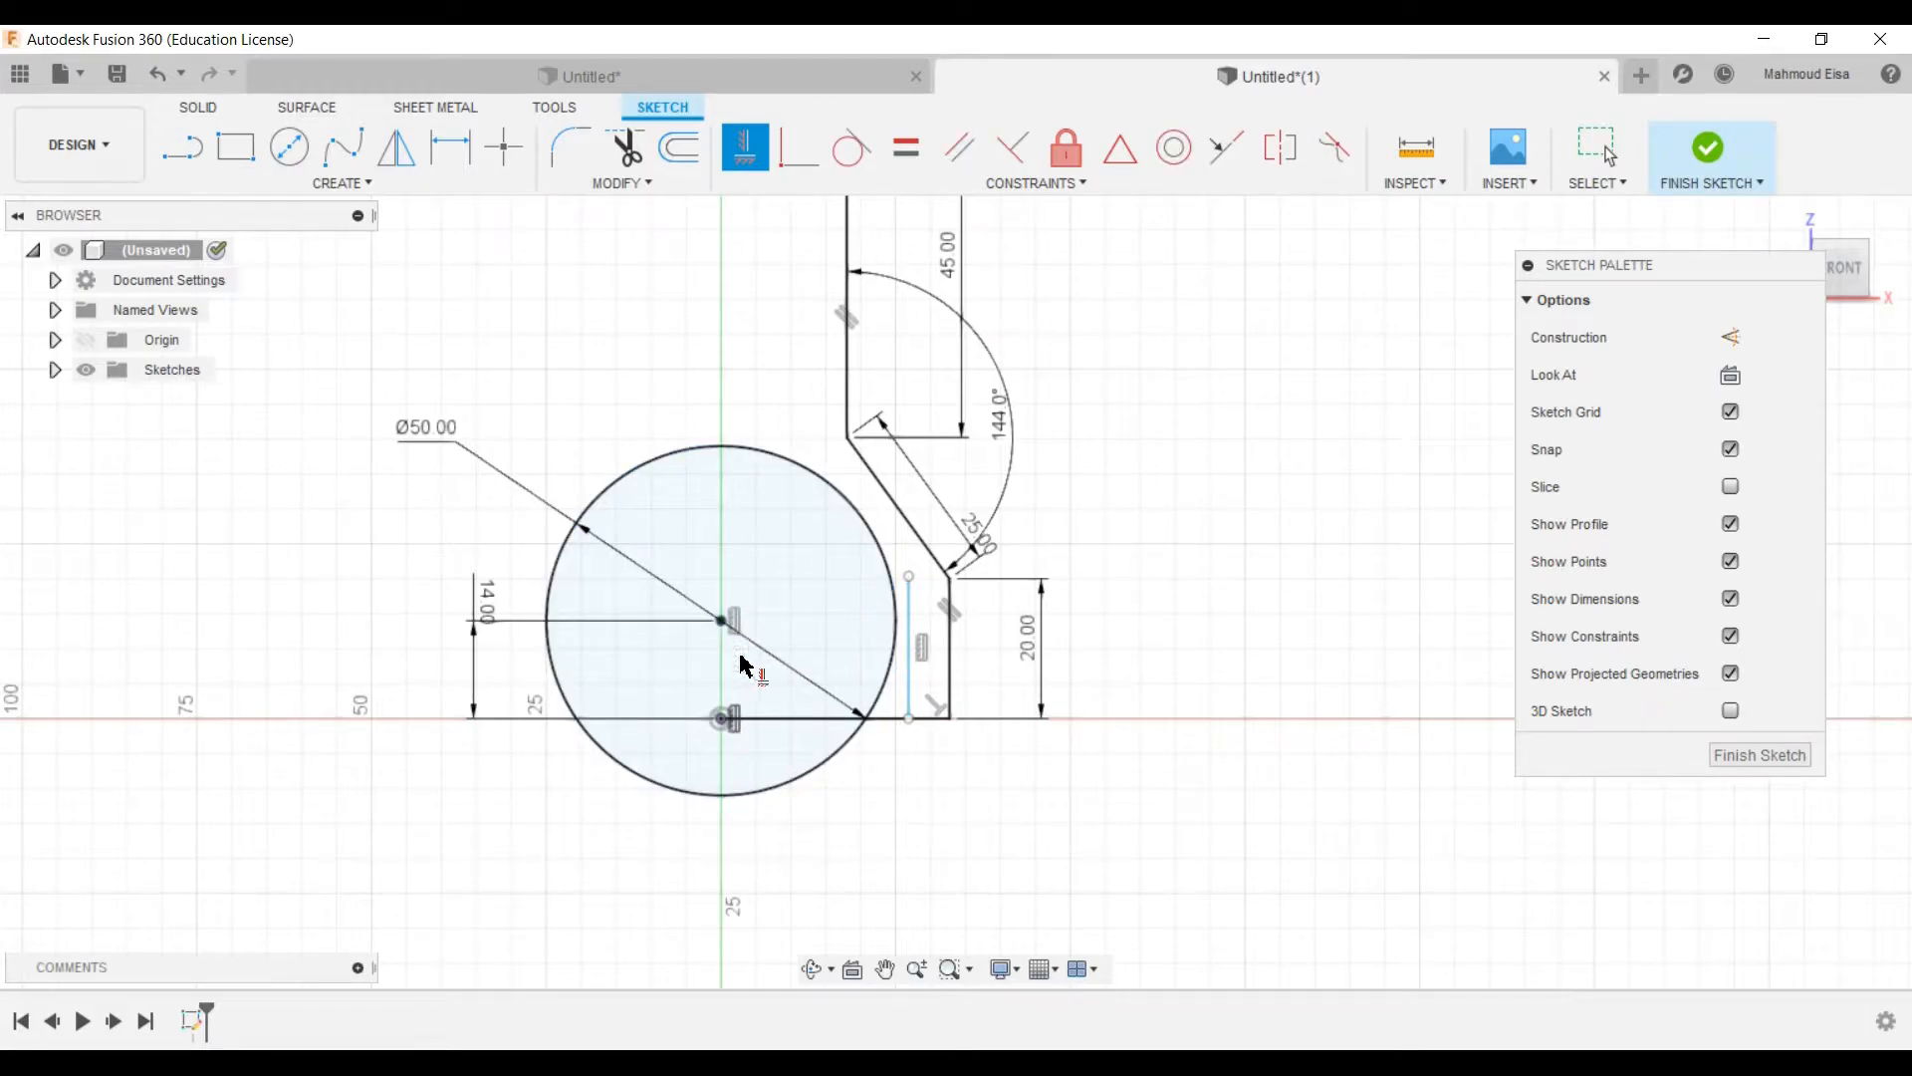
click(1606, 148)
Step: Make the short free vertical line beside the circle tangent to the circle
middle_drag(1026, 675, 1065, 657)
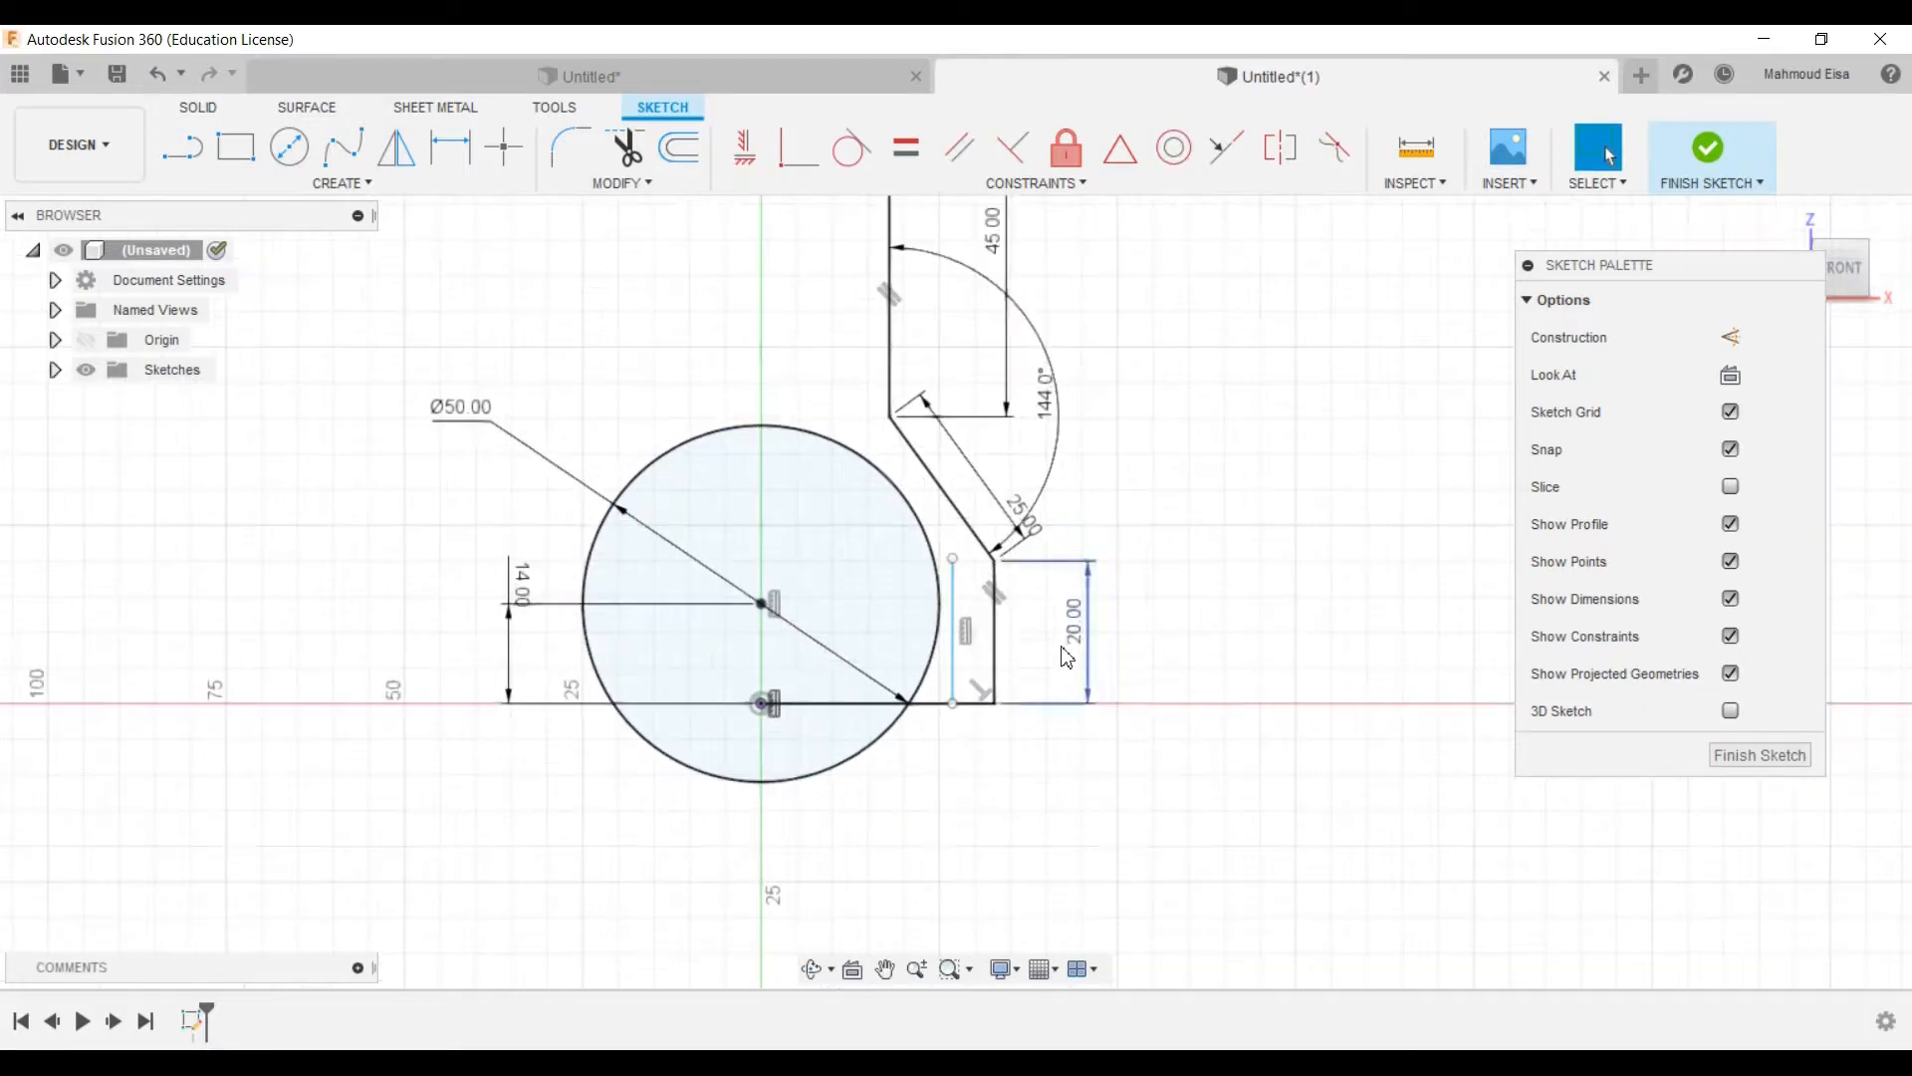
click(956, 586)
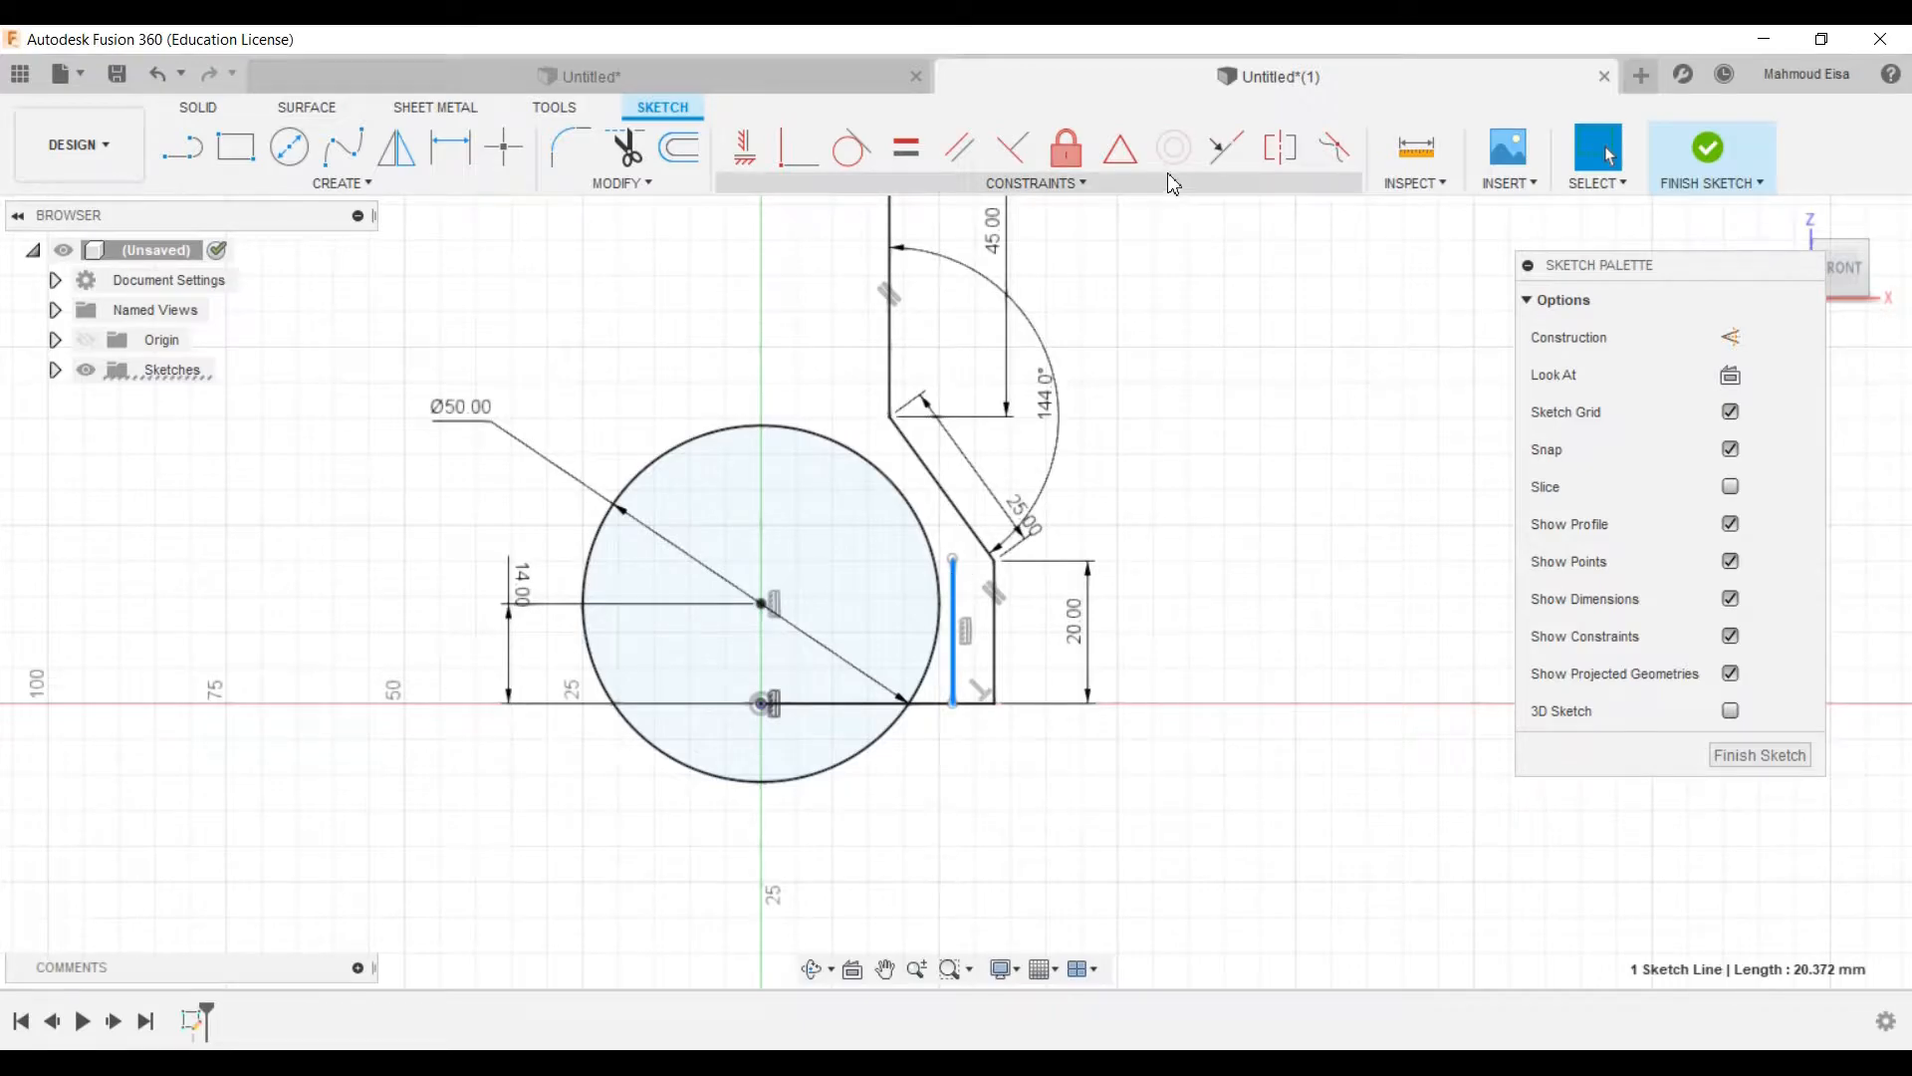
click(852, 147)
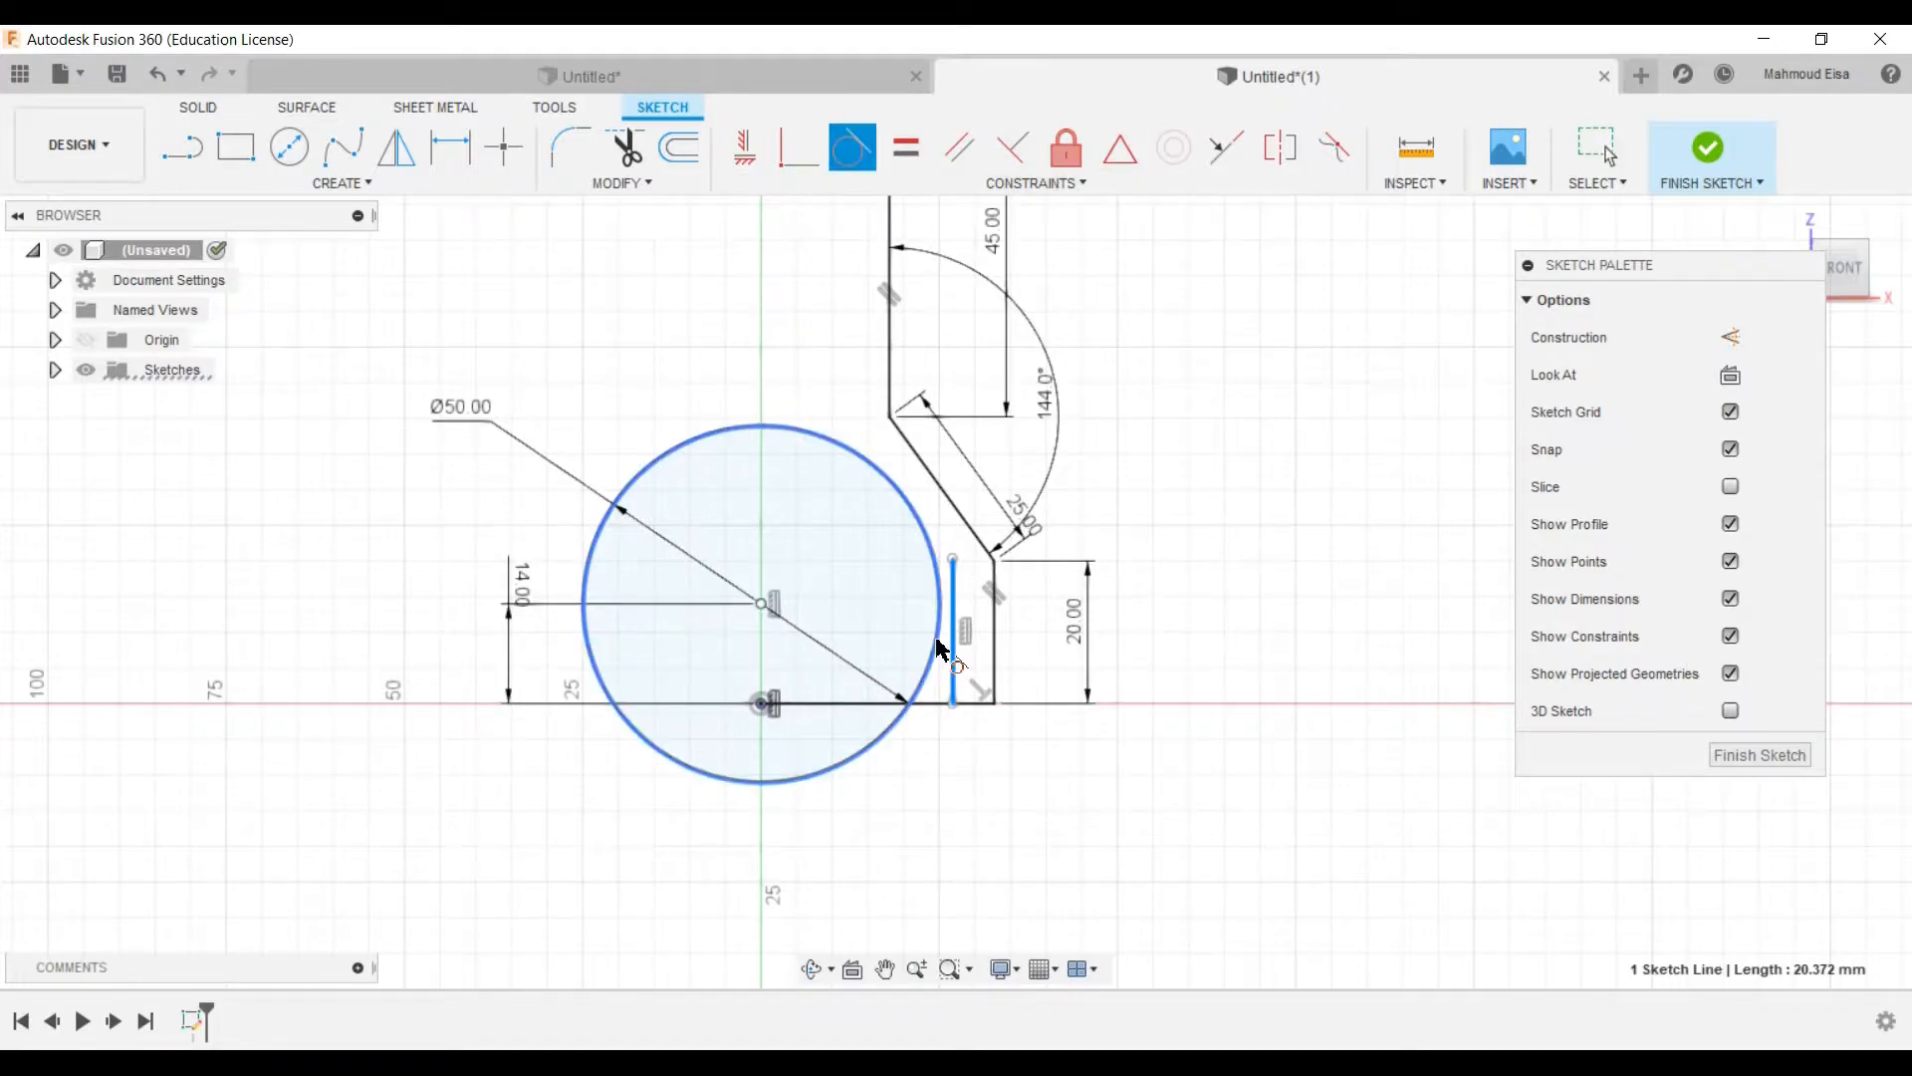
click(936, 643)
click(1597, 149)
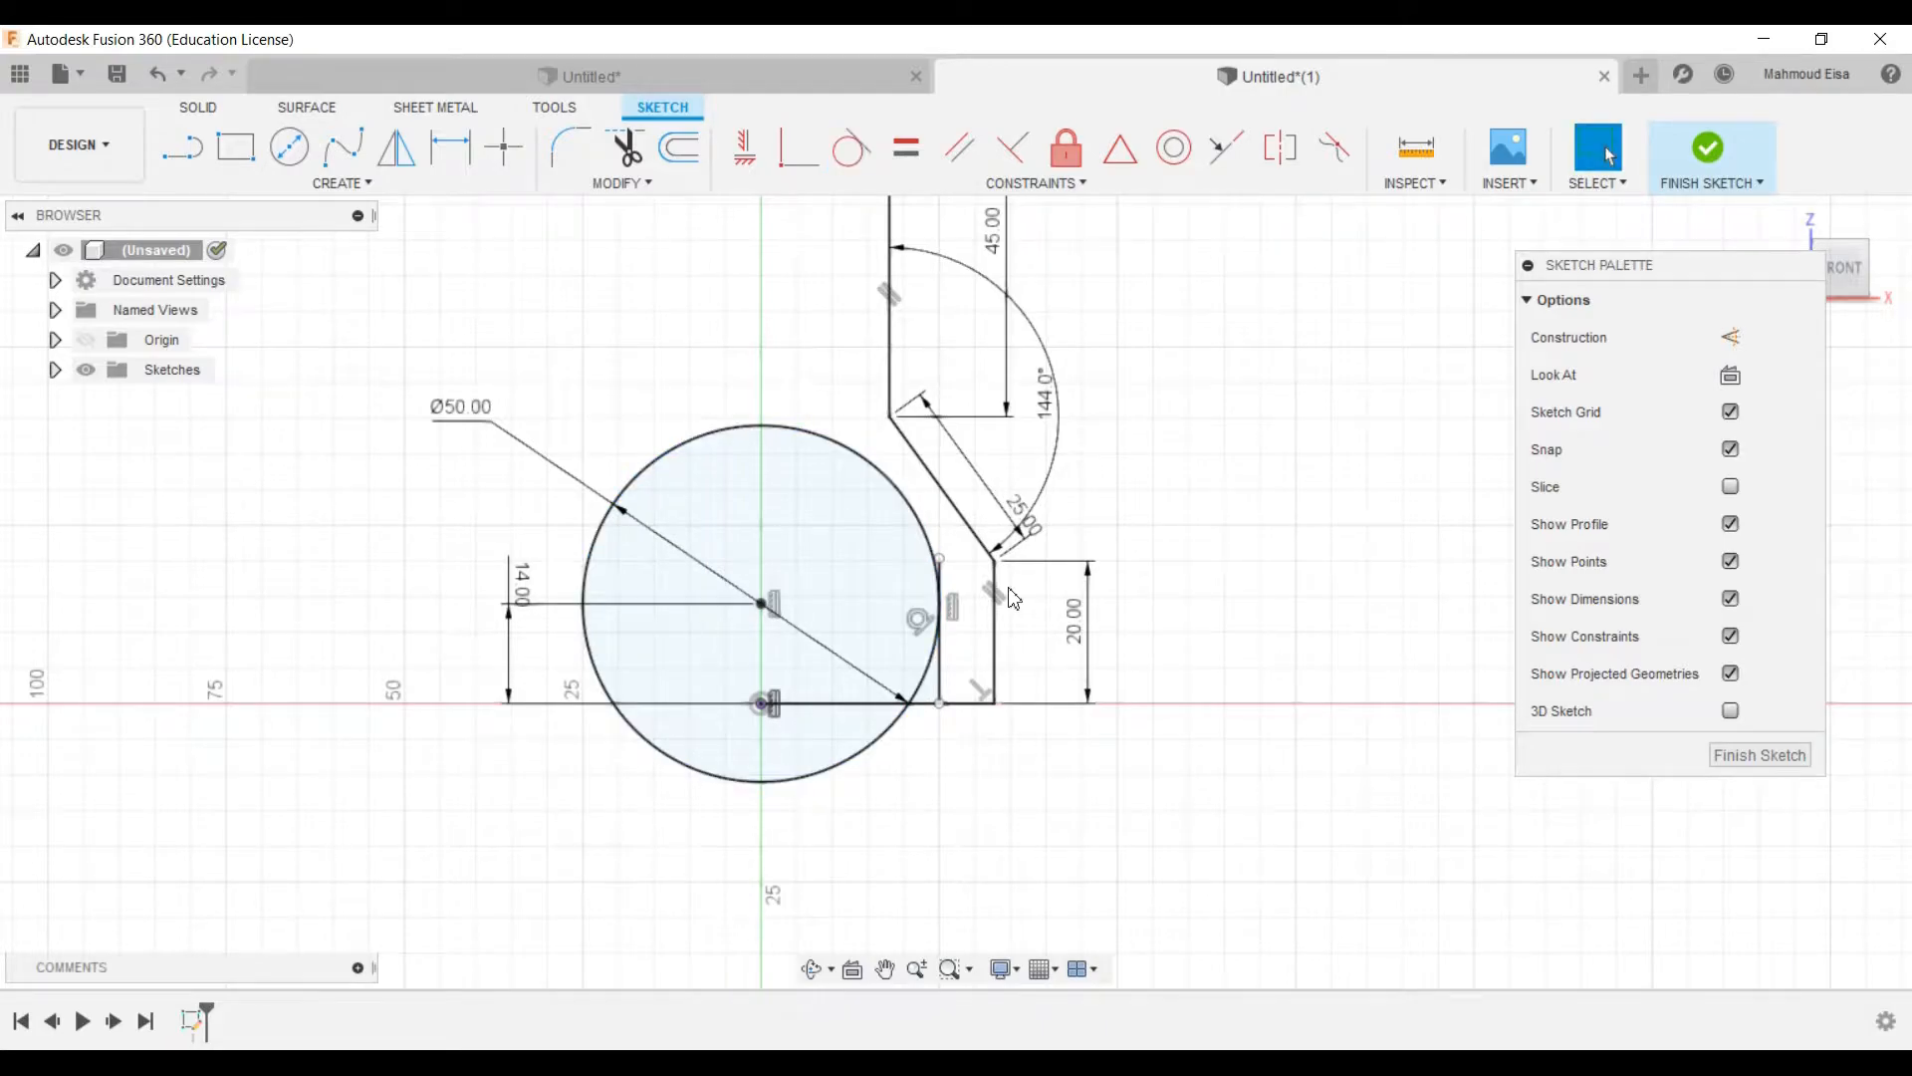
scroll(885, 725, up, 3)
scroll(941, 582, down, 4)
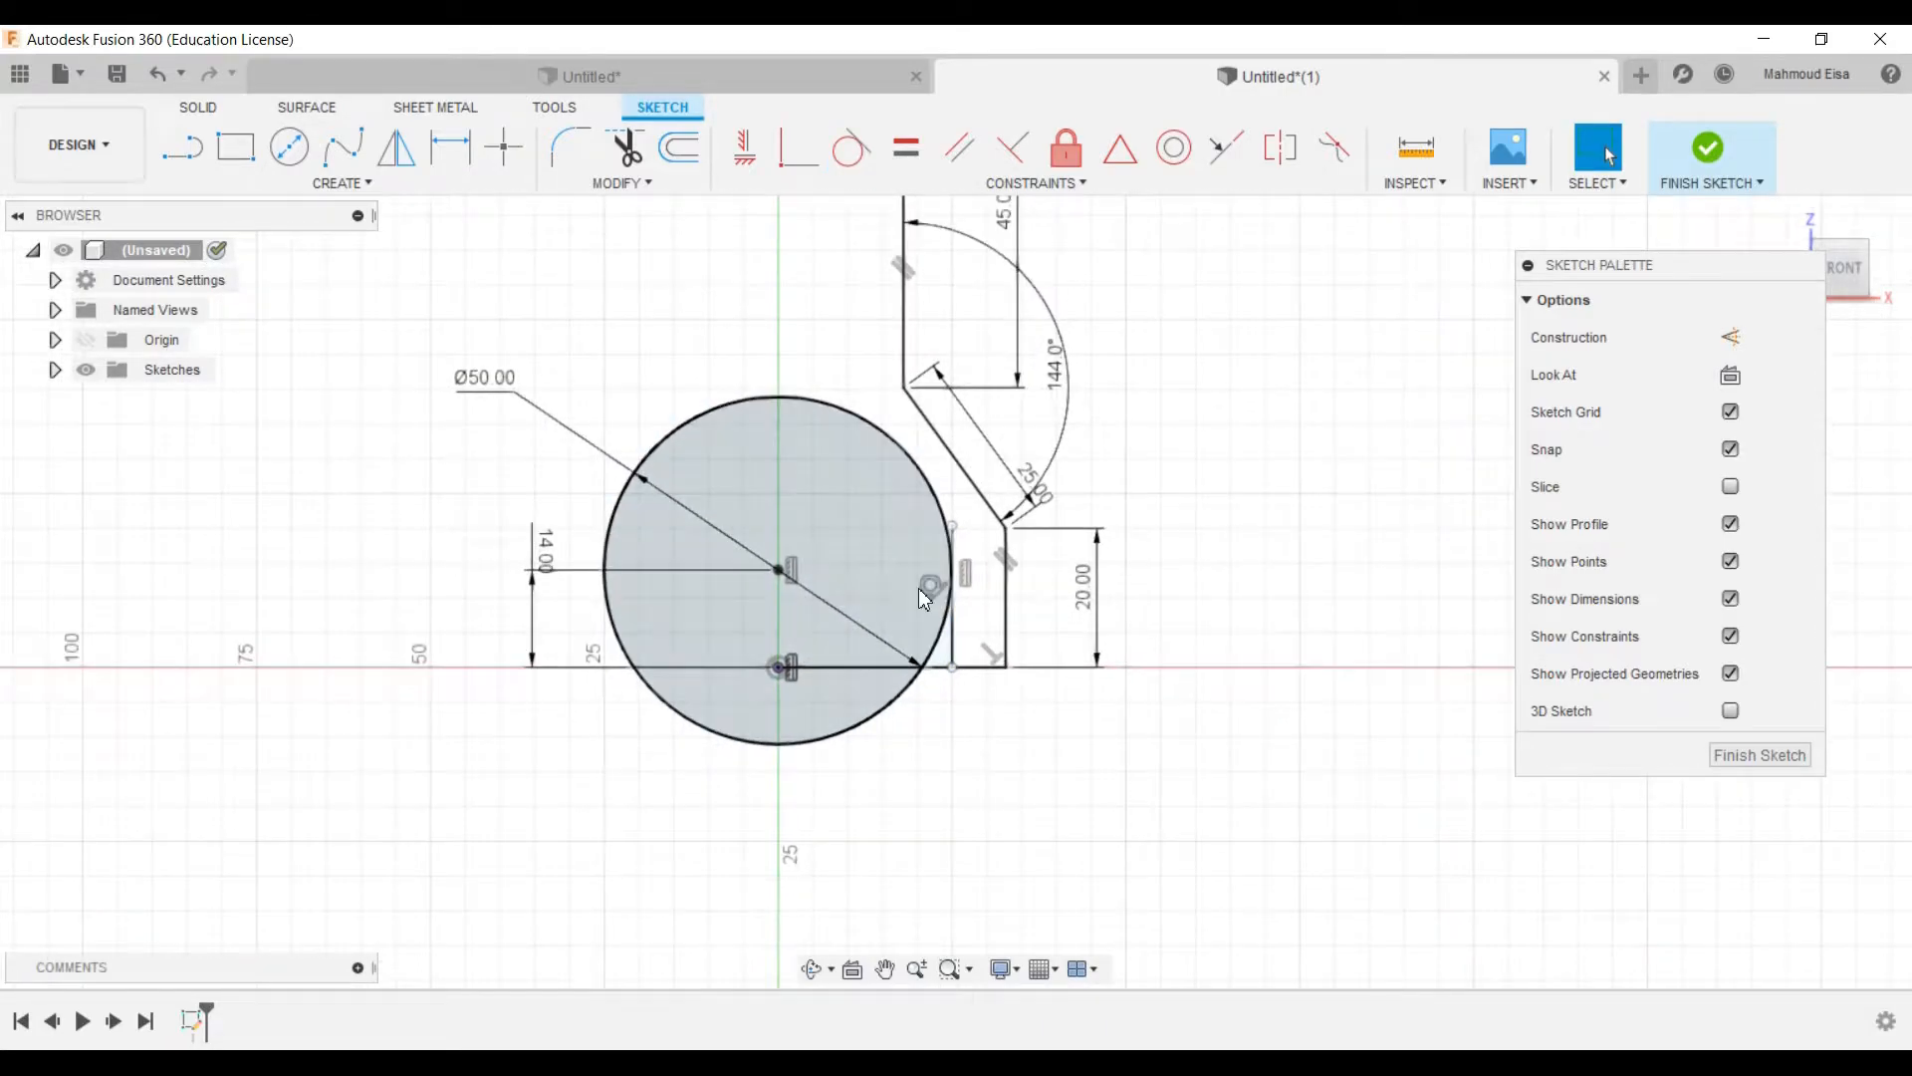
scroll(869, 474, up, 2)
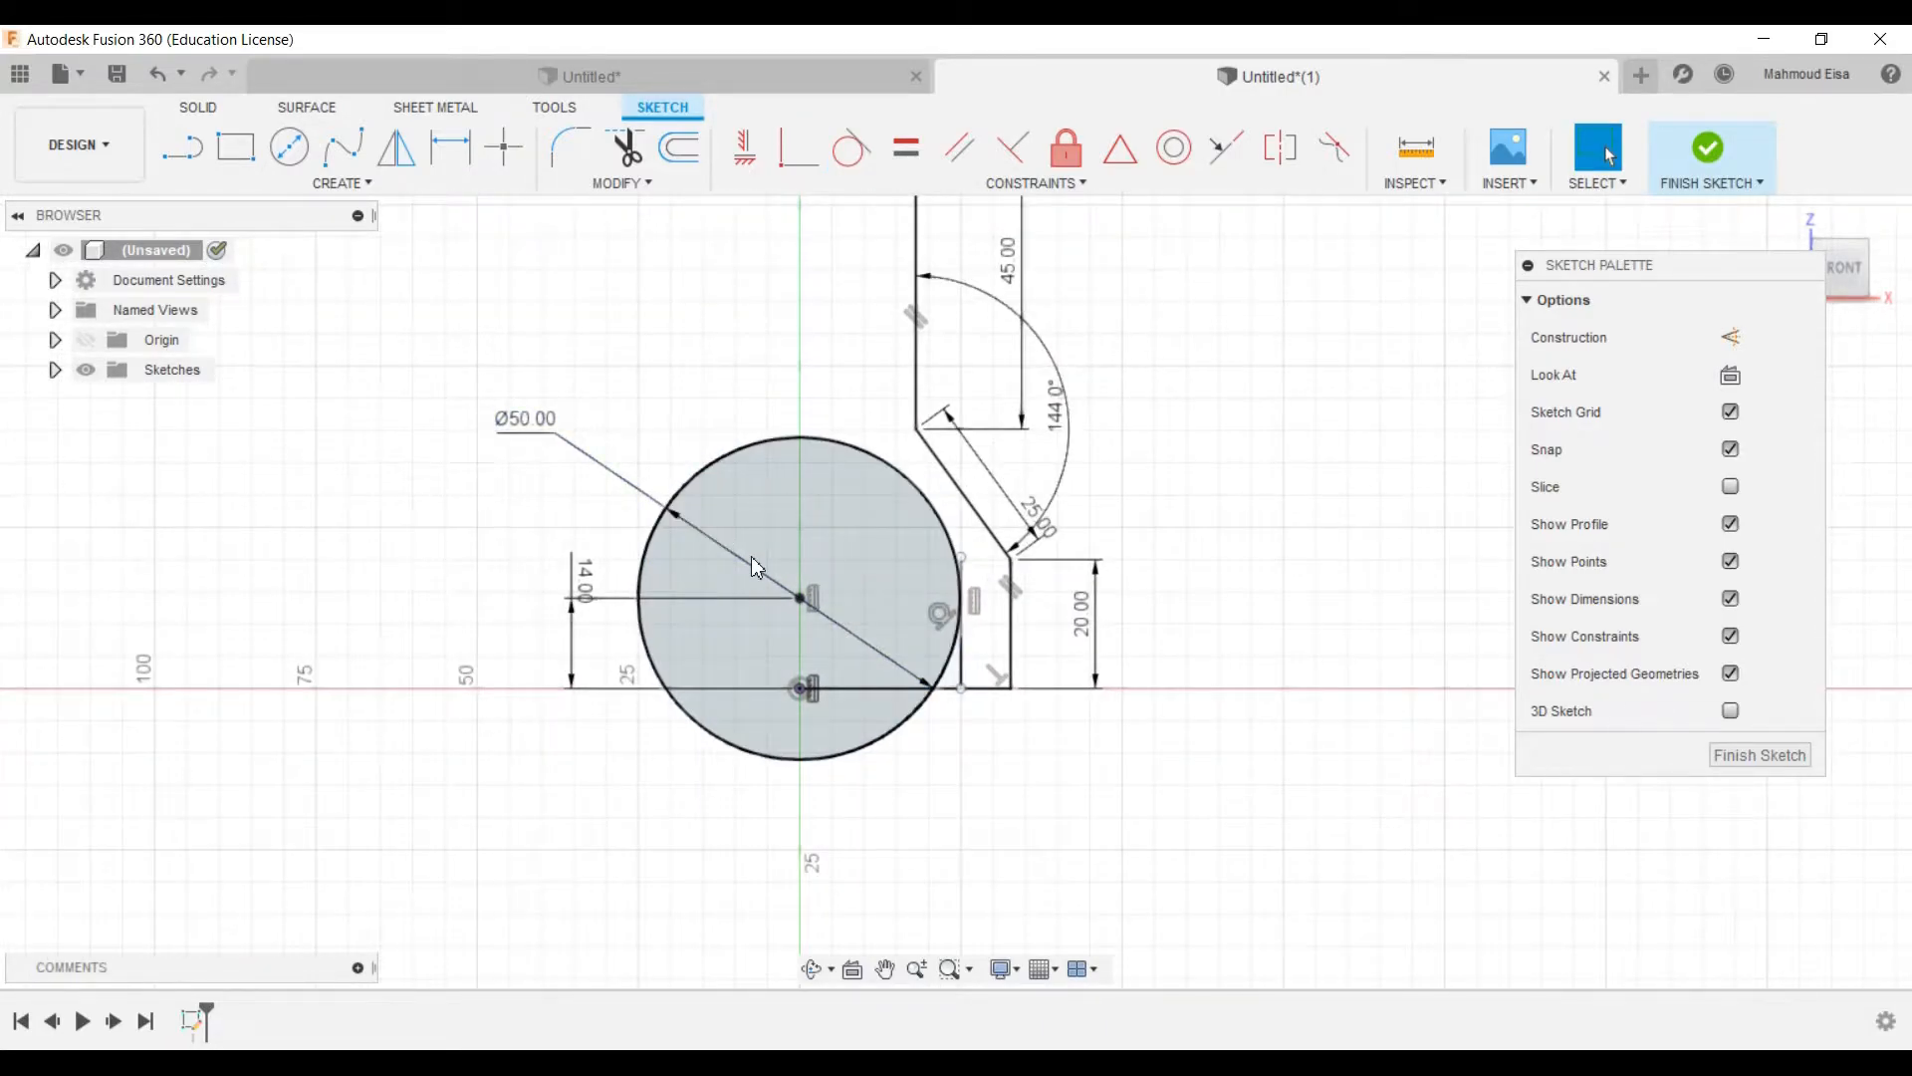
click(202, 167)
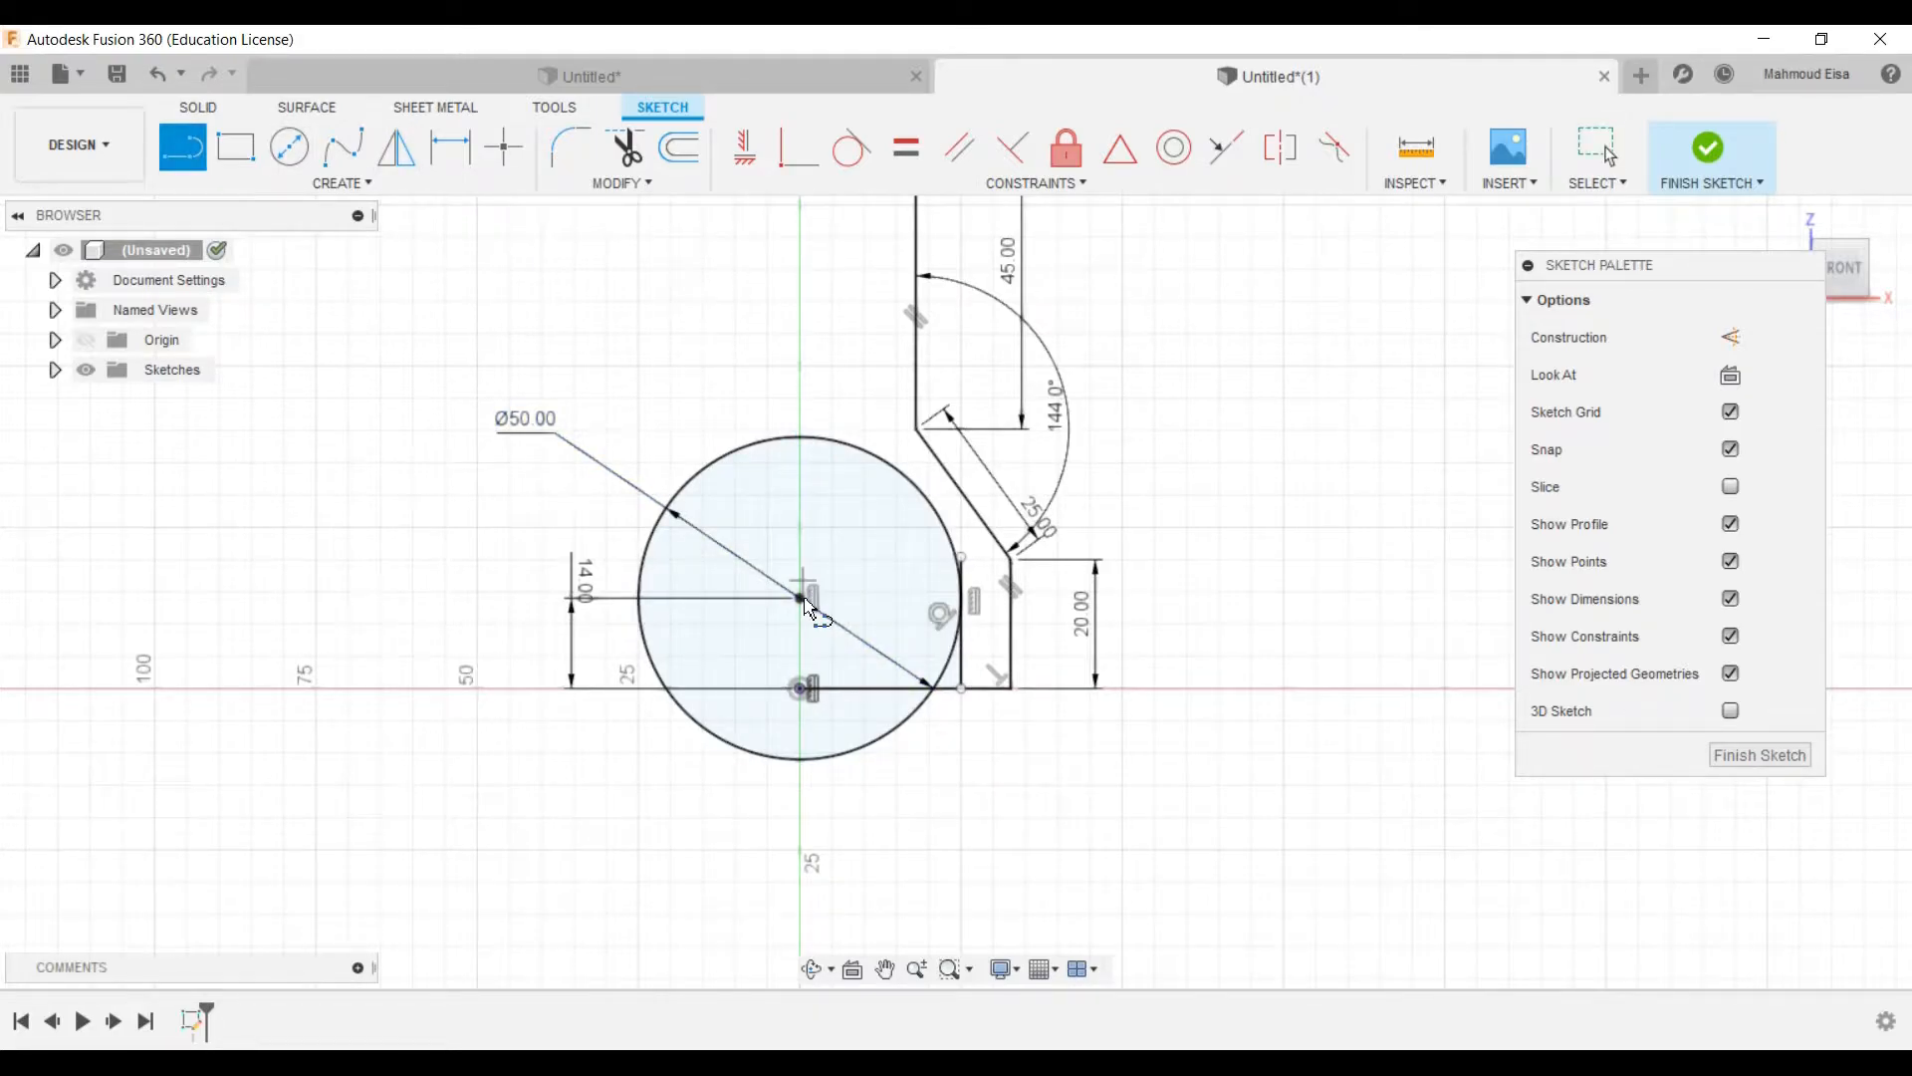
click(799, 597)
click(800, 343)
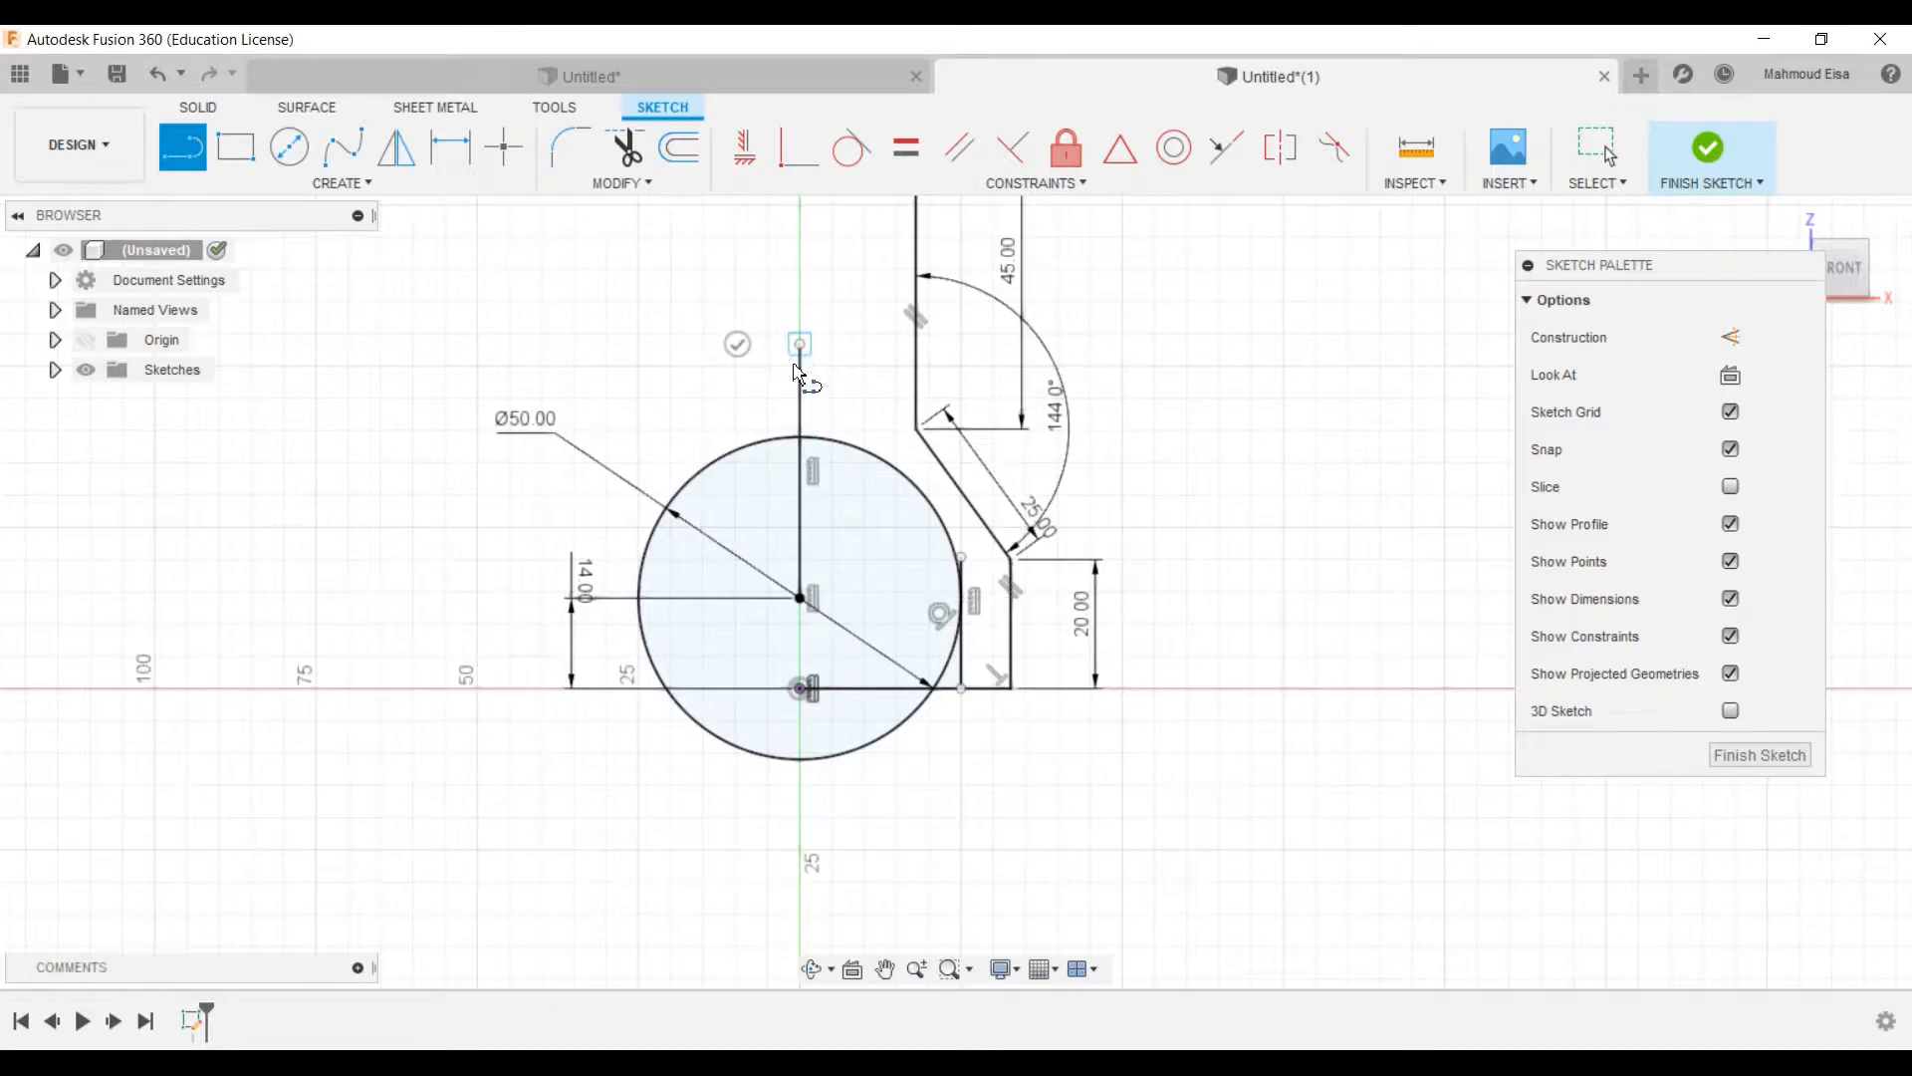
click(1595, 150)
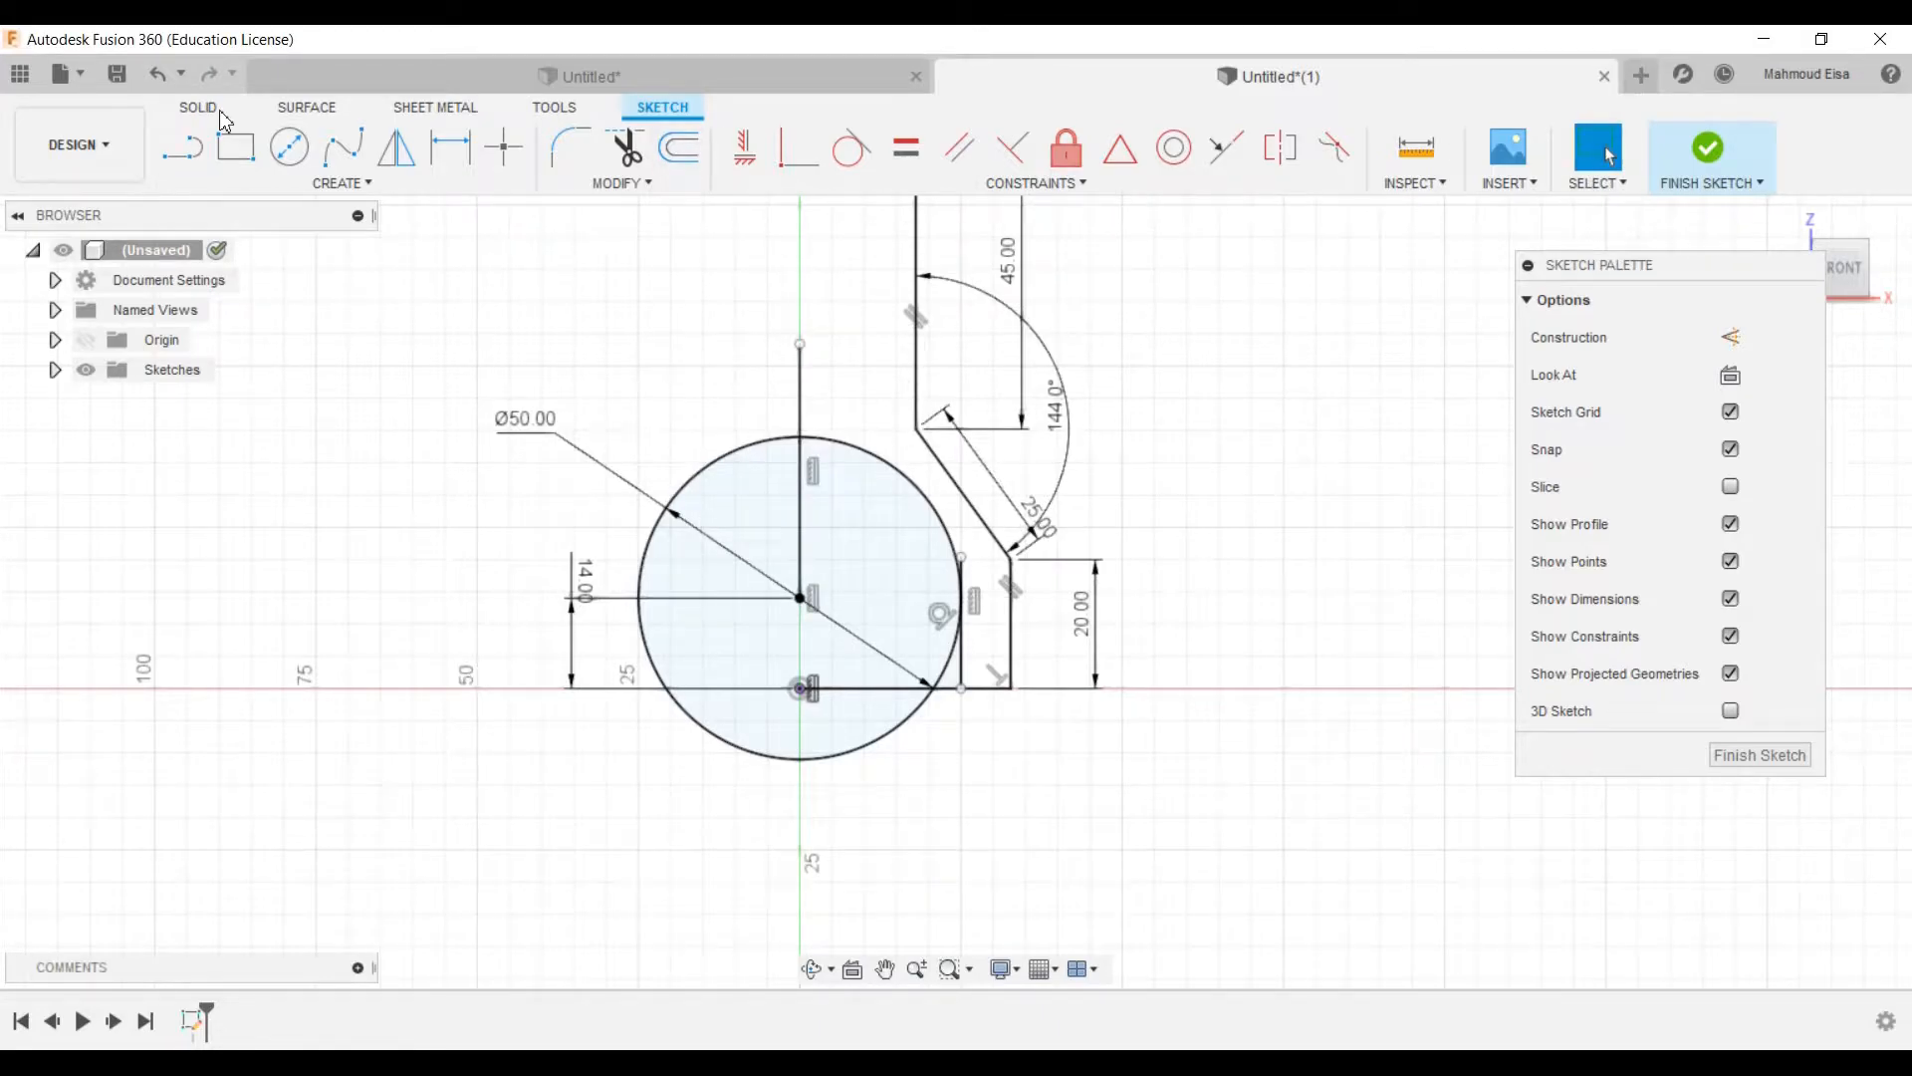
click(169, 75)
Step: Draw a vertical line about 60 mm long through the circle's centre and convert it to construction geometry
click(182, 147)
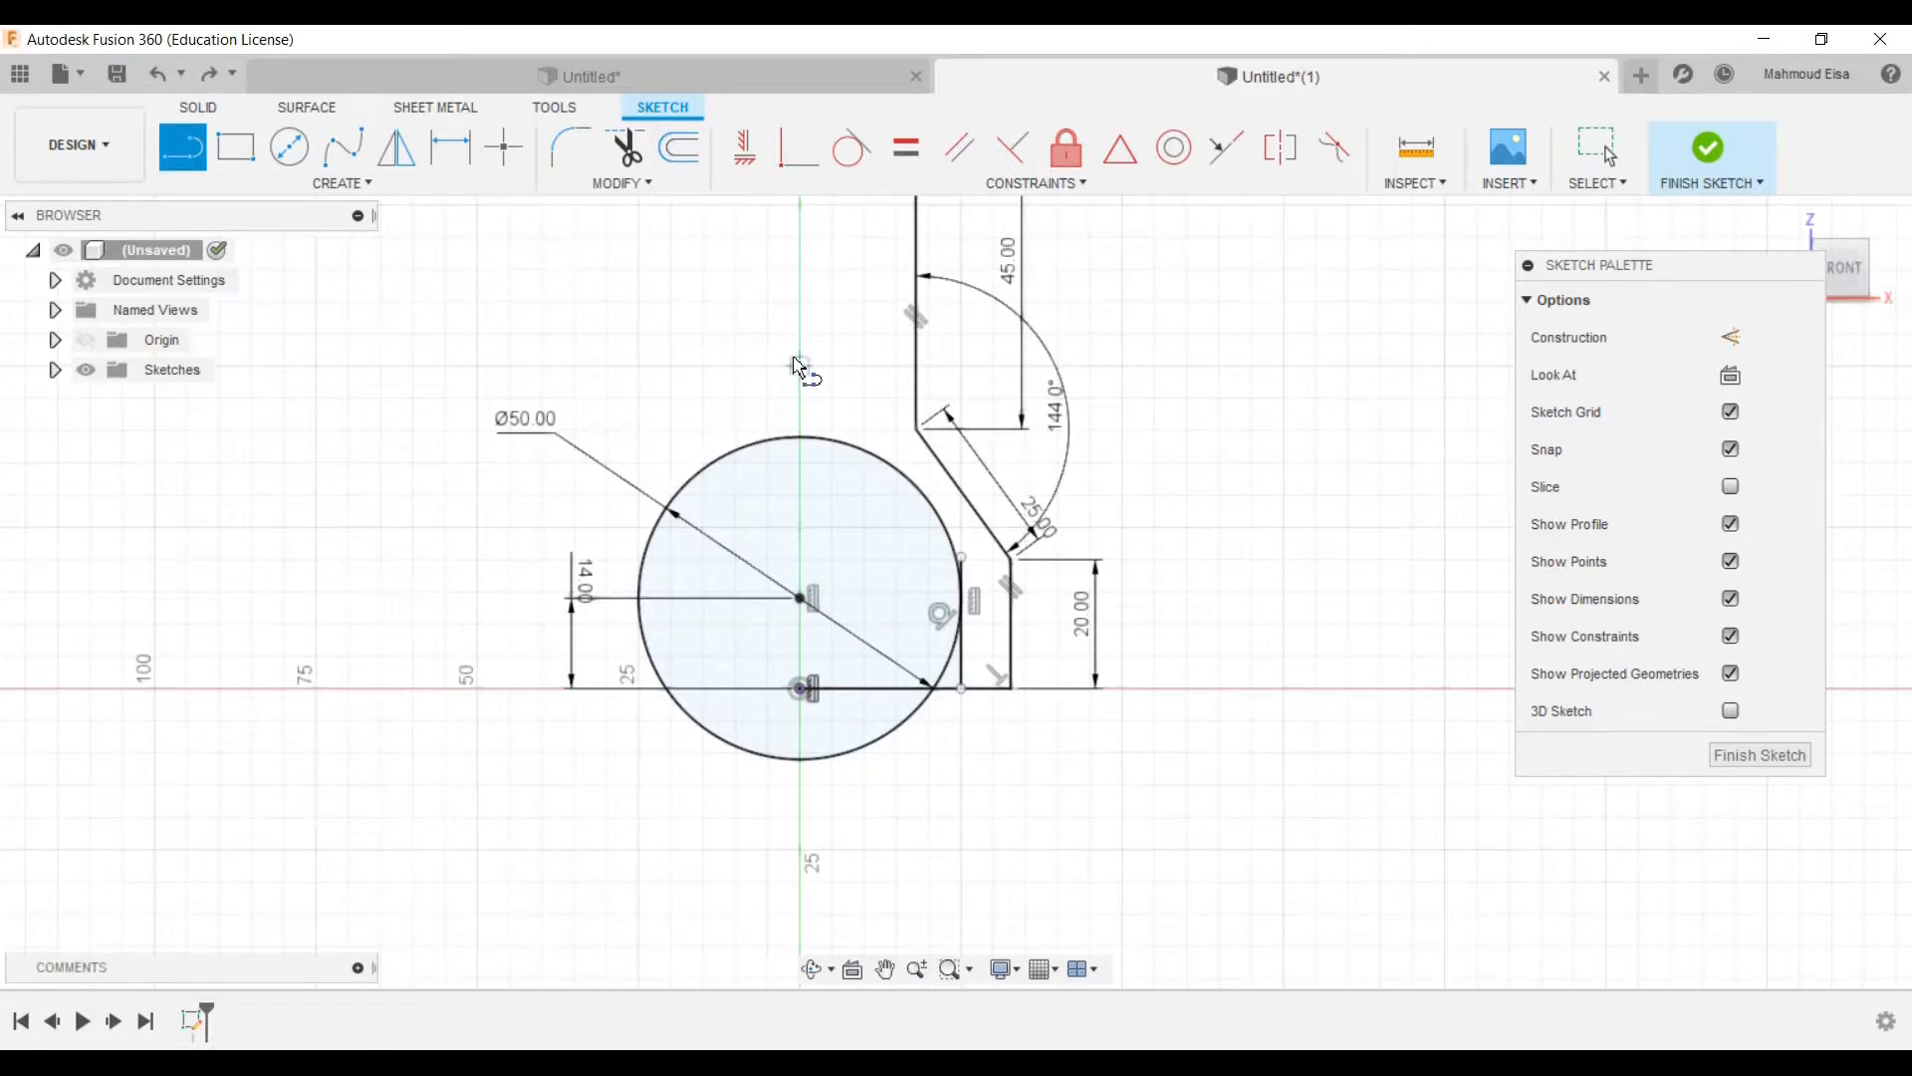
click(800, 397)
click(799, 786)
click(1595, 150)
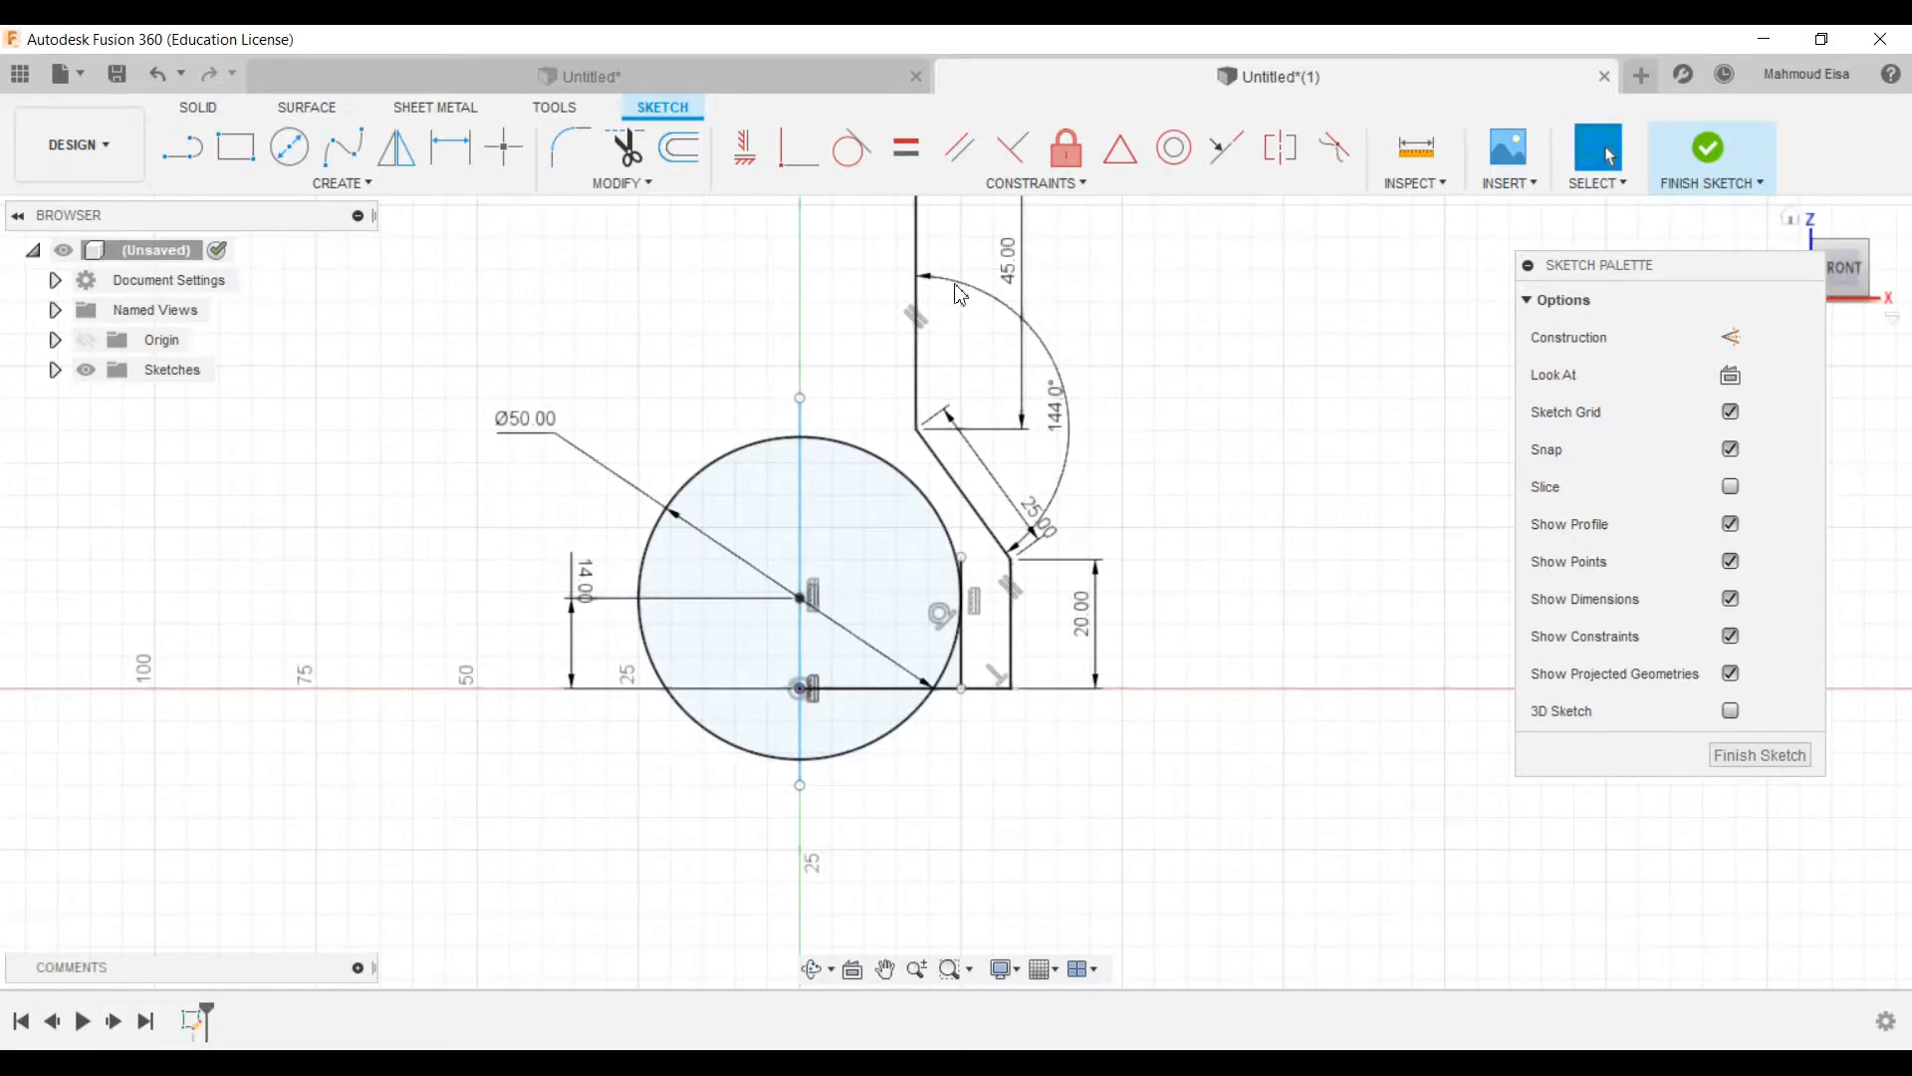
click(801, 423)
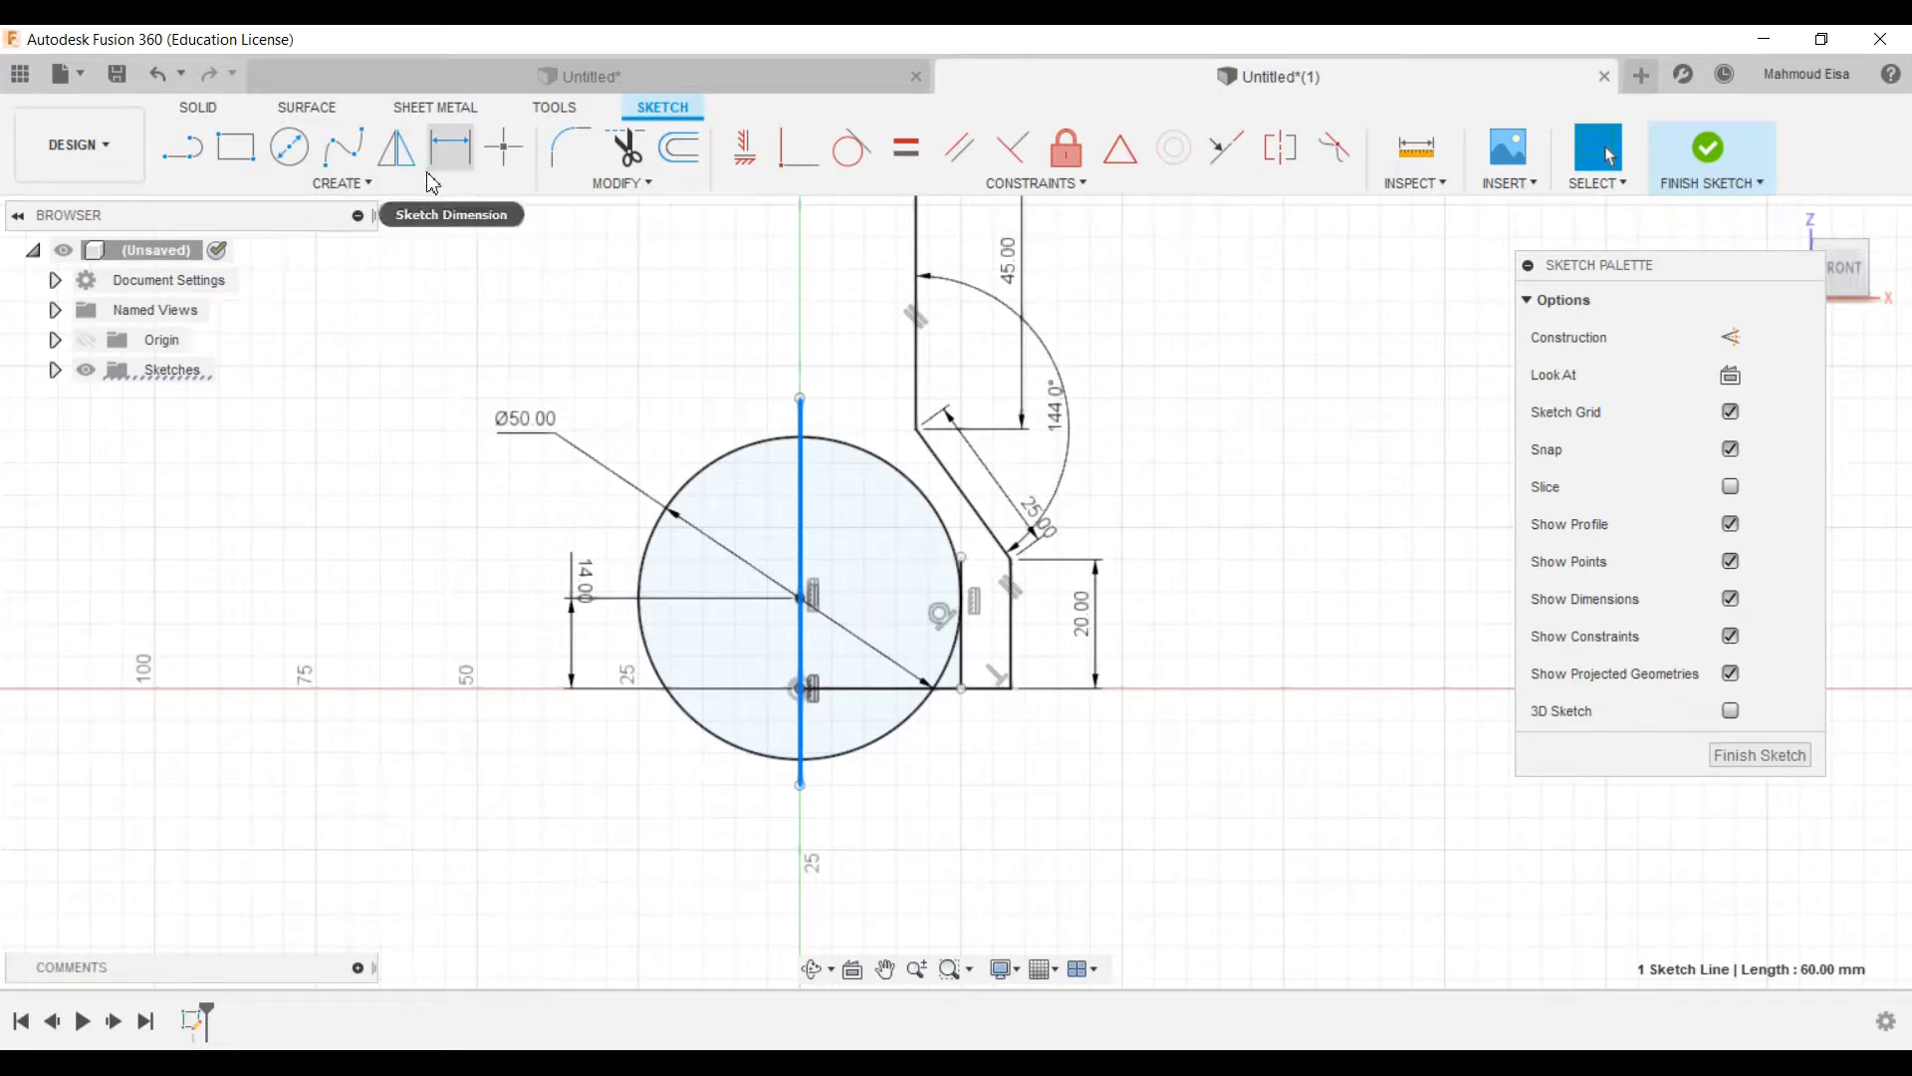
click(1731, 337)
Step: Trim the circle's left half, its arc below the tangent point, and the part of the tangent line above that point
scroll(899, 454, down, 2)
scroll(865, 522, up, 1)
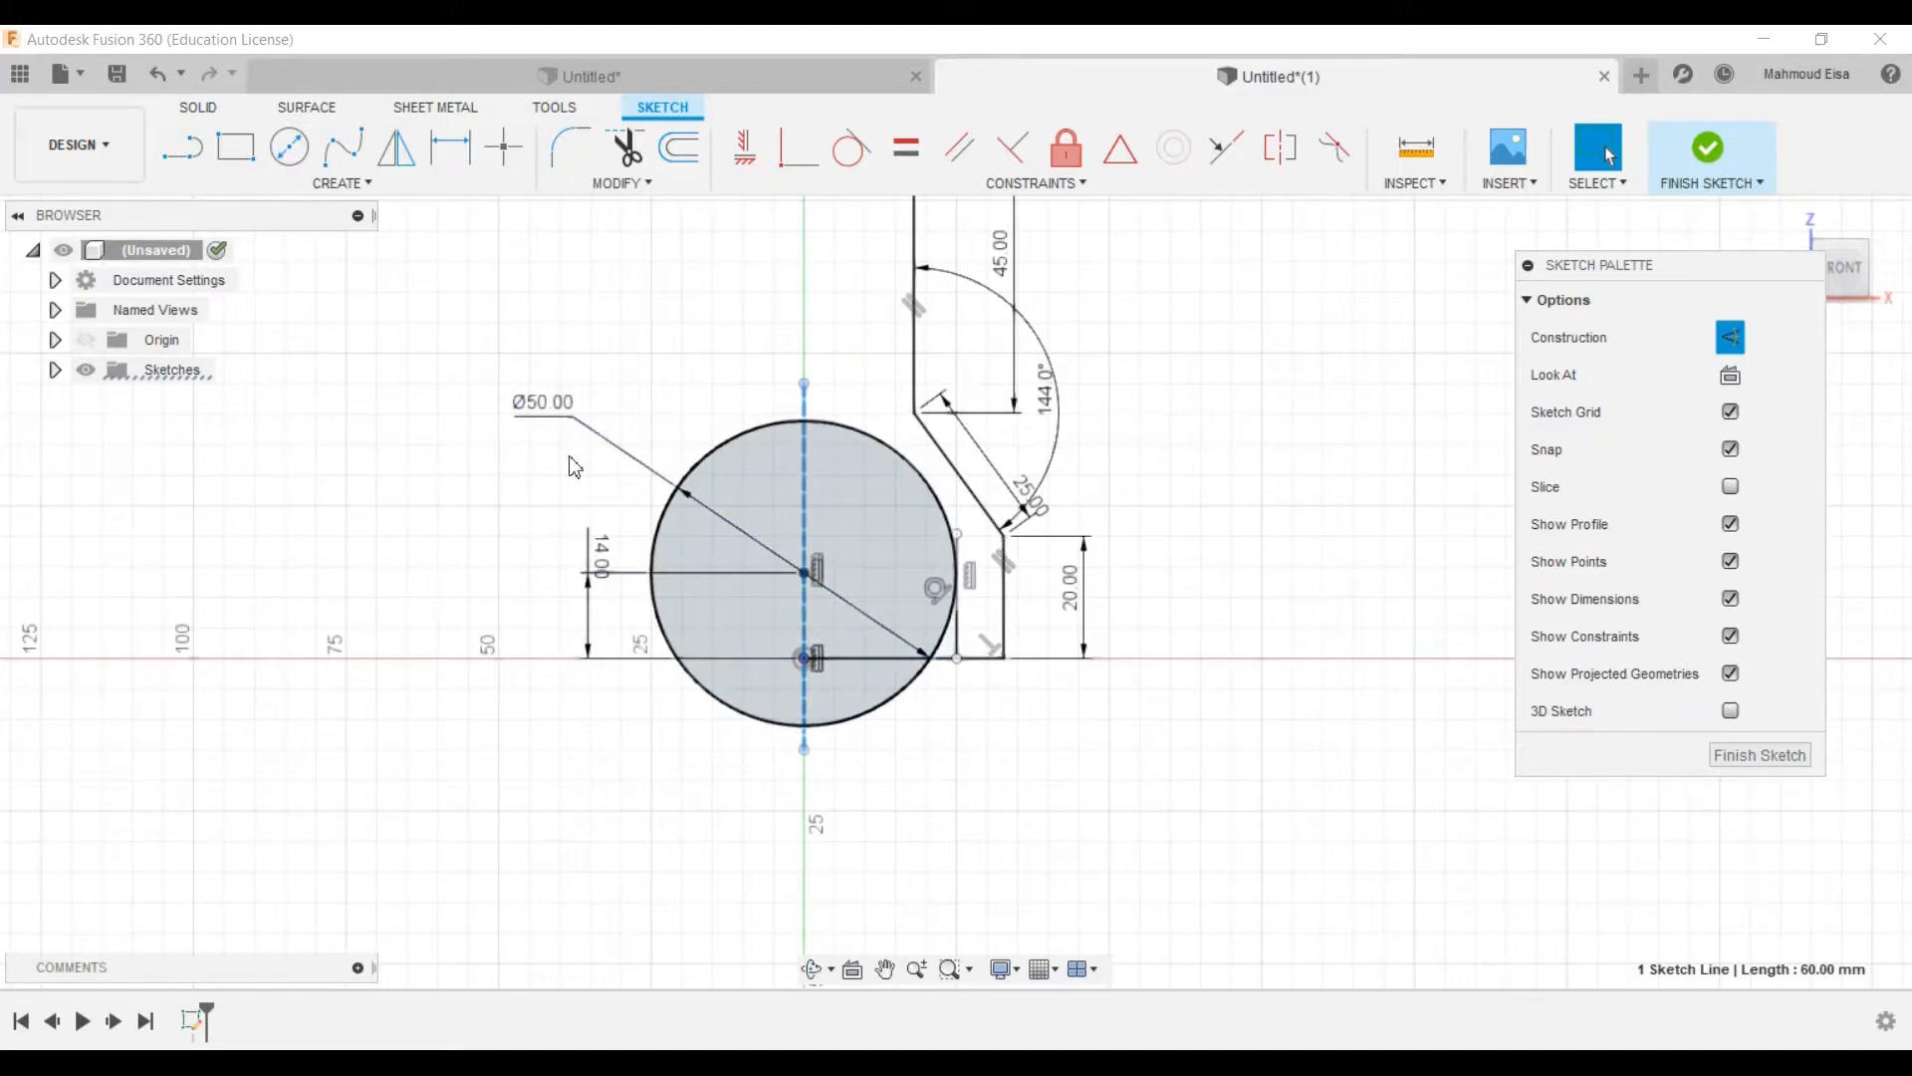
click(614, 170)
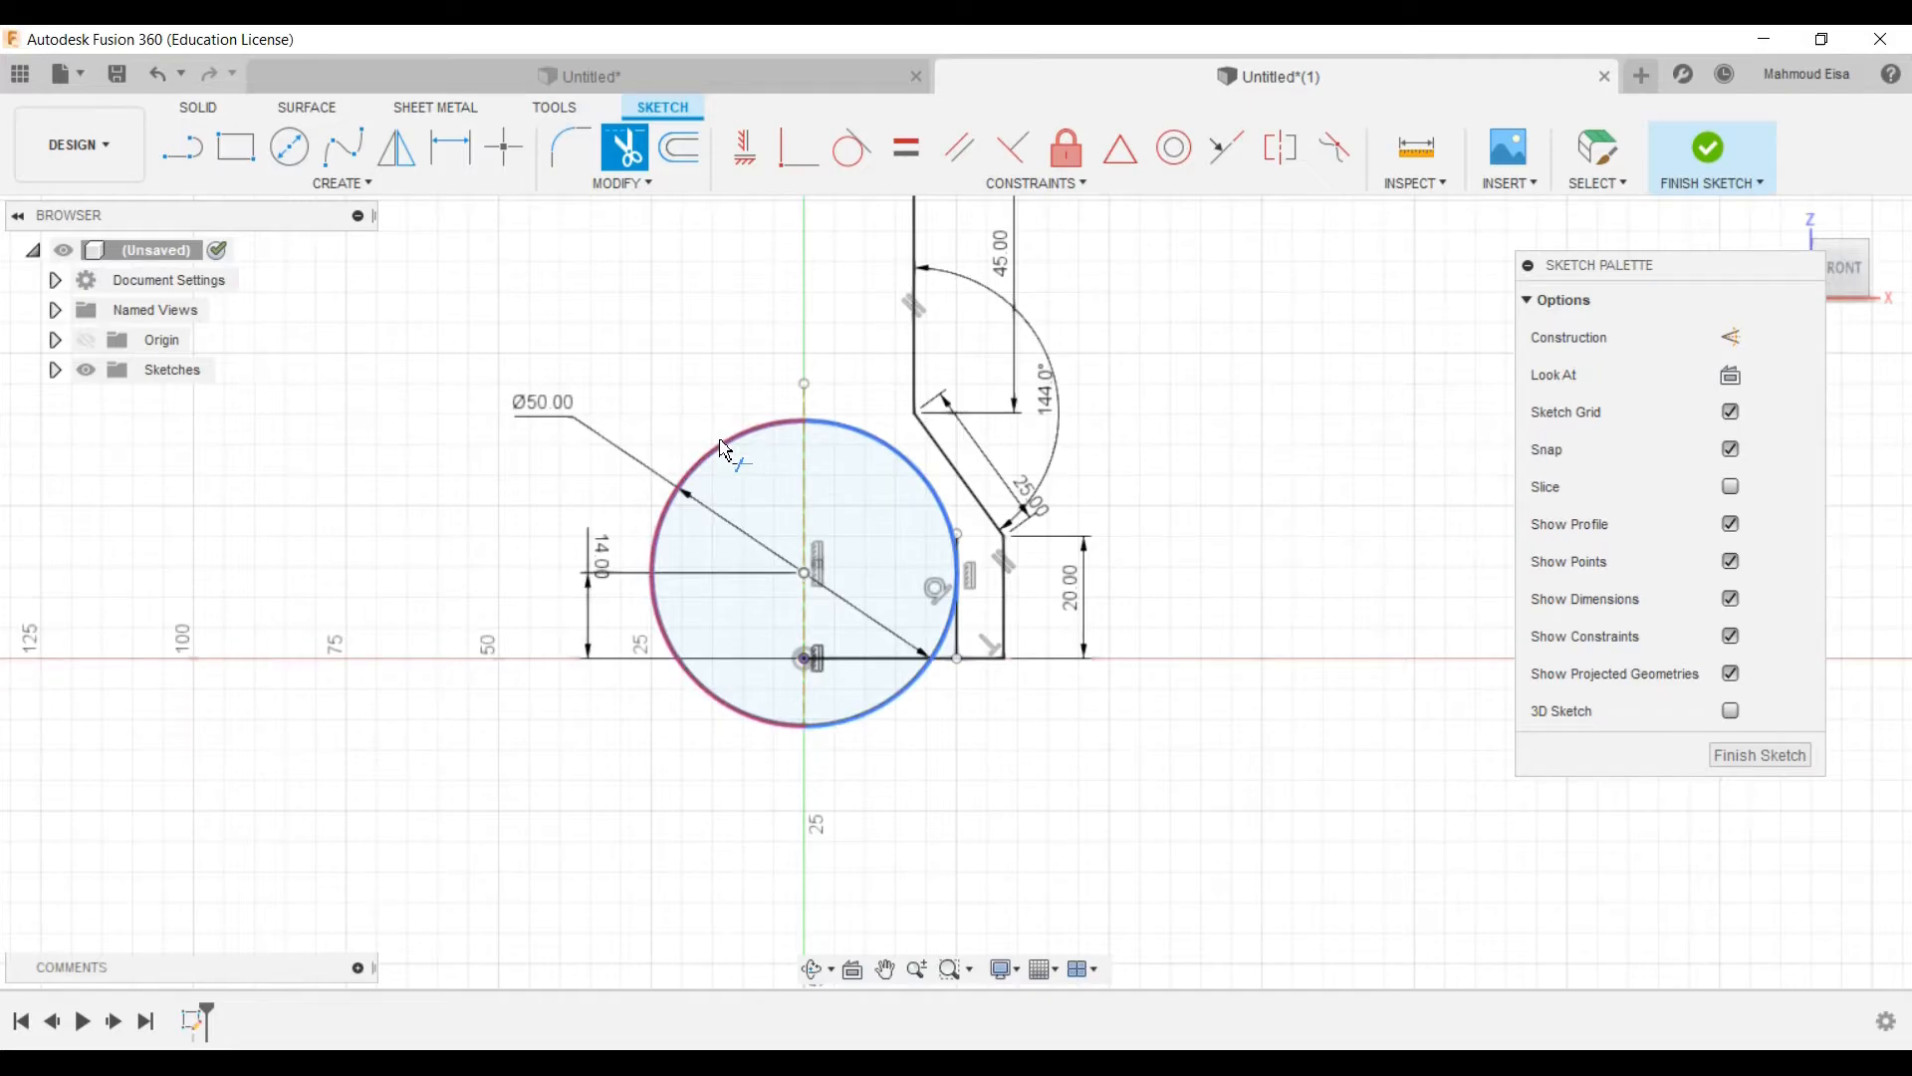
click(721, 449)
scroll(914, 697, up, 4)
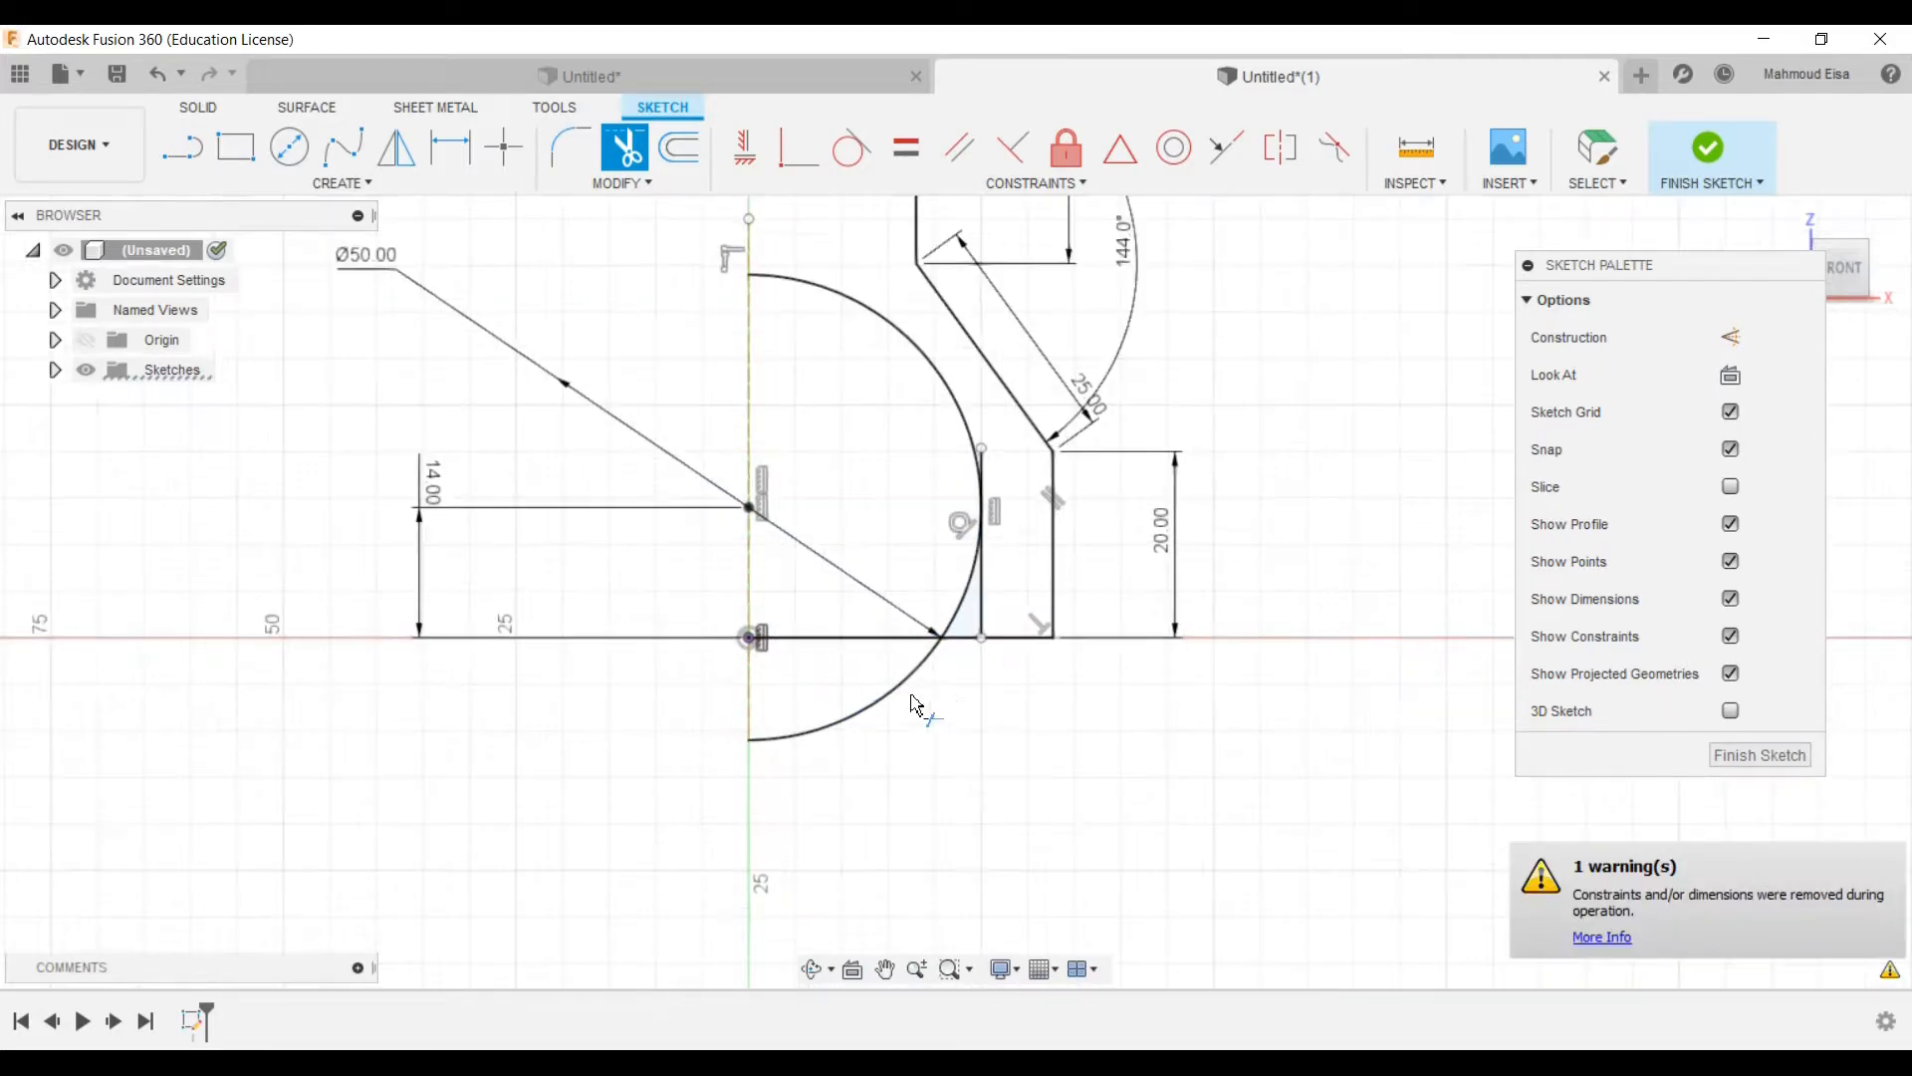
click(887, 703)
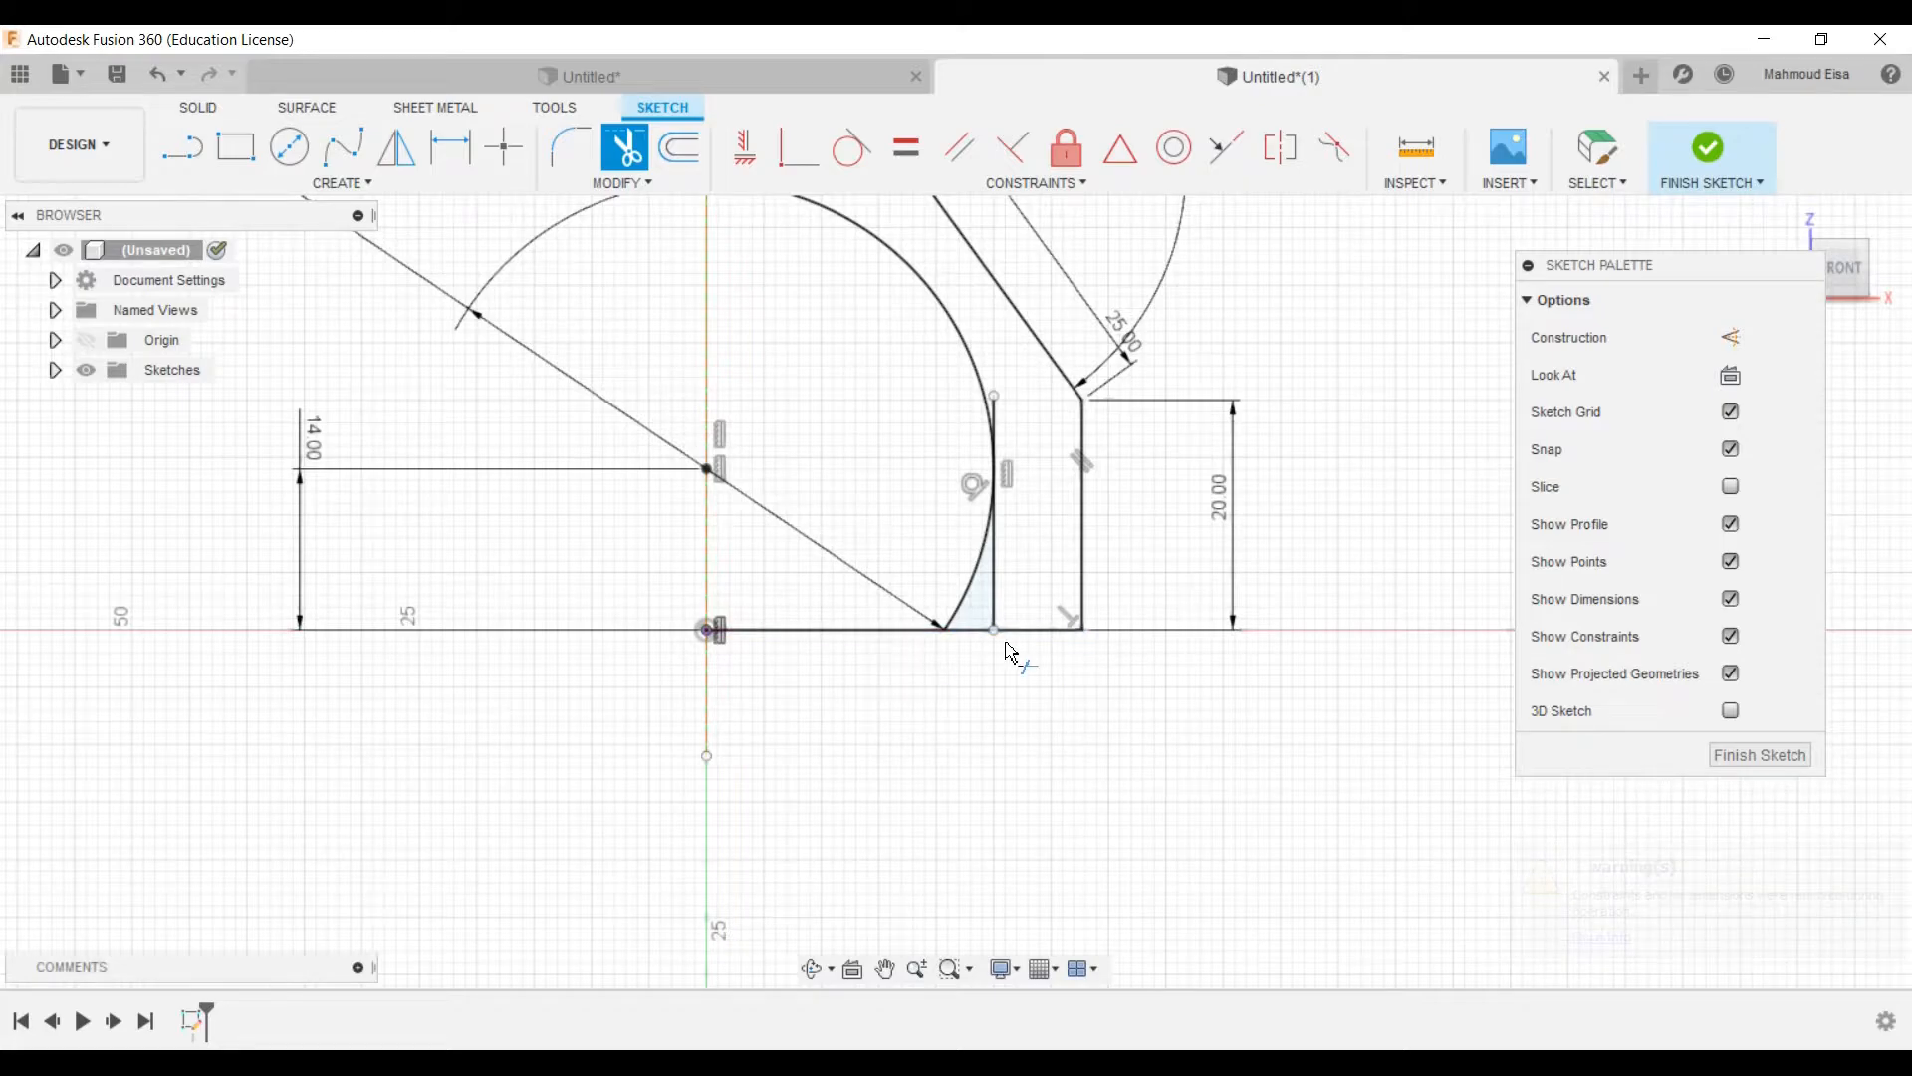
click(999, 416)
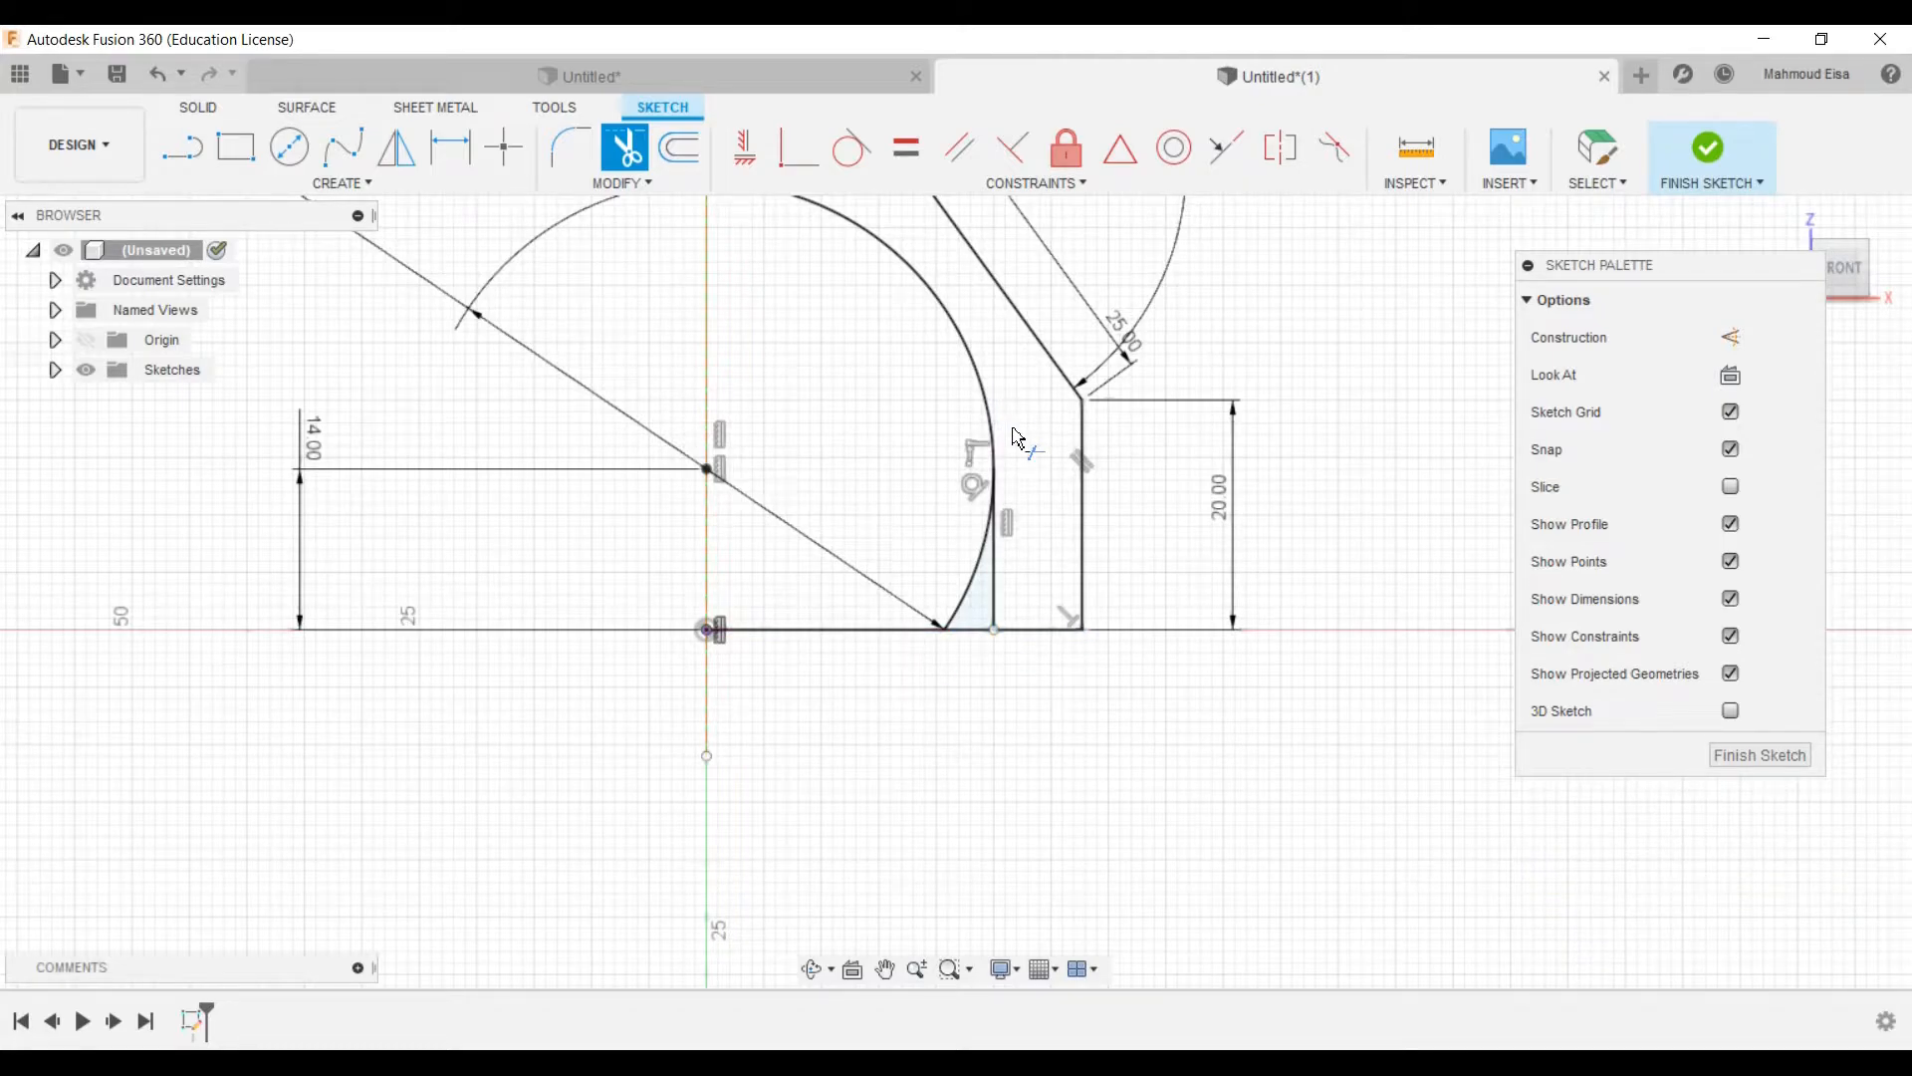
click(959, 609)
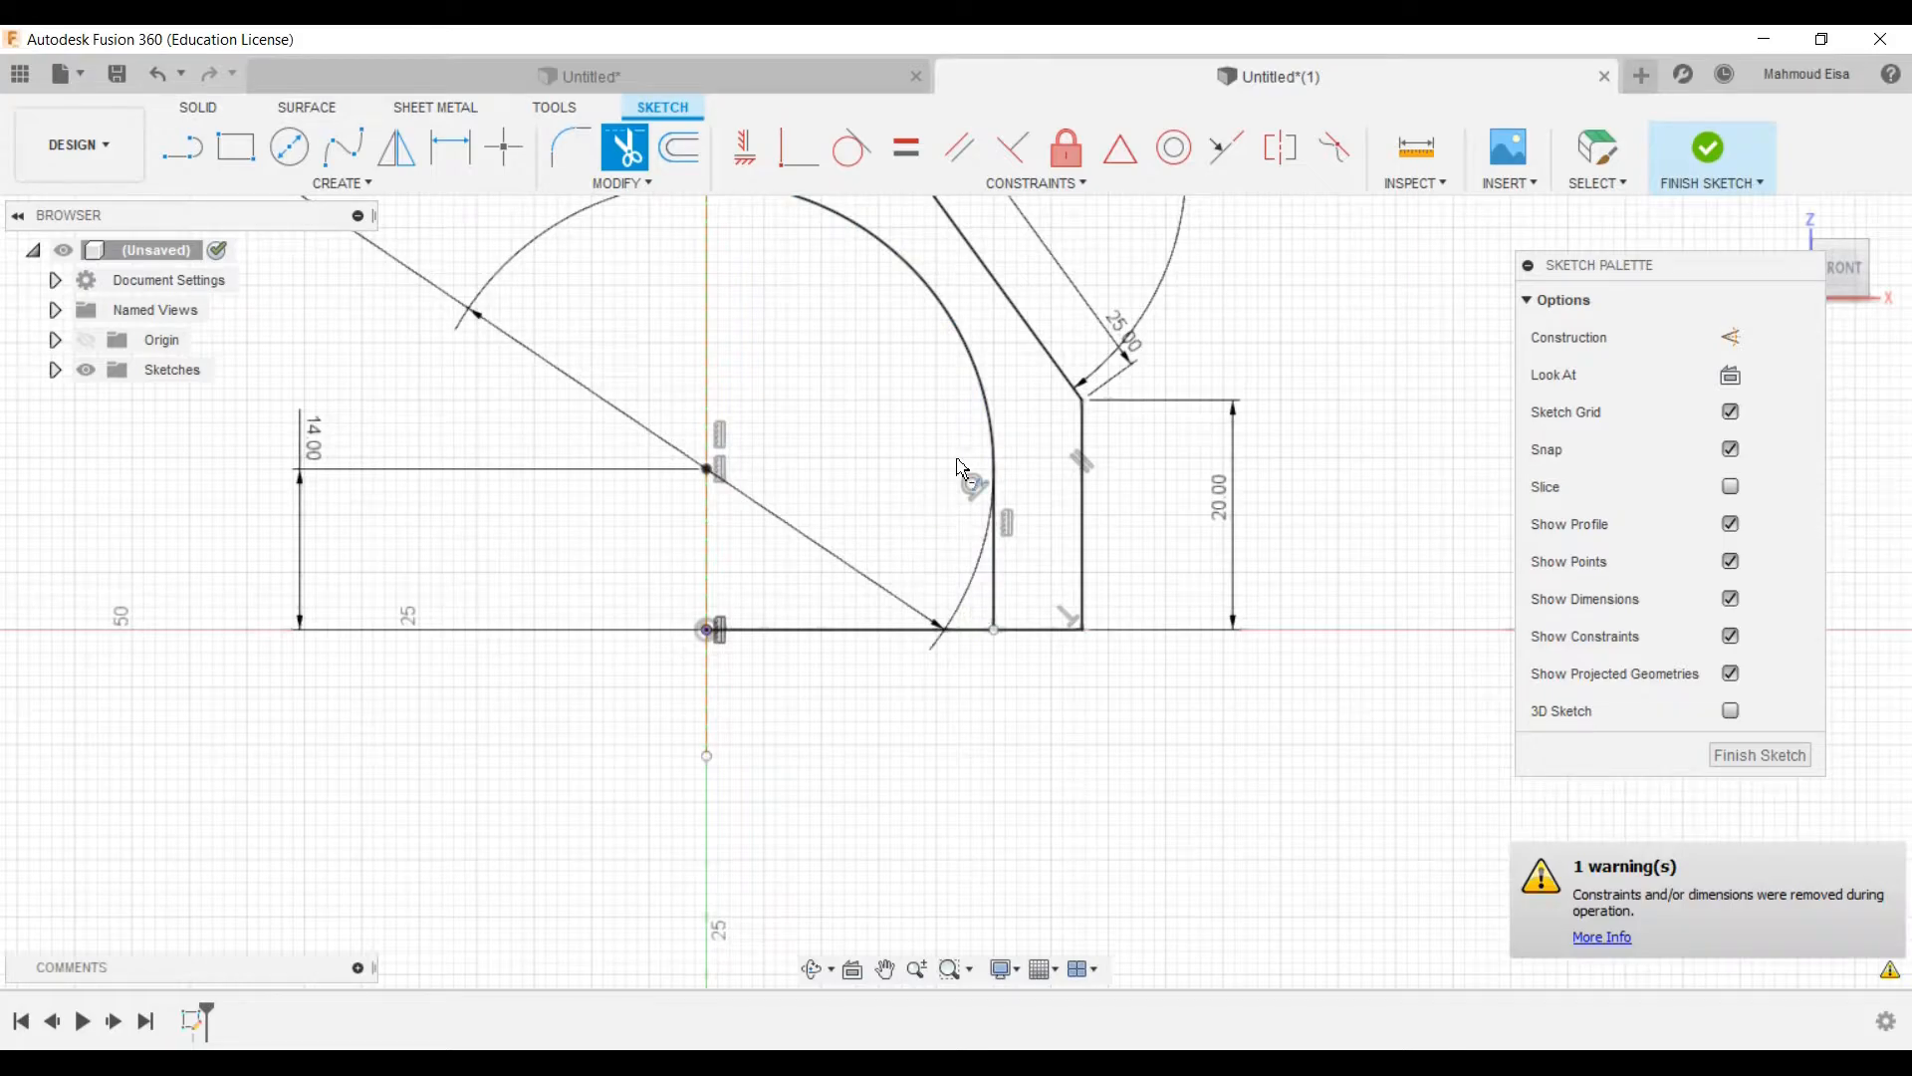
scroll(936, 677, down, 2)
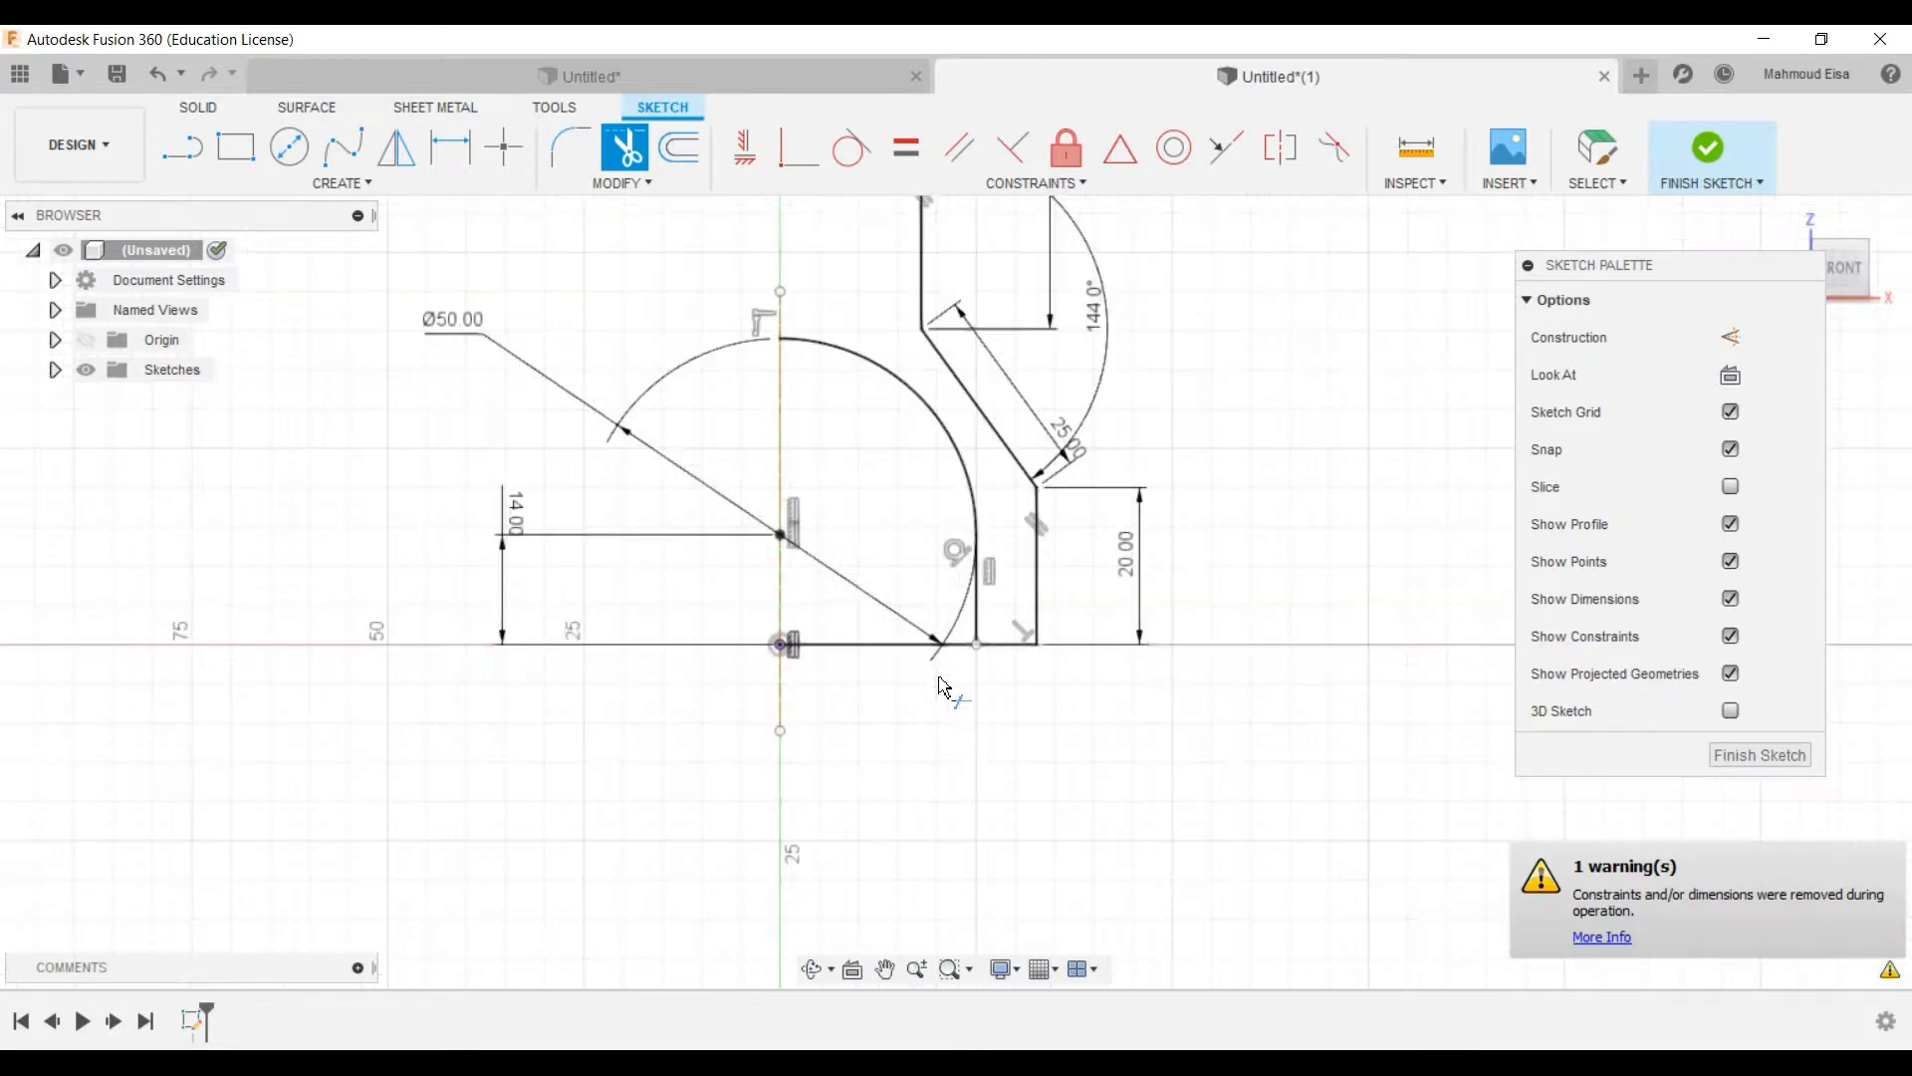
click(1597, 147)
Step: Reposition the 14 mm height and 50 mm diameter dimensions to the right of the construction line
scroll(794, 628, down, 2)
key(x)
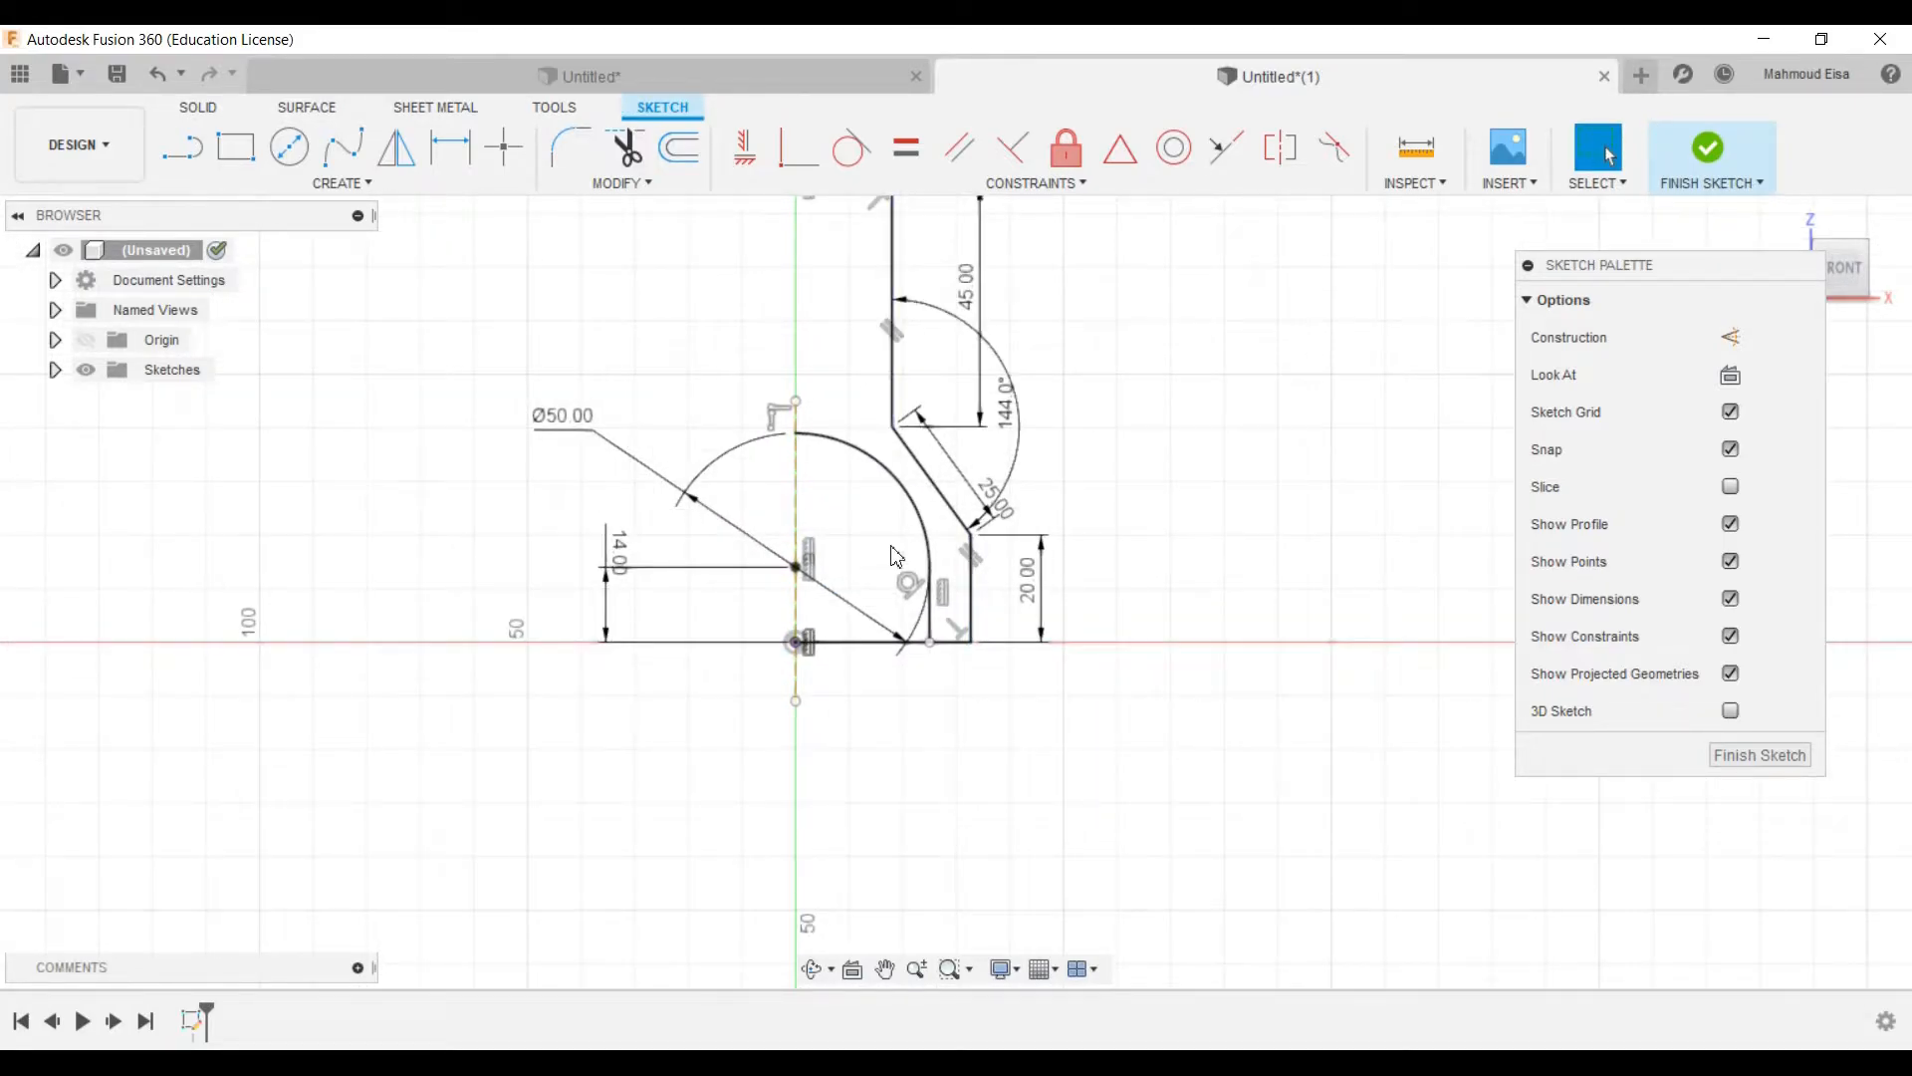
scroll(888, 567, down, 2)
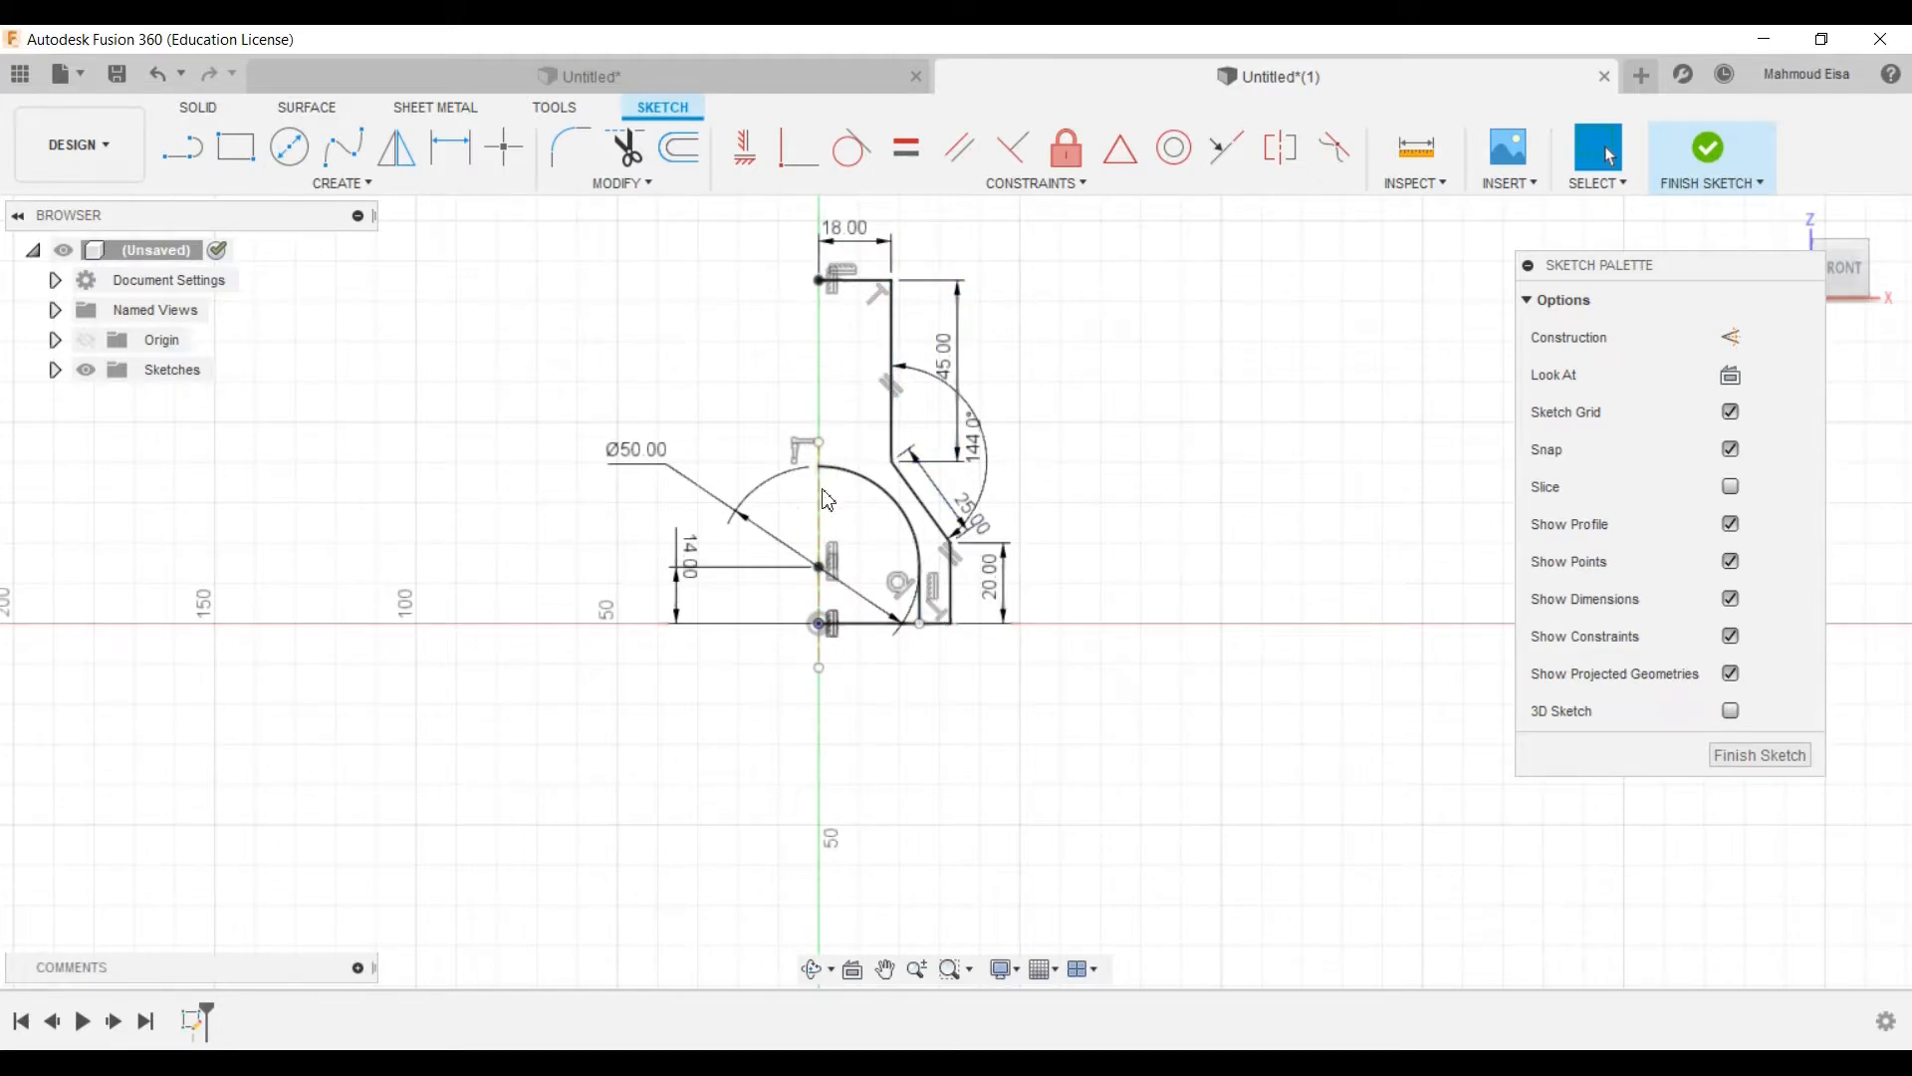
drag(672, 585, 913, 603)
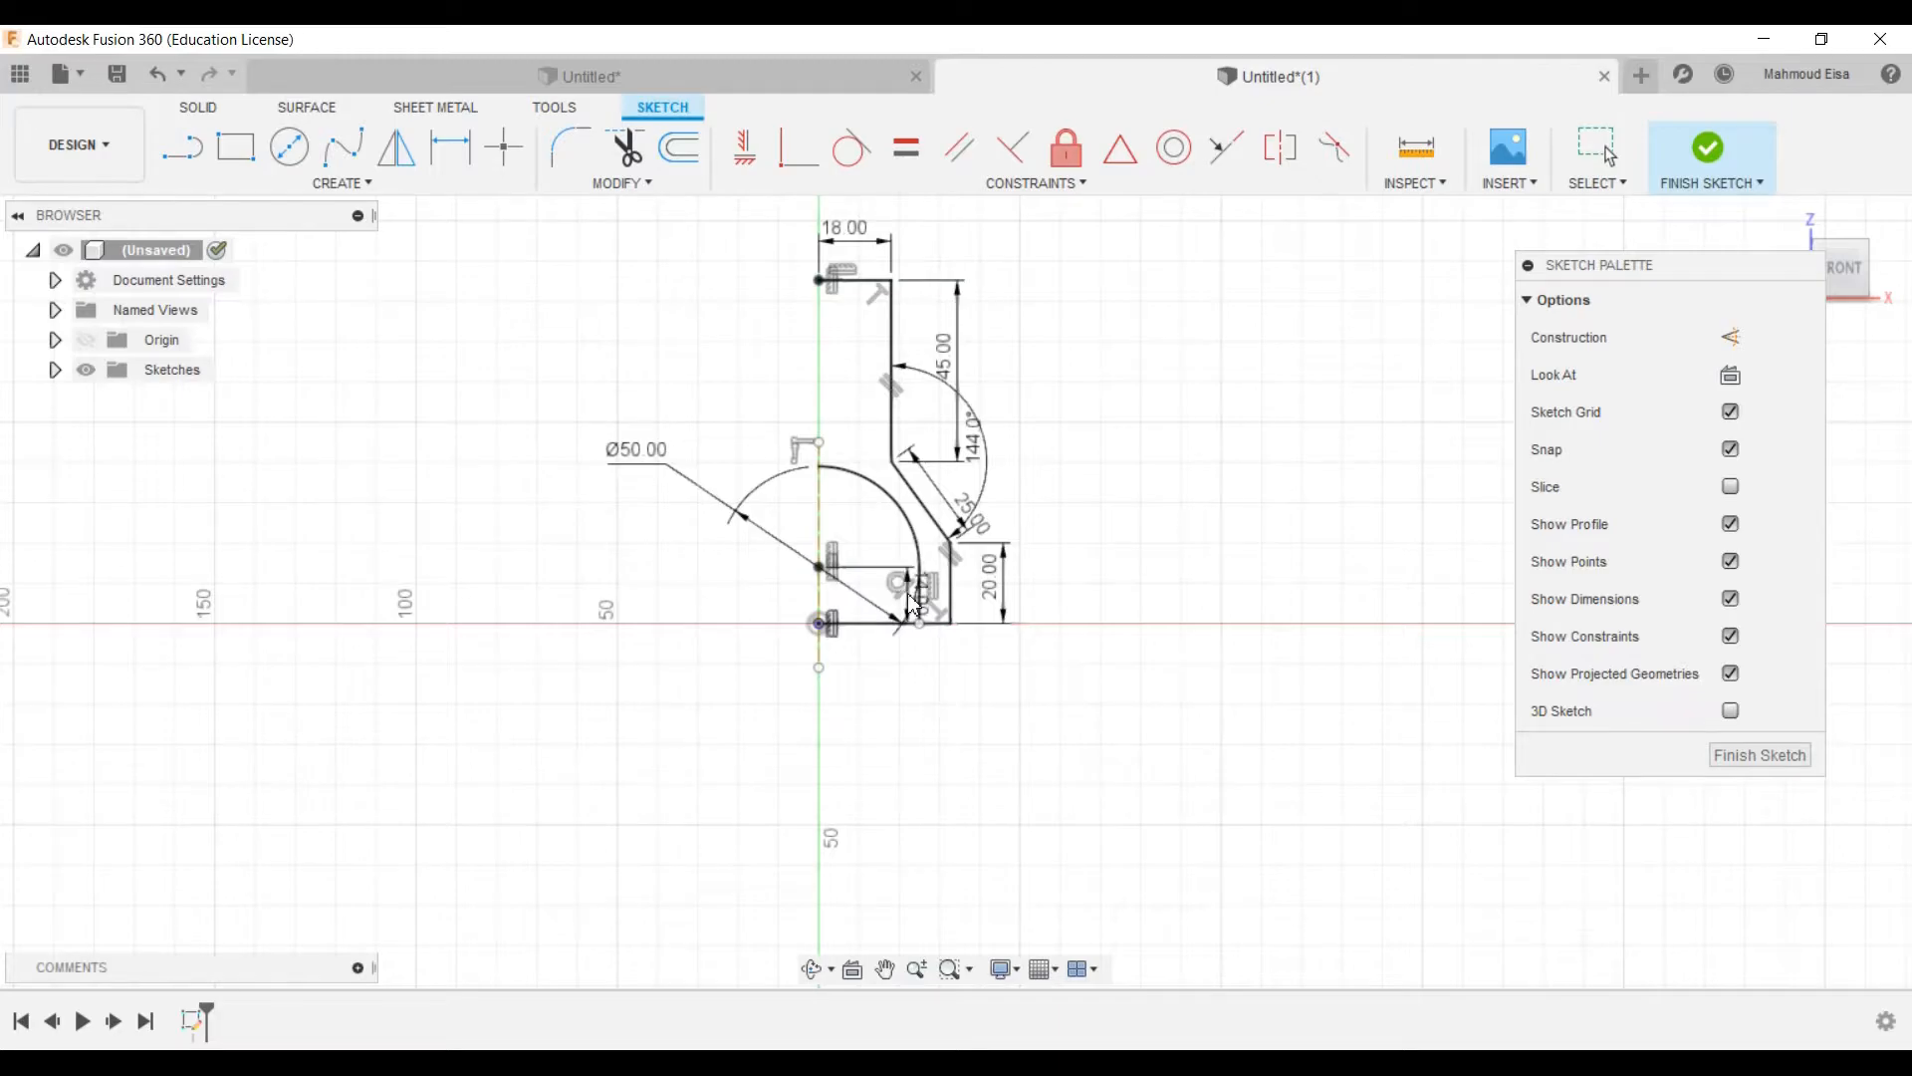
drag(649, 456, 872, 438)
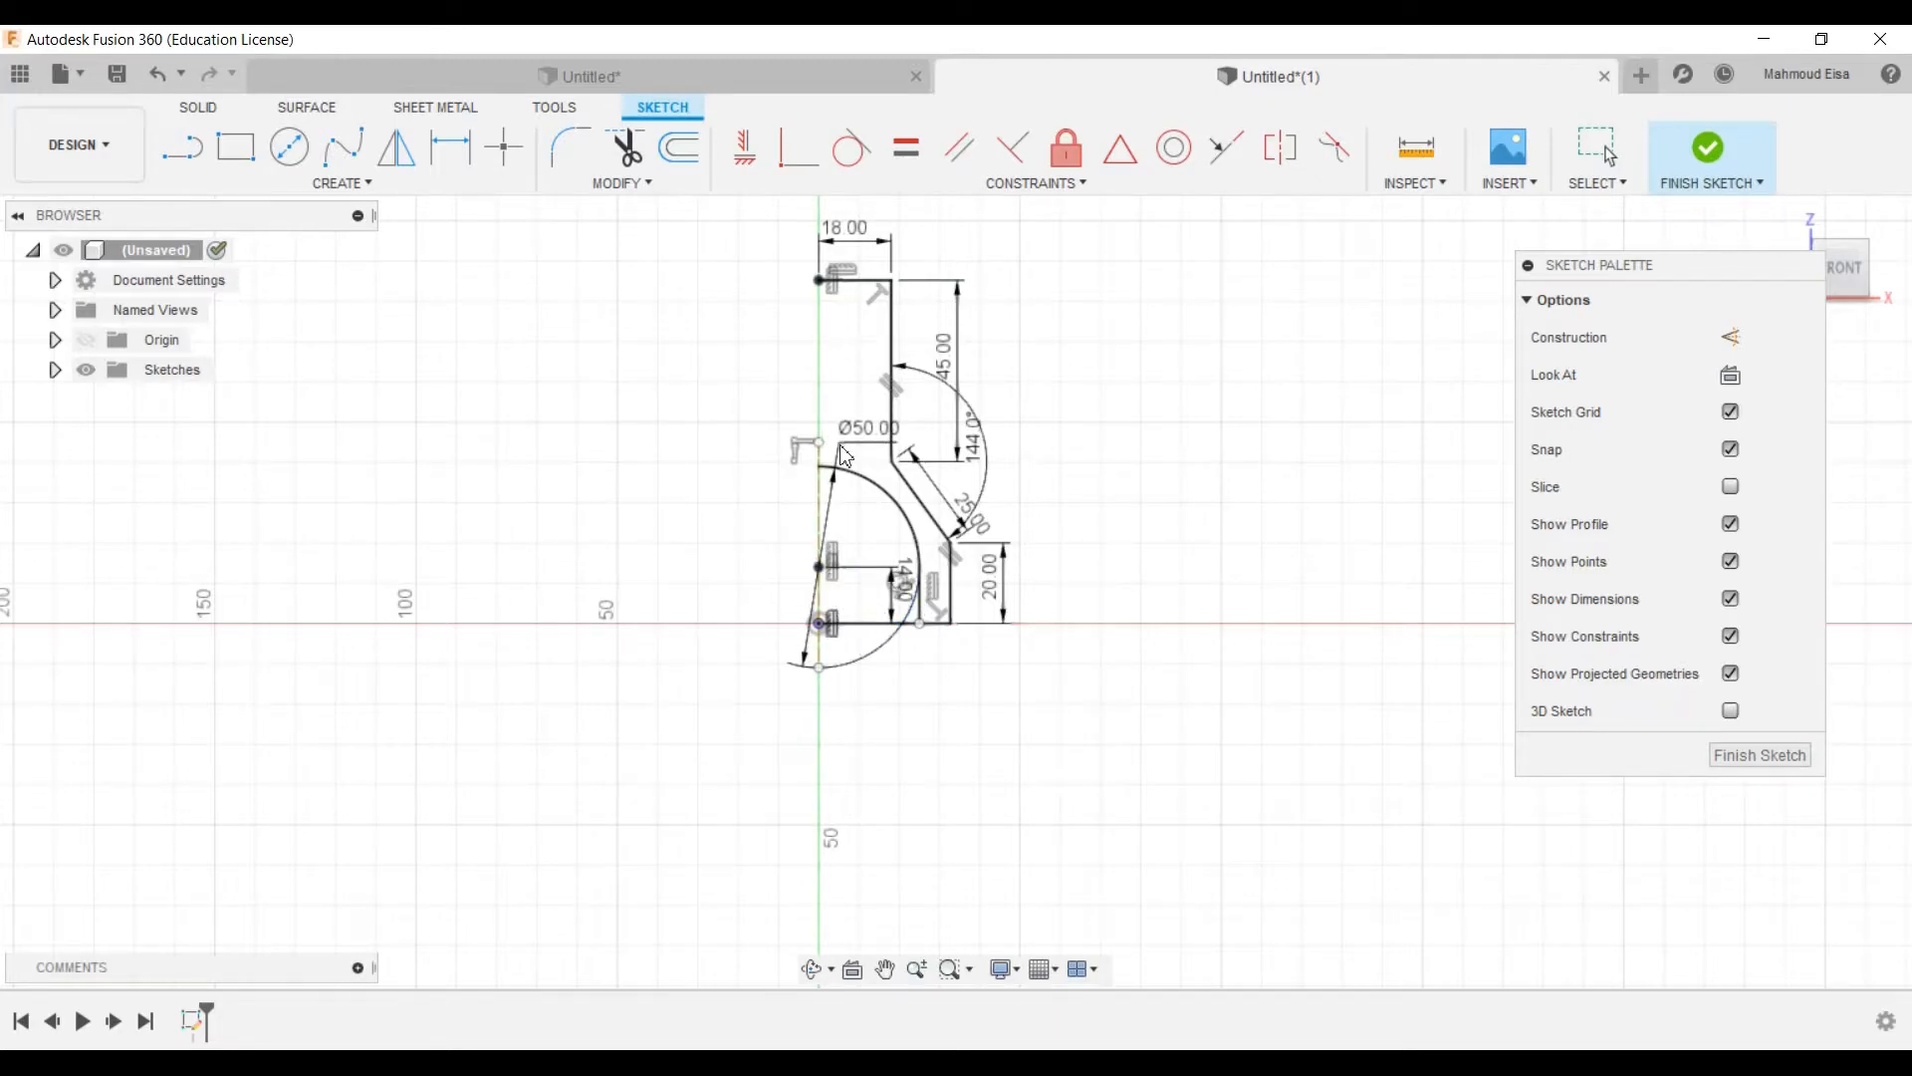
Step: Delete the profile's horizontal baseline running from the origin to the outer vertical edge
scroll(848, 631, up, 3)
click(887, 614)
right_click(893, 625)
click(800, 571)
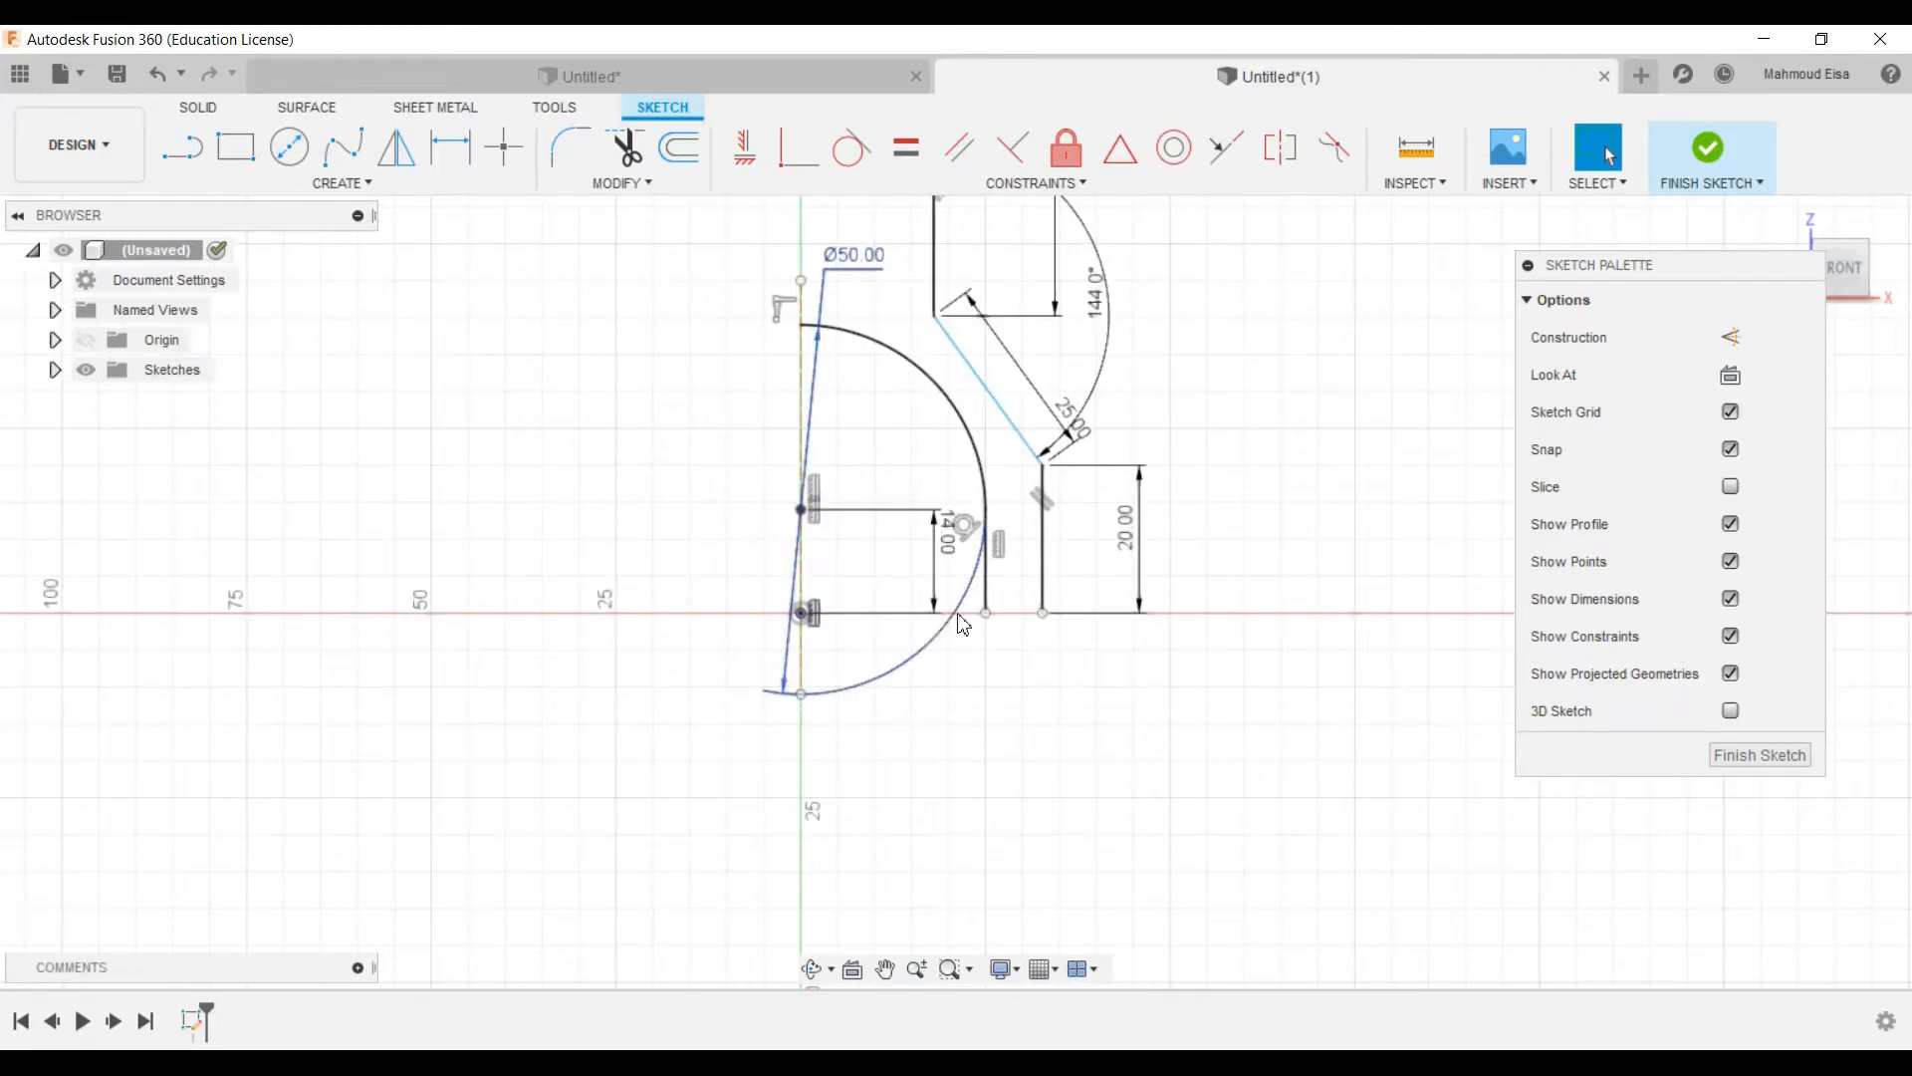
Step: Draw a horizontal line about 8 mm long joining the lower ends of the tangent line and the outer vertical edge
click(183, 147)
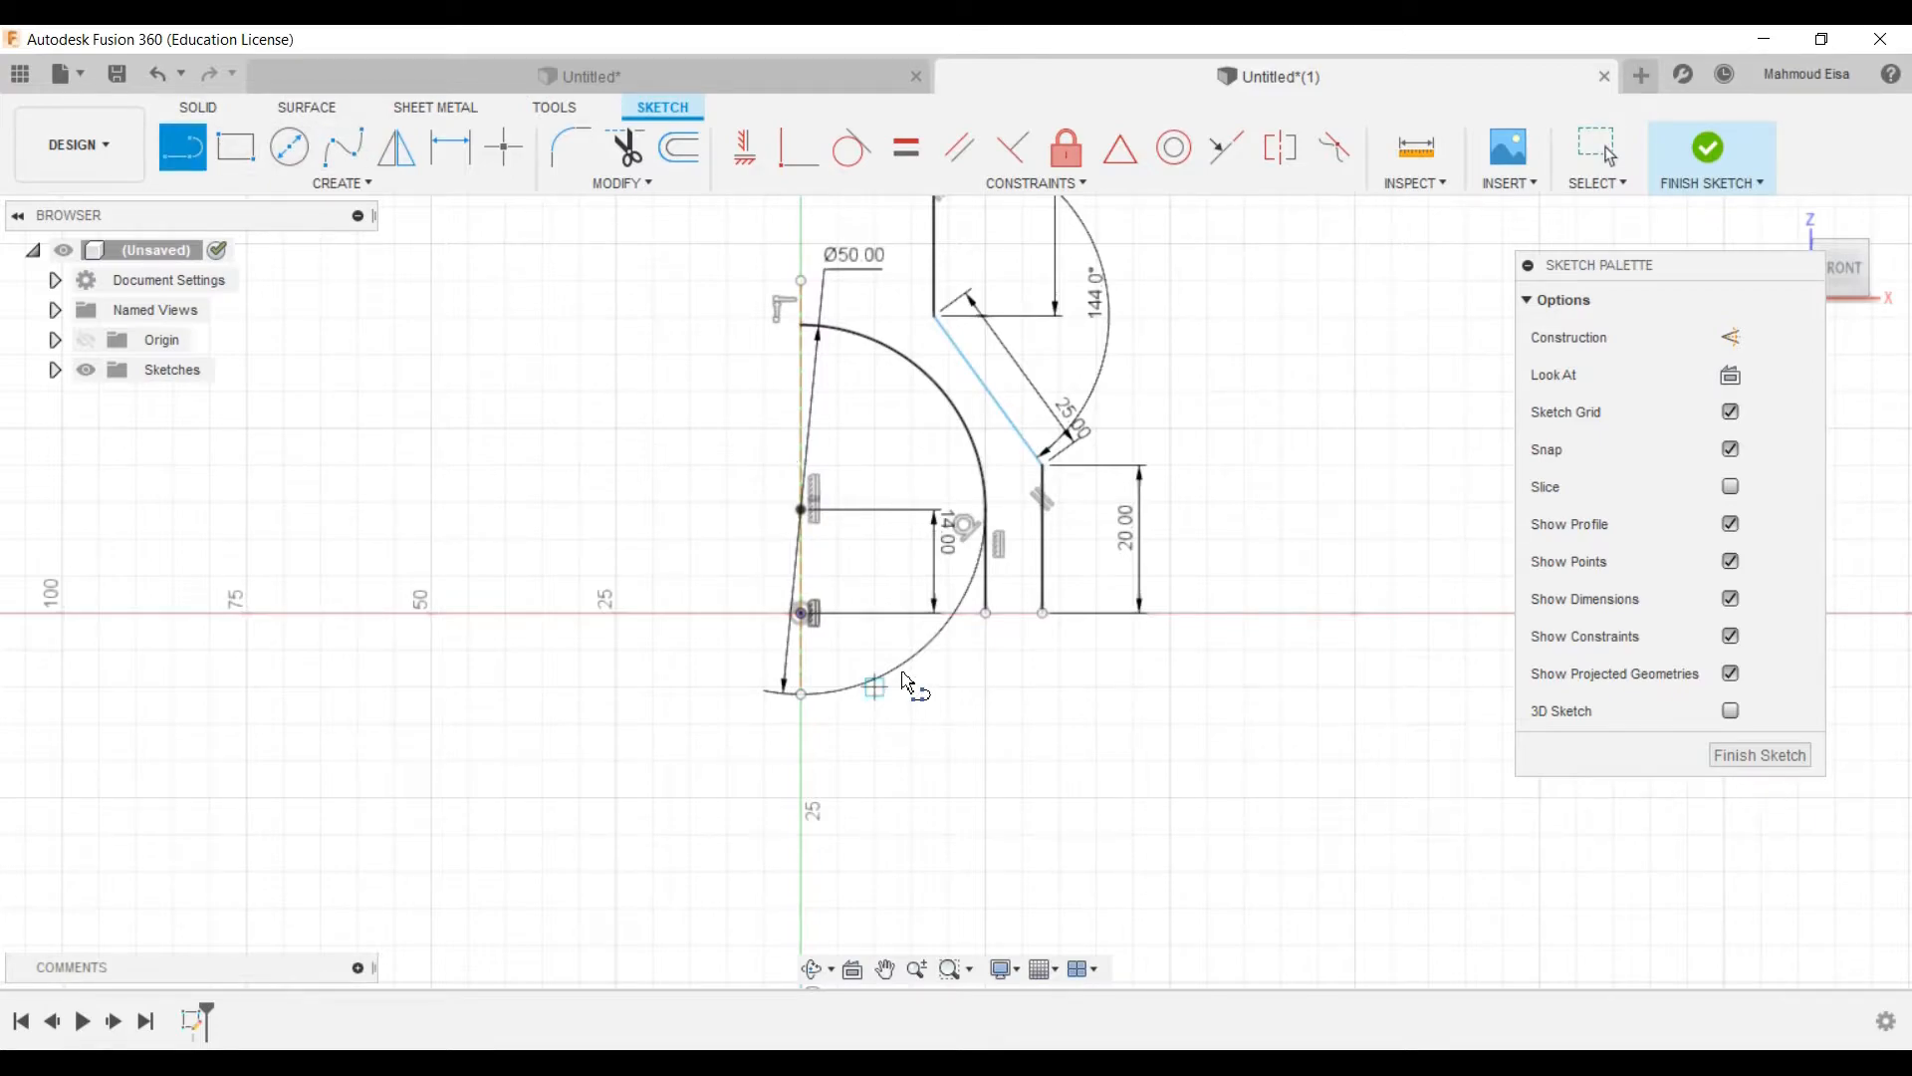
click(986, 612)
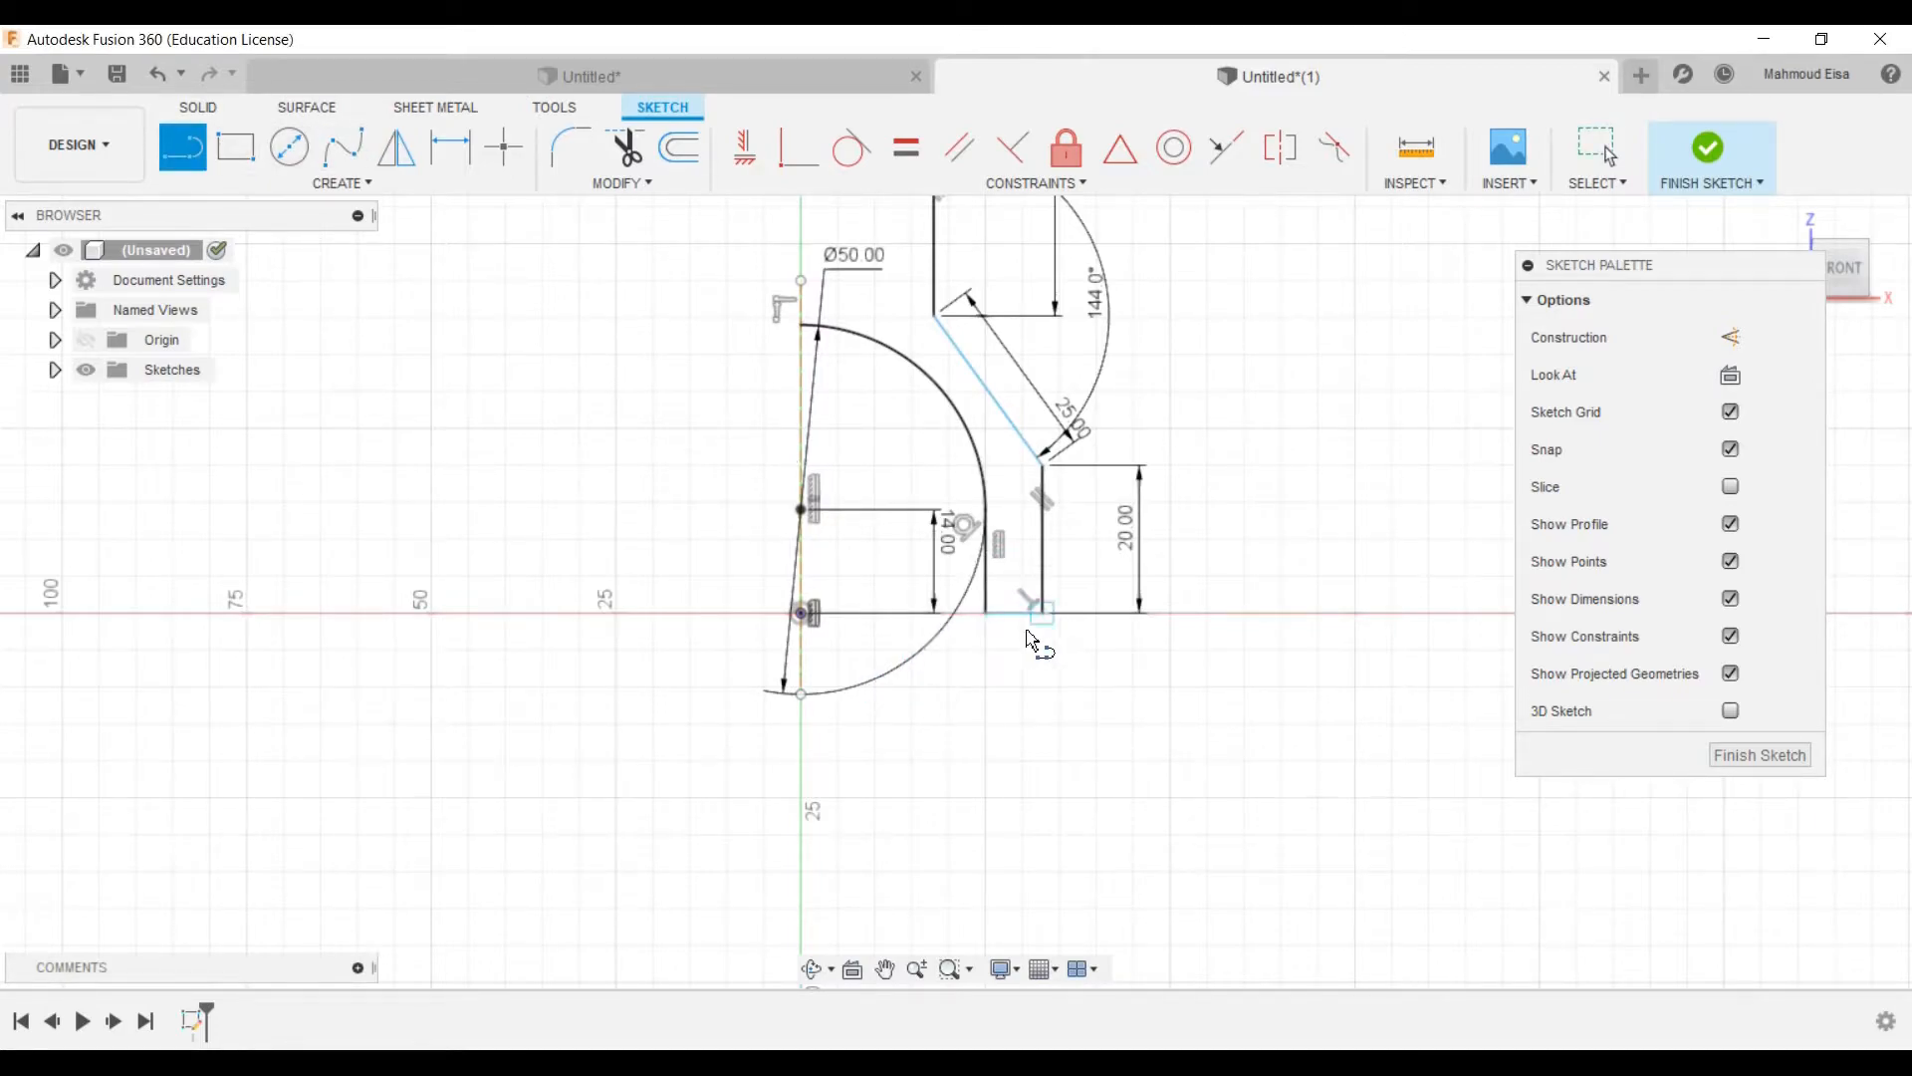
click(1596, 141)
Step: Constrain the lower end of the arc's tangent line horizontally to the origin so the short bottom line sits on the horizontal axis
scroll(1235, 513, down, 3)
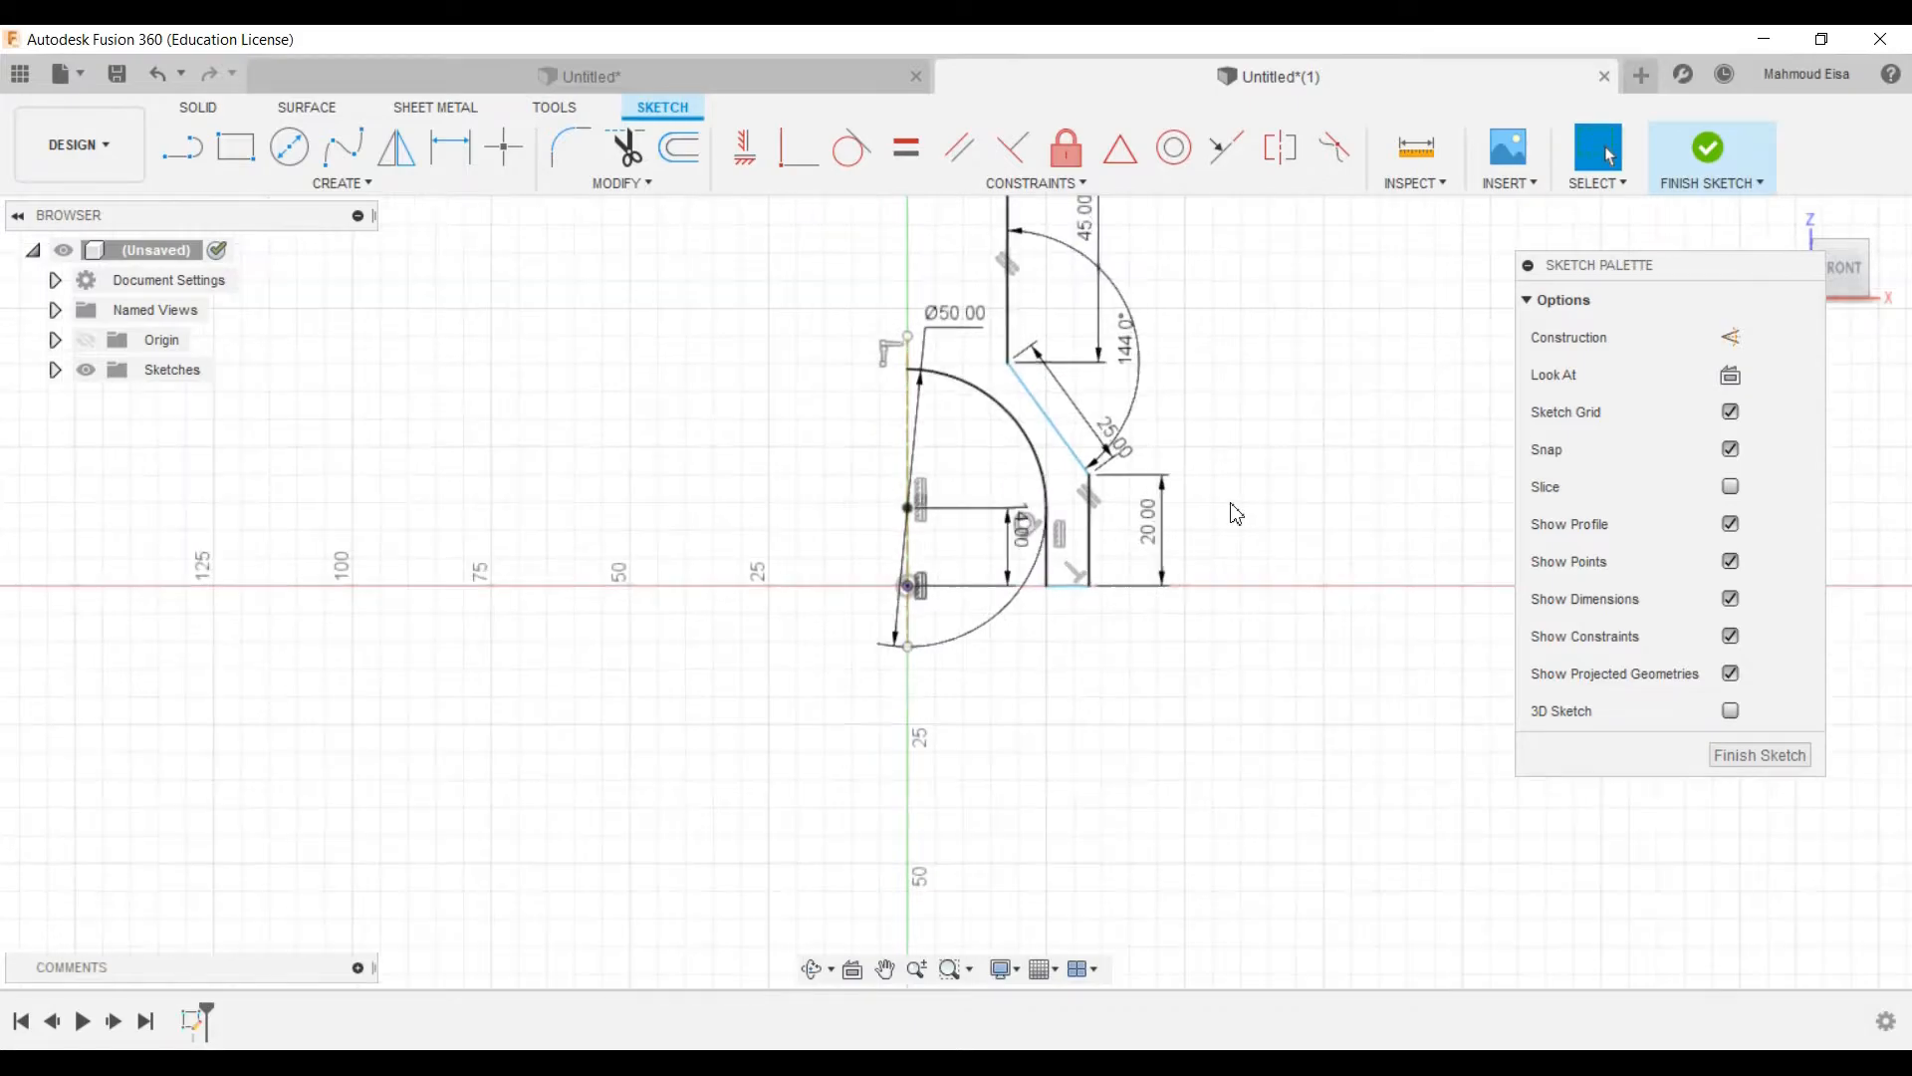
scroll(1084, 628, up, 1)
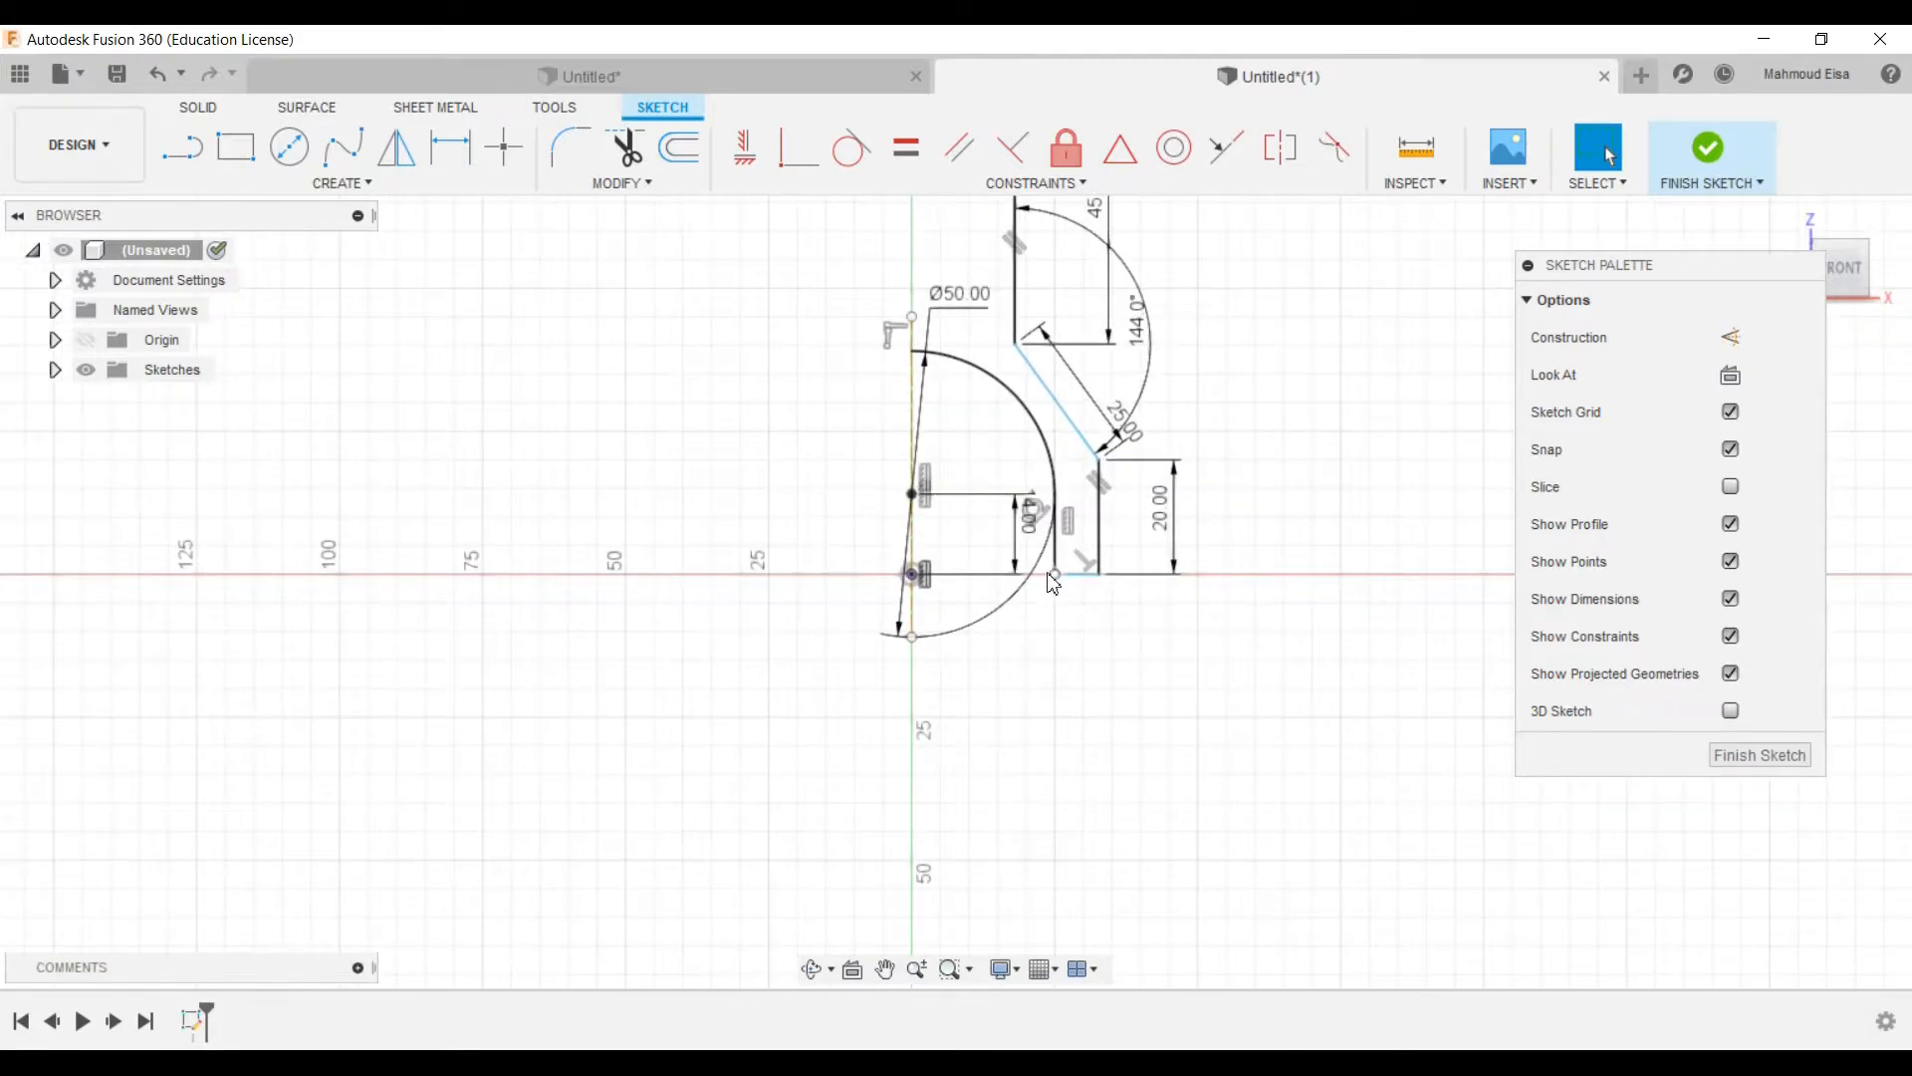
drag(1077, 586, 1075, 578)
click(745, 148)
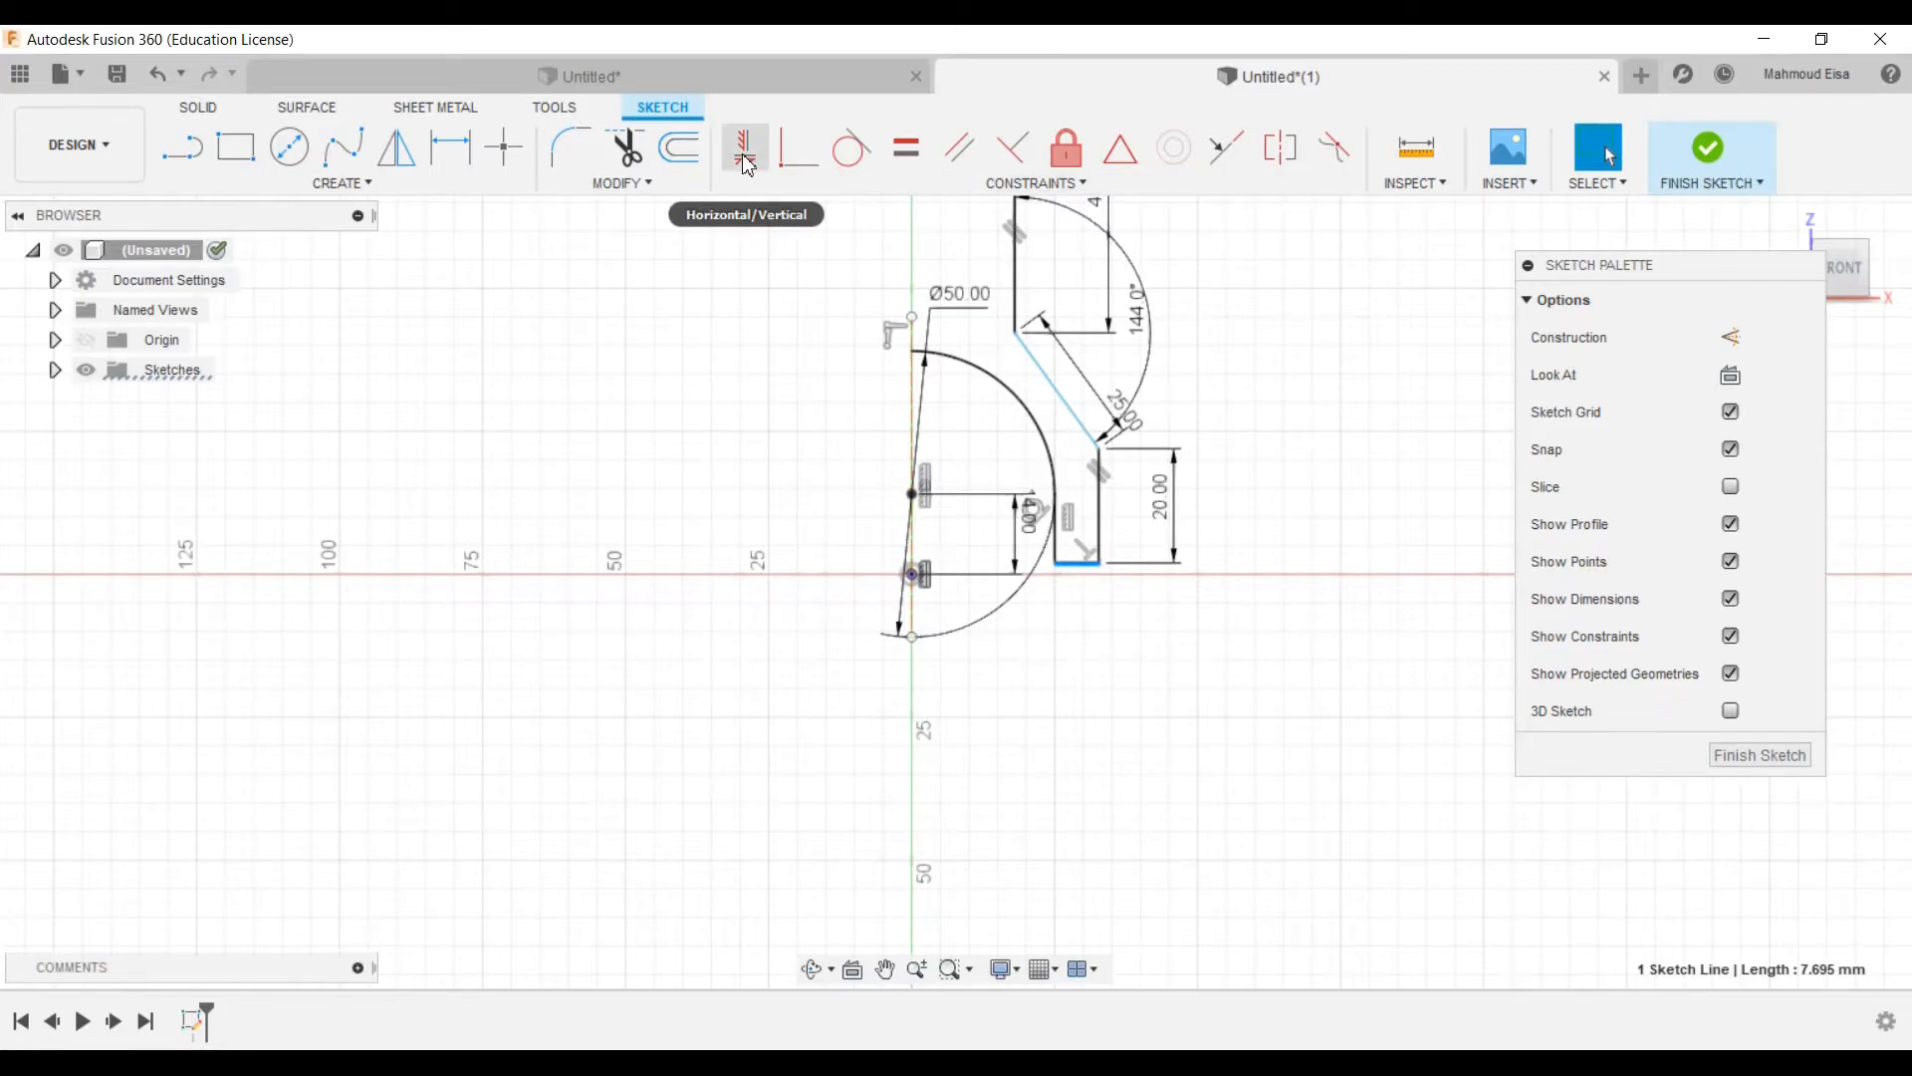
click(917, 574)
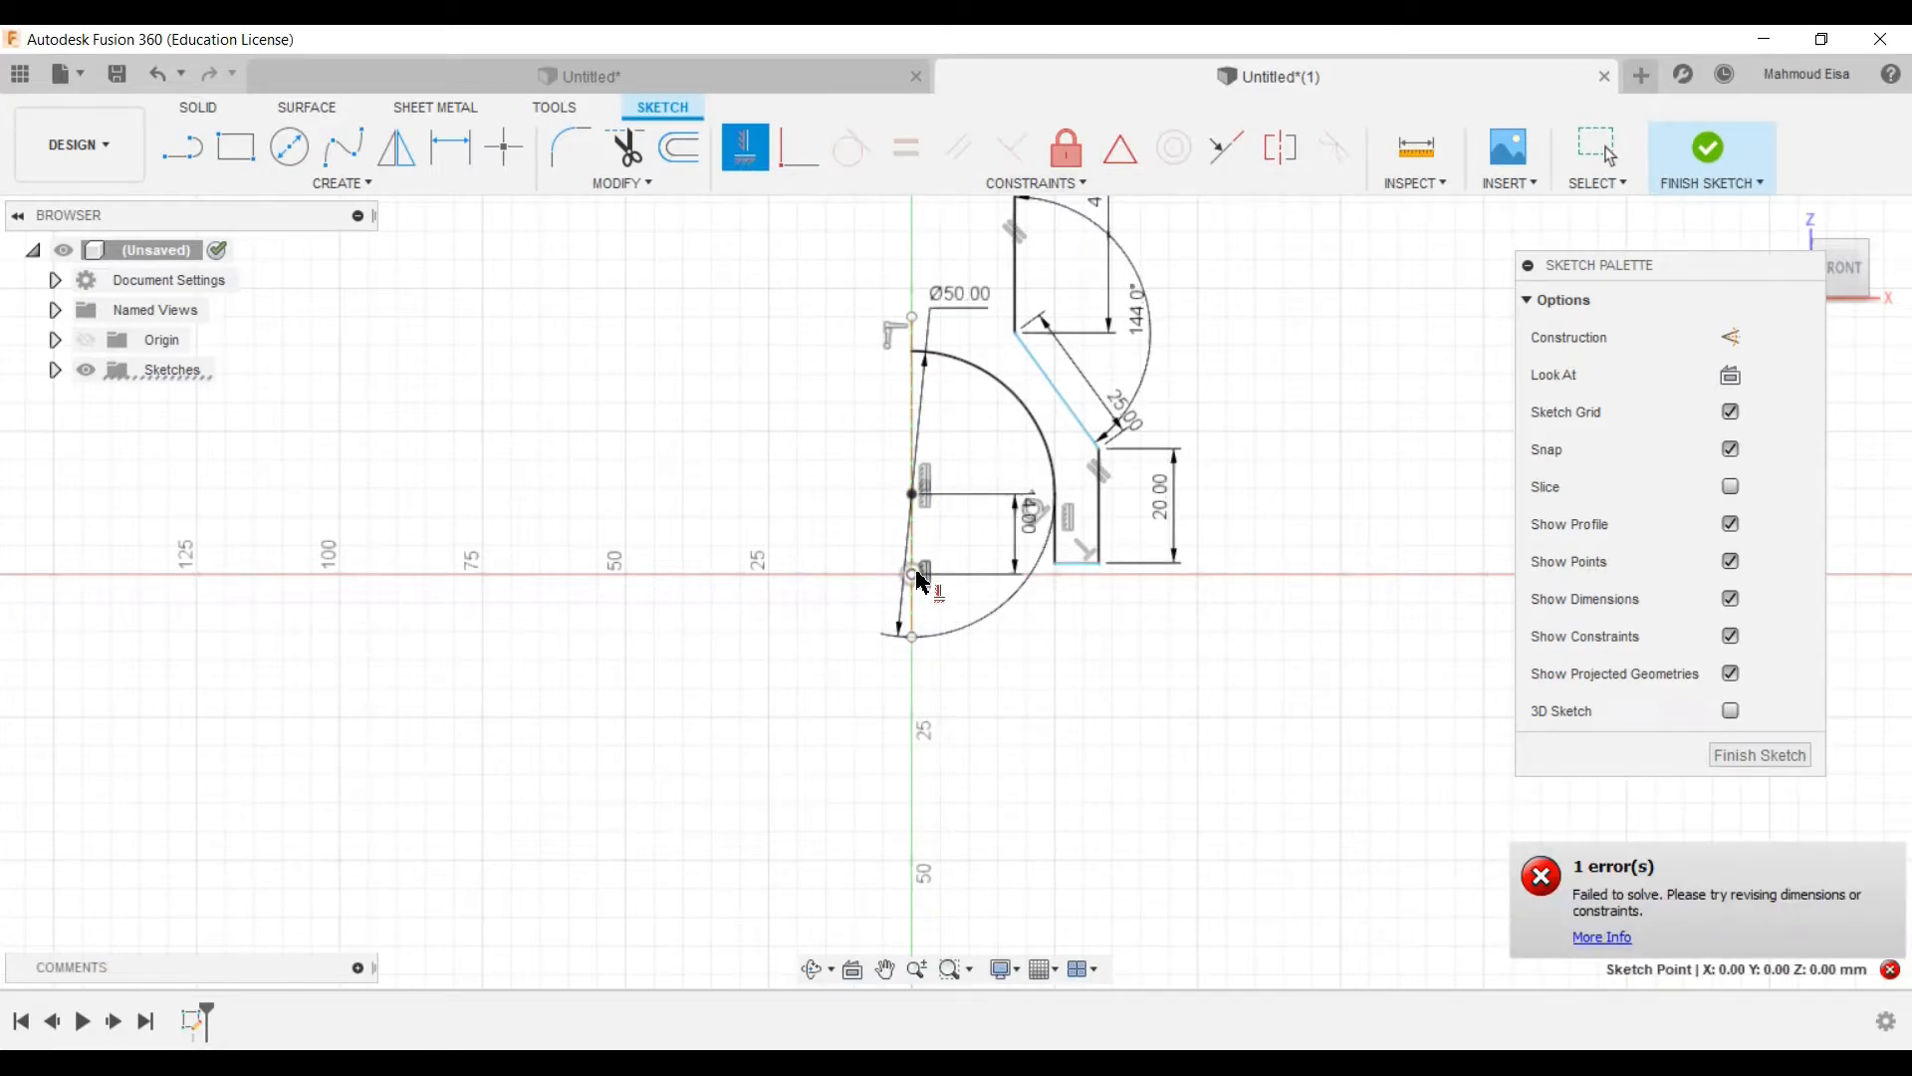
click(1057, 564)
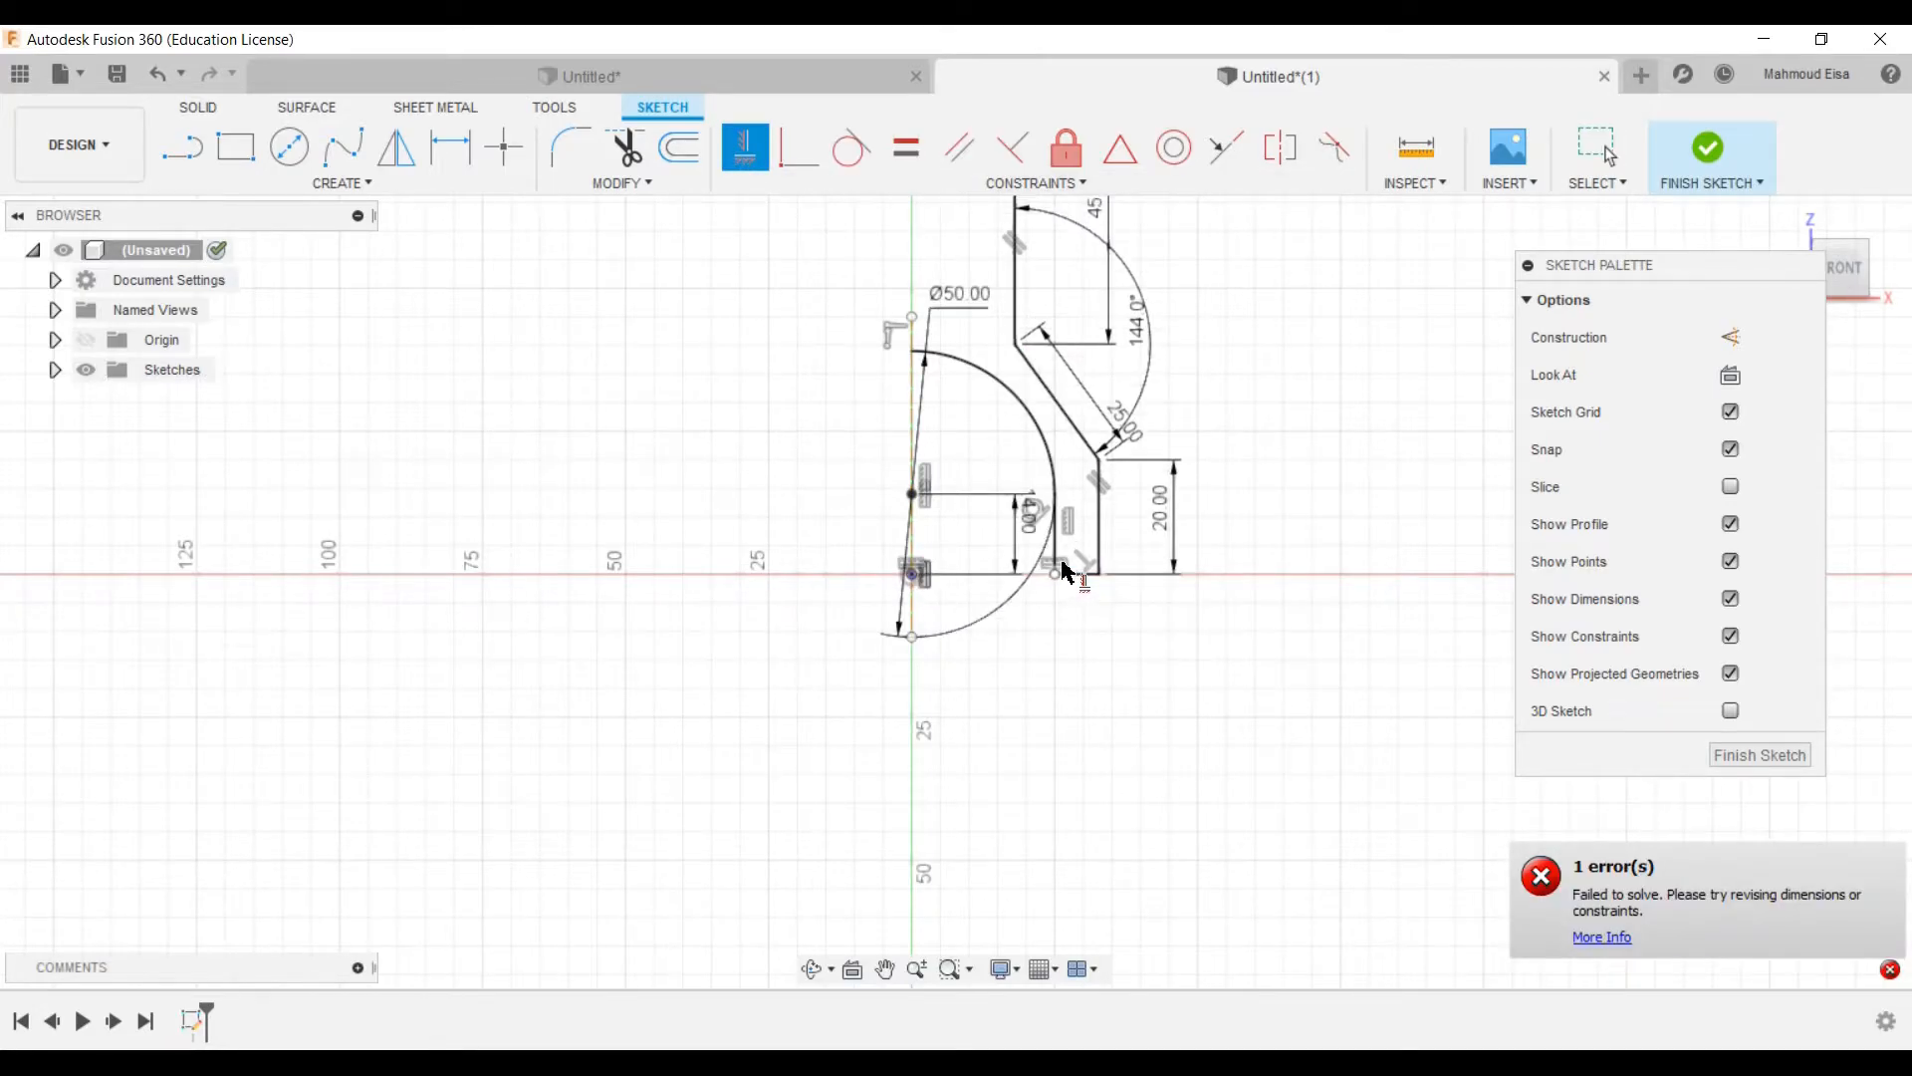
click(1597, 150)
Step: Pull the vertical construction line's lower endpoint about 1.8 mm off the vertical axis to test whether the line is constrained
scroll(1234, 518, down, 1)
scroll(1046, 533, up, 2)
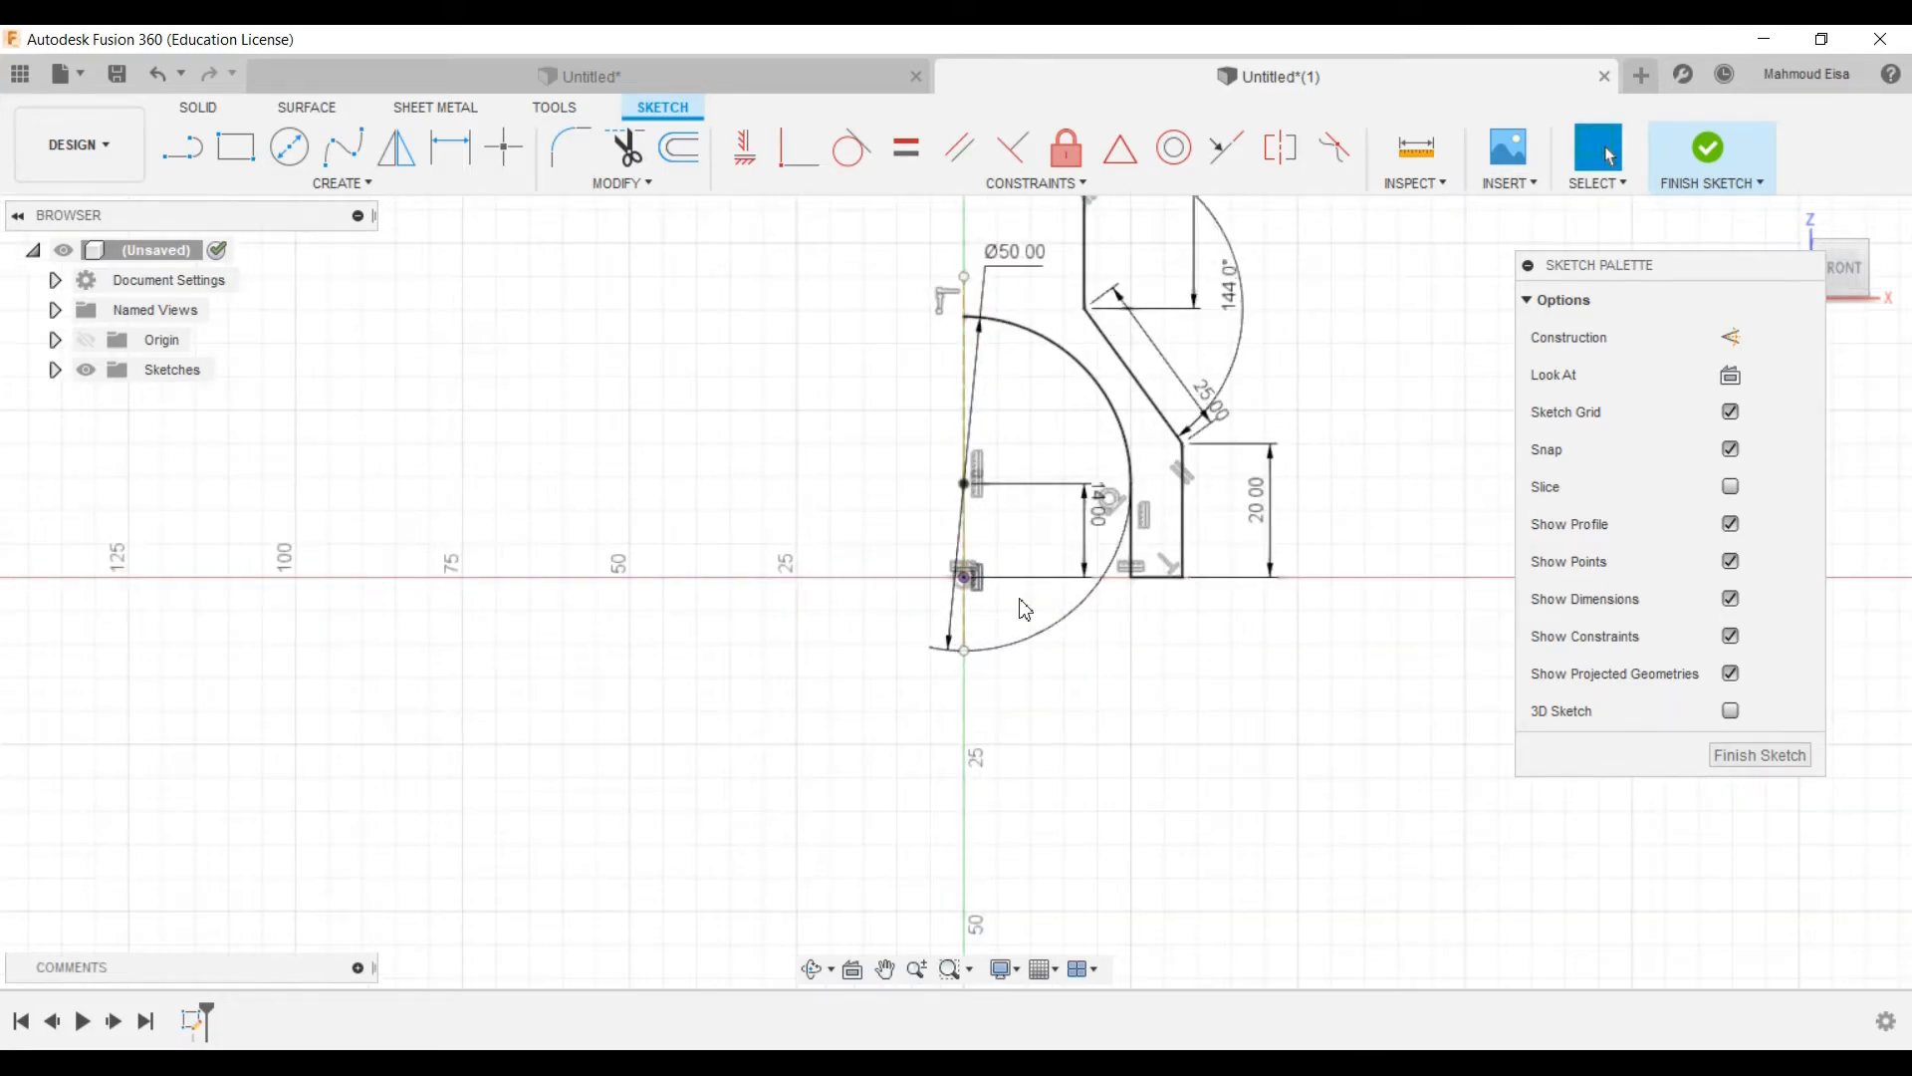
scroll(1025, 610, down, 1)
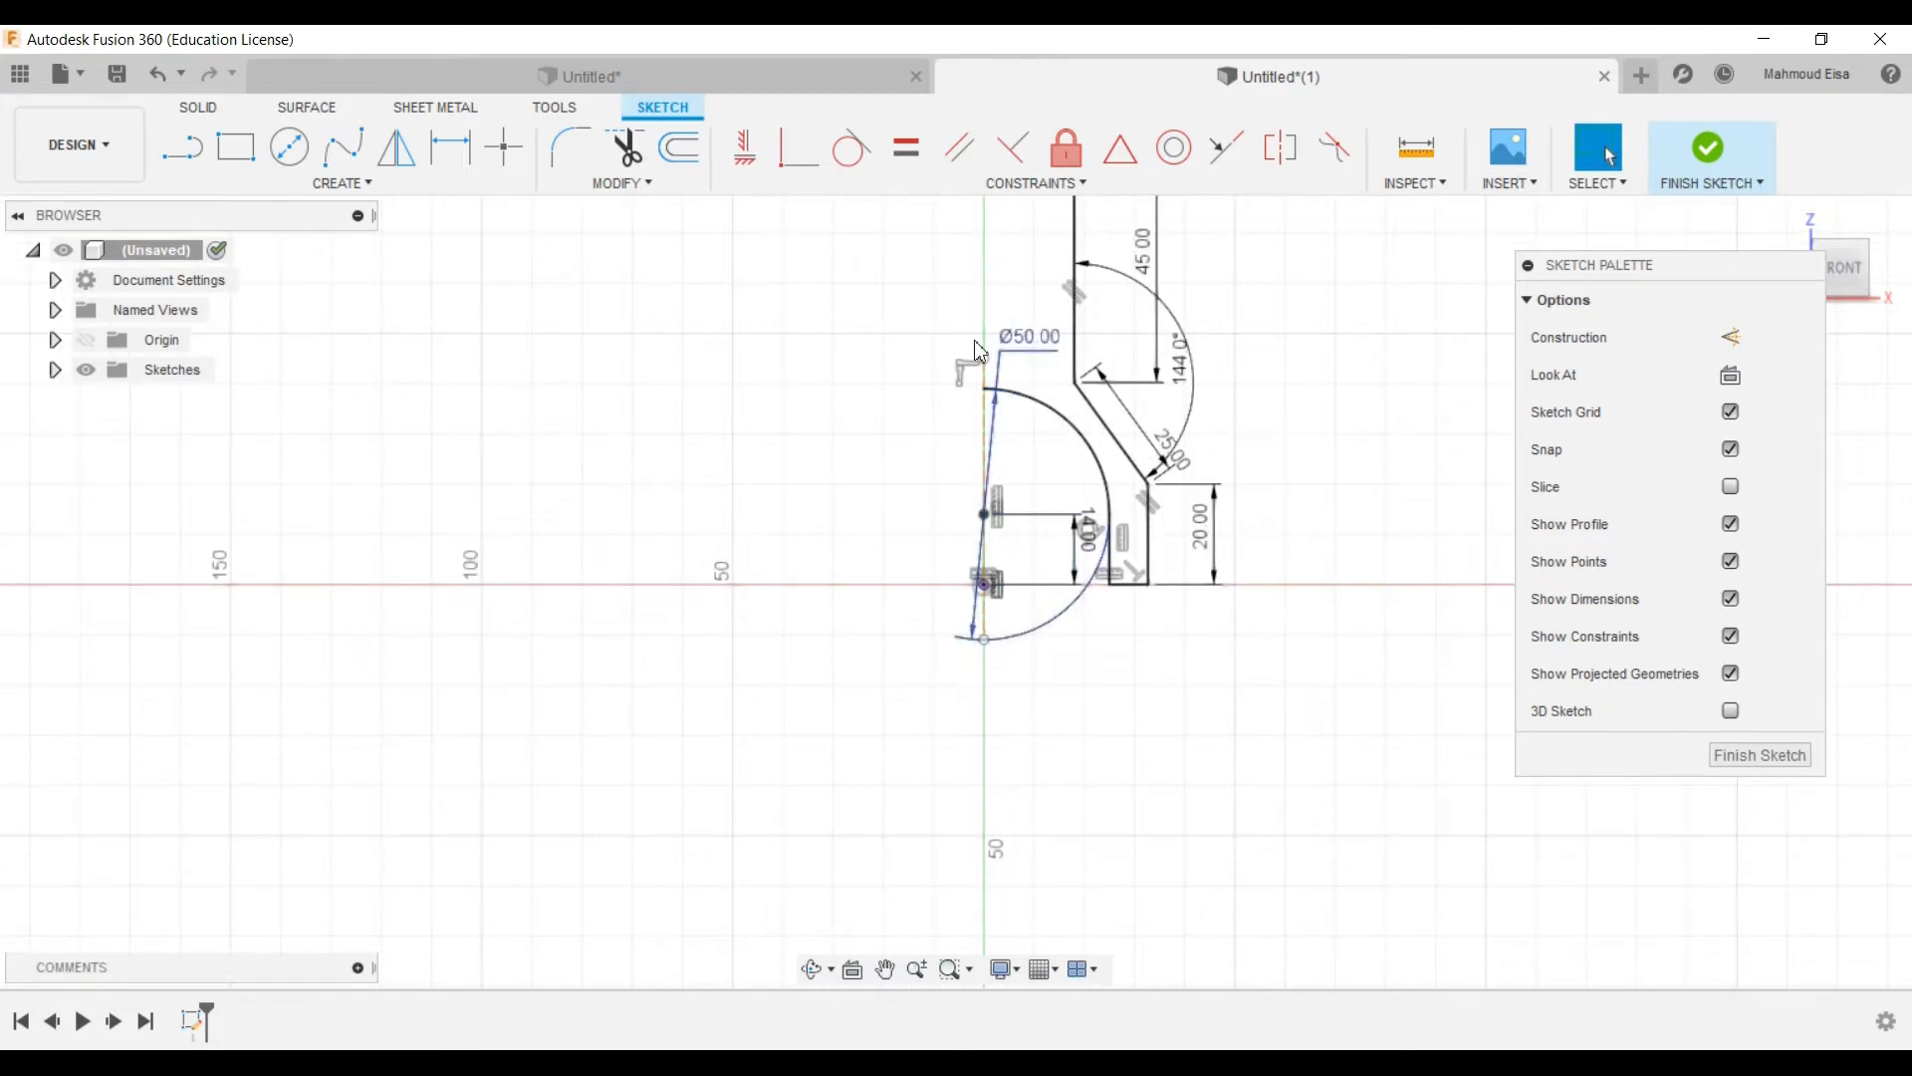
scroll(1084, 598, up, 1)
drag(958, 649, 970, 643)
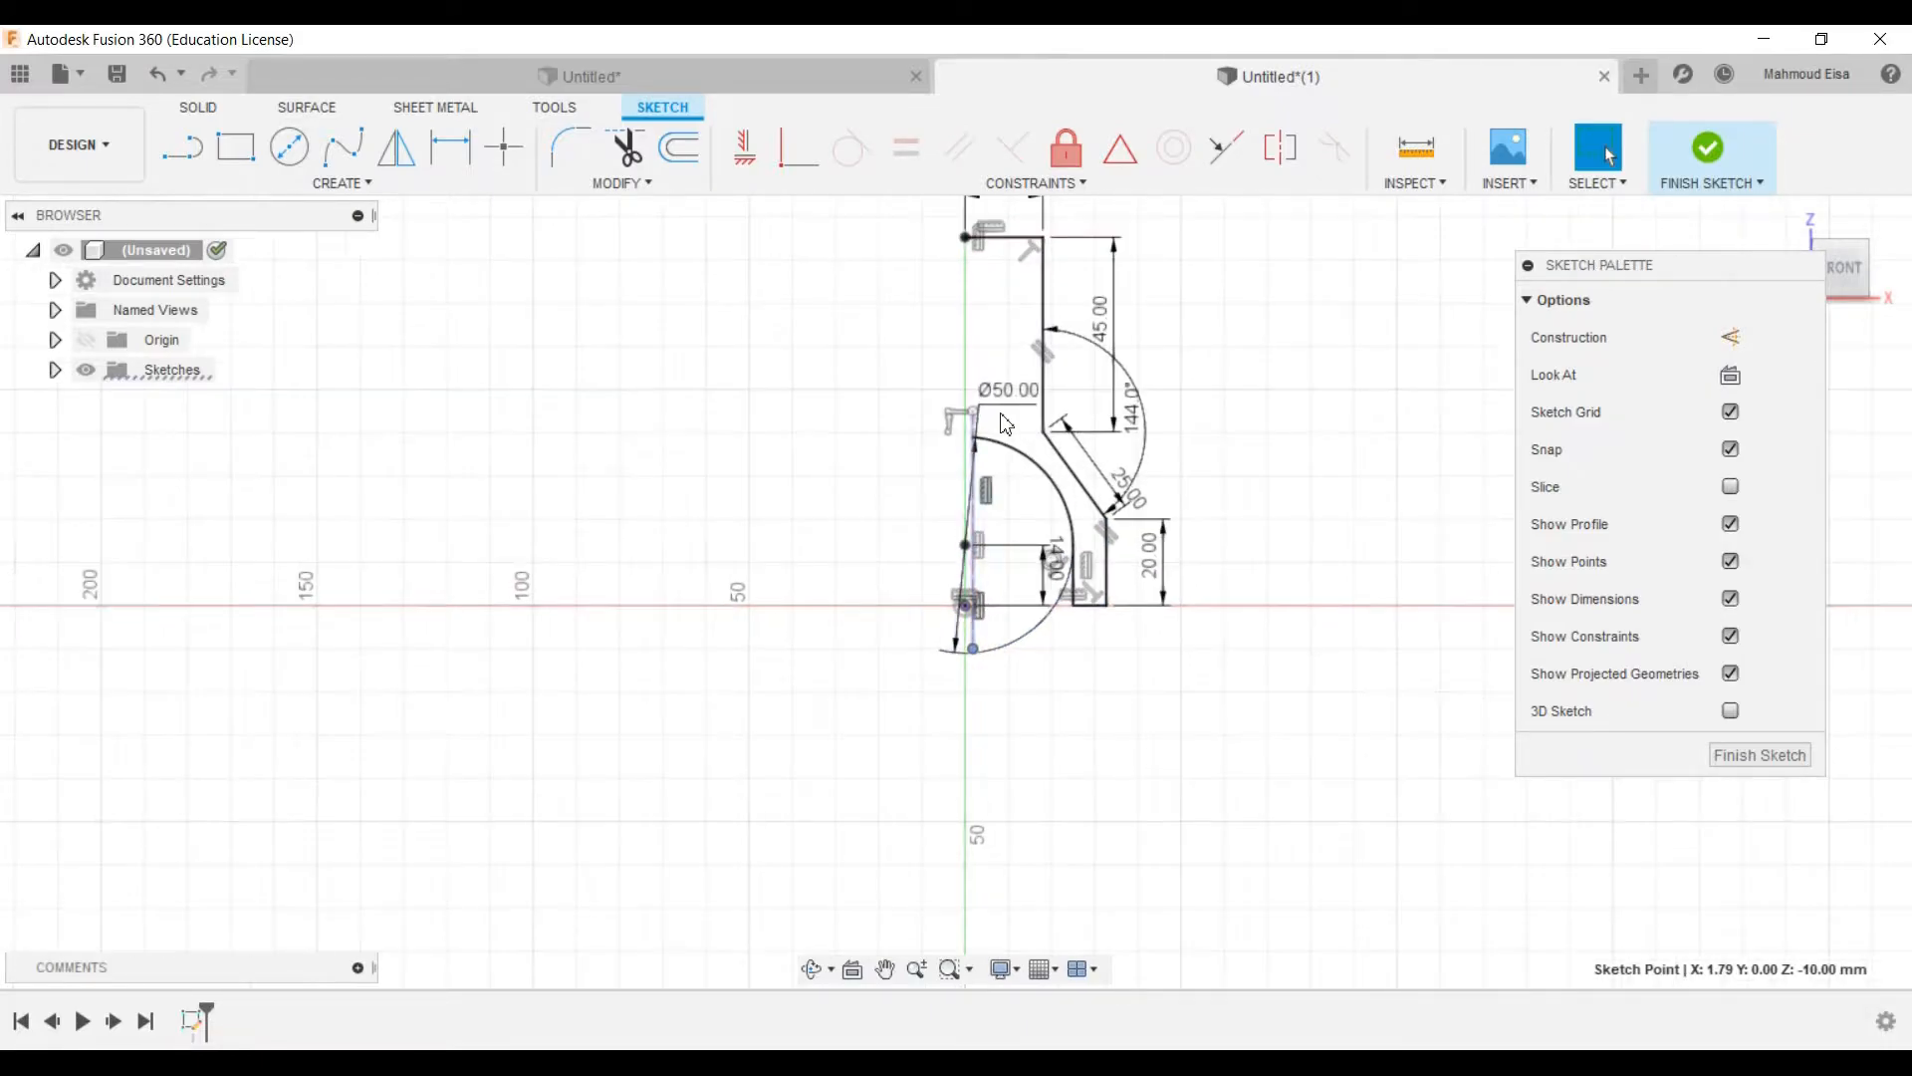
scroll(972, 516, up, 4)
Step: Constrain the lower endpoint of the vertical construction line to be coincident with the origin
click(974, 541)
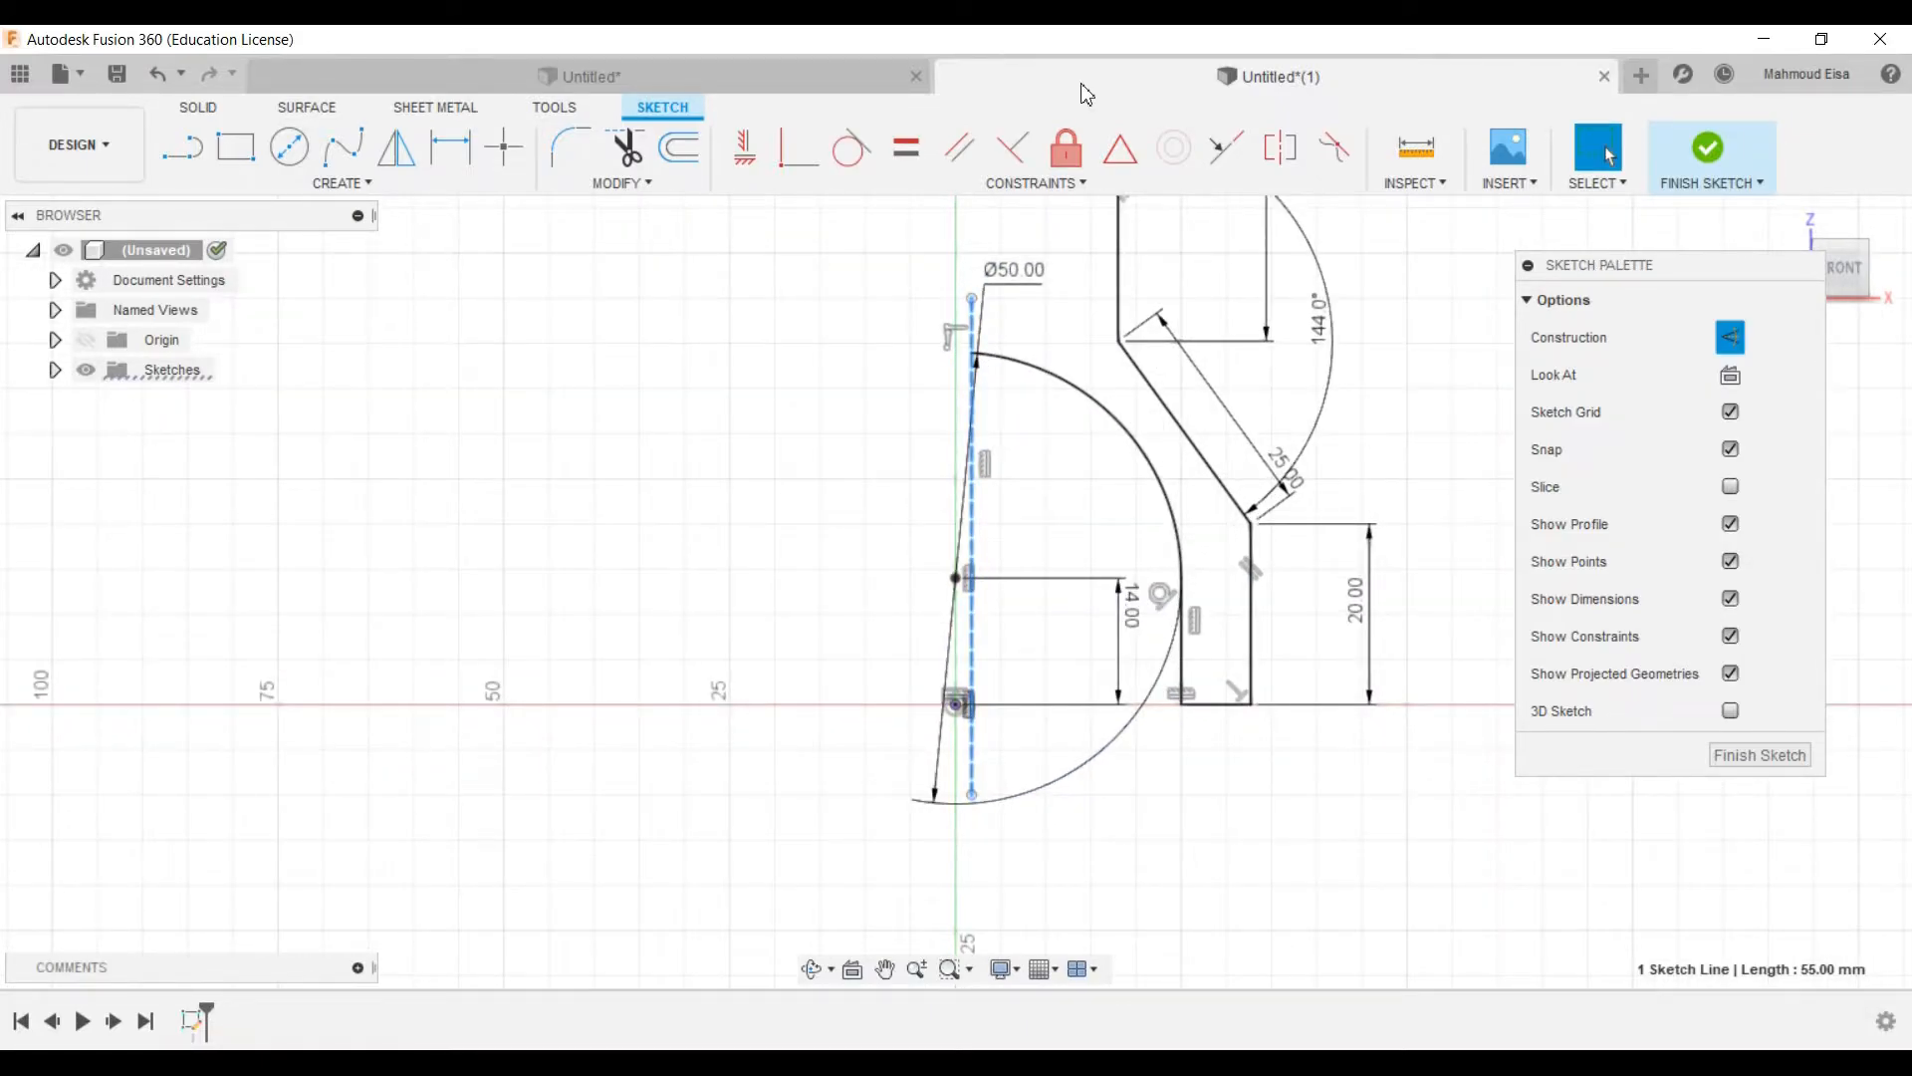
click(780, 149)
click(972, 553)
click(960, 578)
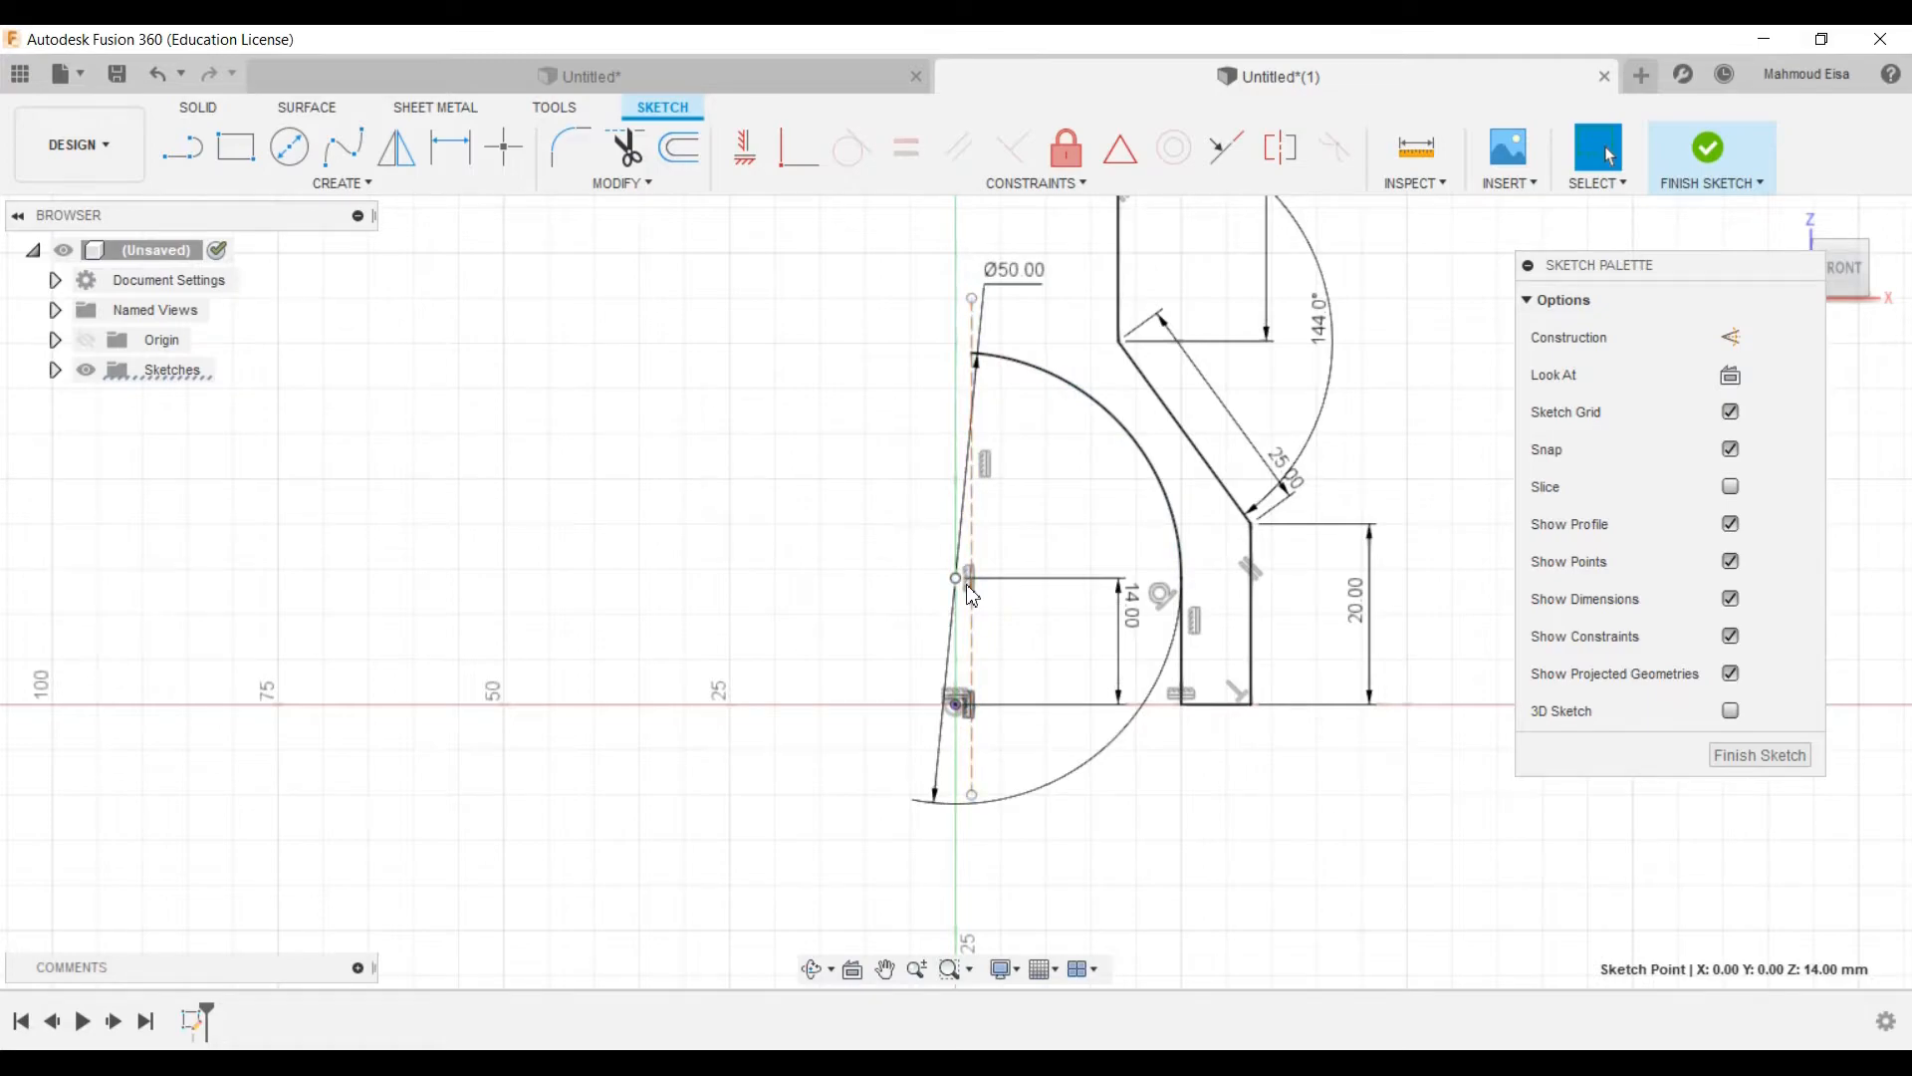
click(959, 707)
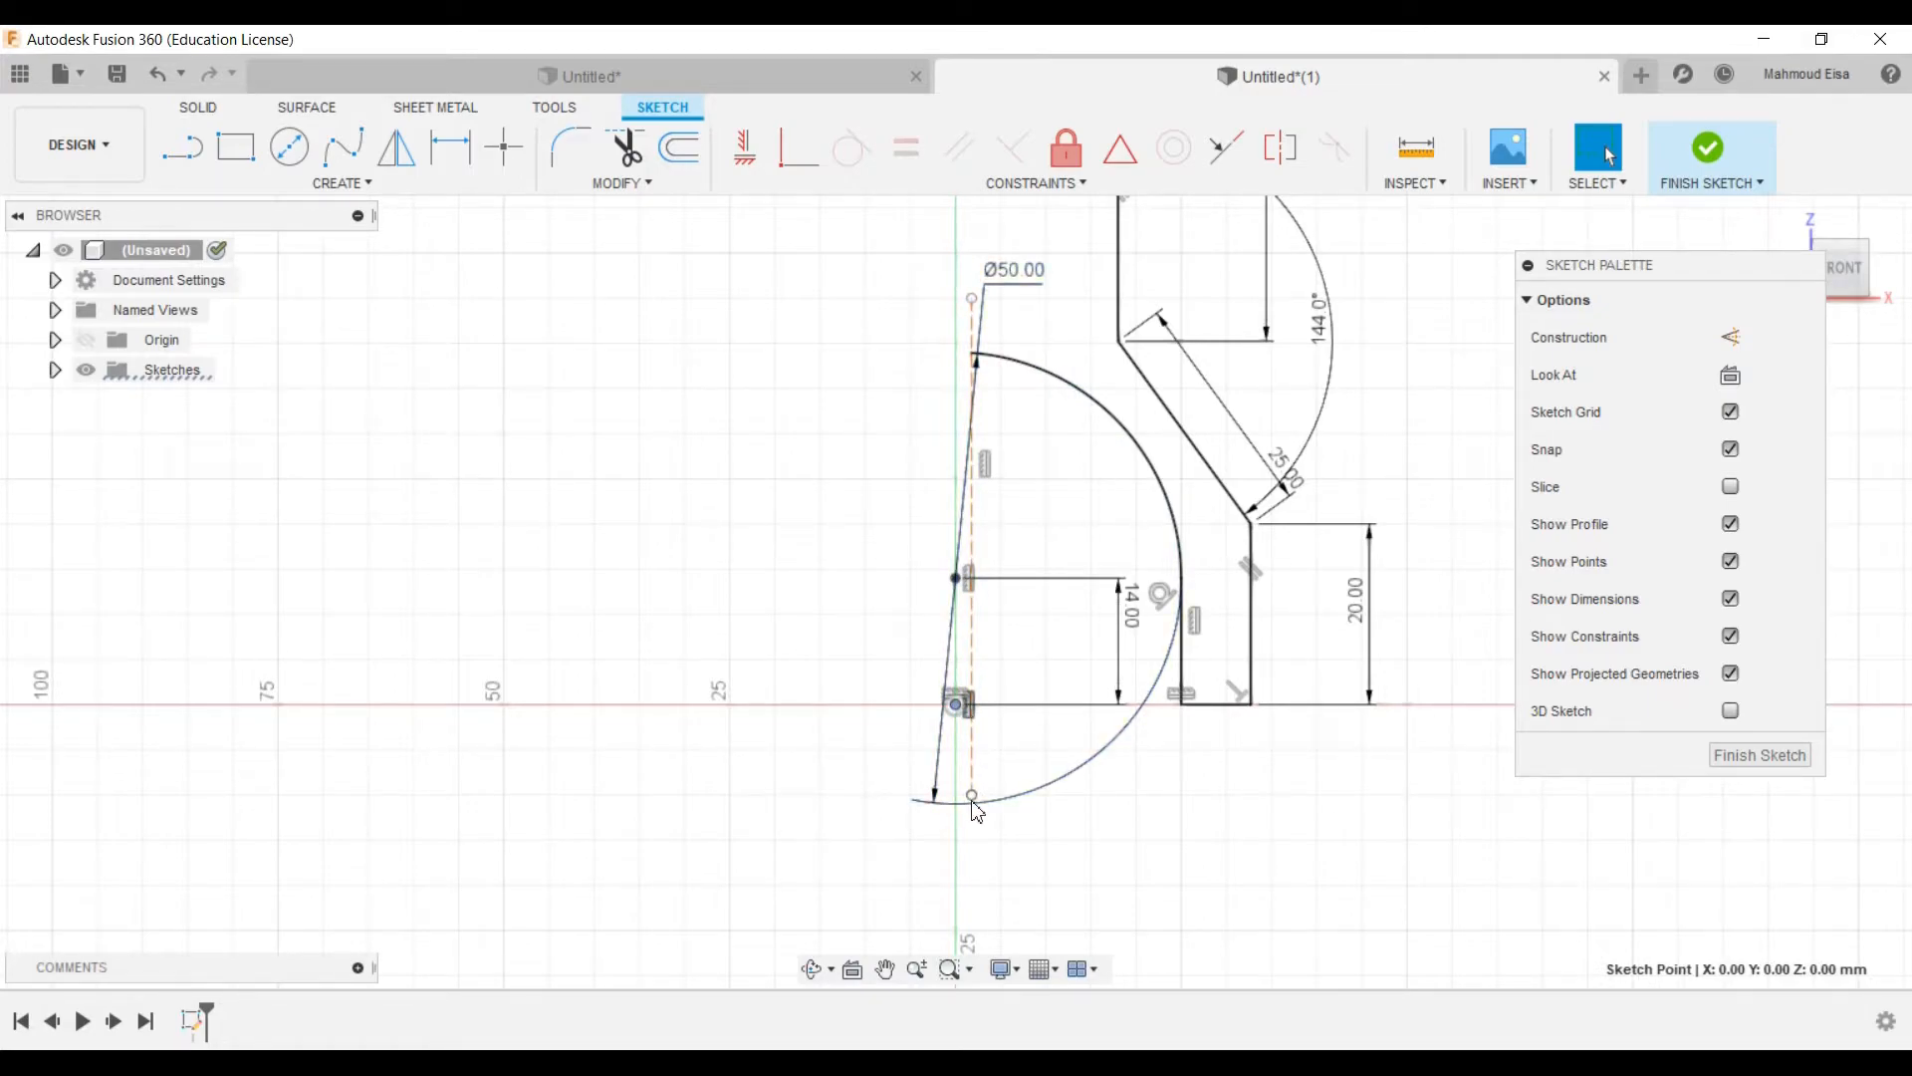
click(782, 159)
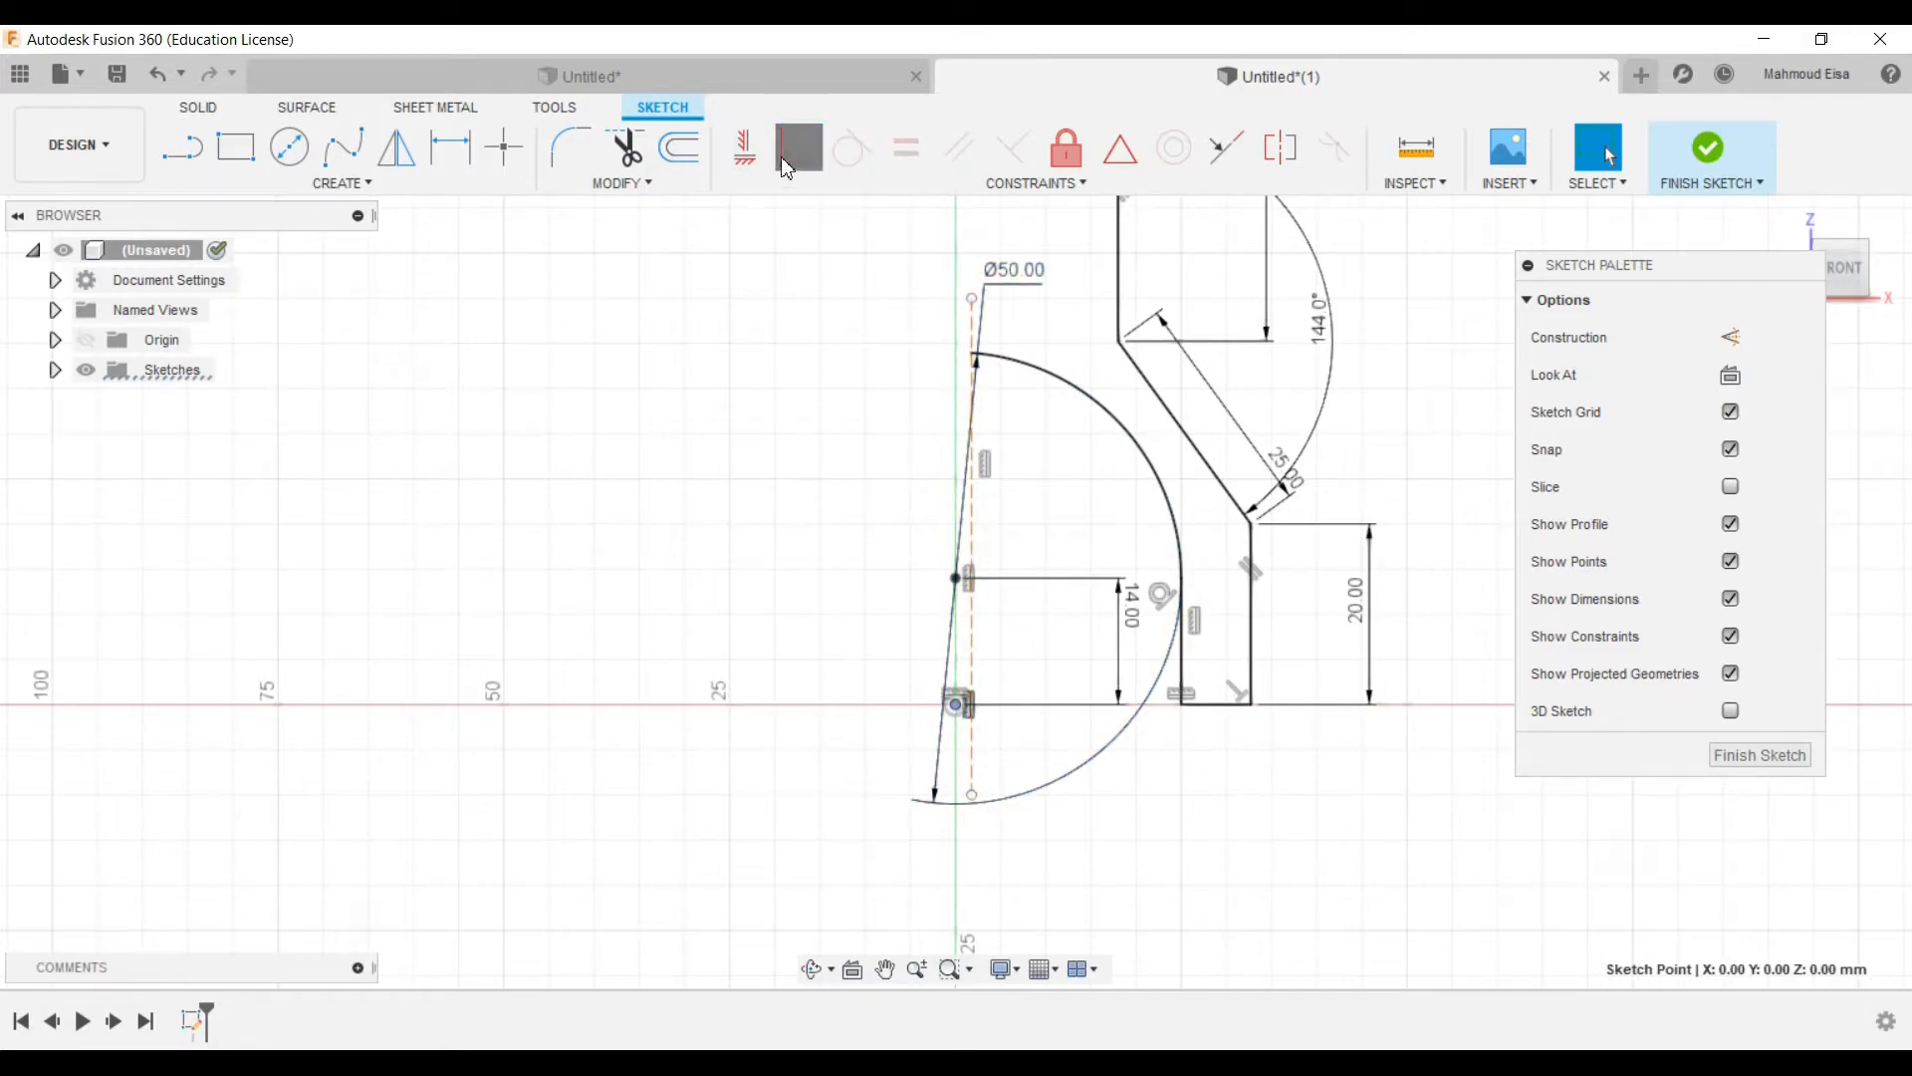
click(970, 796)
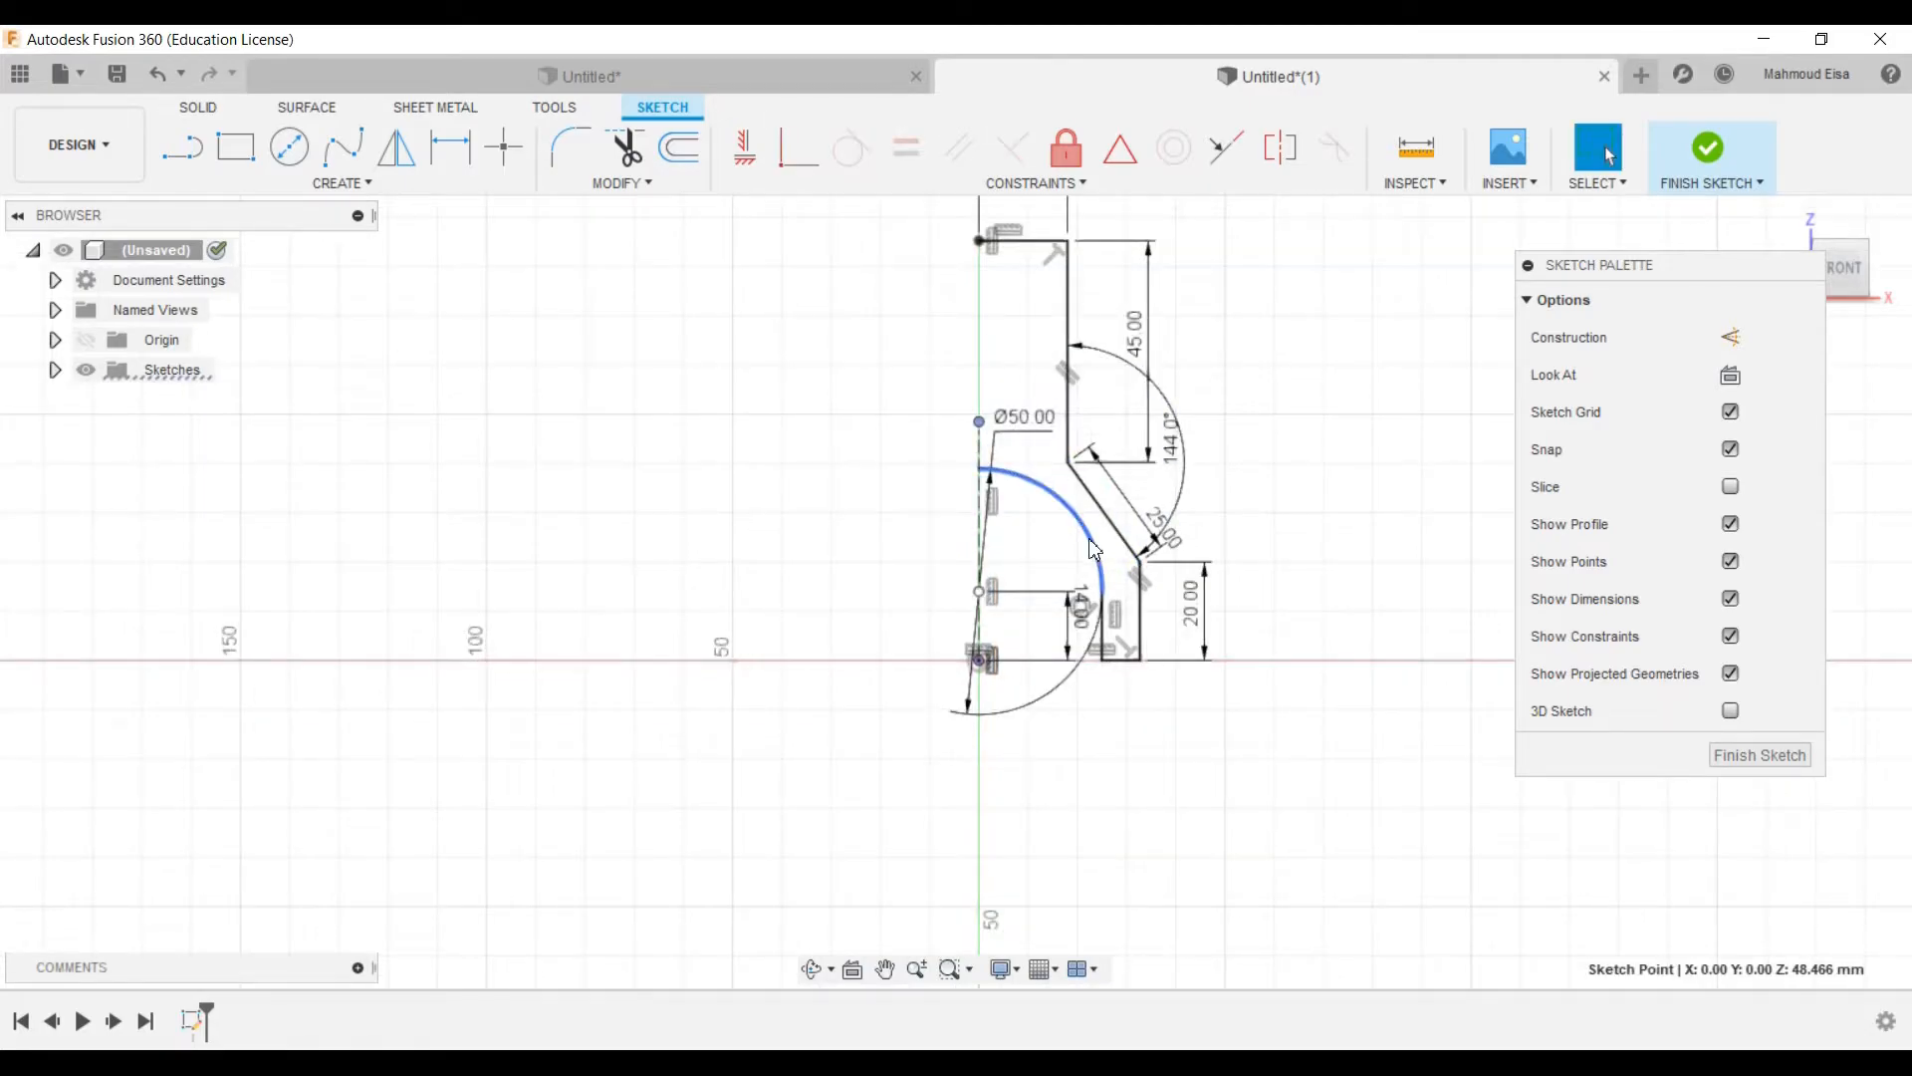
Step: Set up a sketch Mirror with the whole half profile as its objects, excluding the vertical construction line
click(1095, 548)
click(396, 147)
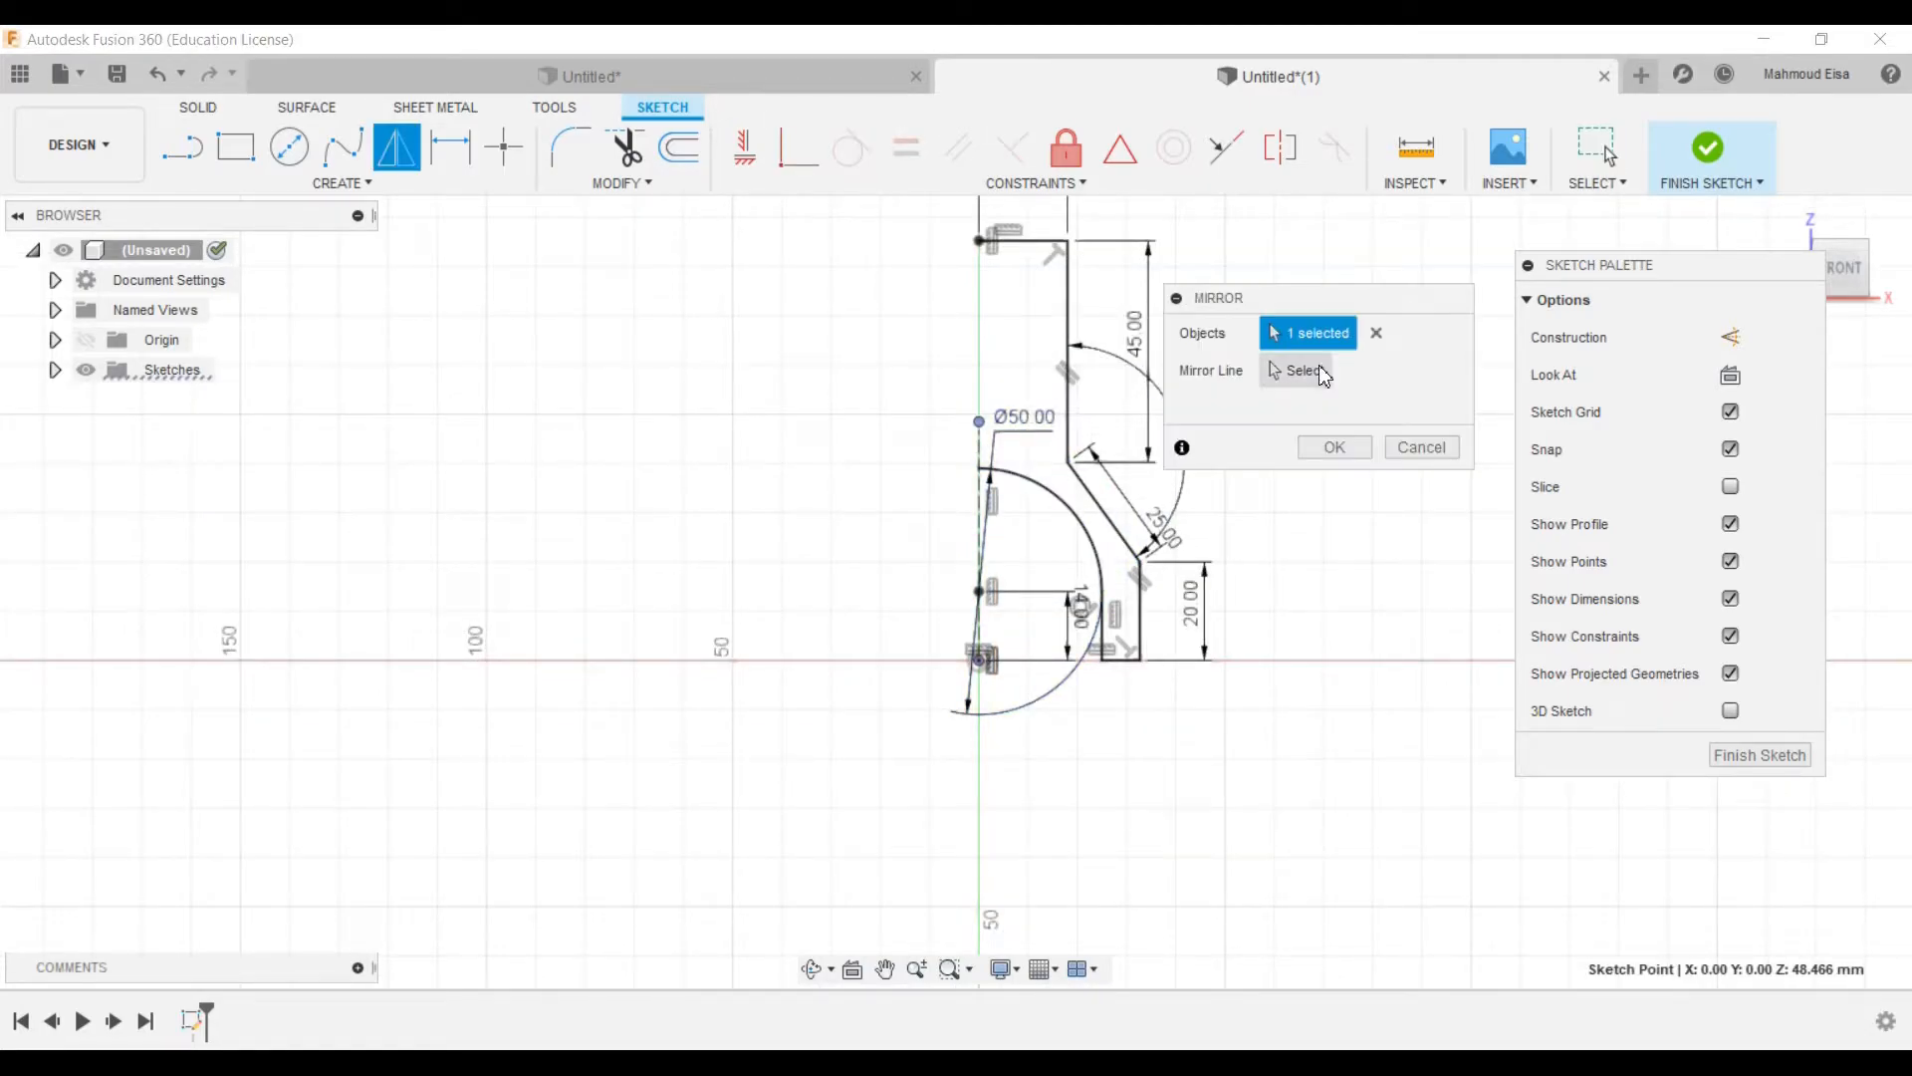
click(1375, 335)
drag(1375, 300, 1434, 281)
mouse_move(924, 225)
mouse_down()
mouse_move(1155, 468)
mouse_move(1195, 737)
mouse_up()
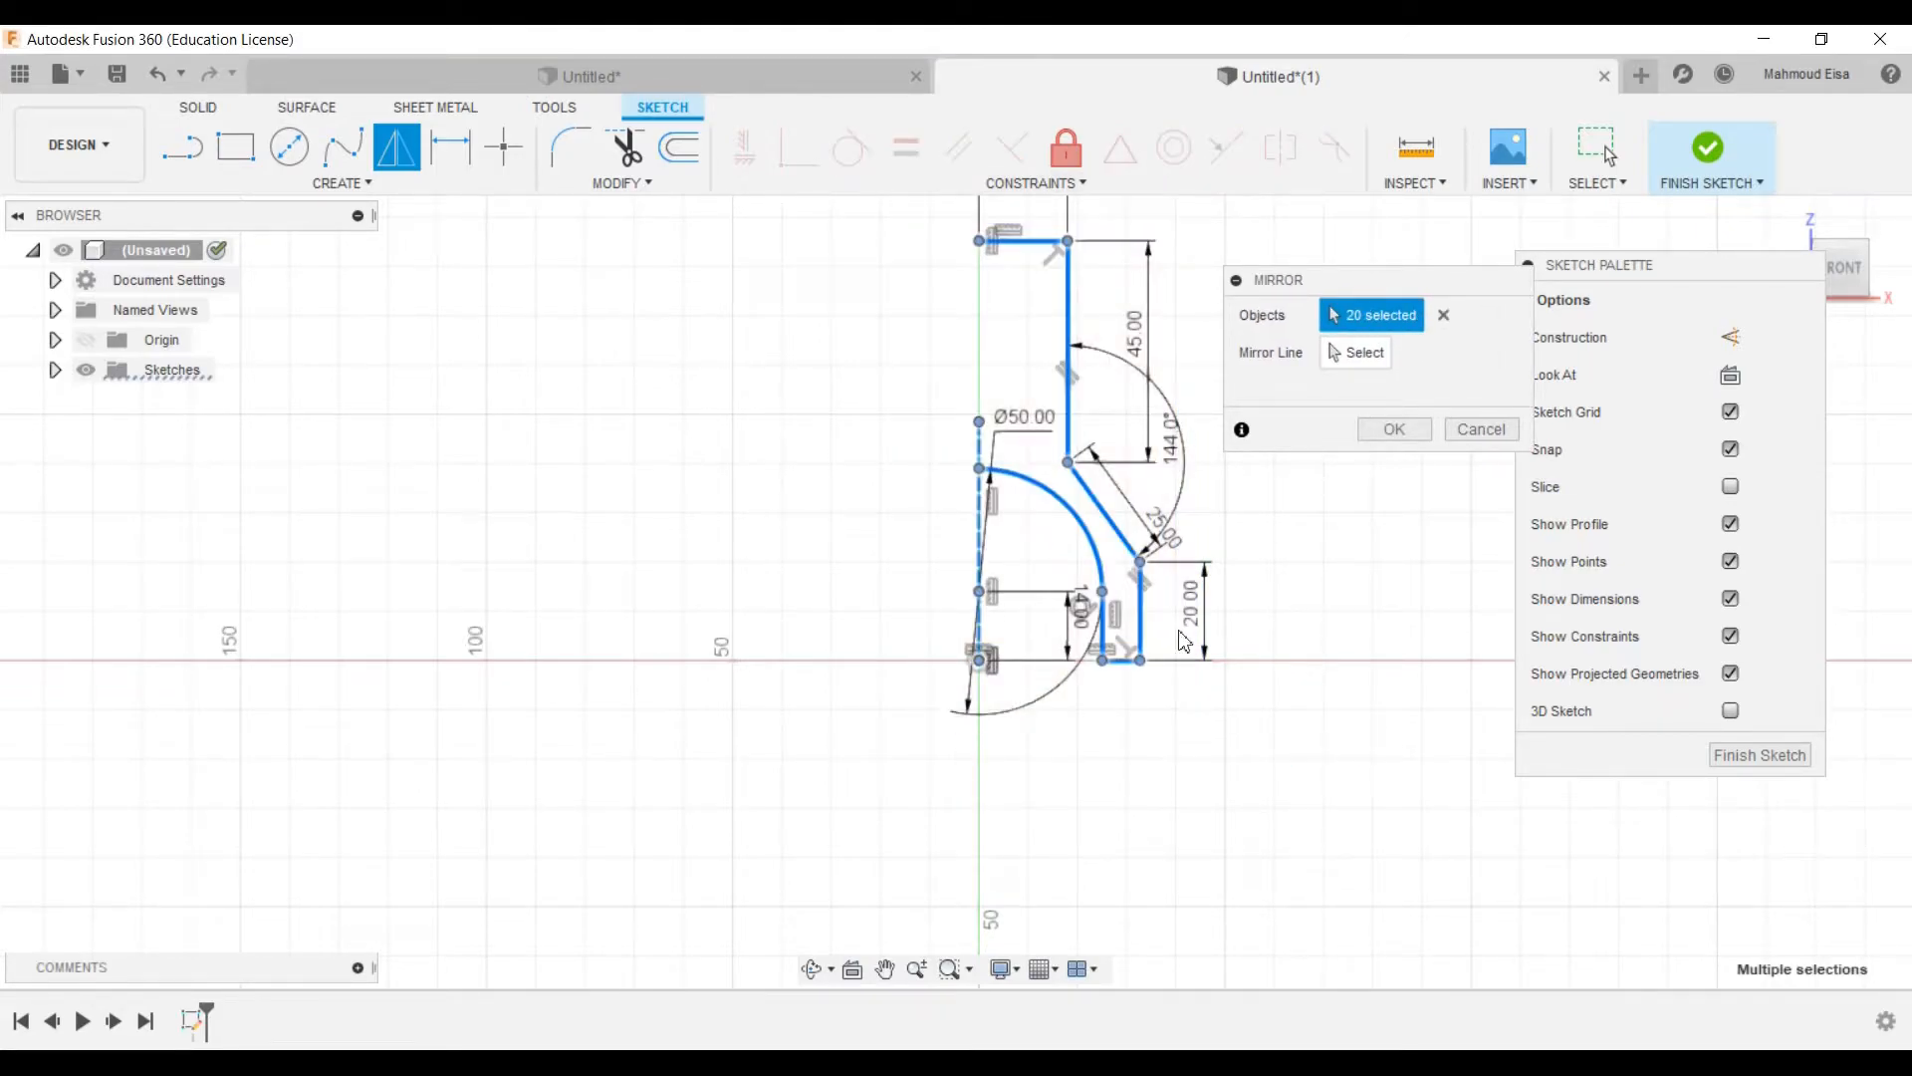
click(1362, 354)
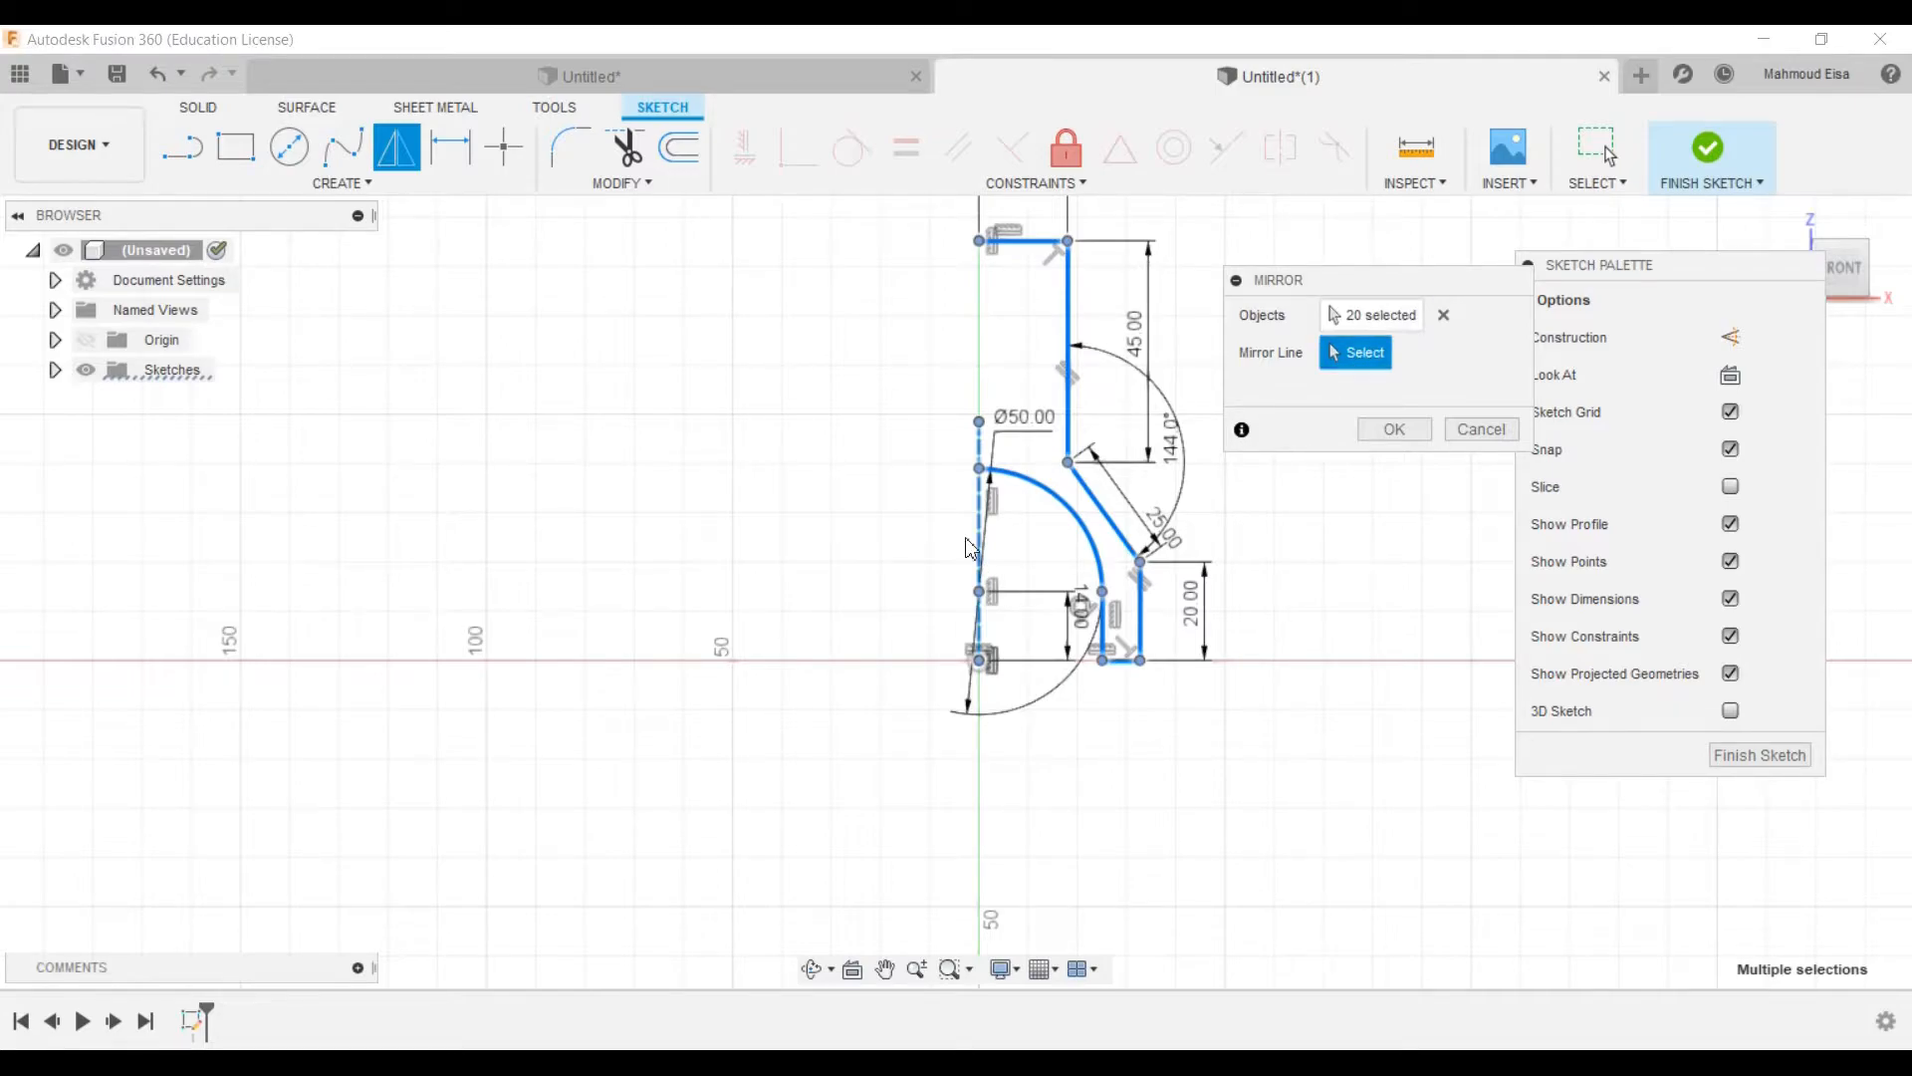
click(1389, 327)
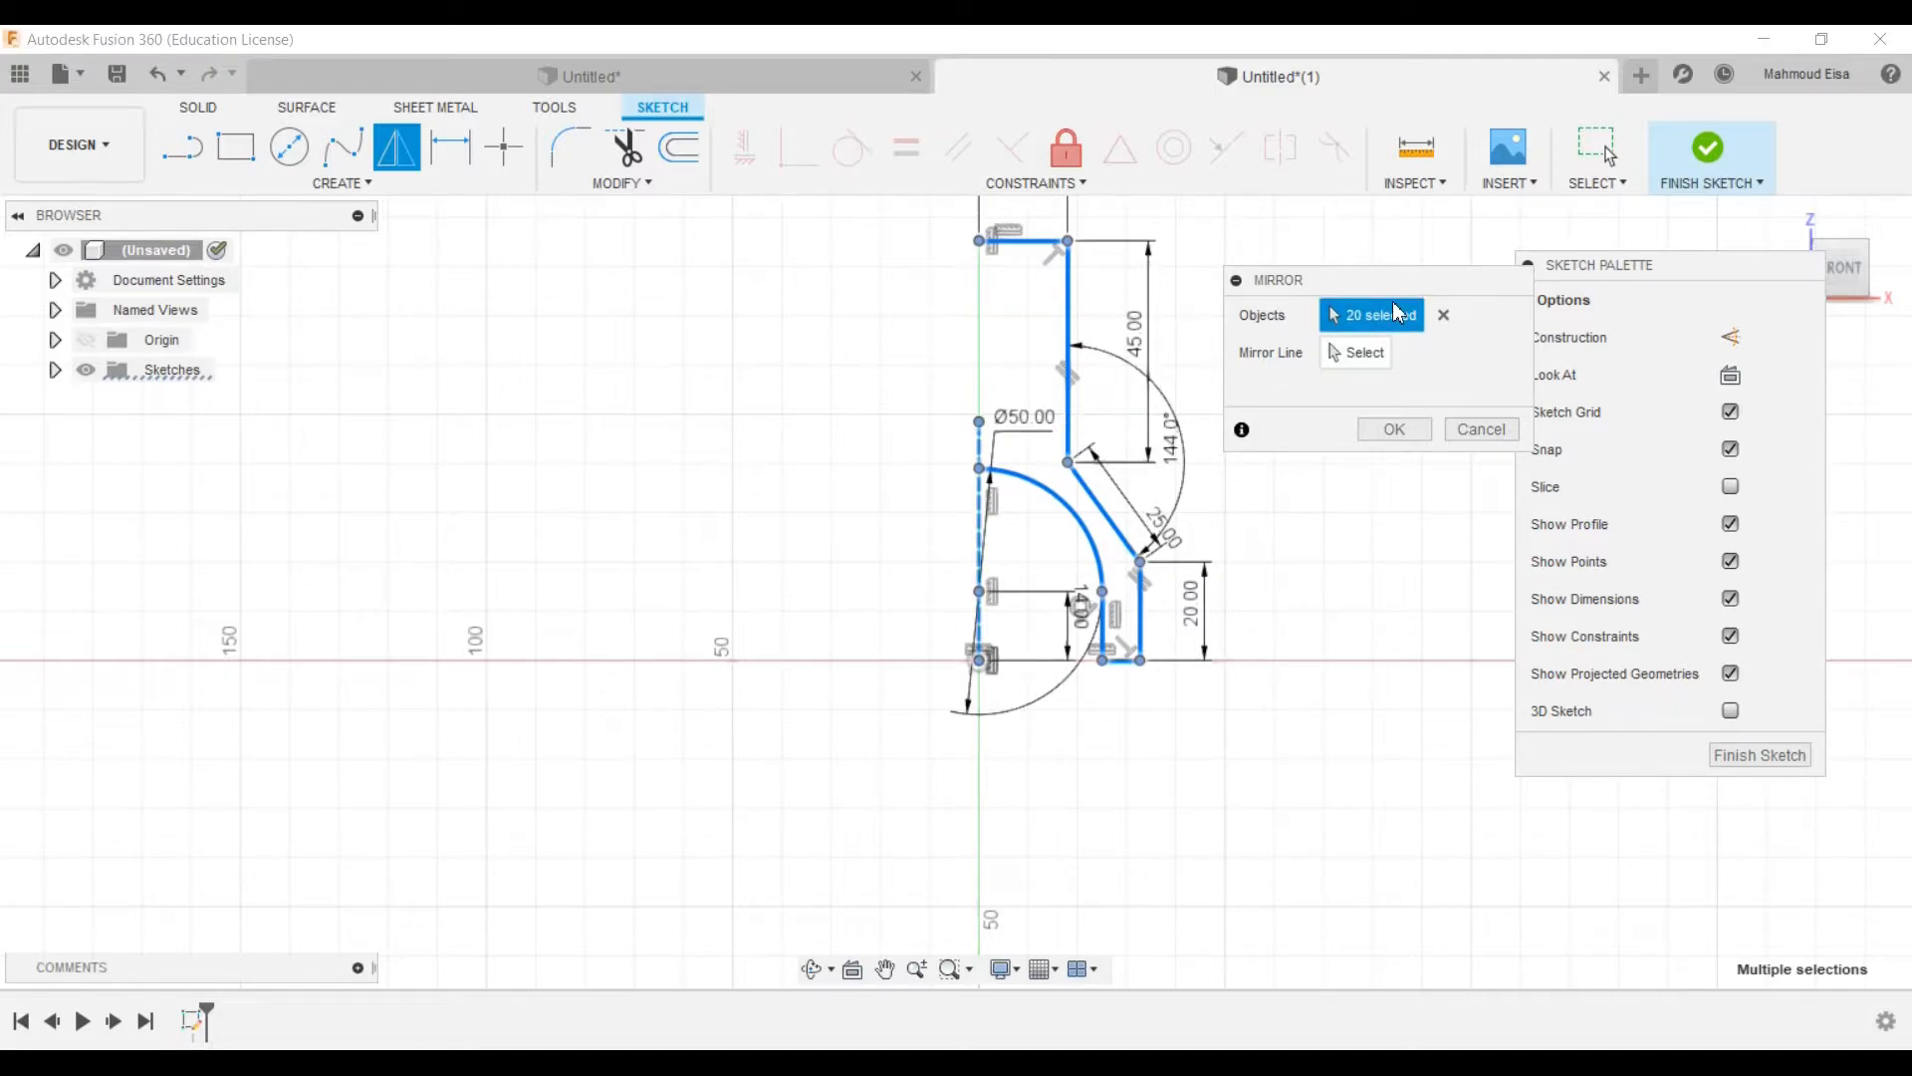
click(982, 499)
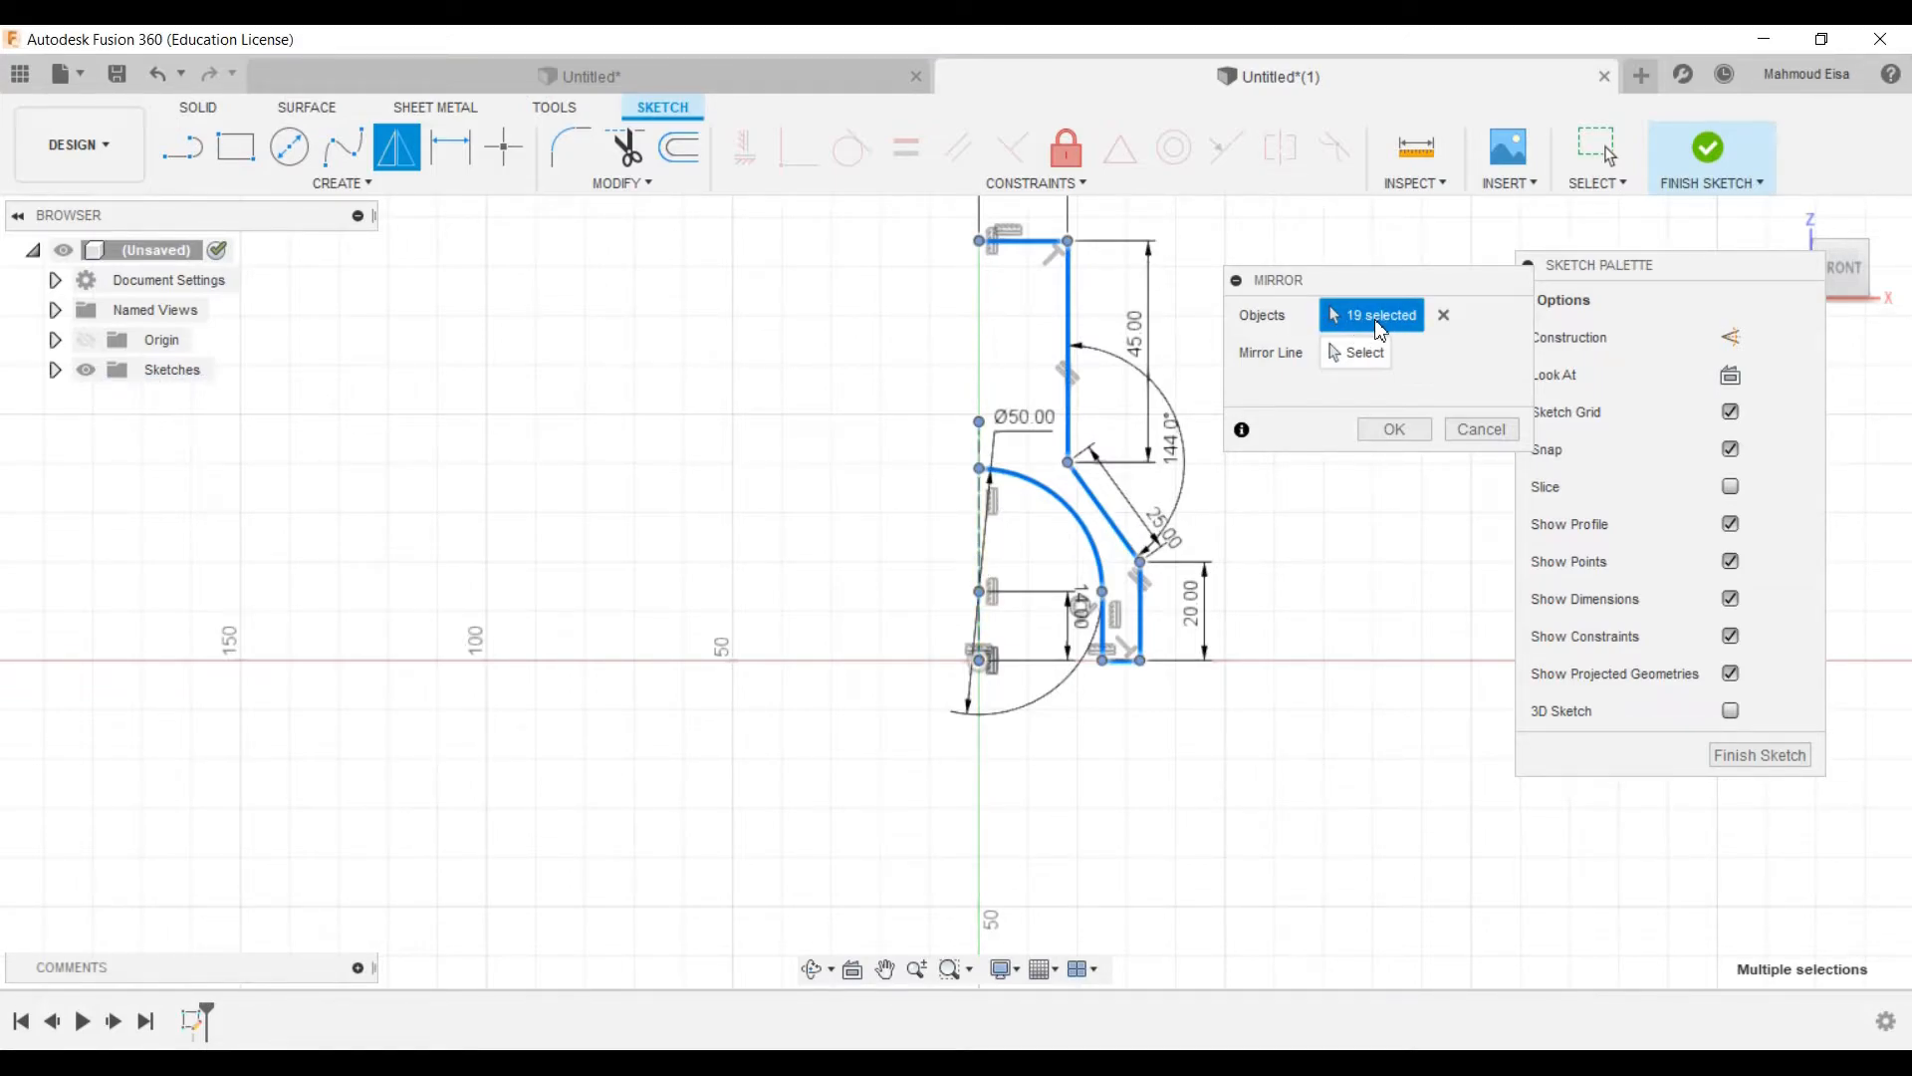
Step: Add the vertical construction line to the mirror objects and remove it from them again
click(1378, 350)
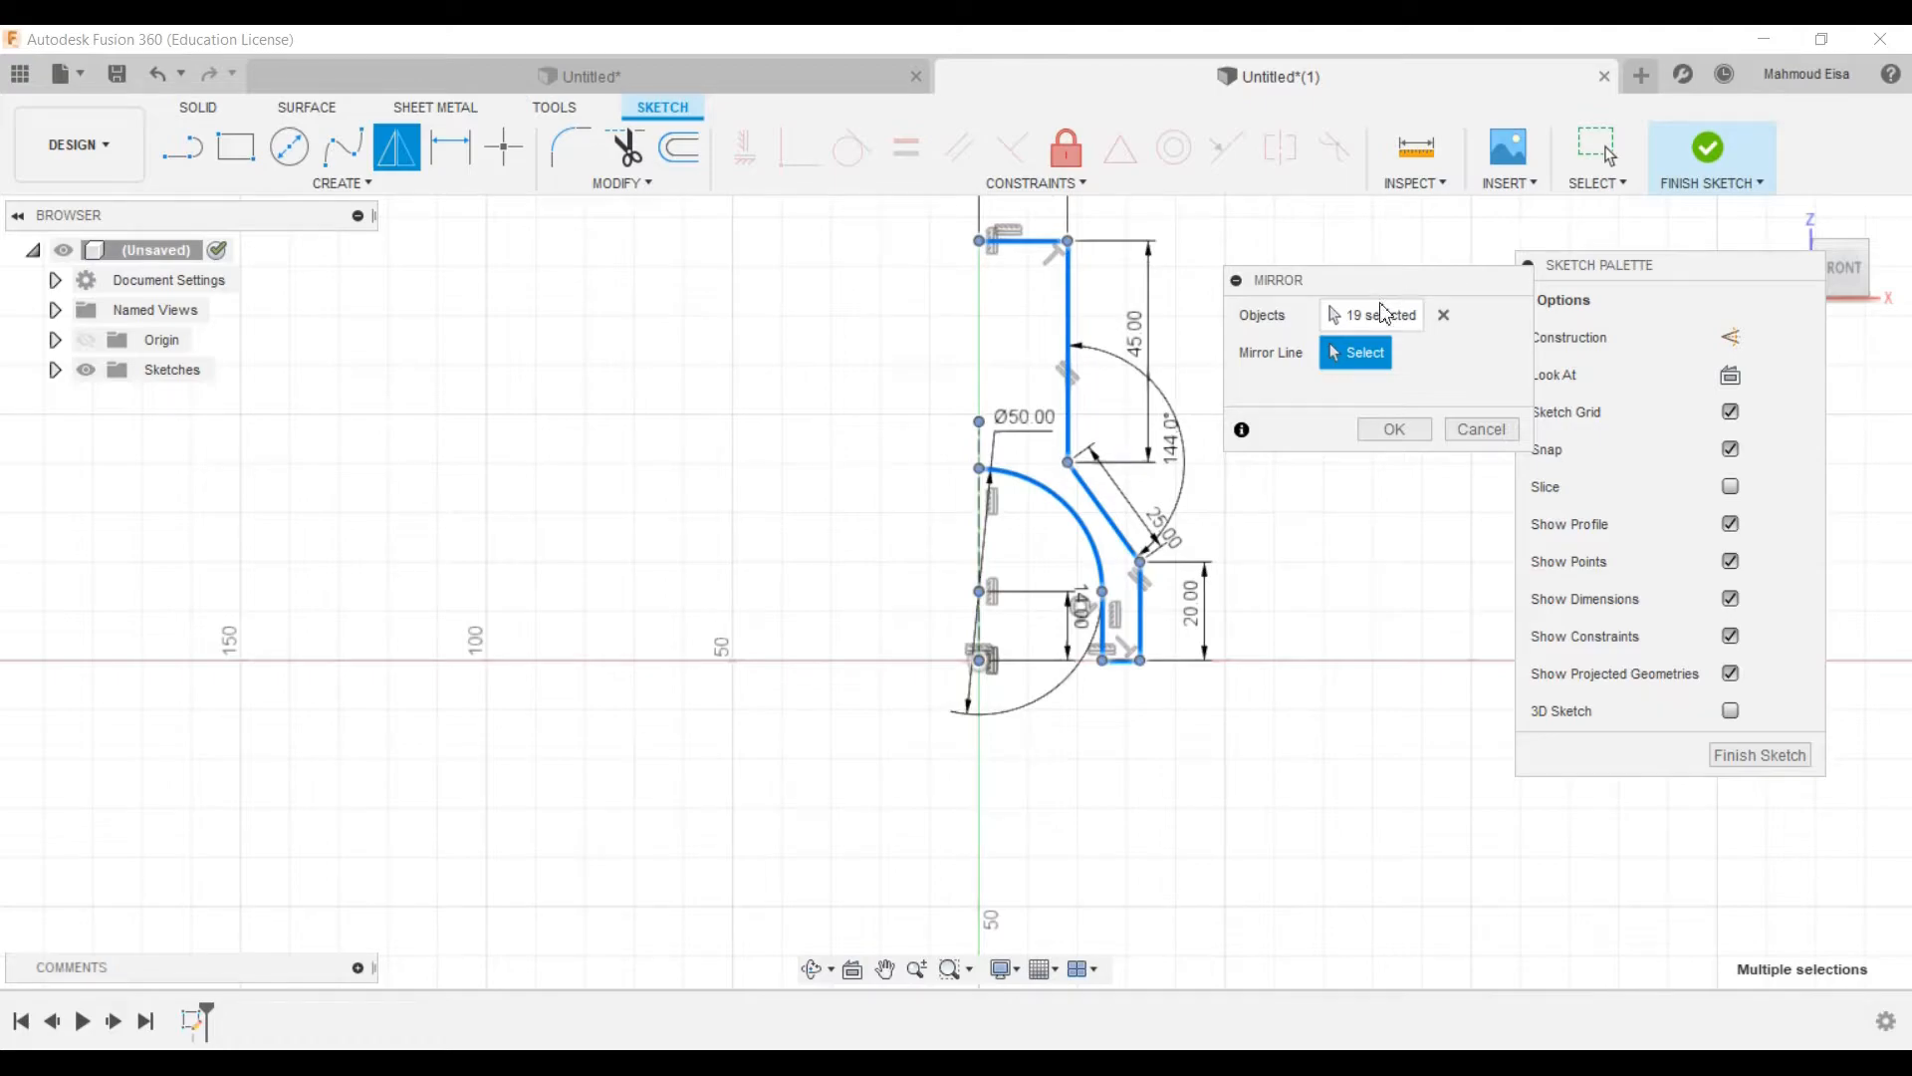
click(1382, 313)
click(980, 488)
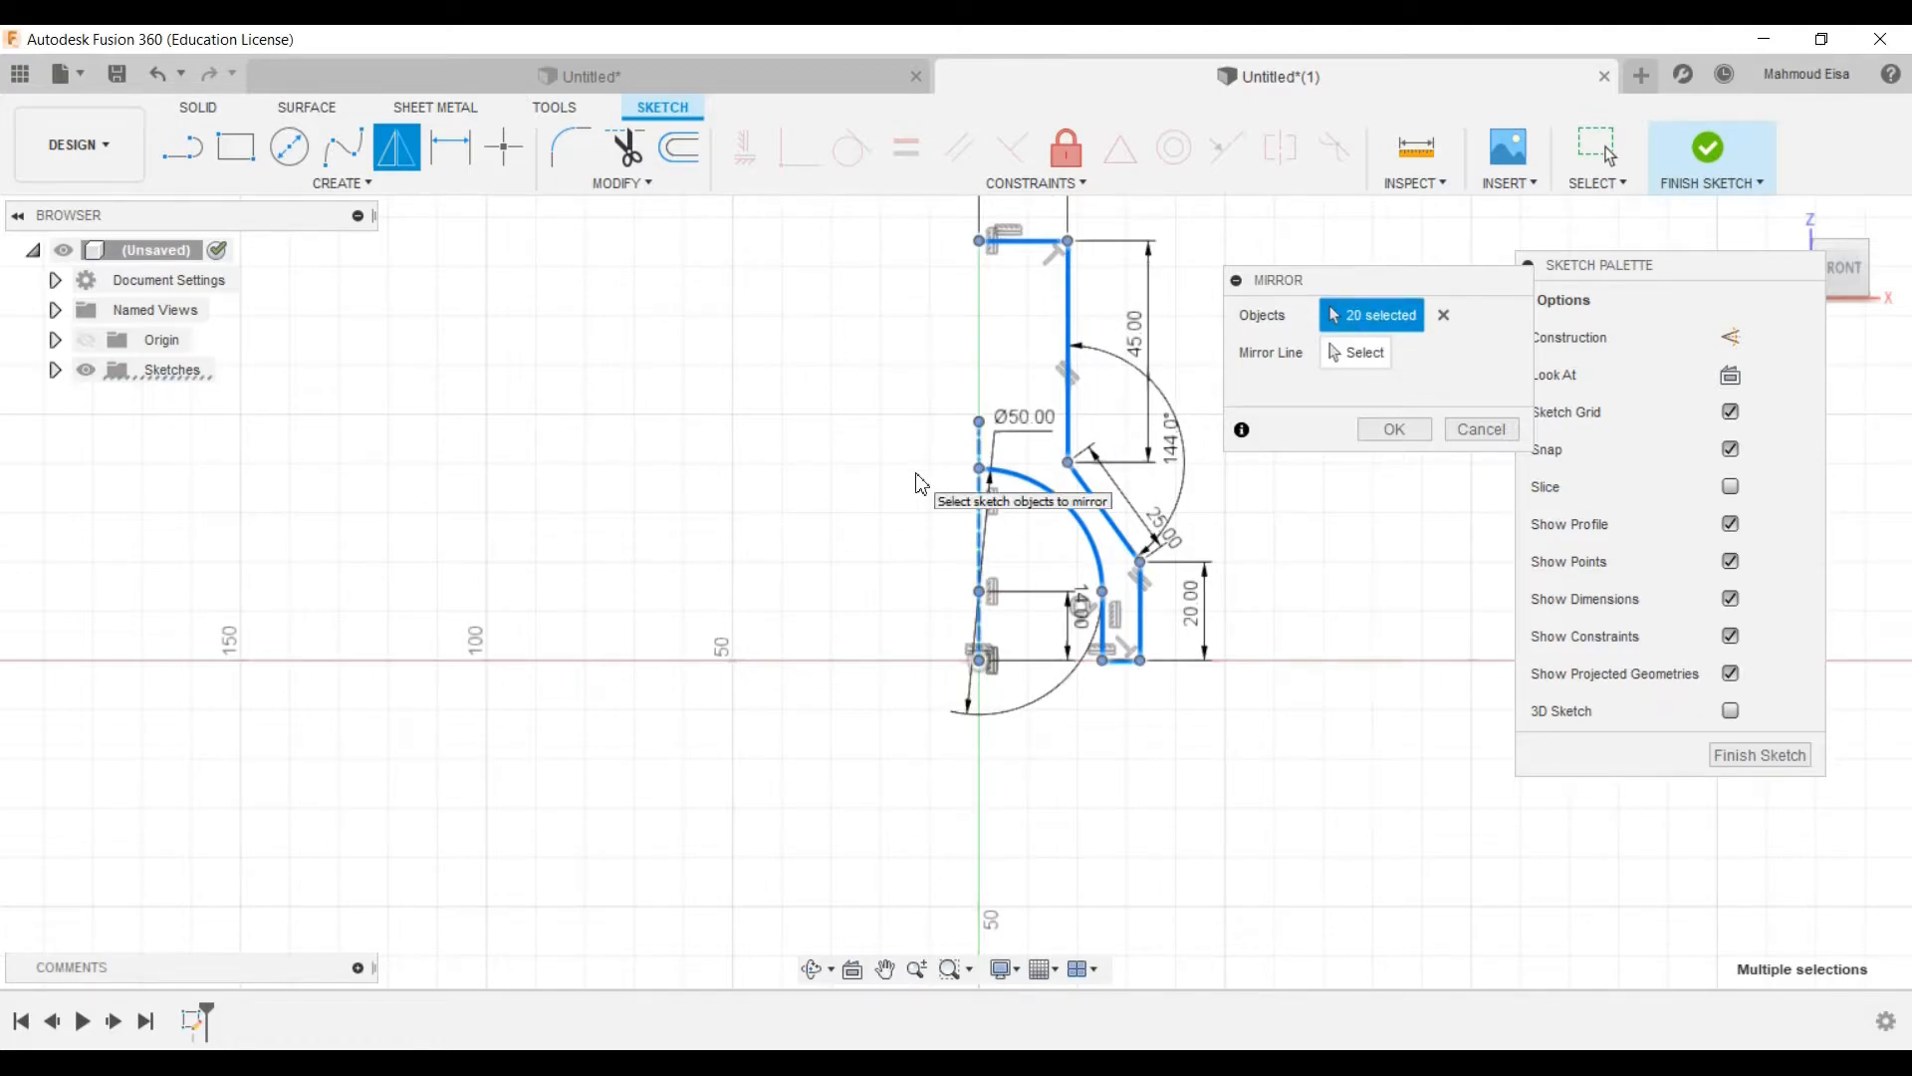
click(980, 453)
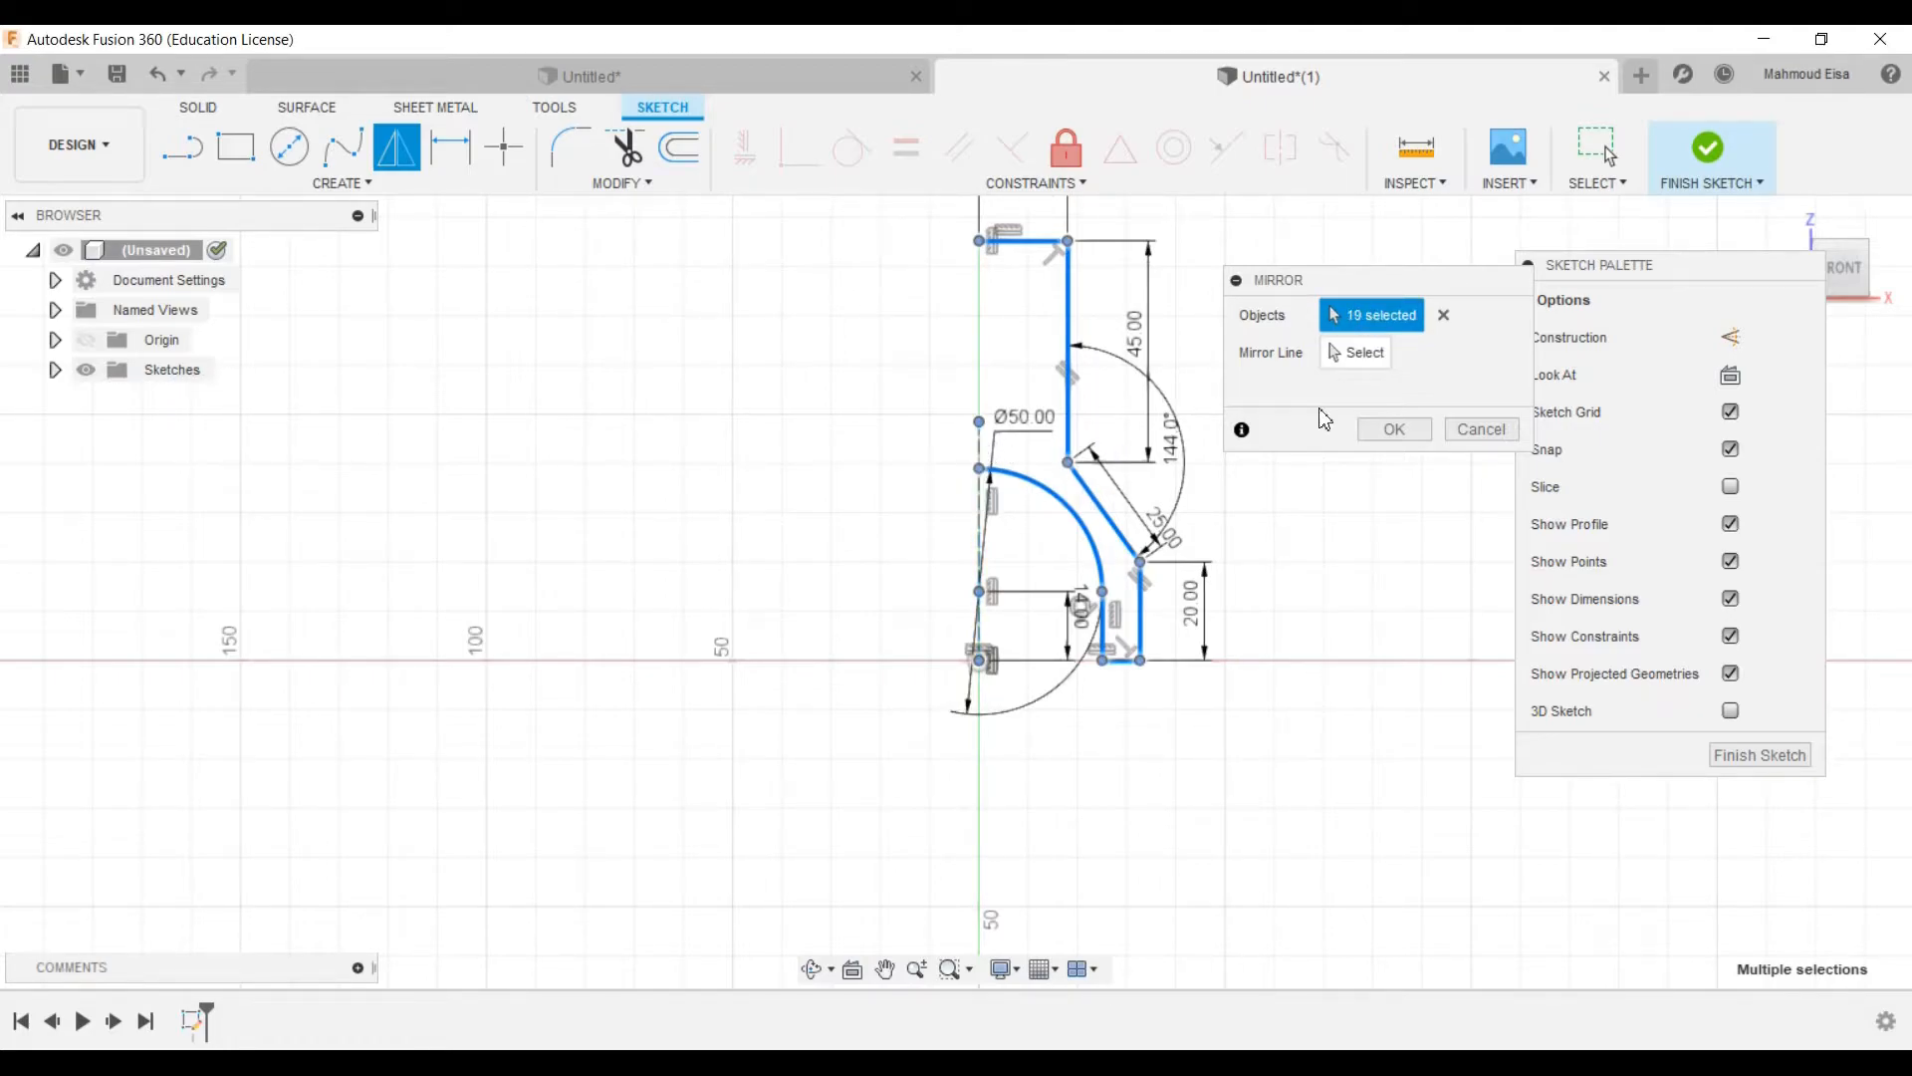
Step: Mirror the selected half profile using the vertical construction line as the mirror line
click(1353, 352)
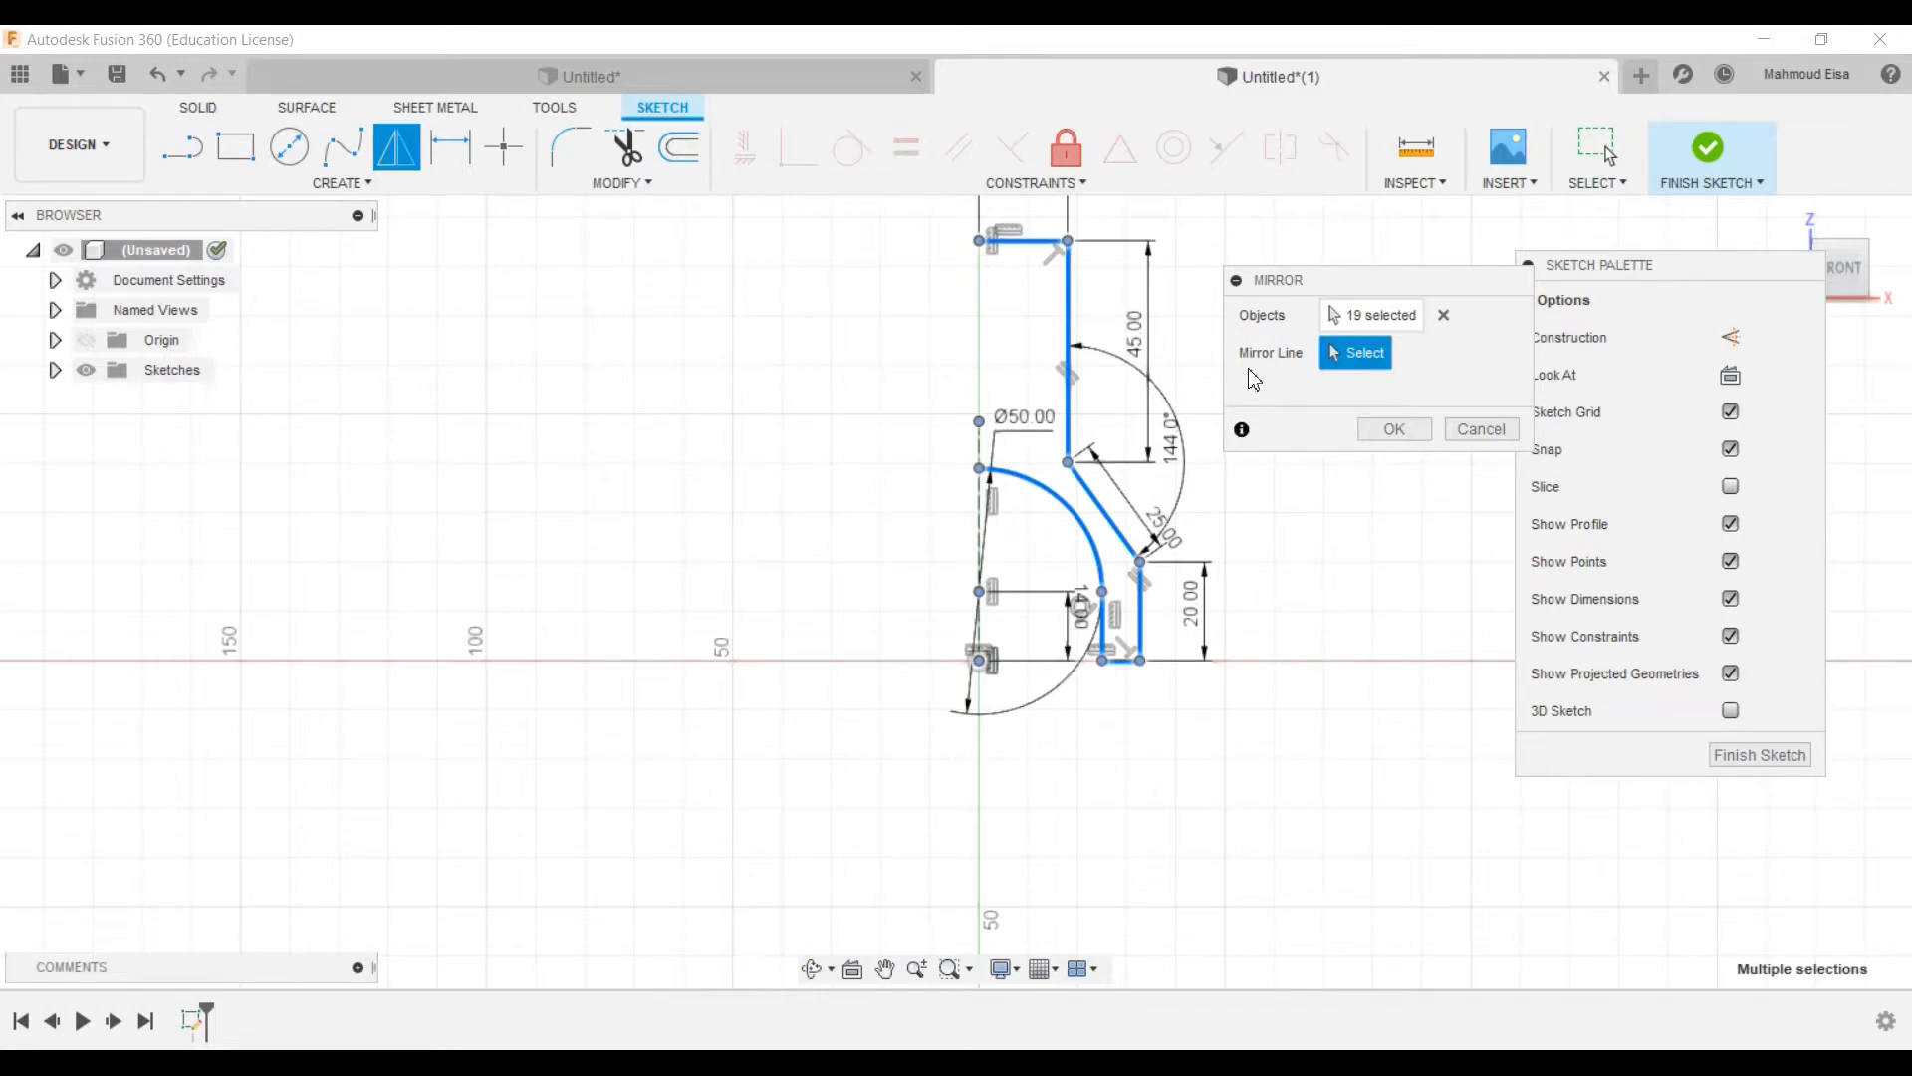
click(980, 498)
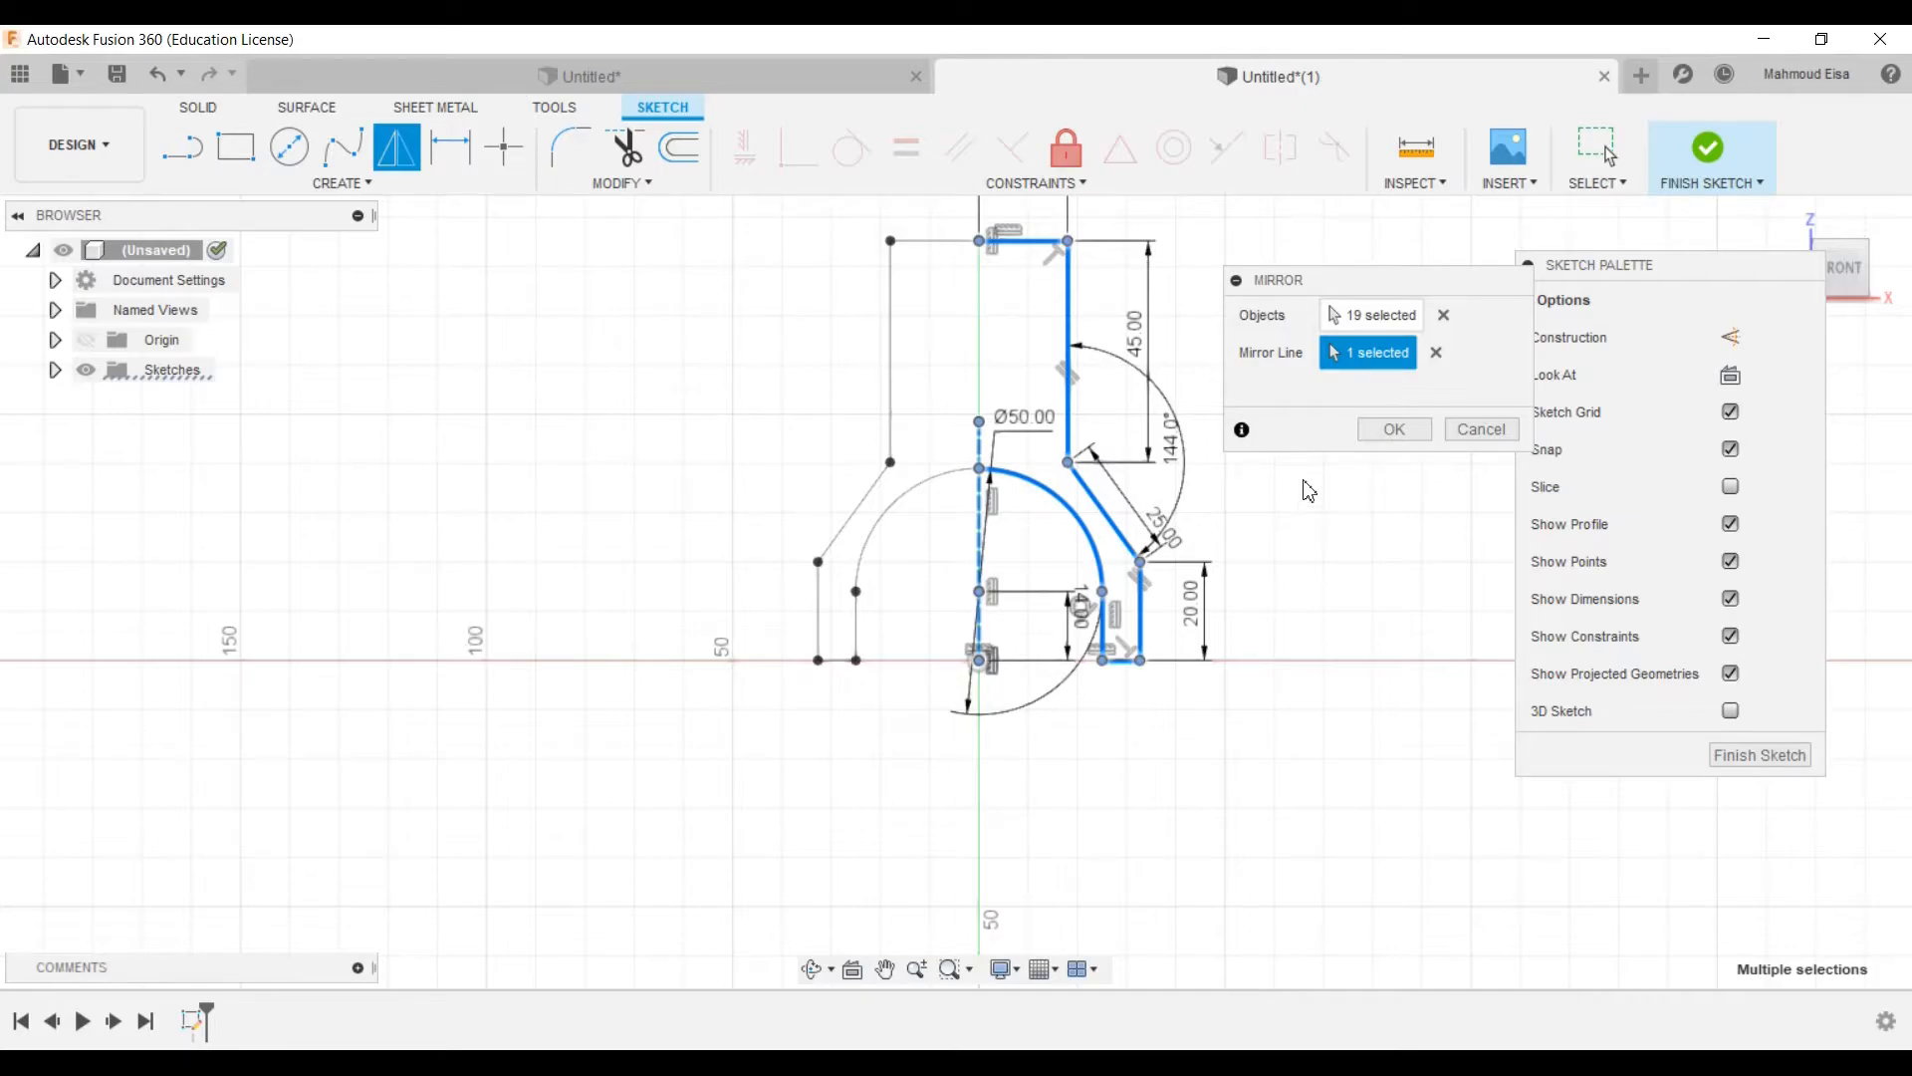
click(1395, 428)
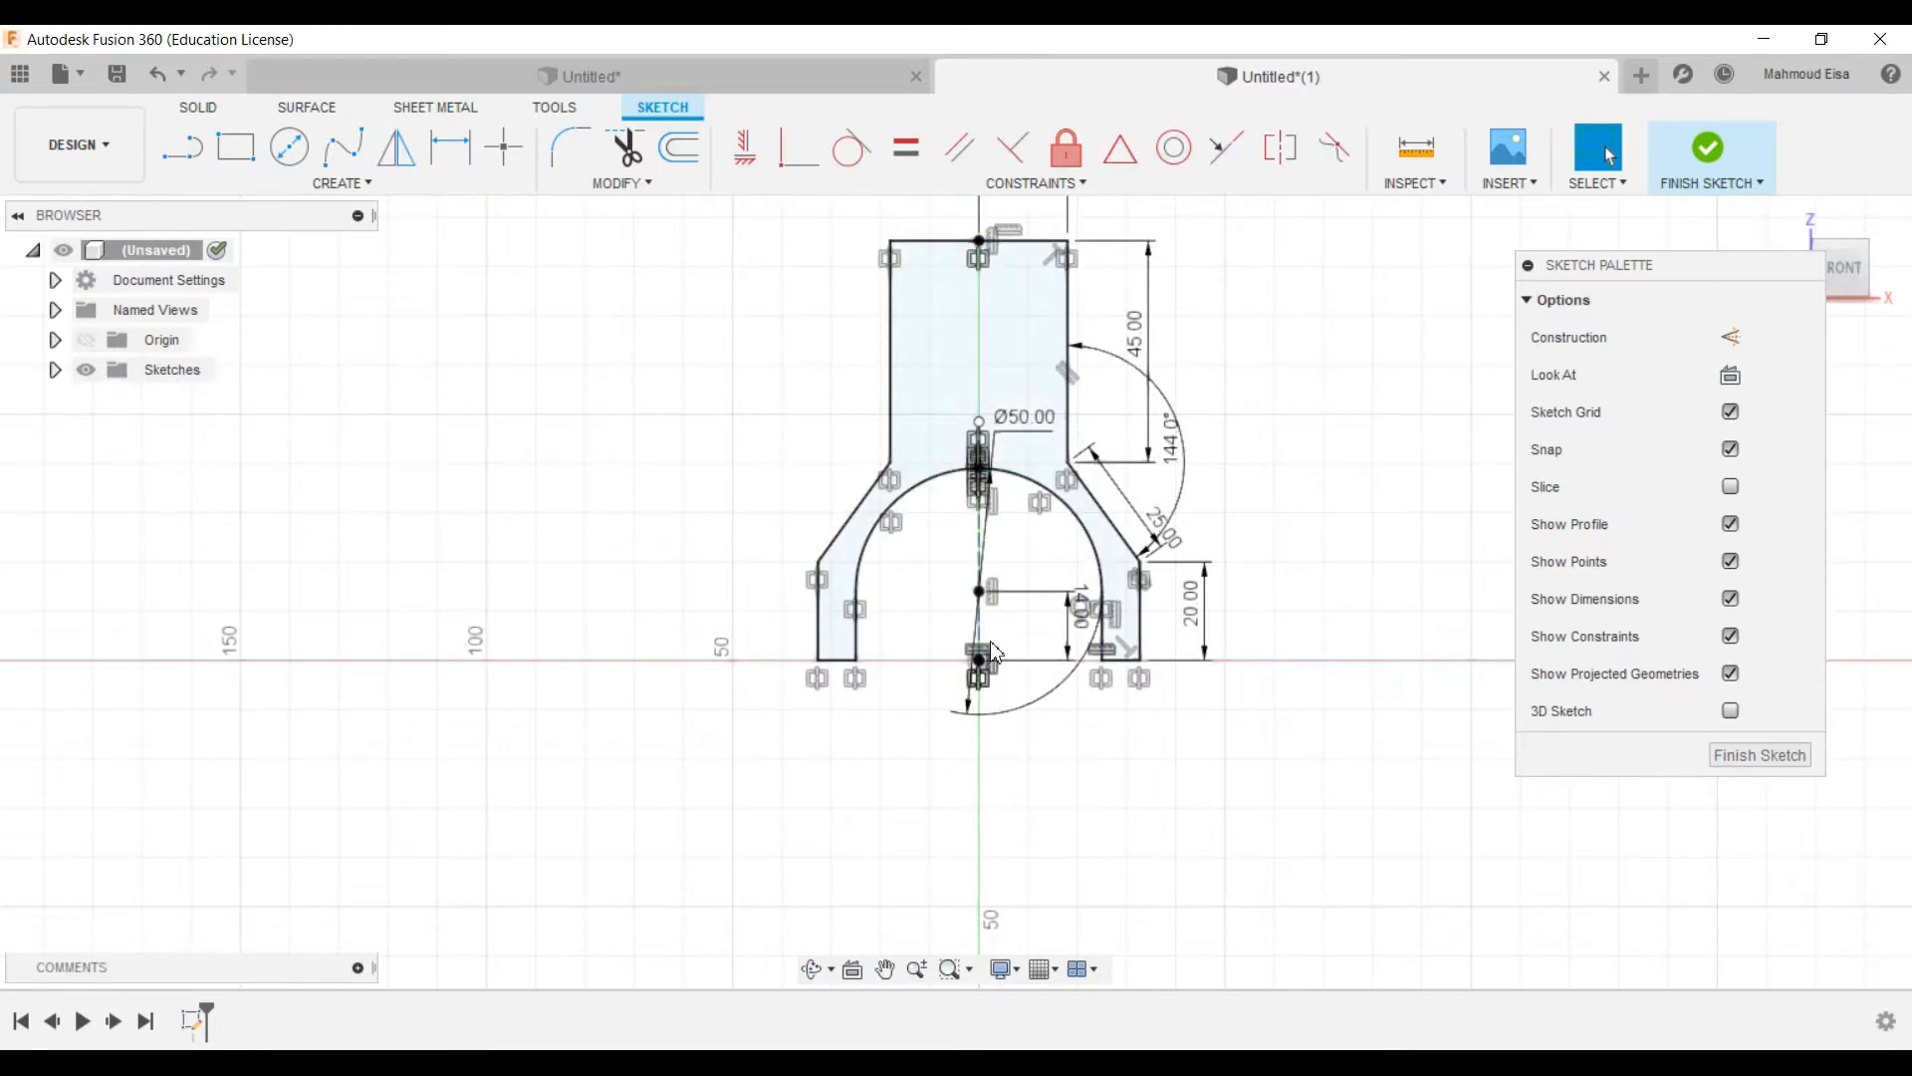
Step: Hide the constraint symbols in the sketch
scroll(992, 646, down, 3)
scroll(1053, 403, up, 2)
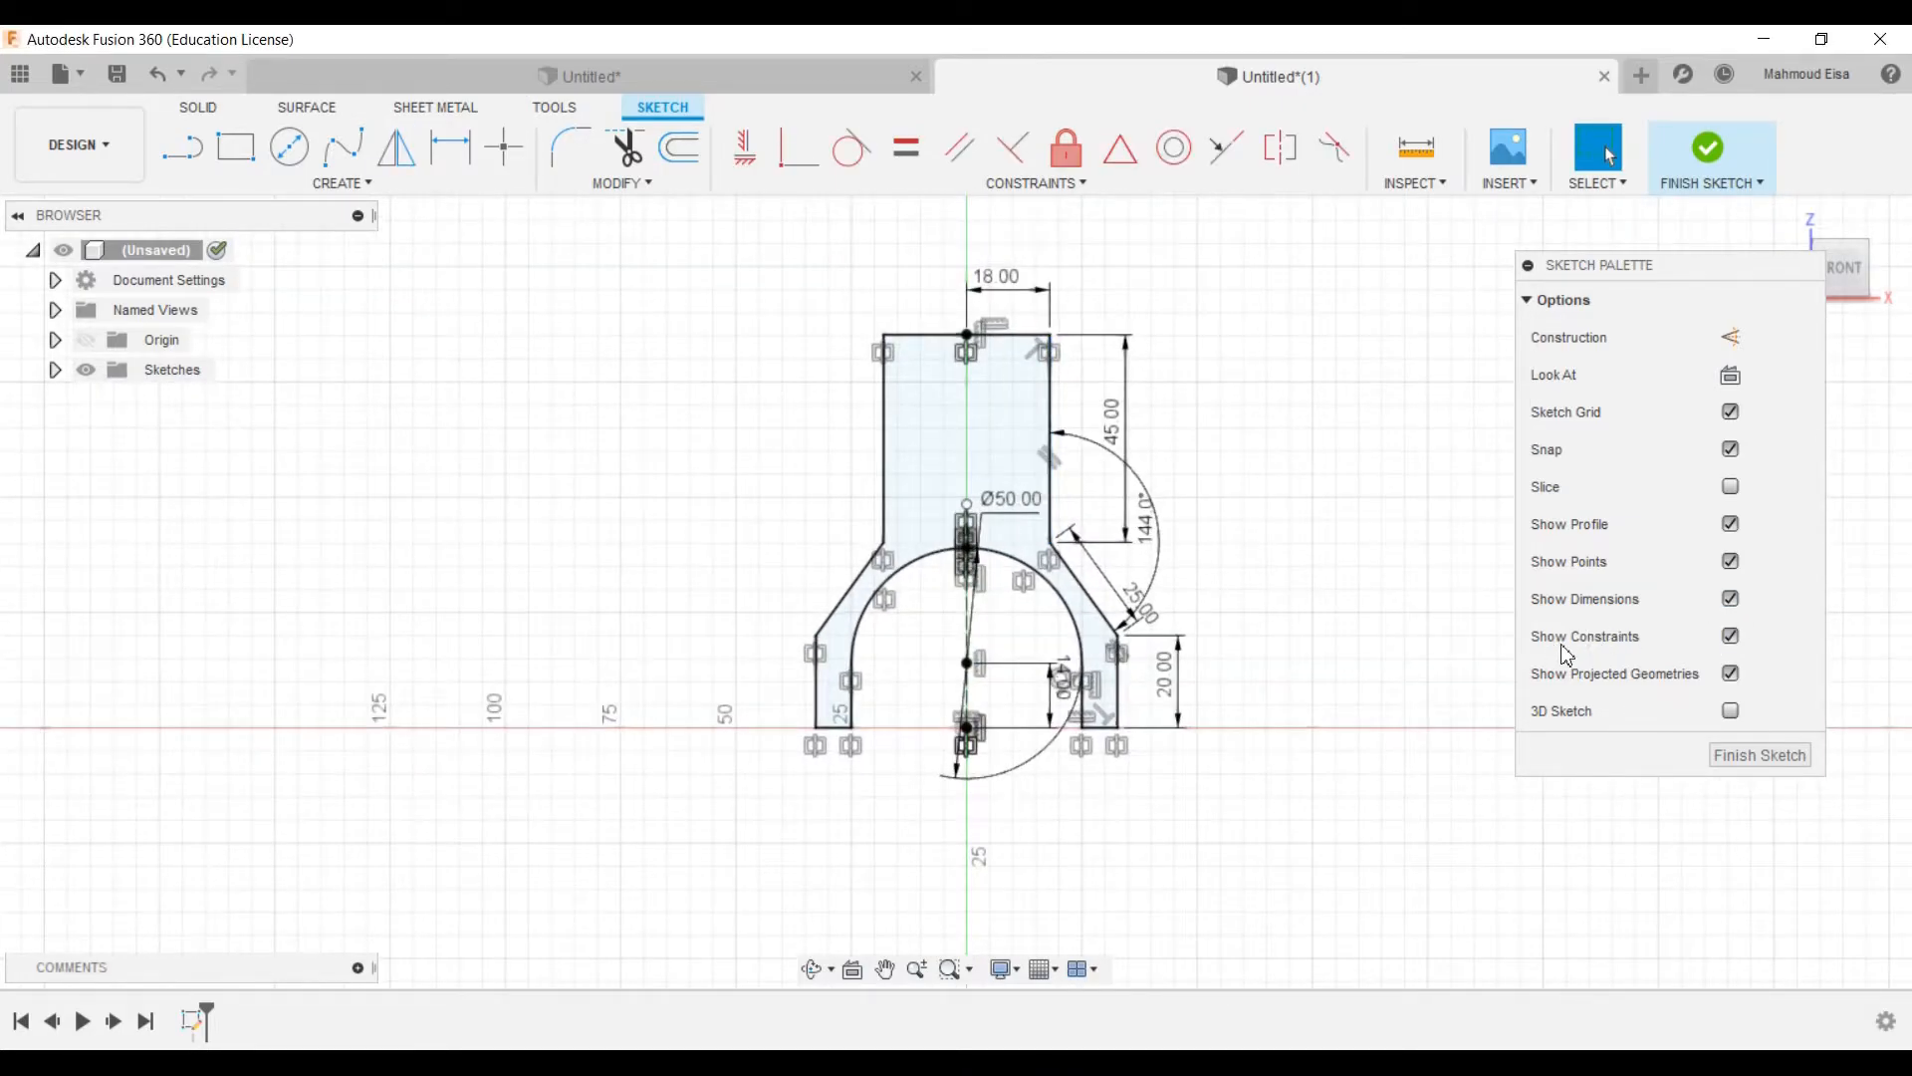
click(1730, 637)
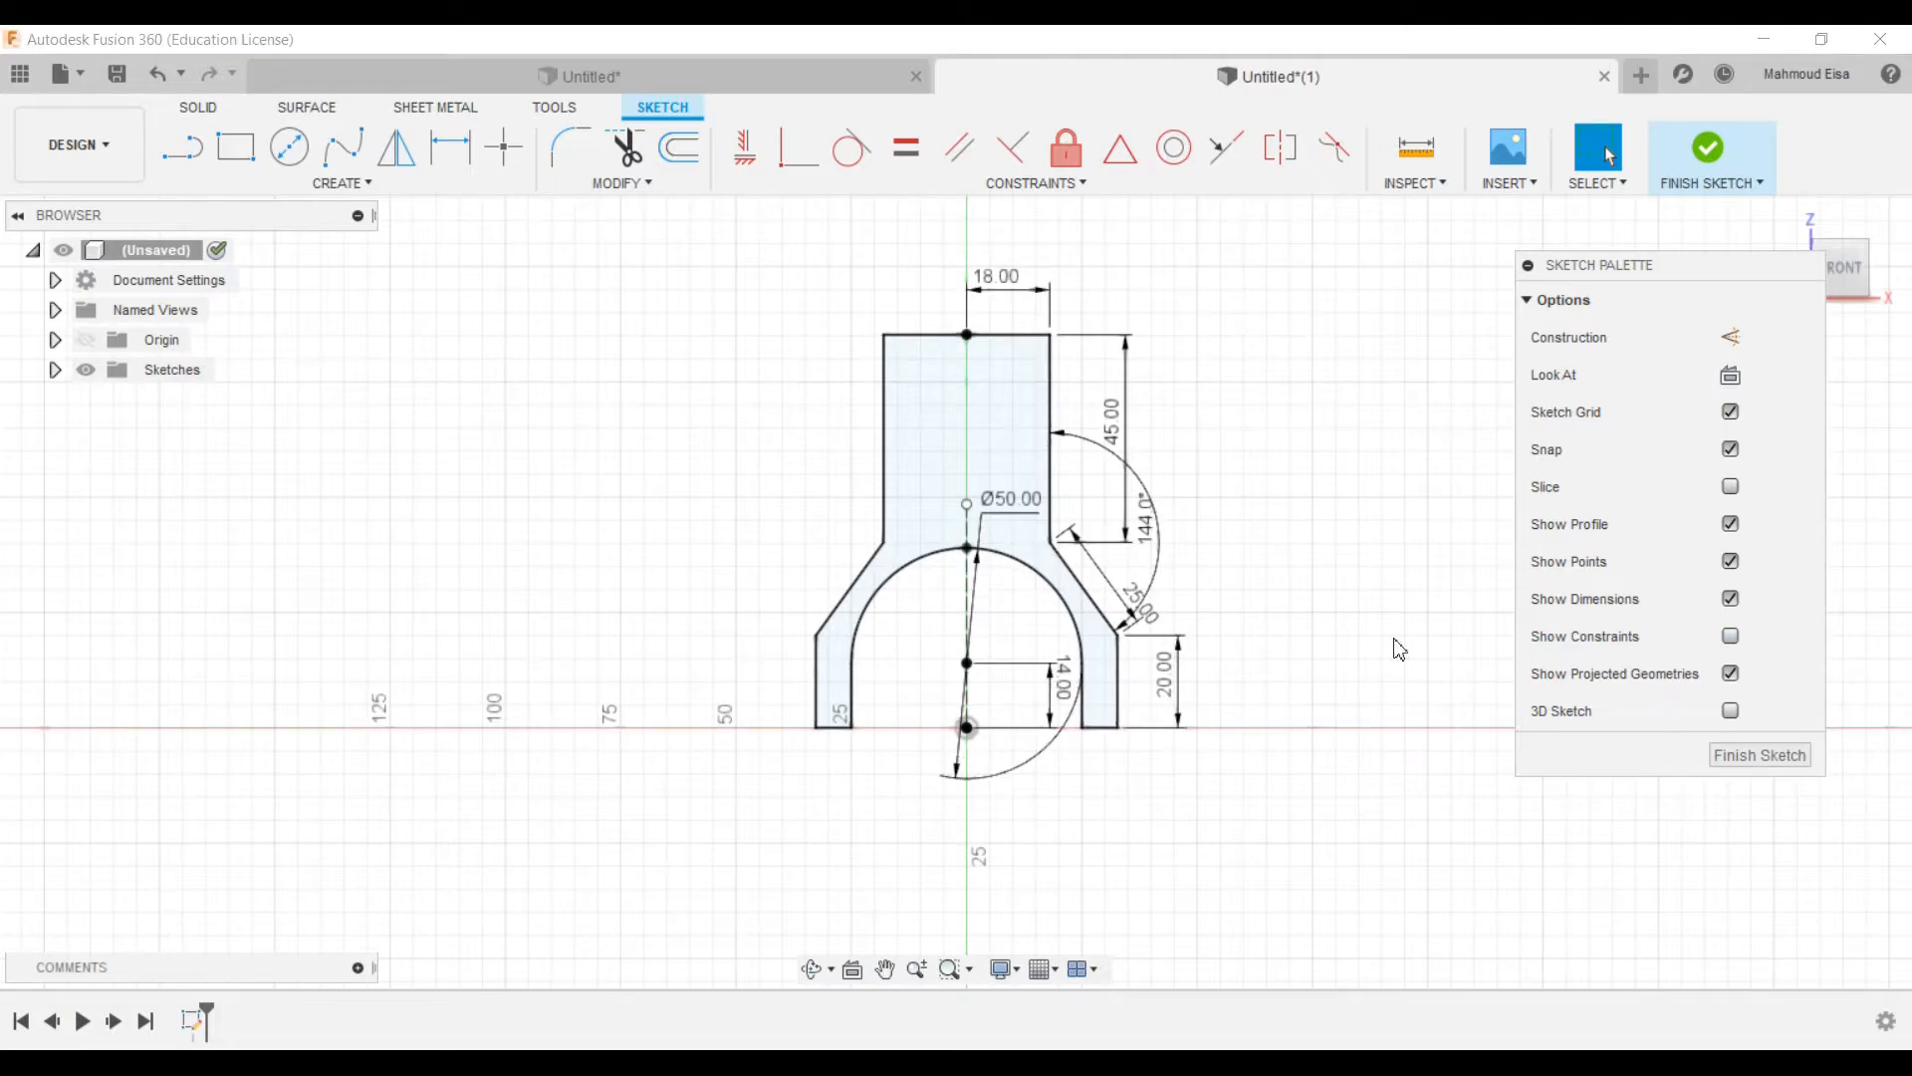
Step: Extrude the mirrored profile symmetrically as a new body with a distance of 125 mm measured as whole length
click(940, 464)
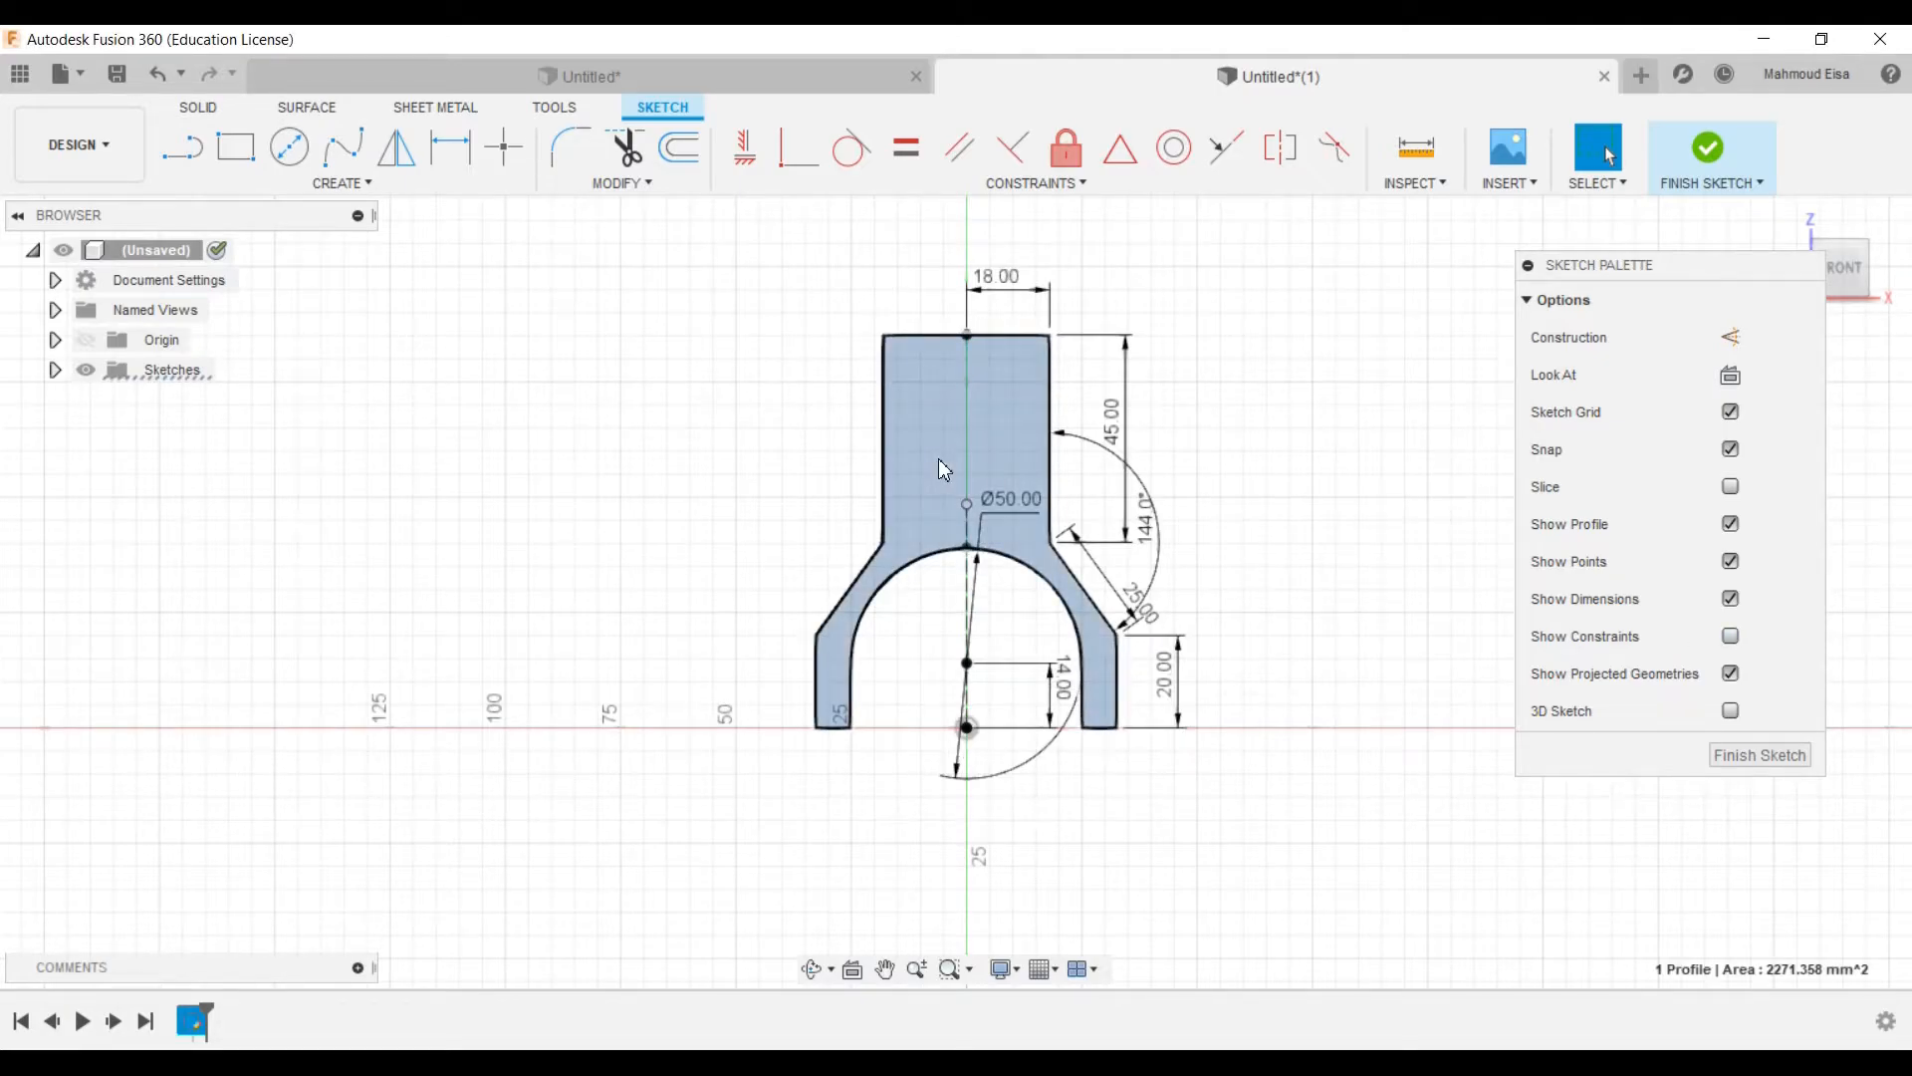
right_click(938, 458)
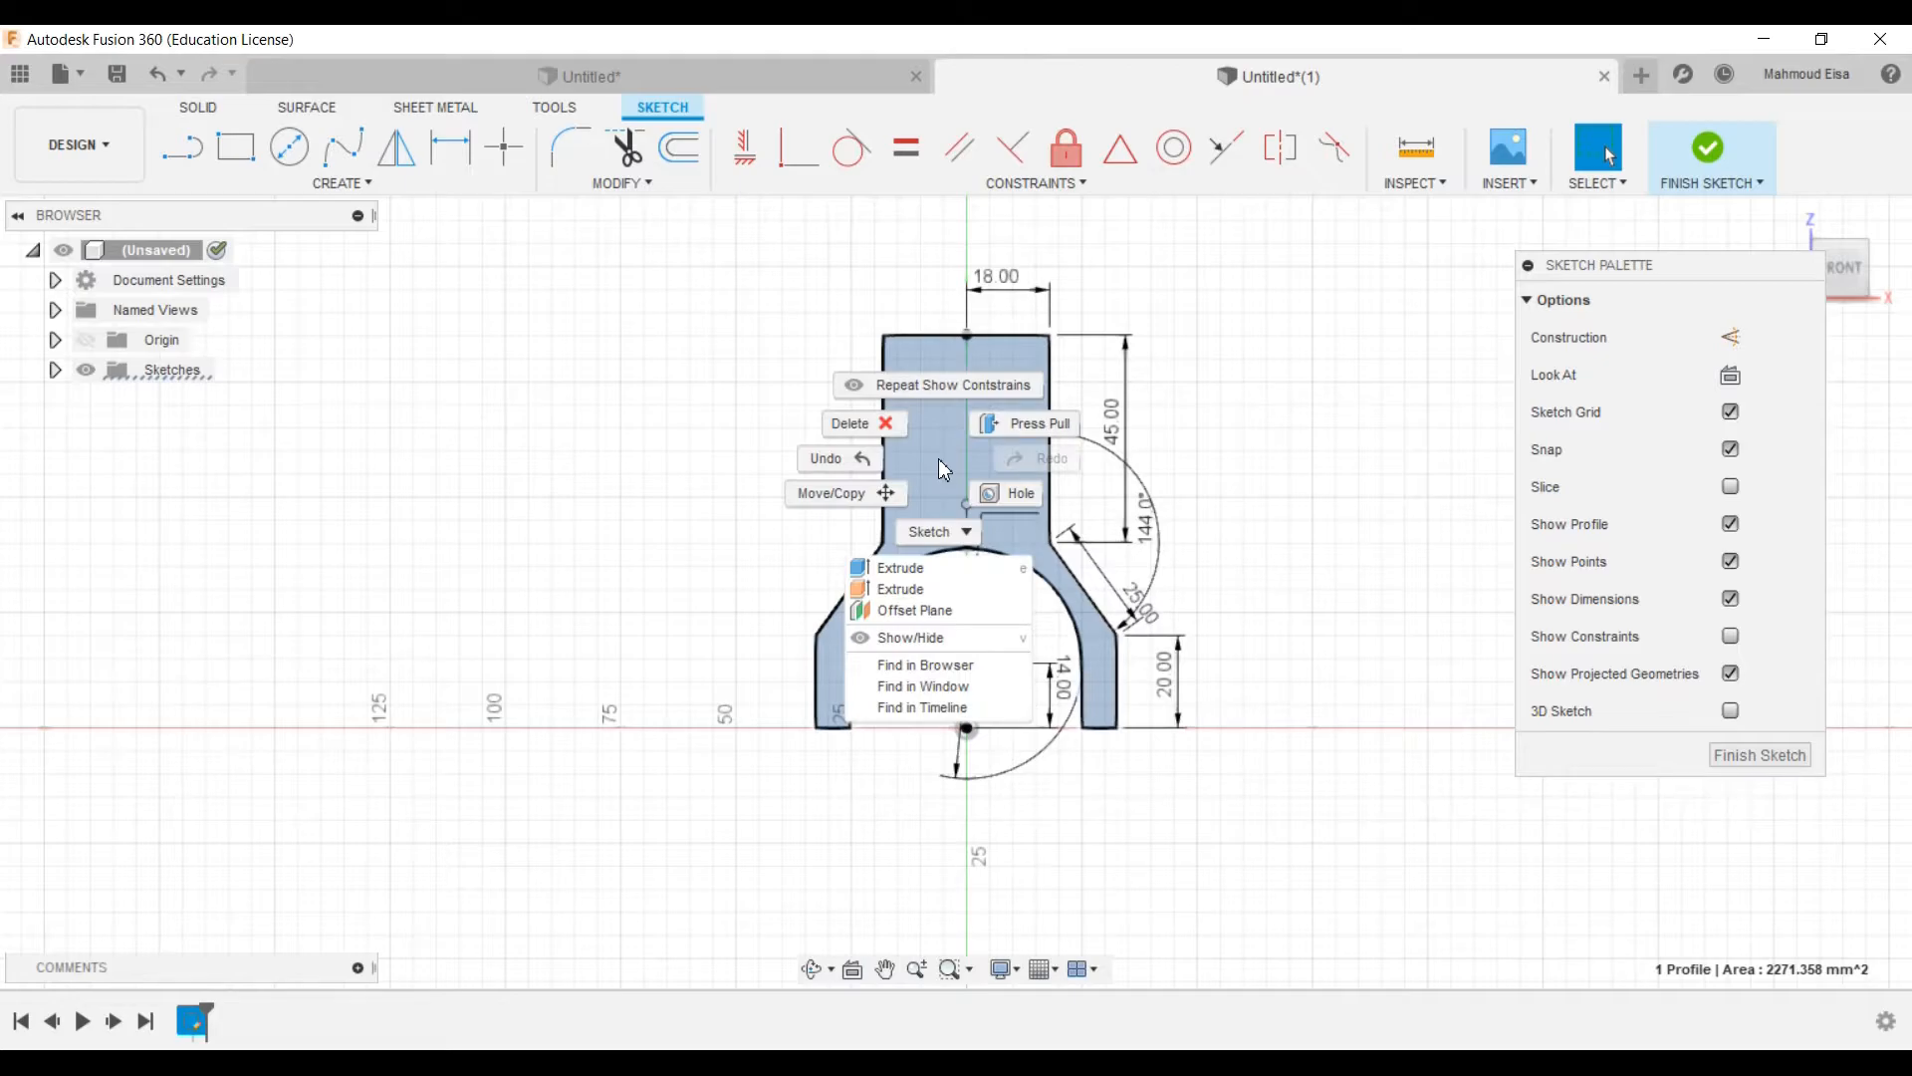
click(901, 559)
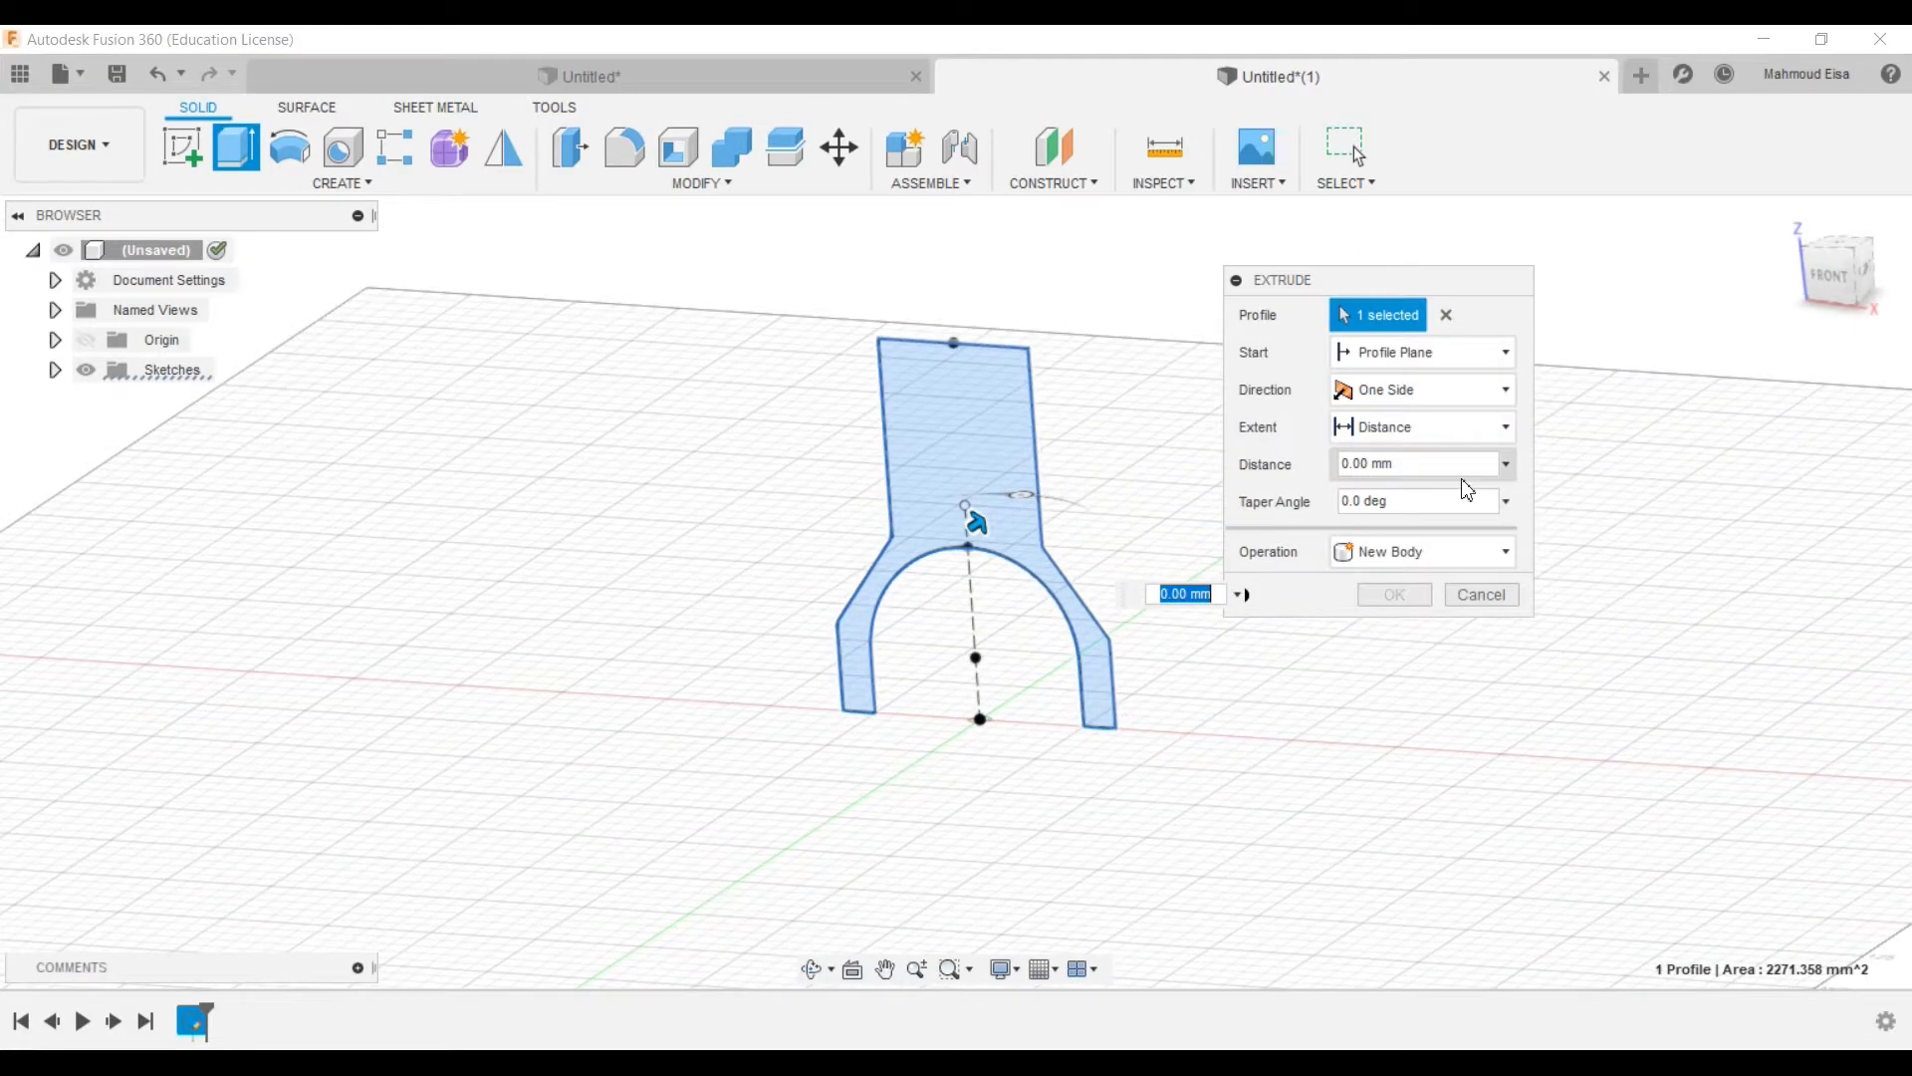
click(1506, 466)
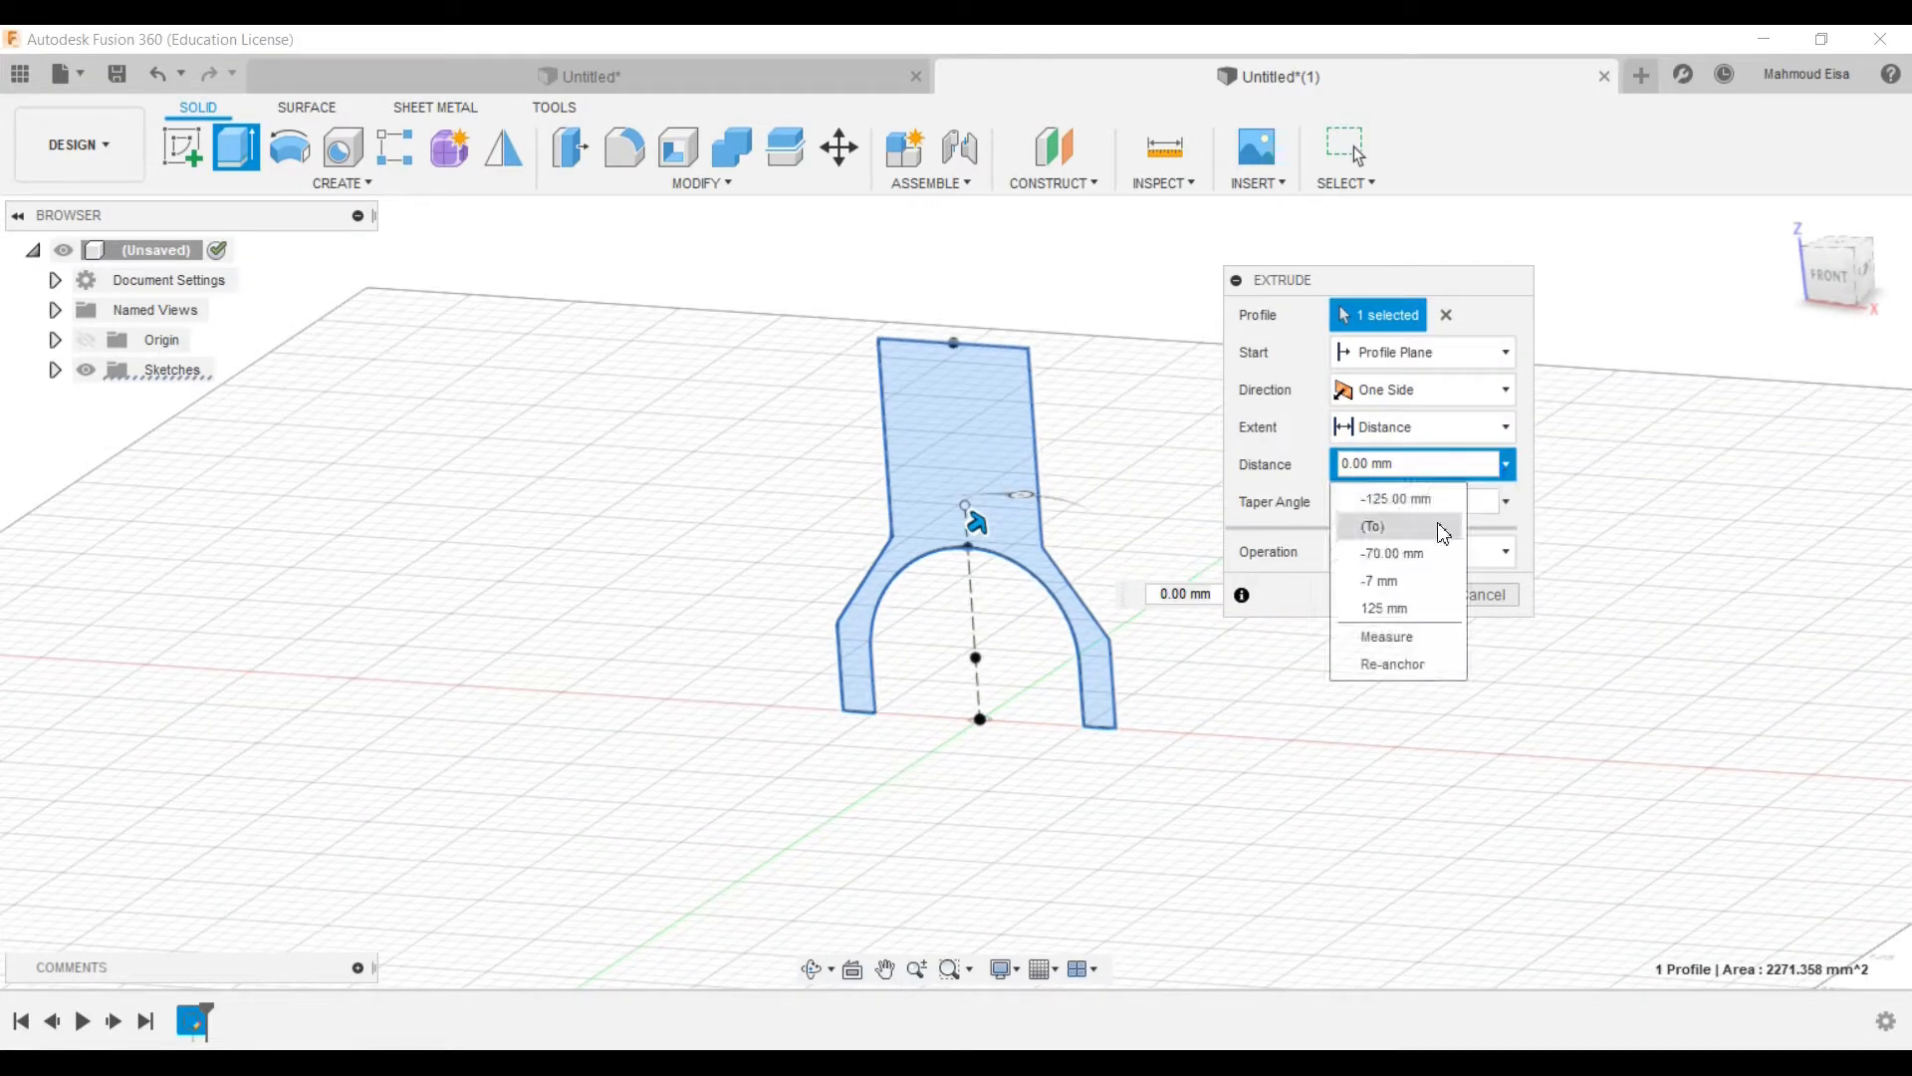
click(1399, 609)
click(1405, 394)
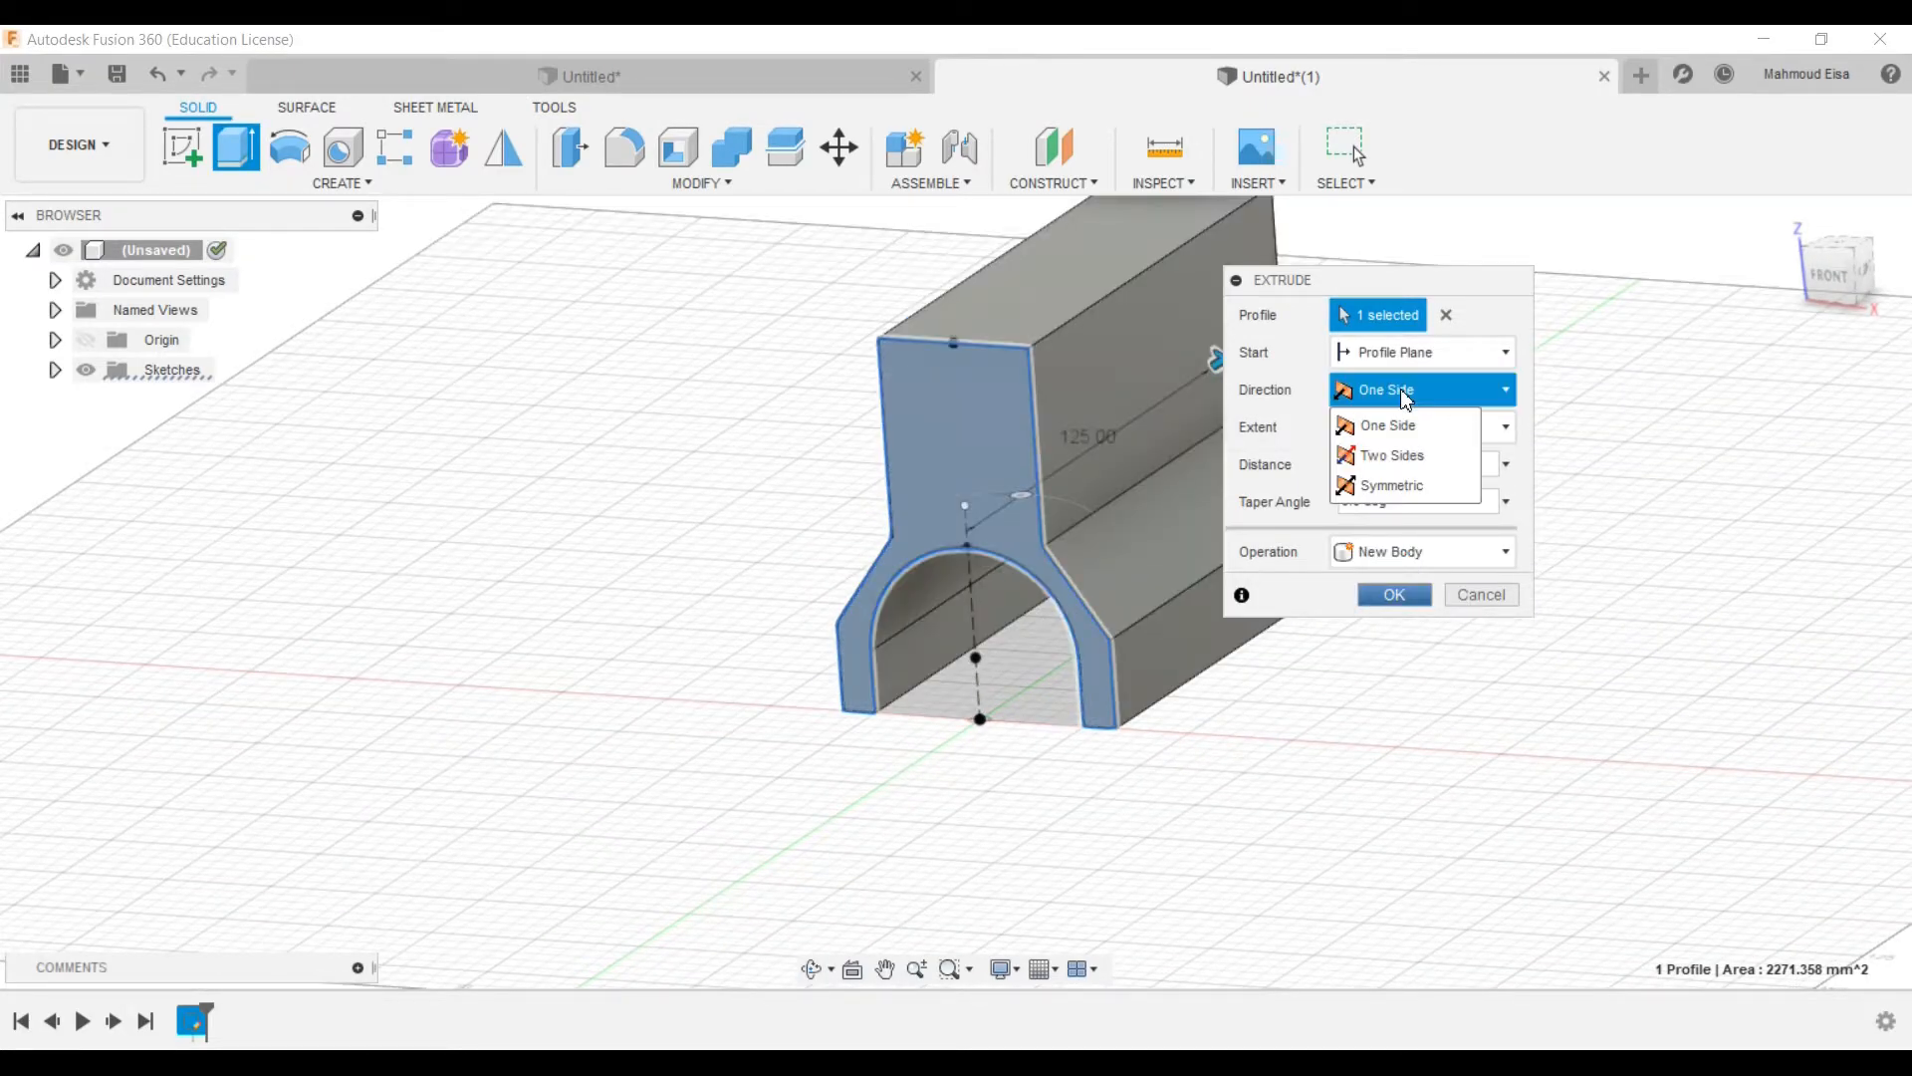
click(1392, 485)
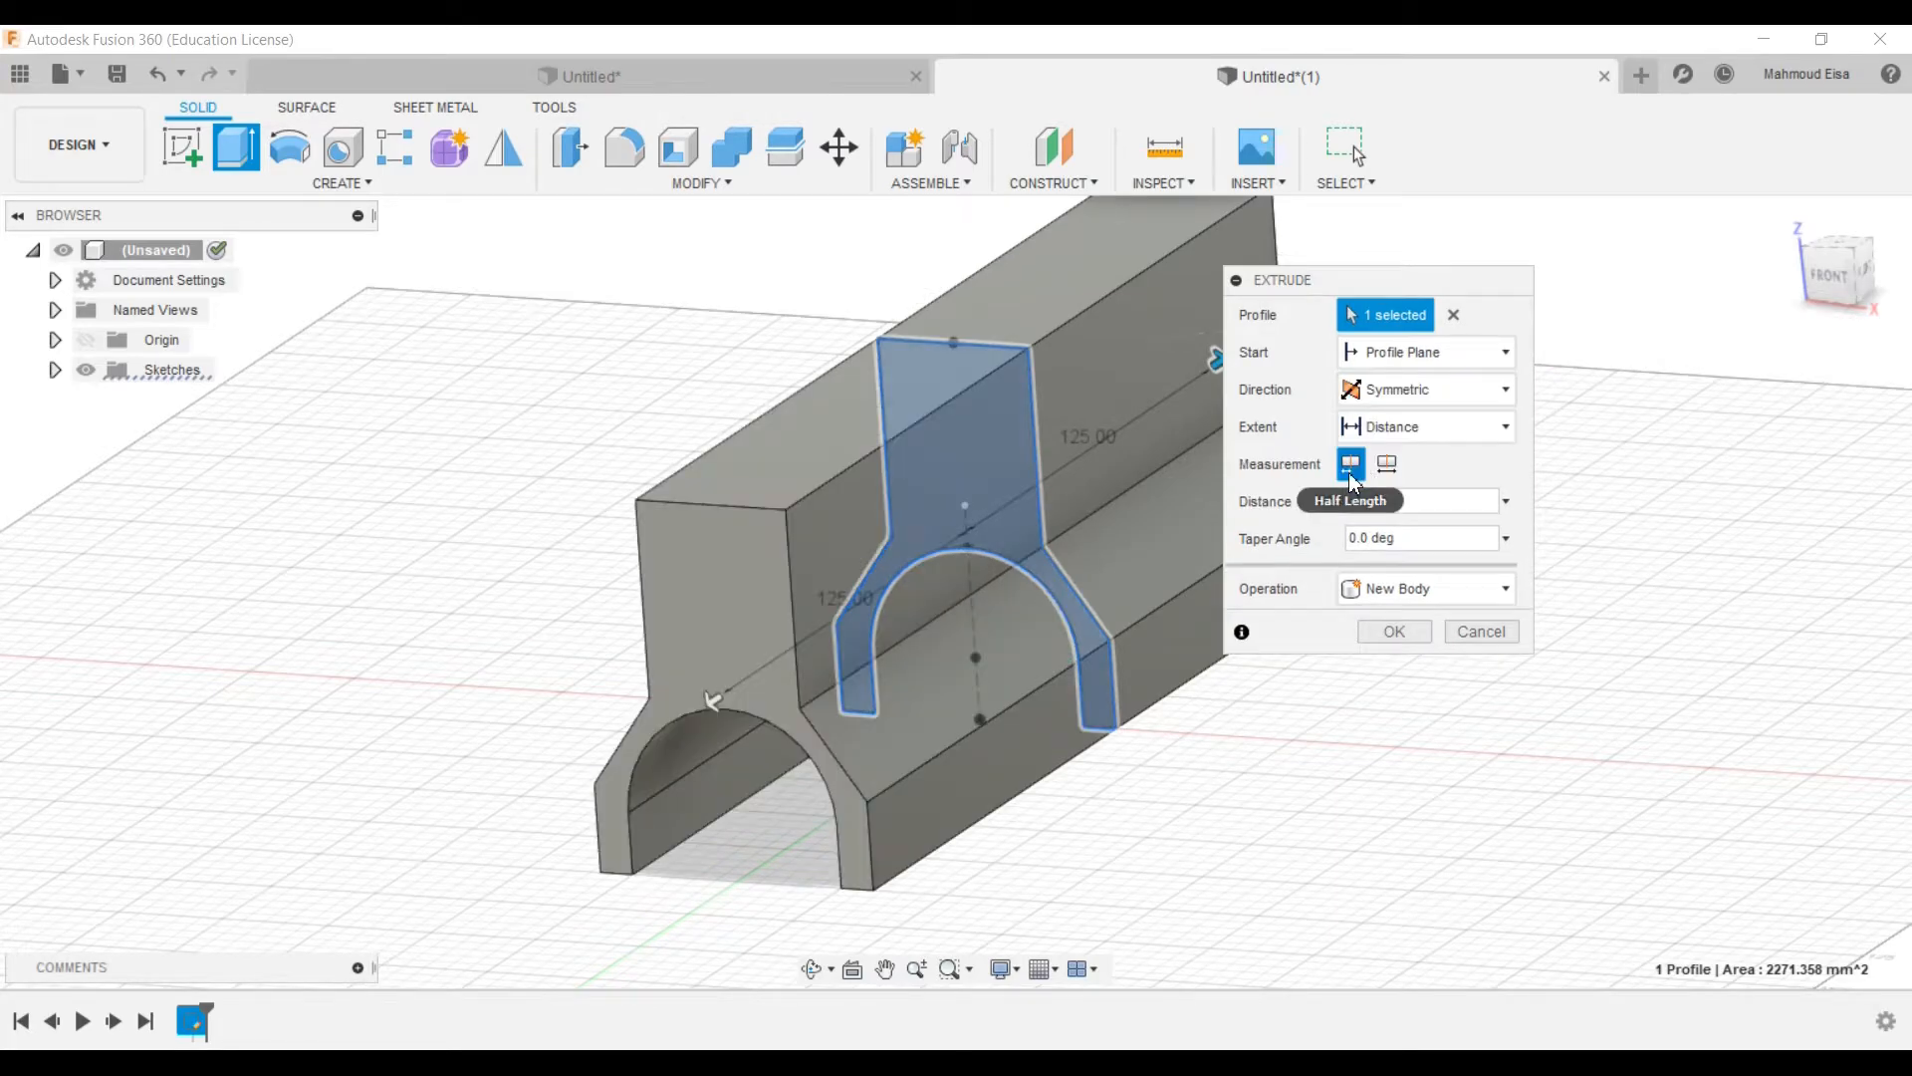
click(1387, 464)
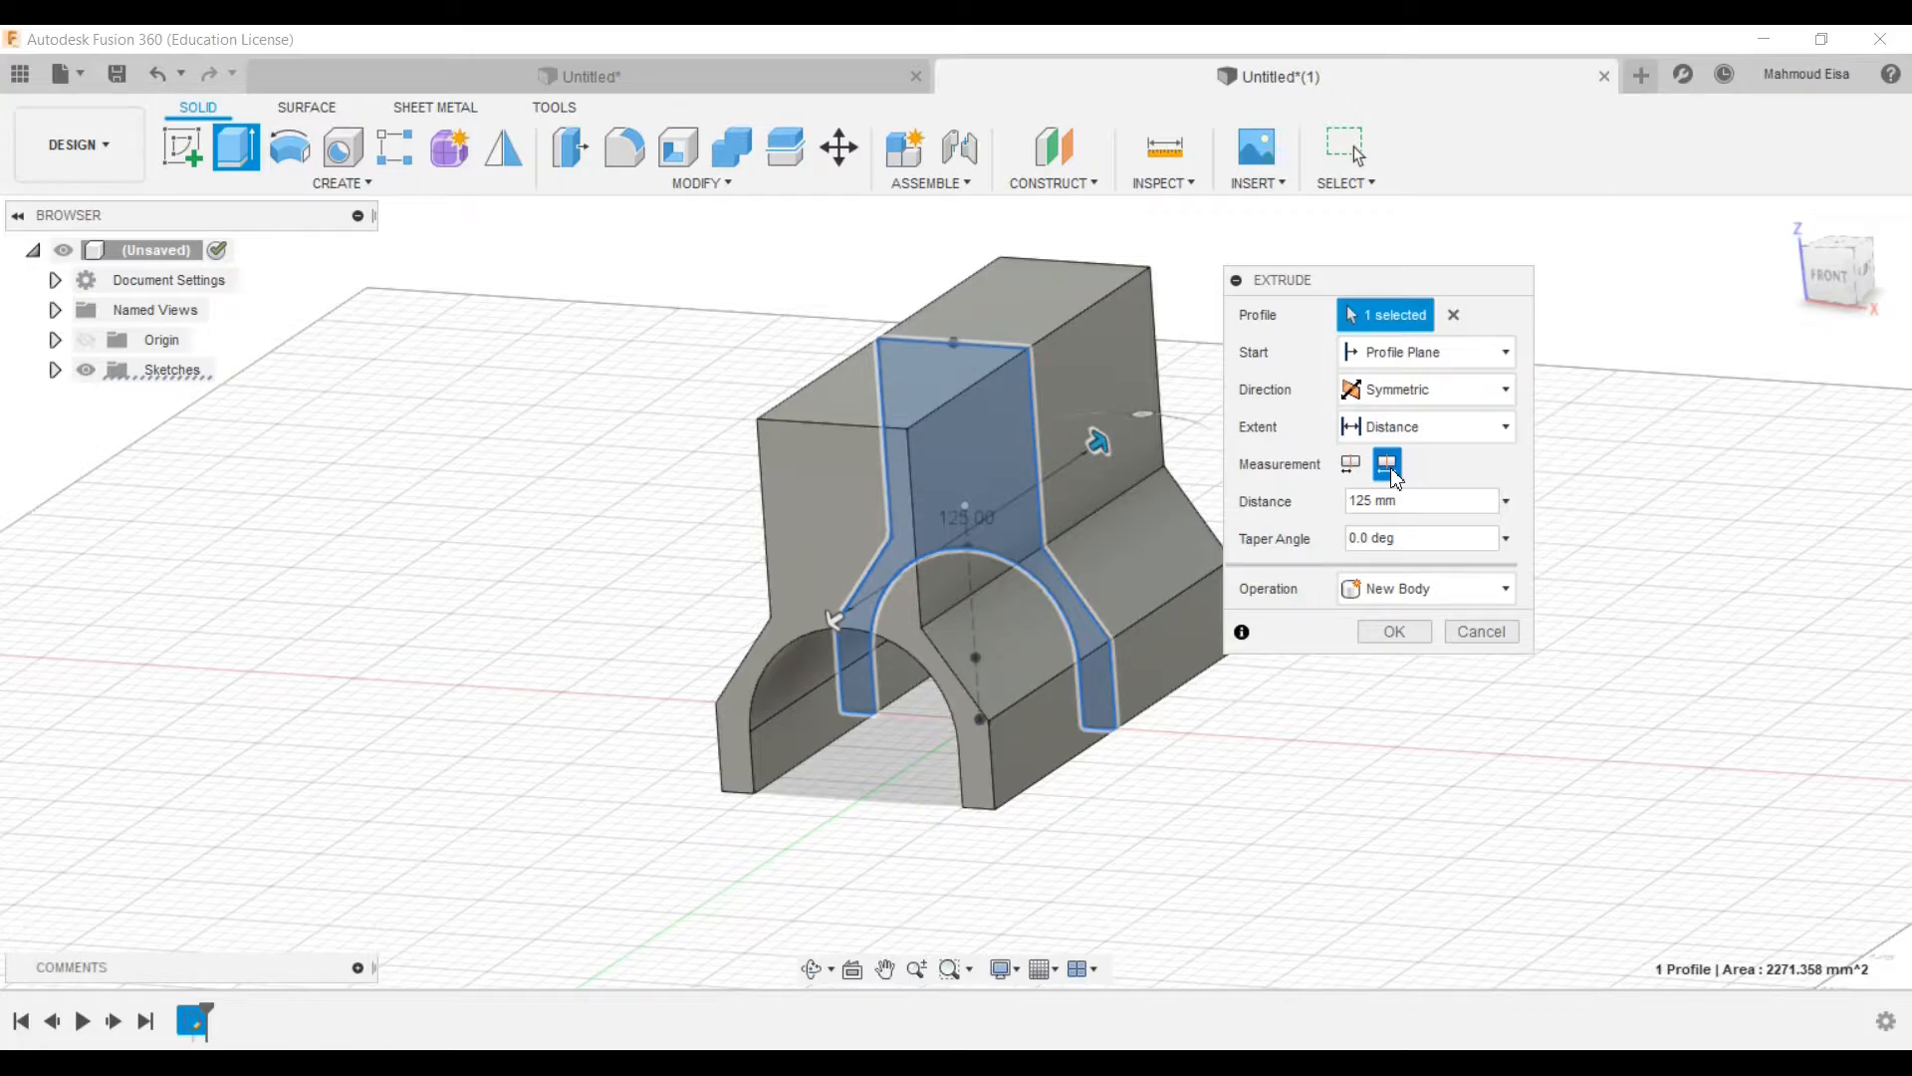
click(1394, 631)
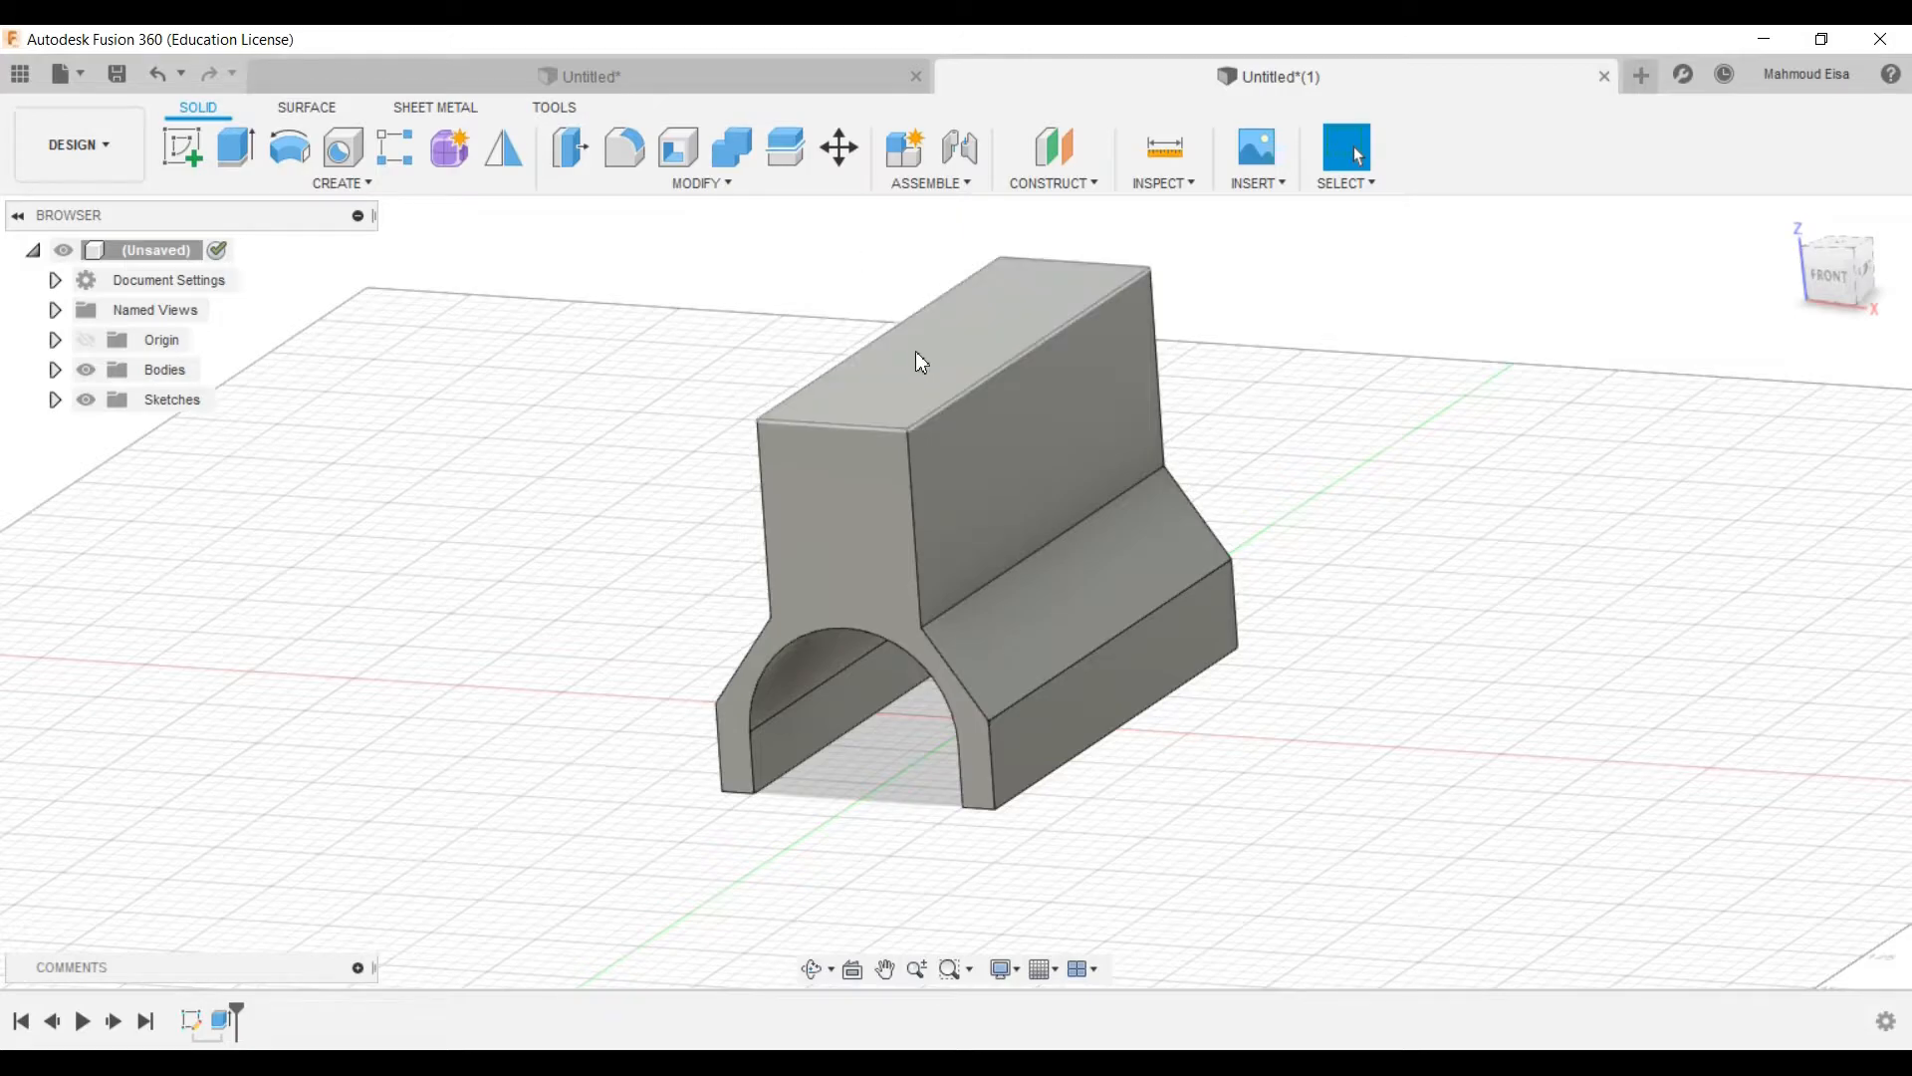
Step: Create a new sketch on the top face of the extruded block
shift+middle_drag(1186, 453, 1262, 439)
right_click(1040, 424)
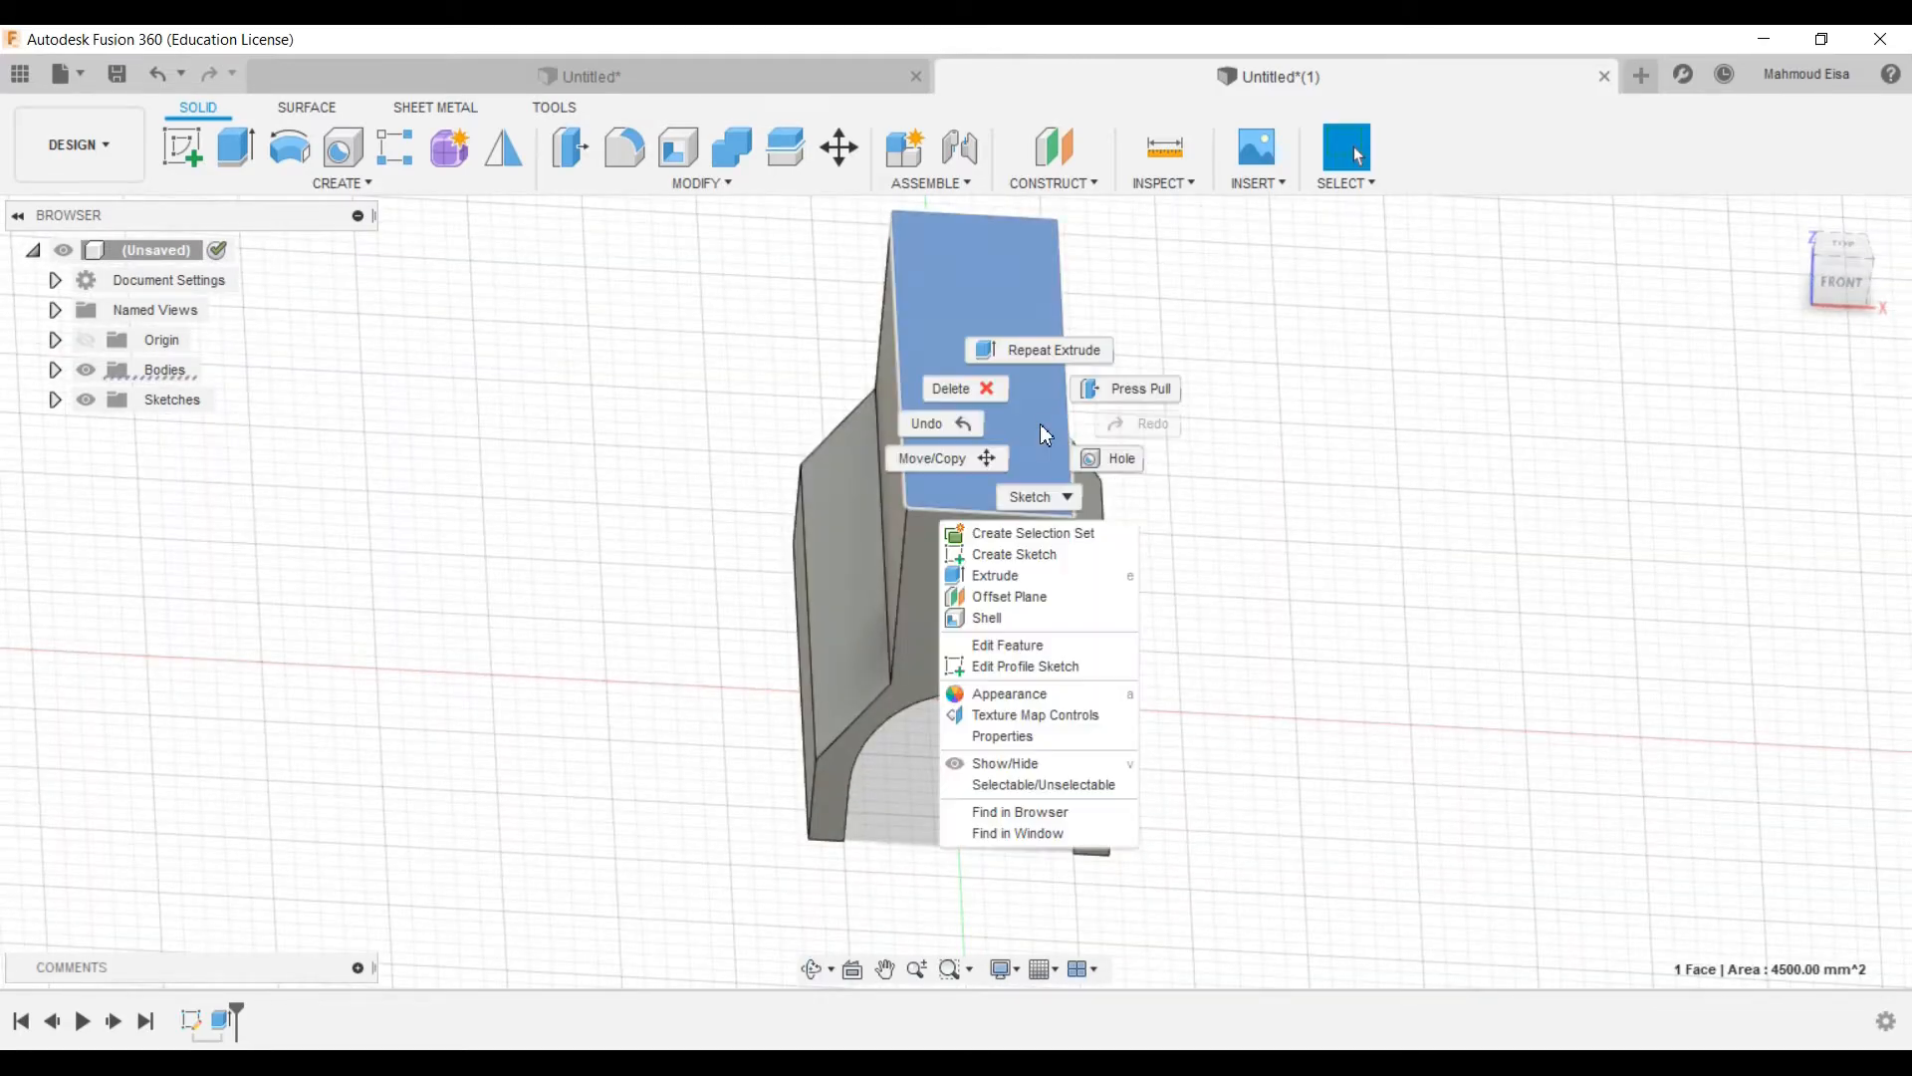
click(1043, 555)
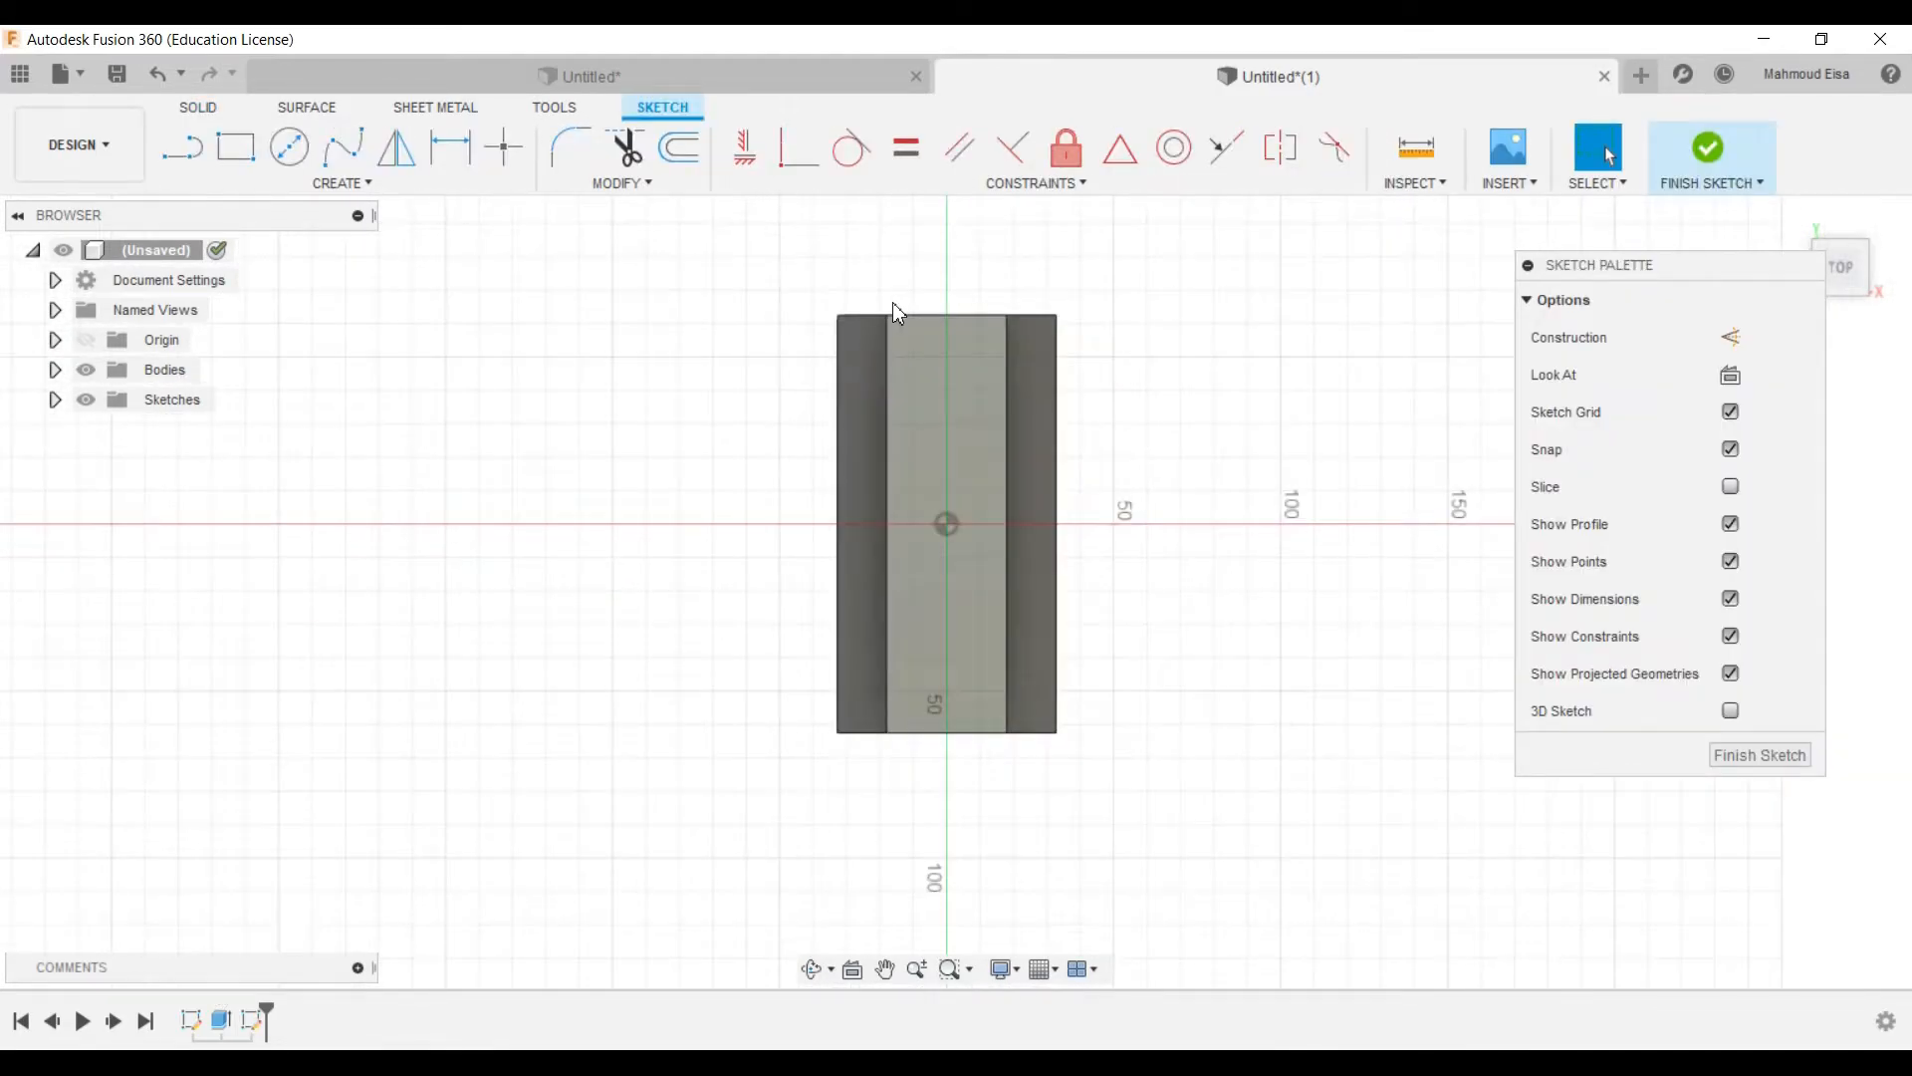
scroll(938, 506, up, 3)
scroll(935, 500, down, 1)
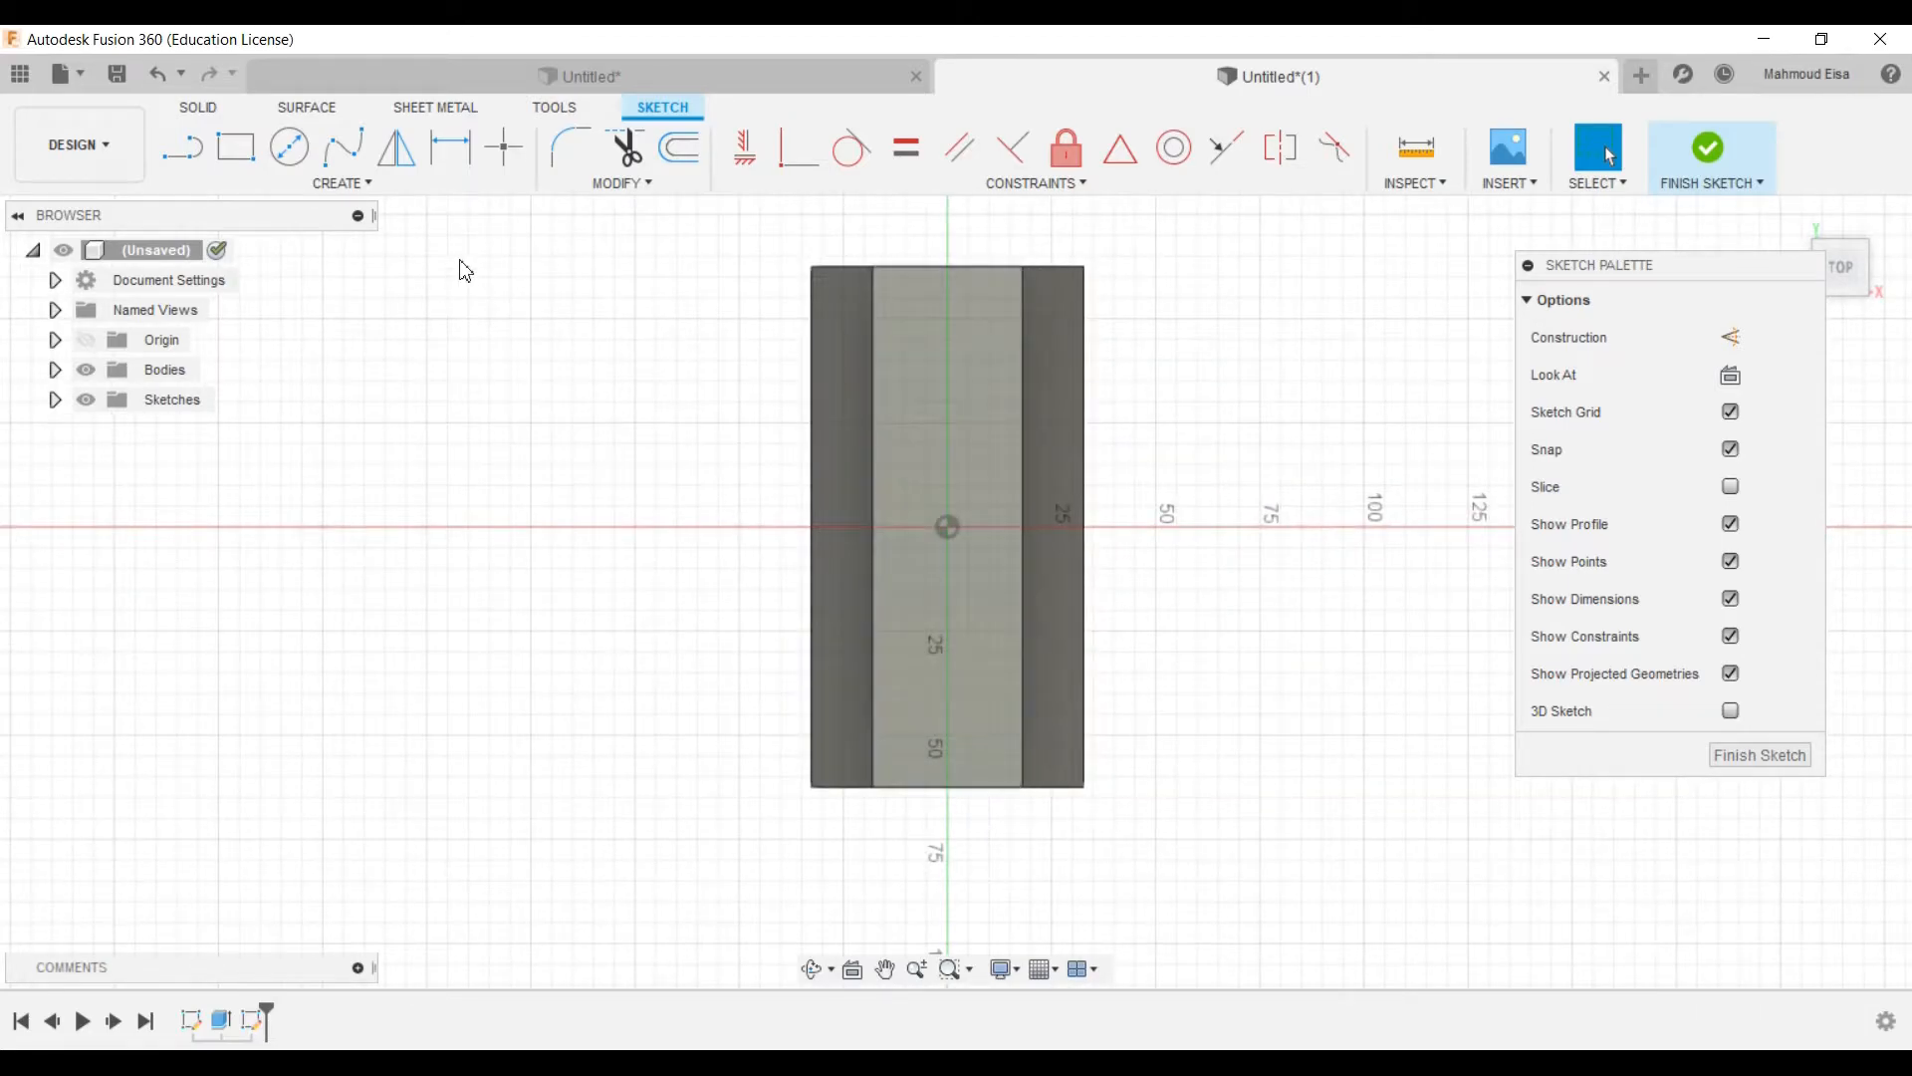
Step: Sketch a circle of about 10.6 mm radius on the vertical axis near the upper end of the top face
click(289, 148)
scroll(889, 405, up, 3)
click(982, 346)
click(977, 237)
scroll(965, 398, down, 1)
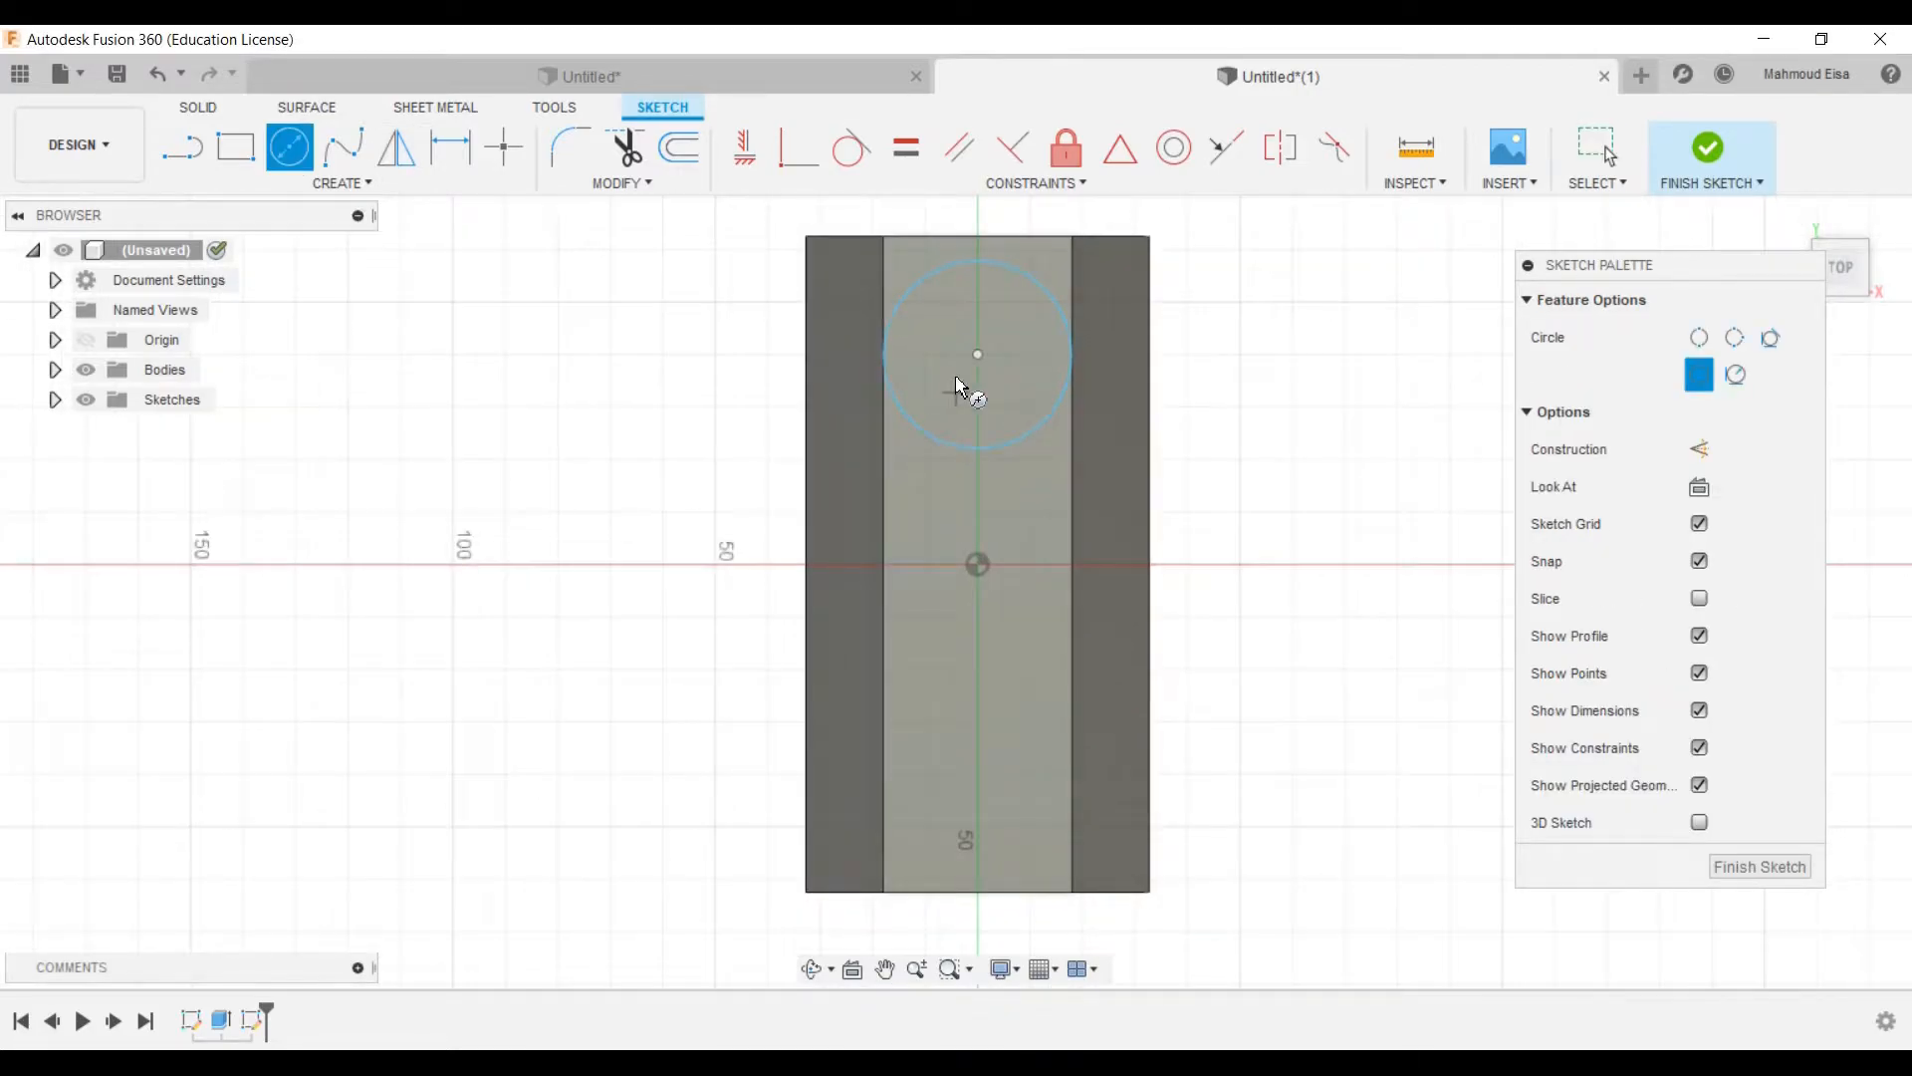
click(1596, 147)
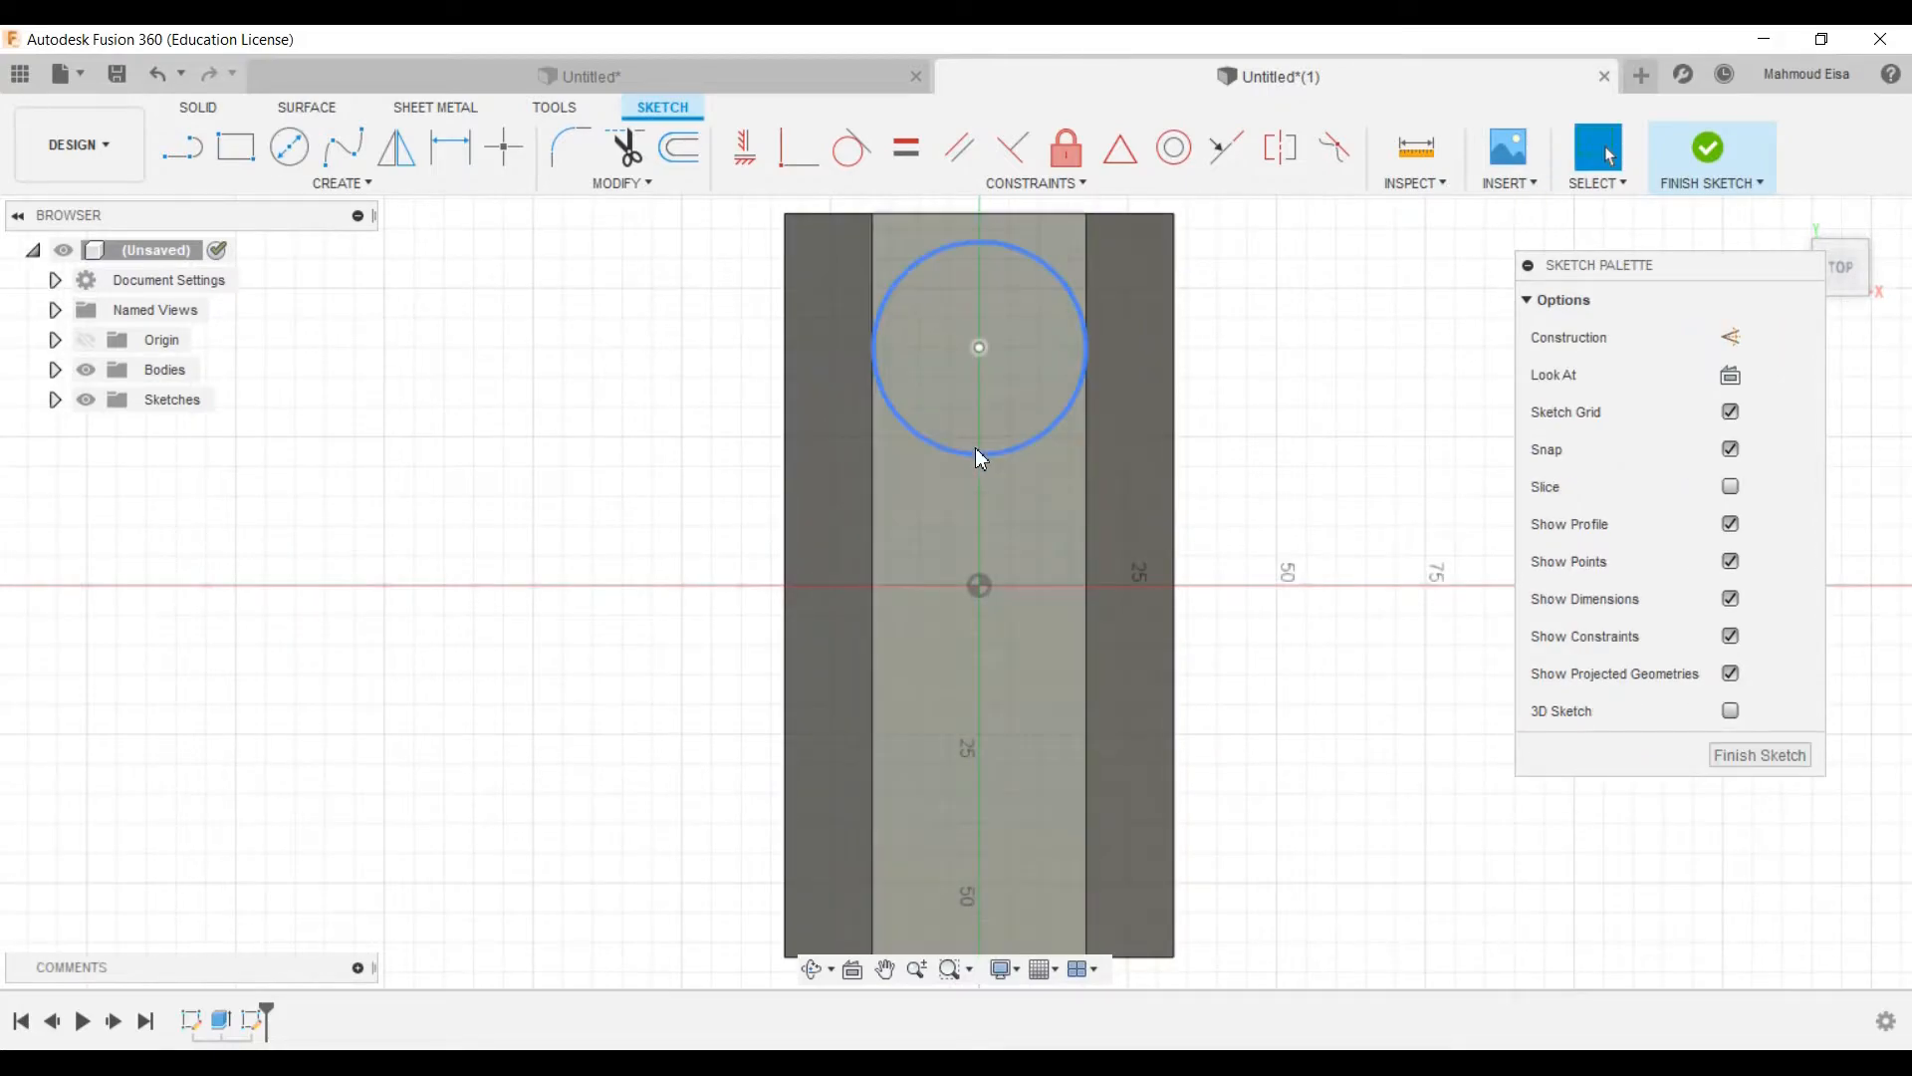
drag(1002, 450, 984, 410)
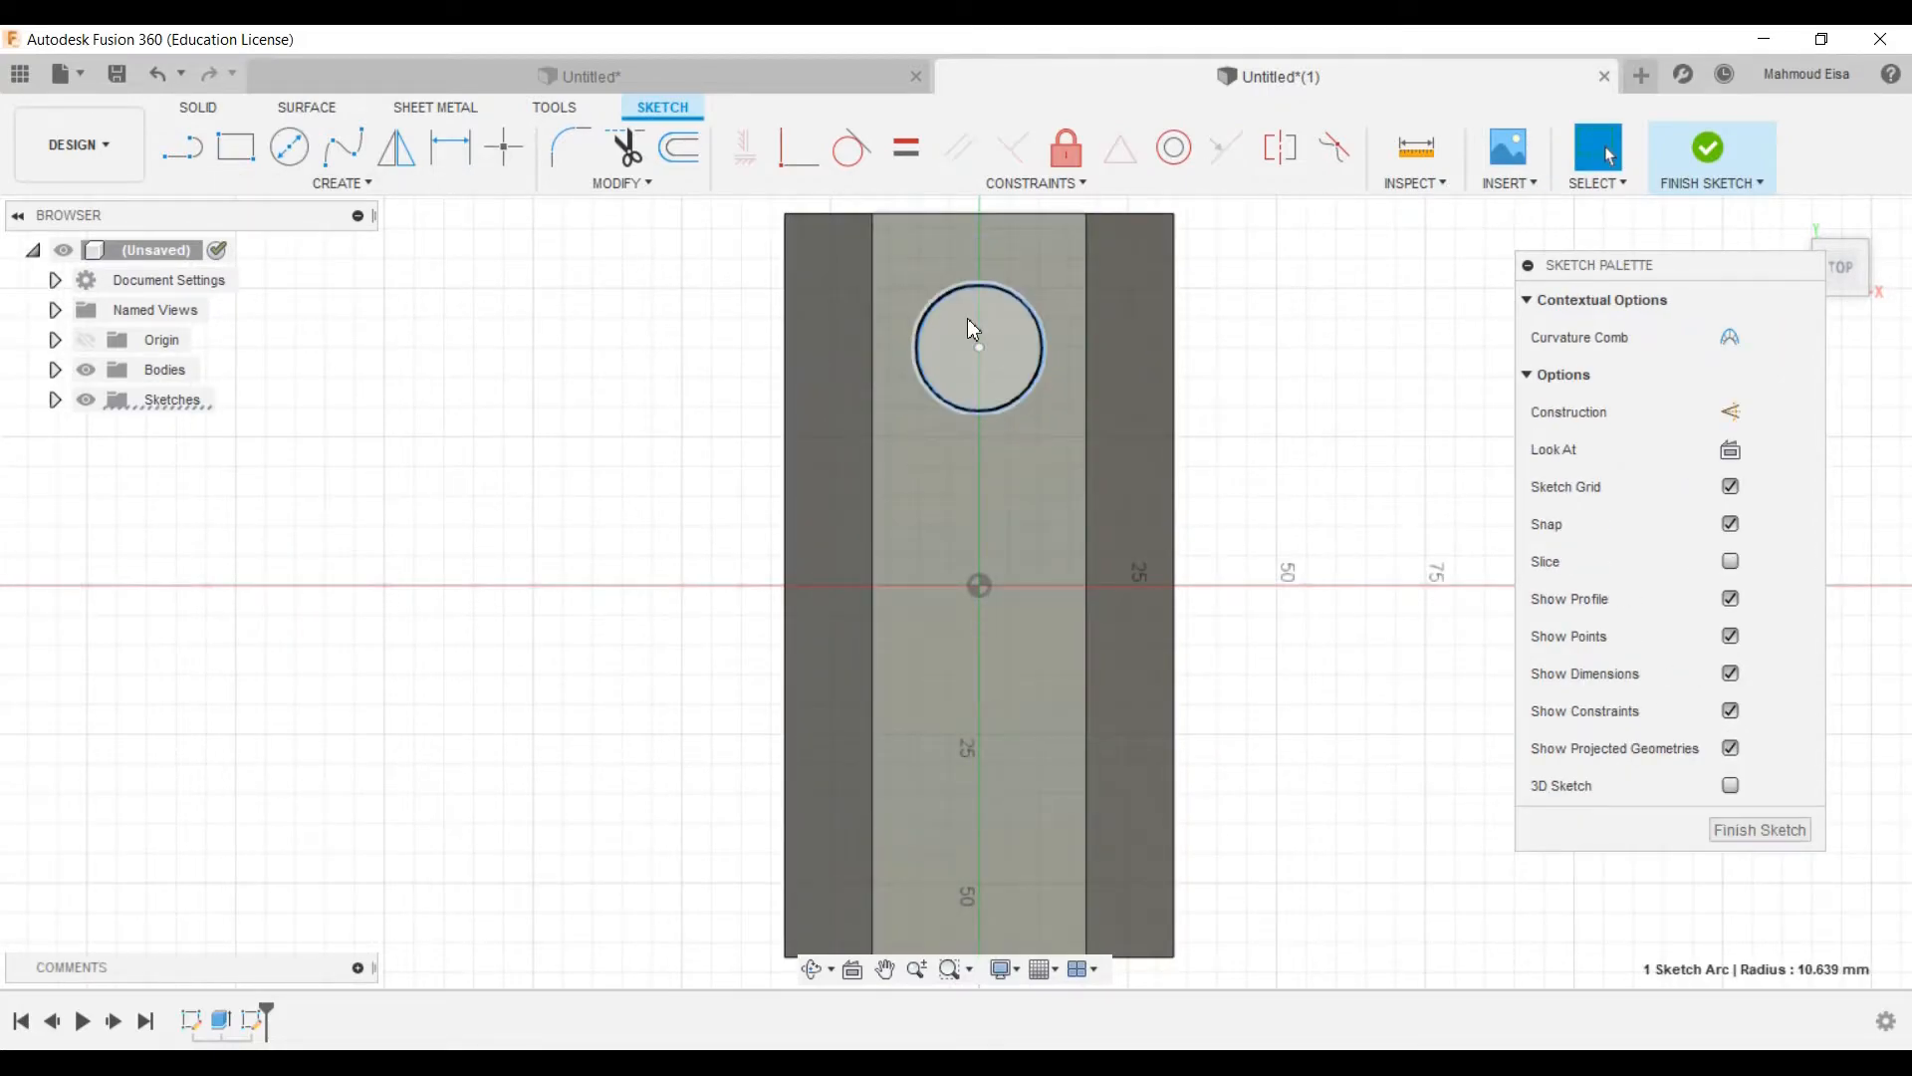
drag(982, 344, 982, 313)
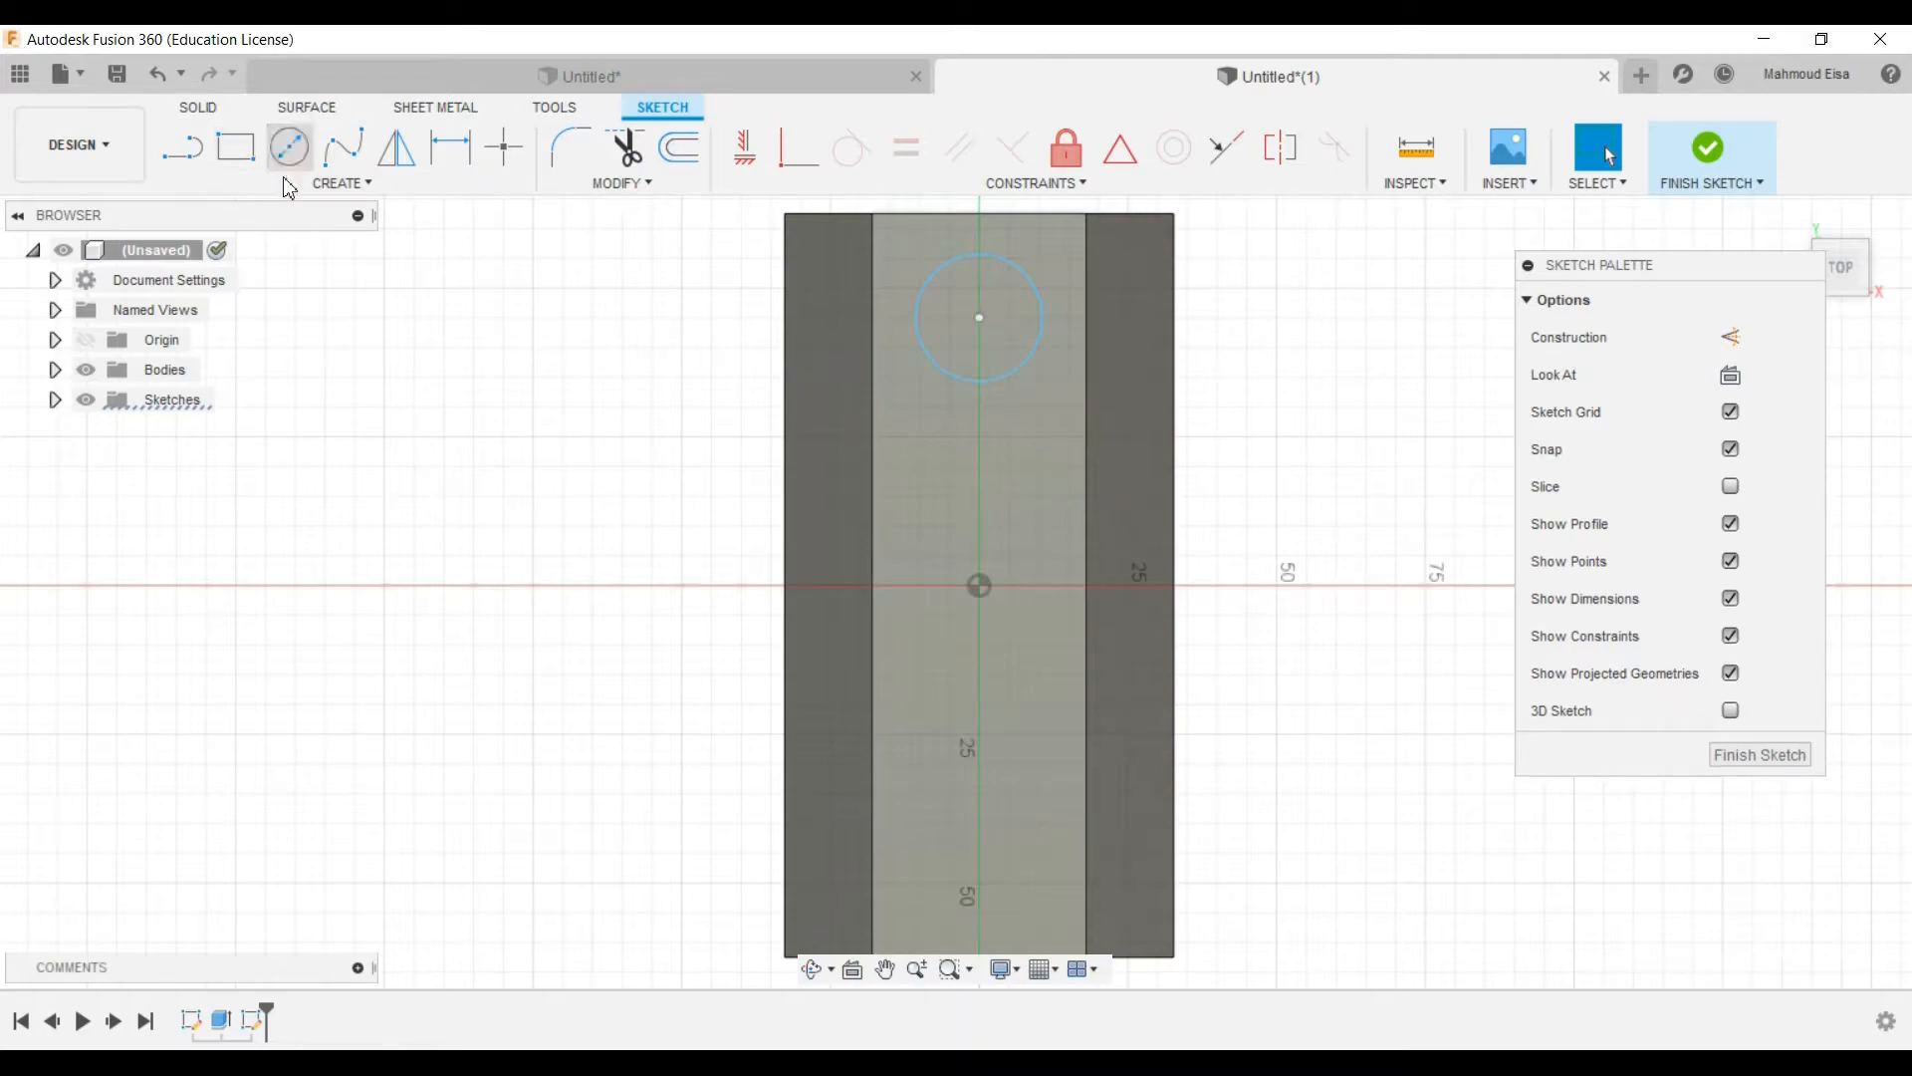
Step: Sketch three more circles of similar size below the first one, spaced along the length of the top face
click(289, 147)
click(970, 445)
click(971, 514)
click(970, 669)
click(971, 743)
click(949, 822)
click(964, 884)
click(1629, 174)
scroll(1078, 357, down, 2)
scroll(1032, 382, up, 2)
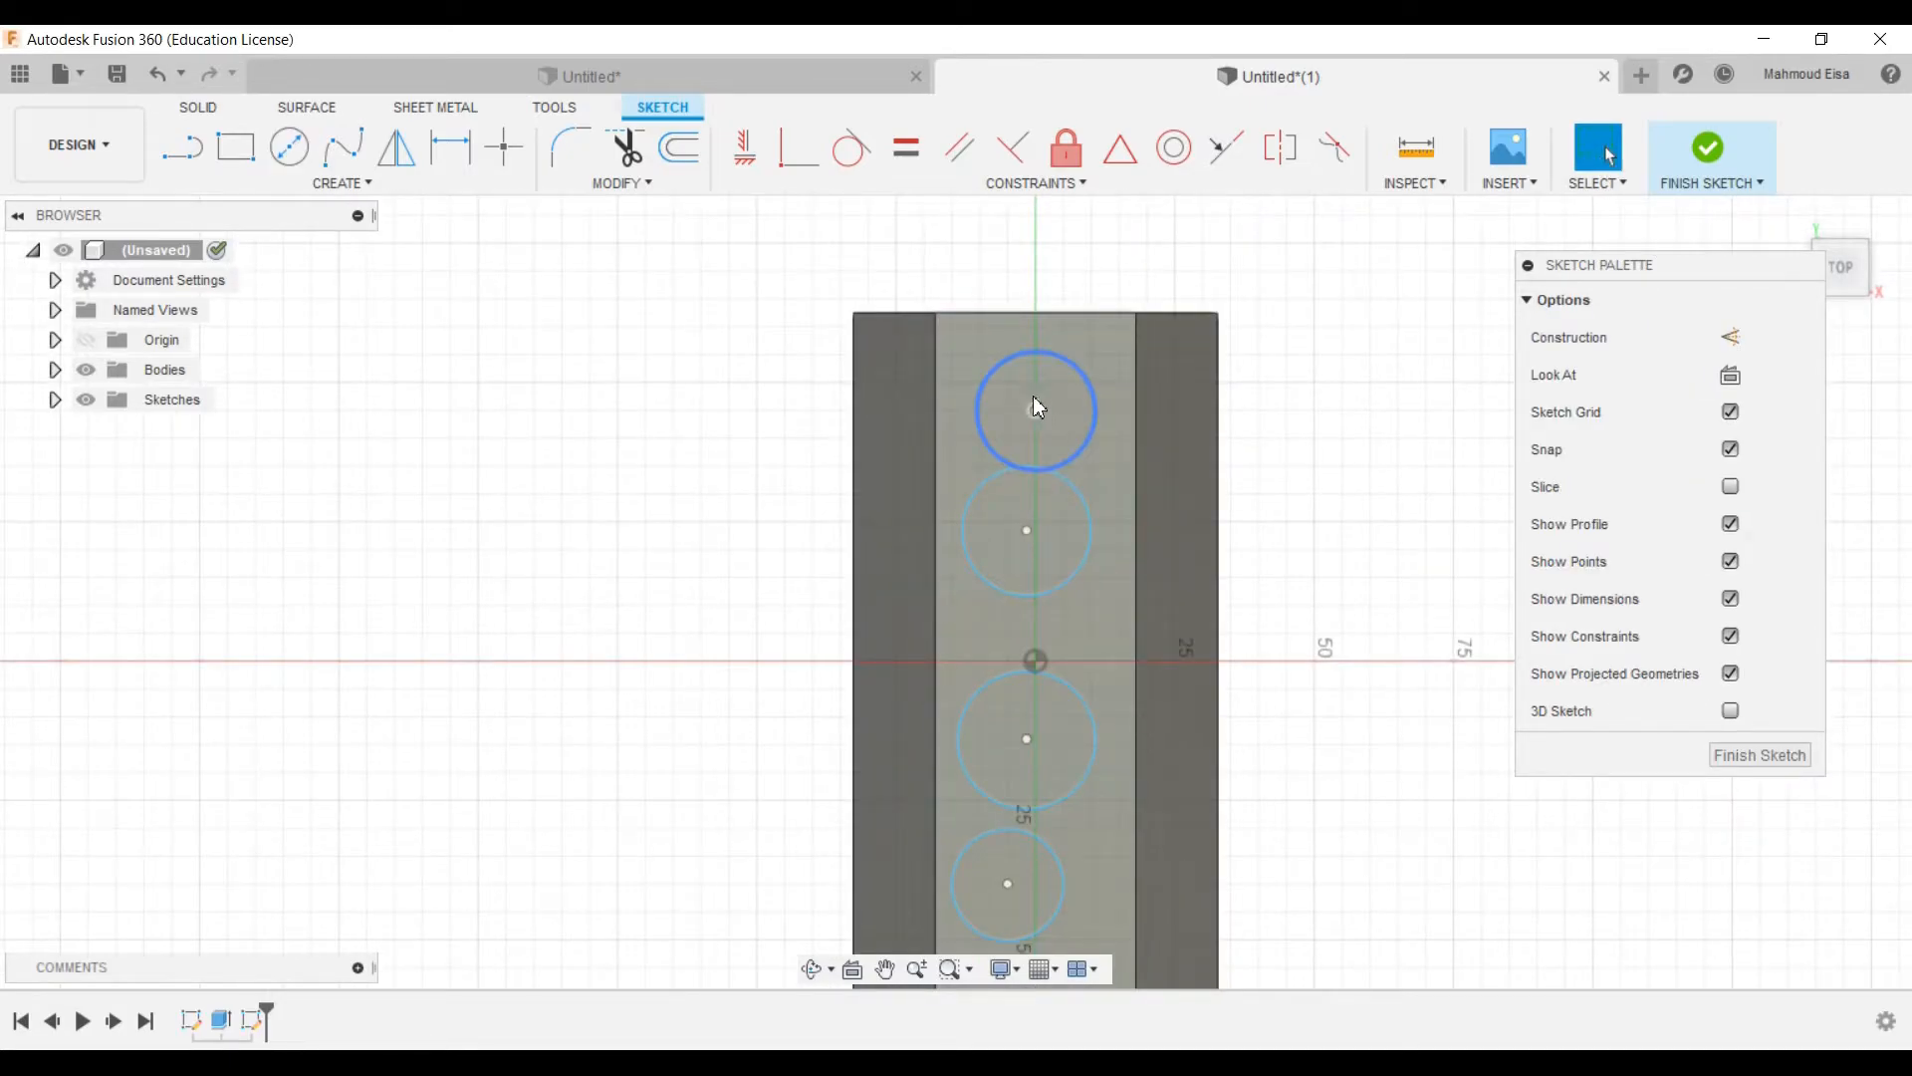
Step: Move the uppermost circle closer to the block's upper edge and set its diameter to 22 mm
drag(1036, 408, 1036, 381)
click(450, 146)
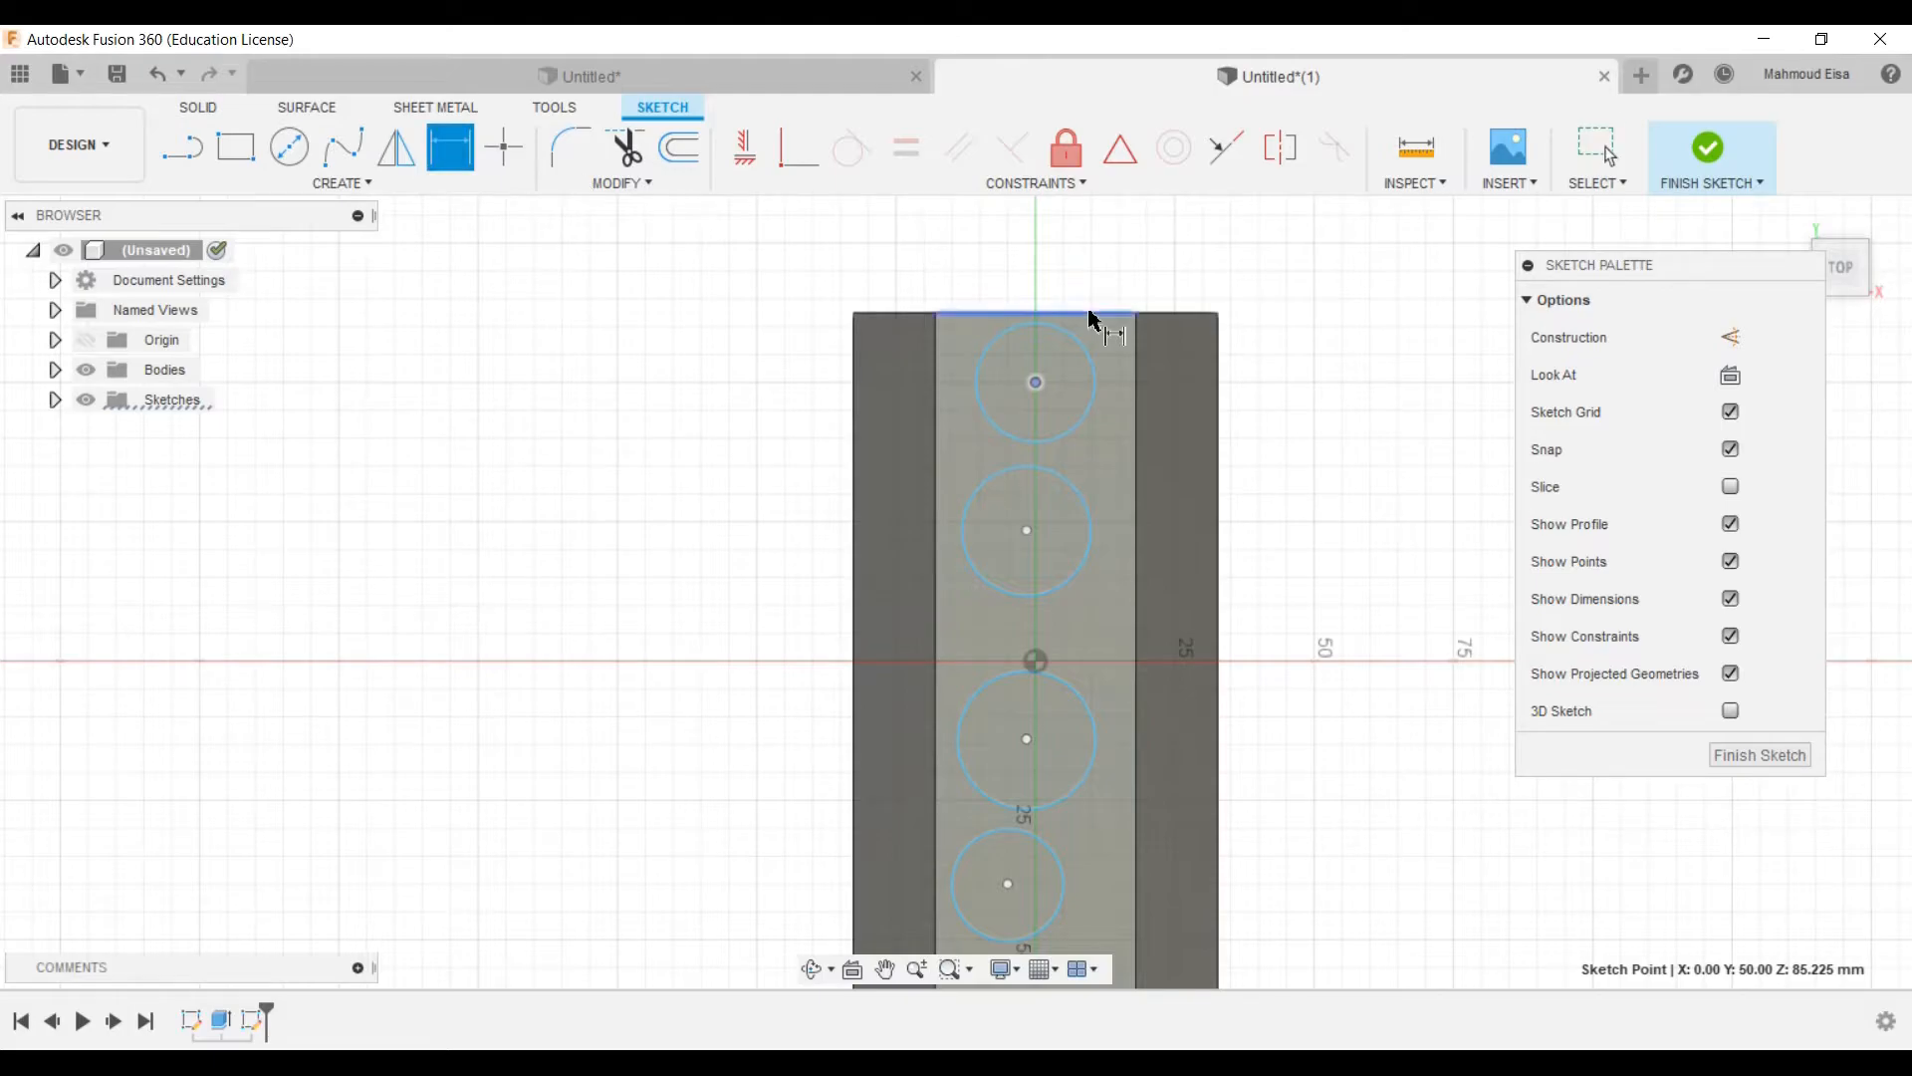
click(1094, 355)
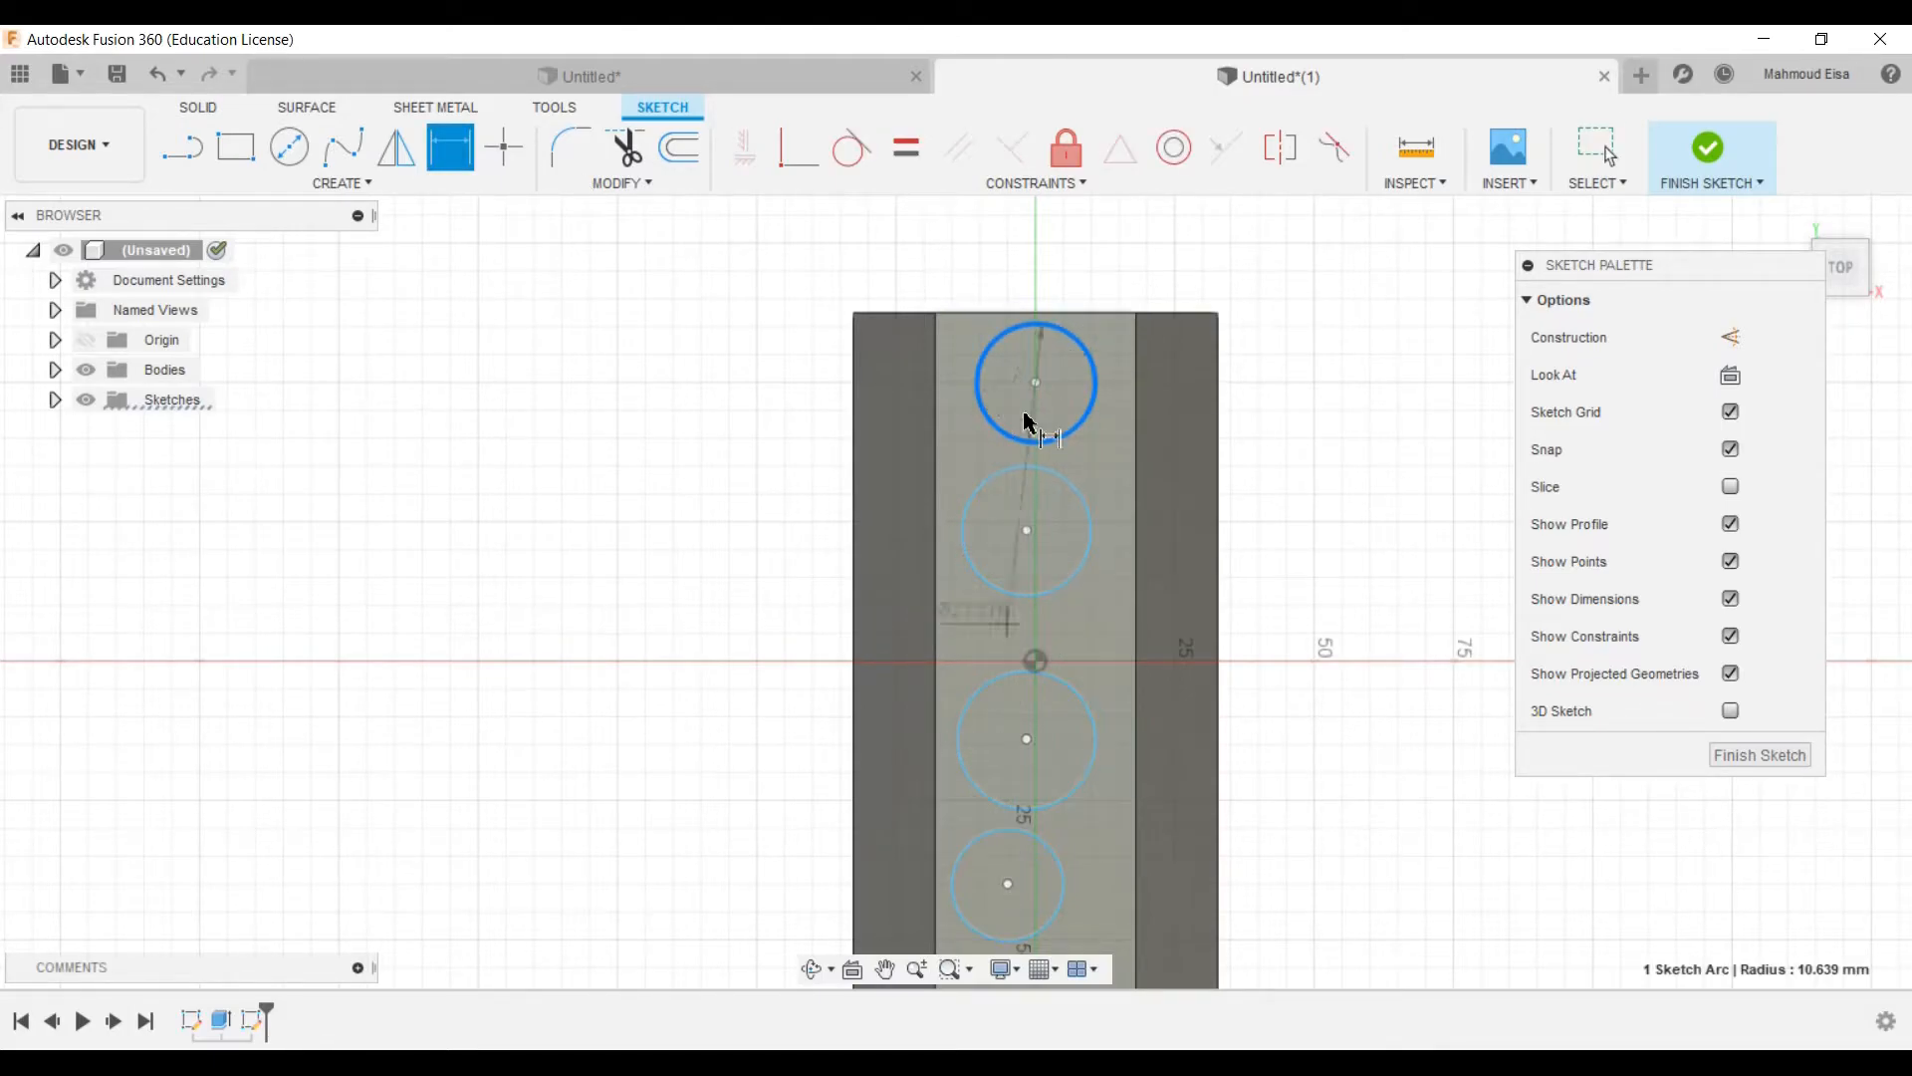
click(1208, 249)
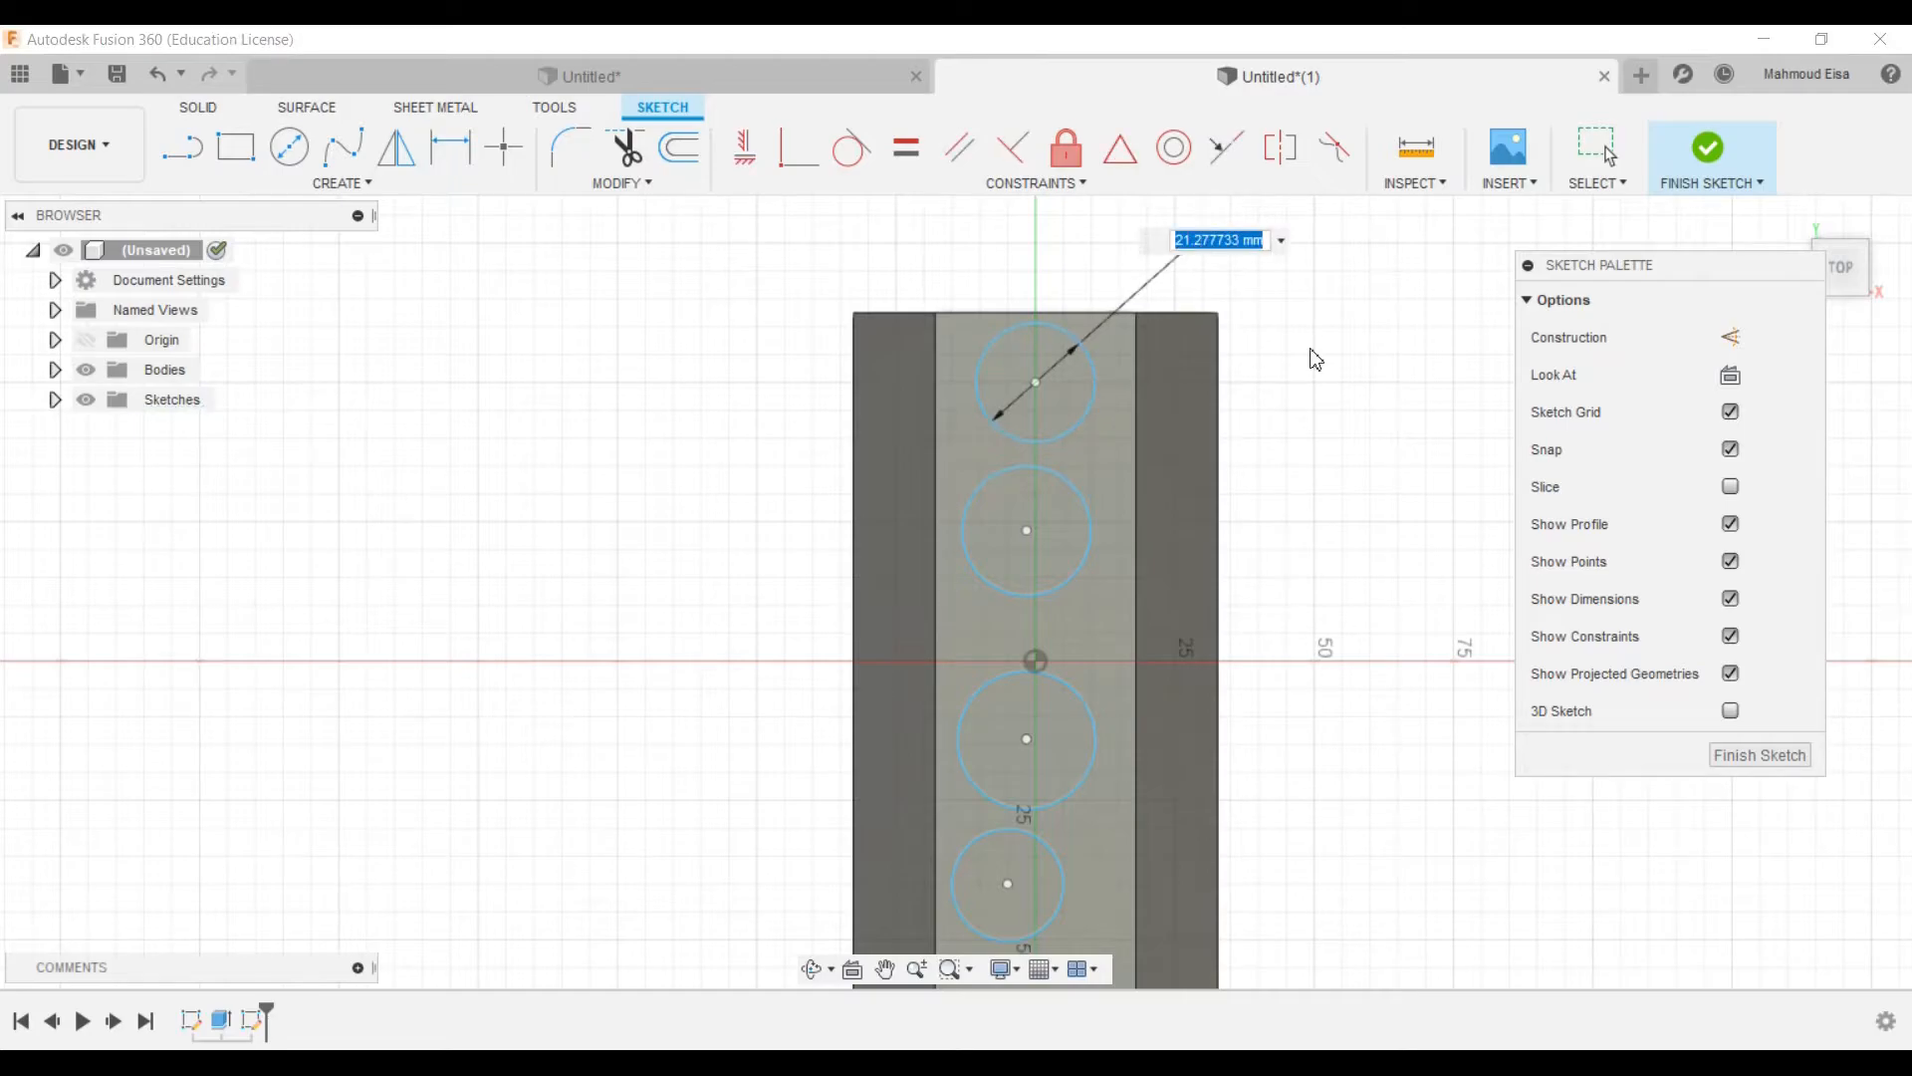
text(22)
key(Return)
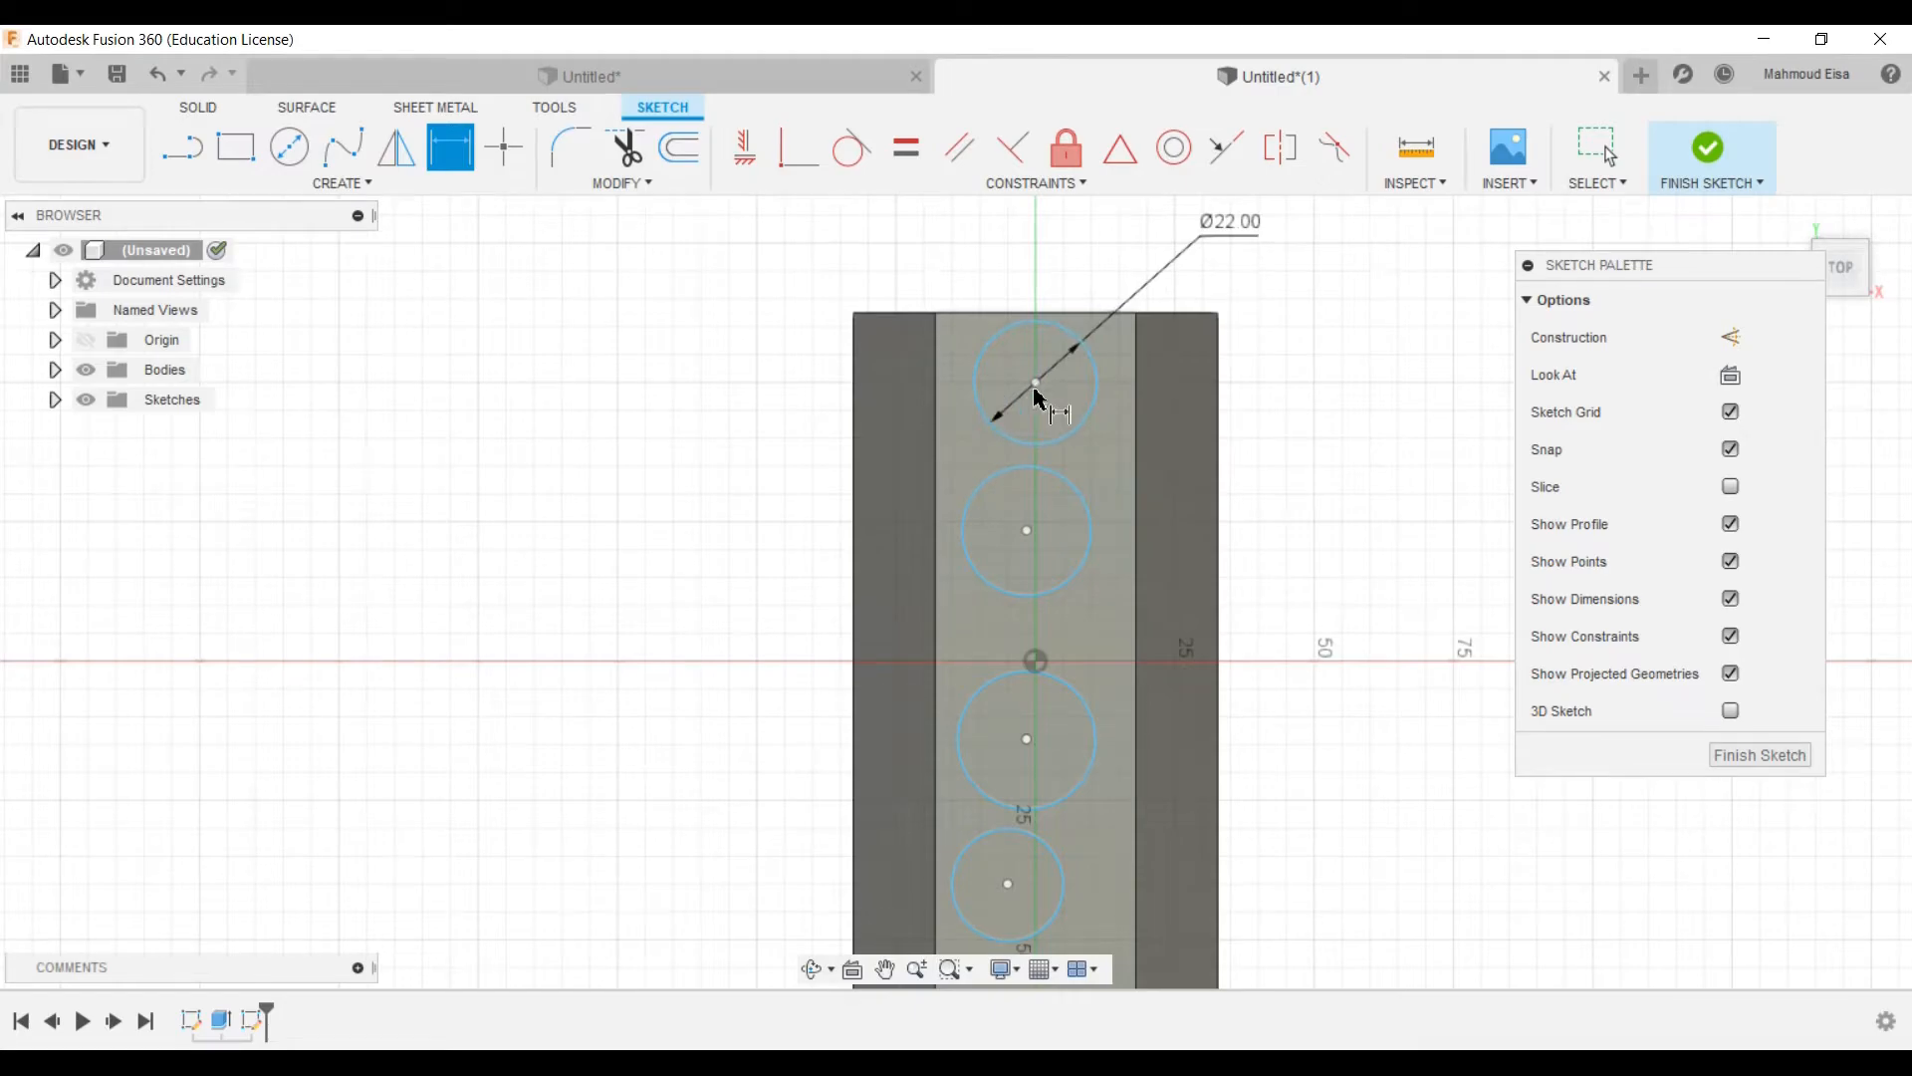
scroll(1012, 256, down, 1)
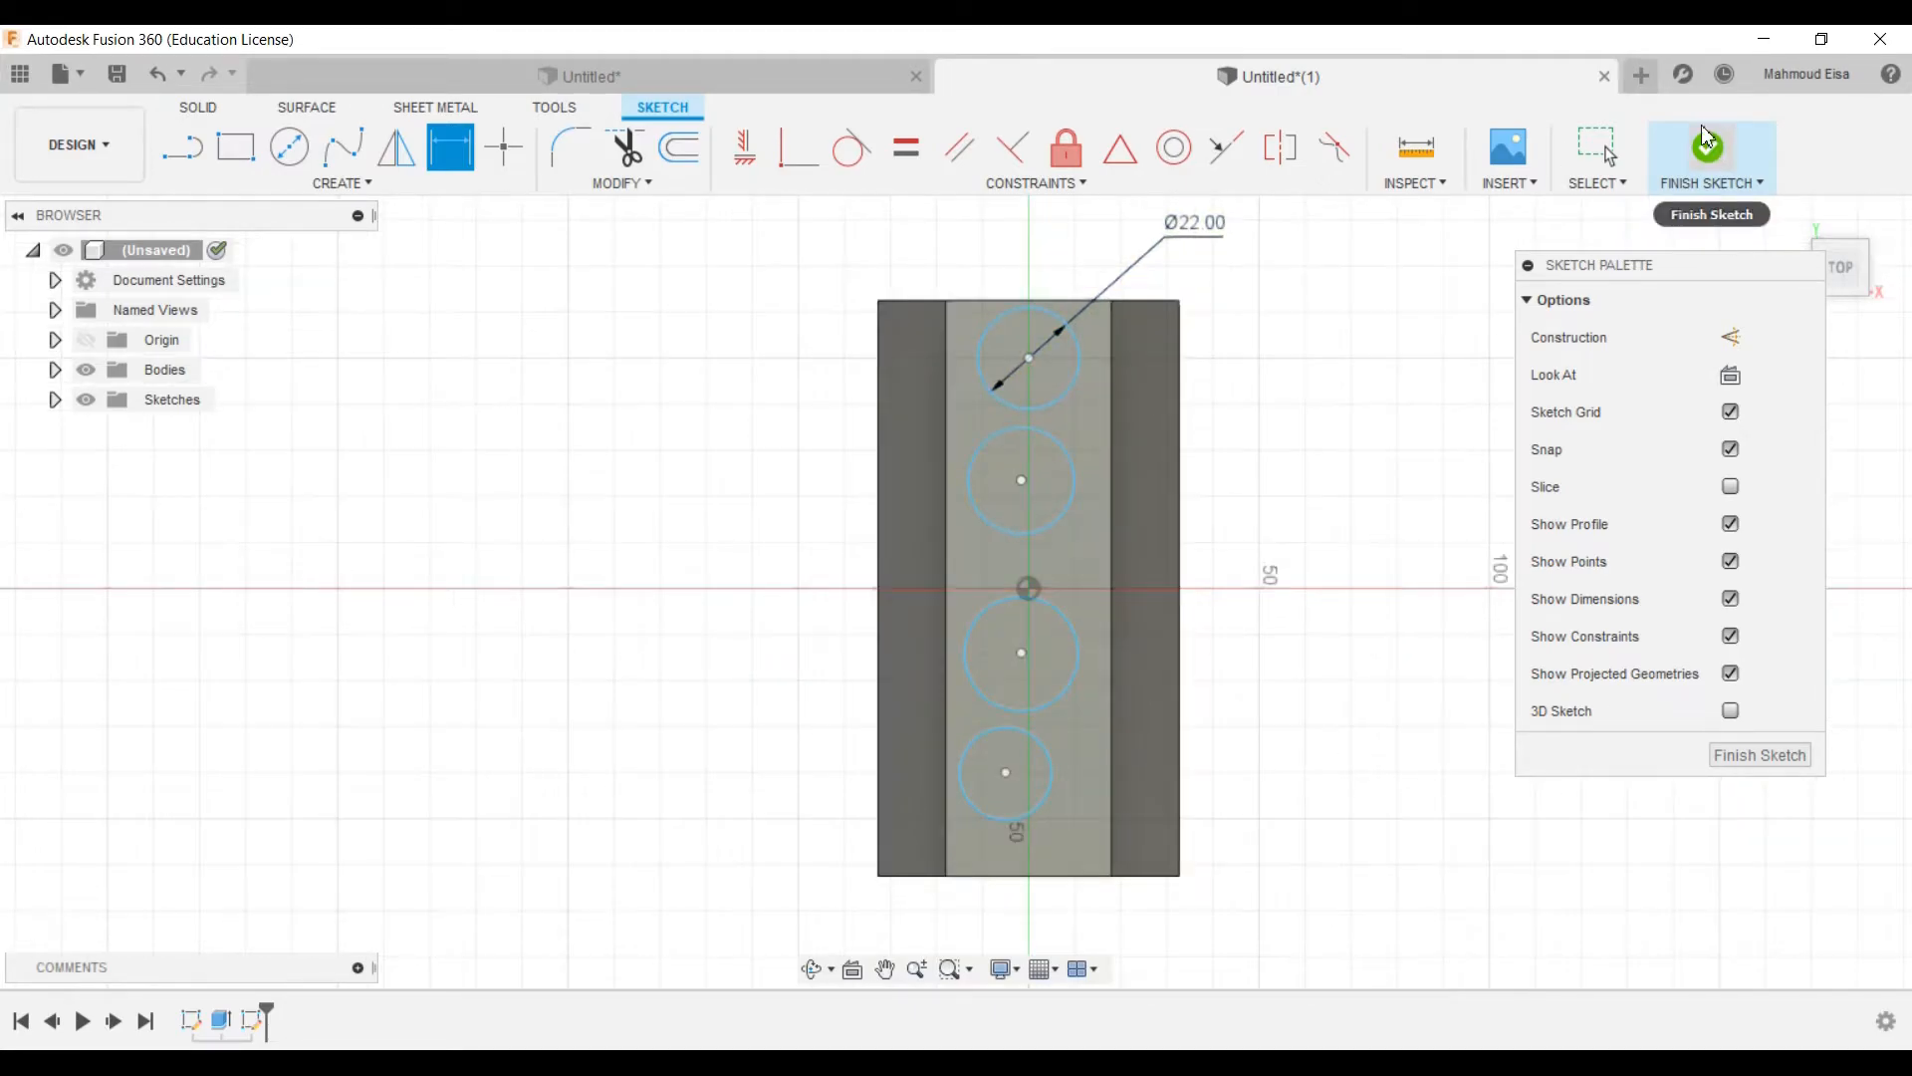
Step: Constrain the uppermost circle's centre to be vertically aligned with the sketch origin
key(Escape)
click(1028, 355)
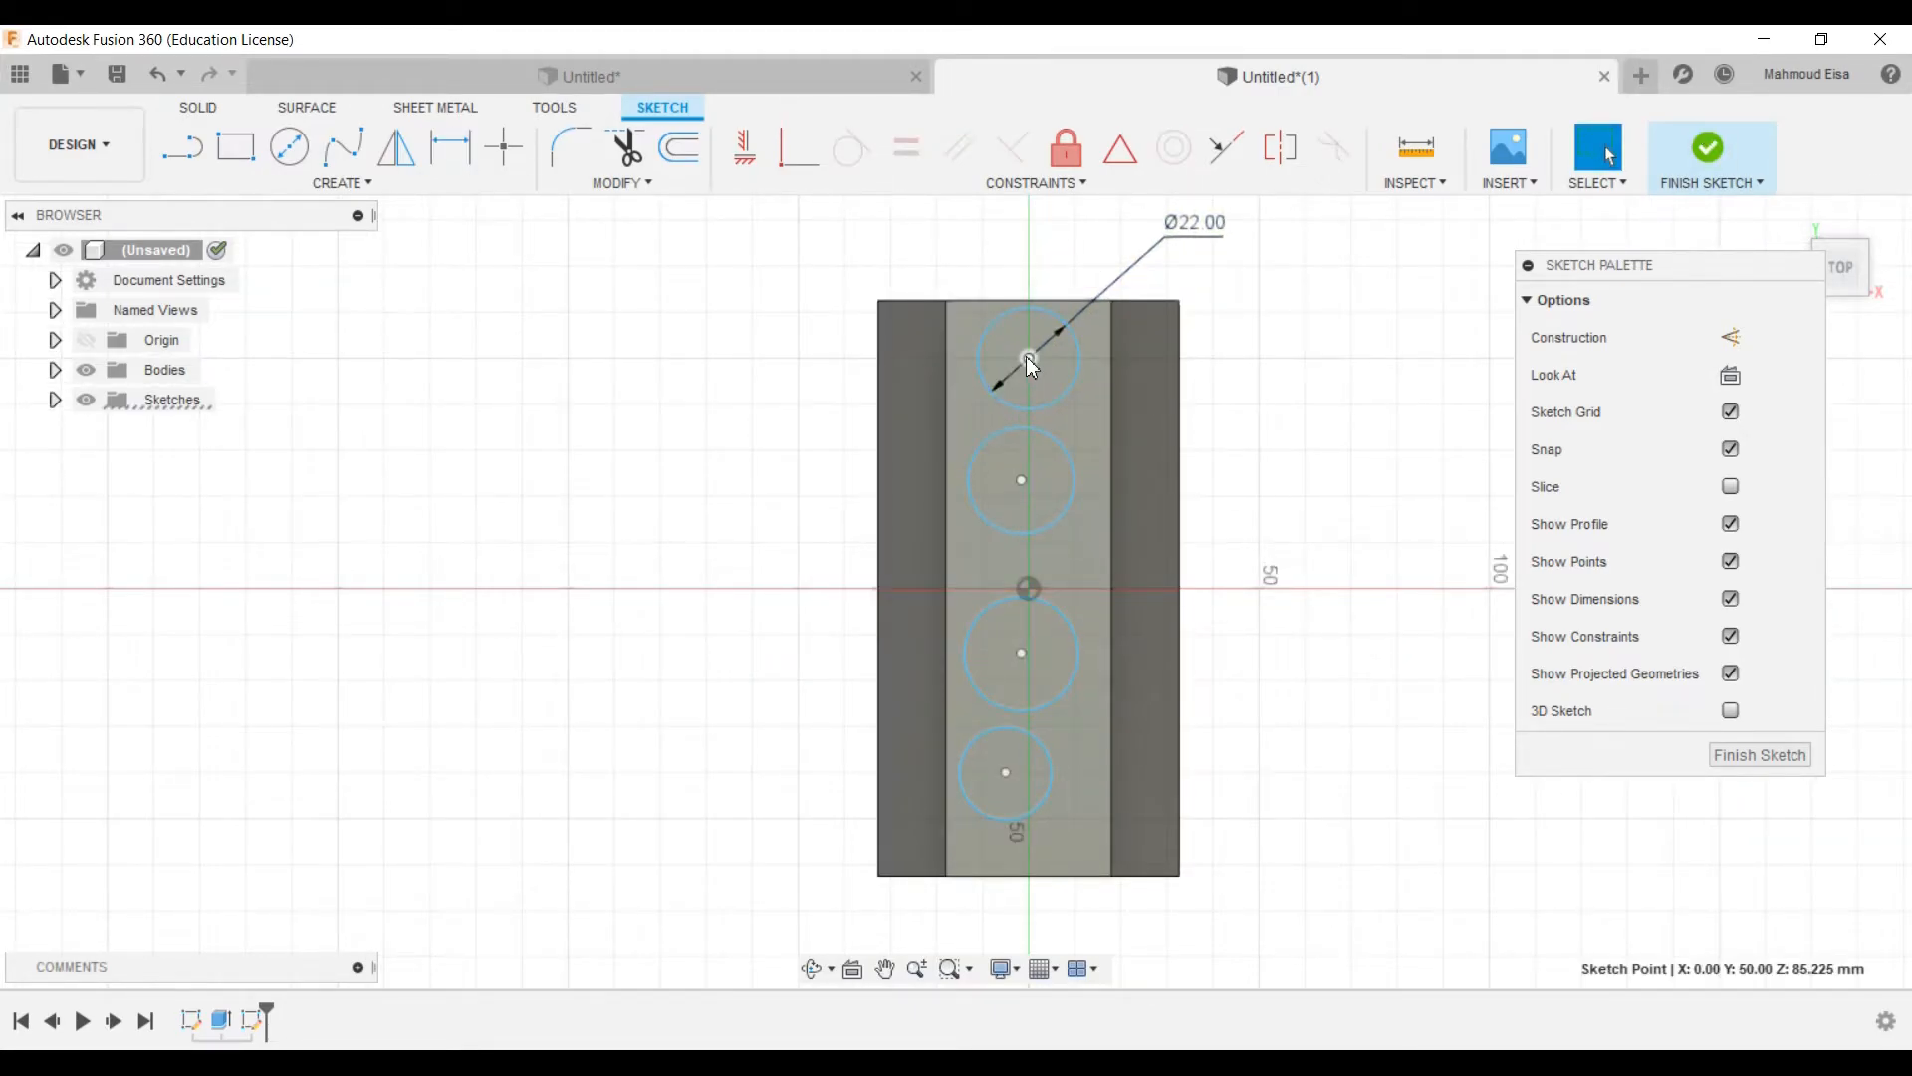
click(745, 148)
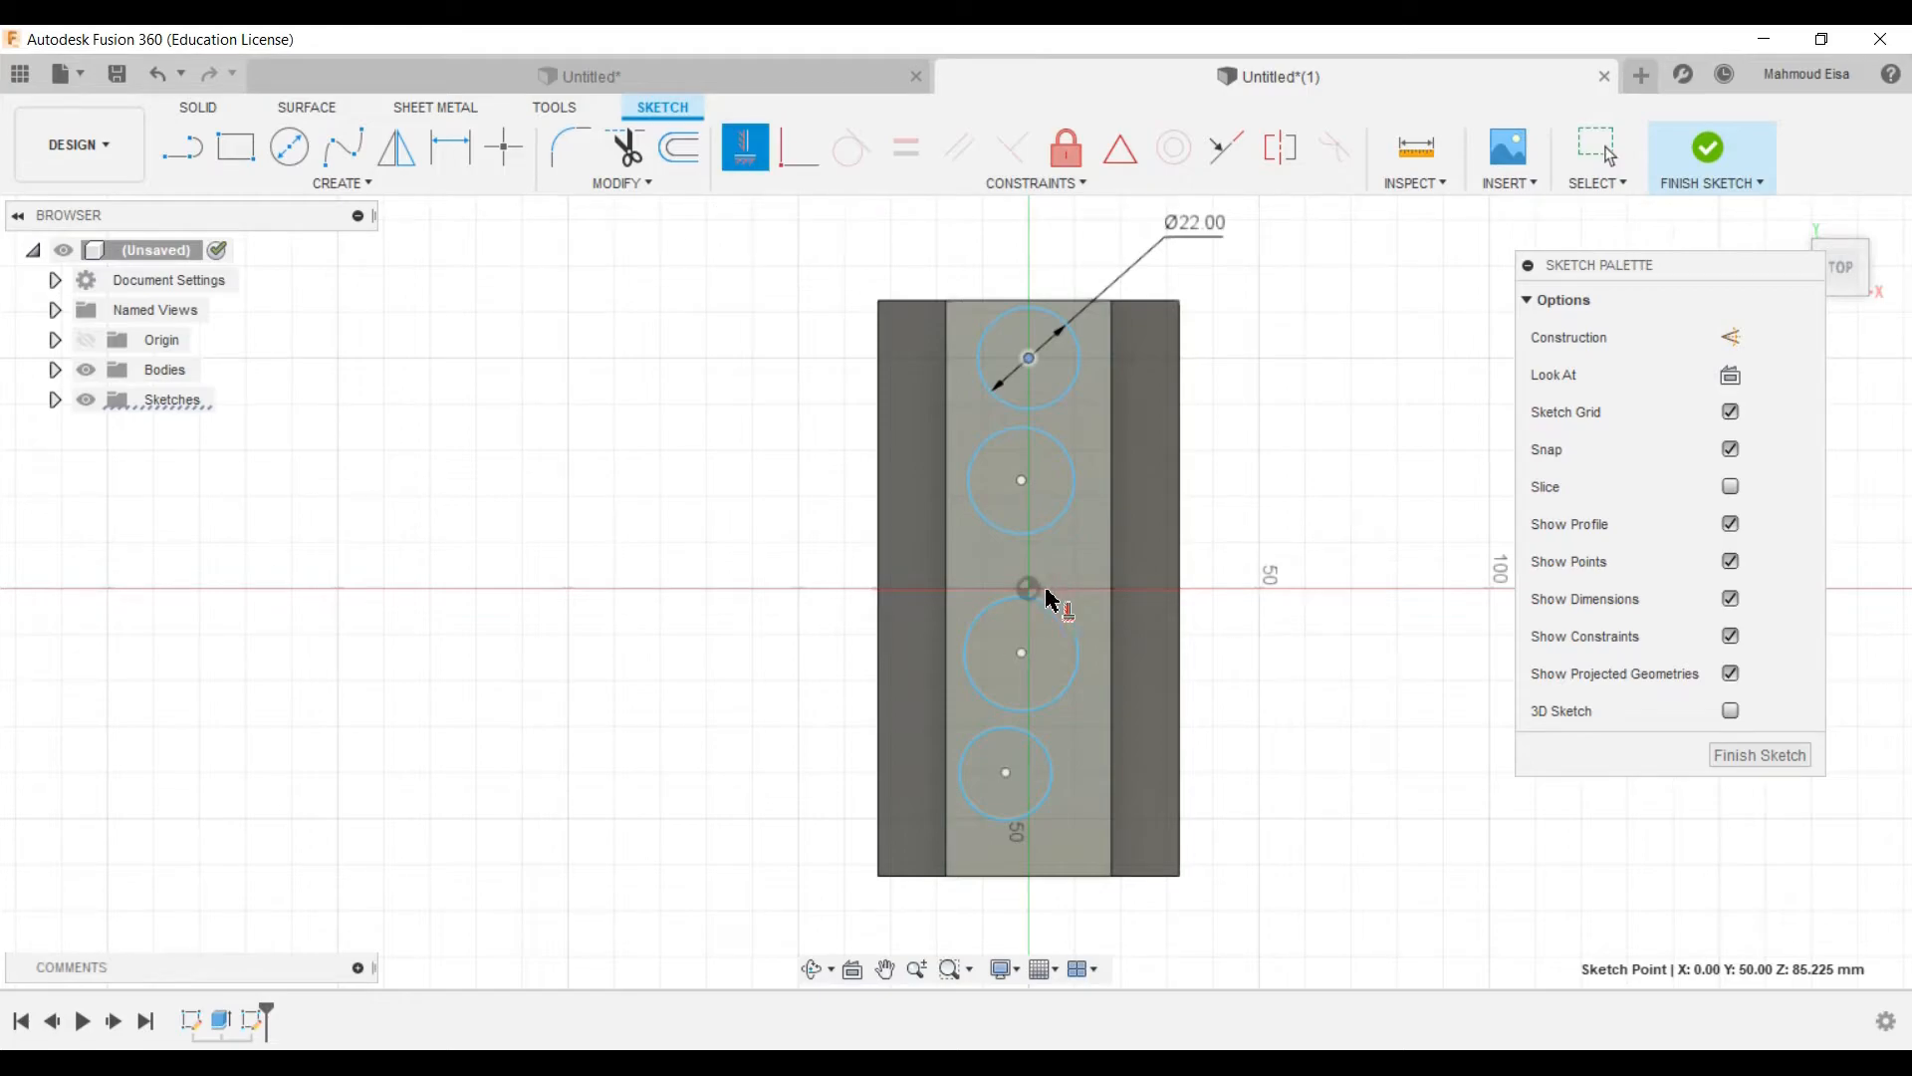
click(1029, 588)
click(1597, 147)
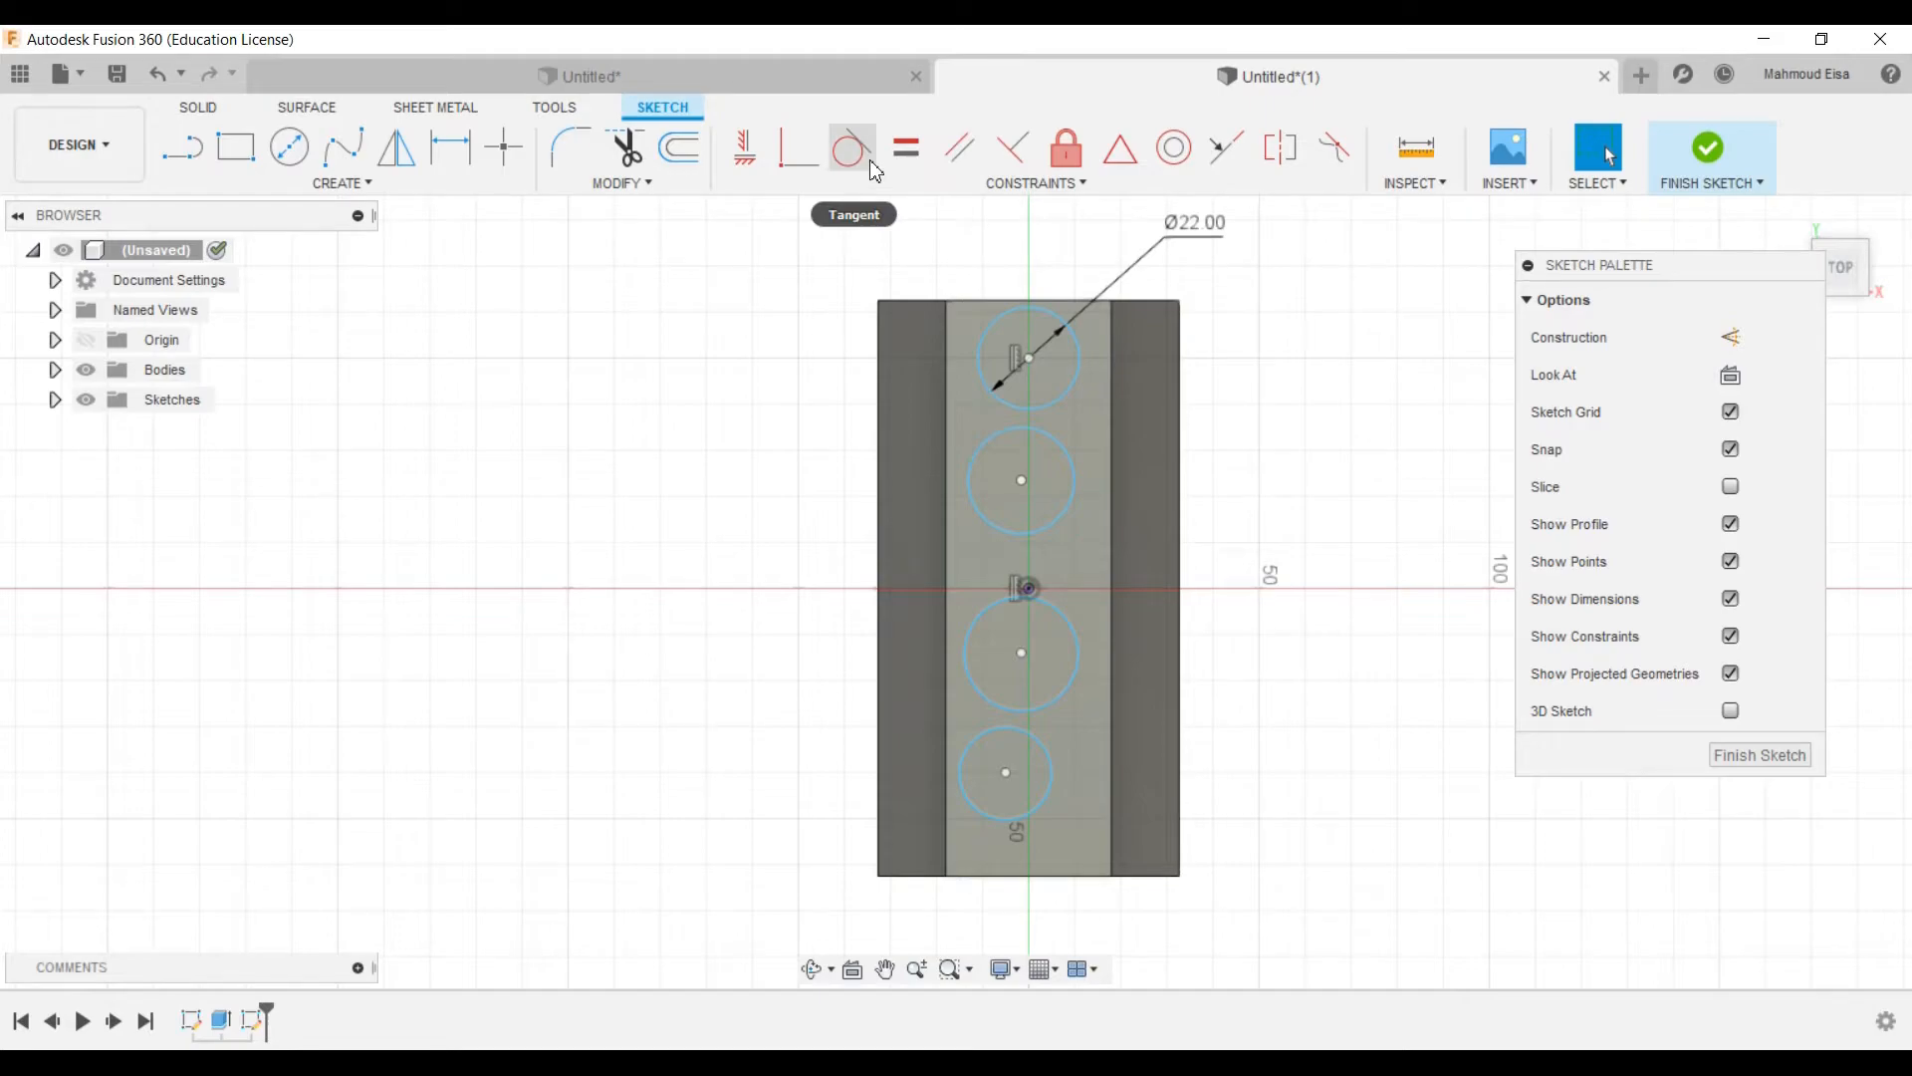
Step: Apply equal constraints so the three lower circles match the size of the 22 mm circle
click(907, 151)
click(1006, 323)
click(1070, 476)
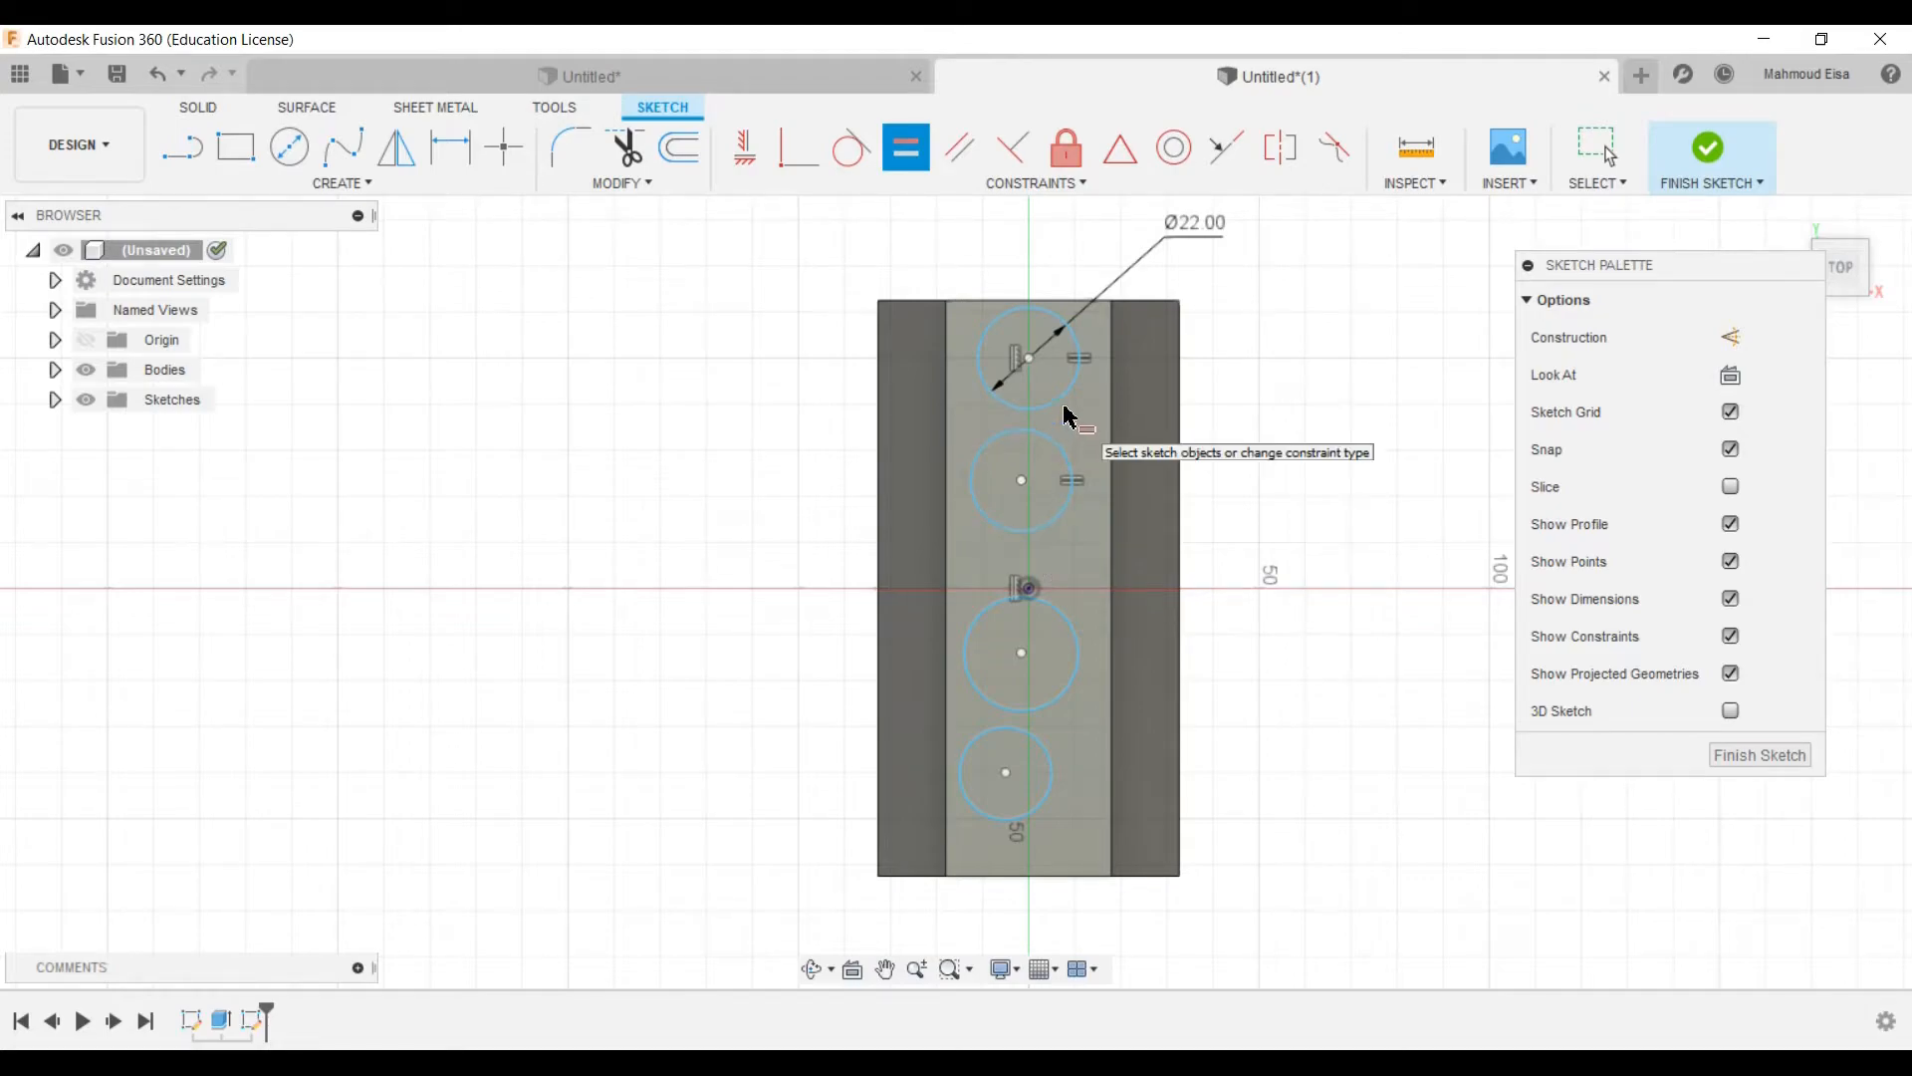
click(1064, 622)
click(1070, 474)
click(1046, 742)
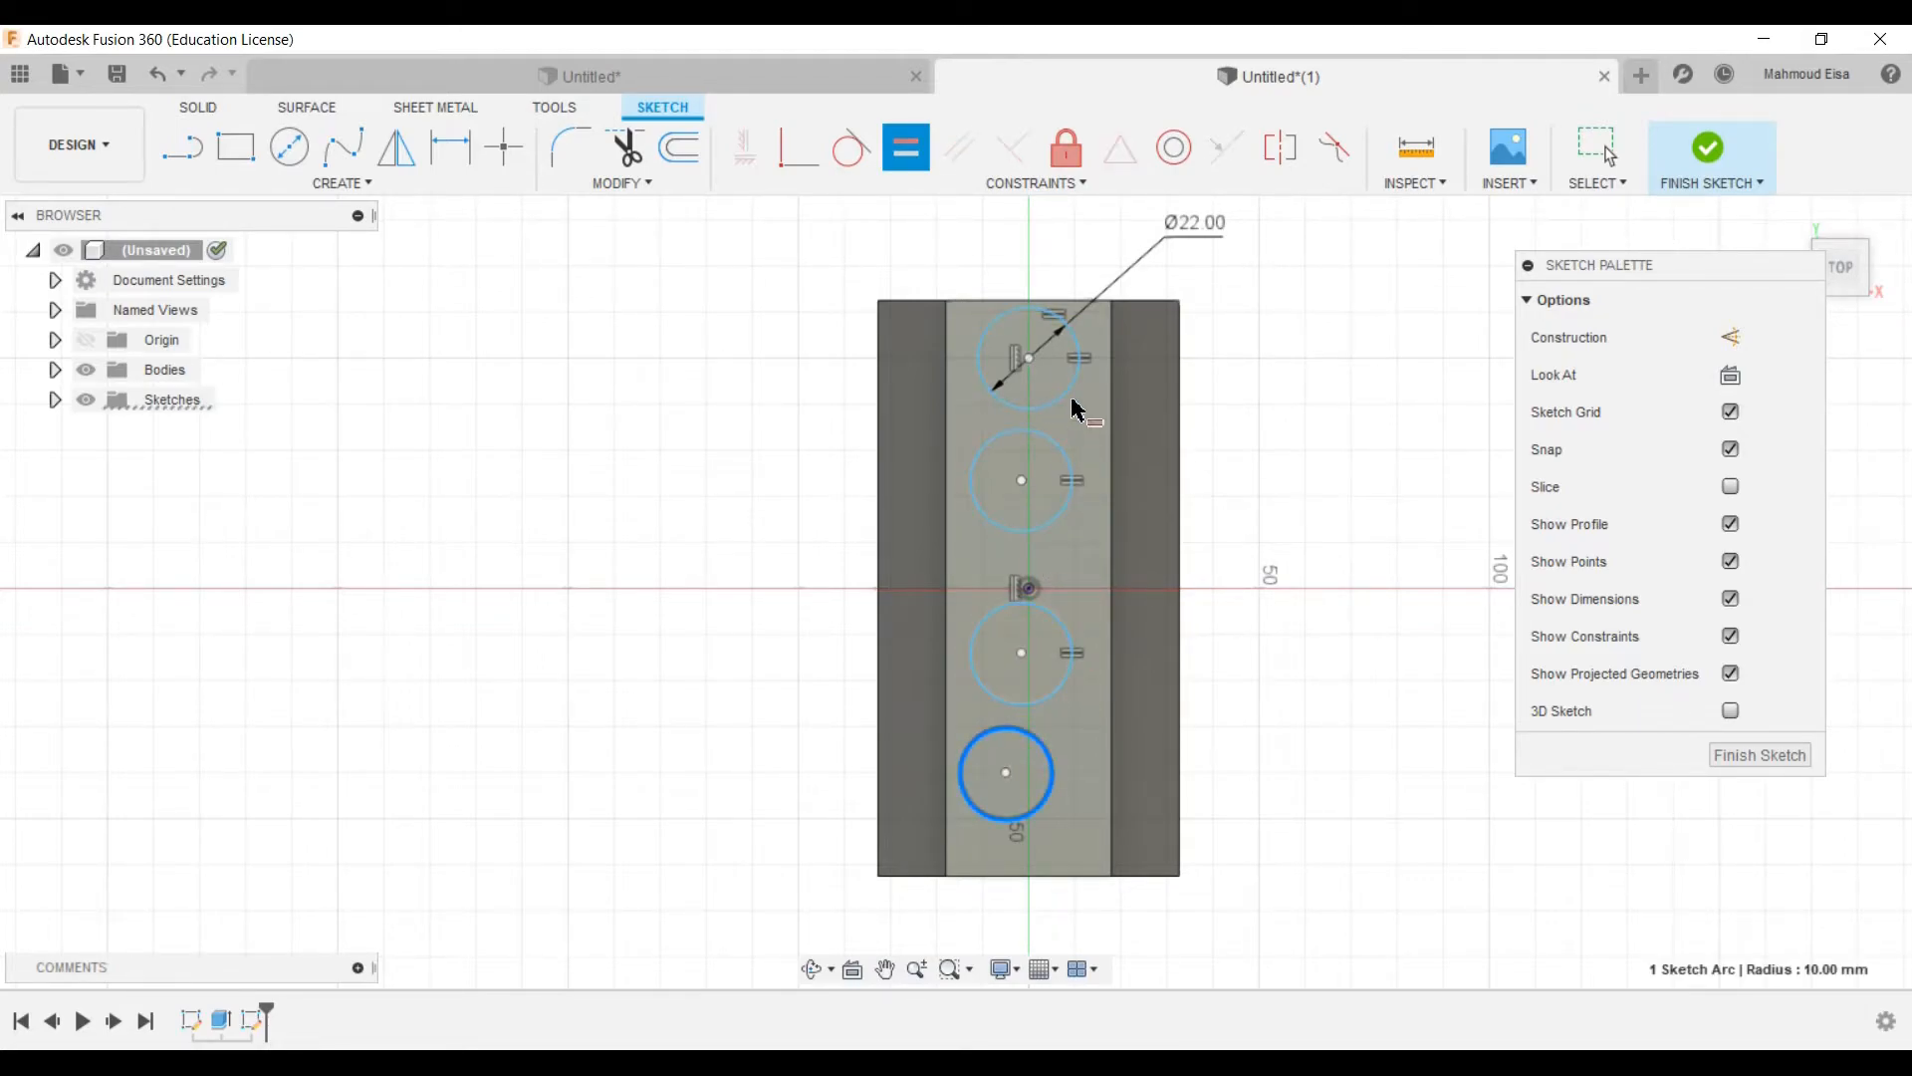
click(1071, 395)
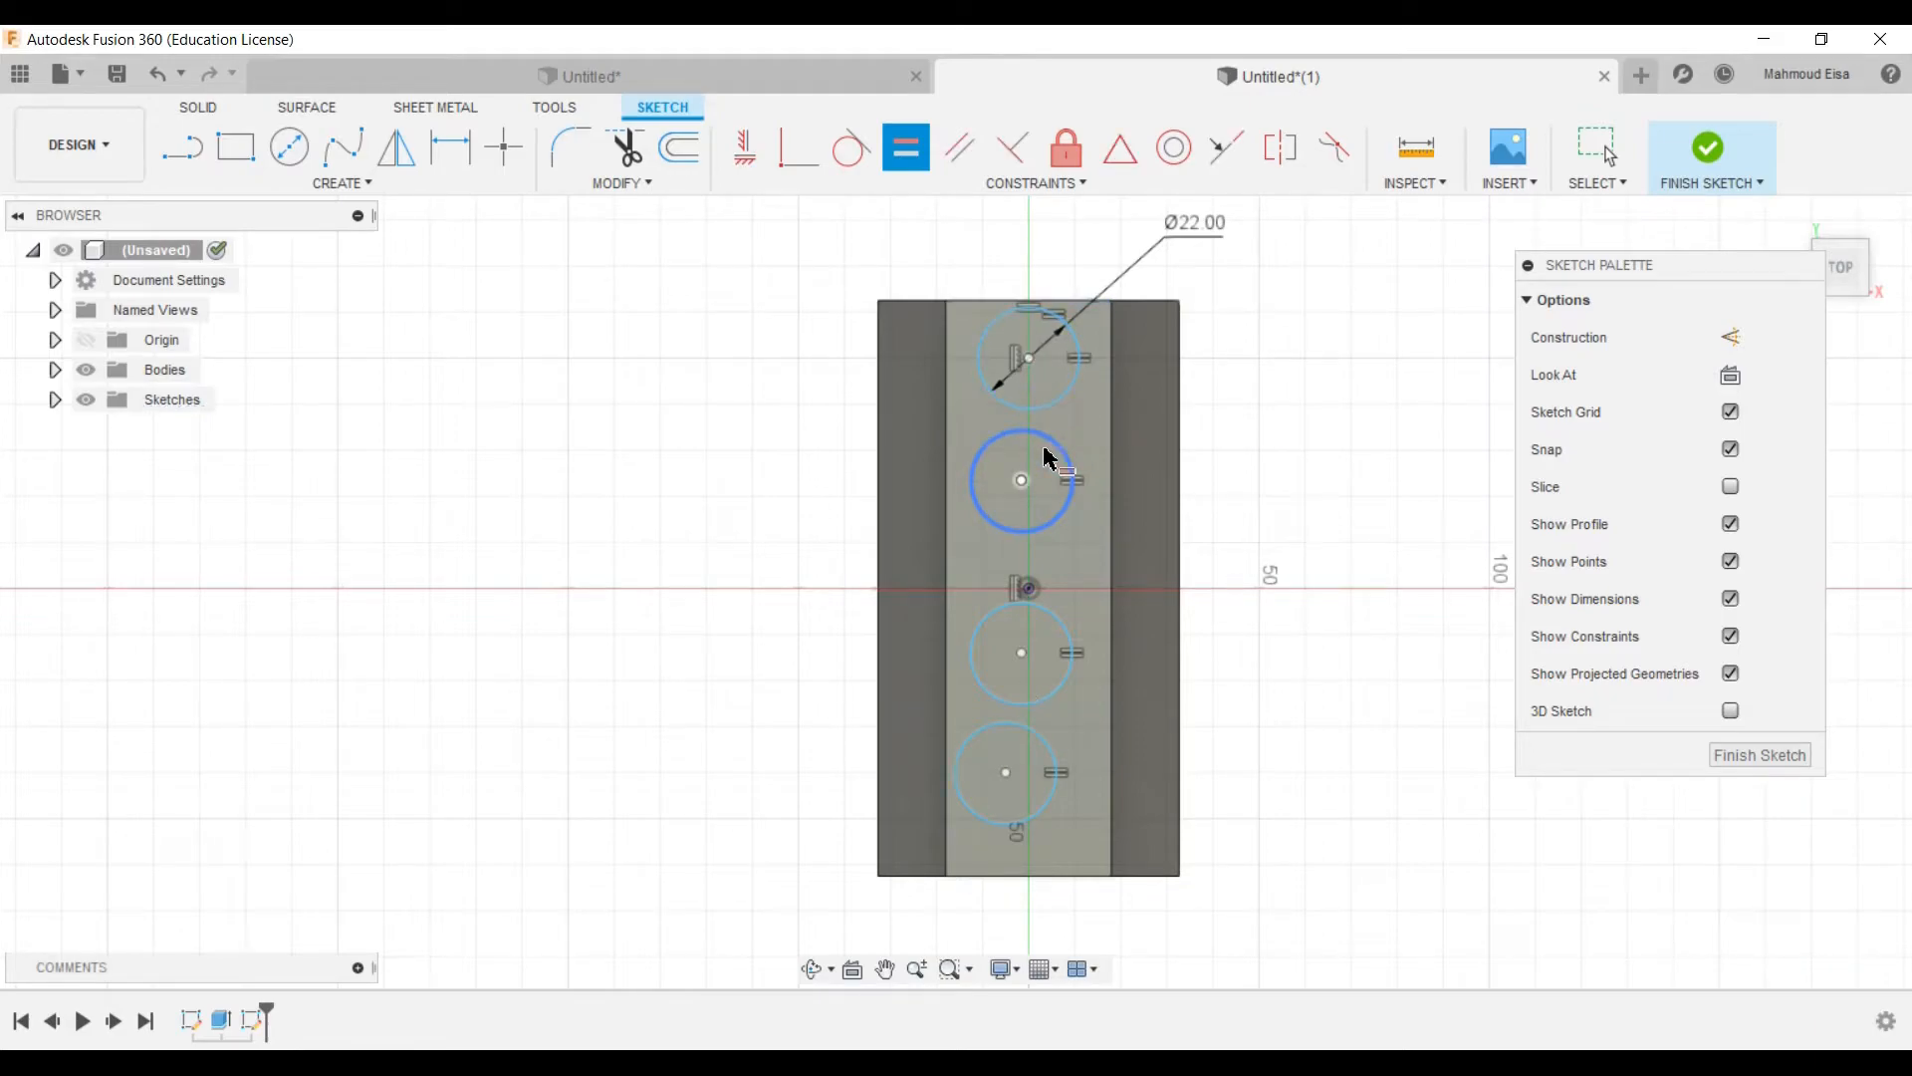
key(Escape)
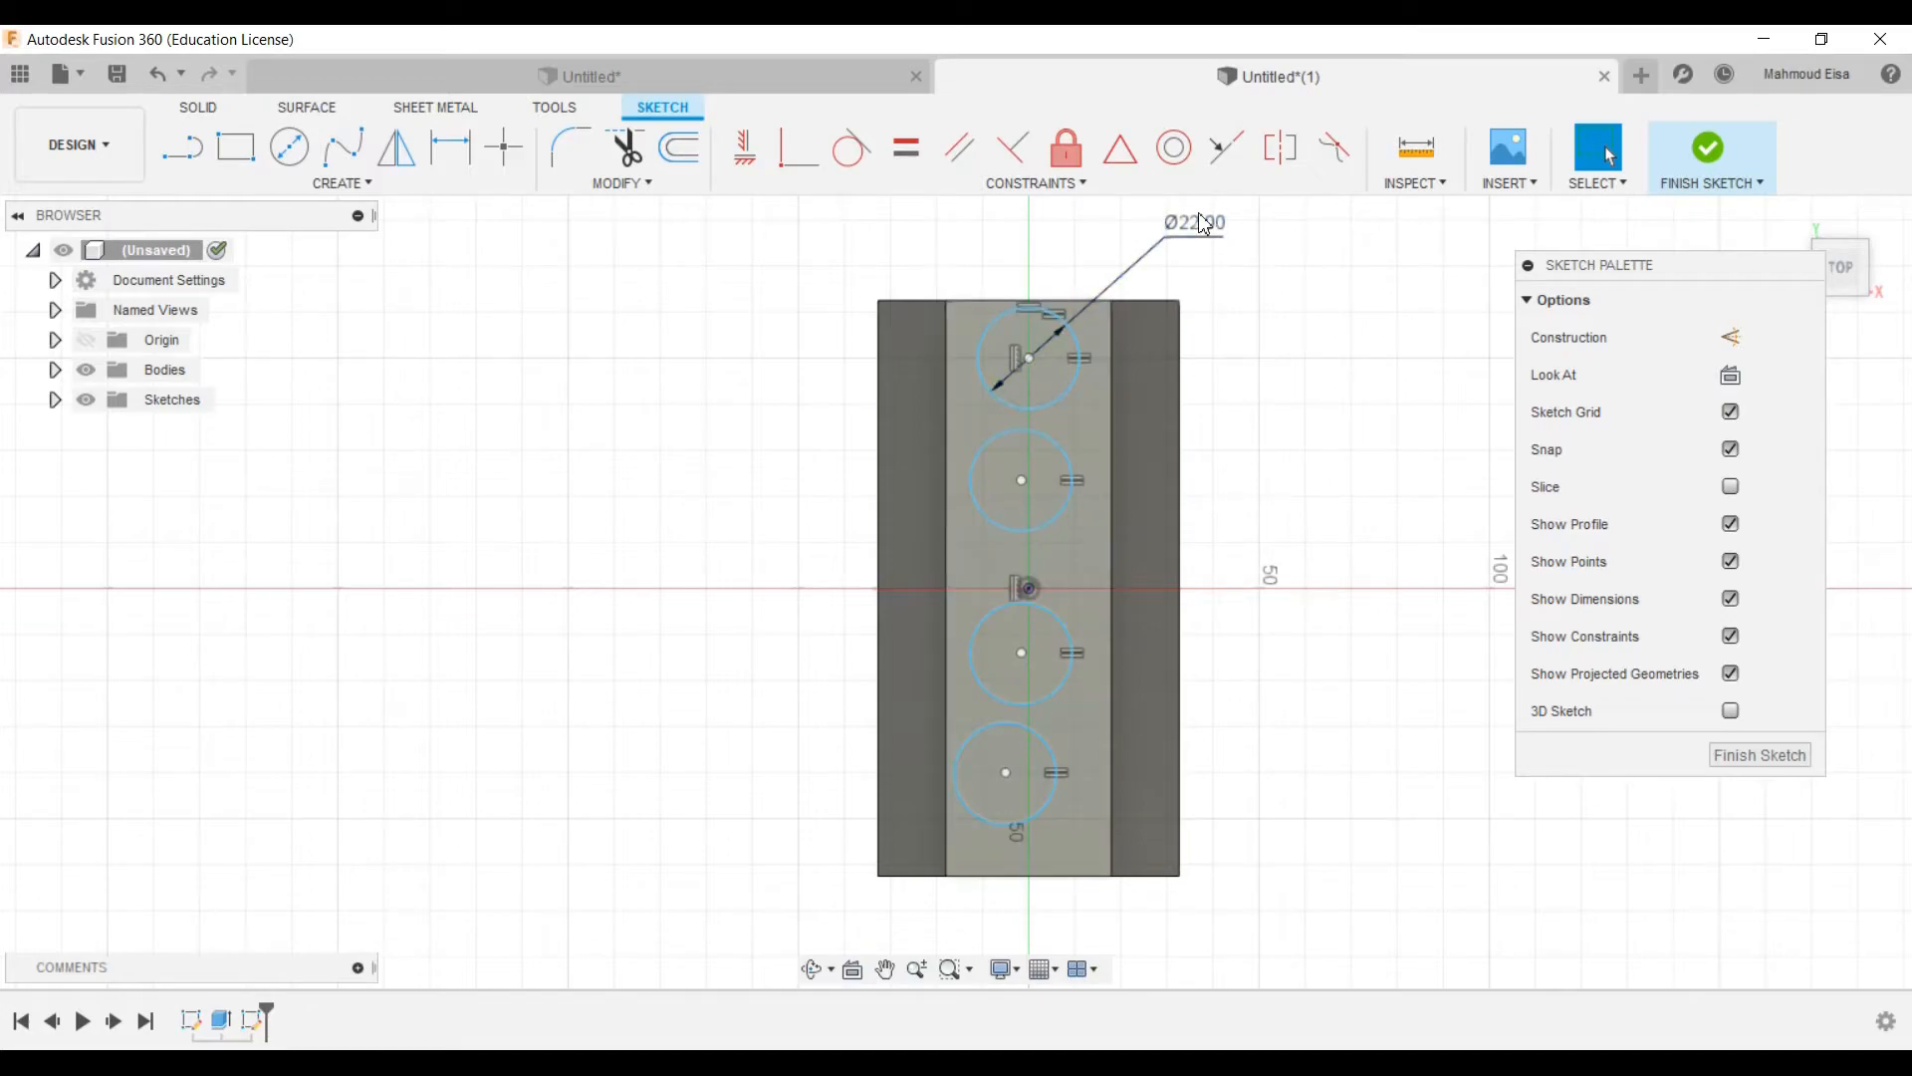
Step: Constrain the centres of the three lower circles to be vertically aligned with the sketch origin
scroll(660, 489, down, 1)
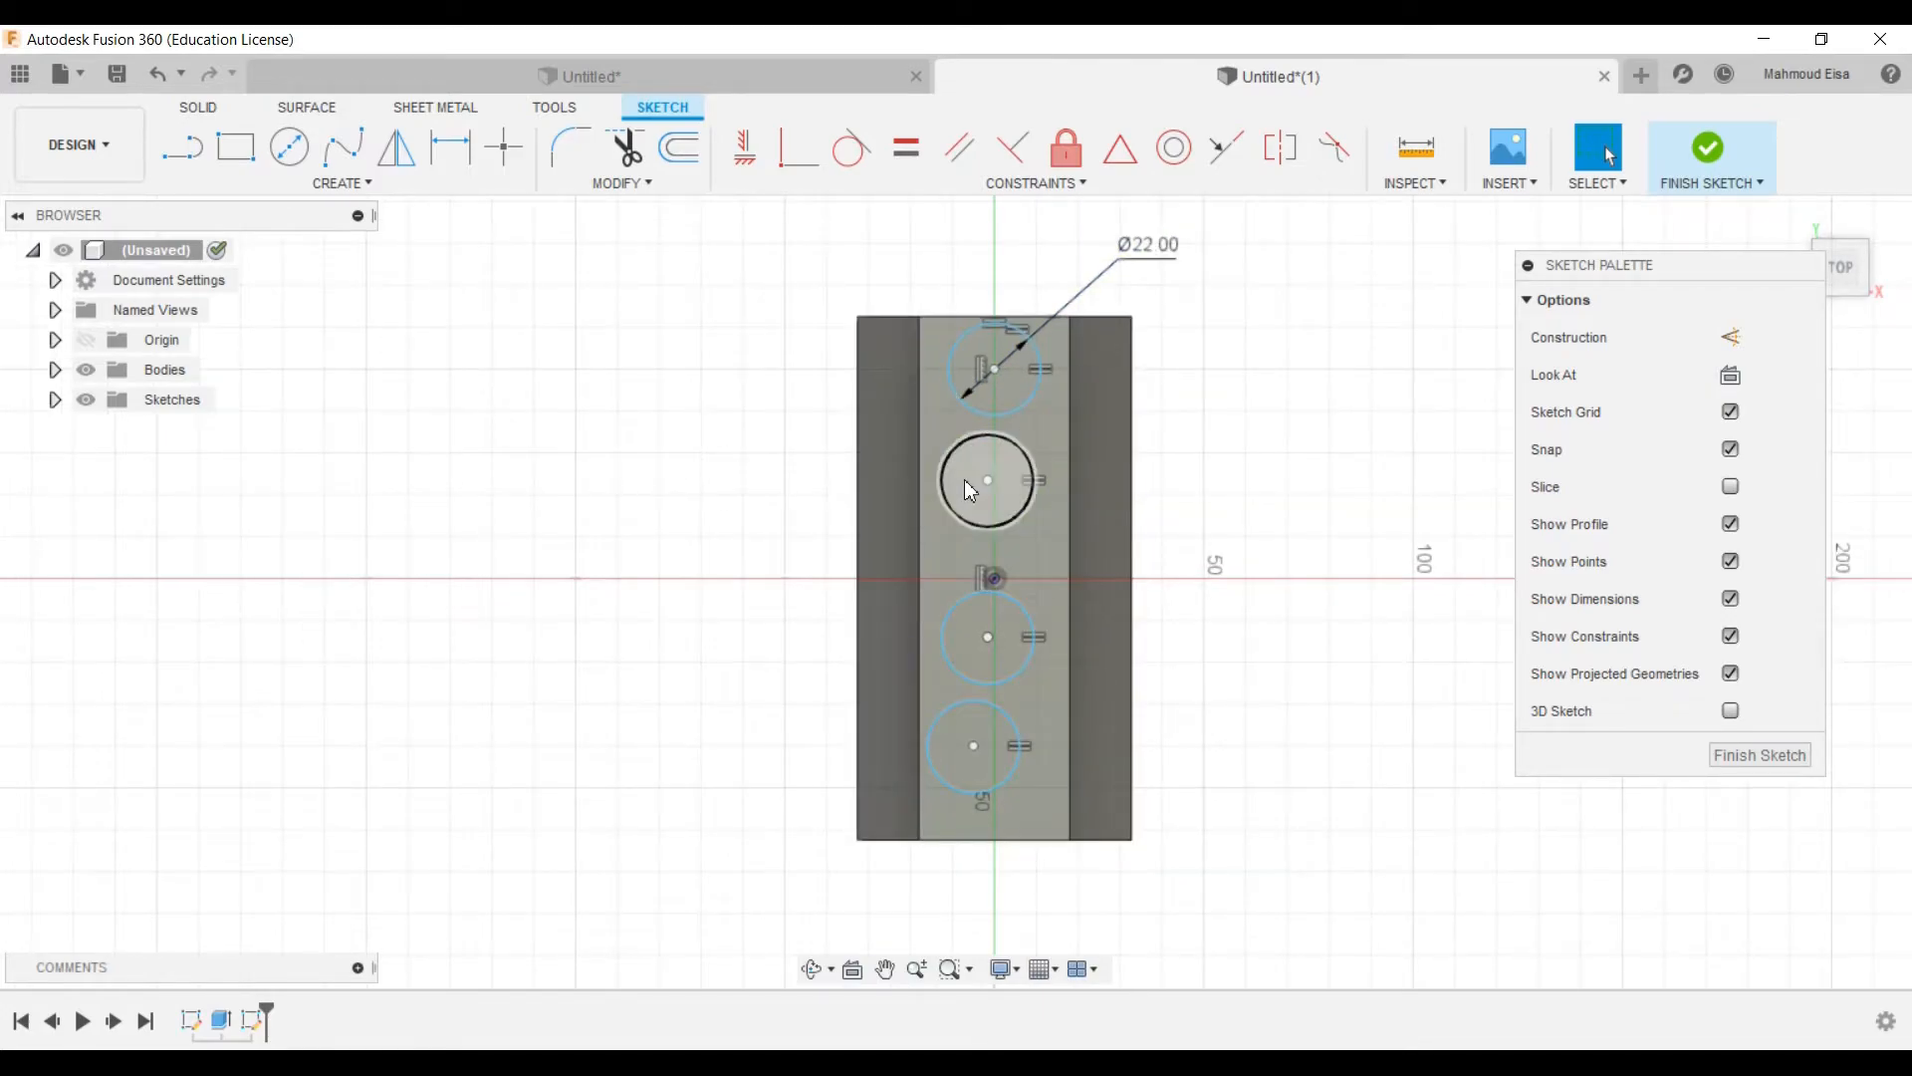
click(744, 147)
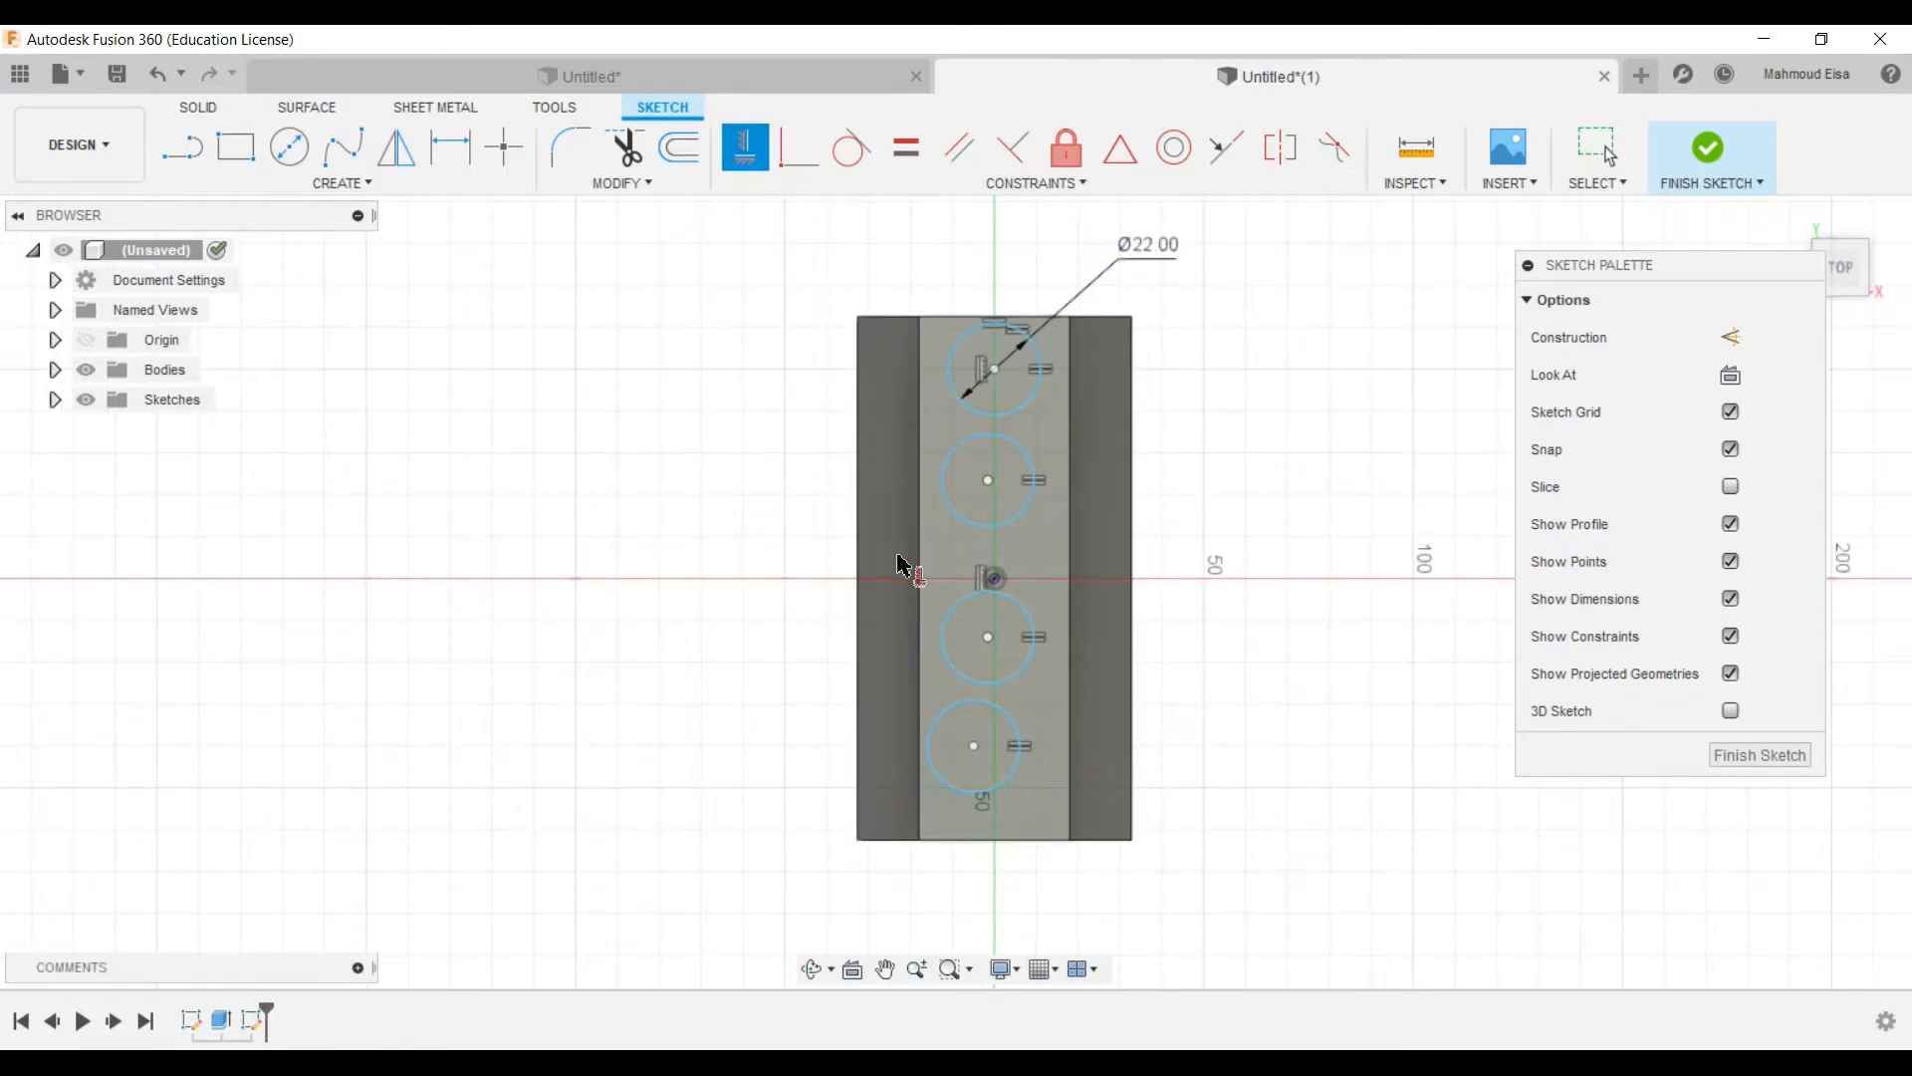
click(991, 482)
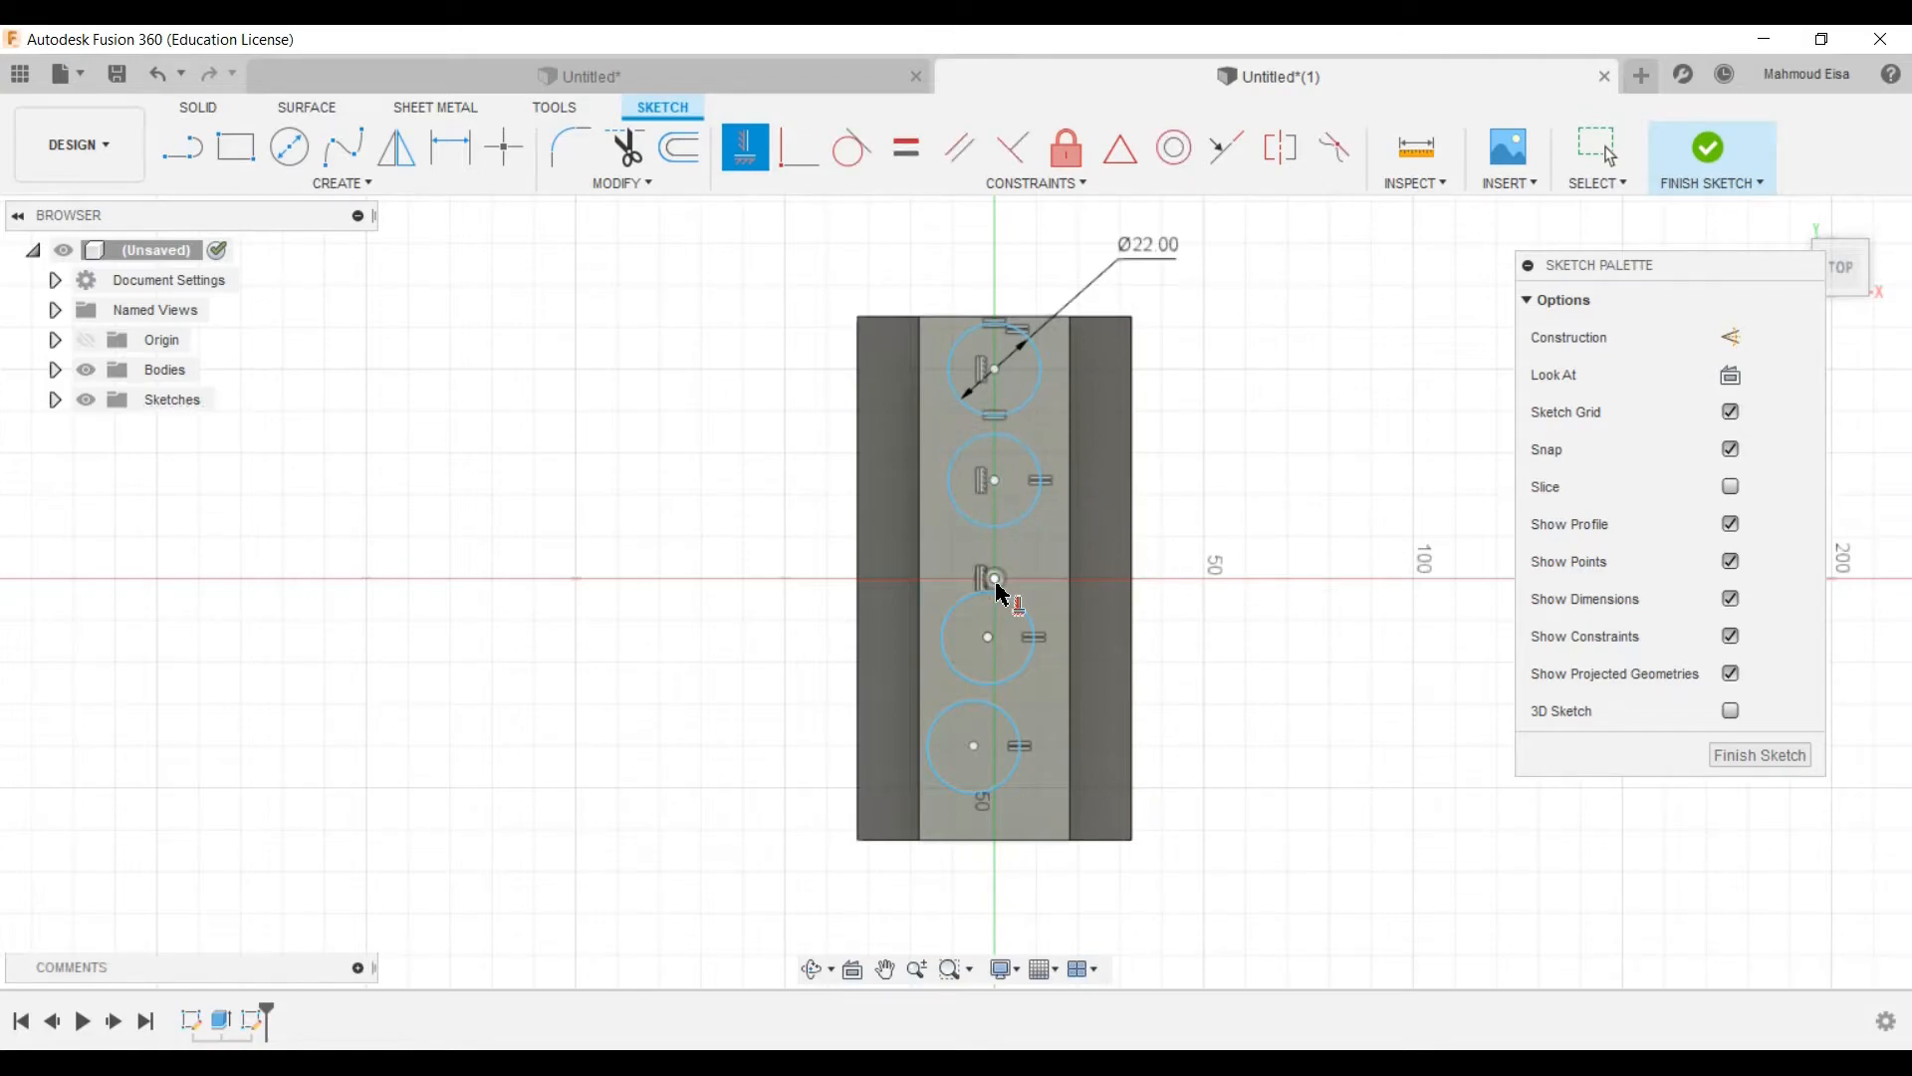
click(992, 645)
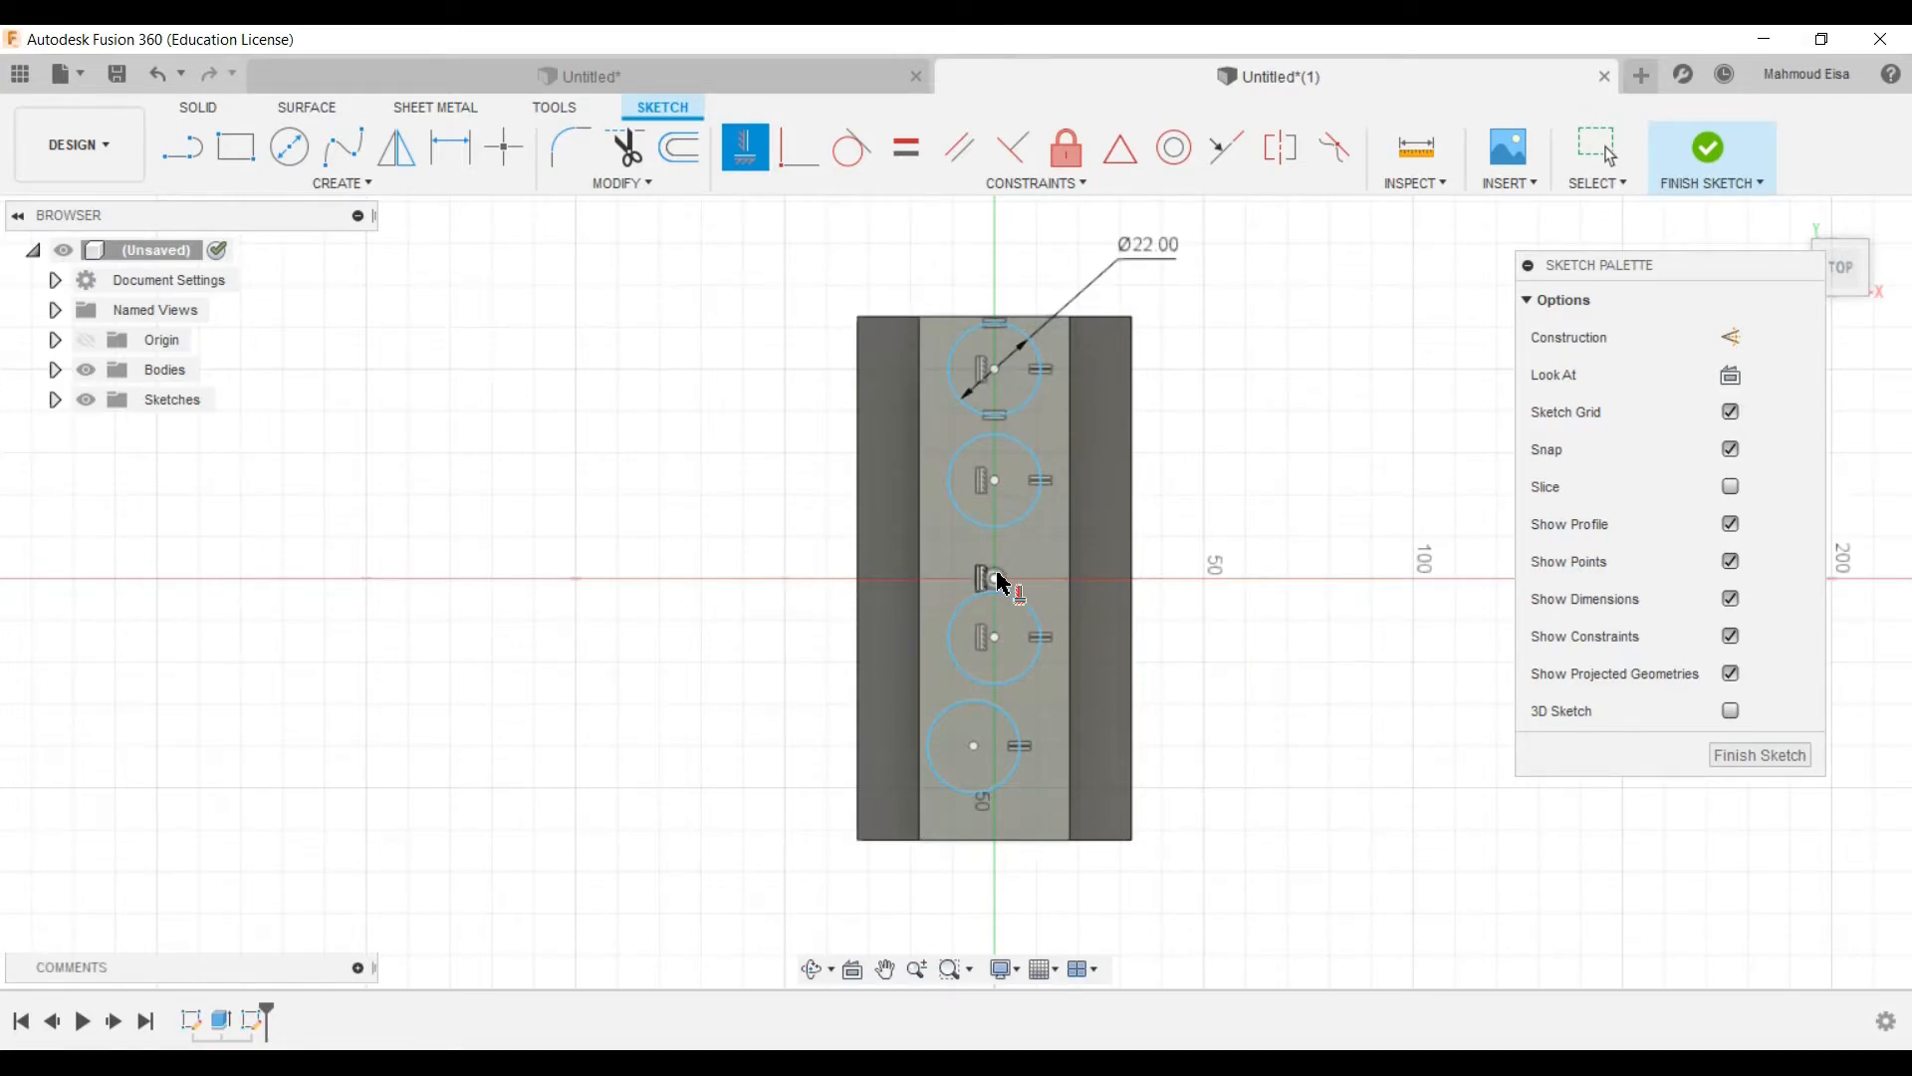
click(972, 746)
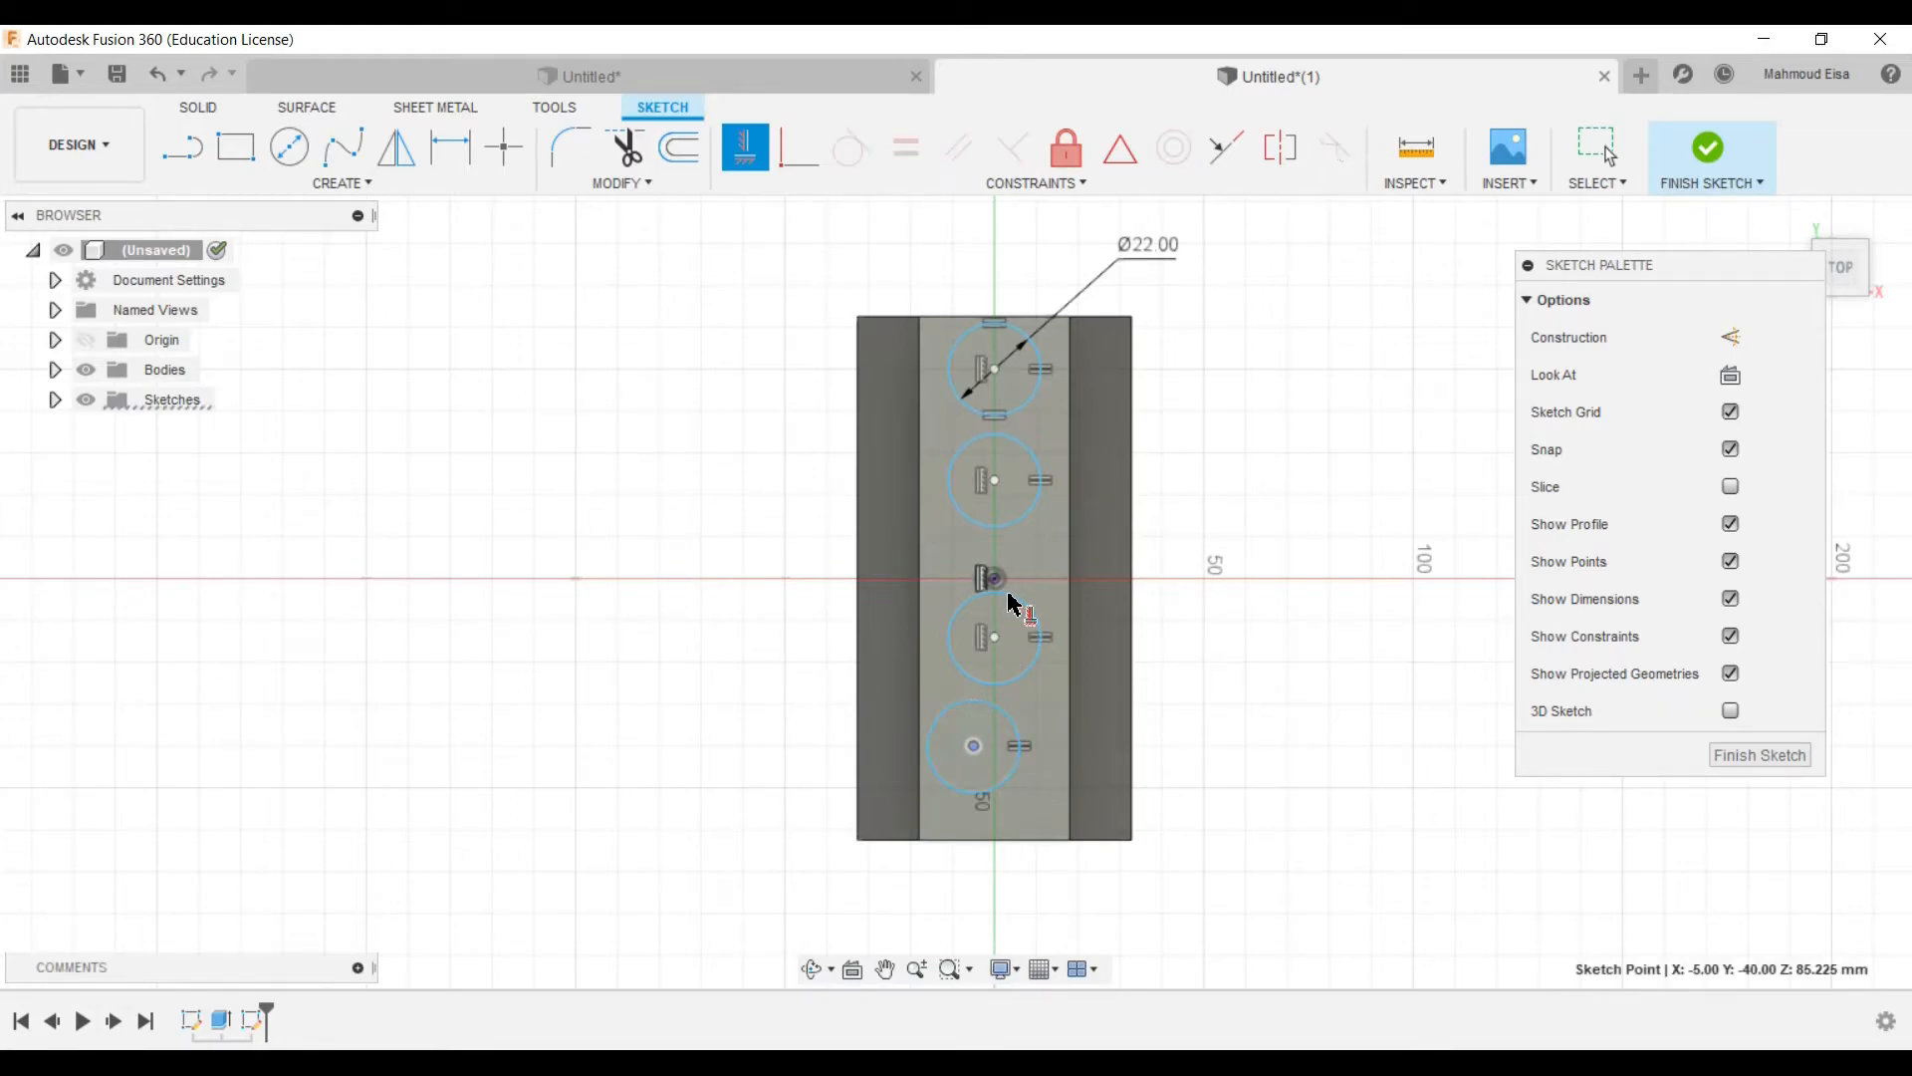
click(1596, 164)
Step: Dimension the centre distance between the two upper circles as 29.4 mm
scroll(745, 598, down, 3)
scroll(718, 625, down, 2)
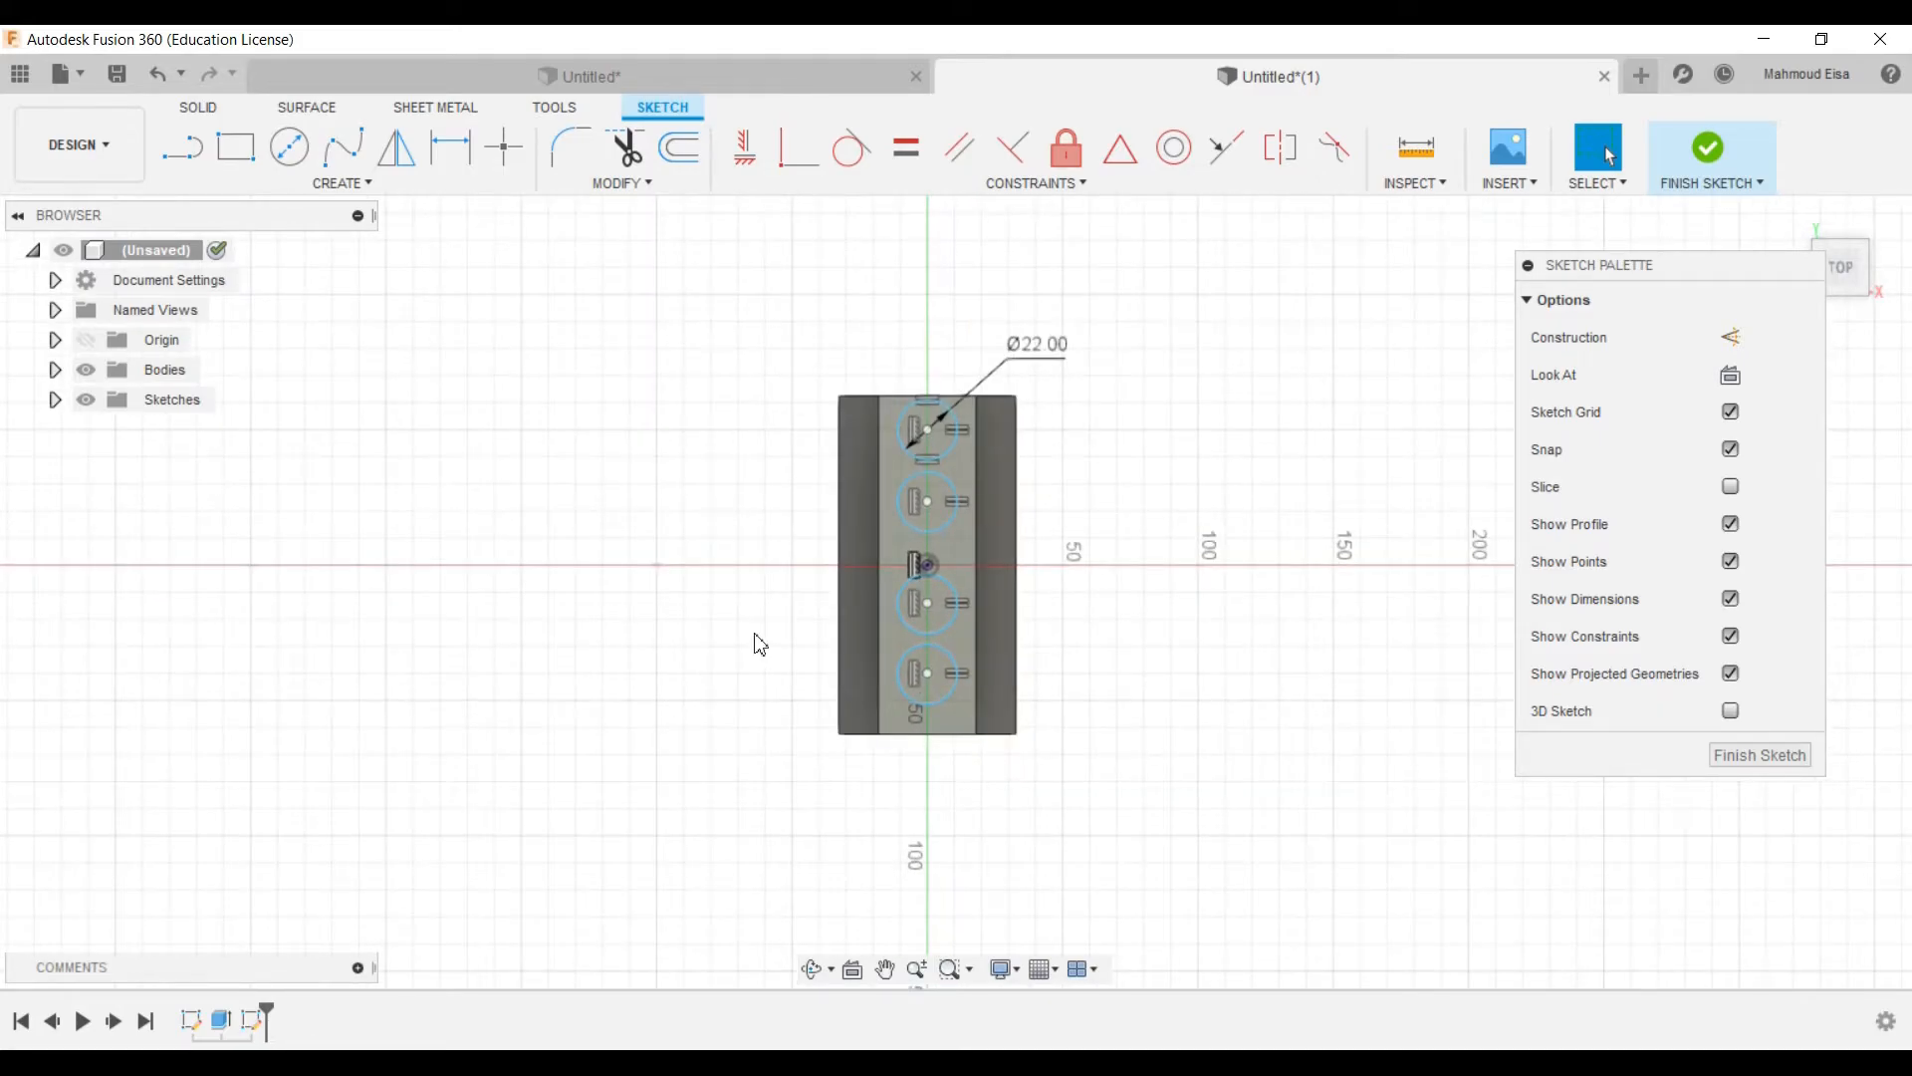
scroll(930, 460, down, 1)
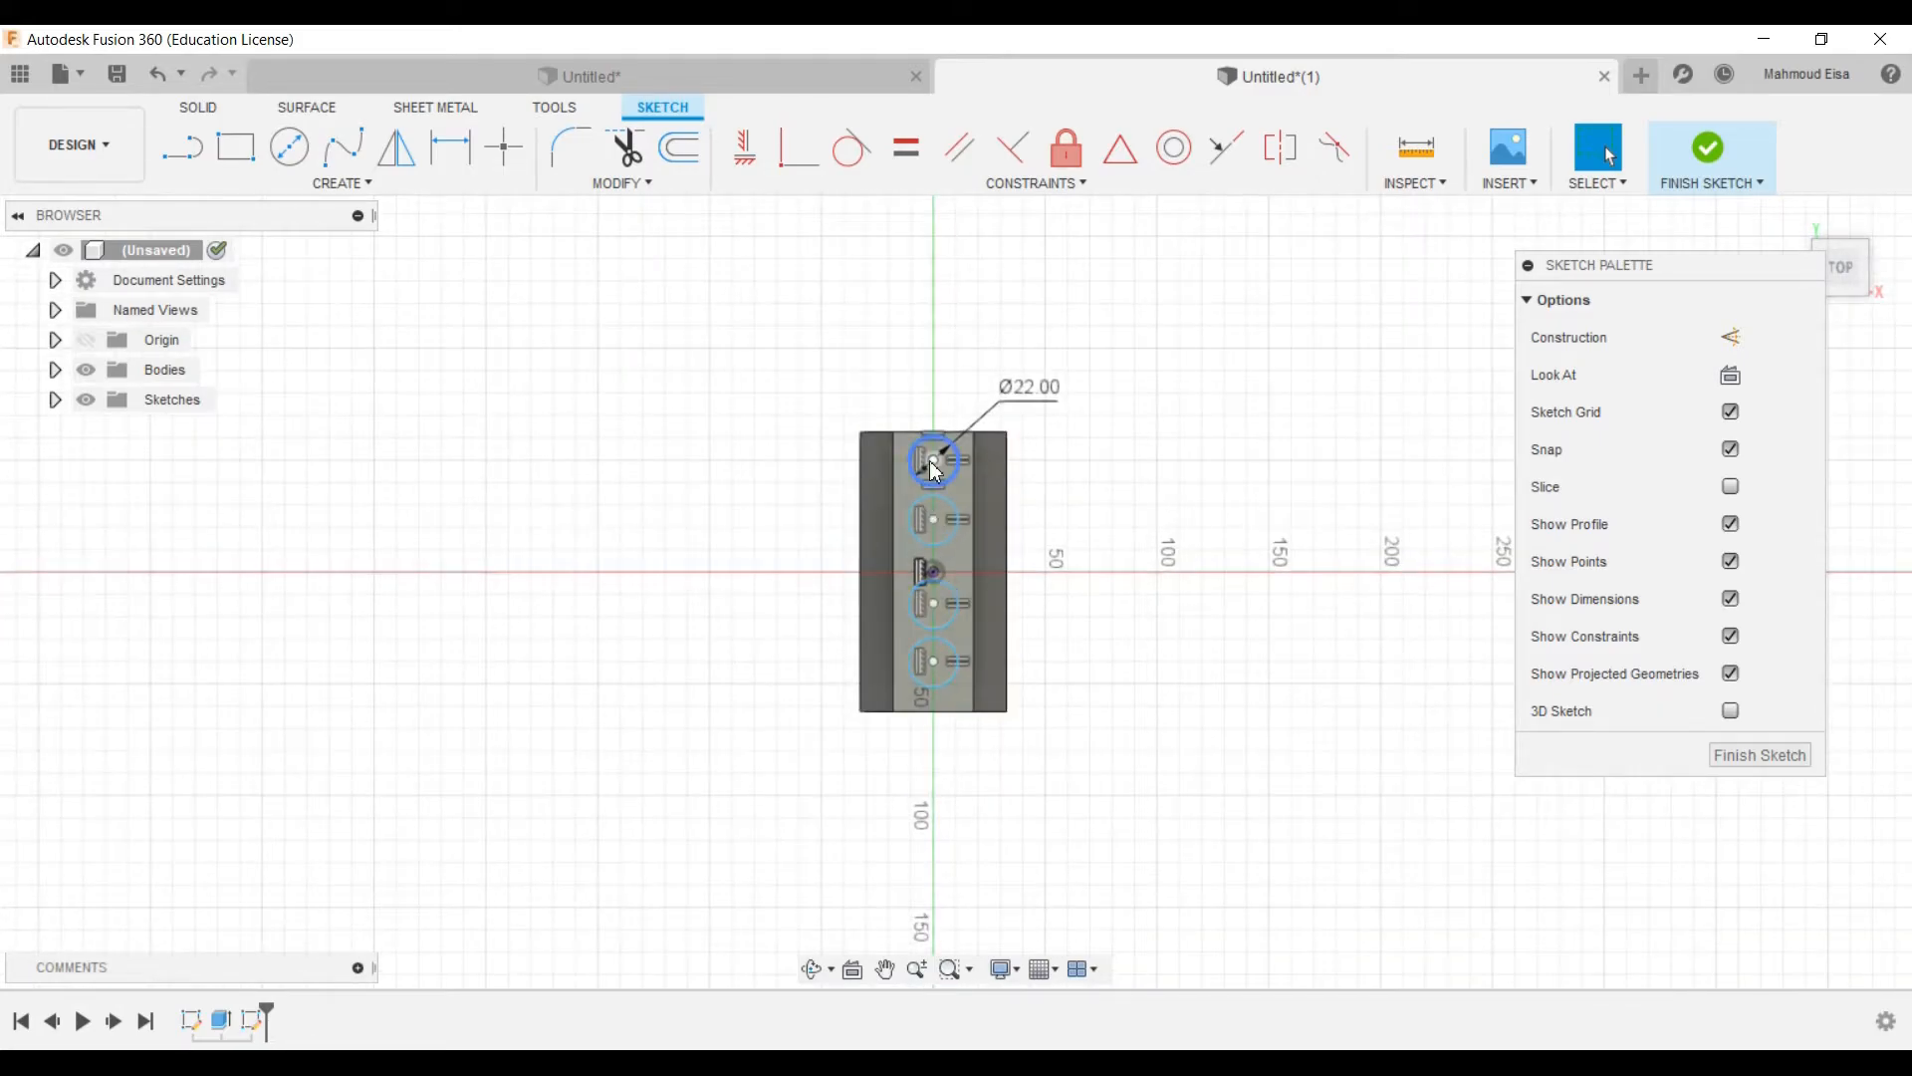
scroll(929, 460, up, 1)
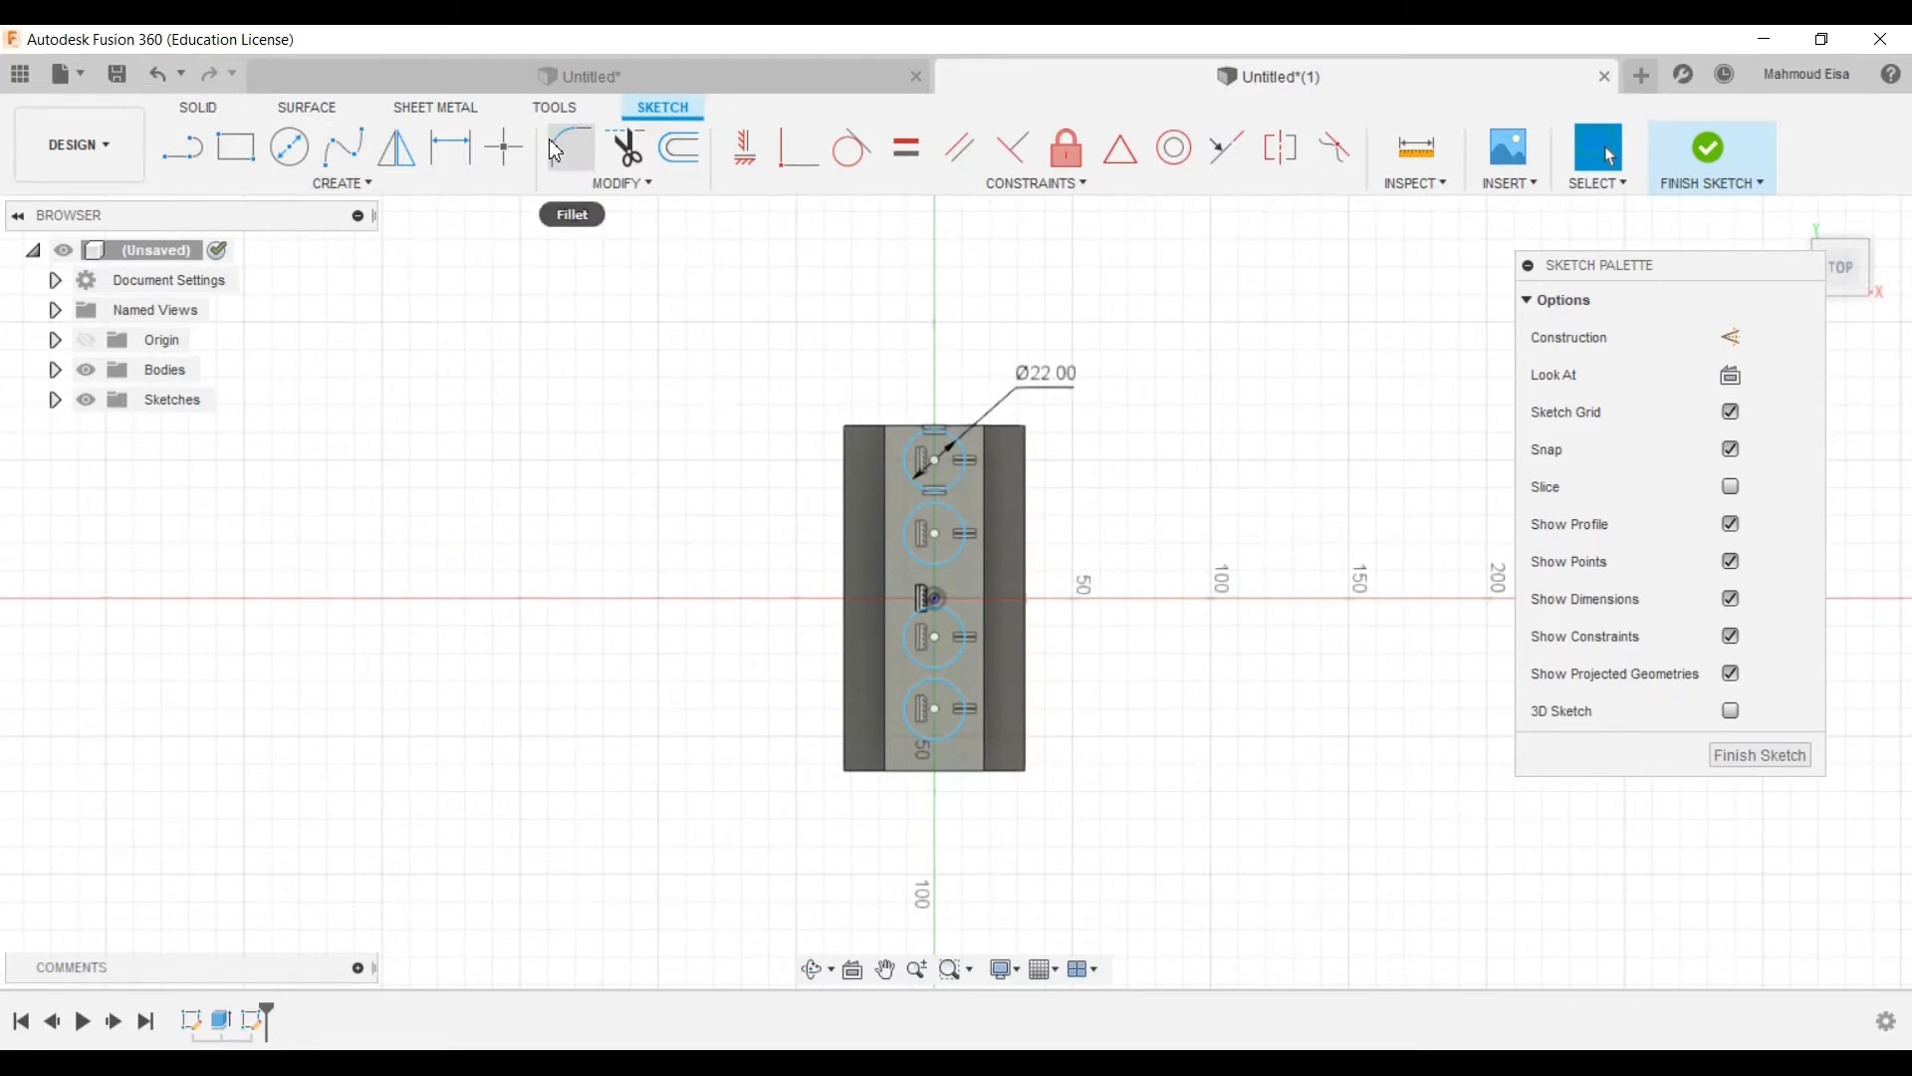
click(450, 147)
click(934, 460)
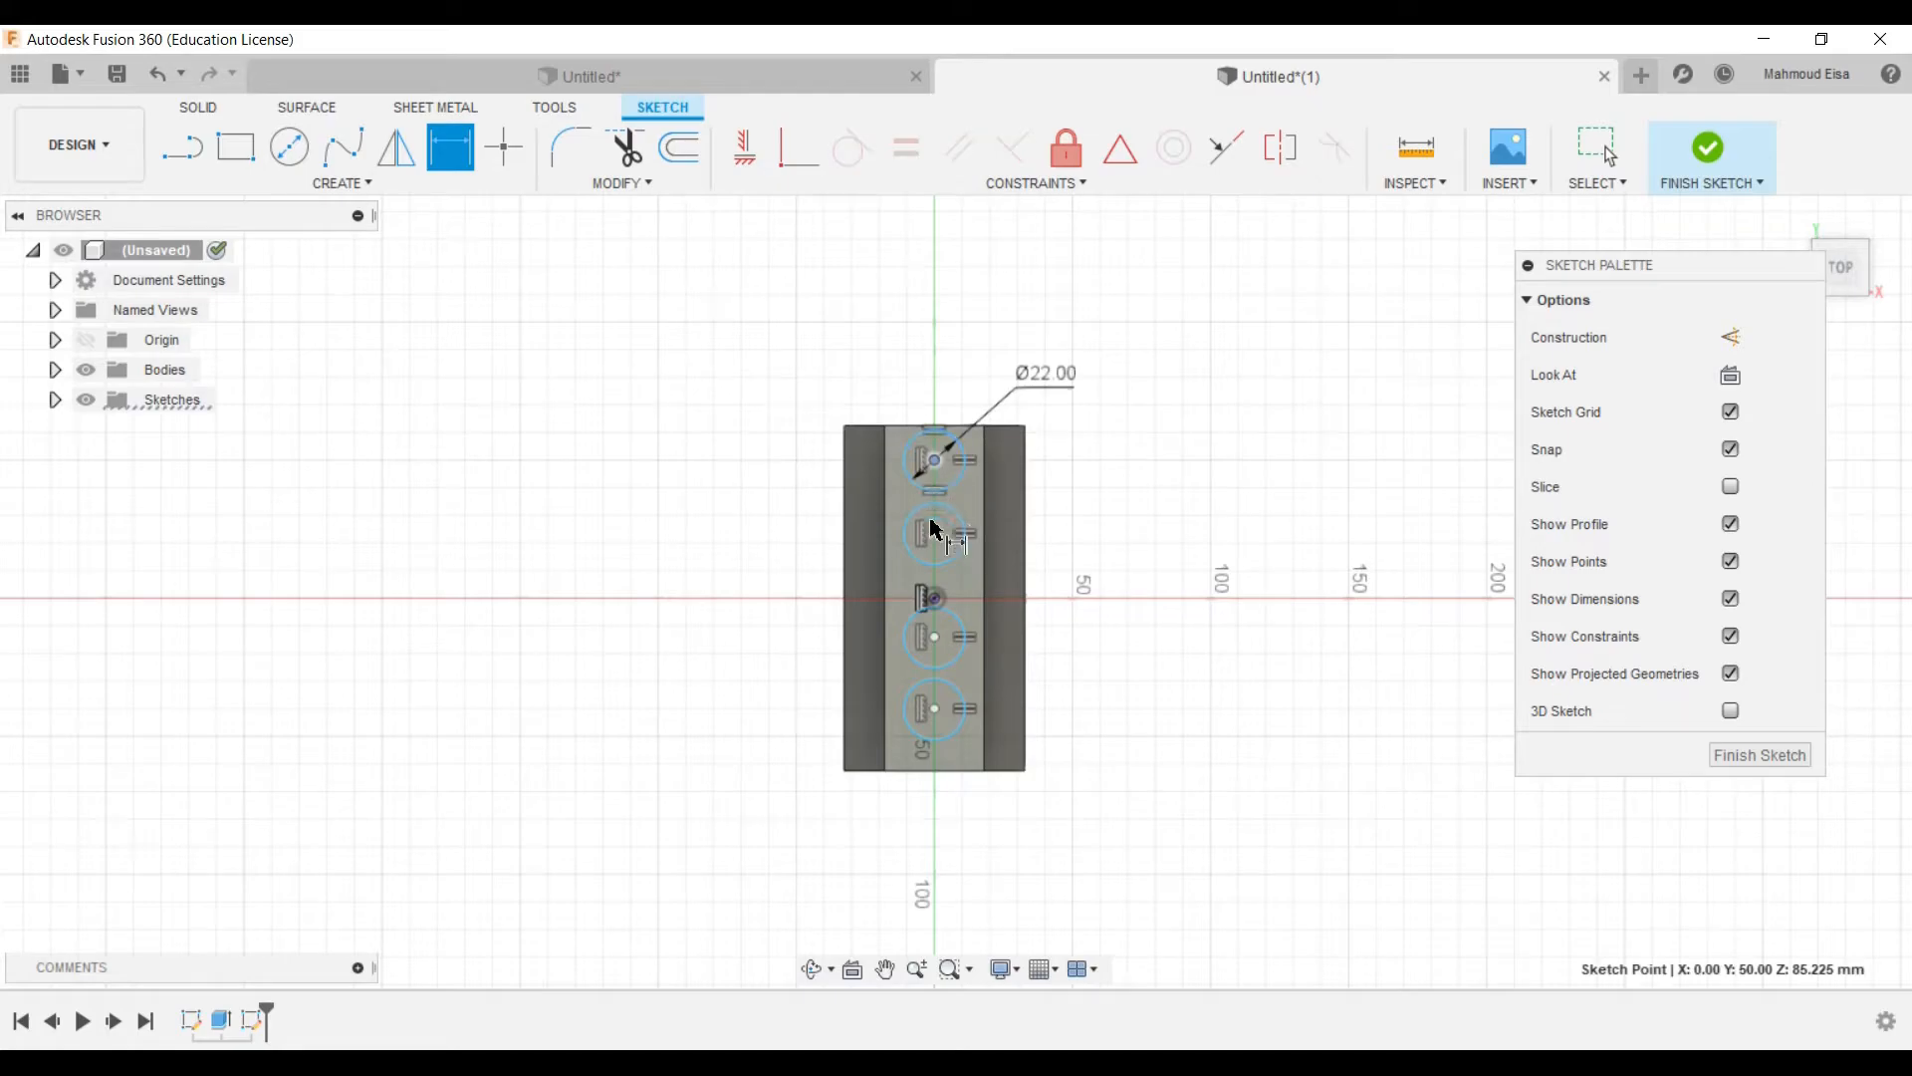
click(934, 534)
click(767, 488)
text(29.4)
key(Return)
Step: Dimension the centre distance between the two lower circles as 29.40 mm
scroll(902, 434, down, 1)
scroll(902, 687, up, 2)
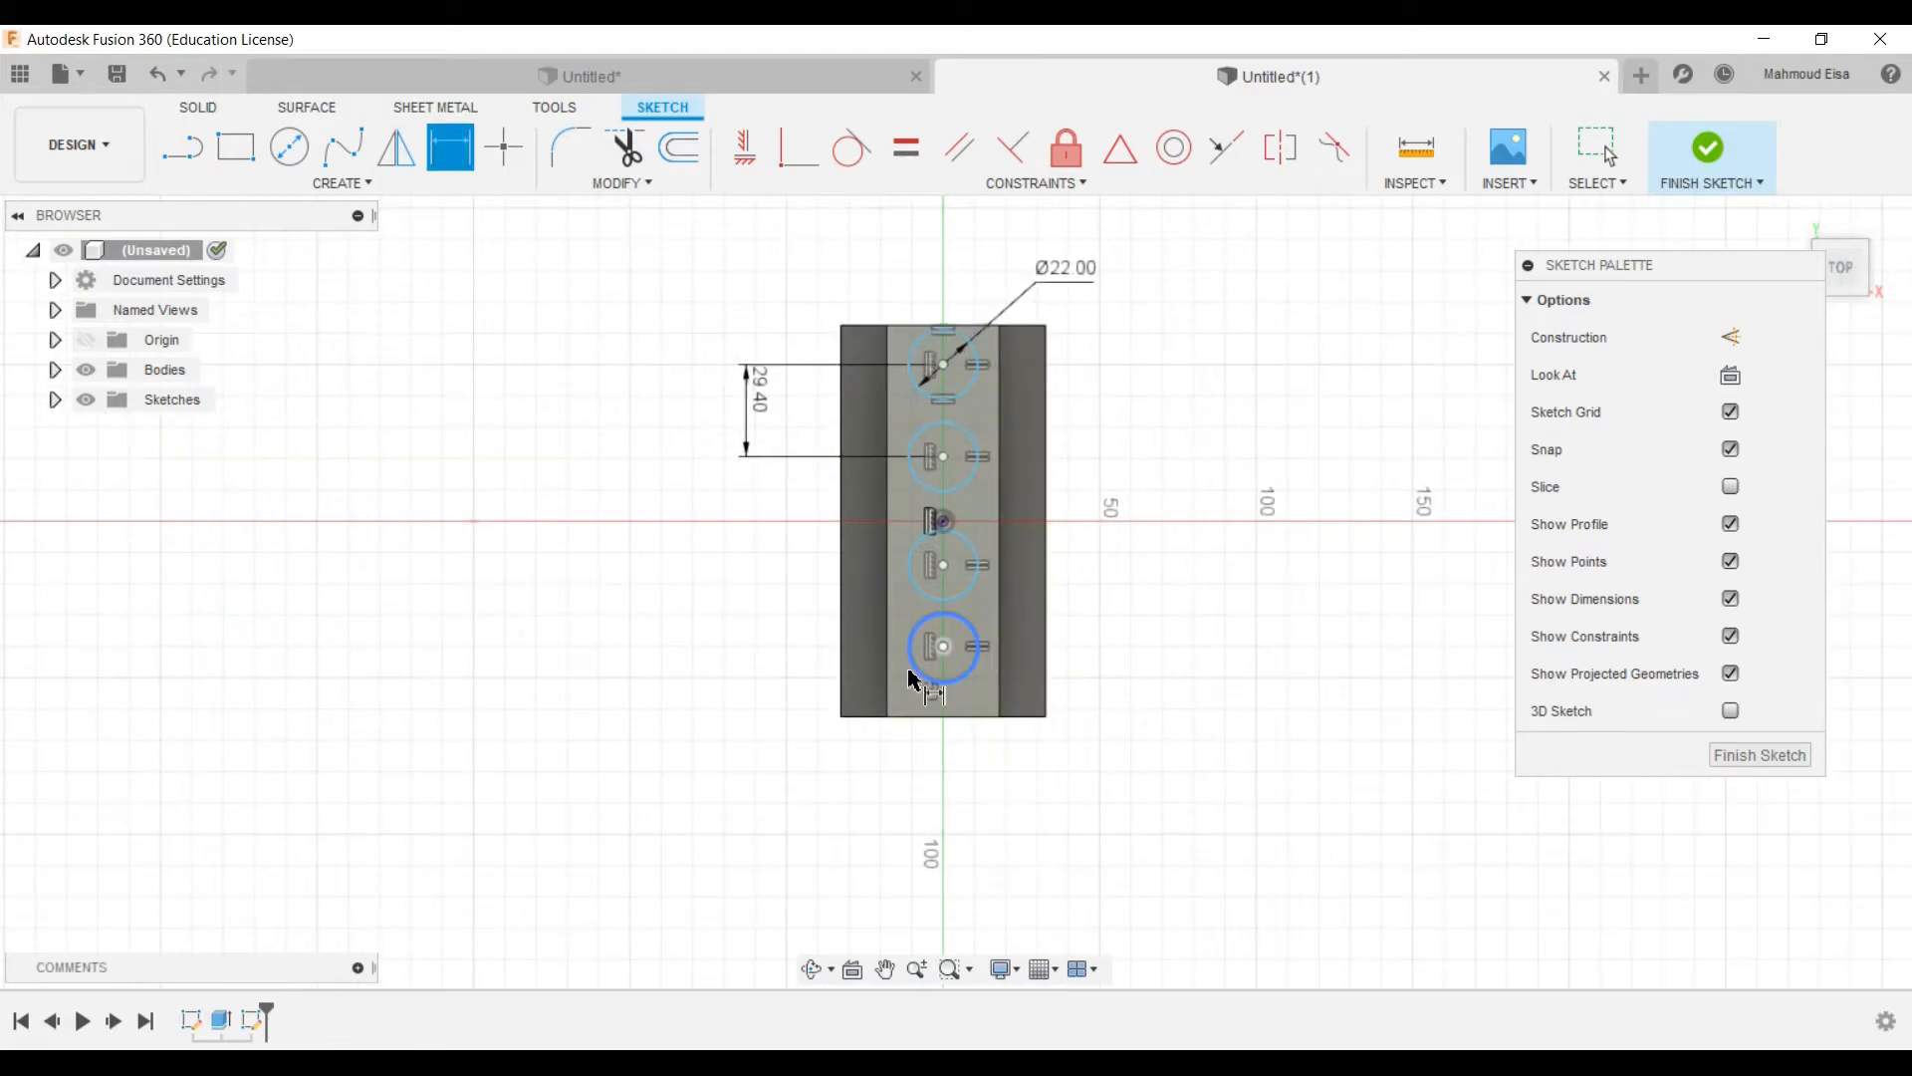
click(943, 647)
click(943, 565)
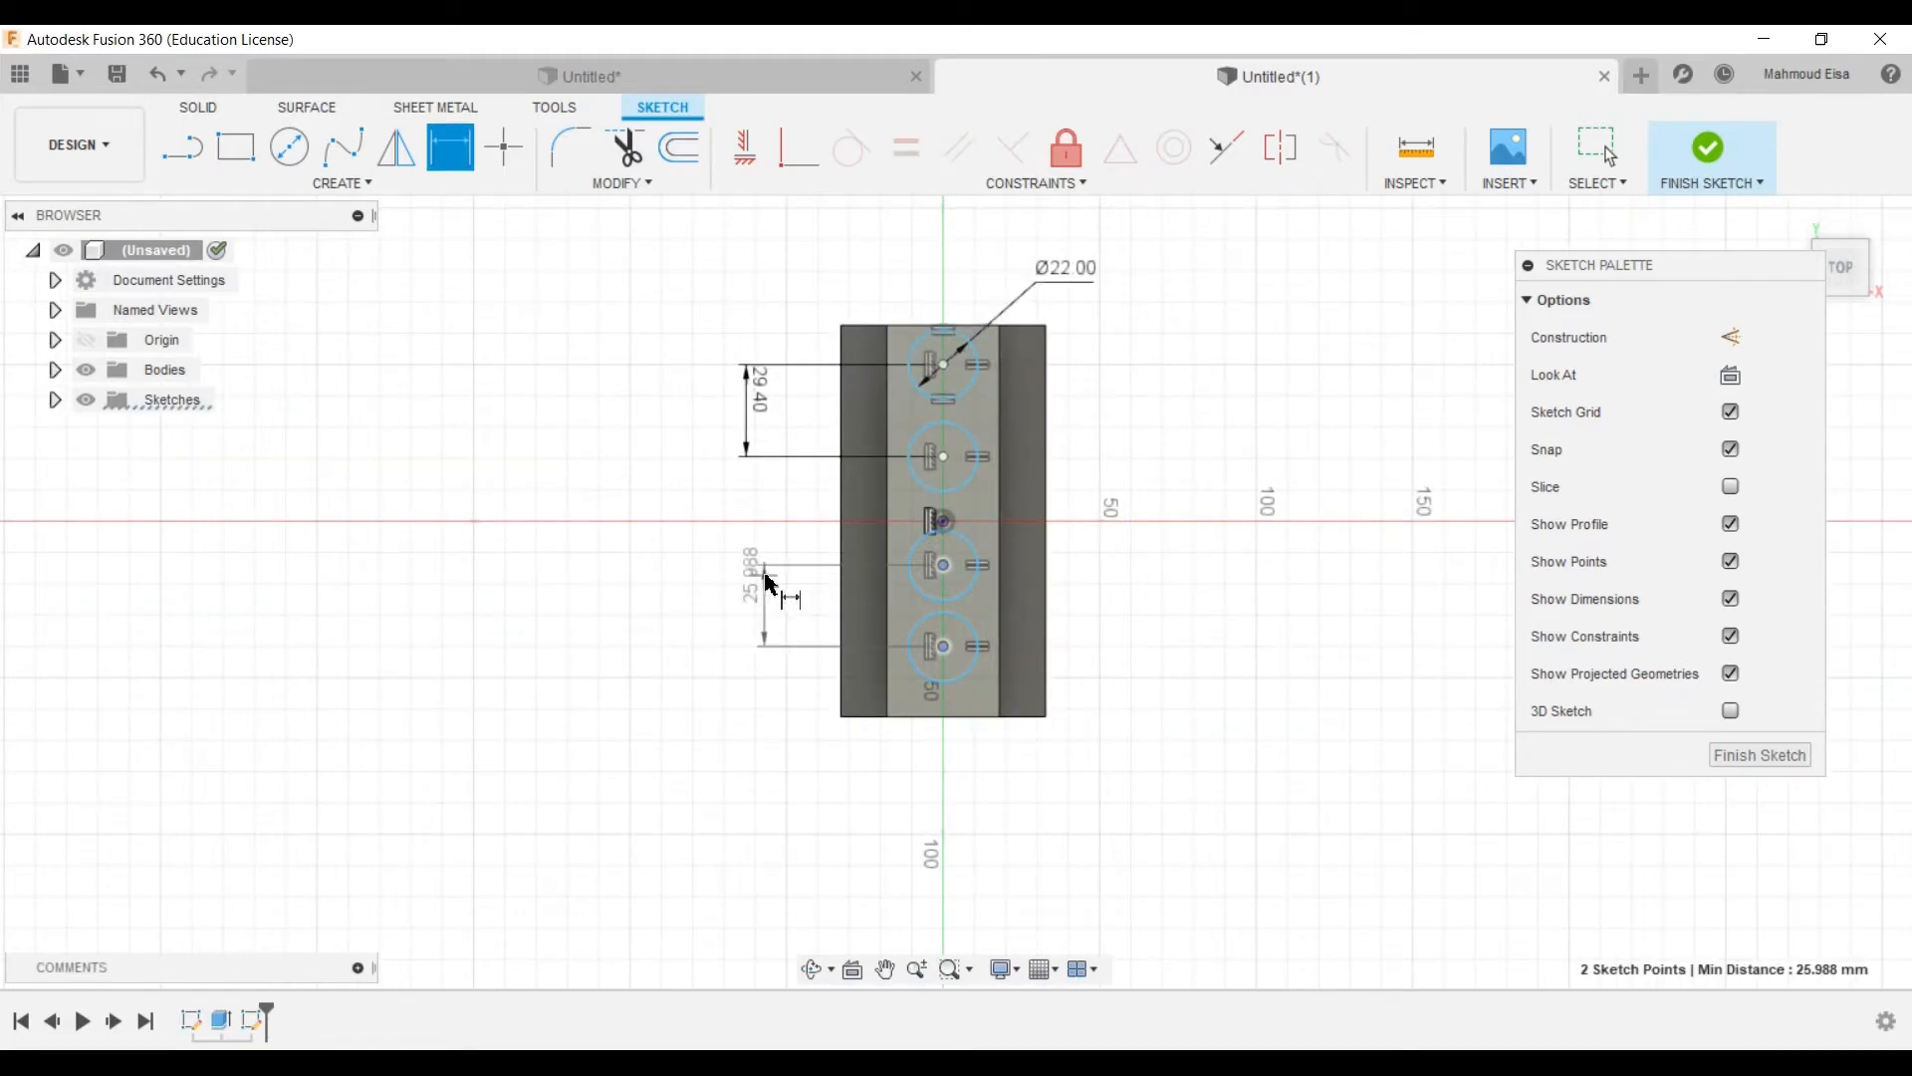
click(769, 582)
text(29)
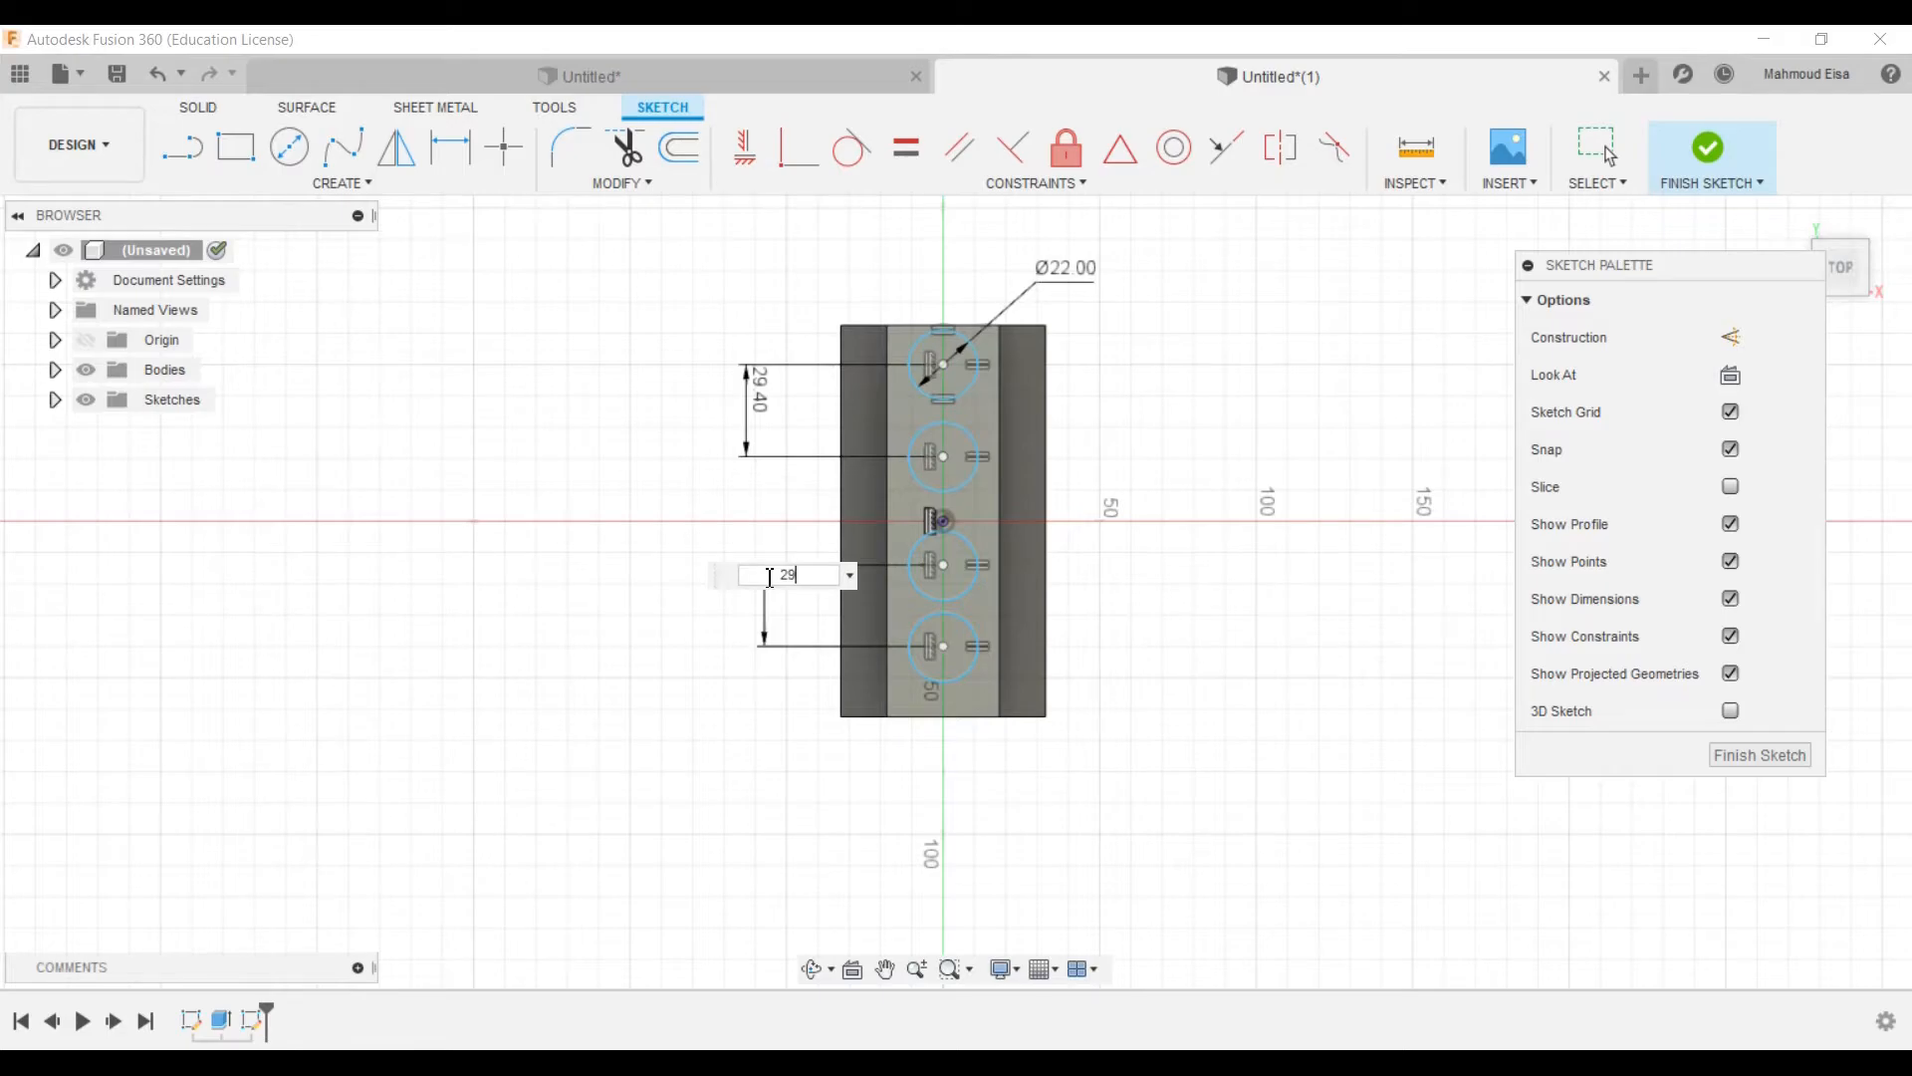
text(.40)
key(Return)
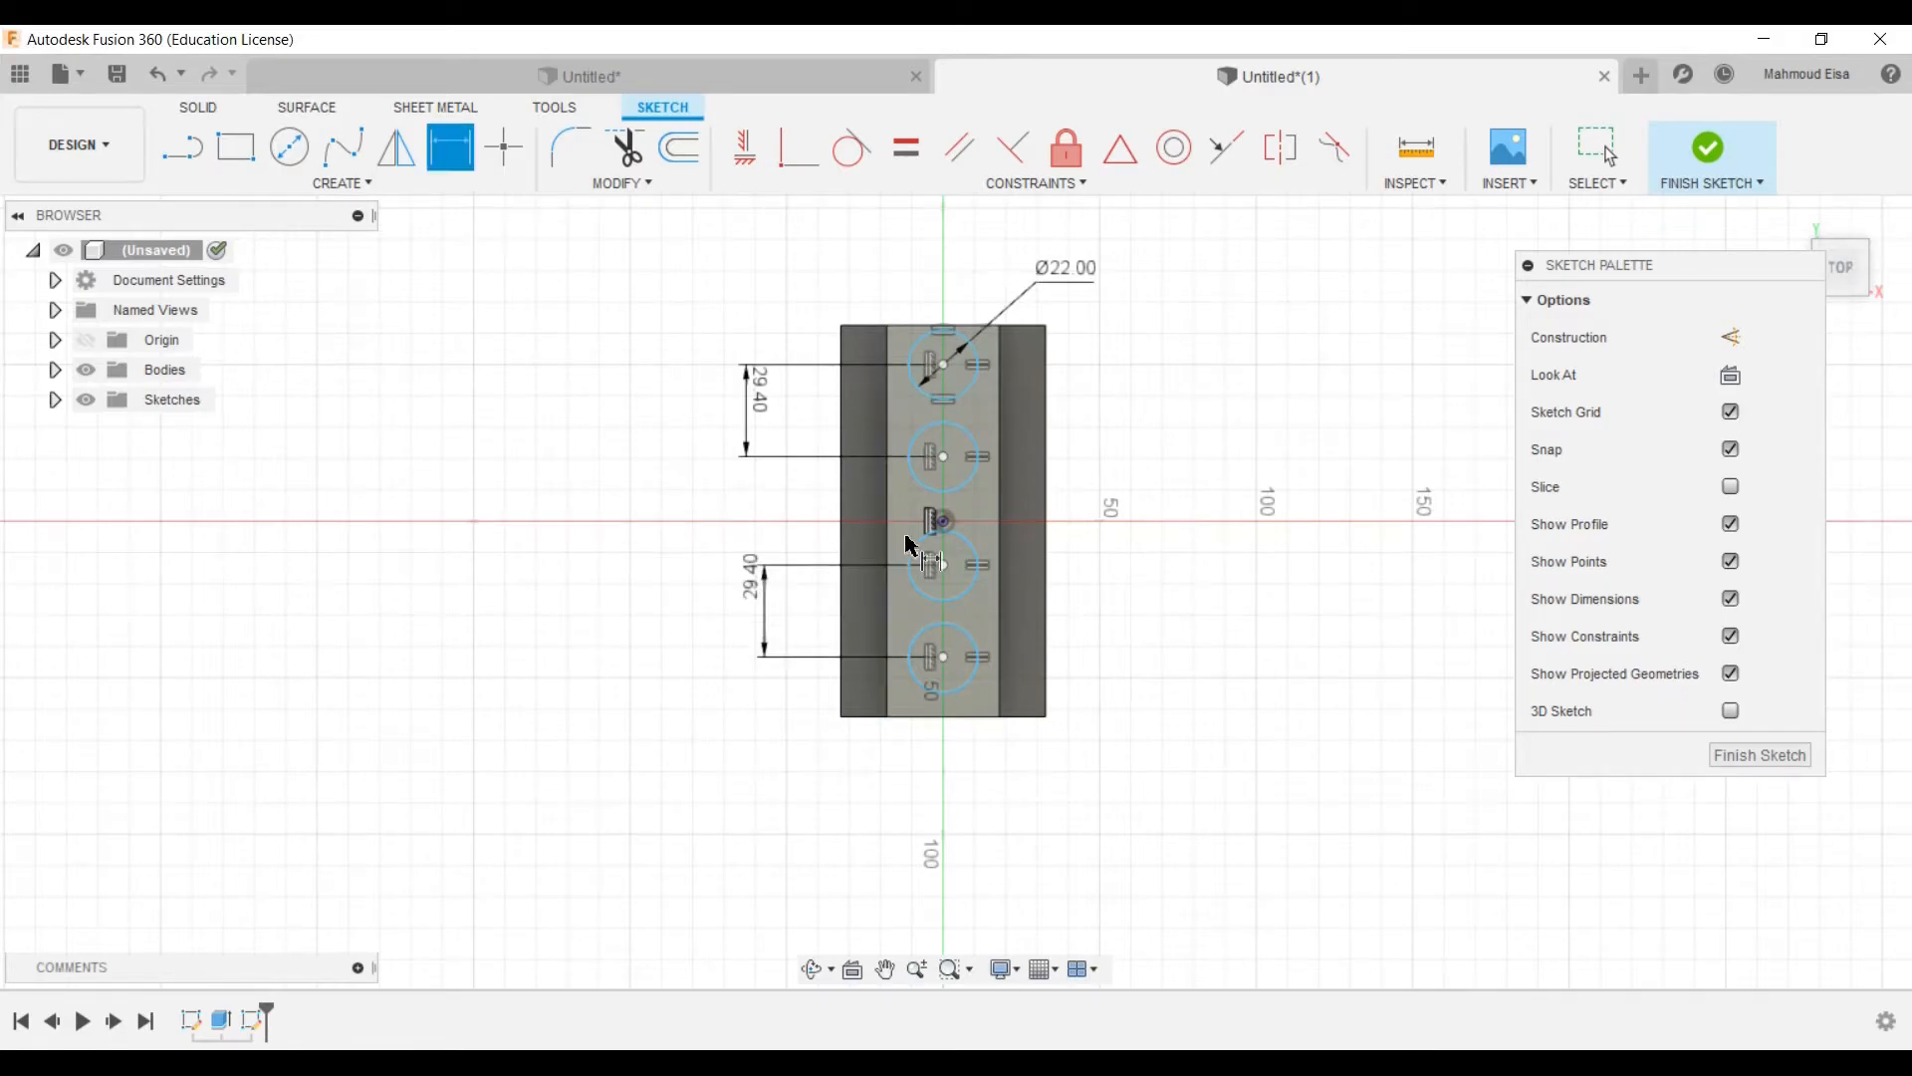
Step: Dimension the centre distance between the two middle circles as 29.40 mm
scroll(926, 543, up, 2)
click(958, 576)
click(956, 427)
click(780, 503)
text(2)
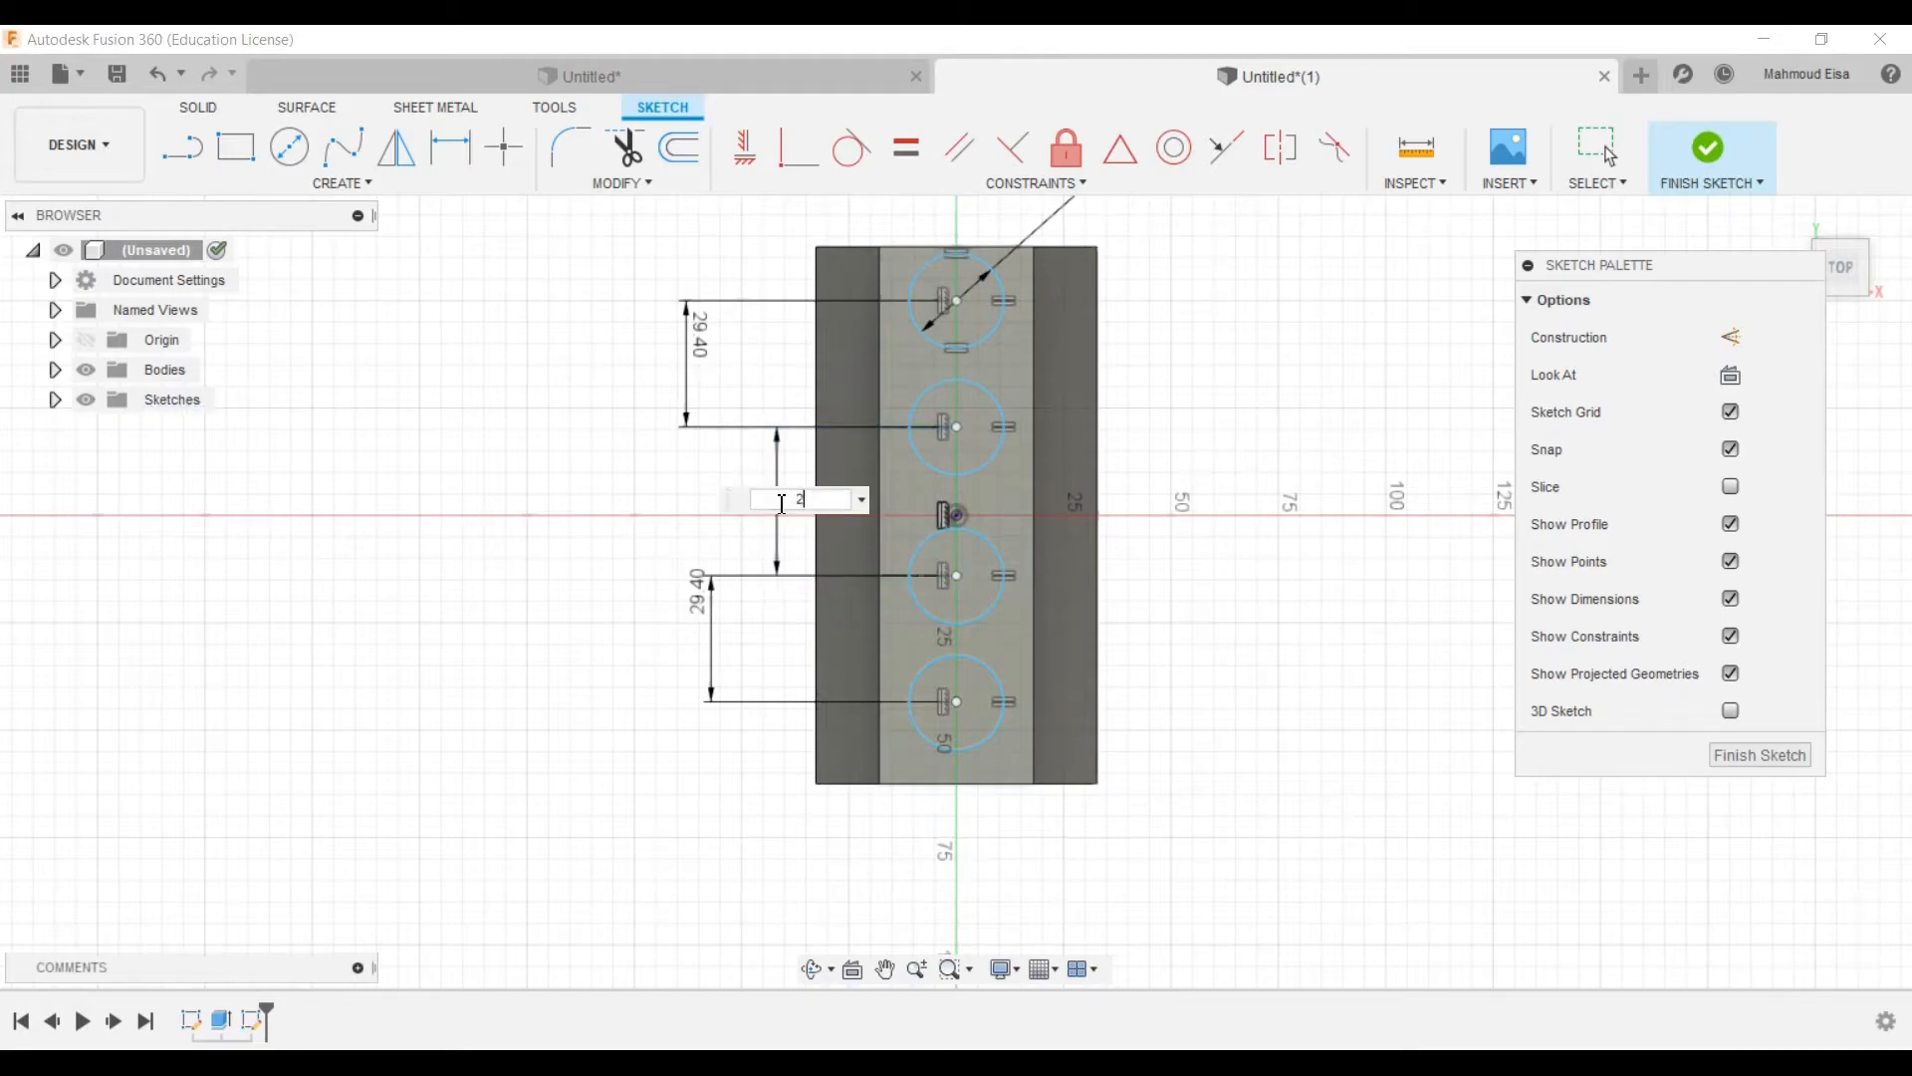
text(9.40)
key(Return)
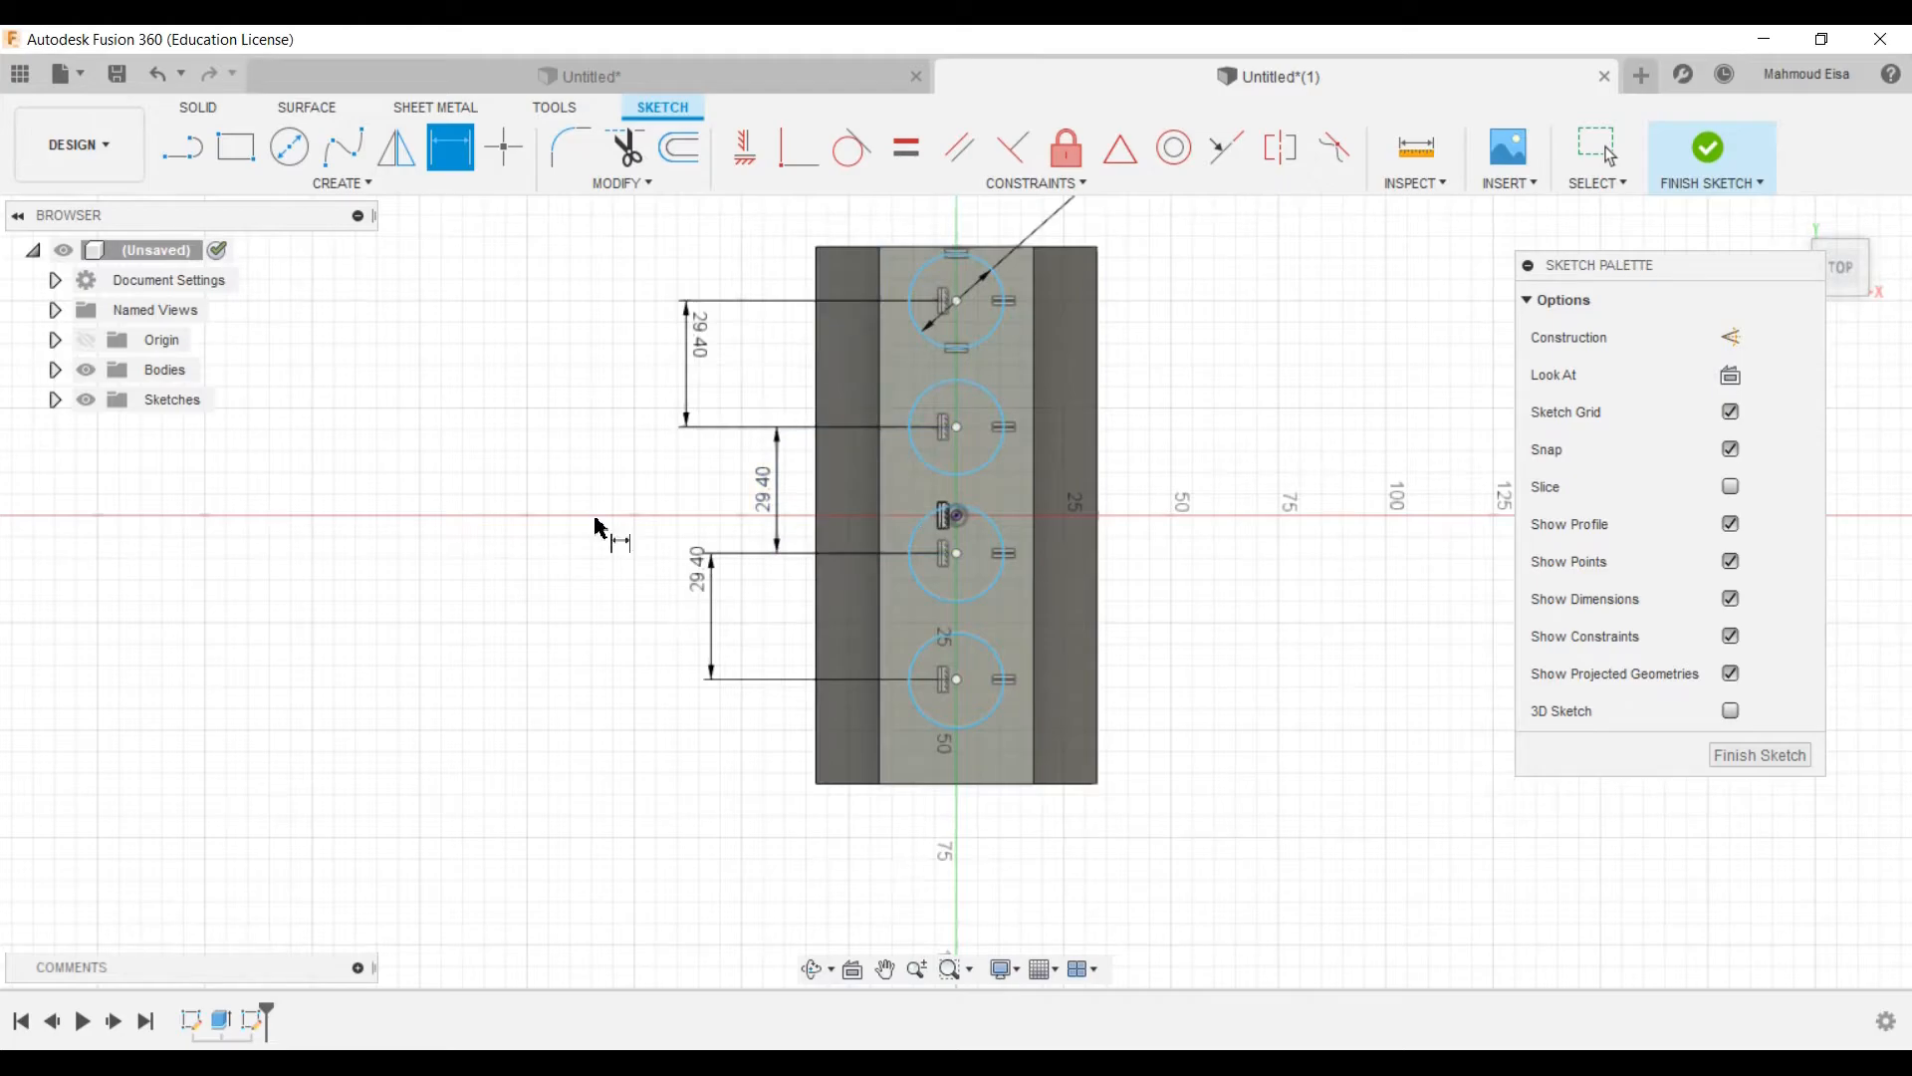
Step: Reposition the upper and lower circle-spacing dimensions closer to the long side of the block
scroll(854, 498, up, 2)
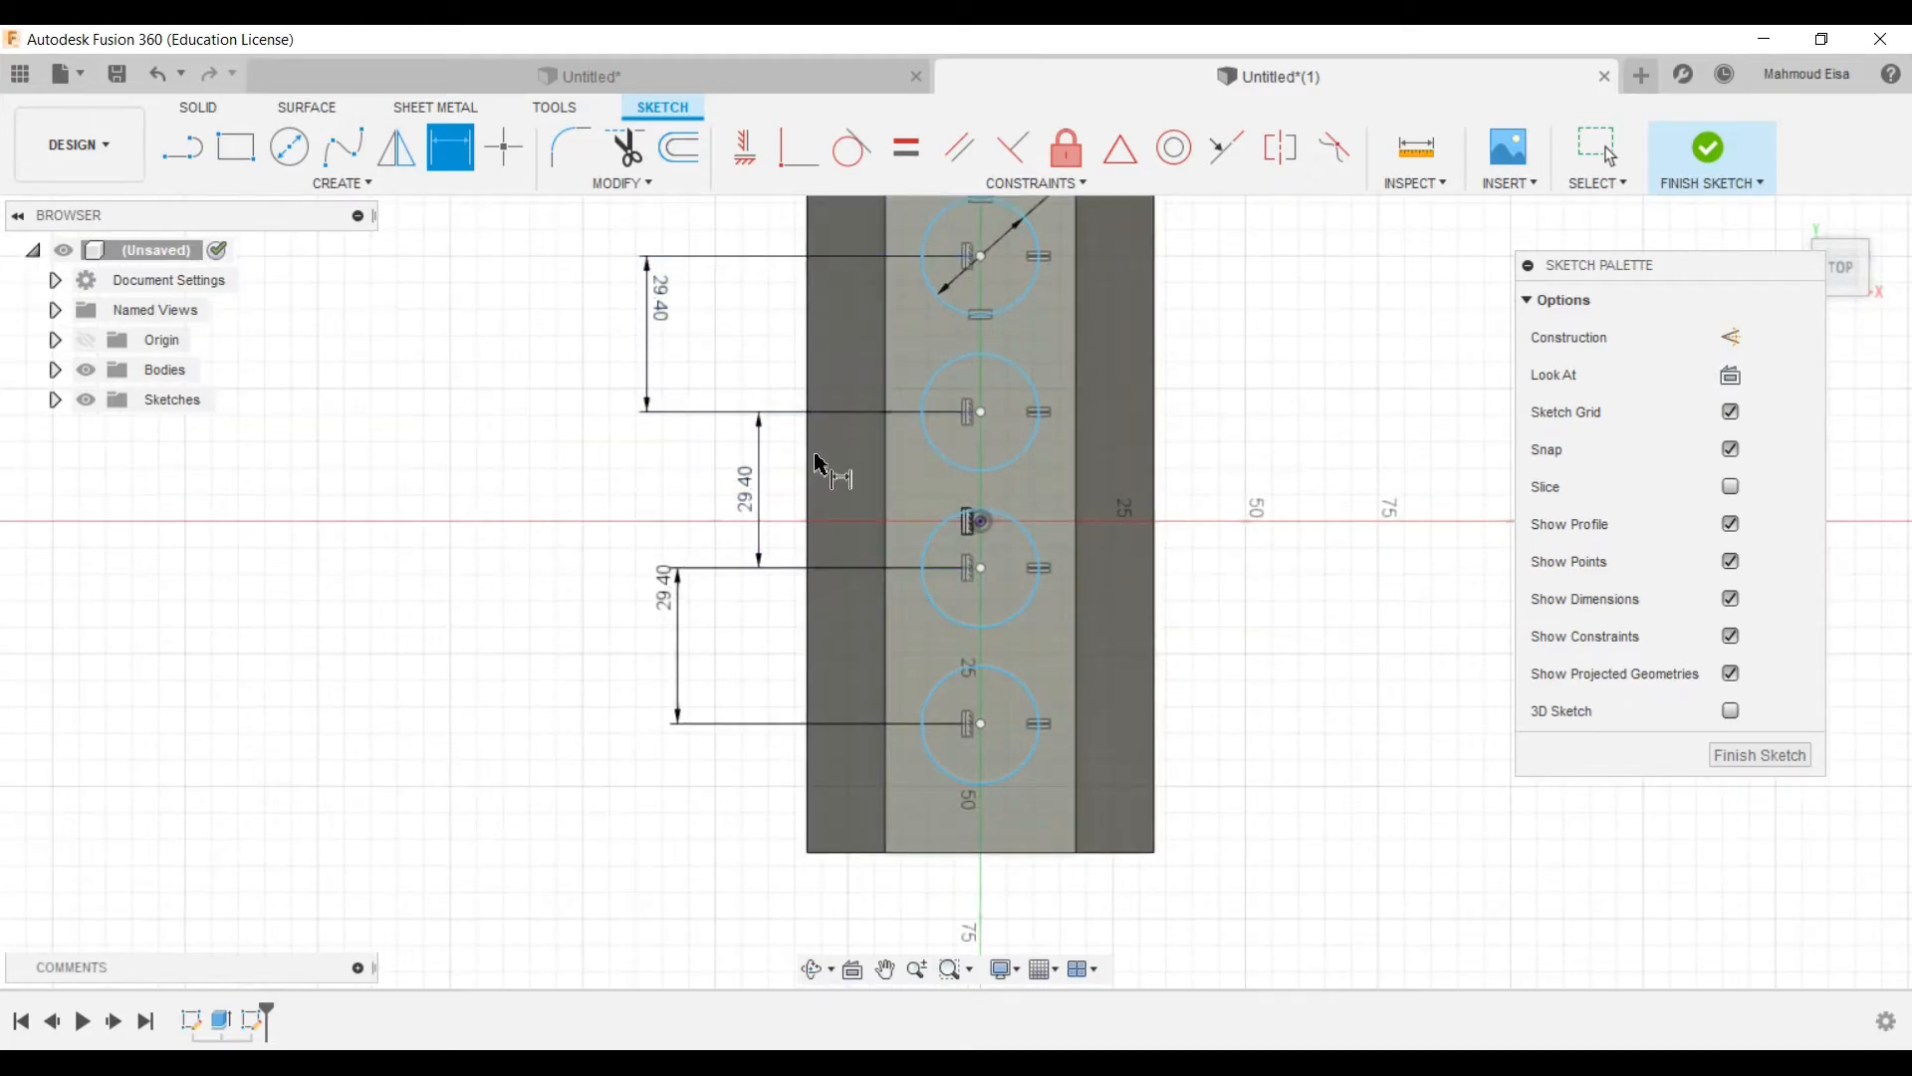
scroll(947, 408, down, 1)
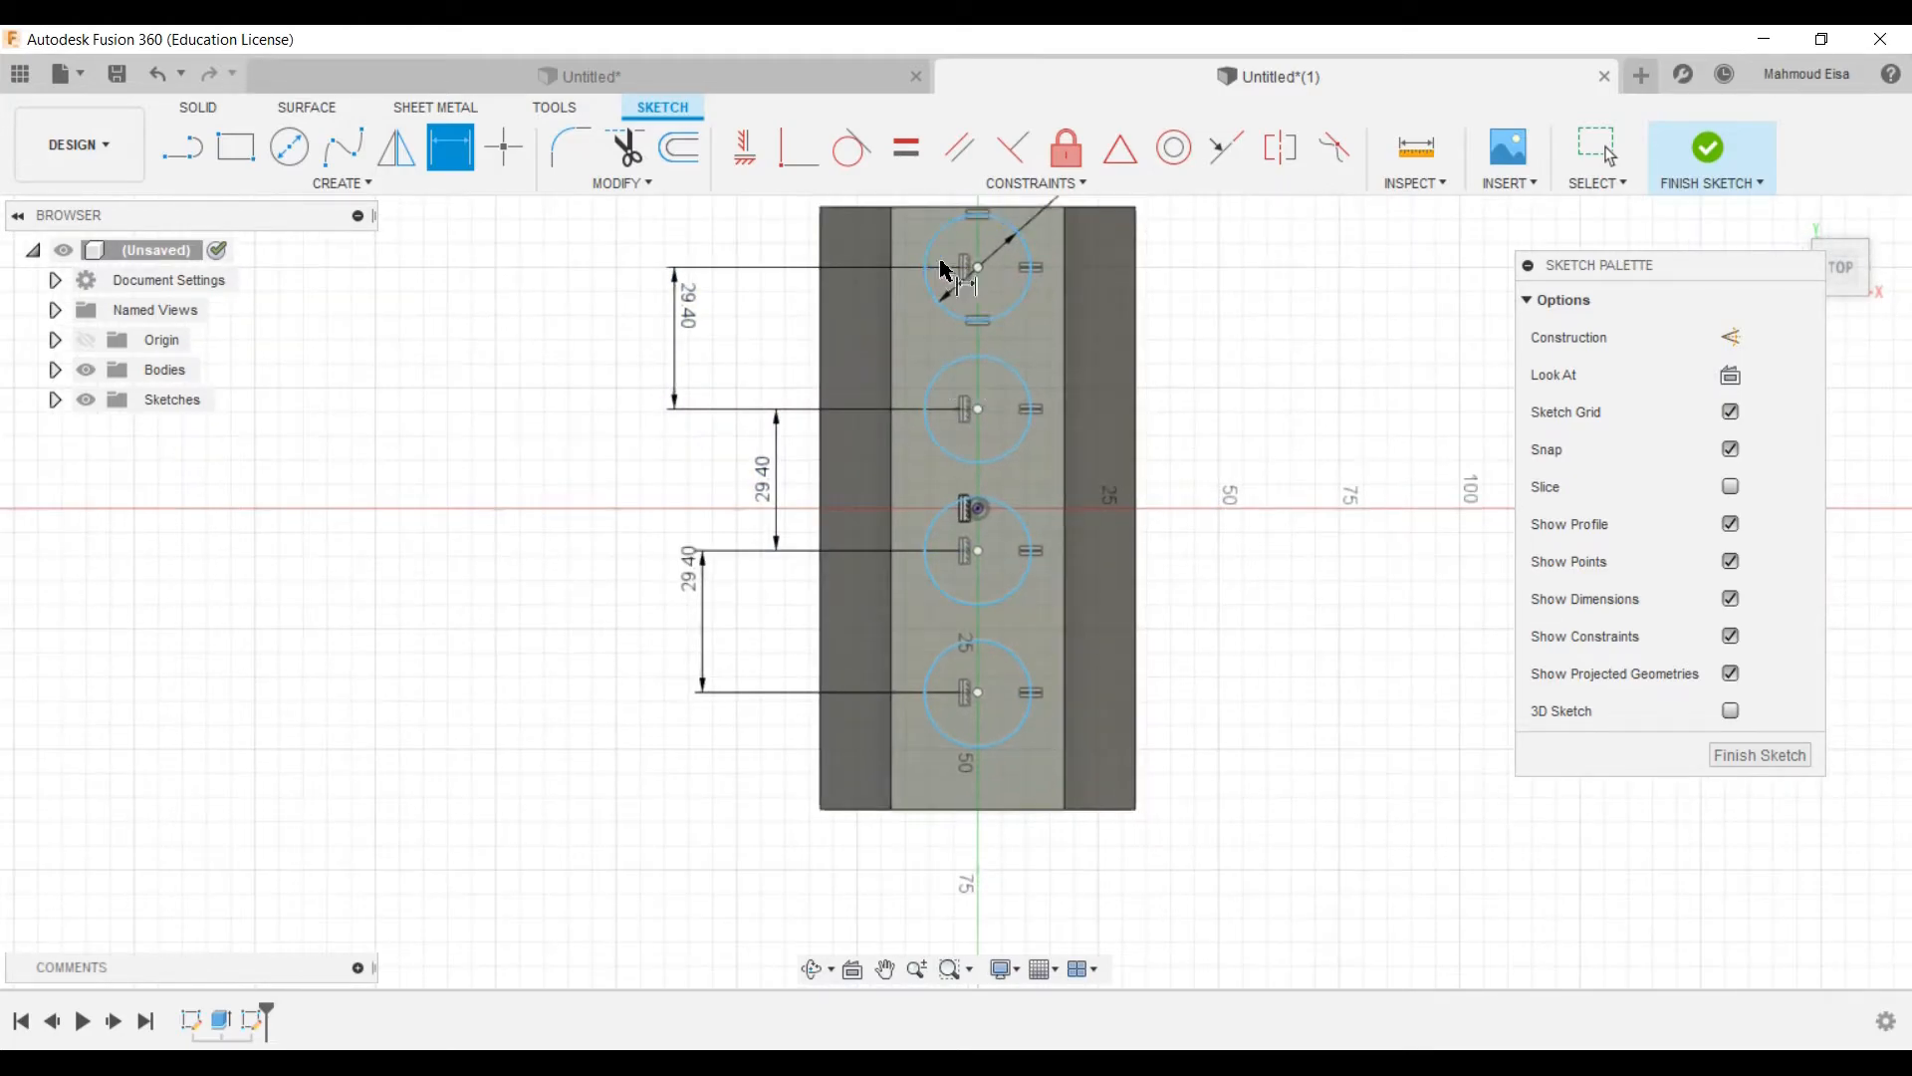
scroll(986, 343, down, 1)
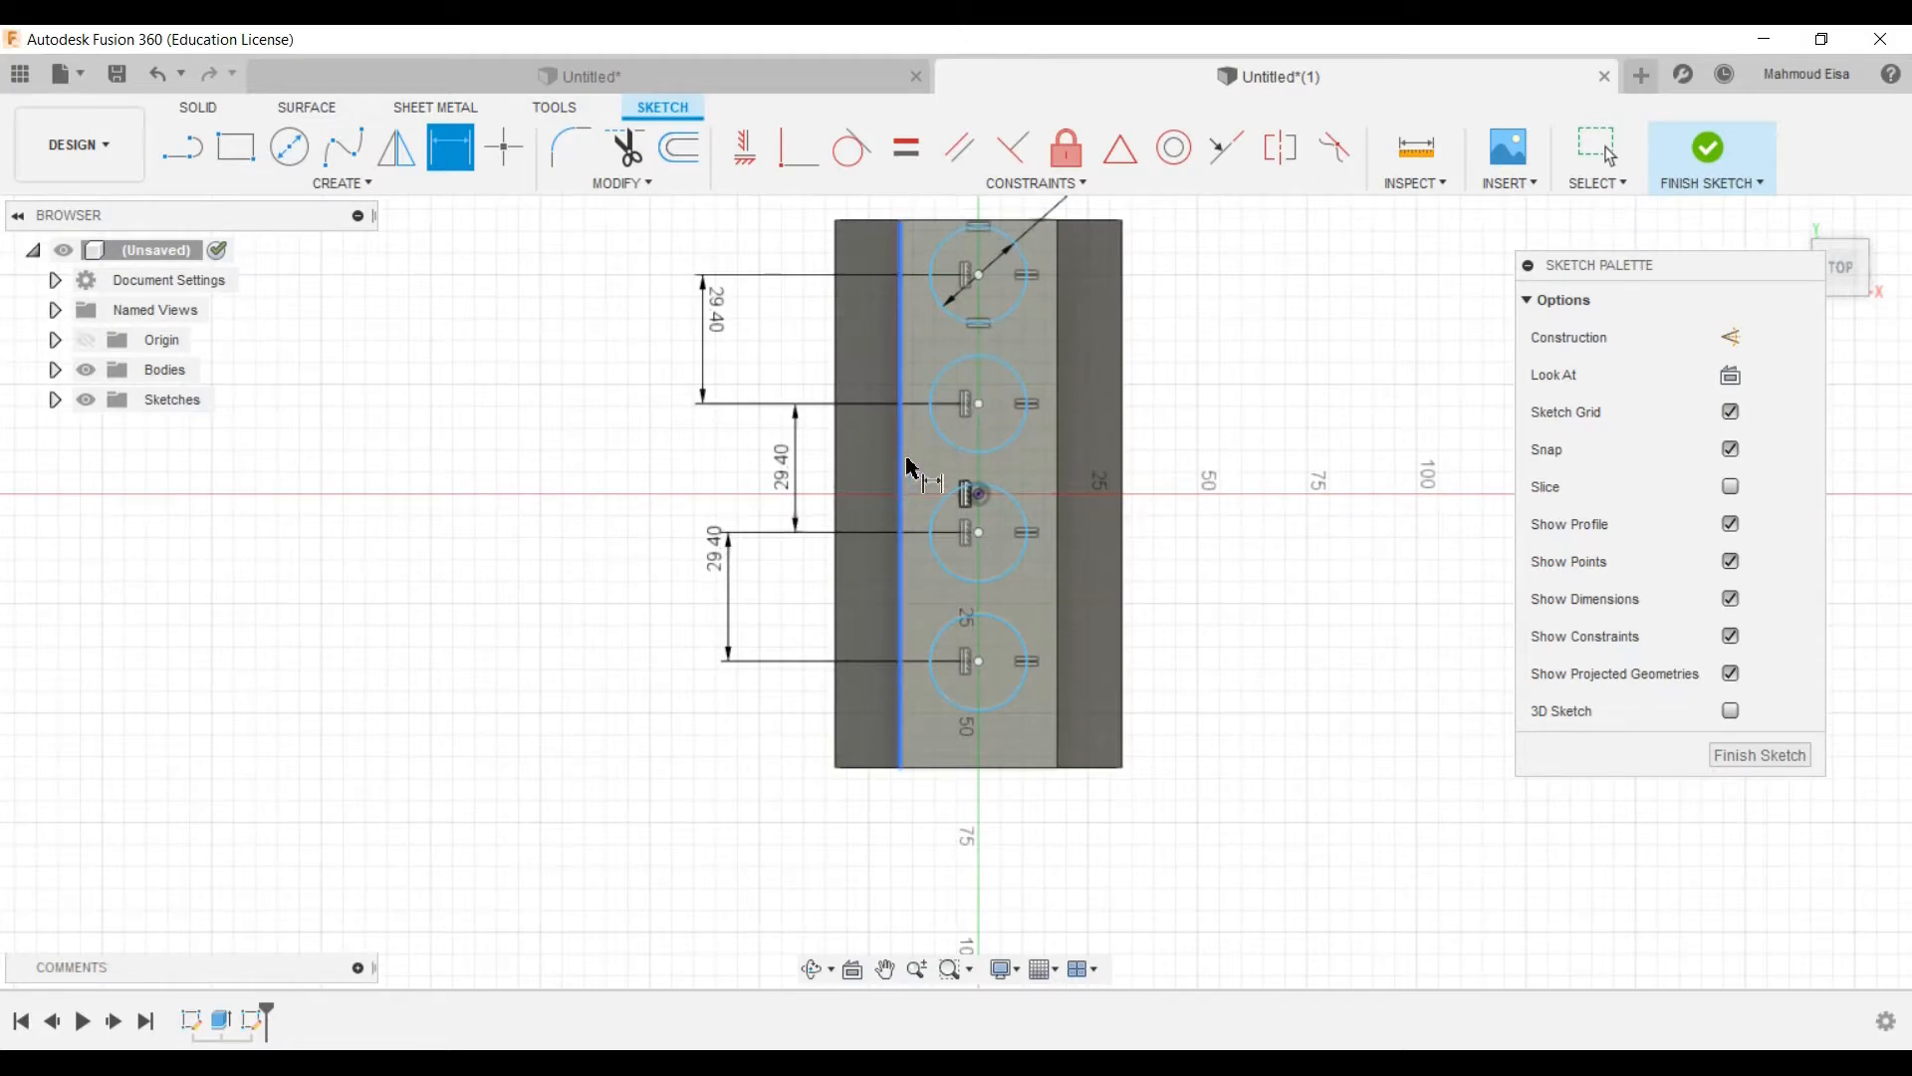
scroll(961, 607, down, 1)
scroll(942, 643, up, 1)
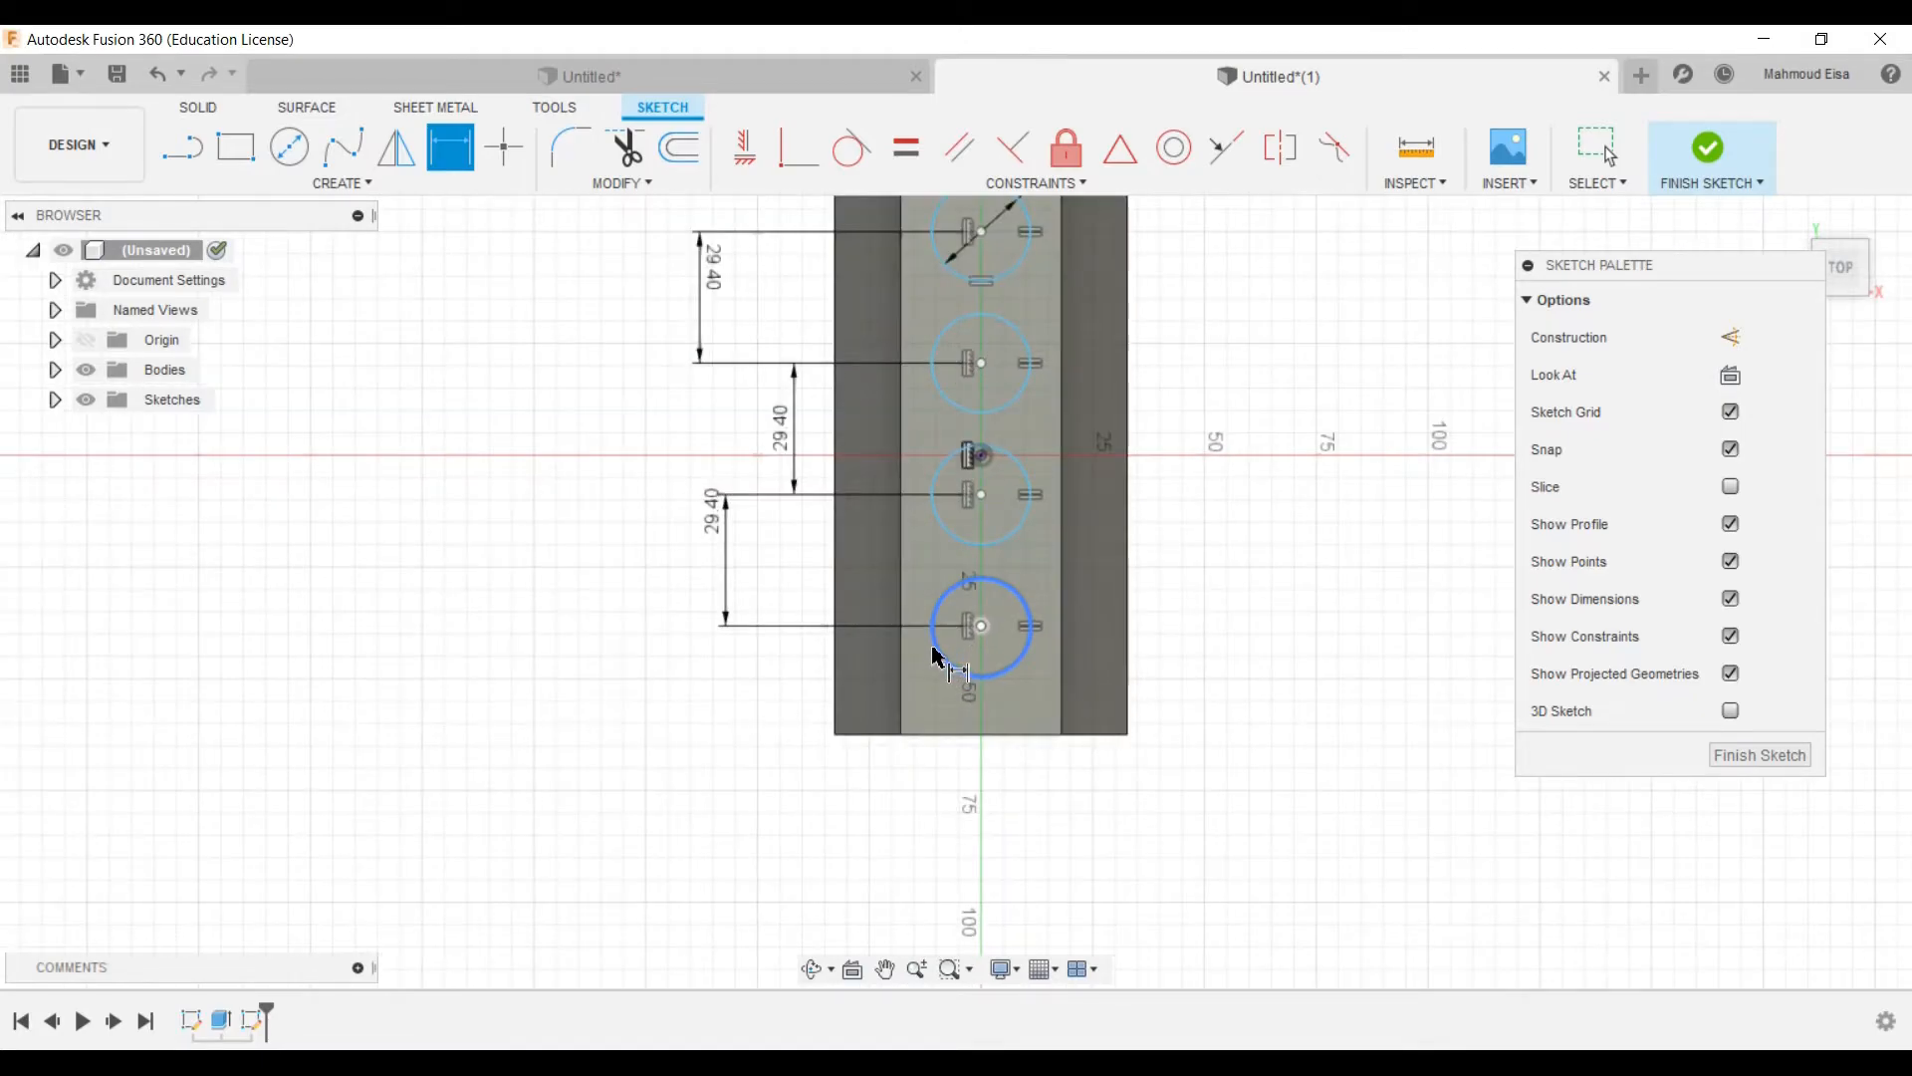
scroll(981, 643, down, 2)
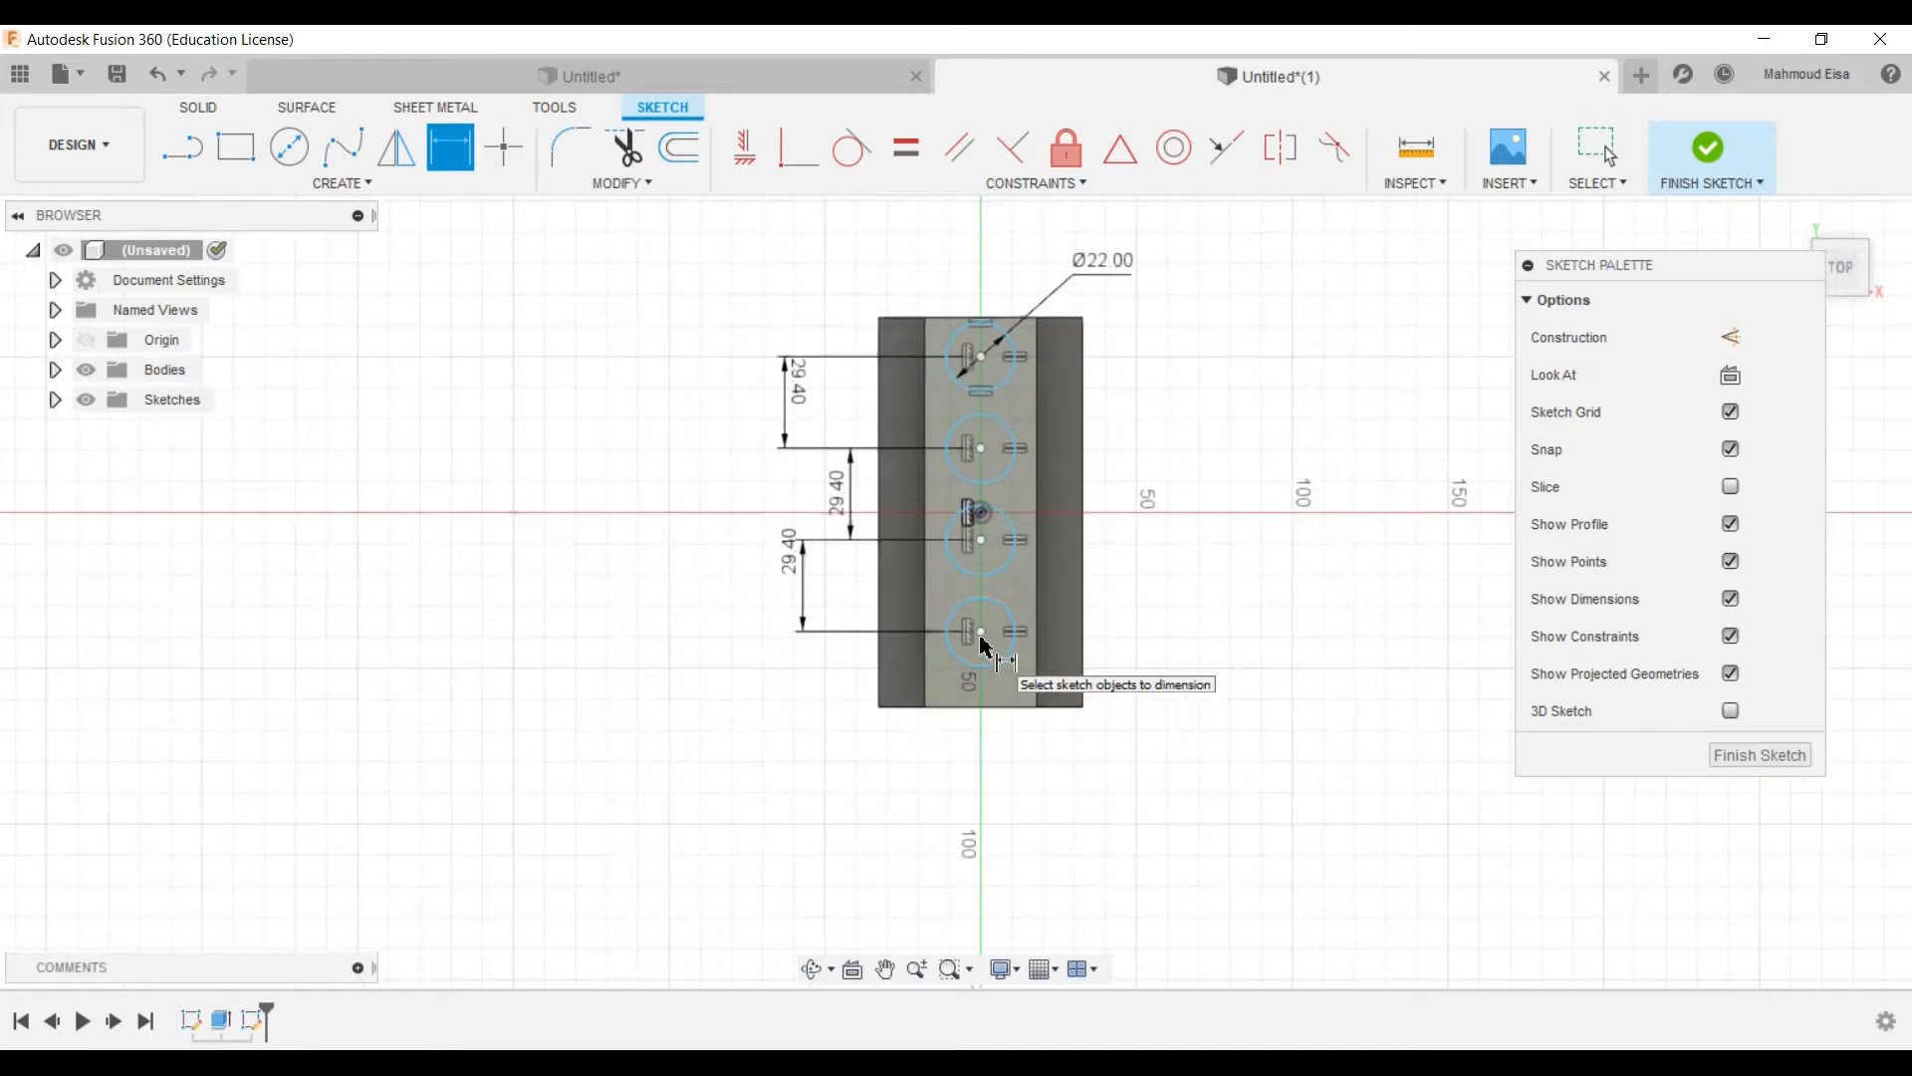
scroll(976, 632, up, 1)
key(Escape)
drag(725, 347, 779, 347)
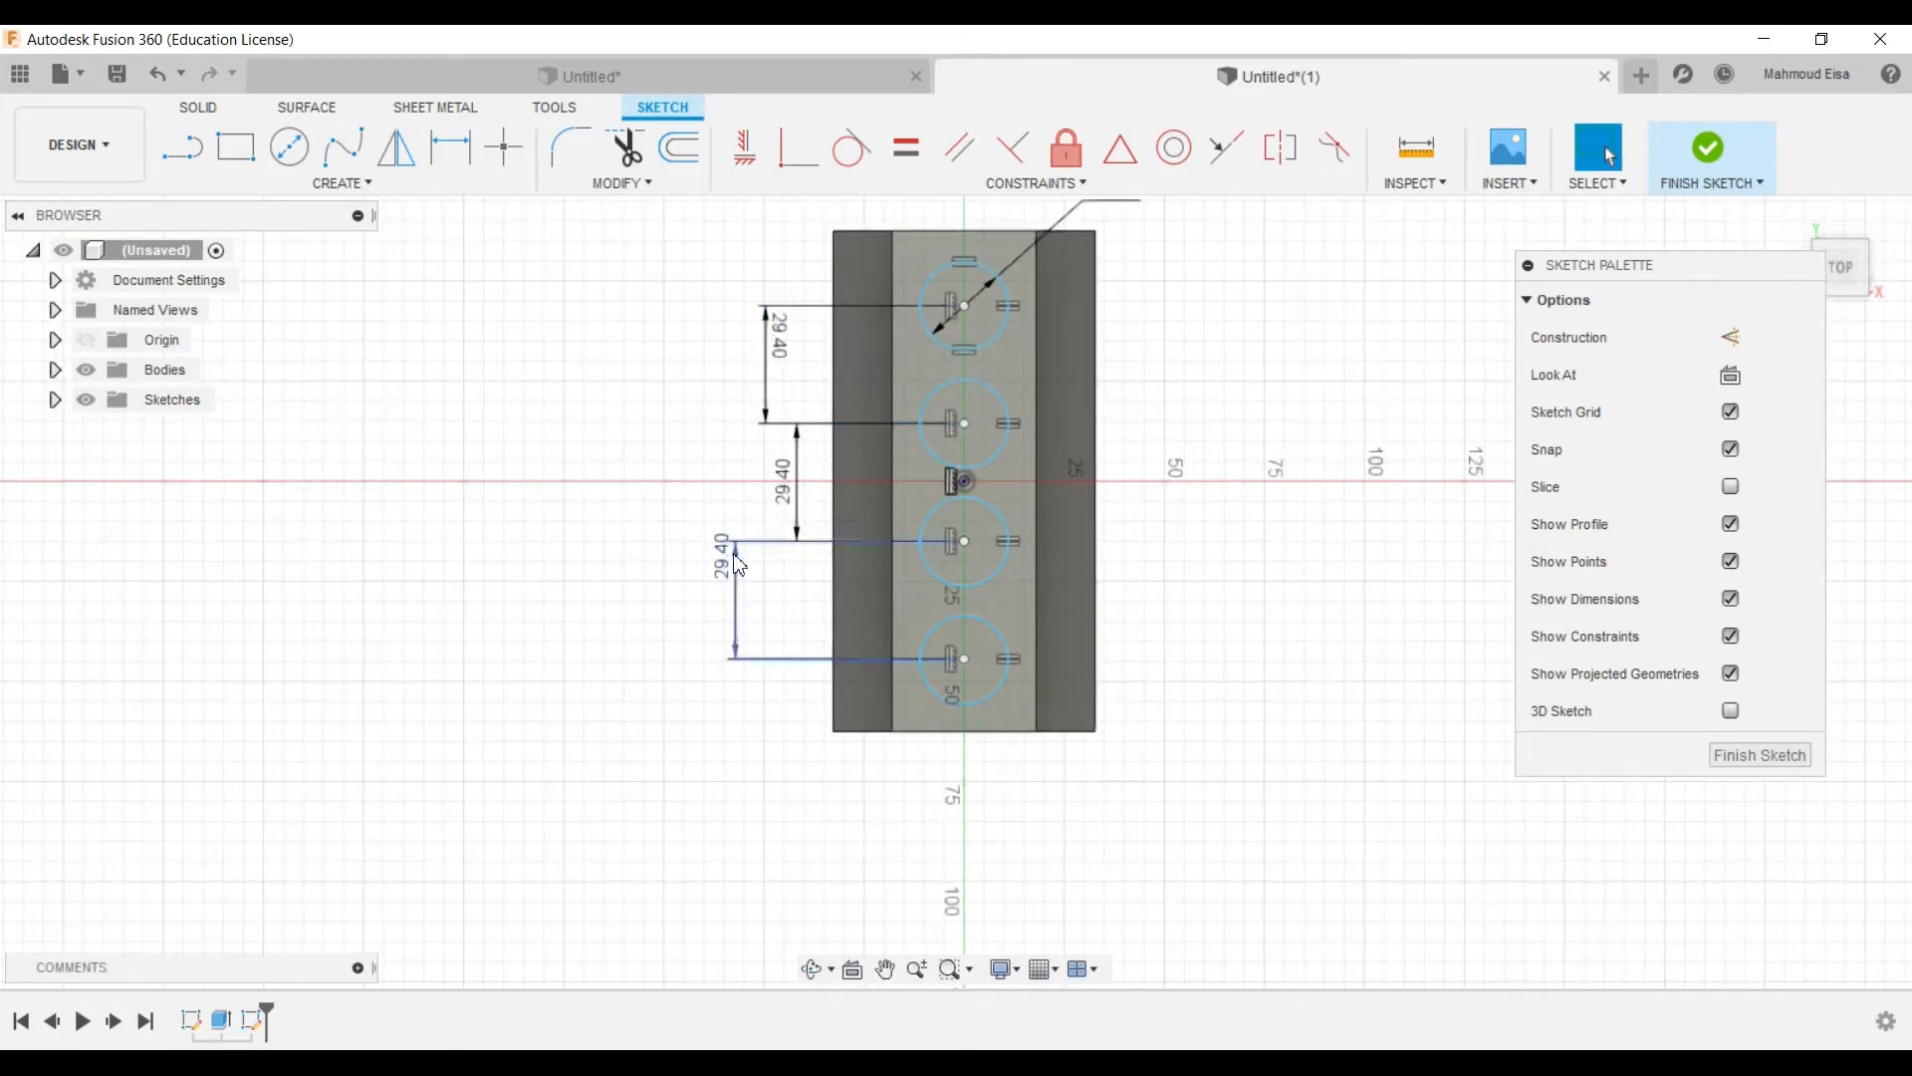
drag(741, 569, 776, 568)
Step: Dimension the uppermost circle's centre 18.4 mm from the block's upper short edge
scroll(811, 628, down, 2)
scroll(831, 343, up, 3)
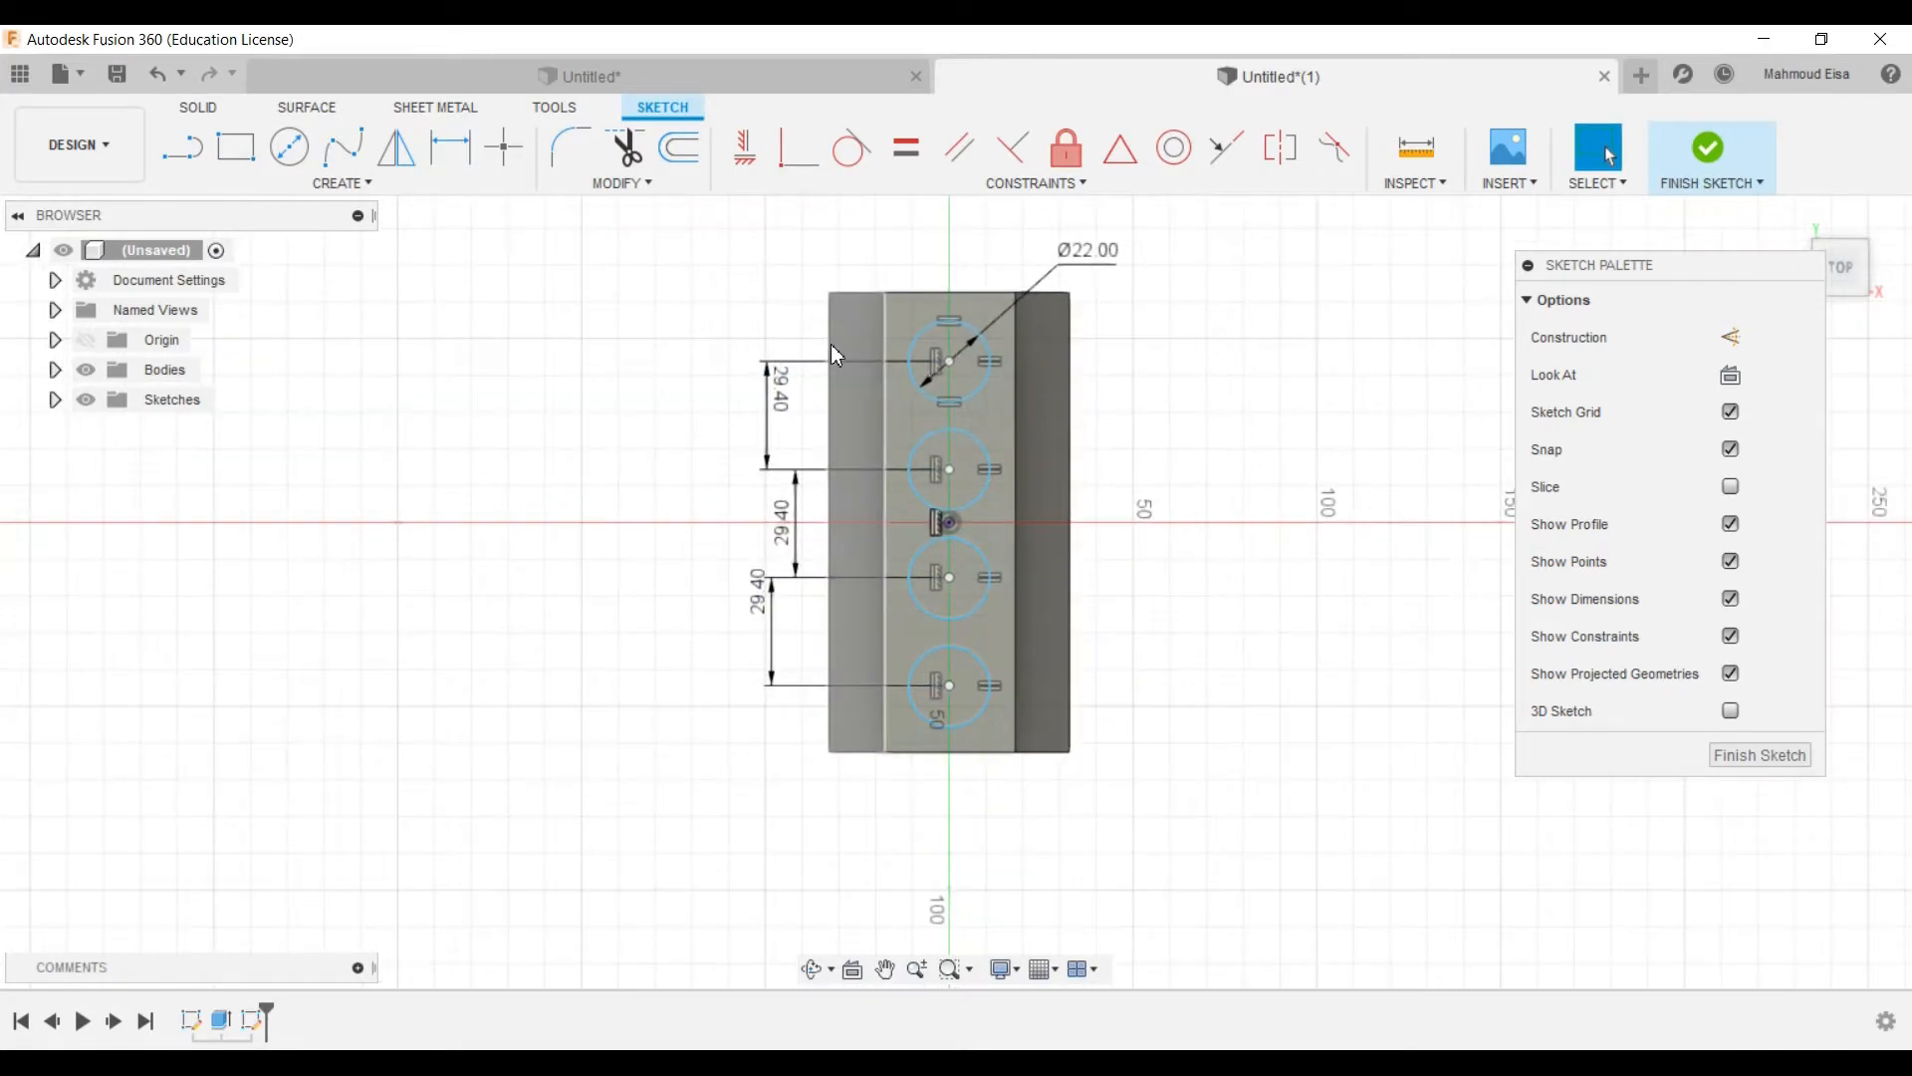
click(450, 146)
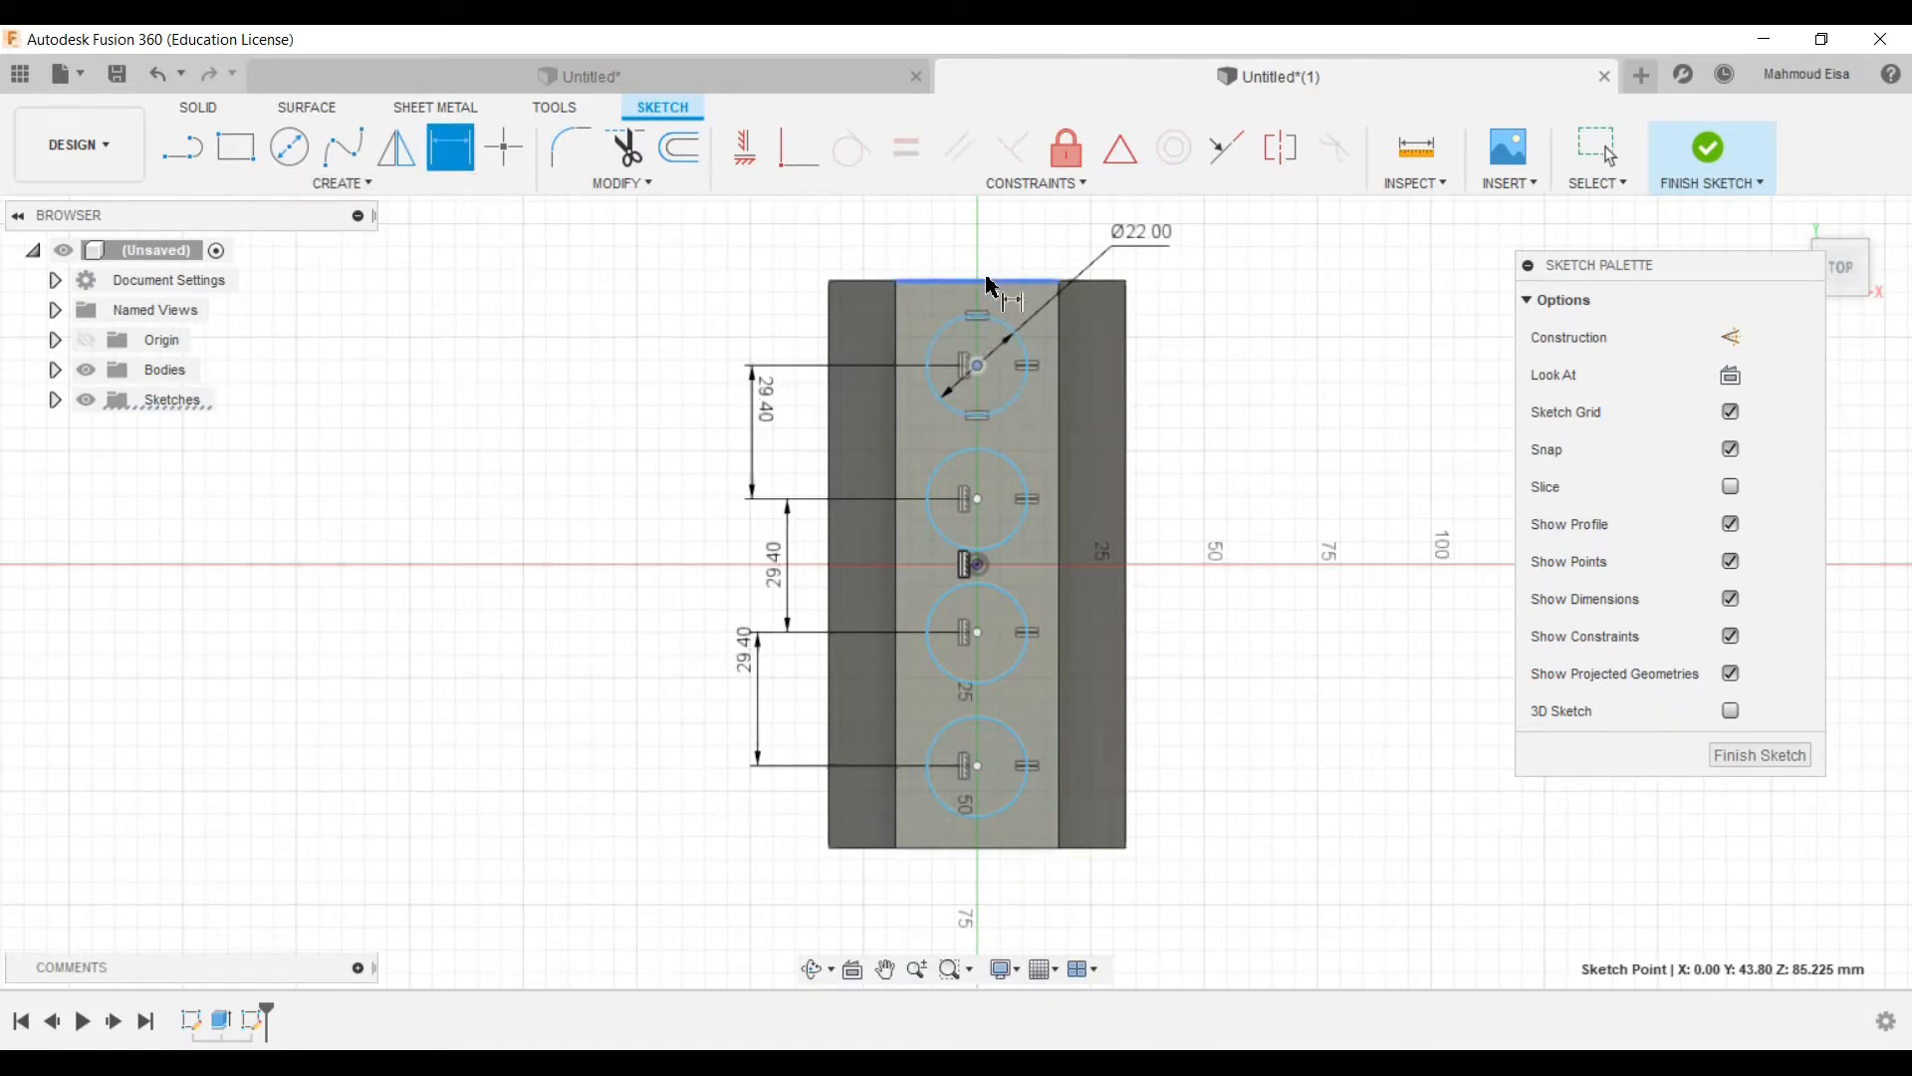
click(991, 287)
click(977, 364)
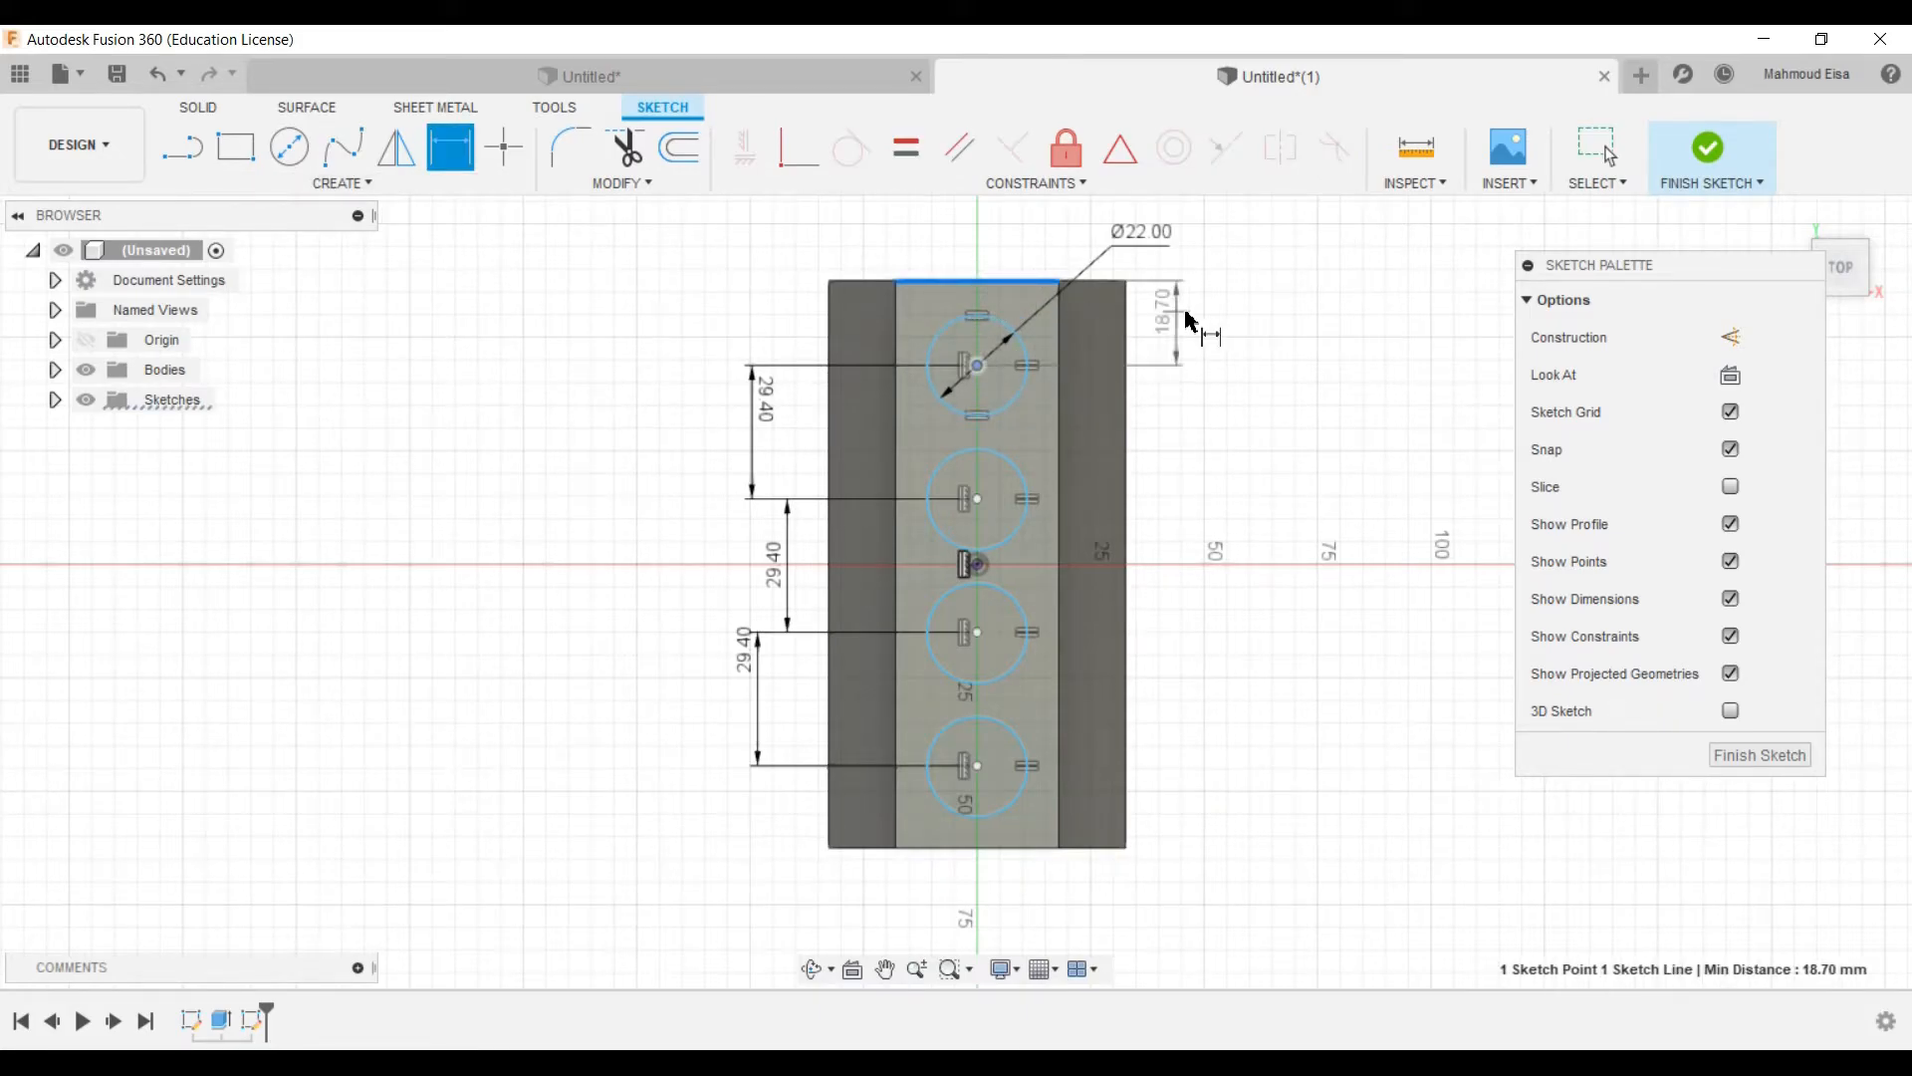
click(1195, 313)
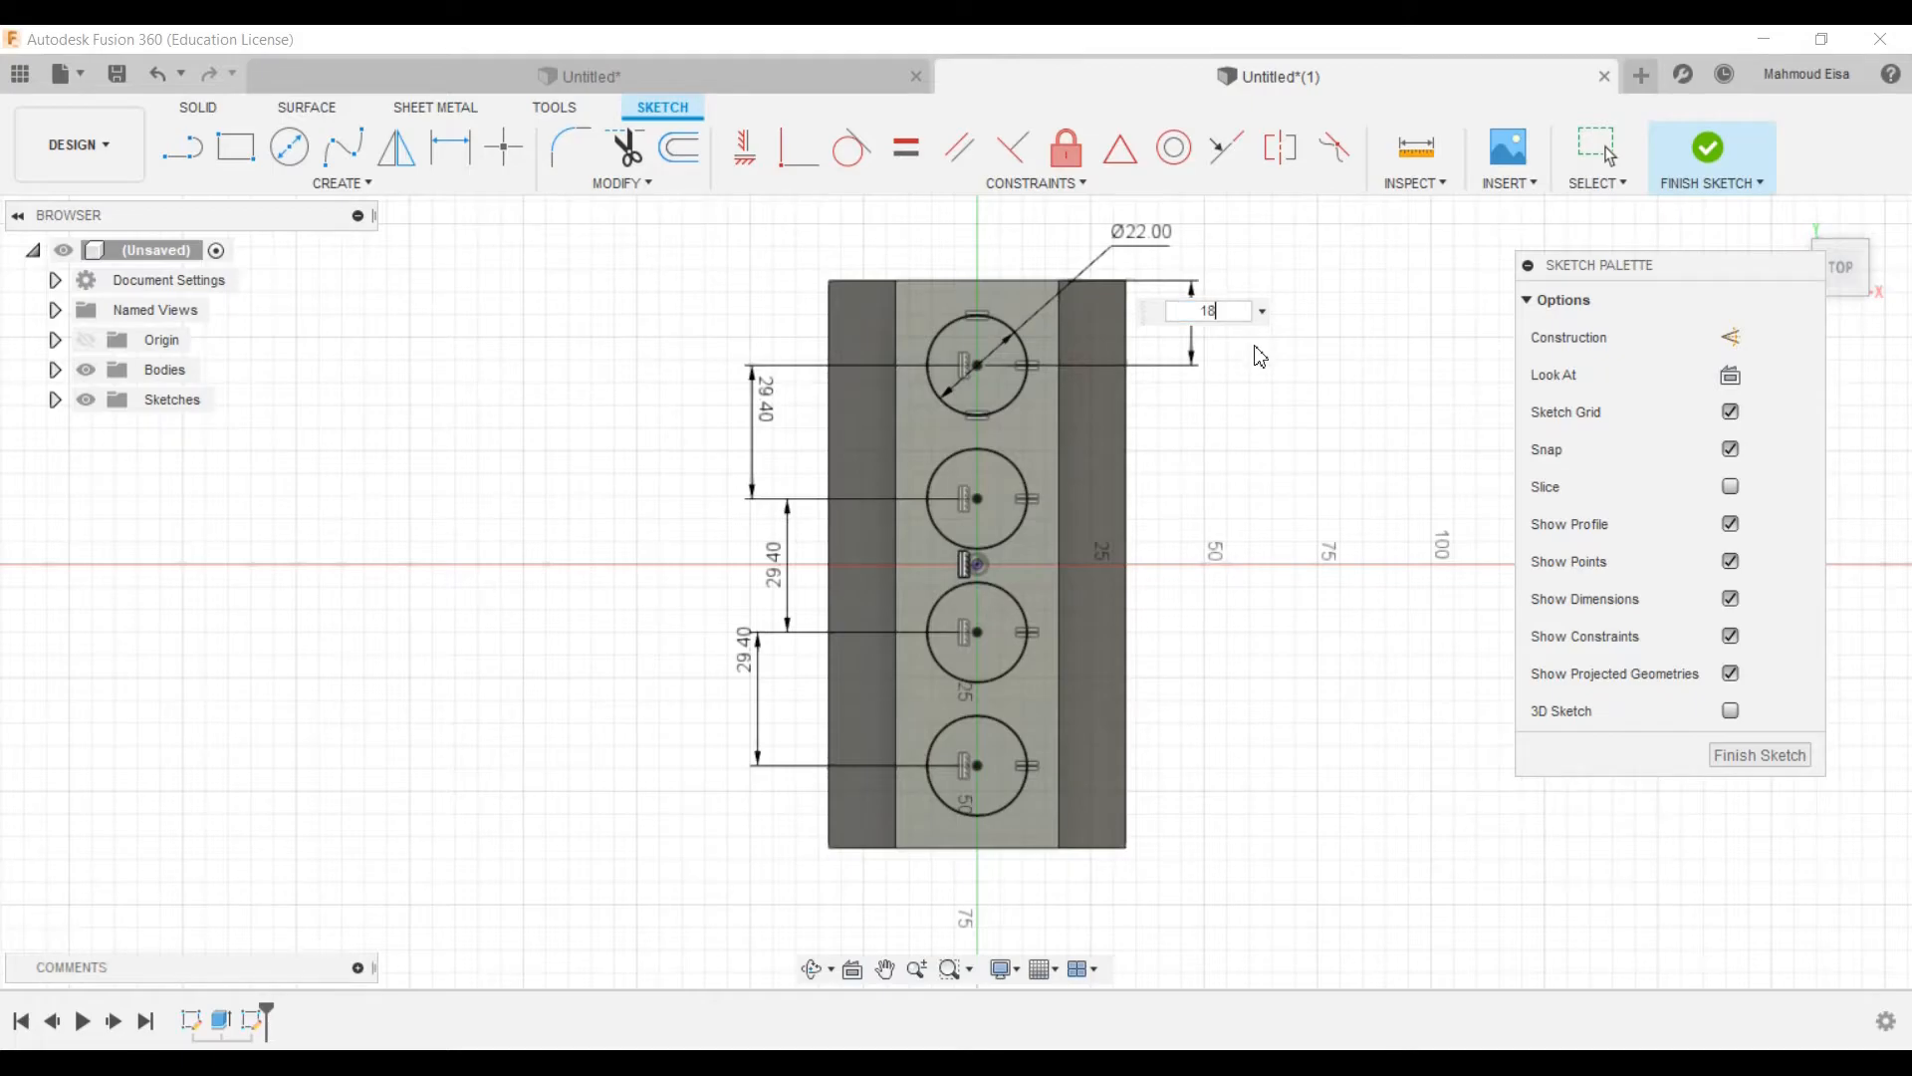
text(18.4)
key(Return)
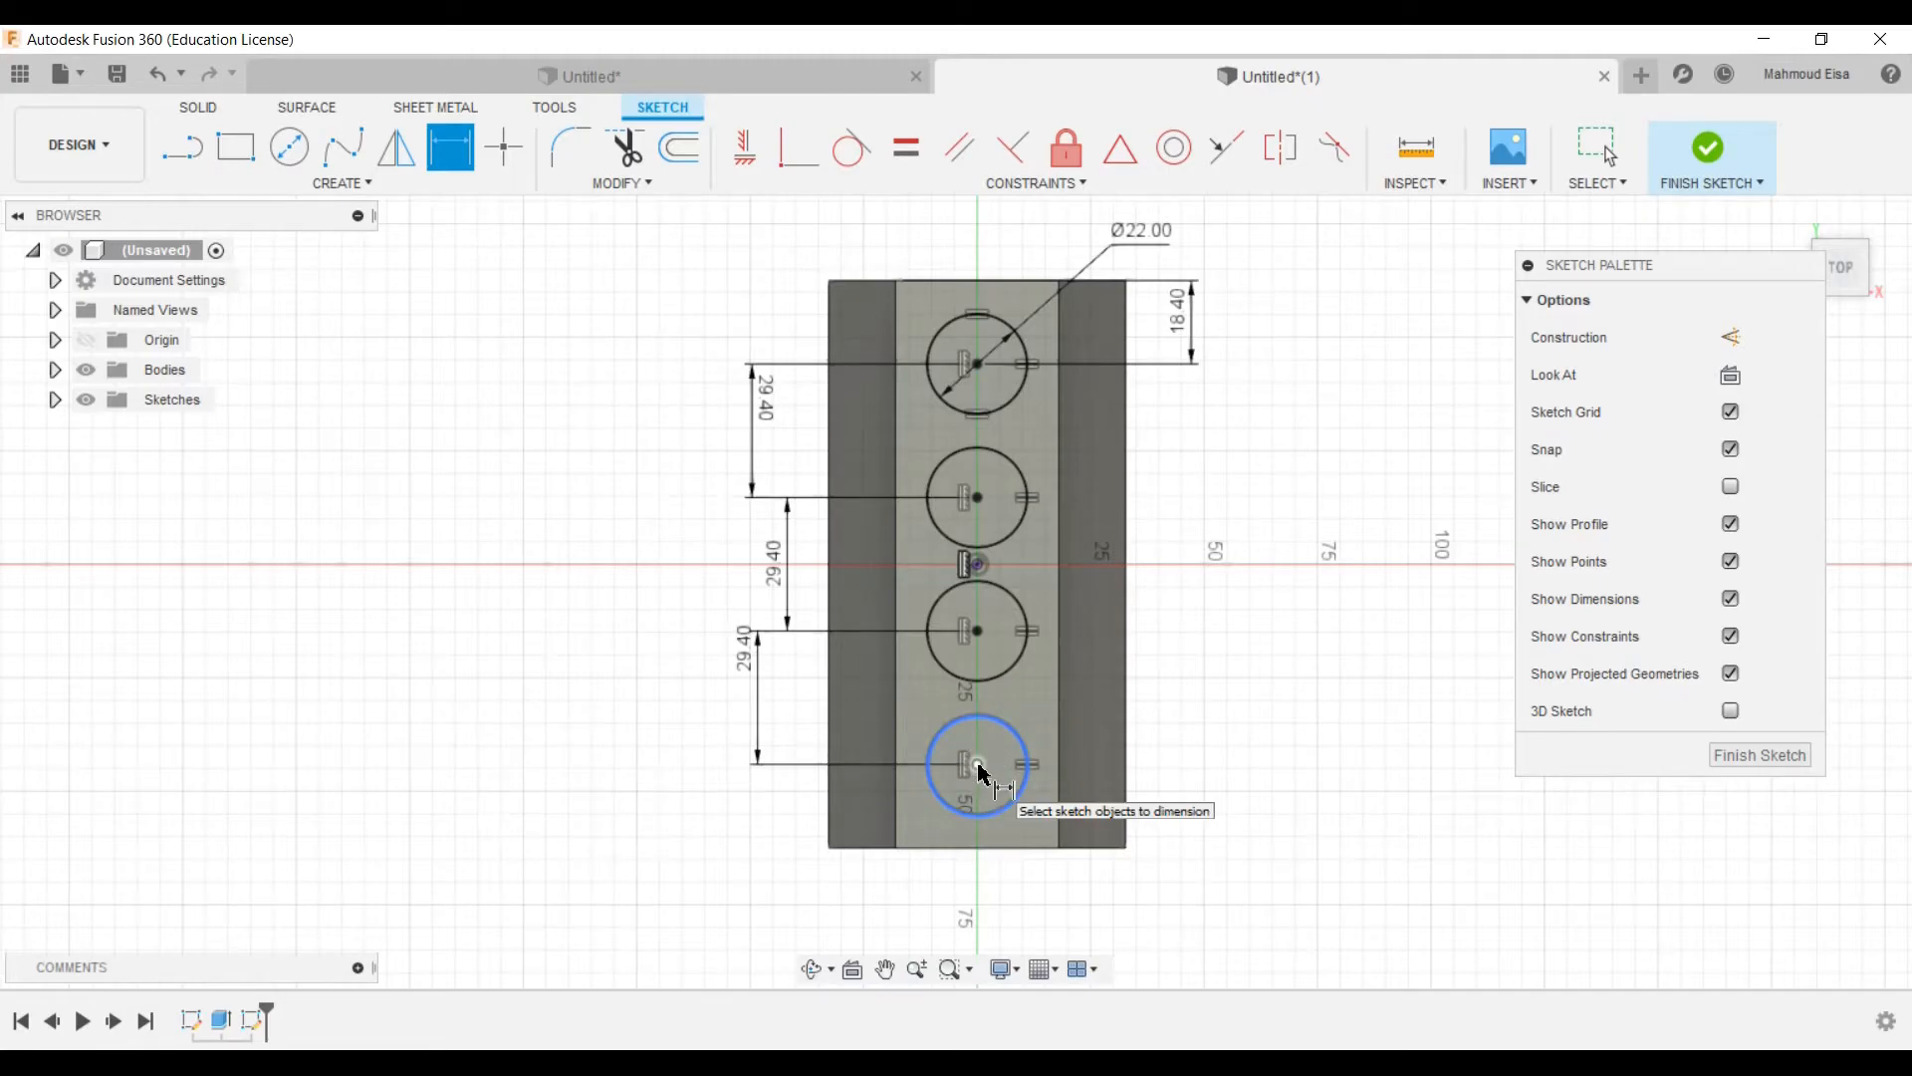
Step: Link the spacing dimension of the two middle circles to the upper spacing dimension, d11
scroll(843, 407, down, 3)
scroll(924, 711, up, 2)
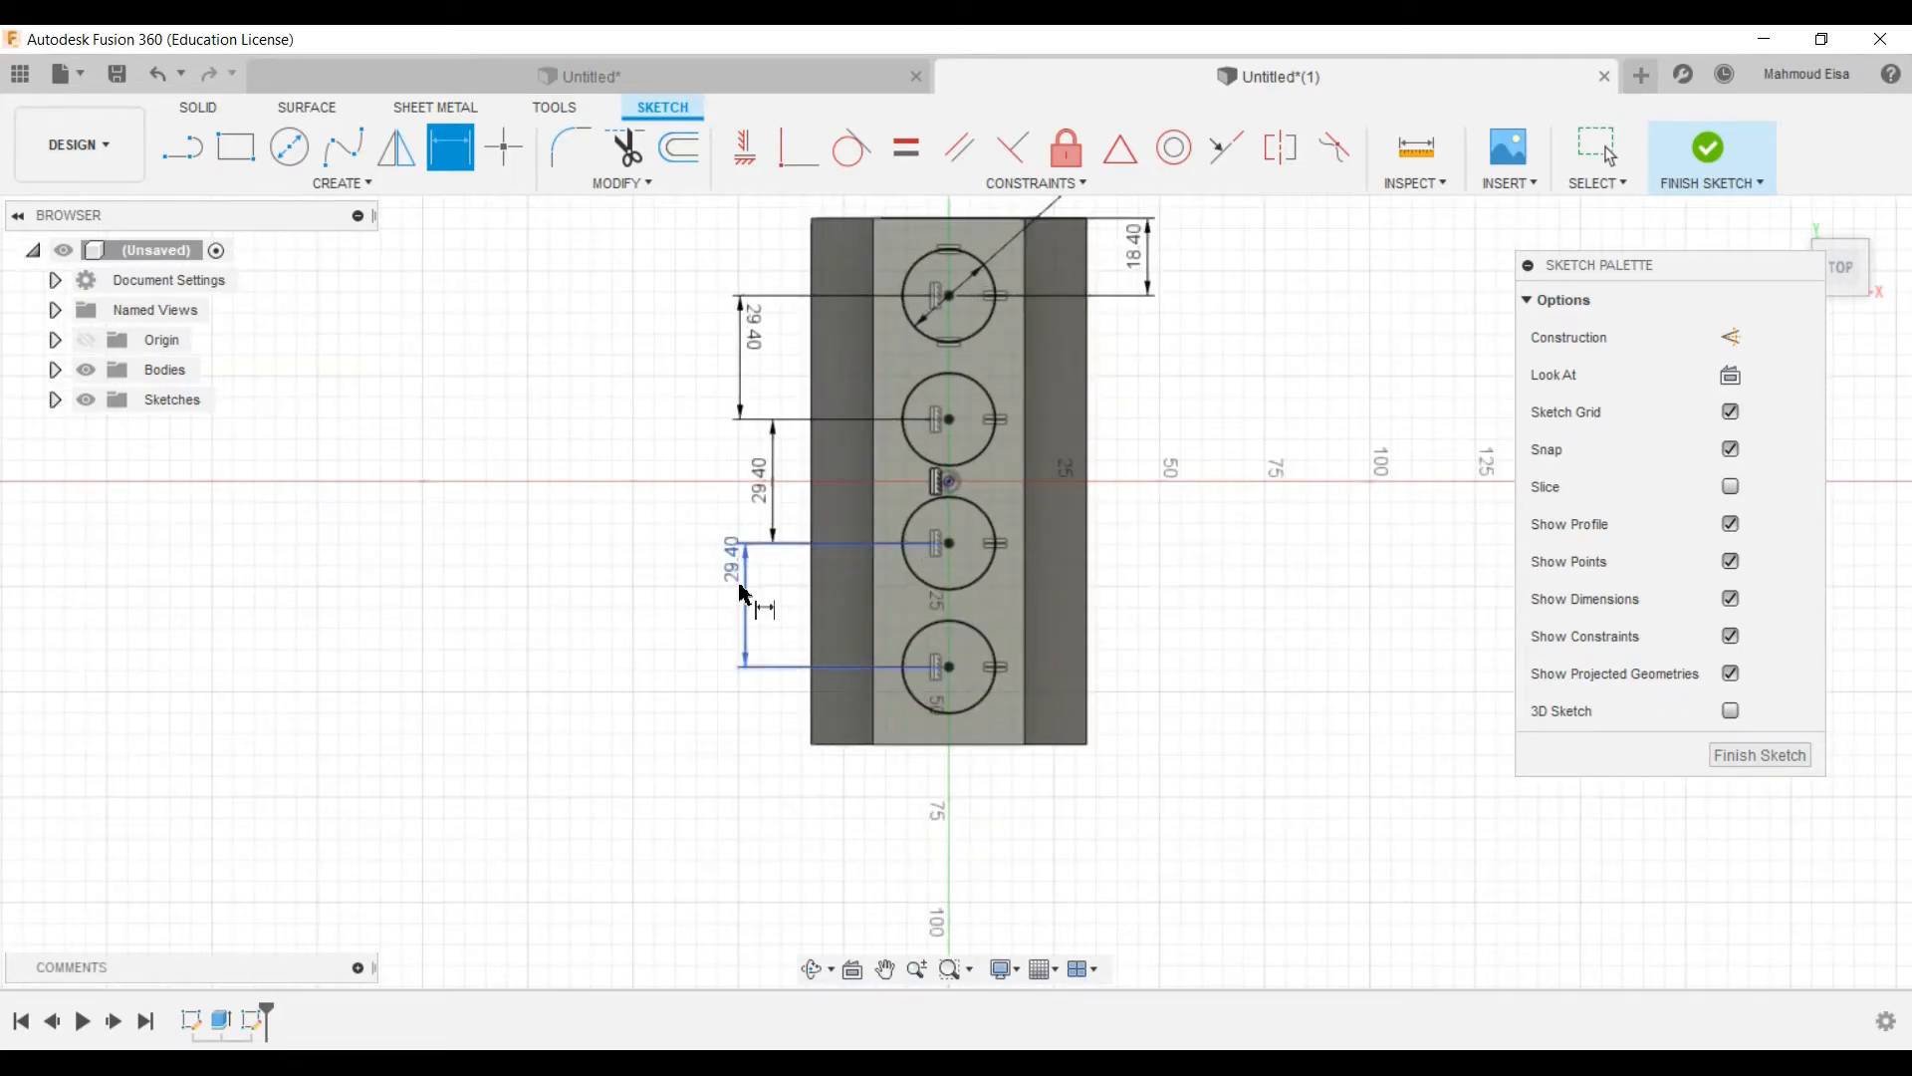
scroll(1085, 589, down, 1)
scroll(995, 411, up, 2)
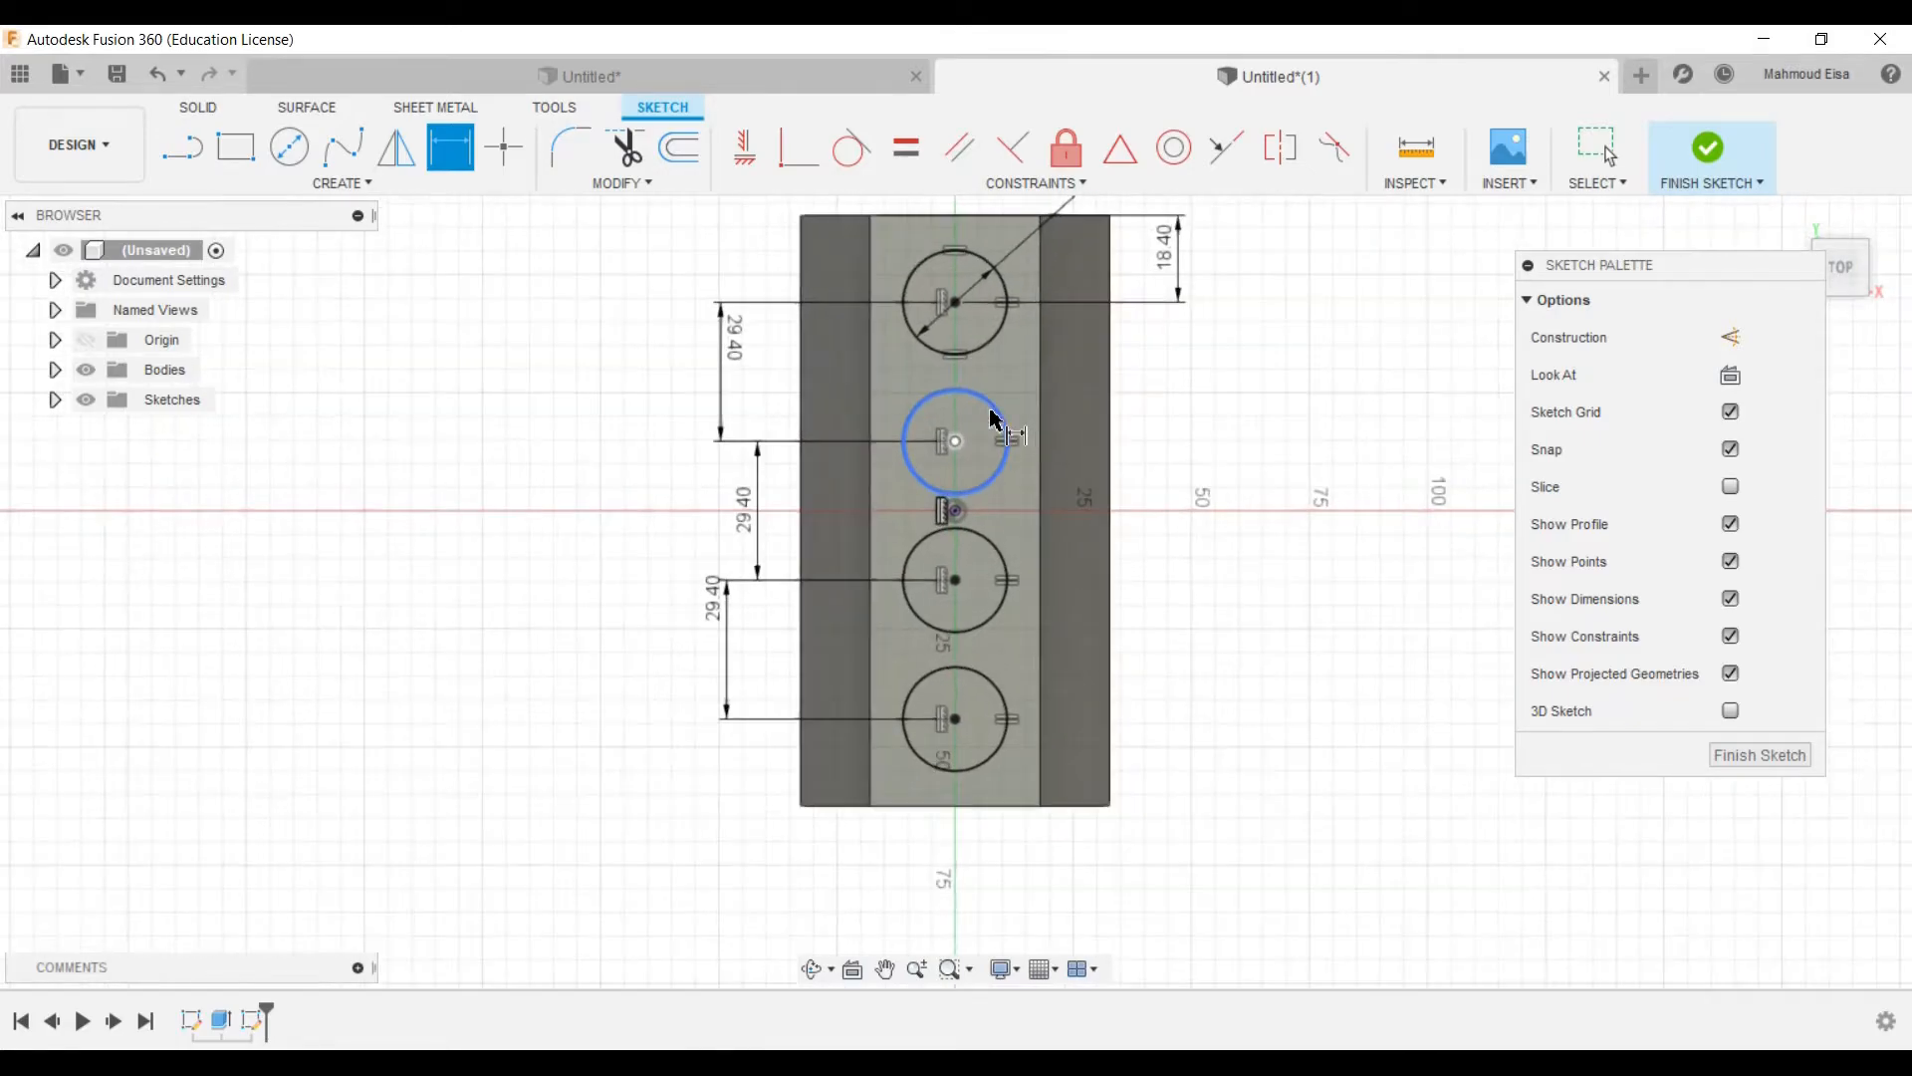
scroll(1226, 652, down, 1)
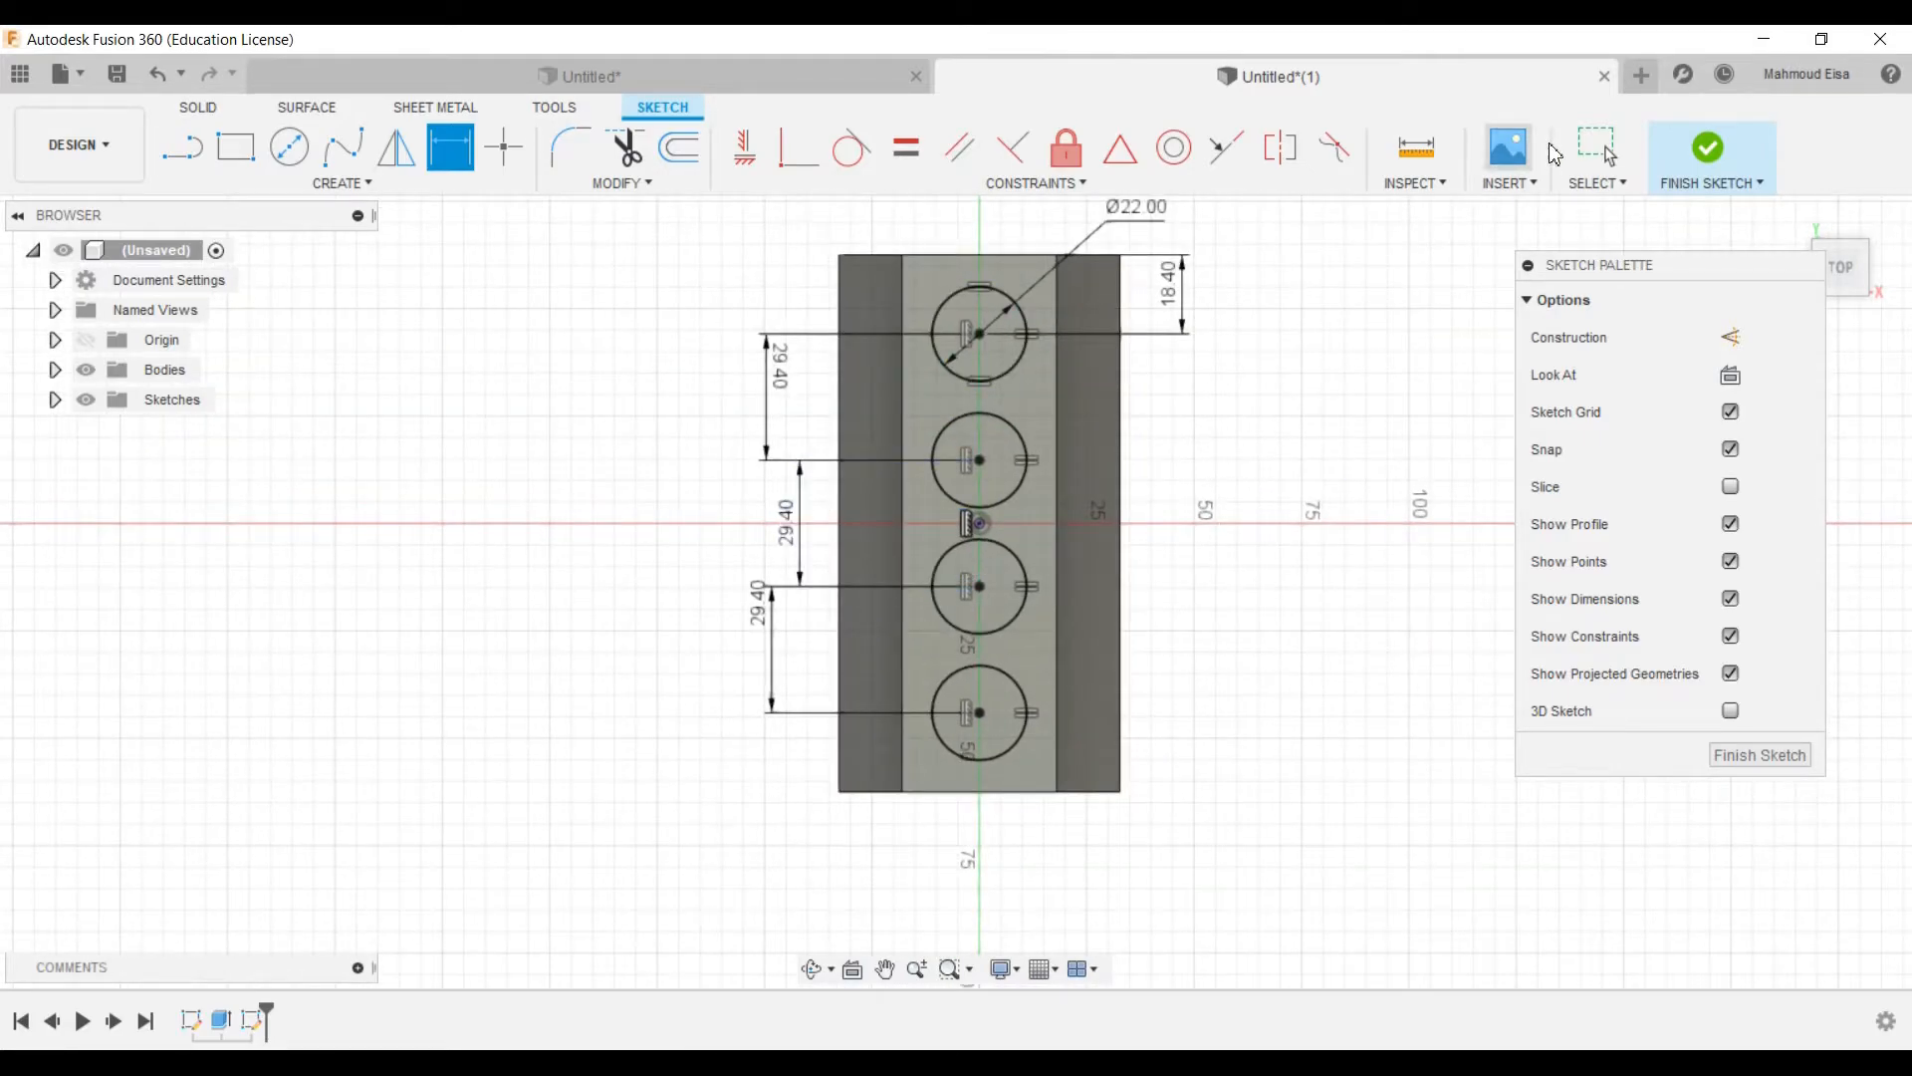
key(Escape)
double_click(788, 515)
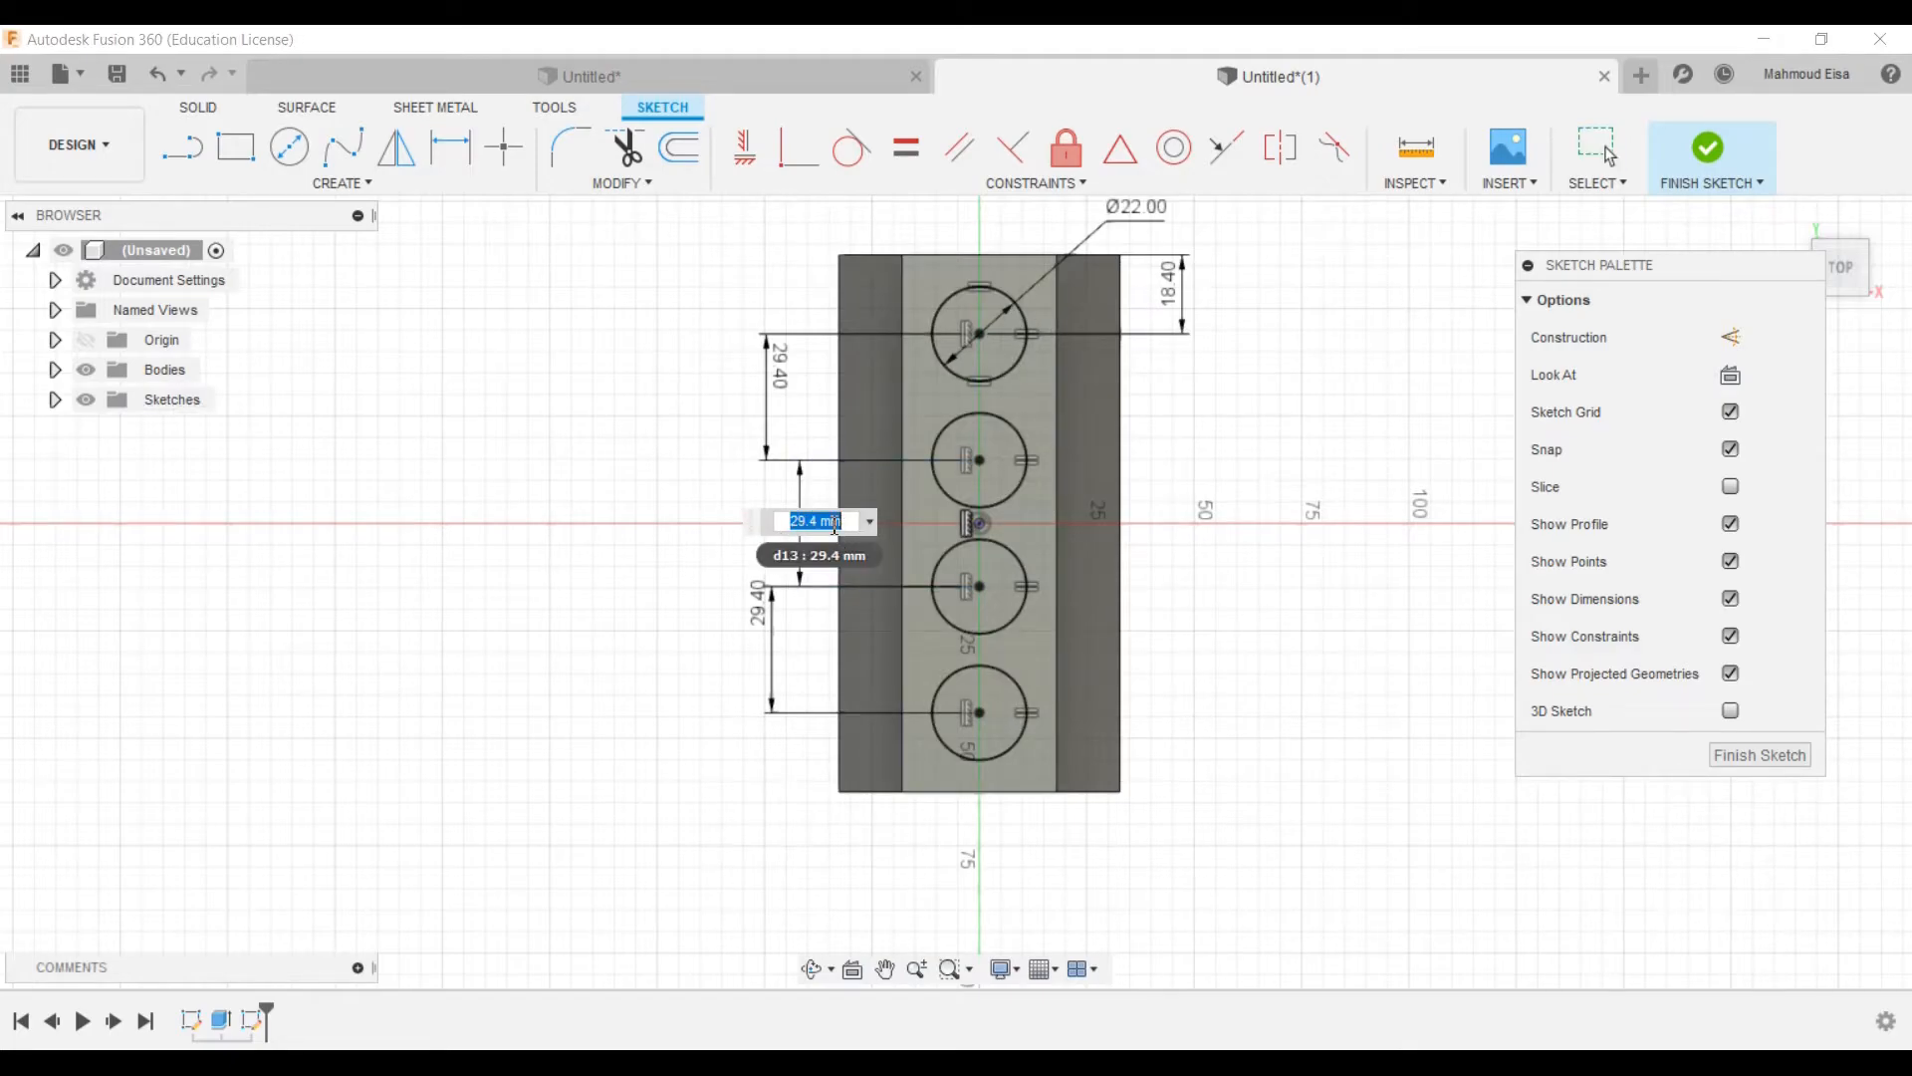
click(785, 374)
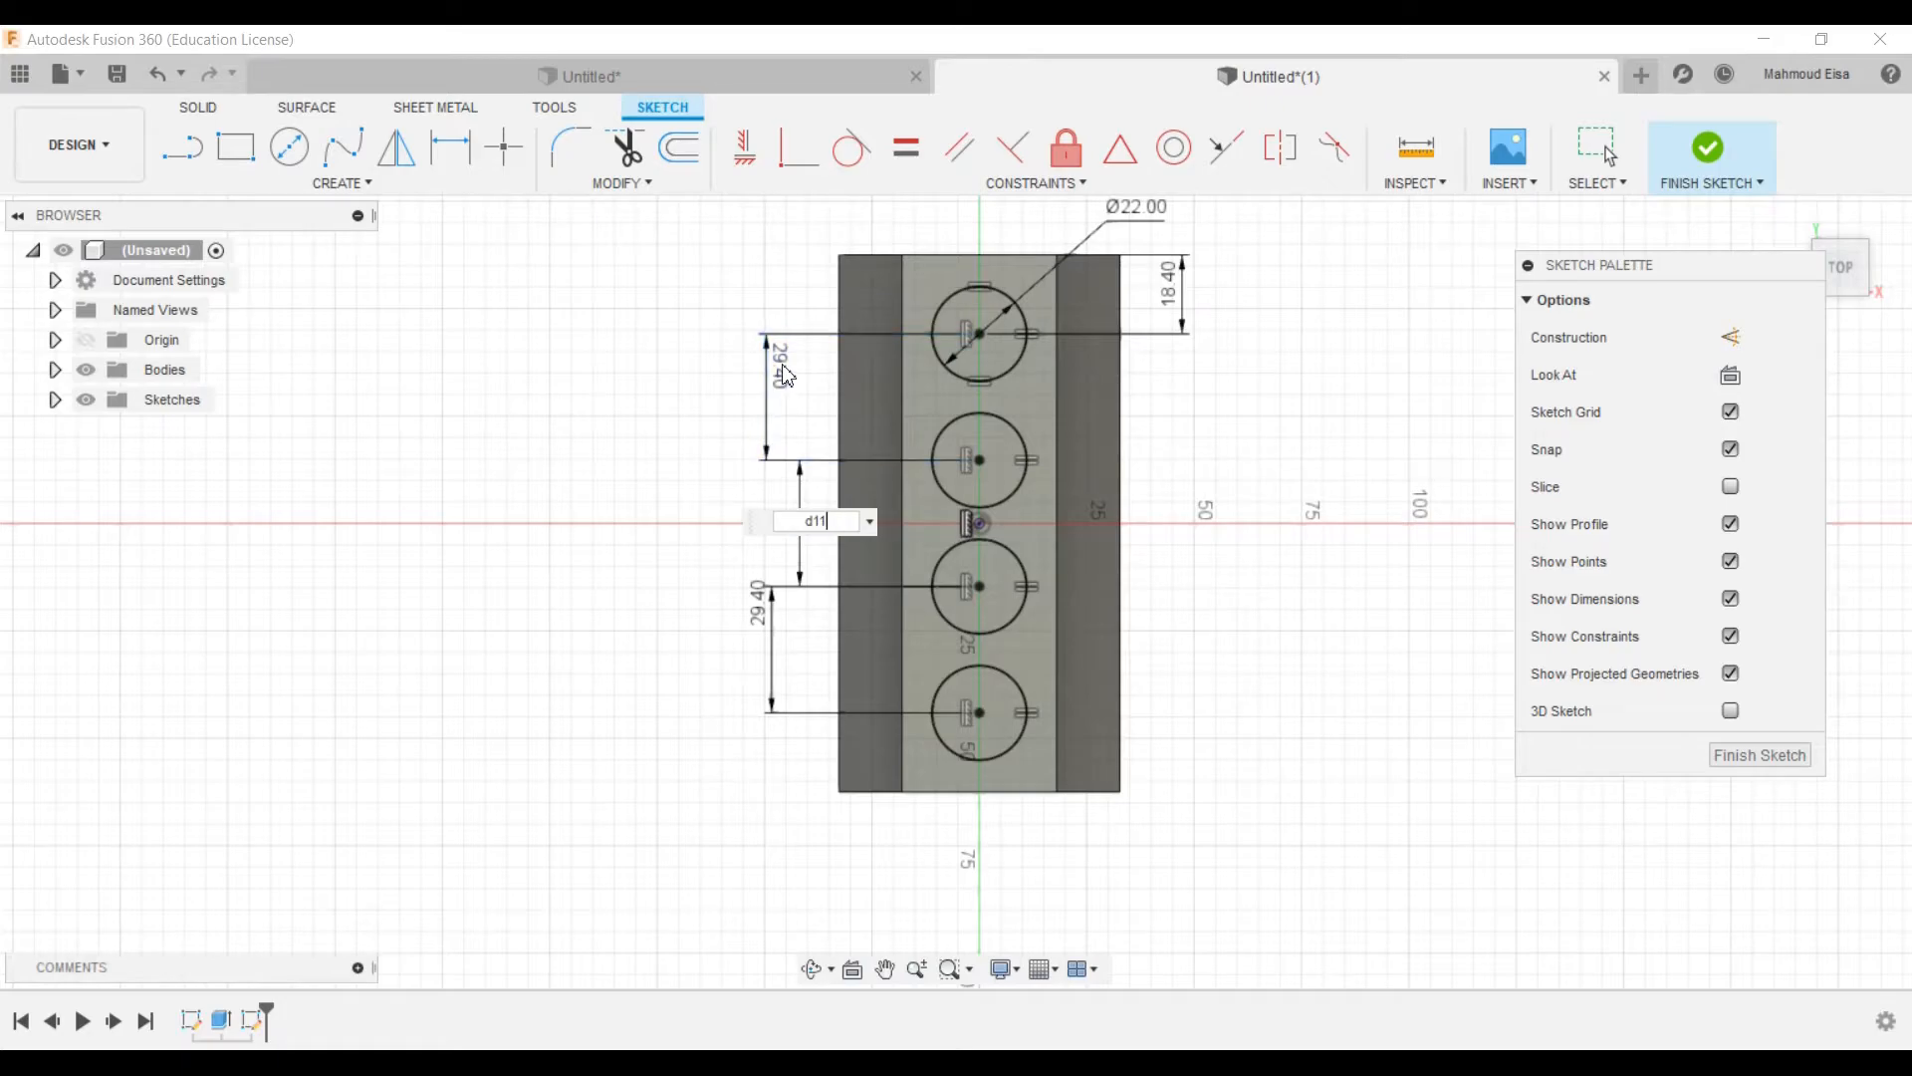
key(Return)
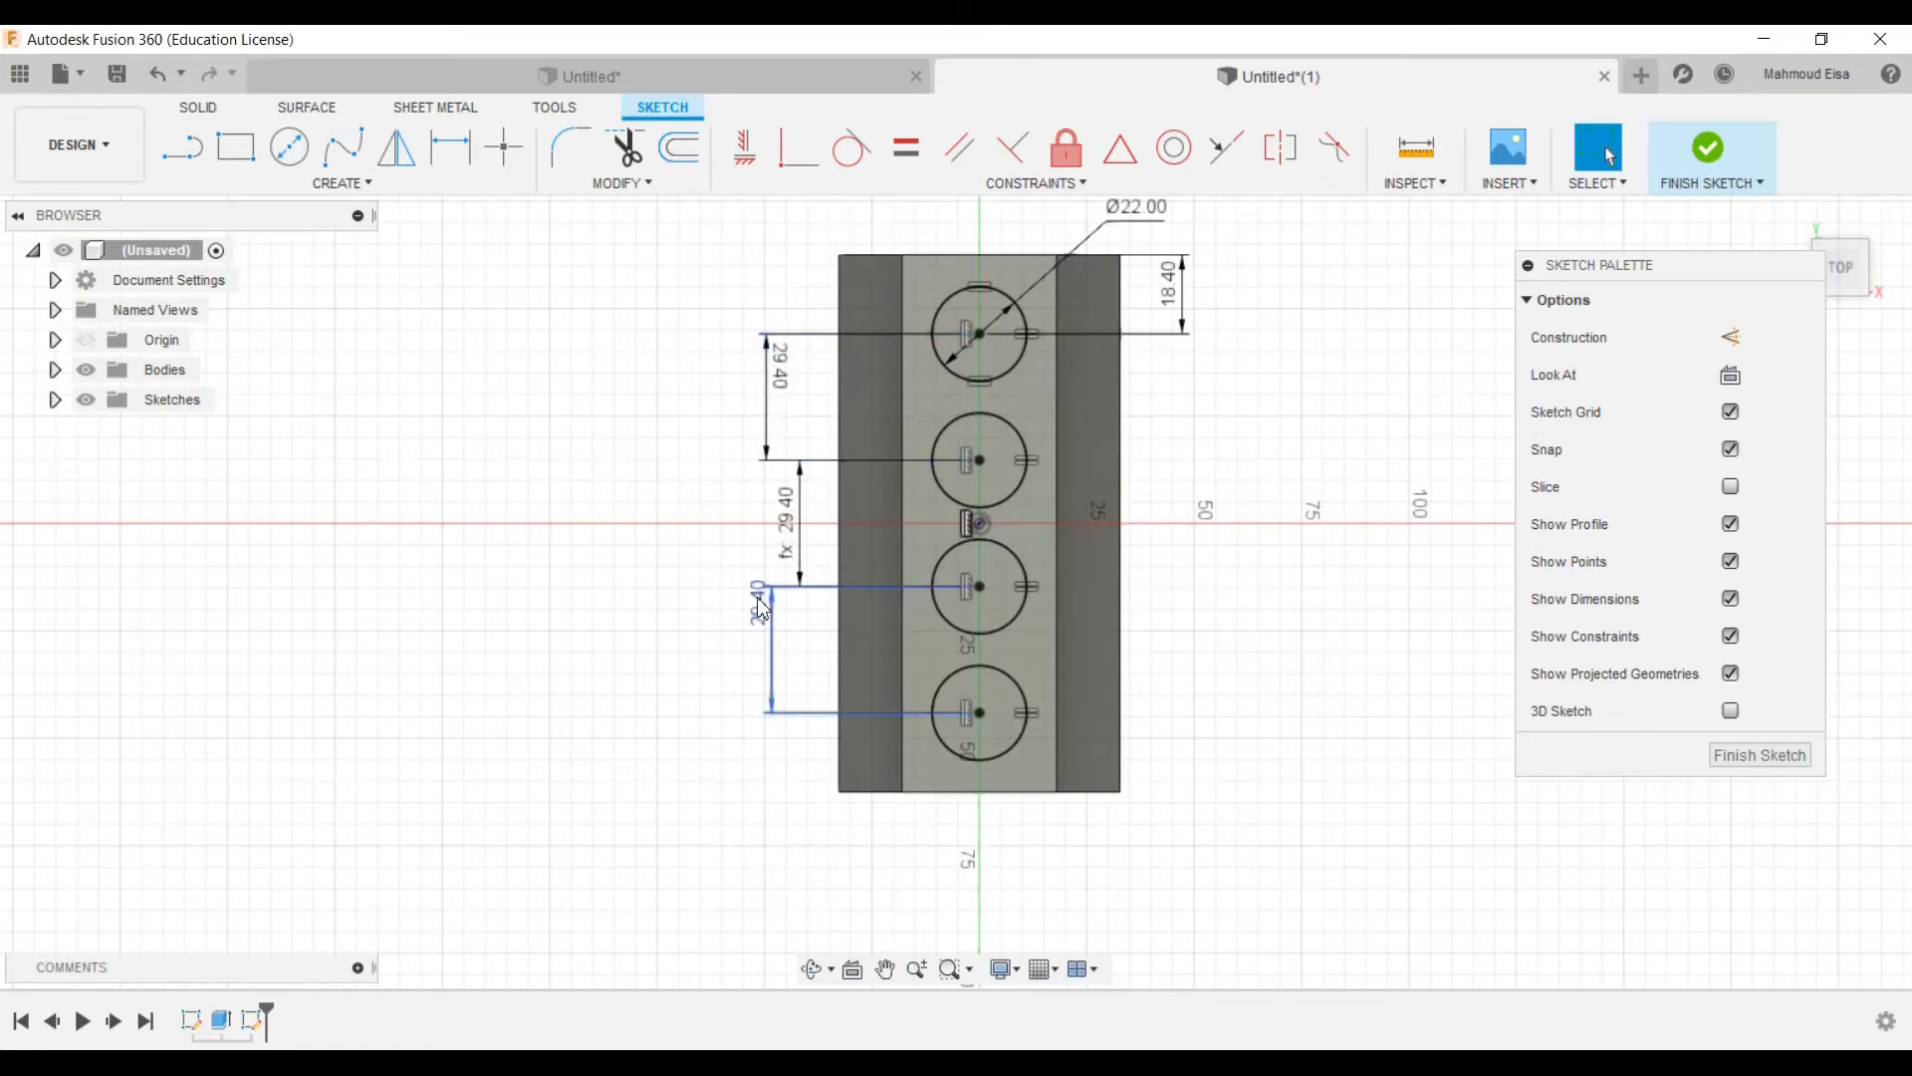
Step: Link the lower circle-spacing dimension to d11 and move it closer to the block
double_click(759, 606)
click(783, 374)
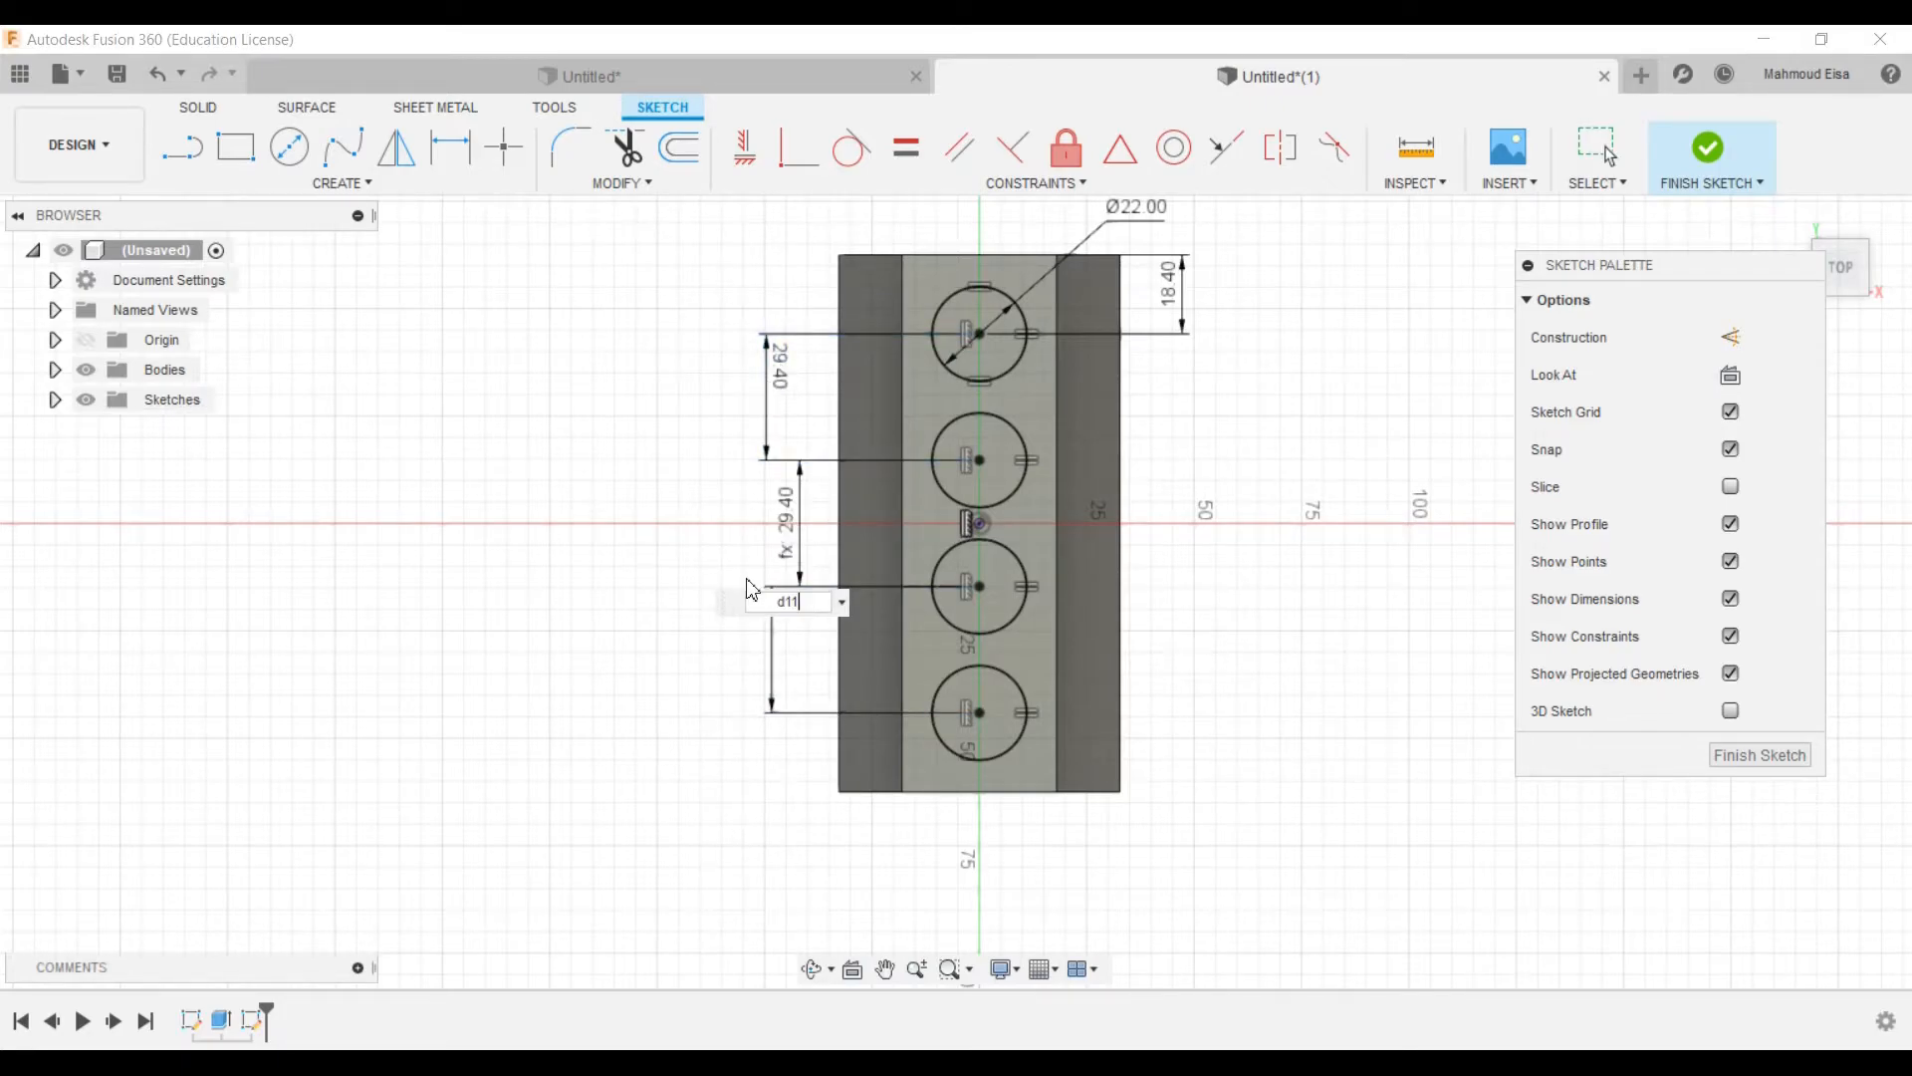
key(Return)
drag(774, 627, 799, 603)
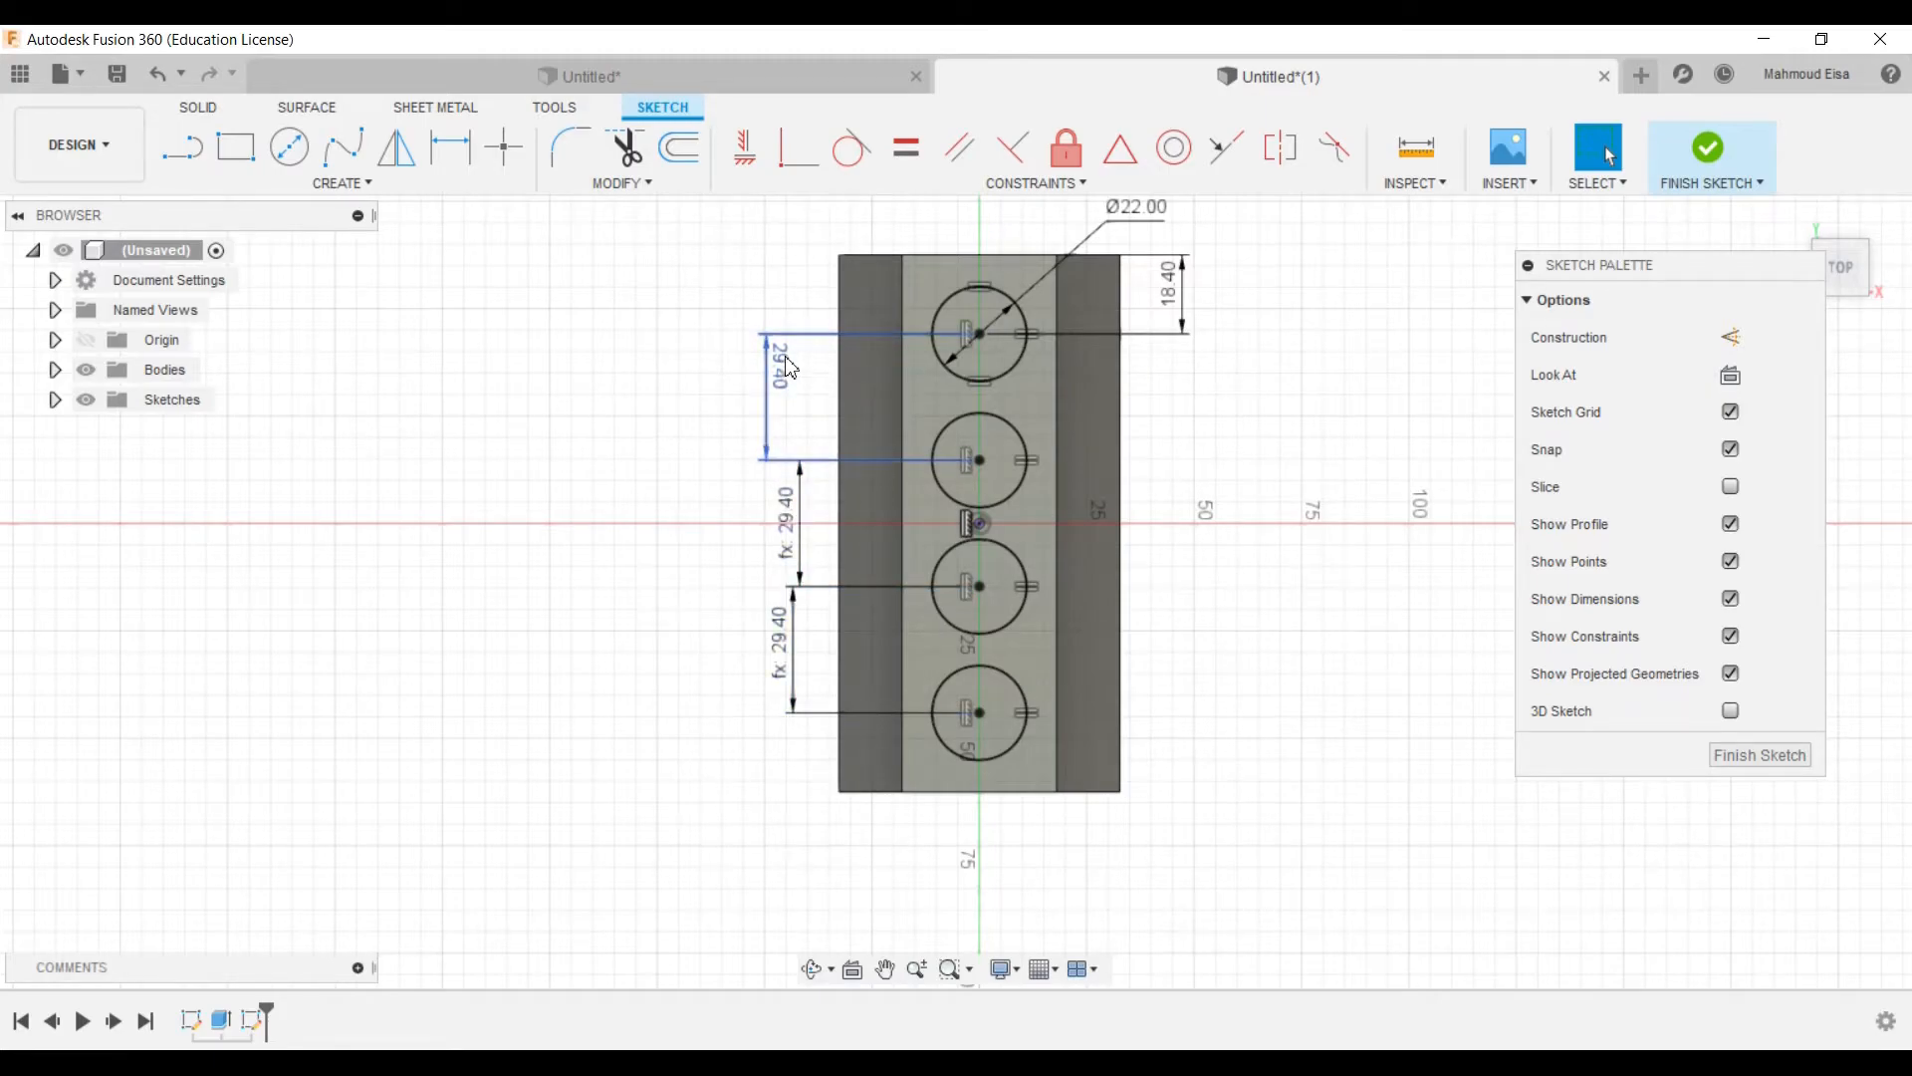
scroll(732, 518, down, 1)
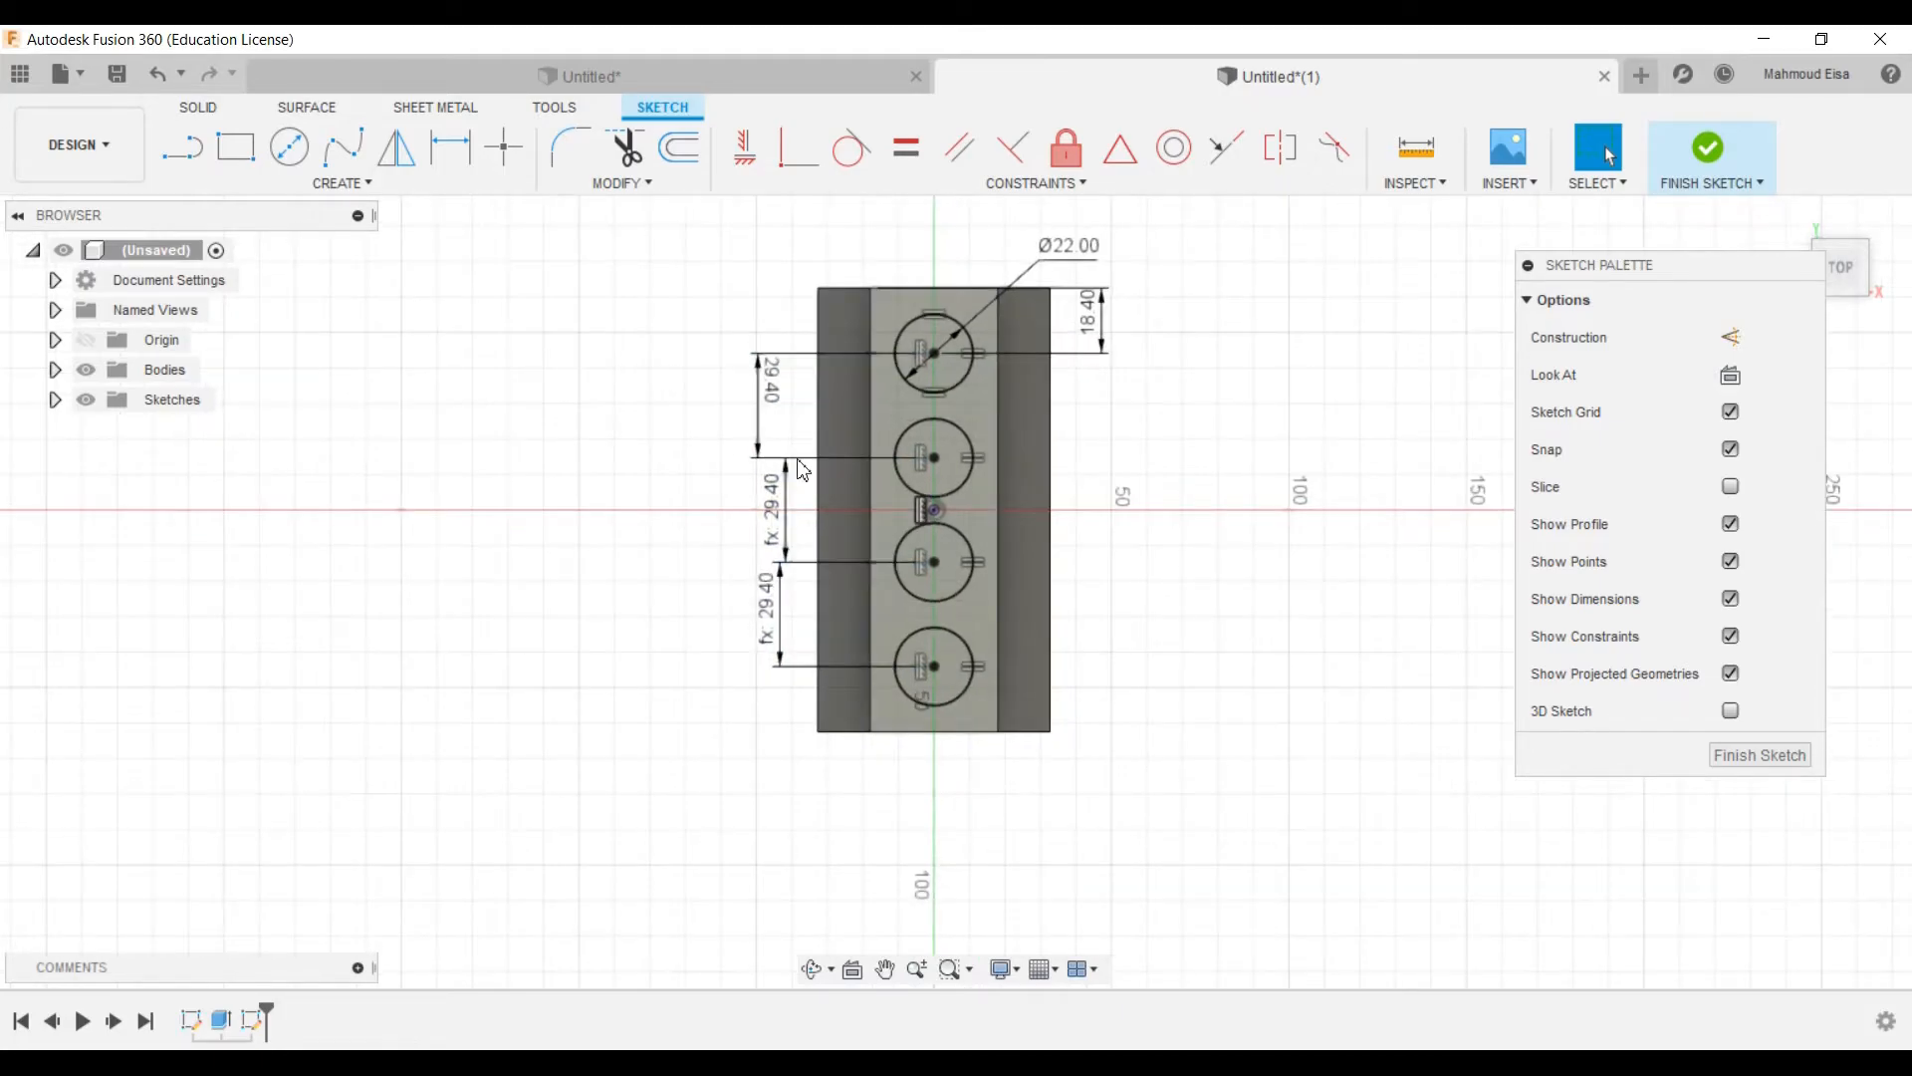
scroll(794, 506, down, 2)
scroll(697, 643, up, 2)
scroll(738, 580, down, 1)
scroll(880, 692, up, 2)
scroll(892, 677, down, 2)
scroll(917, 510, up, 2)
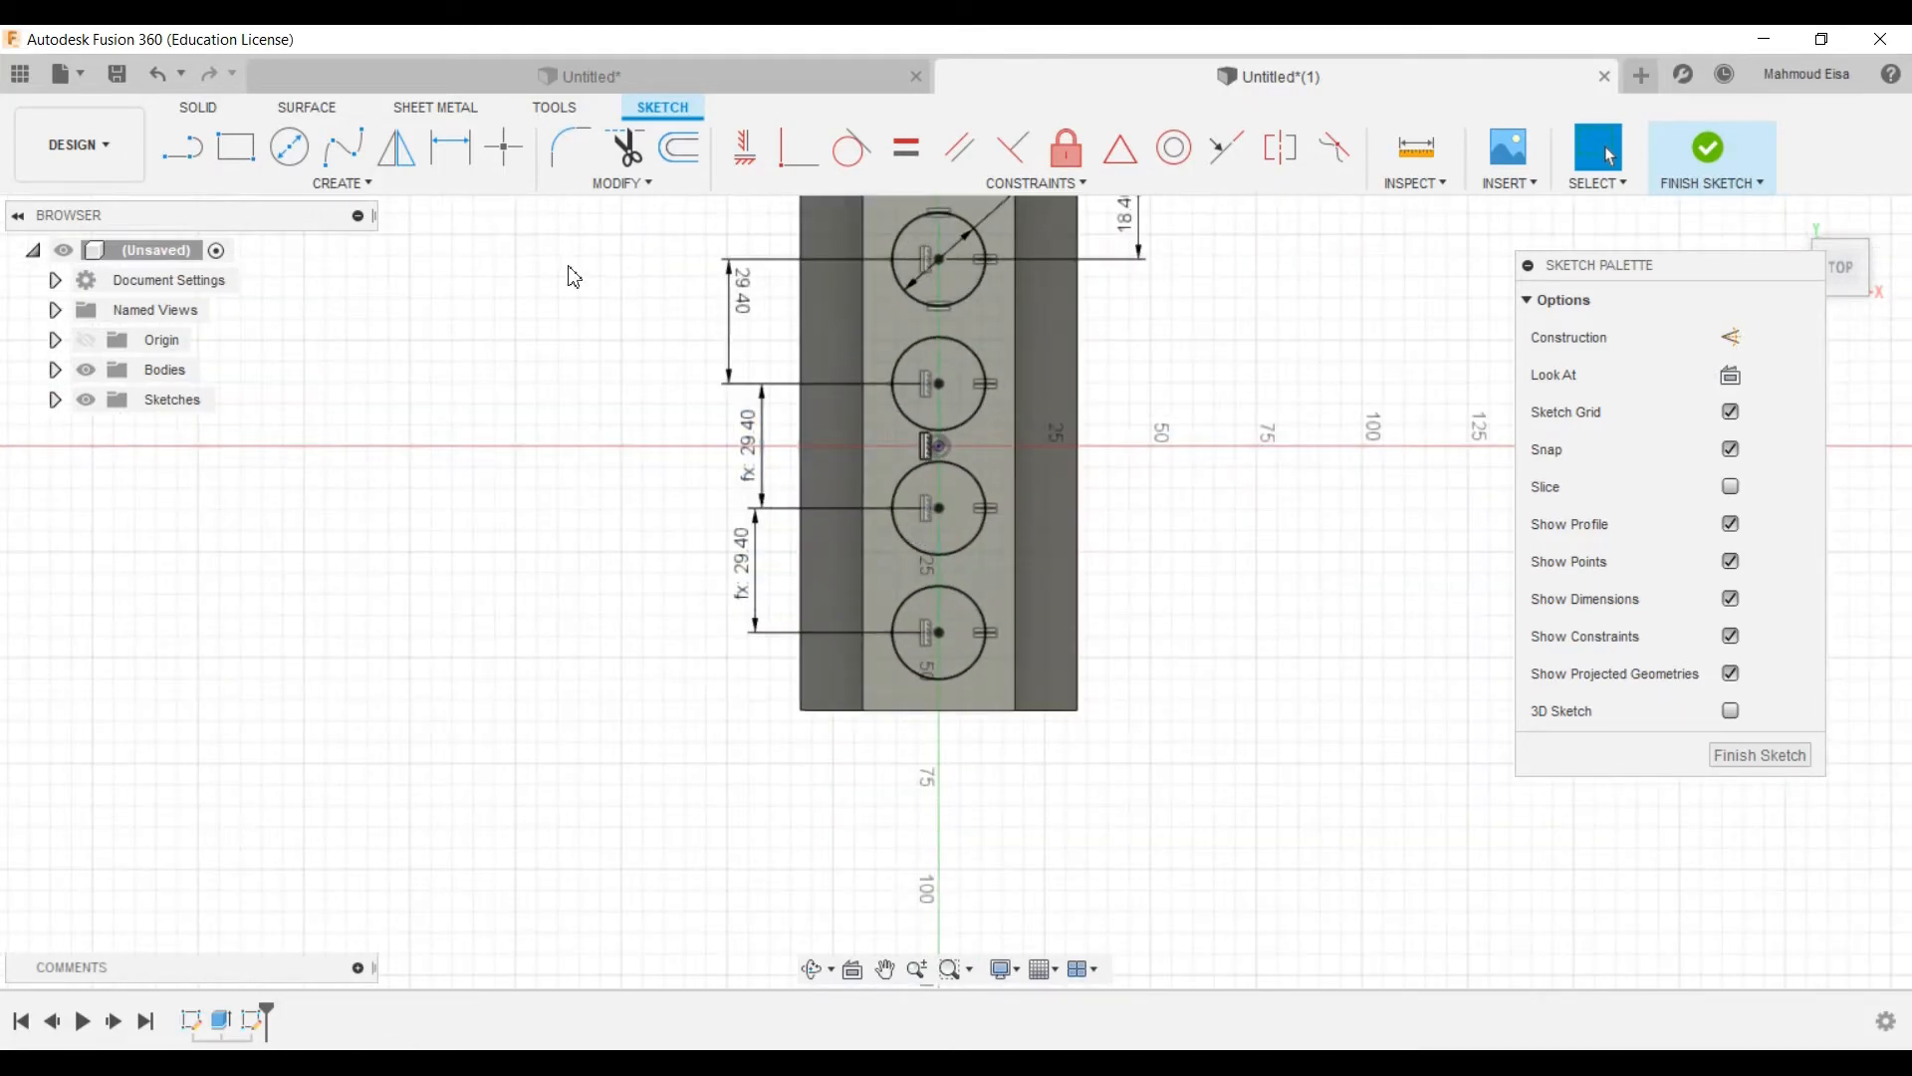
Step: Dimension the distance from the lowest circle's centre to the block's lower short edge as a driven dimension
click(450, 147)
scroll(797, 453, down, 1)
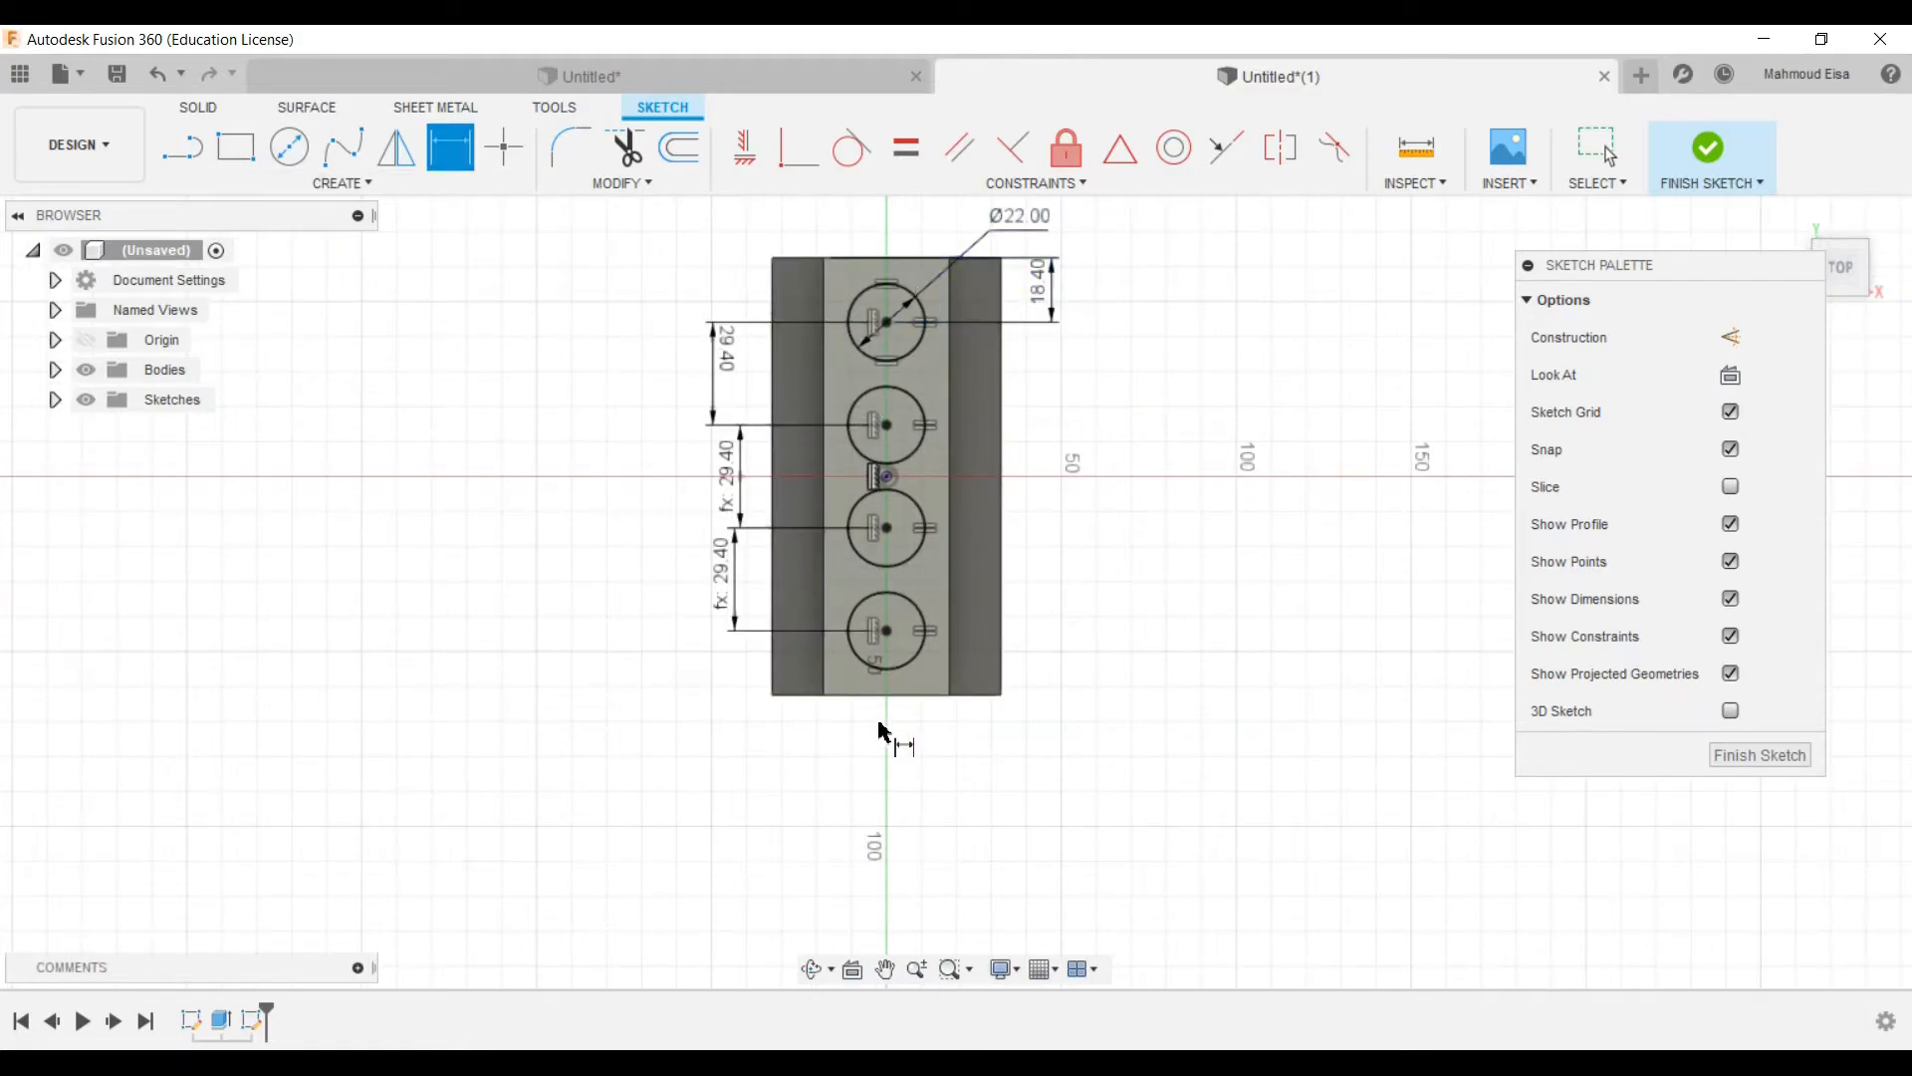
click(886, 630)
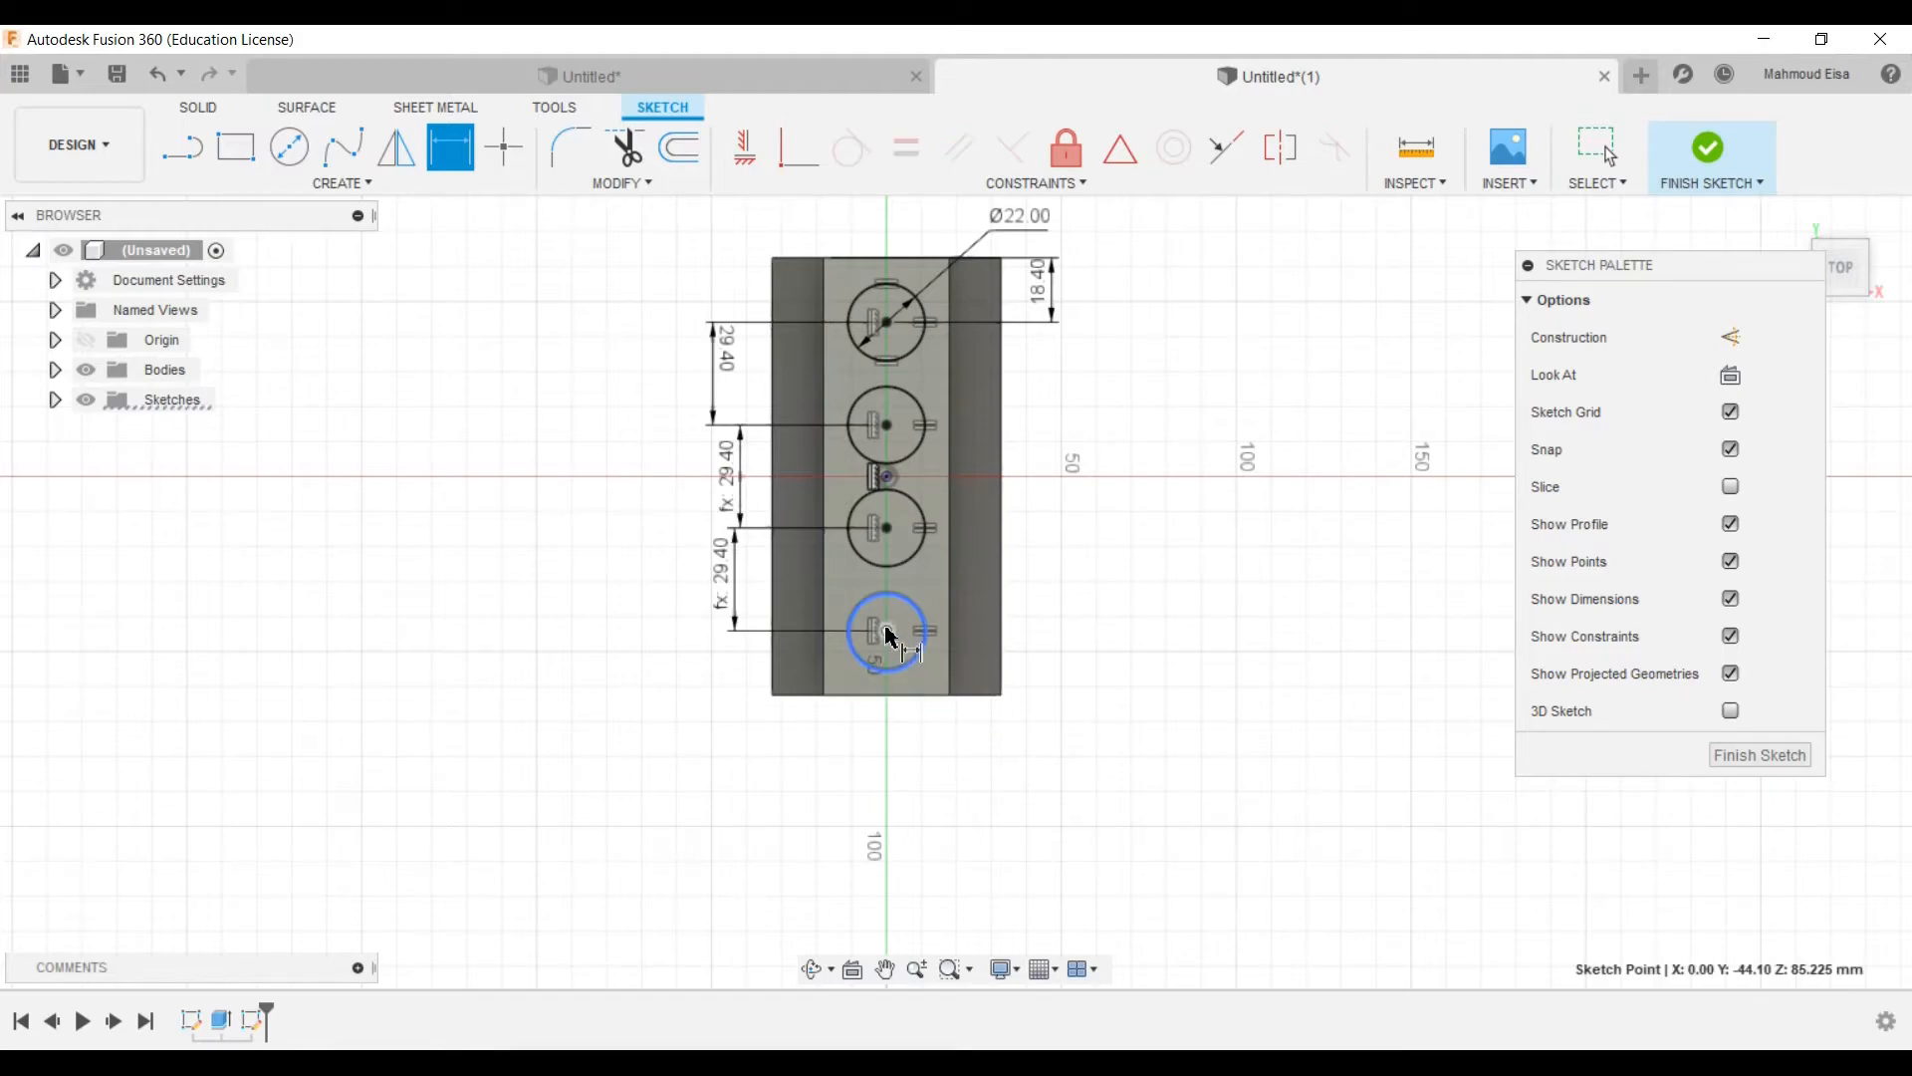
click(883, 697)
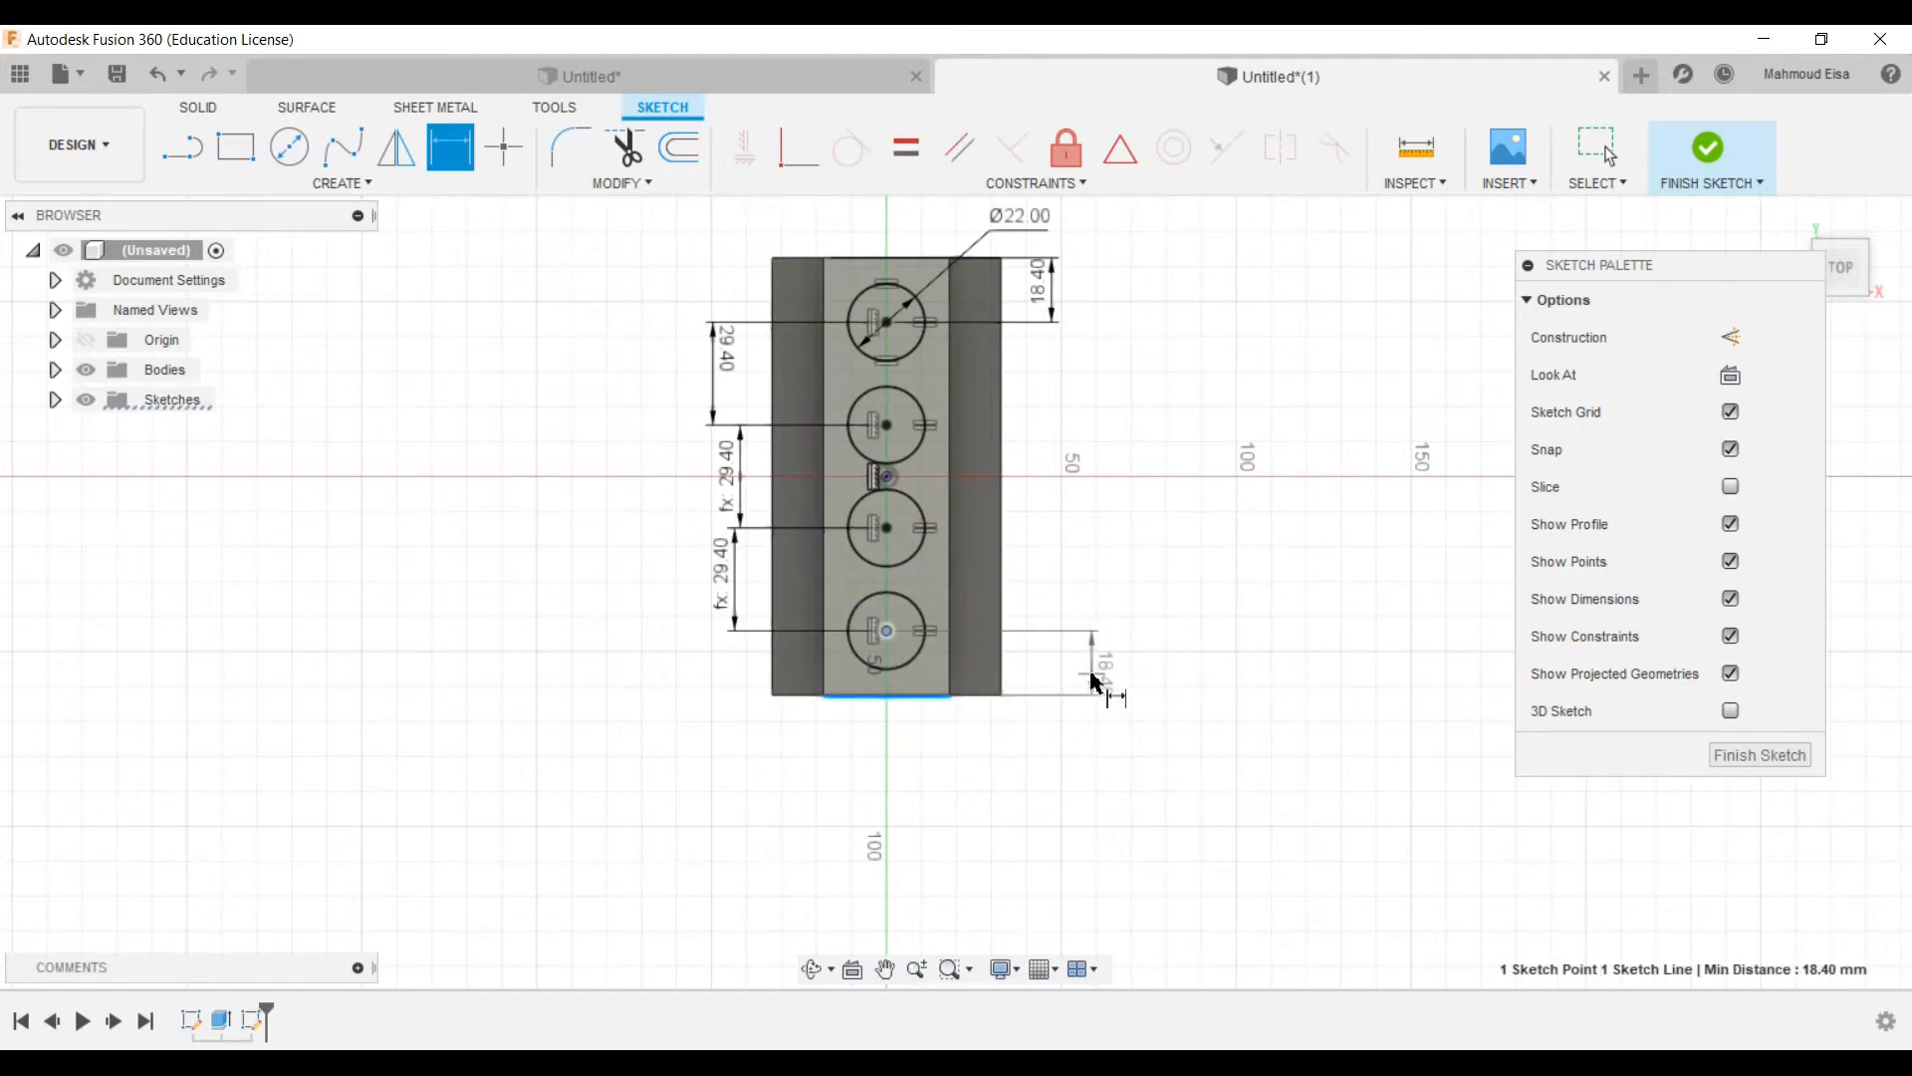
click(1093, 675)
click(1034, 576)
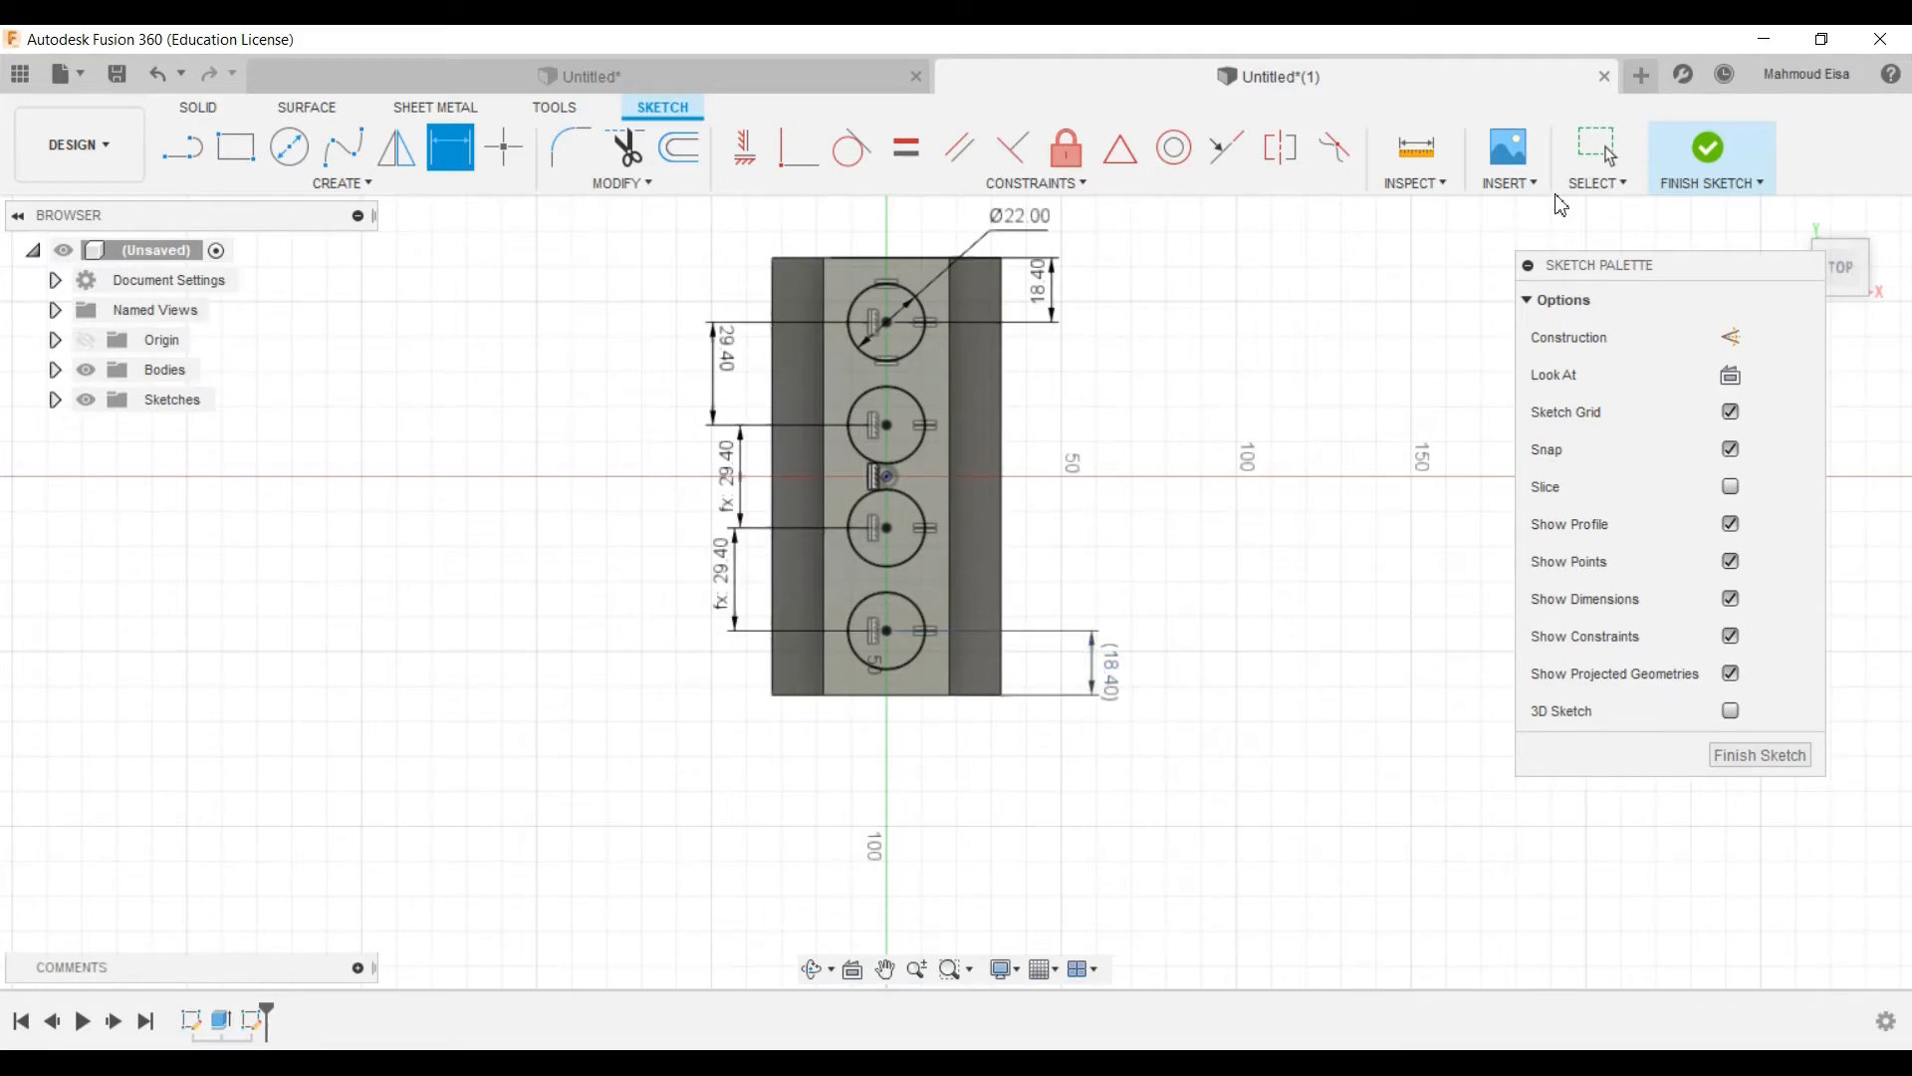
Step: Delete the driven dimension between the lowest circle and the block's lower short edge
key(Escape)
click(1117, 672)
right_click(1116, 665)
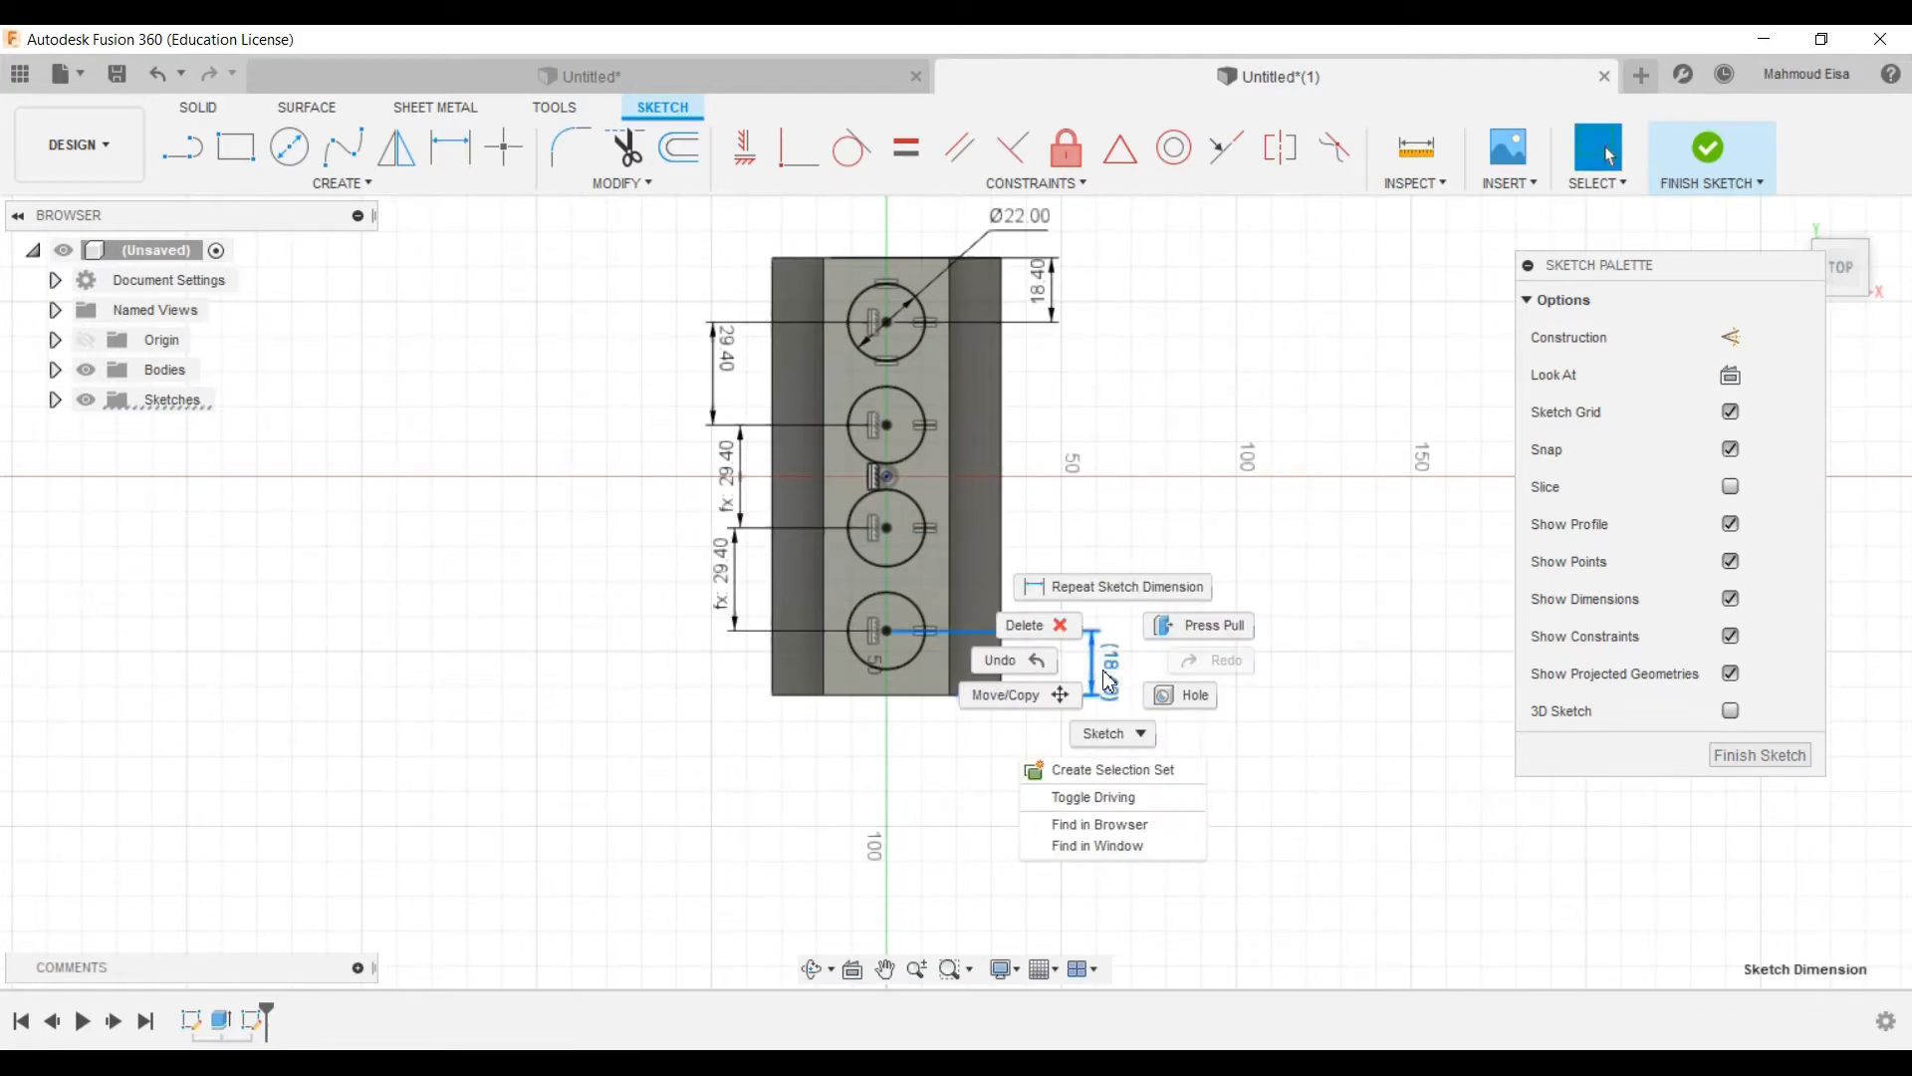
click(1054, 627)
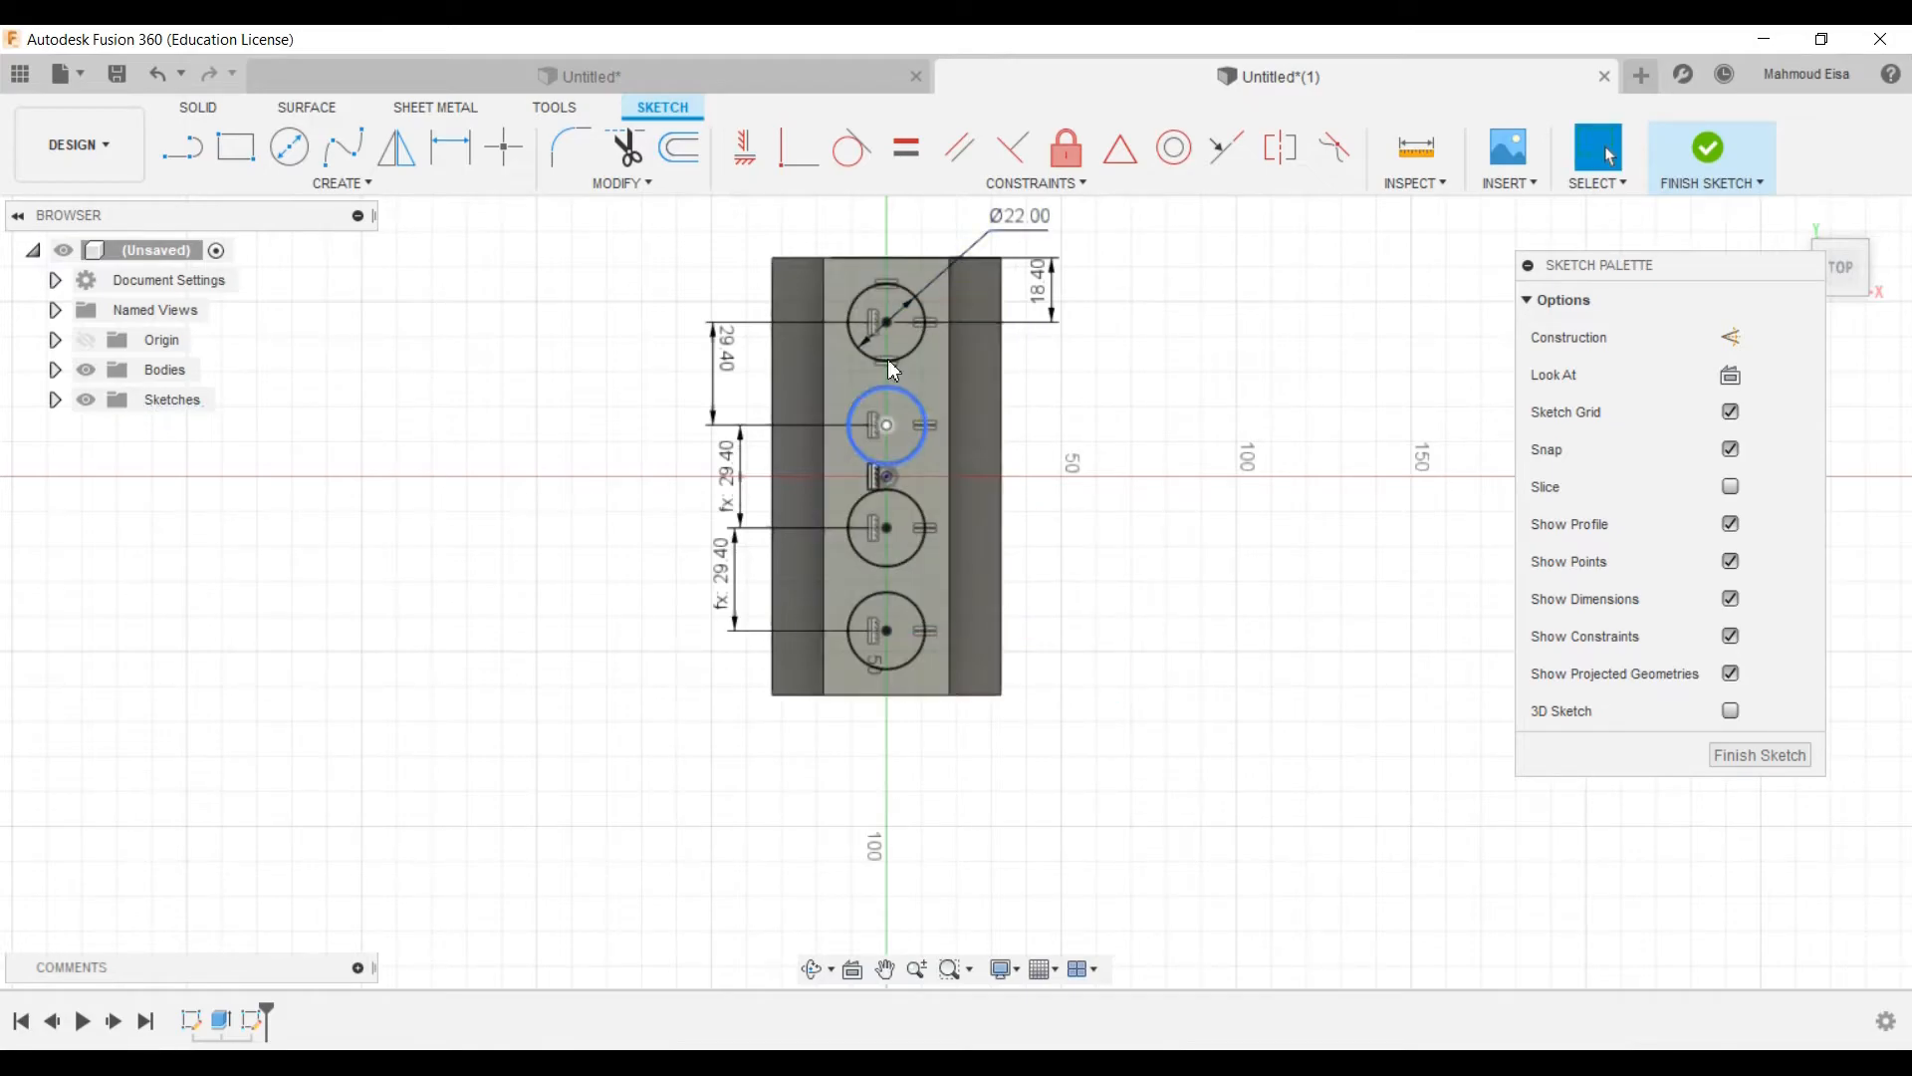
Step: Hide the constraint symbols in the circle sketch
scroll(847, 362, up, 2)
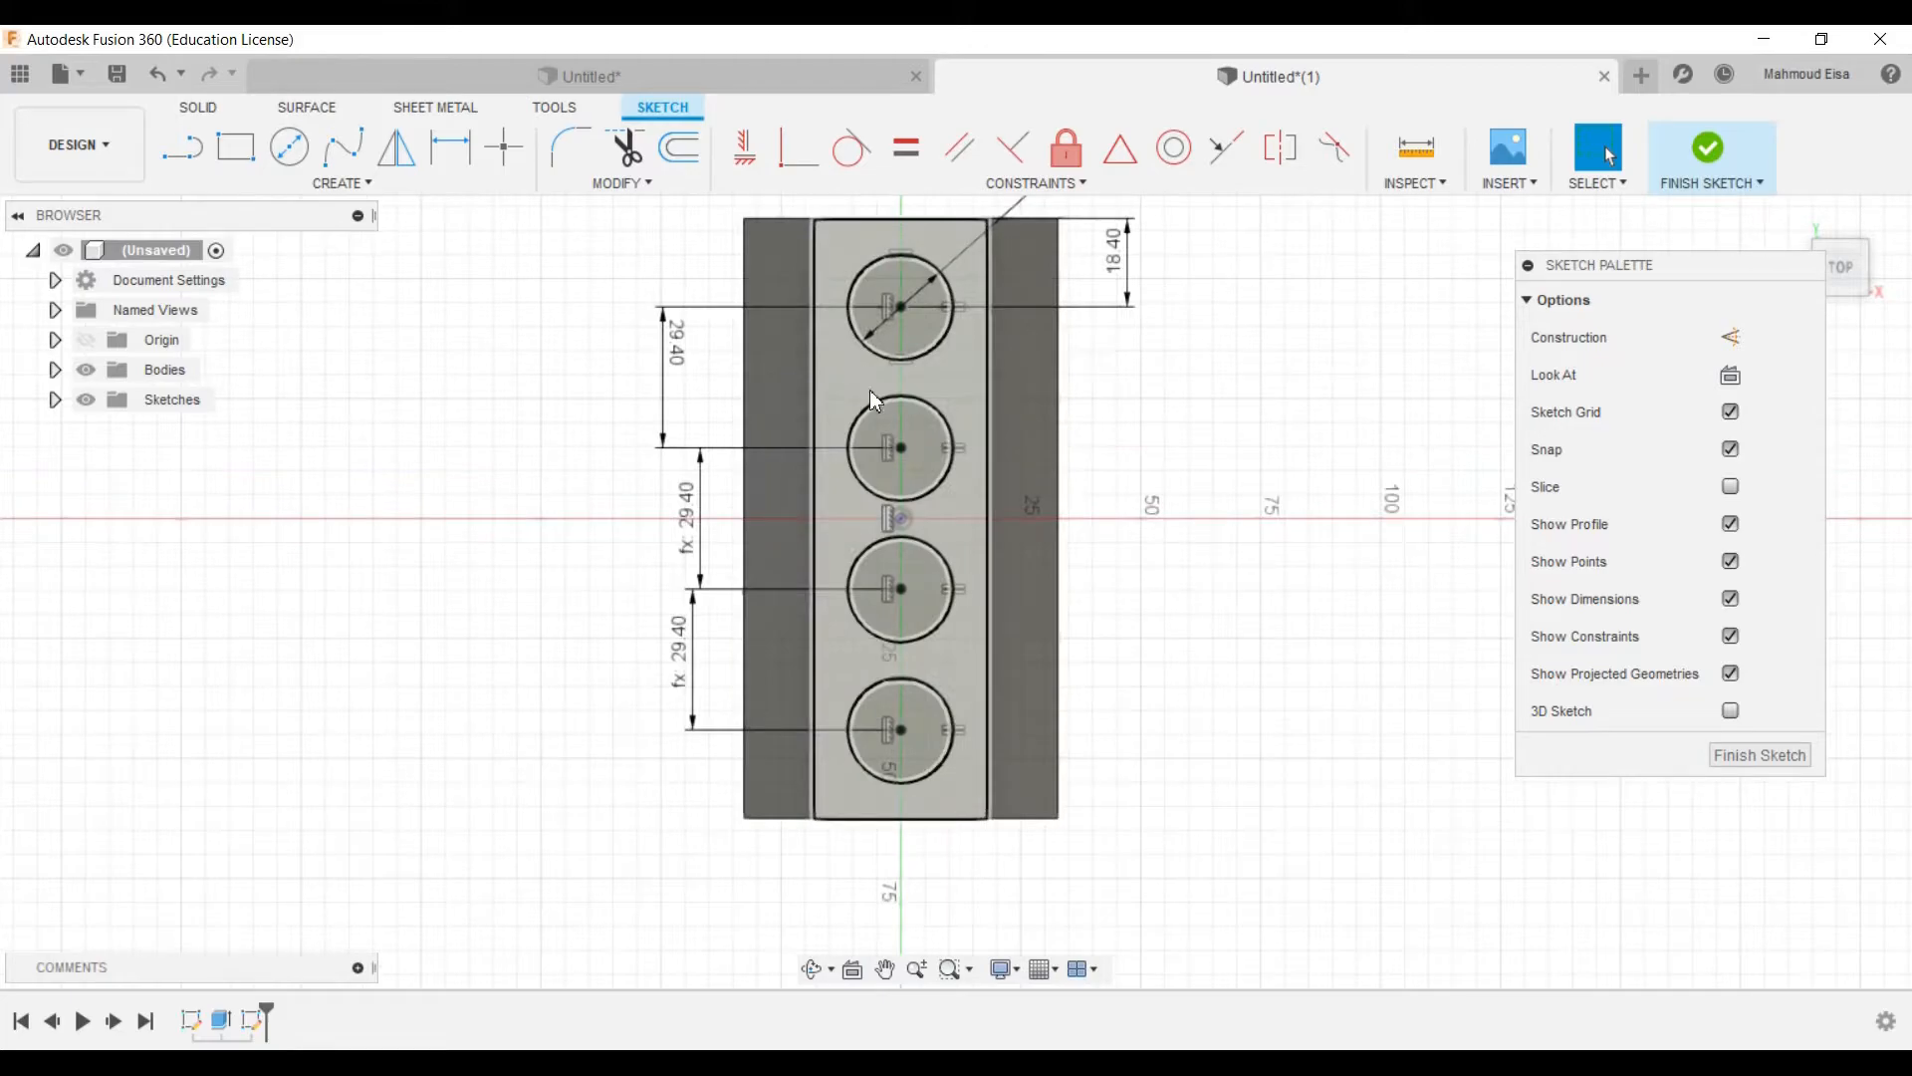
click(906, 601)
scroll(891, 328, down, 1)
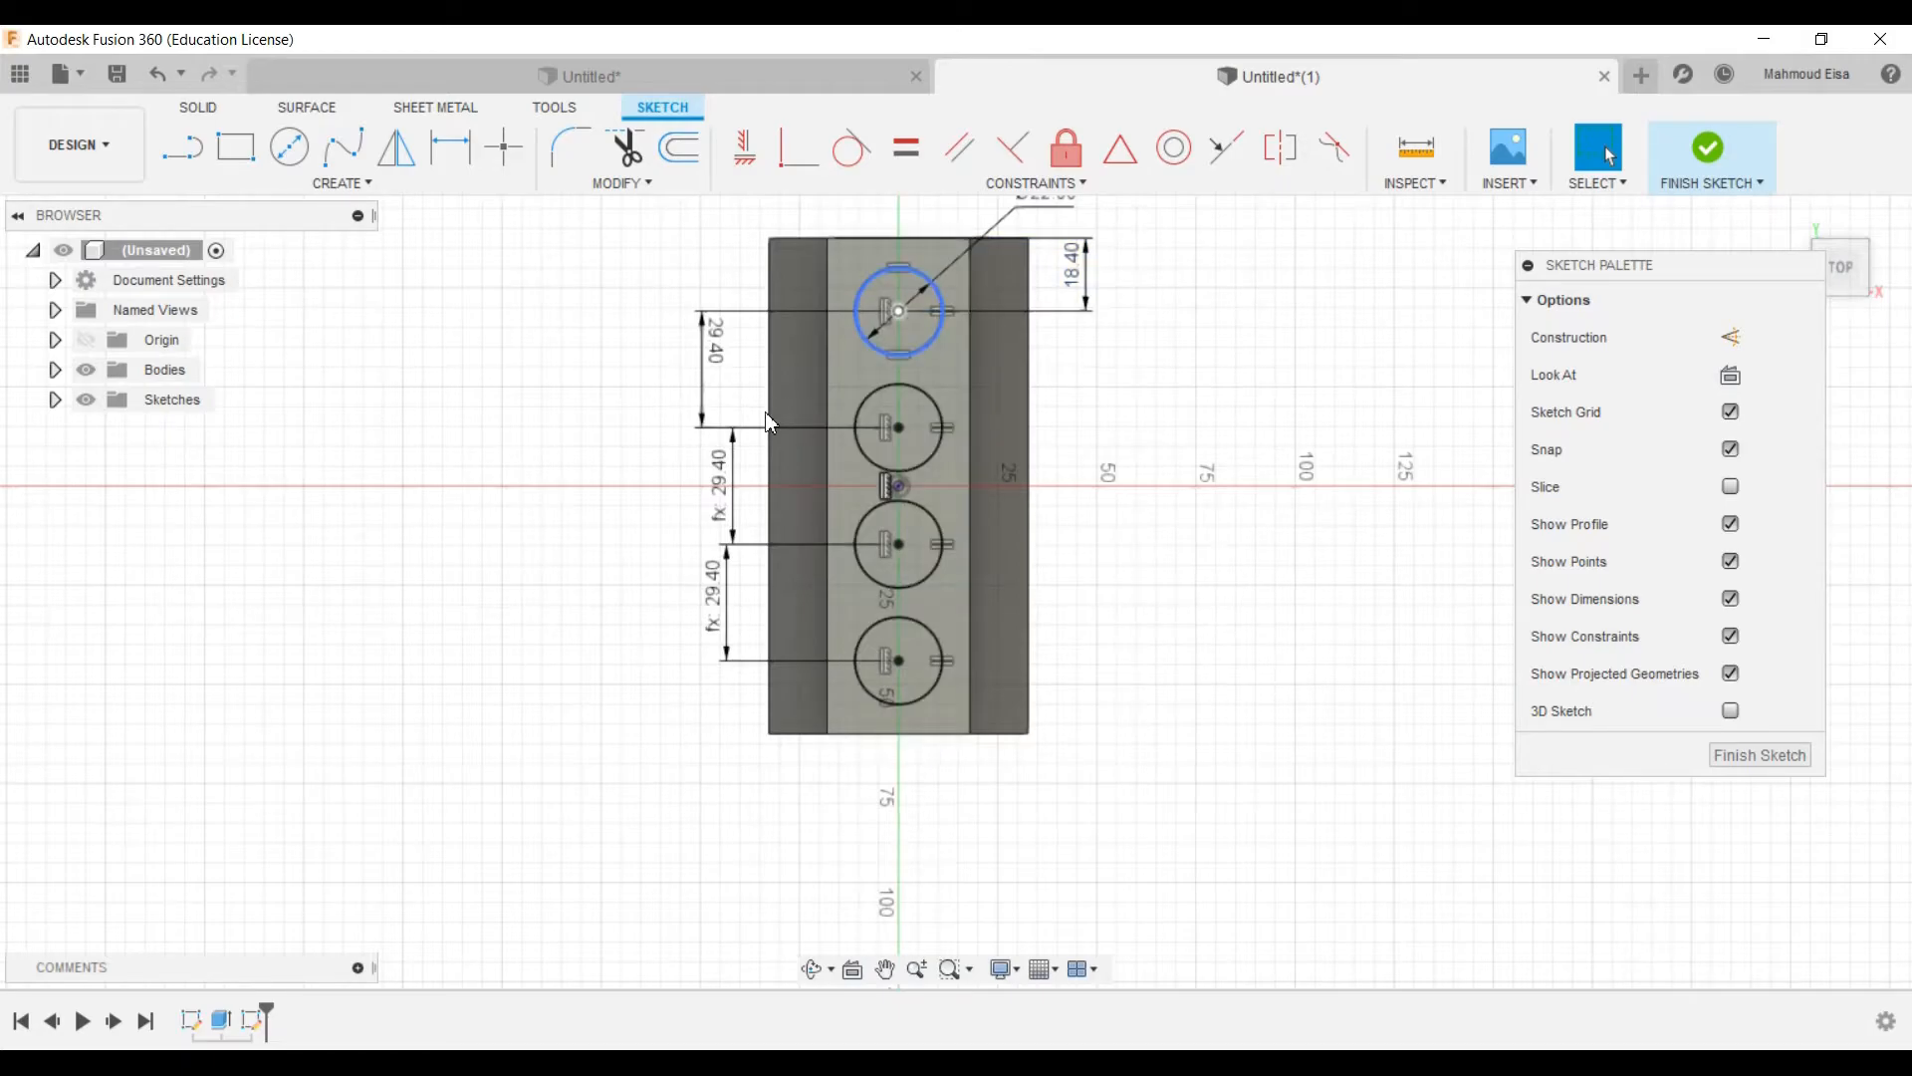
click(855, 305)
click(1733, 639)
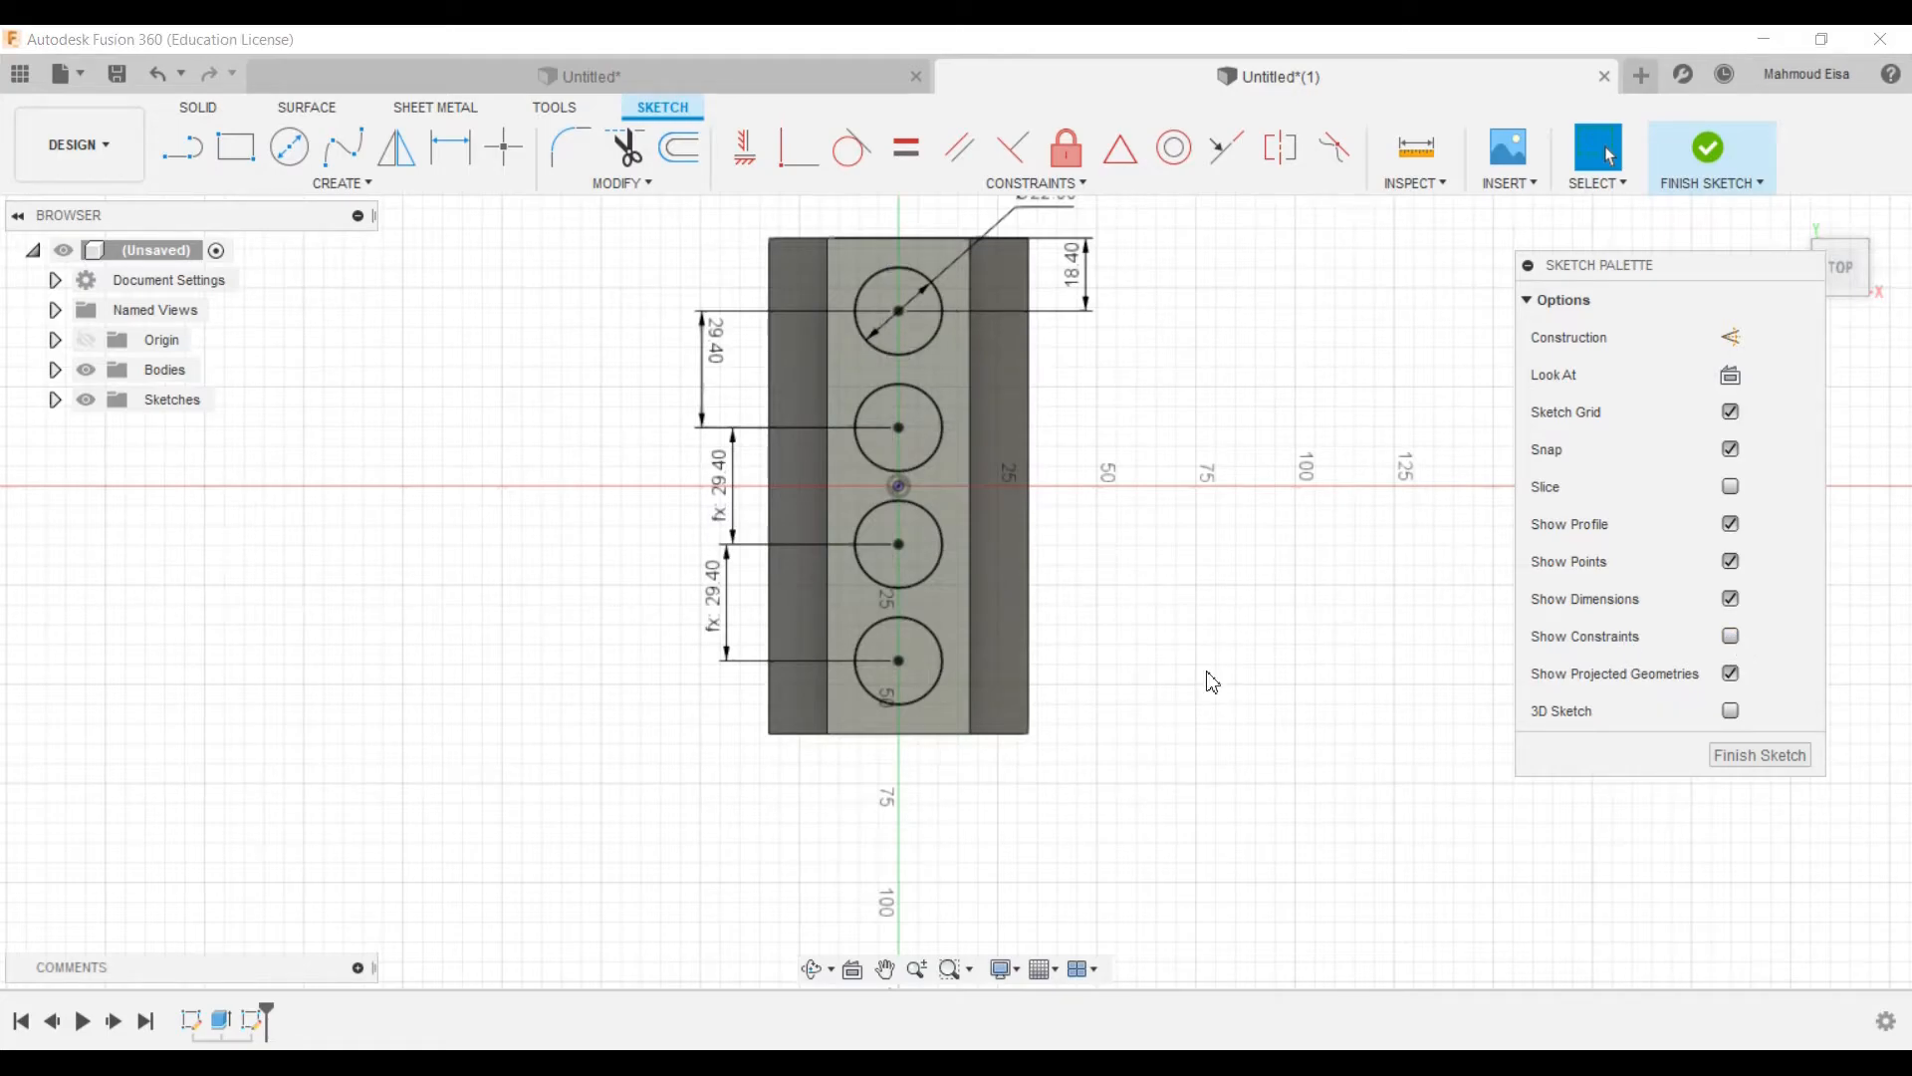
scroll(1143, 734, down, 2)
scroll(1135, 437, up, 2)
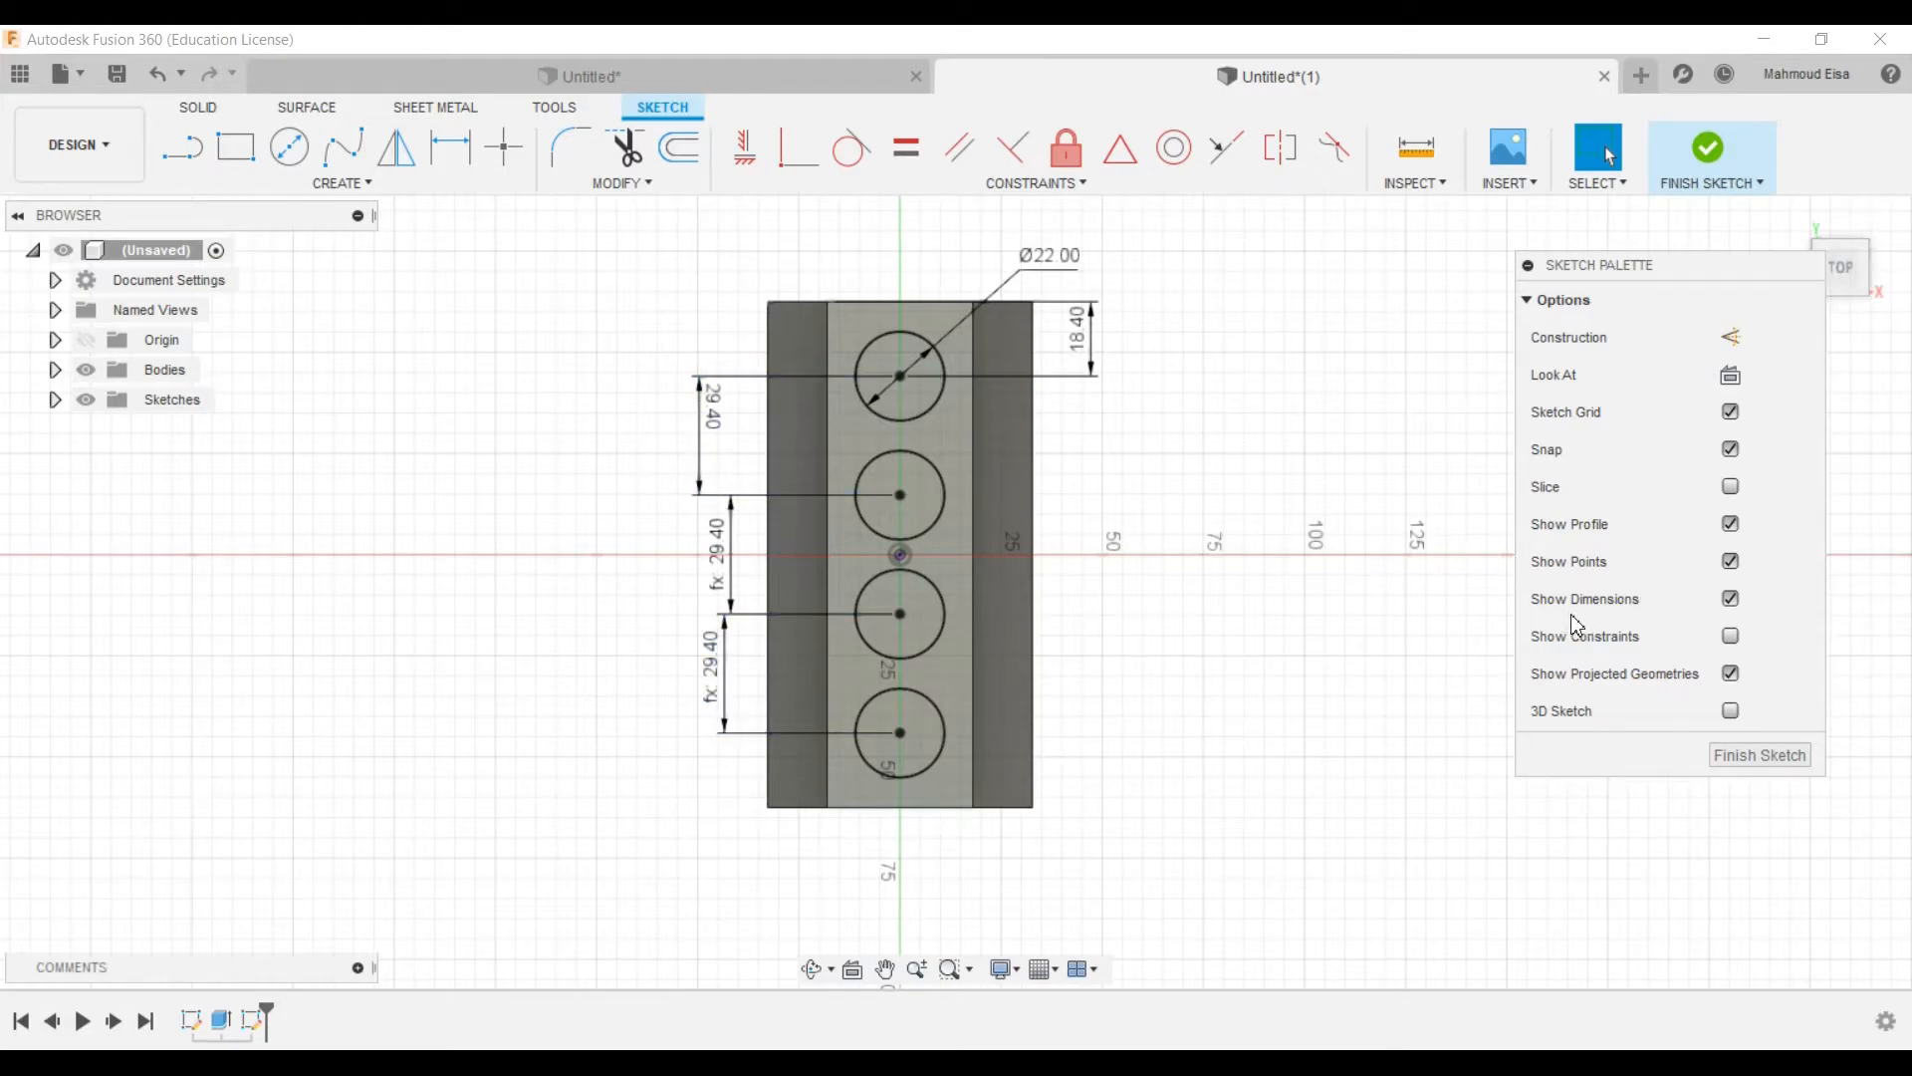
Step: Hide and restore the sketch dimensions, and show the constraint symbols briefly before hiding them again
click(1730, 598)
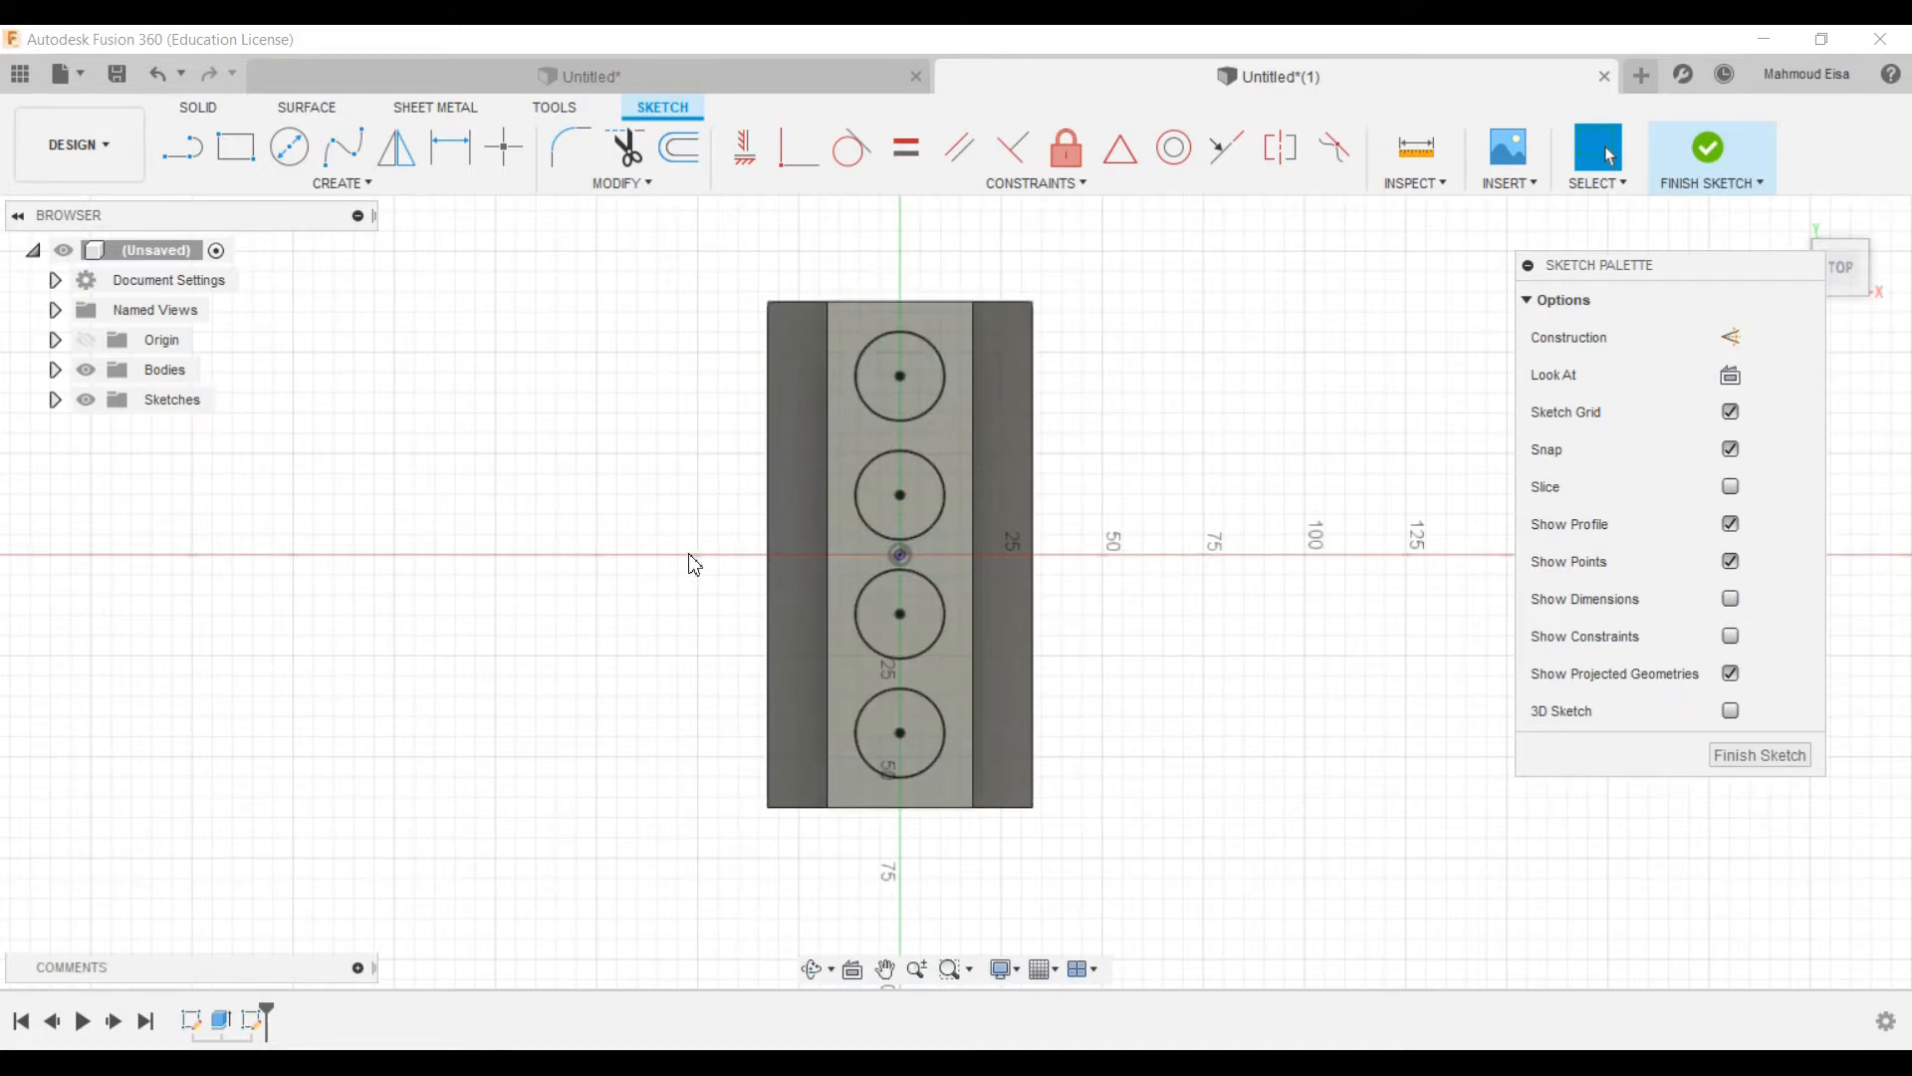
click(1731, 601)
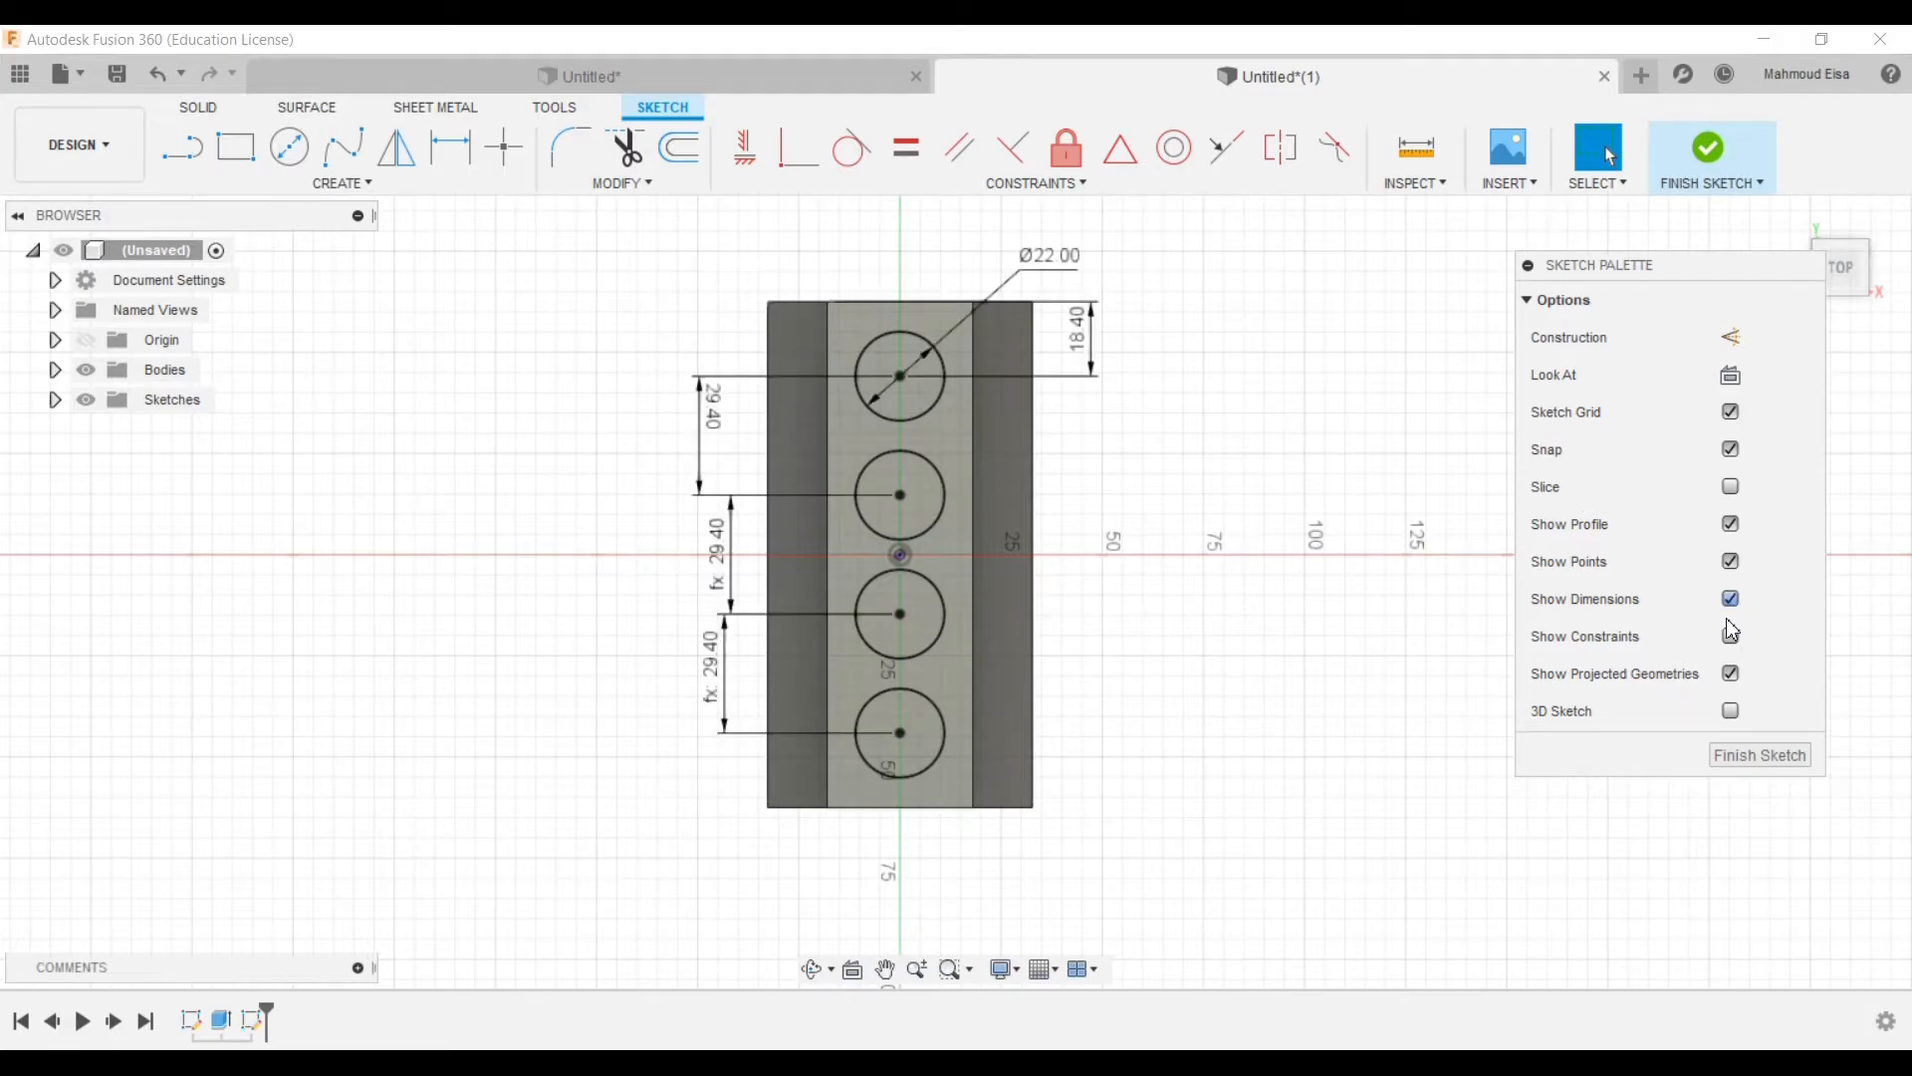
click(1731, 637)
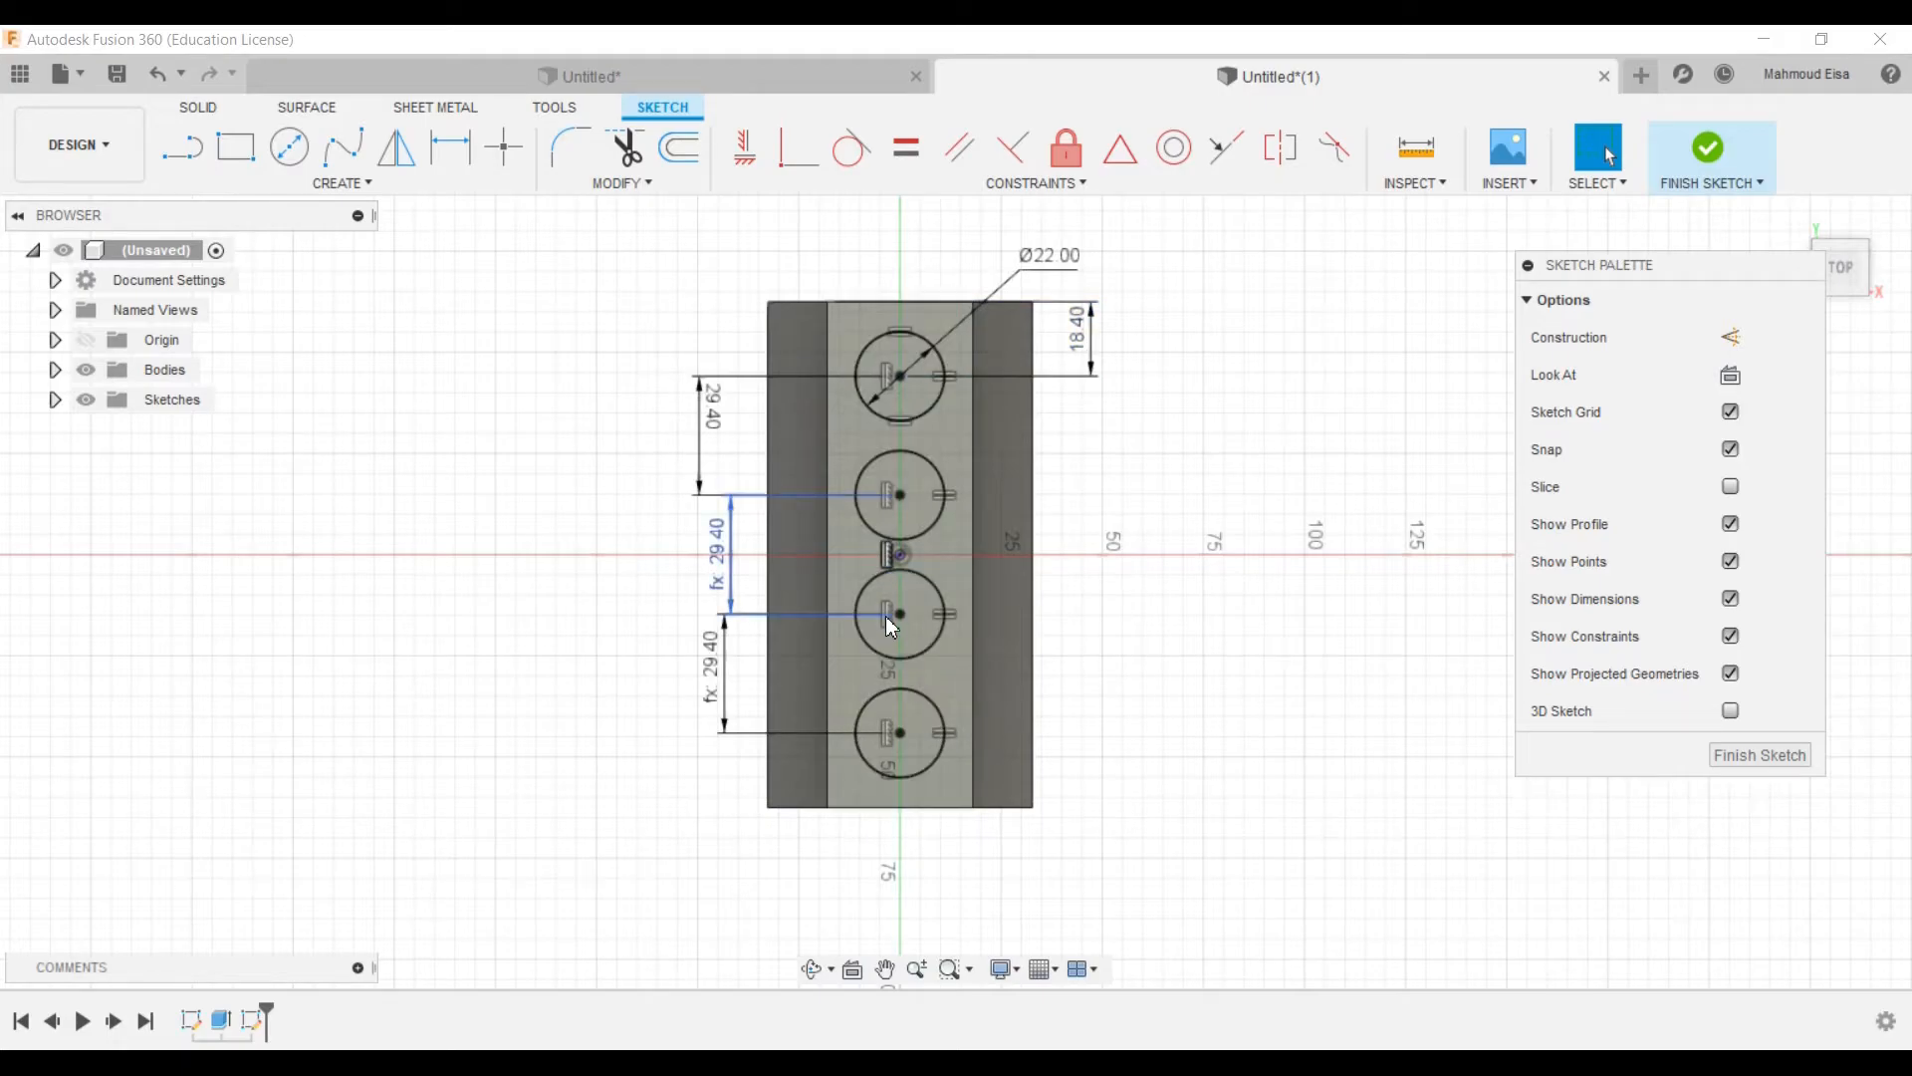
click(1731, 637)
scroll(1095, 413, down, 2)
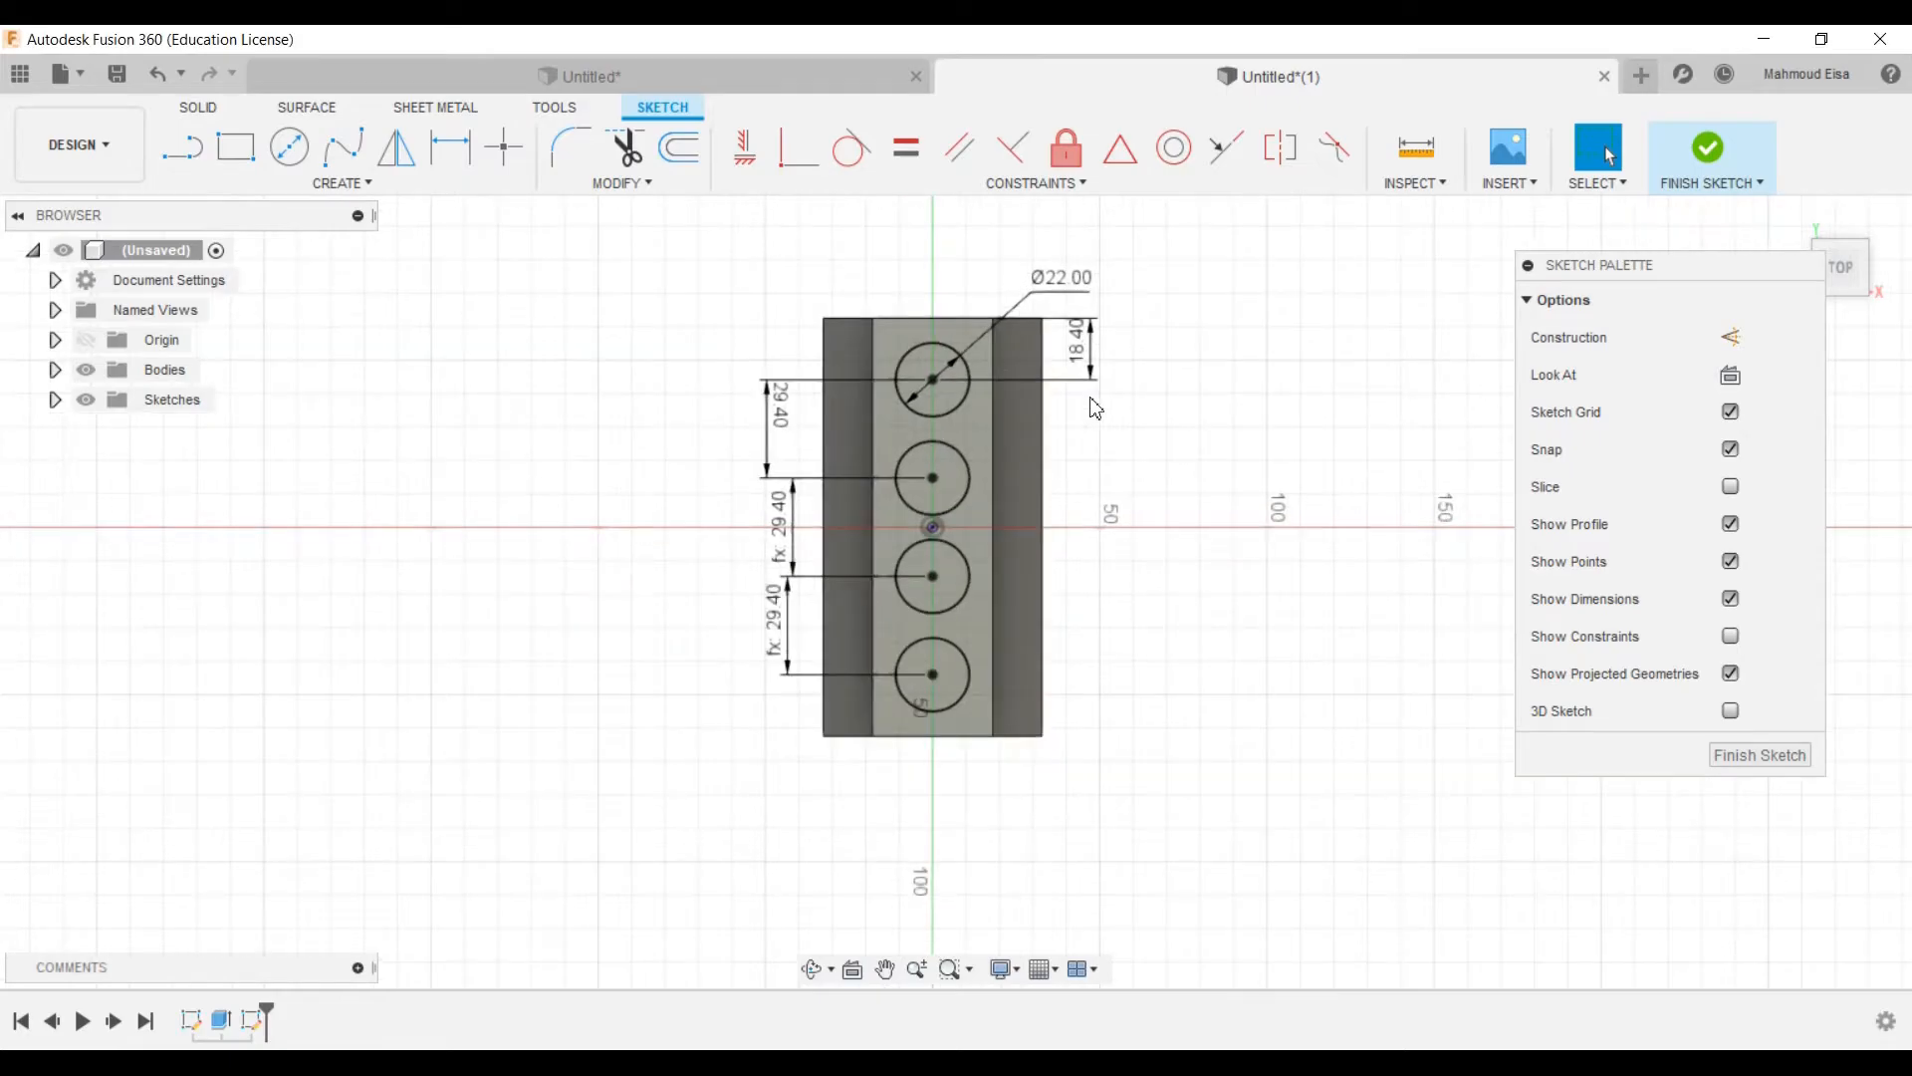
Step: Extrude the four circles on the block's top face downward as a cut through to the arched channel
mouse_move(1173, 556)
shift+middle_down()
mouse_move(1145, 359)
mouse_move(1191, 319)
mouse_move(1115, 444)
mouse_move(1149, 470)
mouse_move(1191, 418)
mouse_move(1178, 372)
mouse_move(1147, 427)
shift+middle_up()
scroll(1145, 433, down, 3)
scroll(1121, 401, up, 1)
shift+middle_drag(1098, 365, 1123, 438)
shift+middle_drag(672, 449, 618, 367)
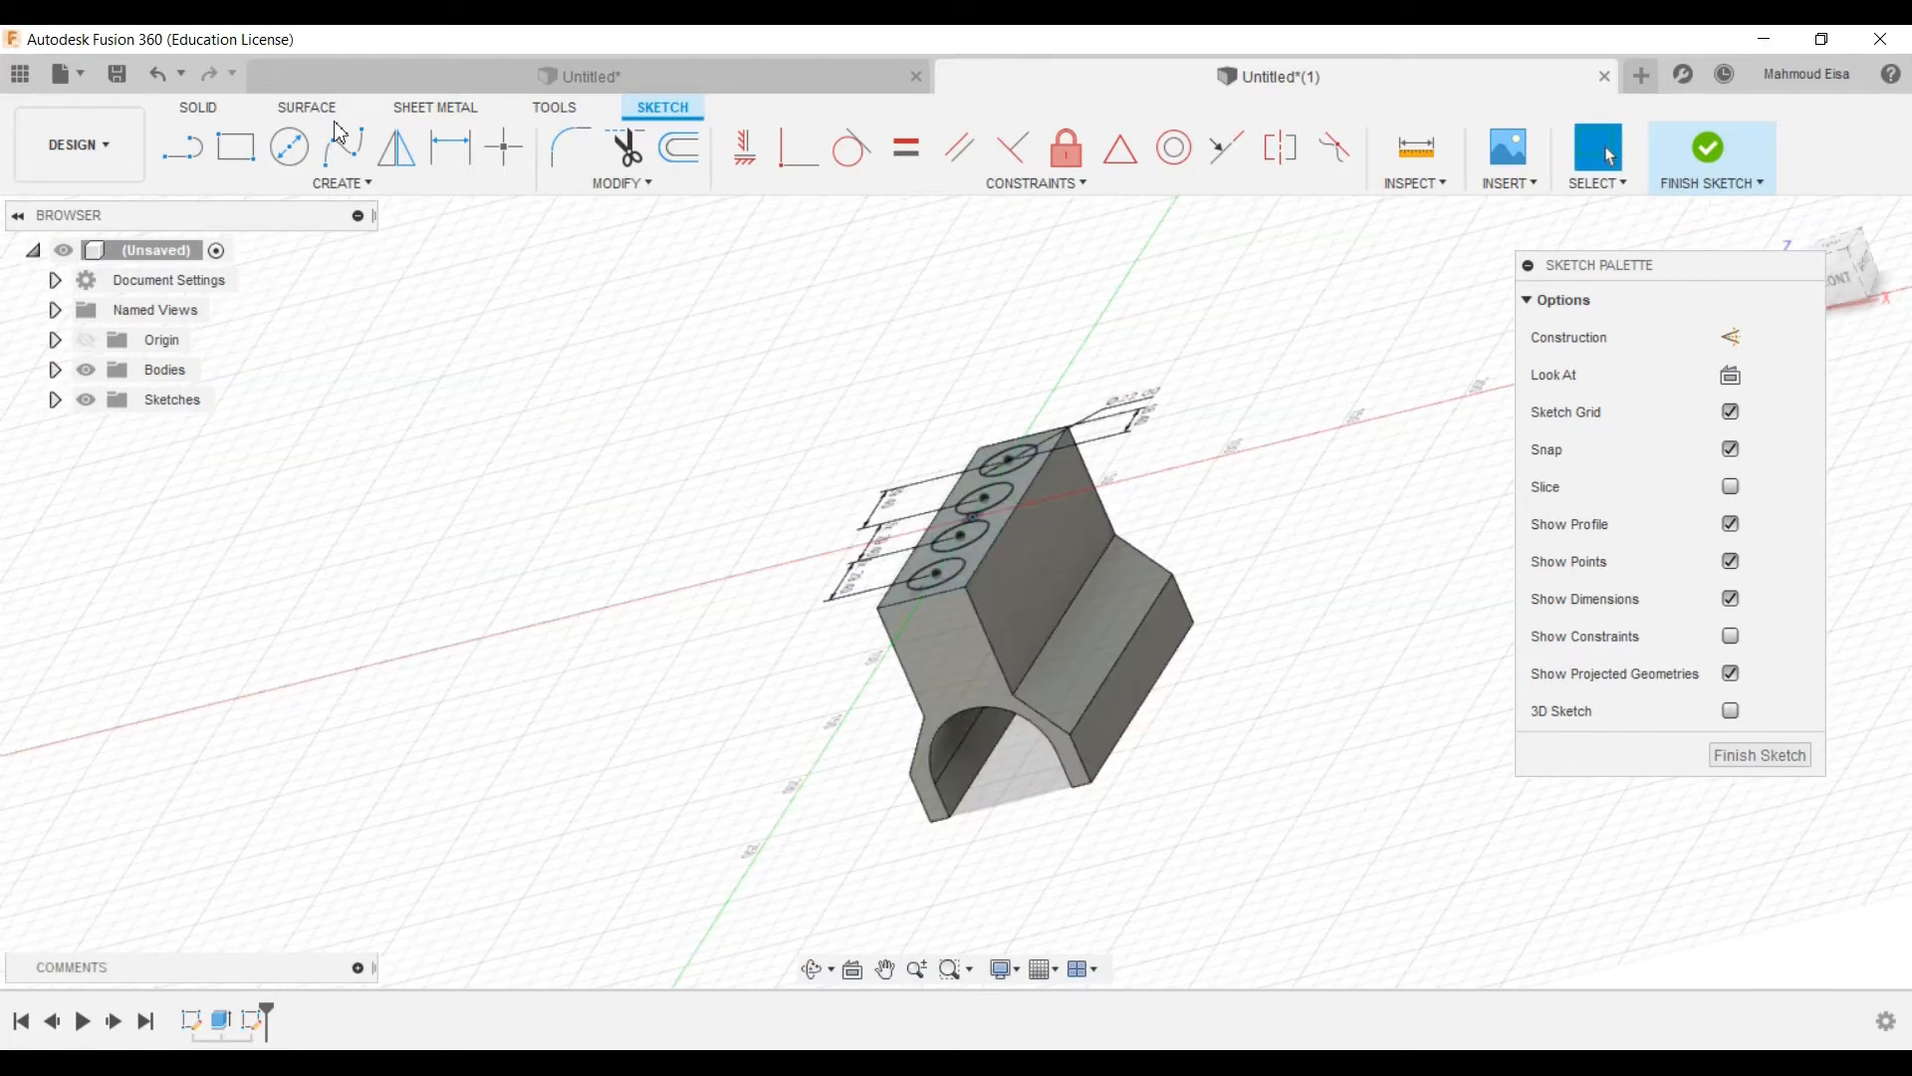
click(202, 110)
click(235, 147)
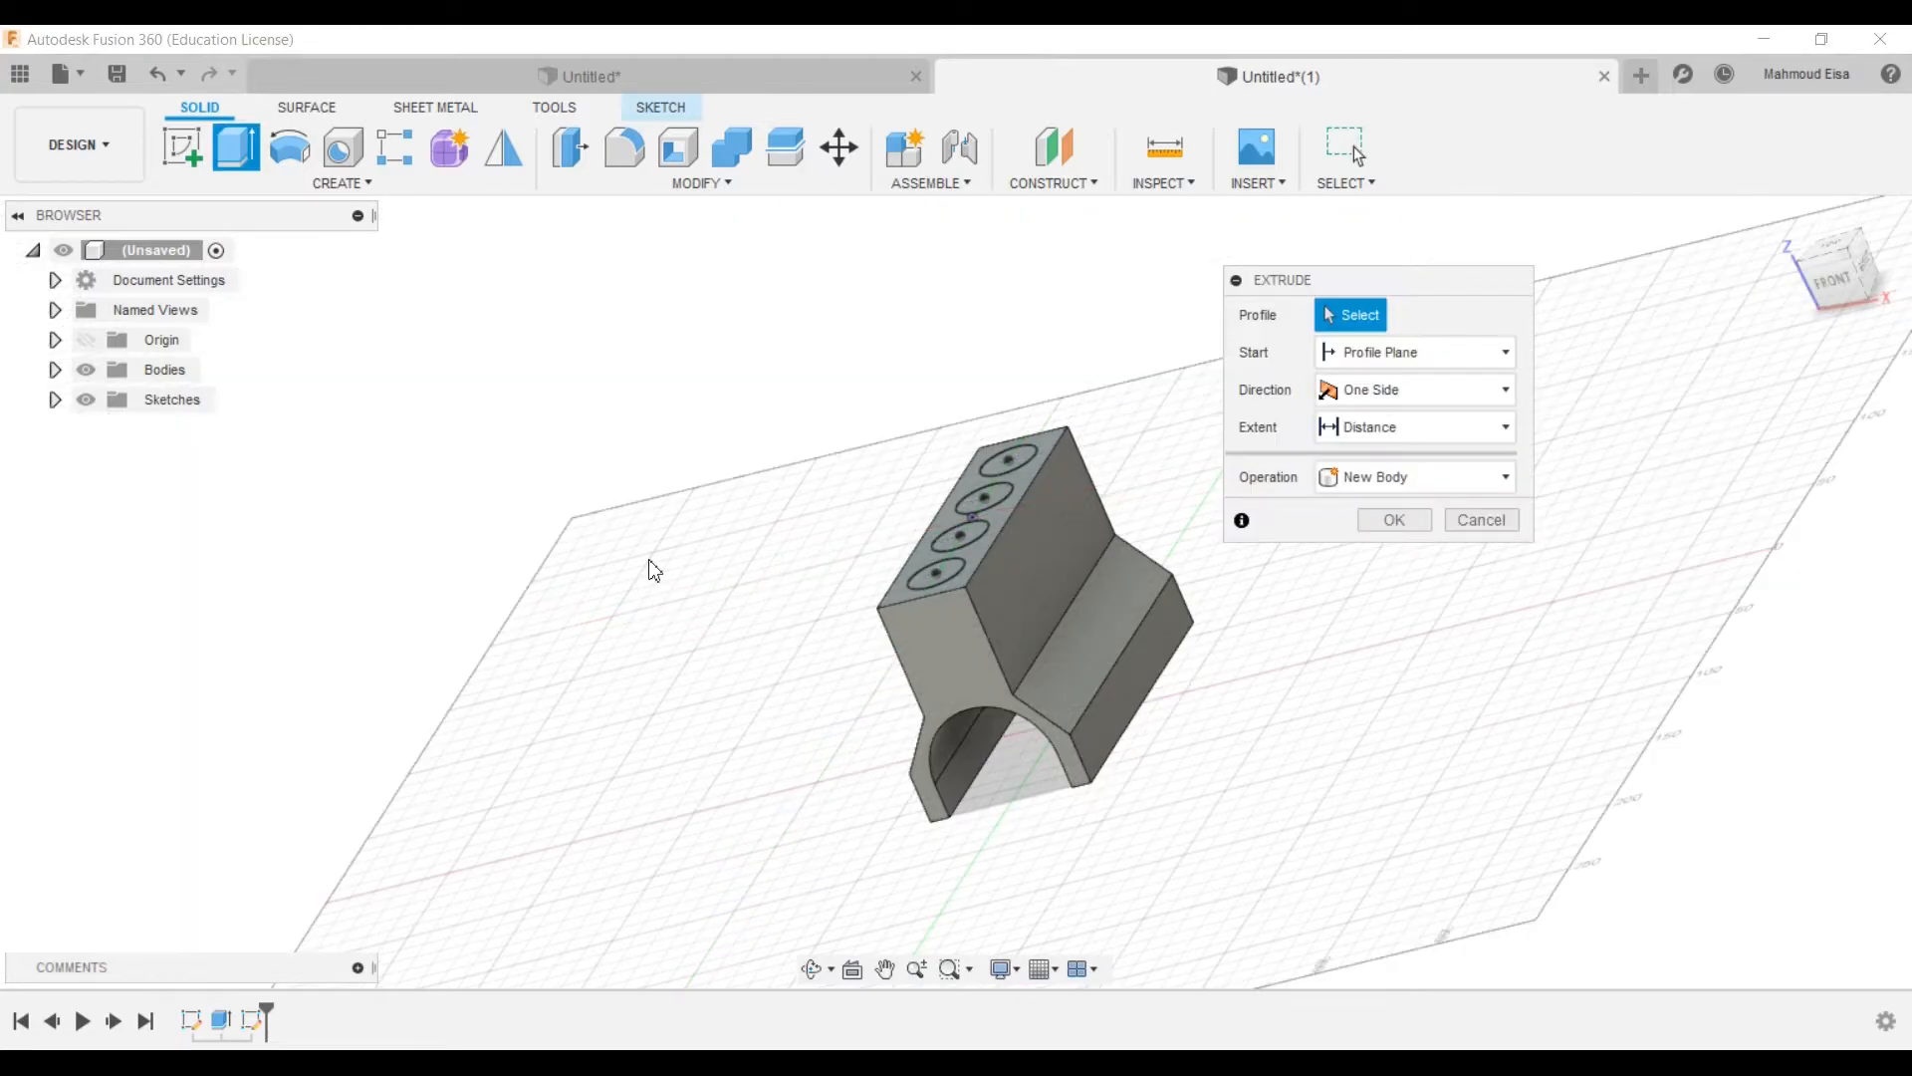
click(1004, 468)
click(992, 496)
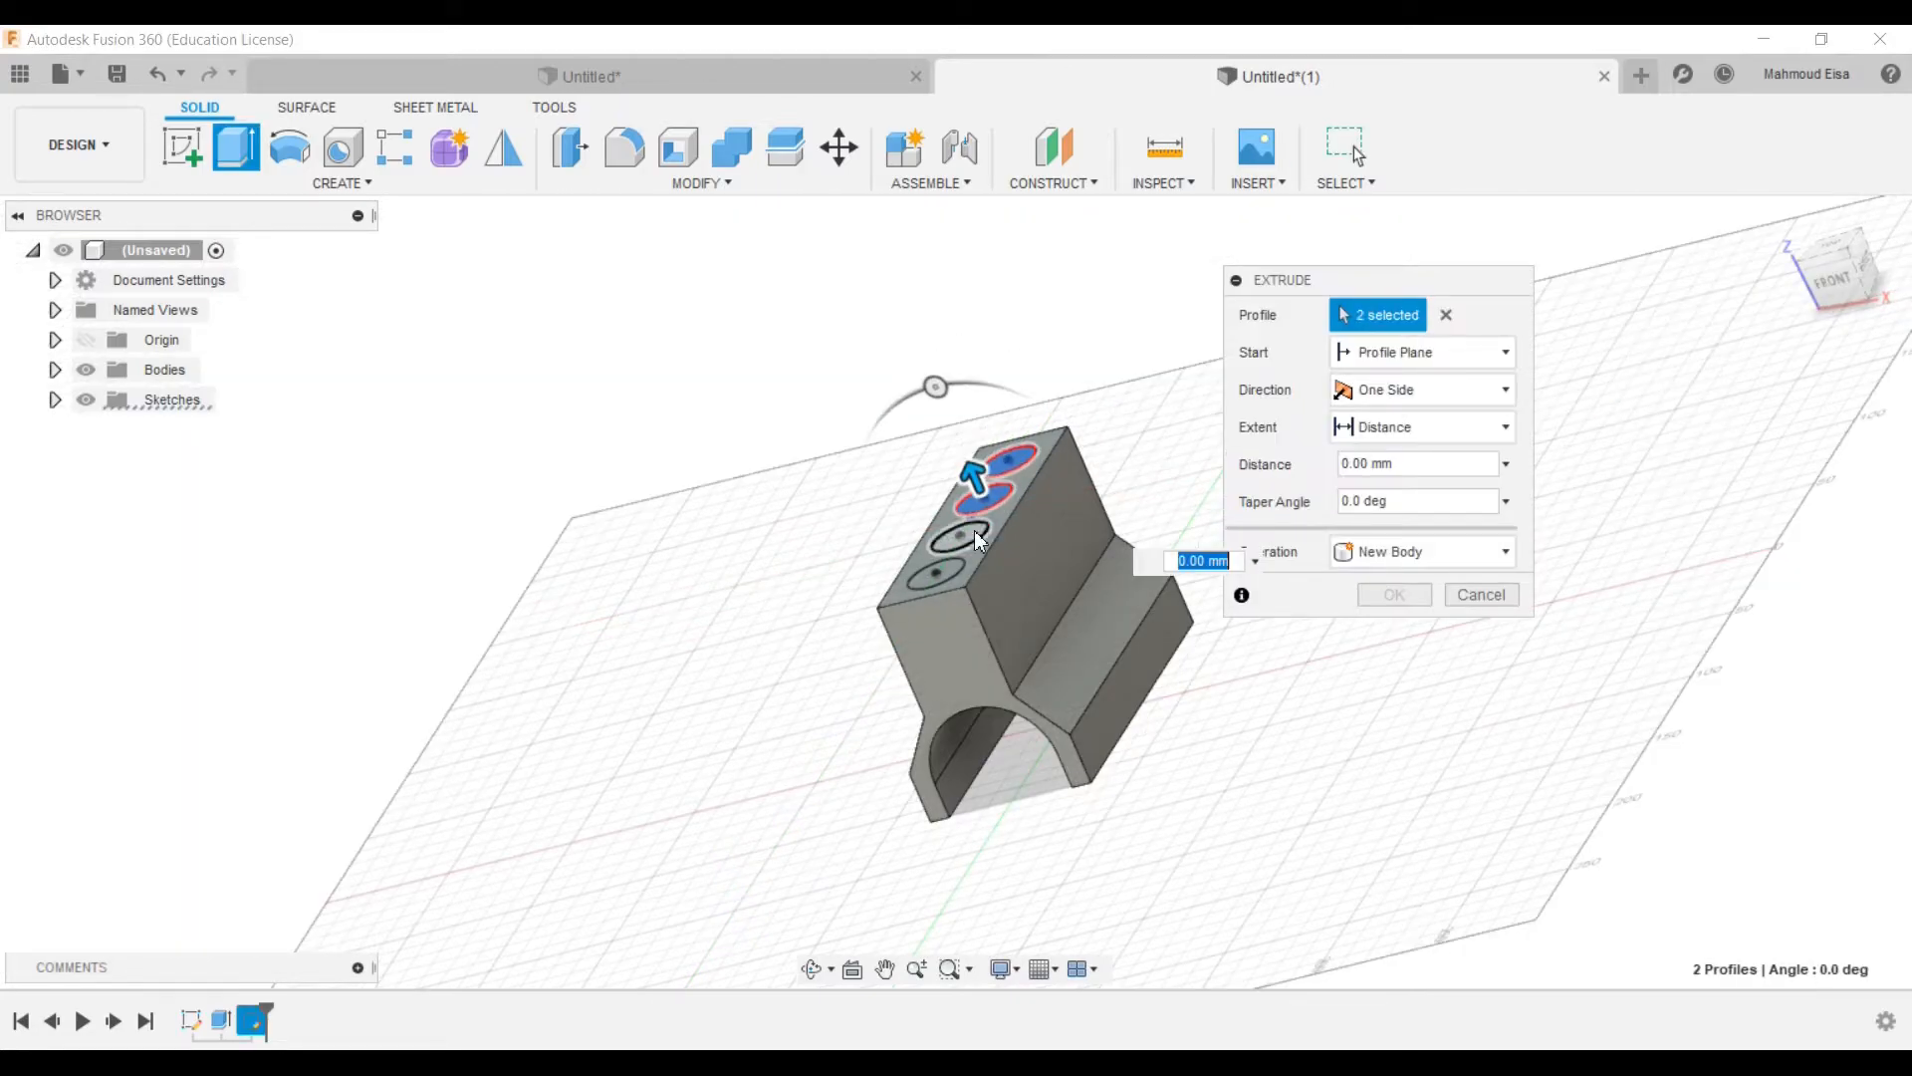
click(968, 532)
click(948, 561)
shift+middle_drag(947, 562, 828, 504)
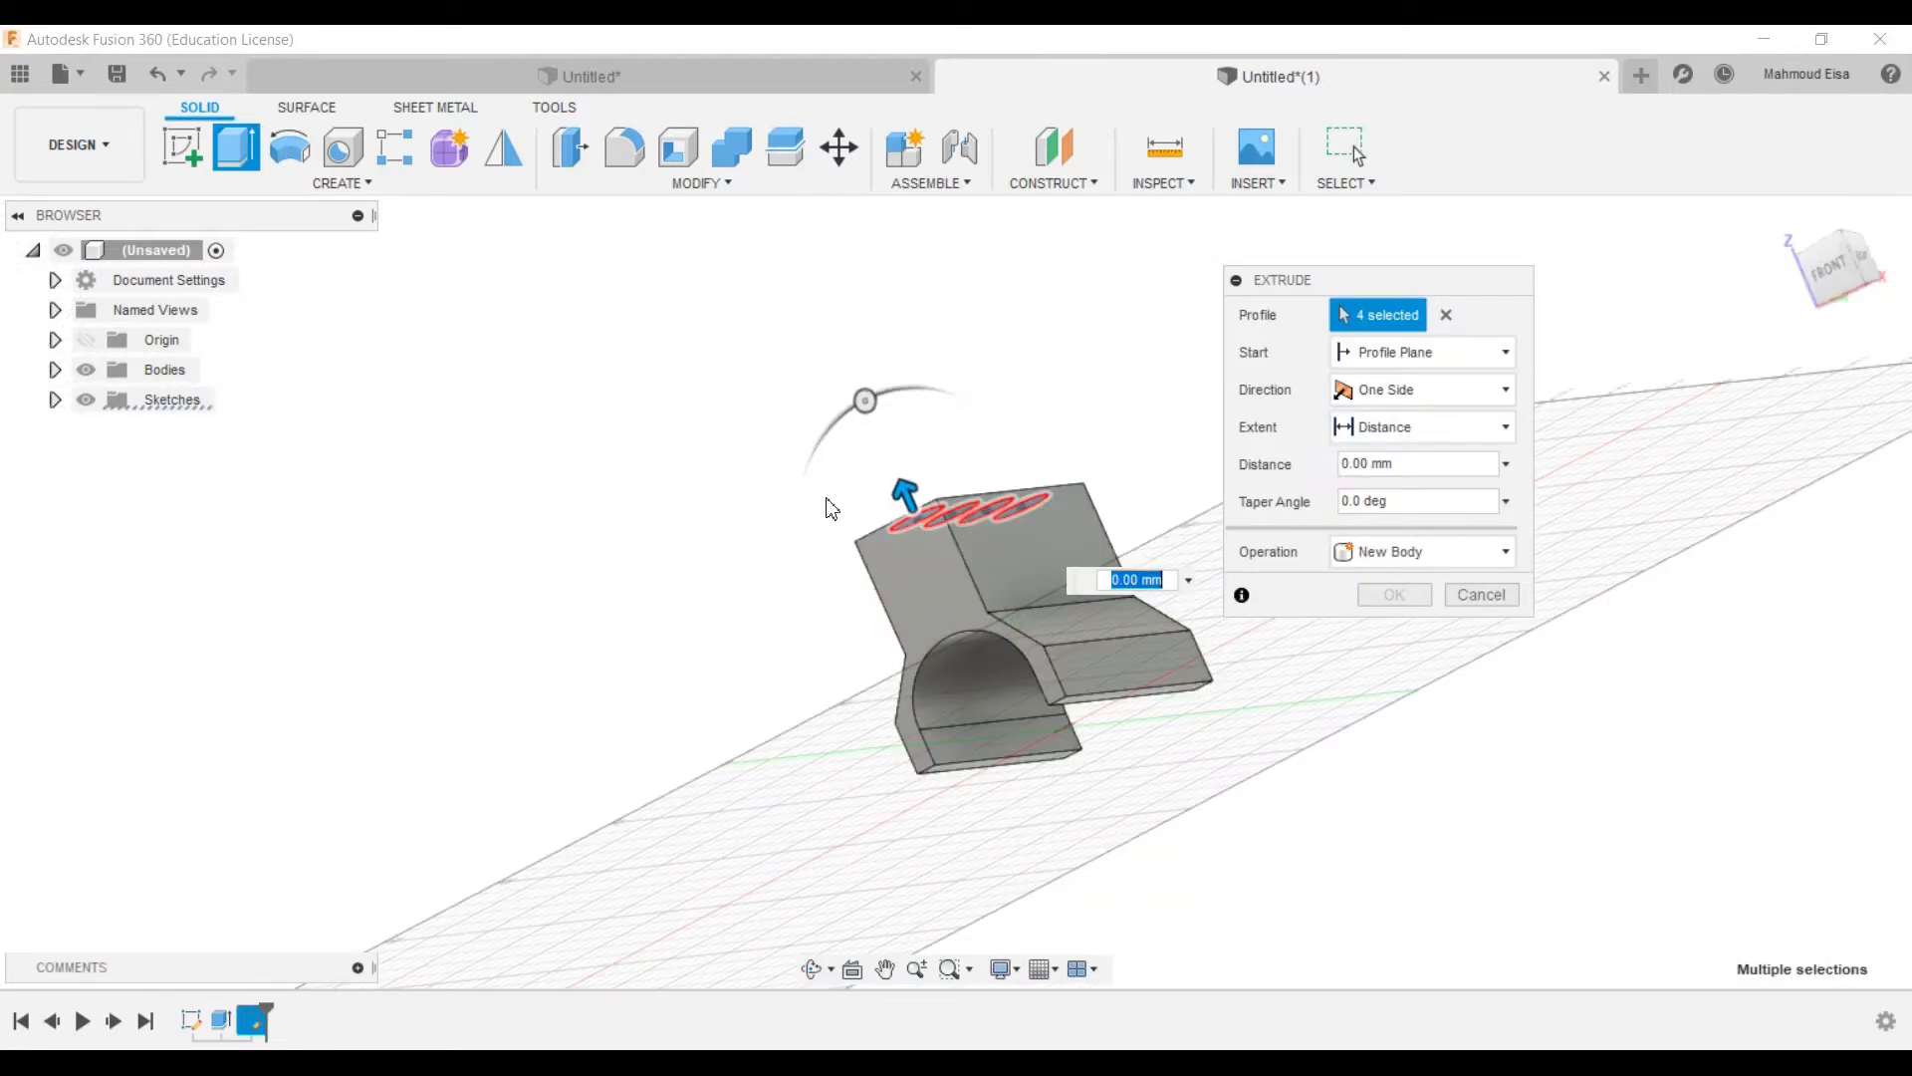
drag(904, 500, 991, 669)
click(1394, 631)
shift+middle_drag(1242, 453, 1243, 407)
scroll(1243, 408, down, 3)
scroll(1131, 670, up, 3)
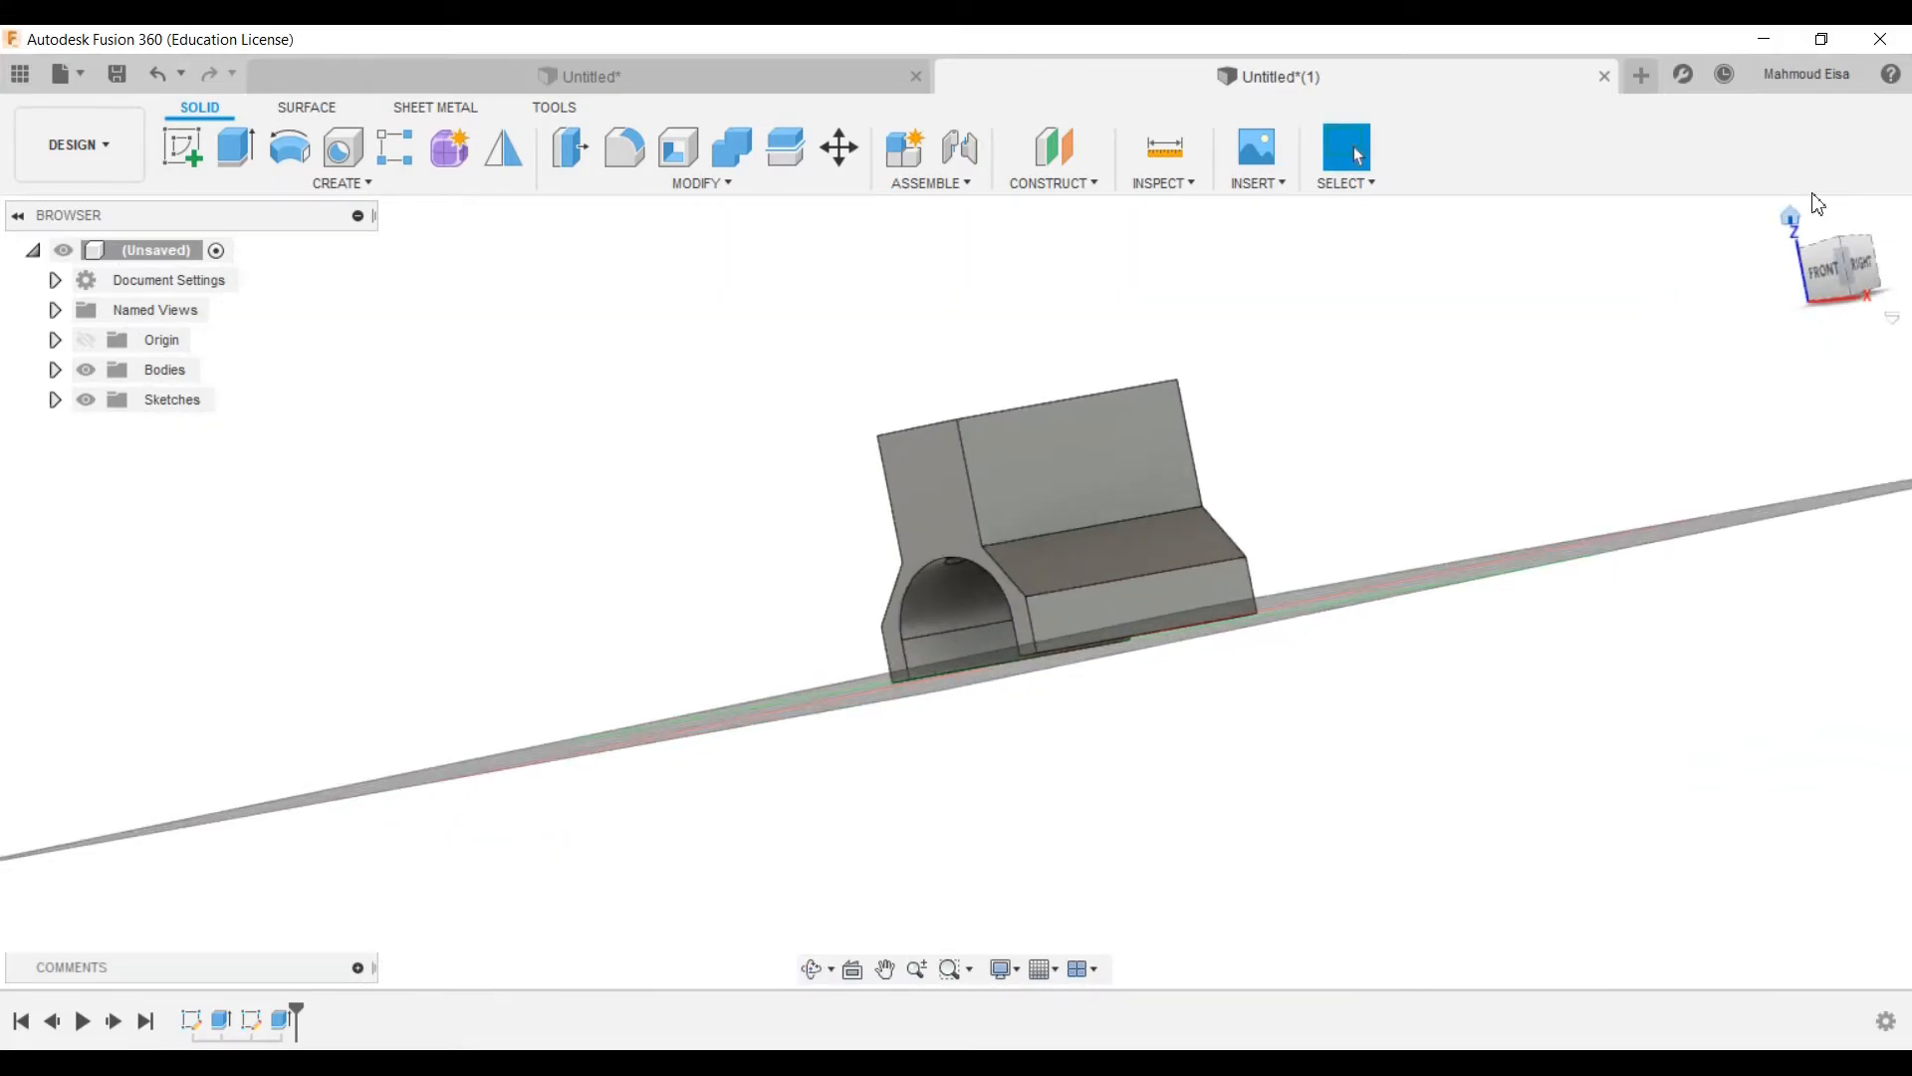
Step: Create a sketch on the block's front end face and draw a line closing the bottom of the arch opening
click(1791, 219)
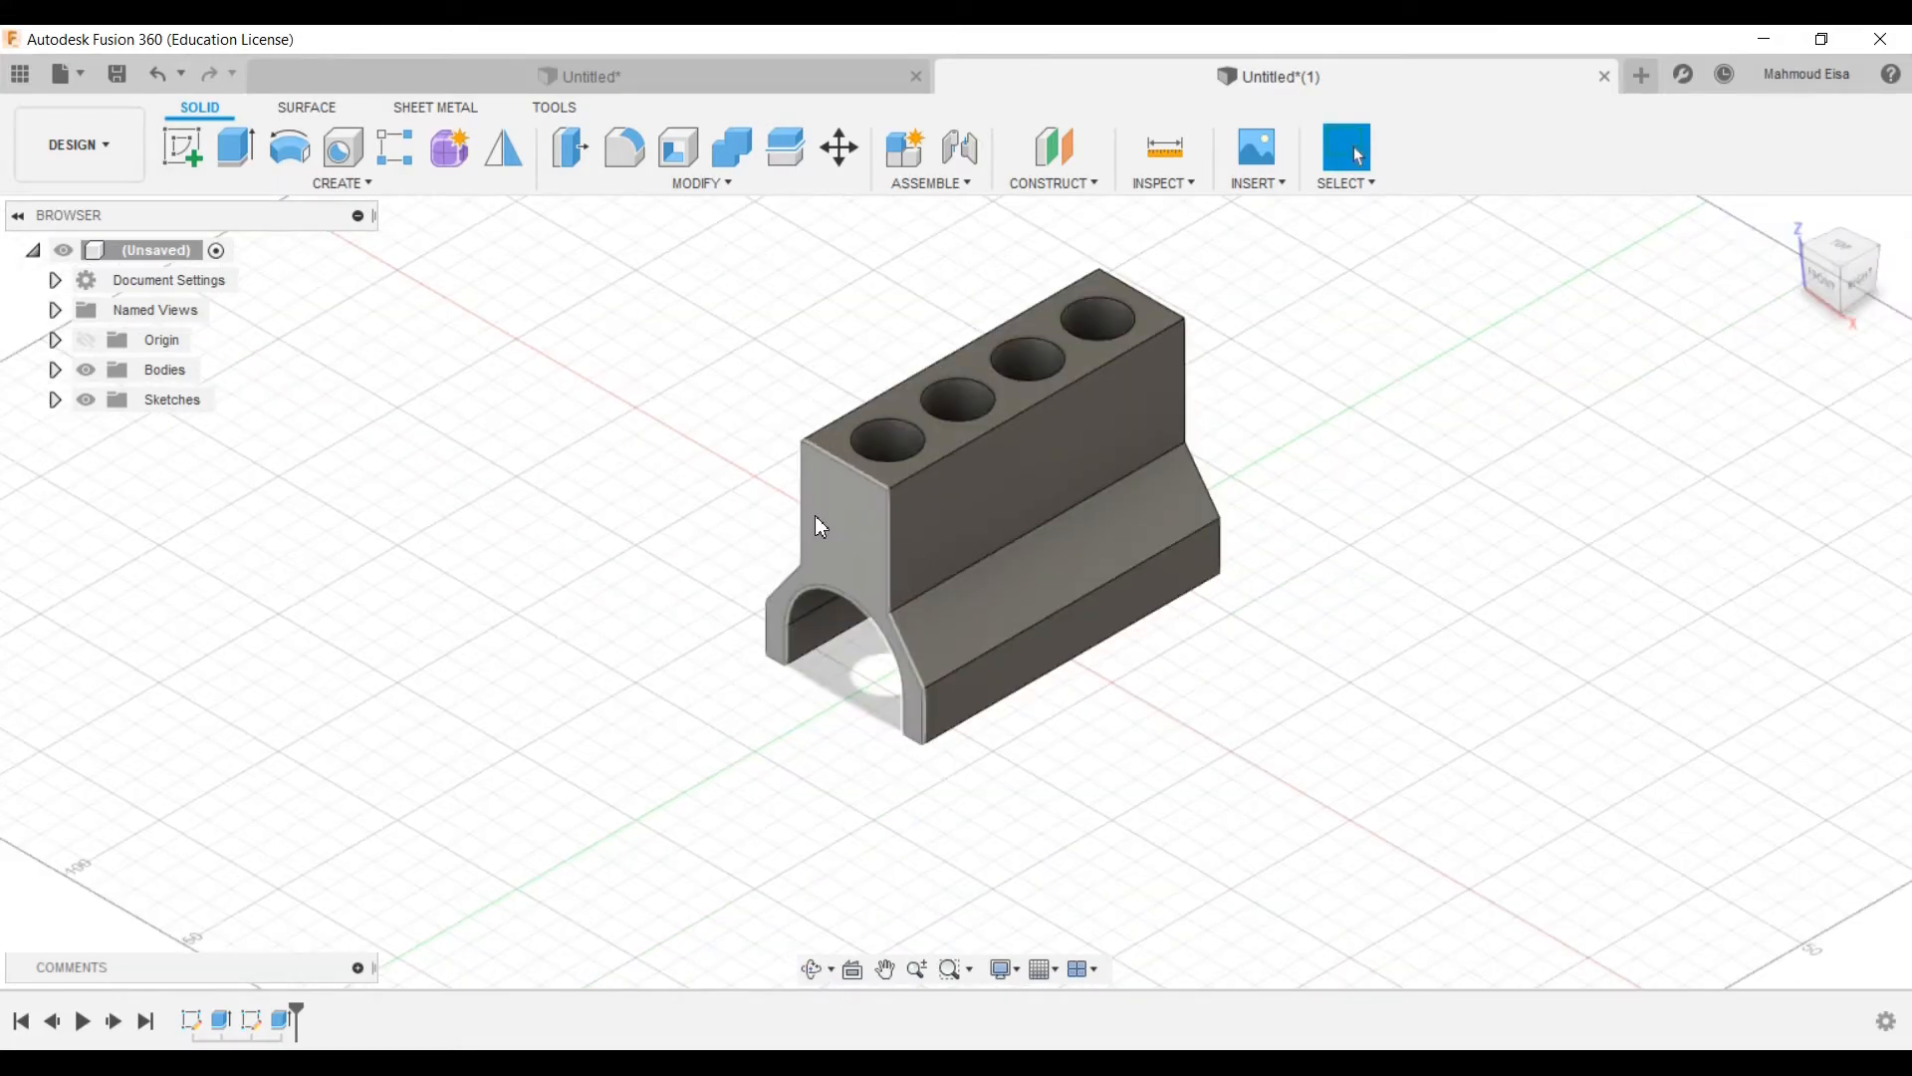
right_click(814, 515)
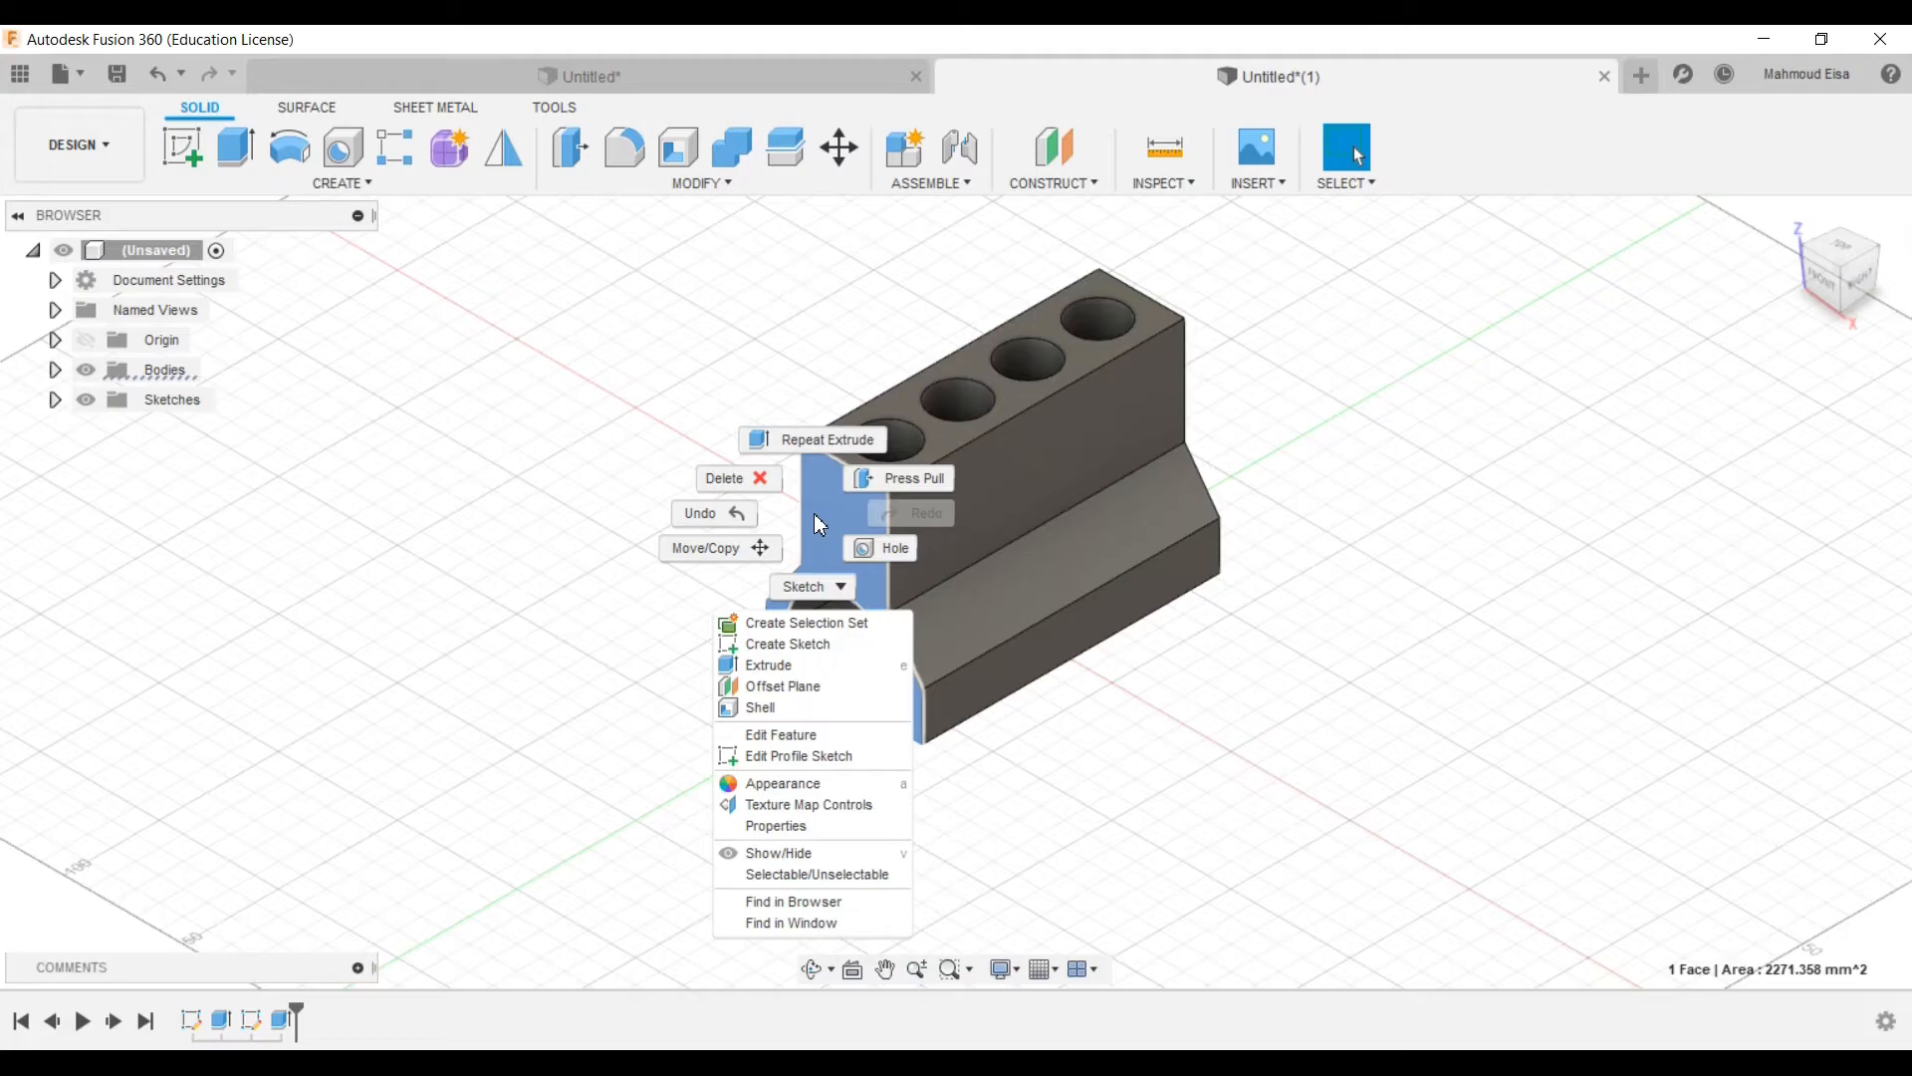
click(785, 644)
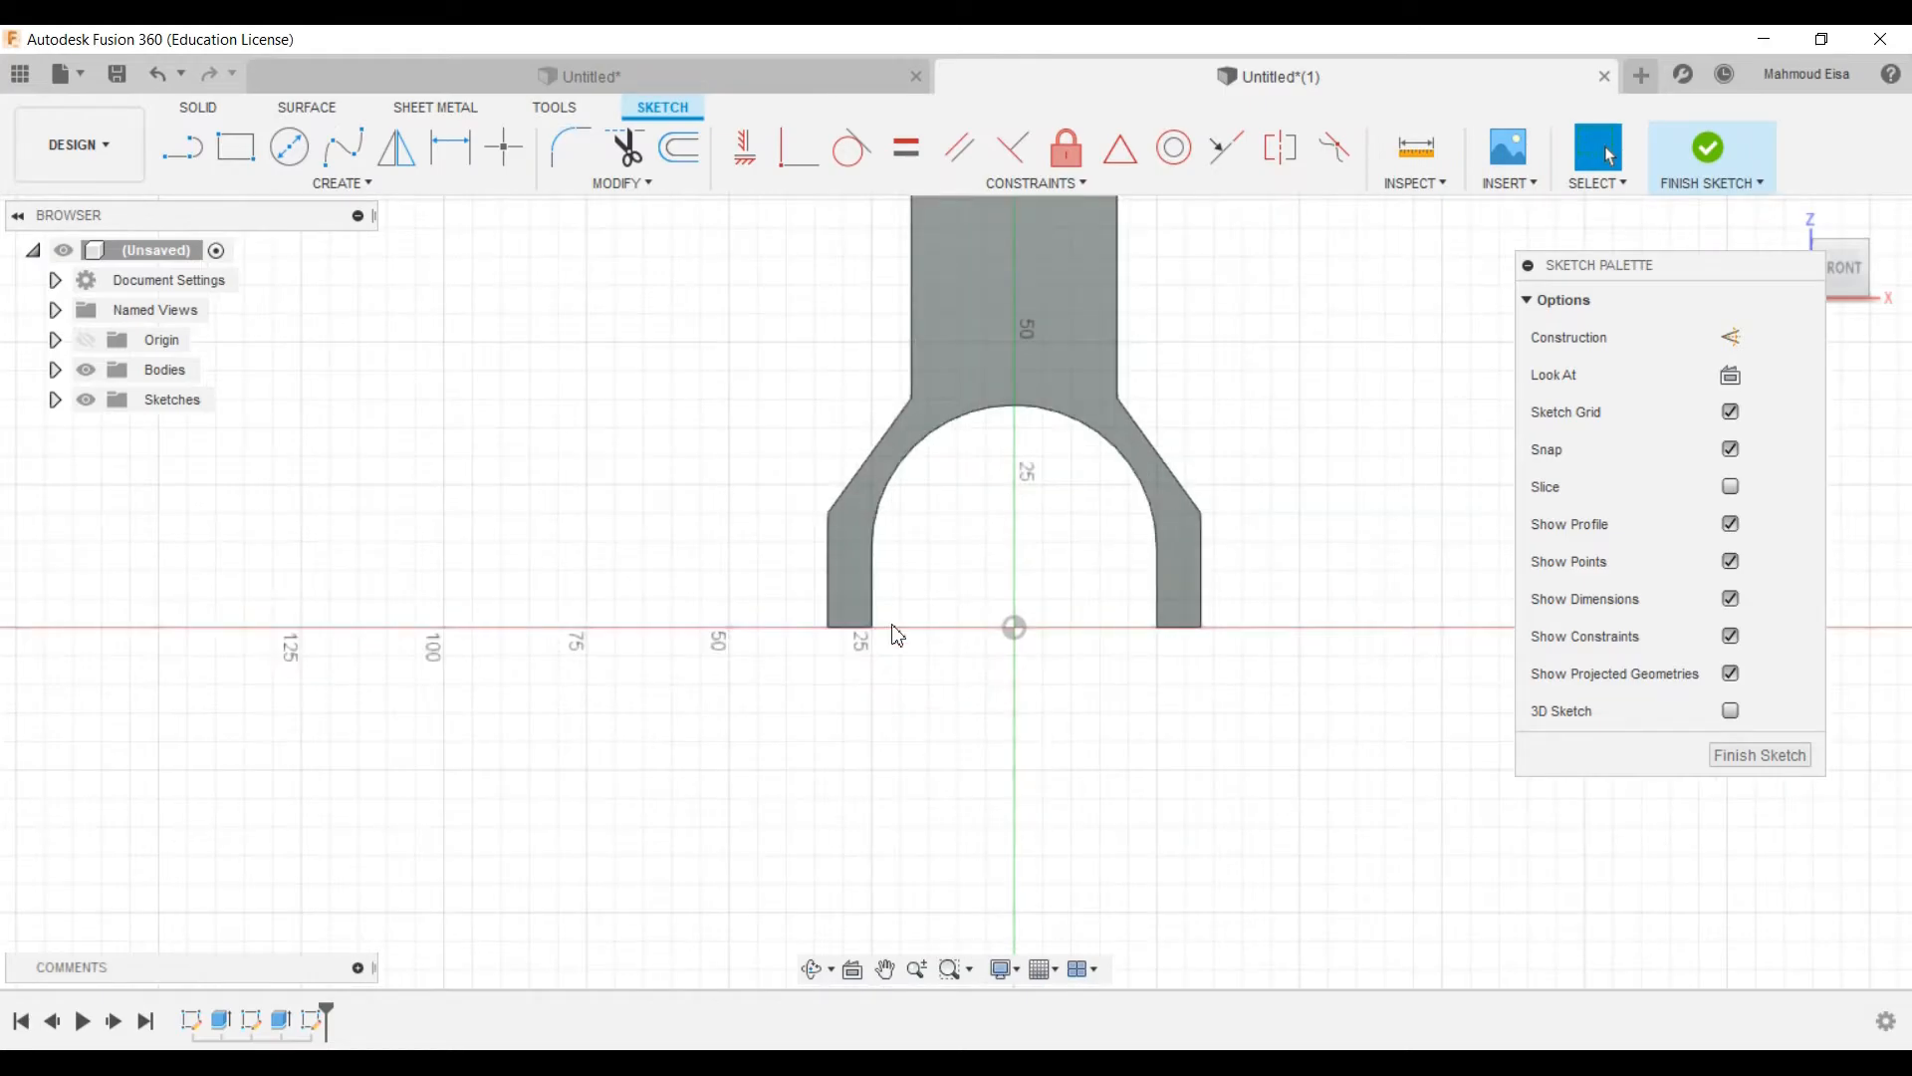
click(183, 148)
click(872, 628)
click(1157, 627)
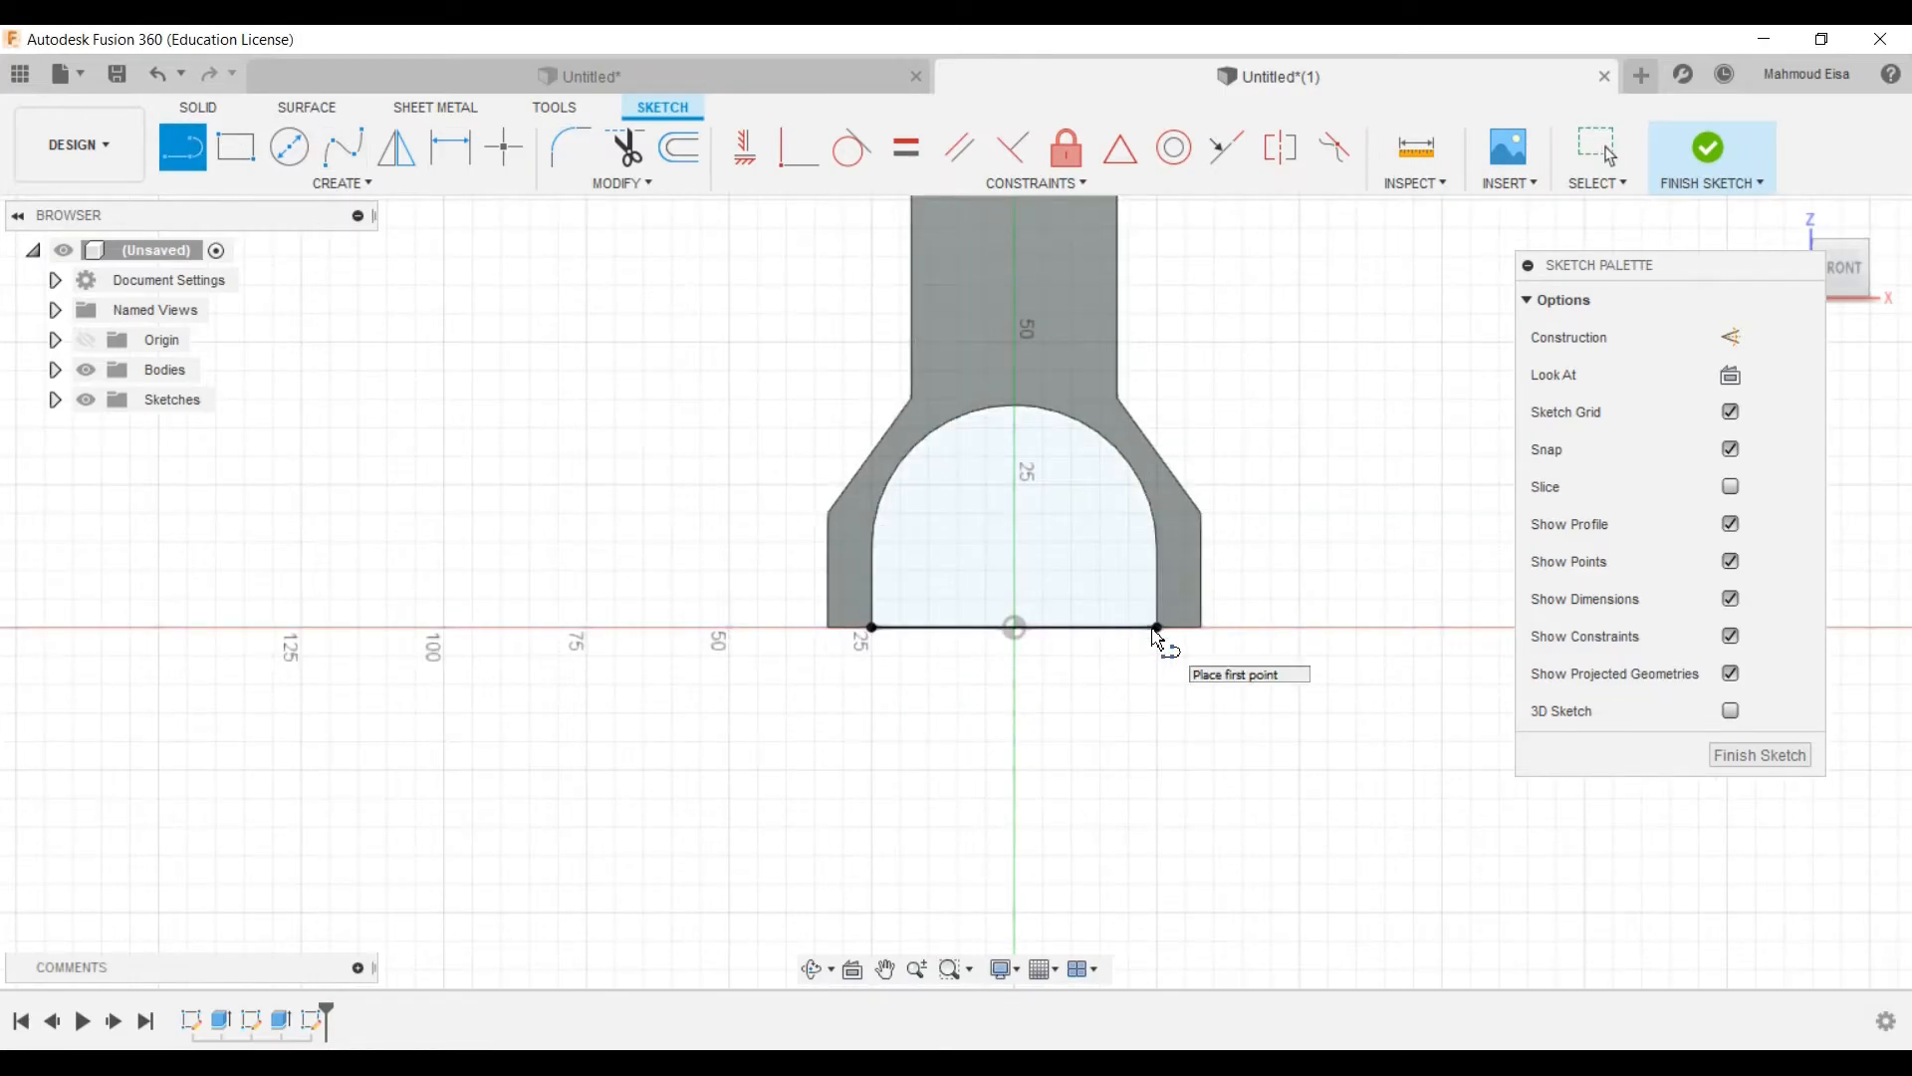
click(1599, 150)
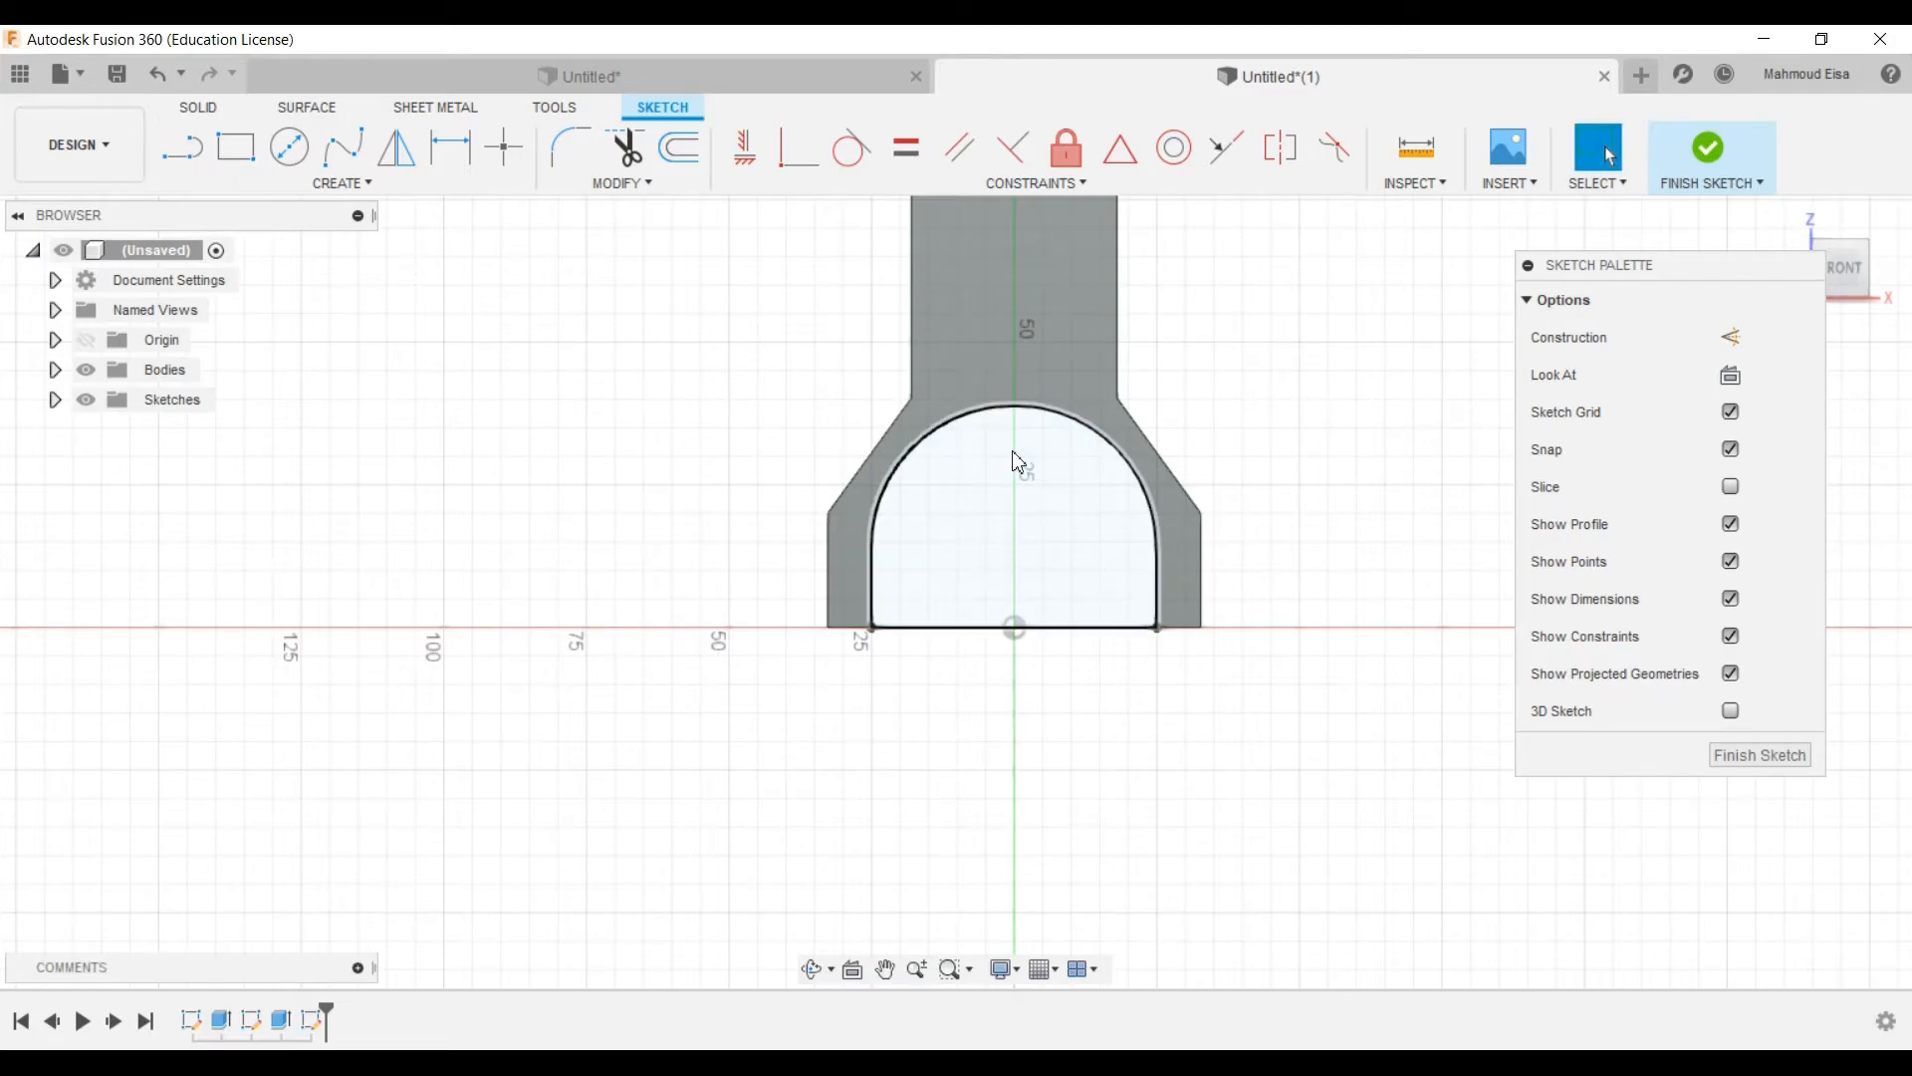
Step: Extrude the closed arch profile by -7 mm into the channel, joining it to the body as an end wall
shift+middle_drag(1270, 451, 1221, 453)
right_click(983, 547)
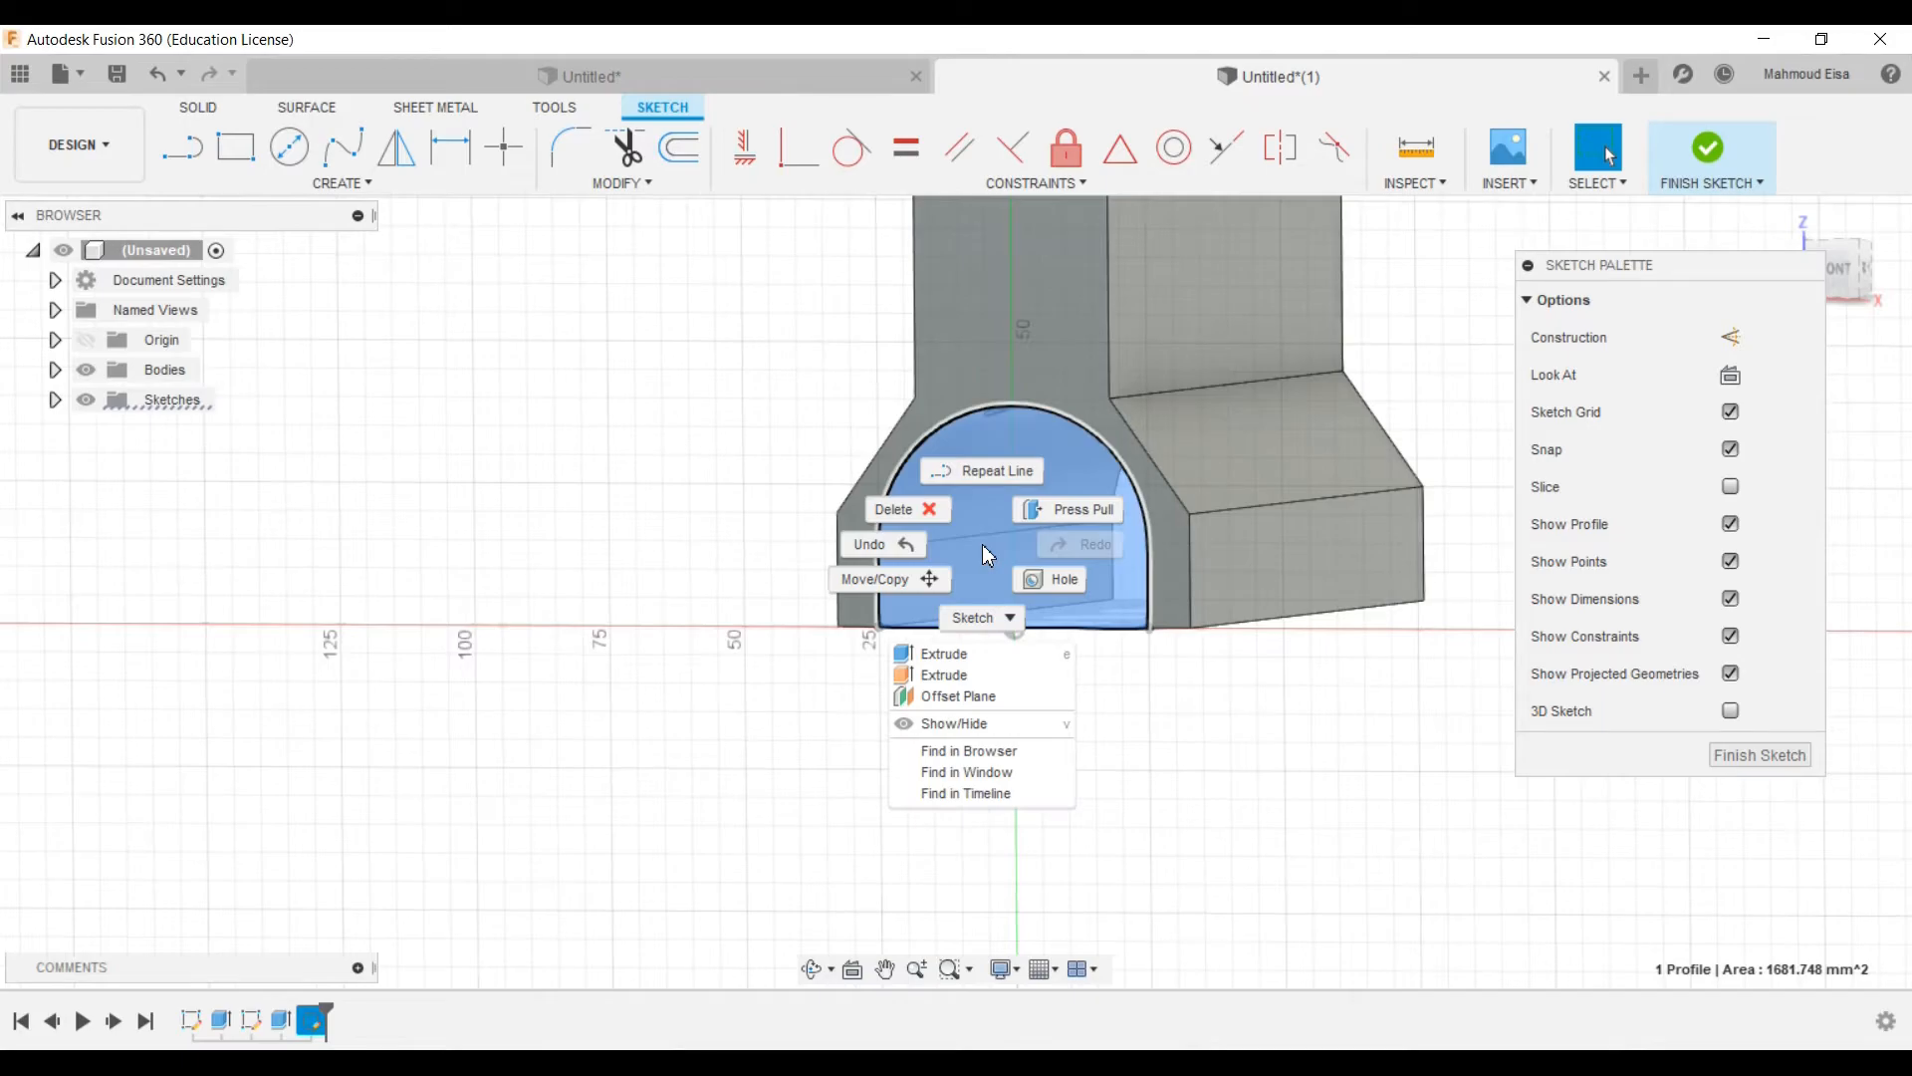
click(980, 656)
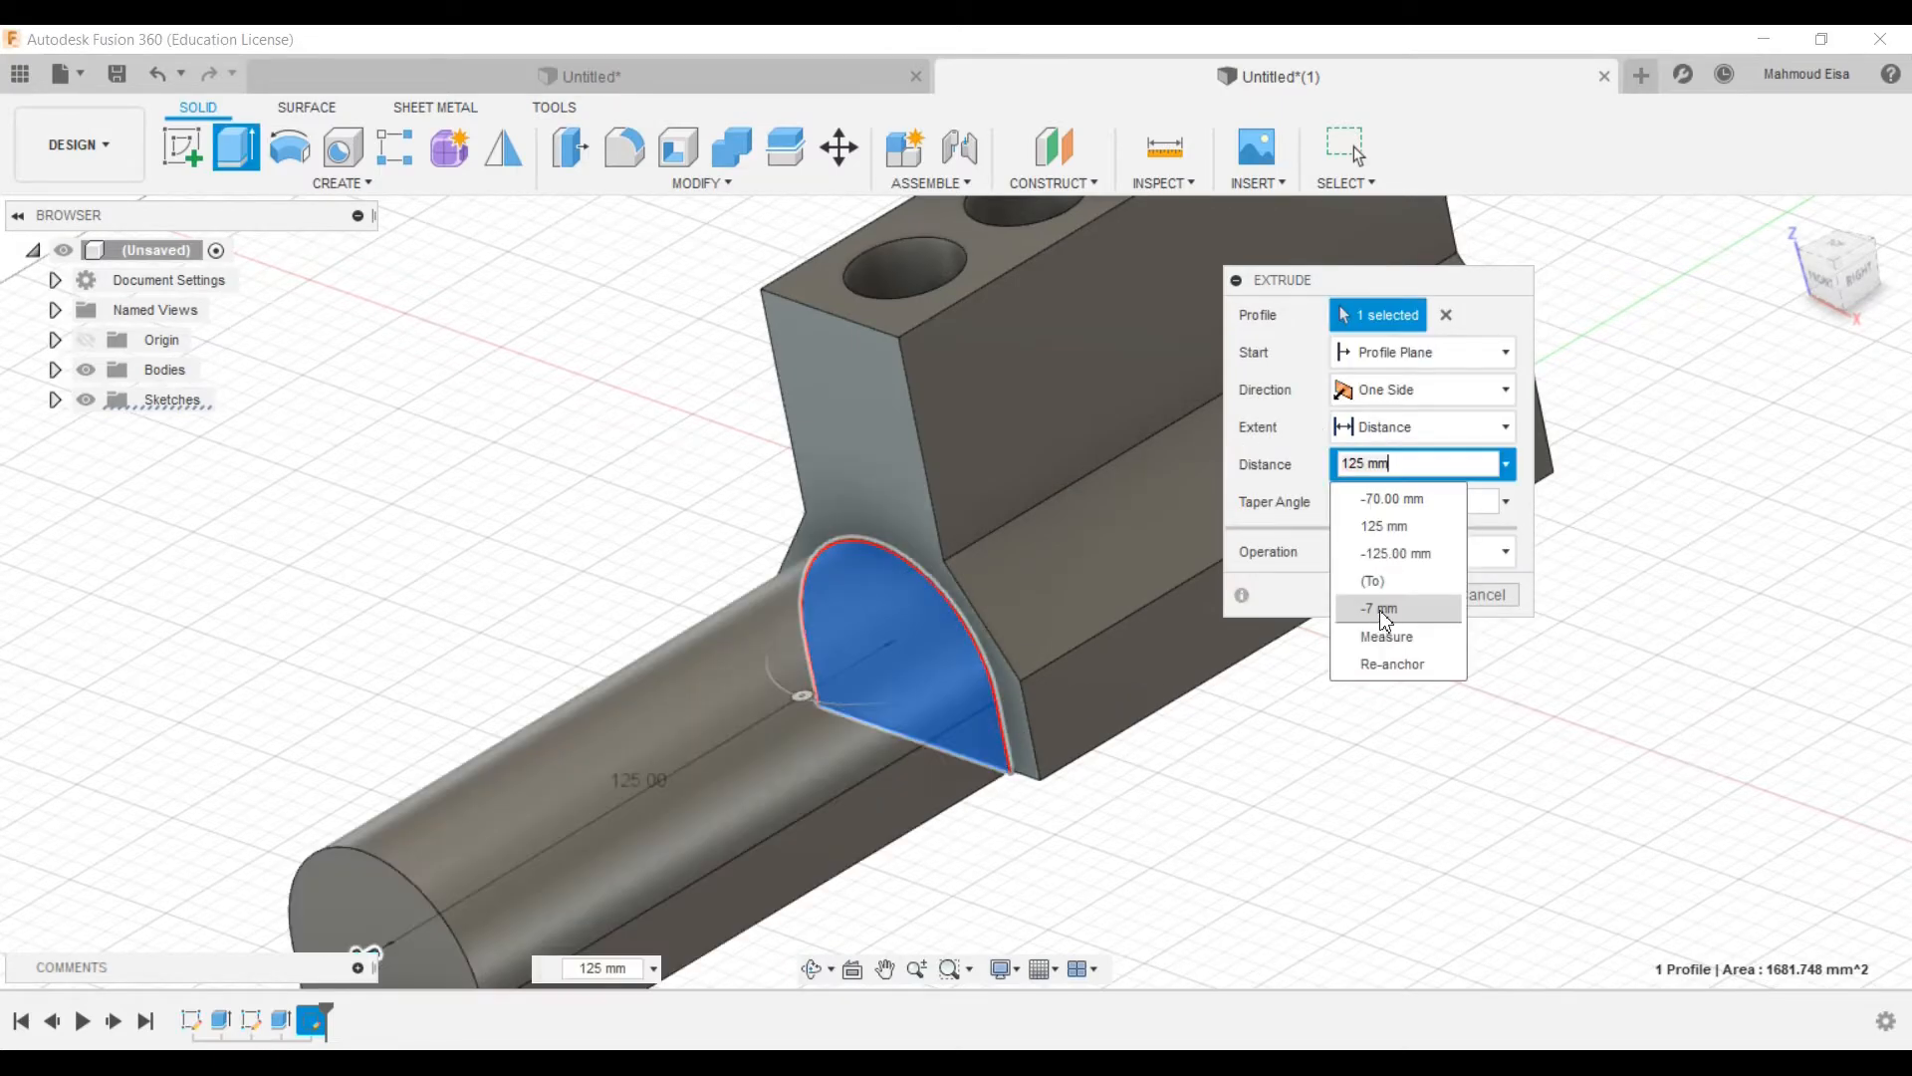
click(1380, 611)
shift+middle_drag(946, 650, 842, 732)
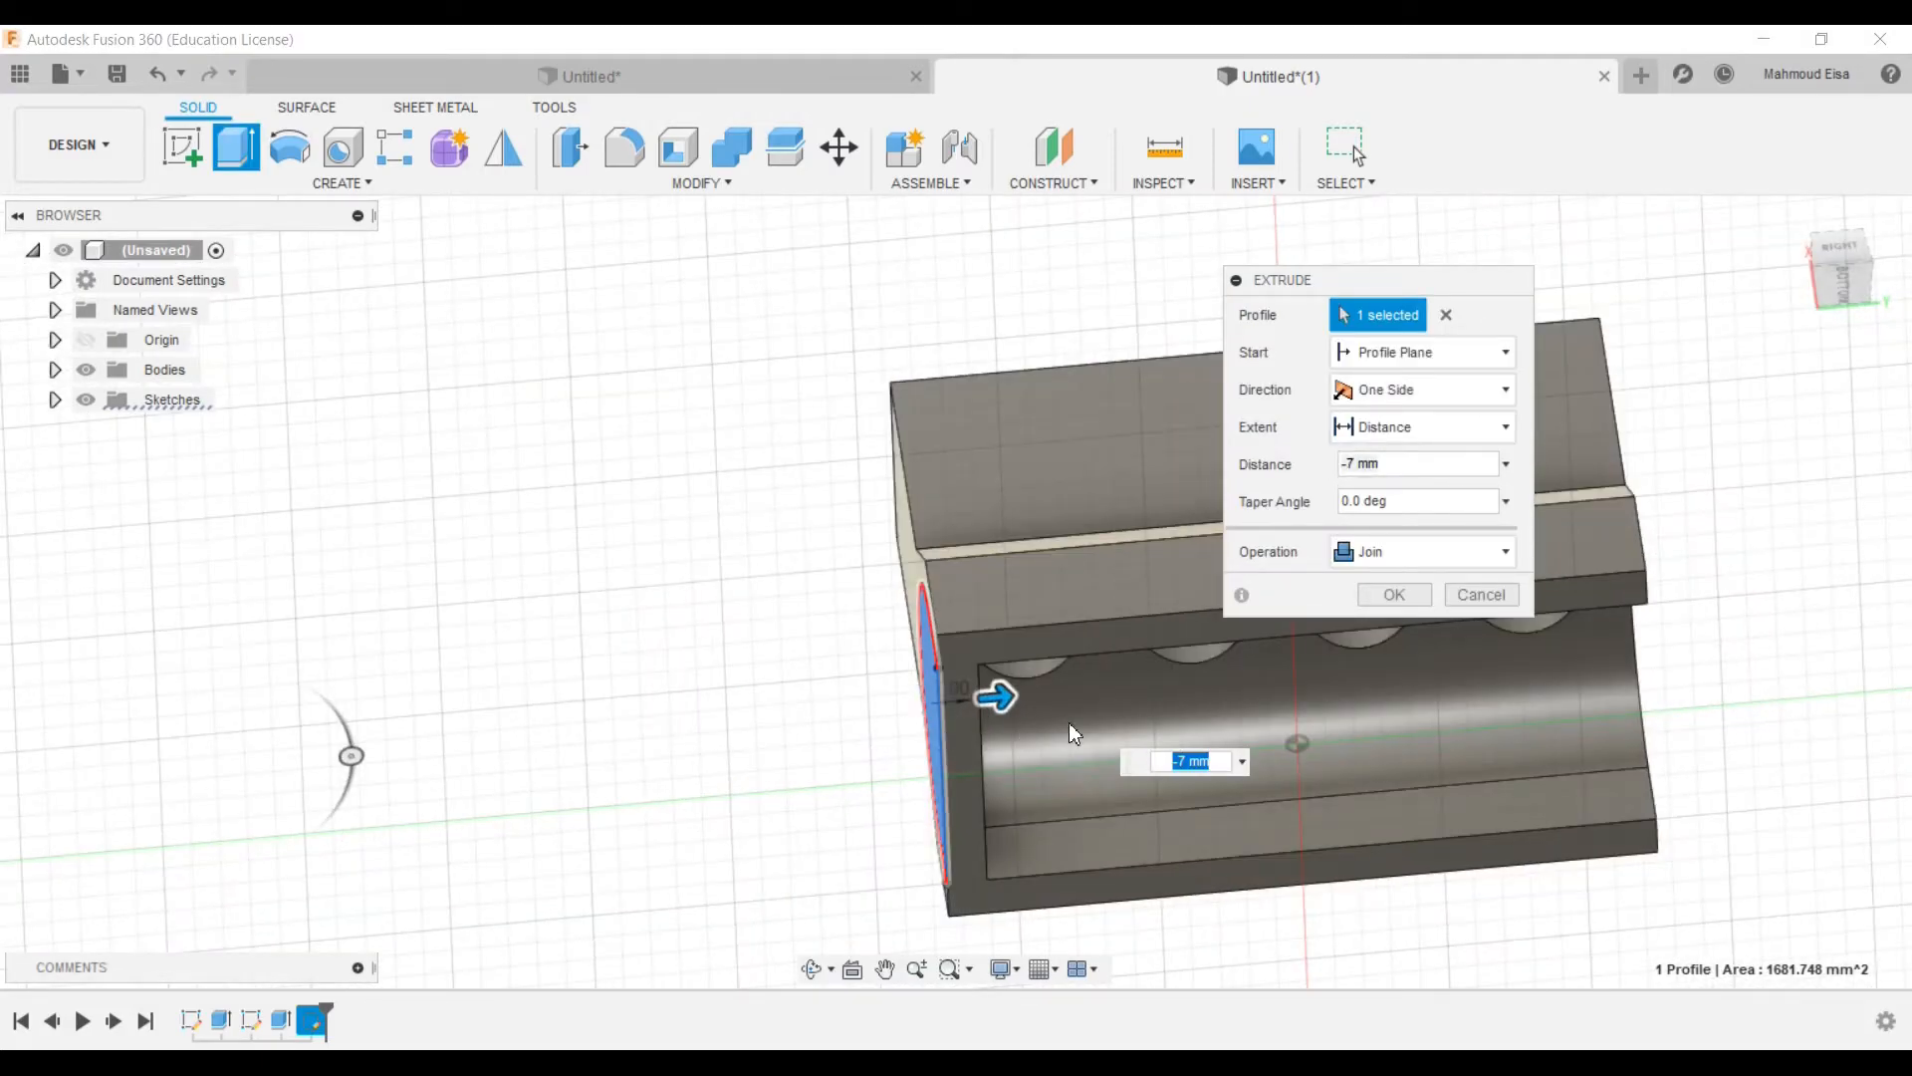
mouse_move(658, 423)
shift+middle_down()
mouse_move(678, 491)
mouse_move(671, 439)
shift+middle_up()
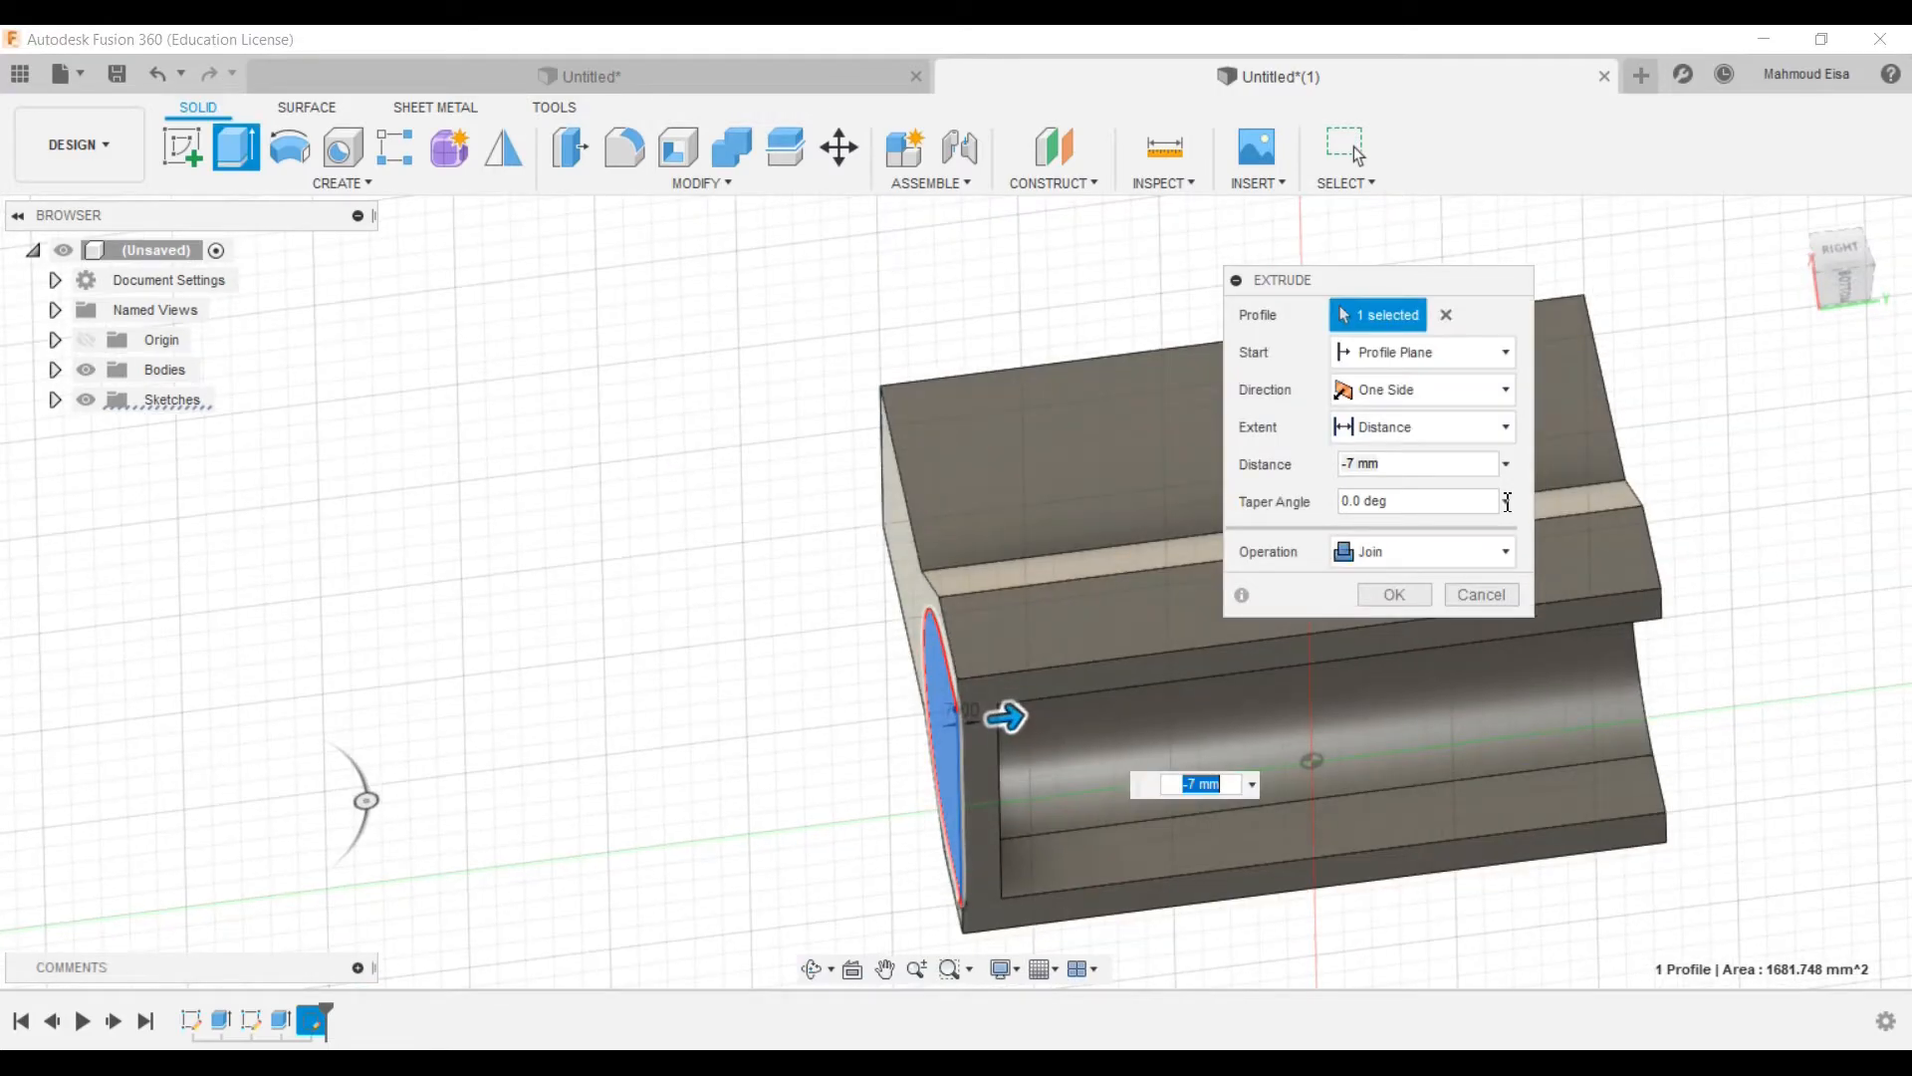
shift+middle_drag(753, 568, 547, 567)
click(1392, 593)
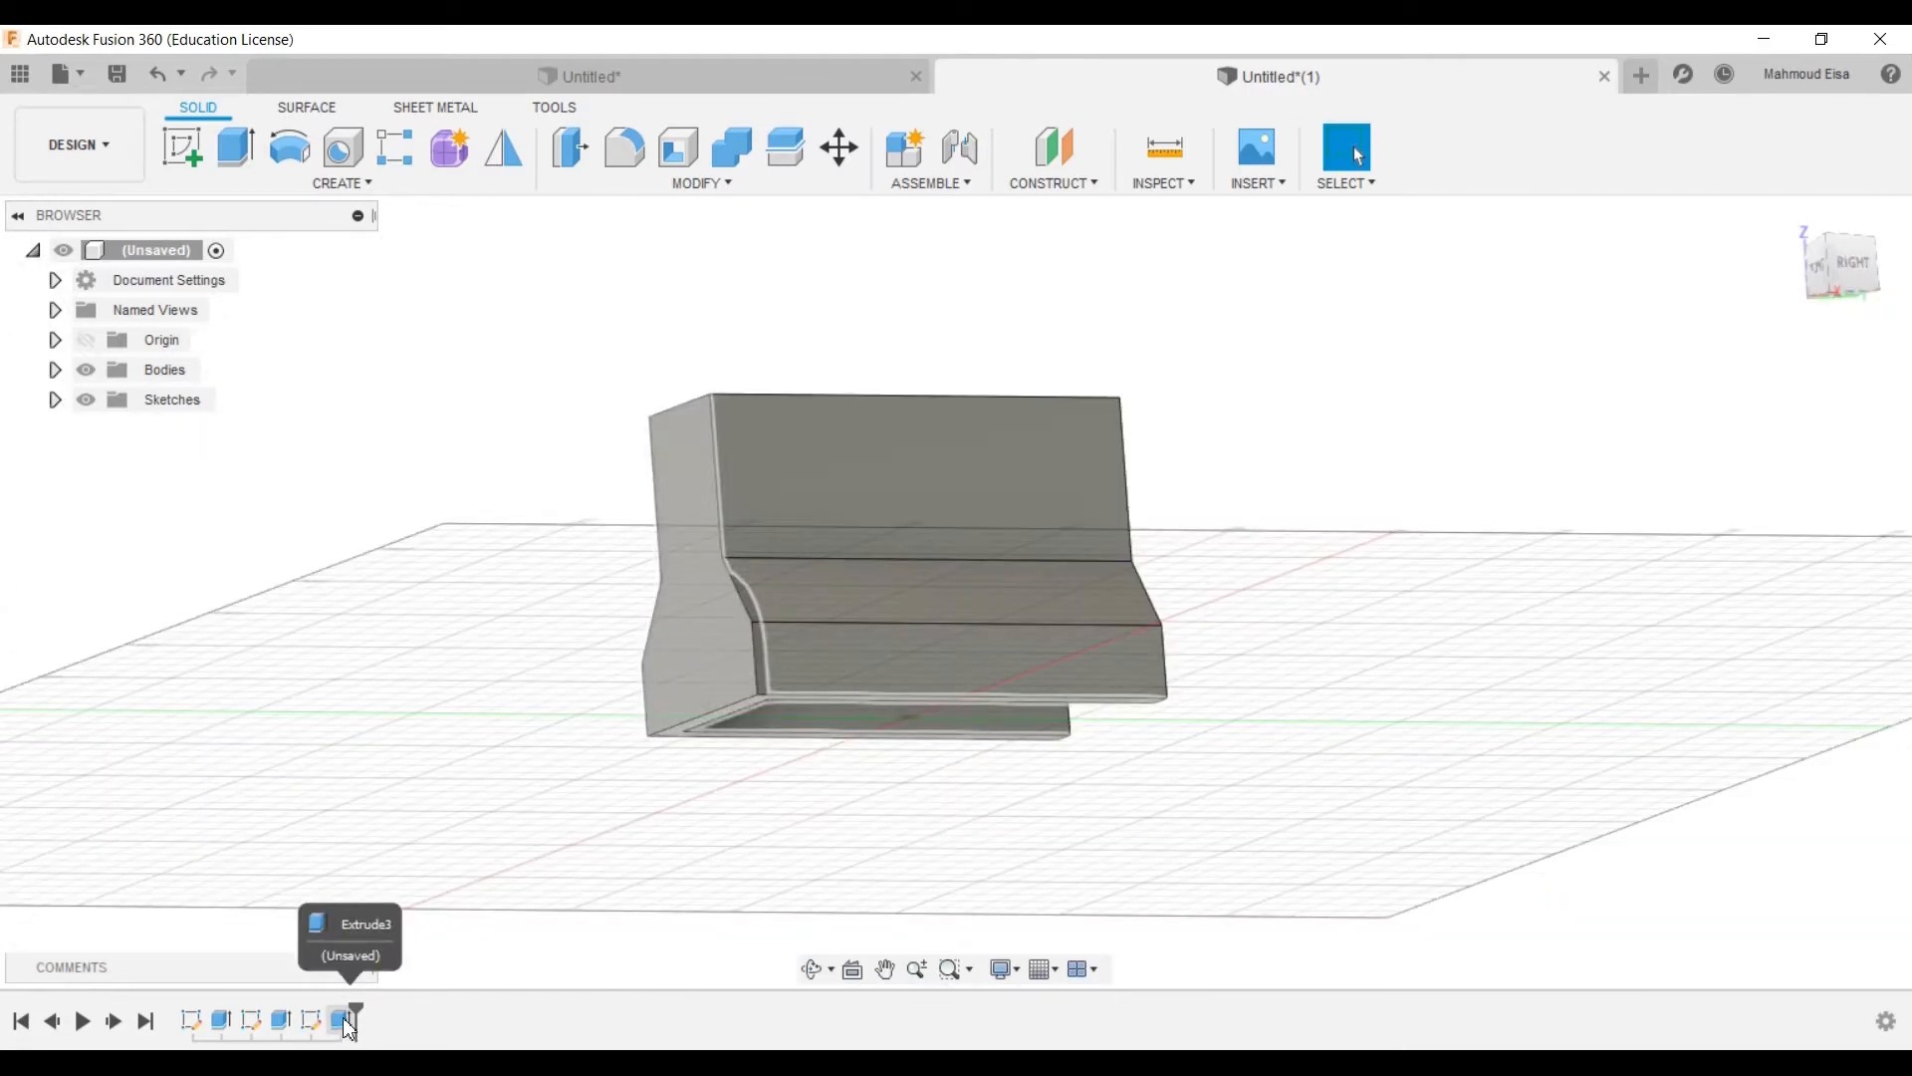
Step: Mirror the end wall extrusion feature to the block's opposite end about the origin plane across its length
shift+middle_drag(818, 791, 747, 709)
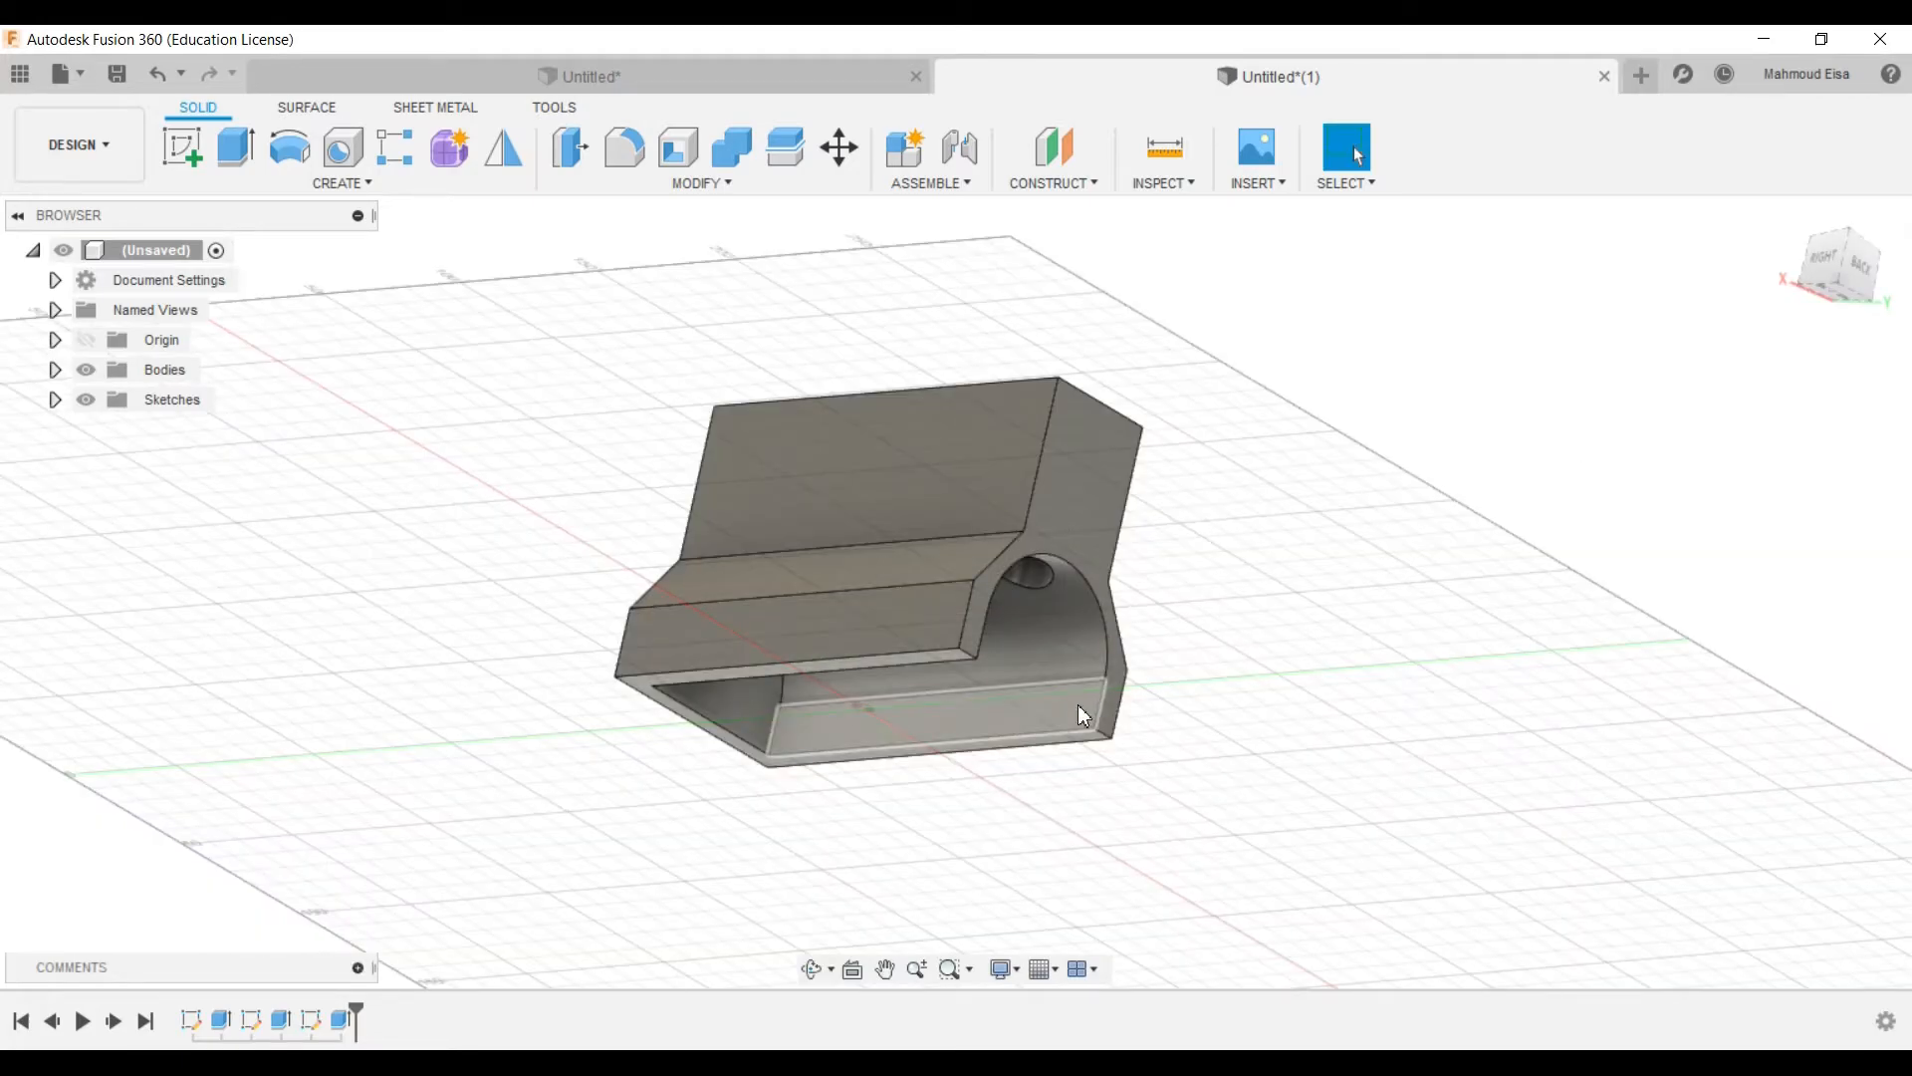
click(503, 147)
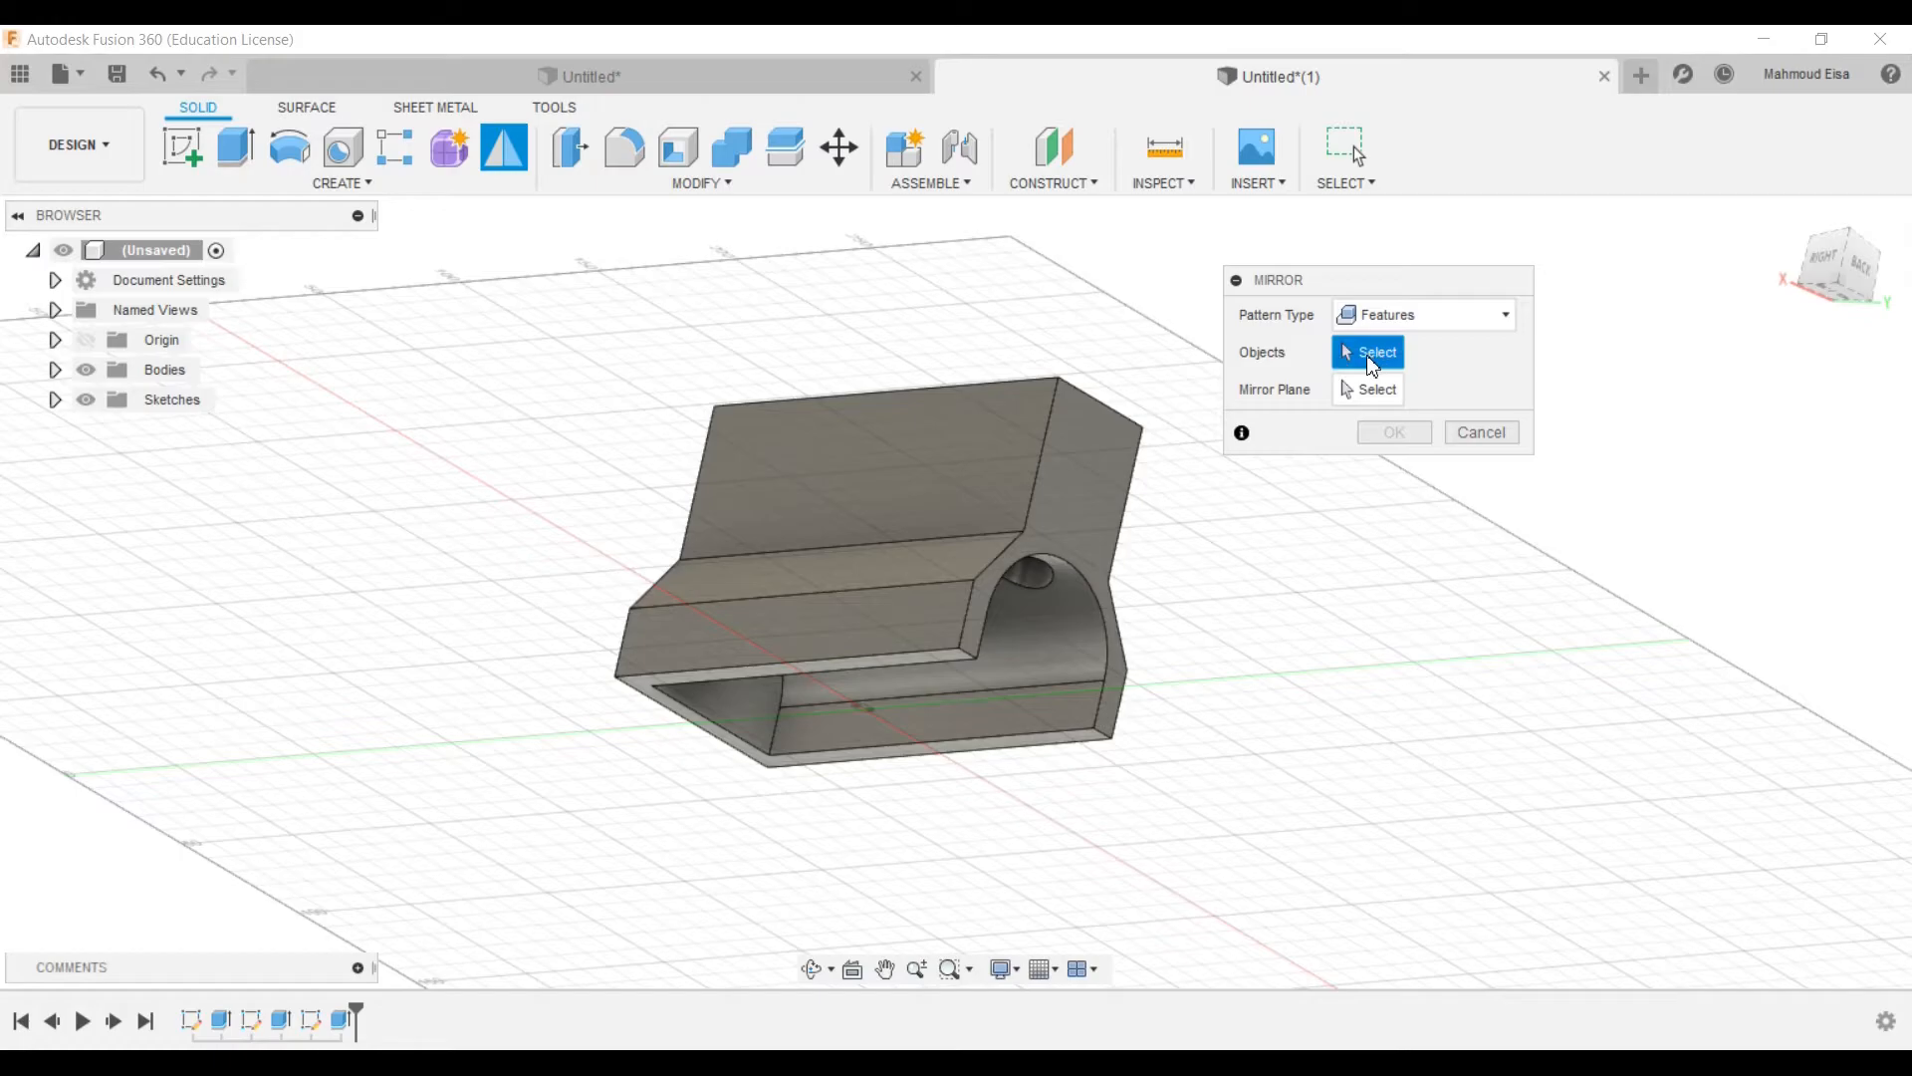
click(344, 1021)
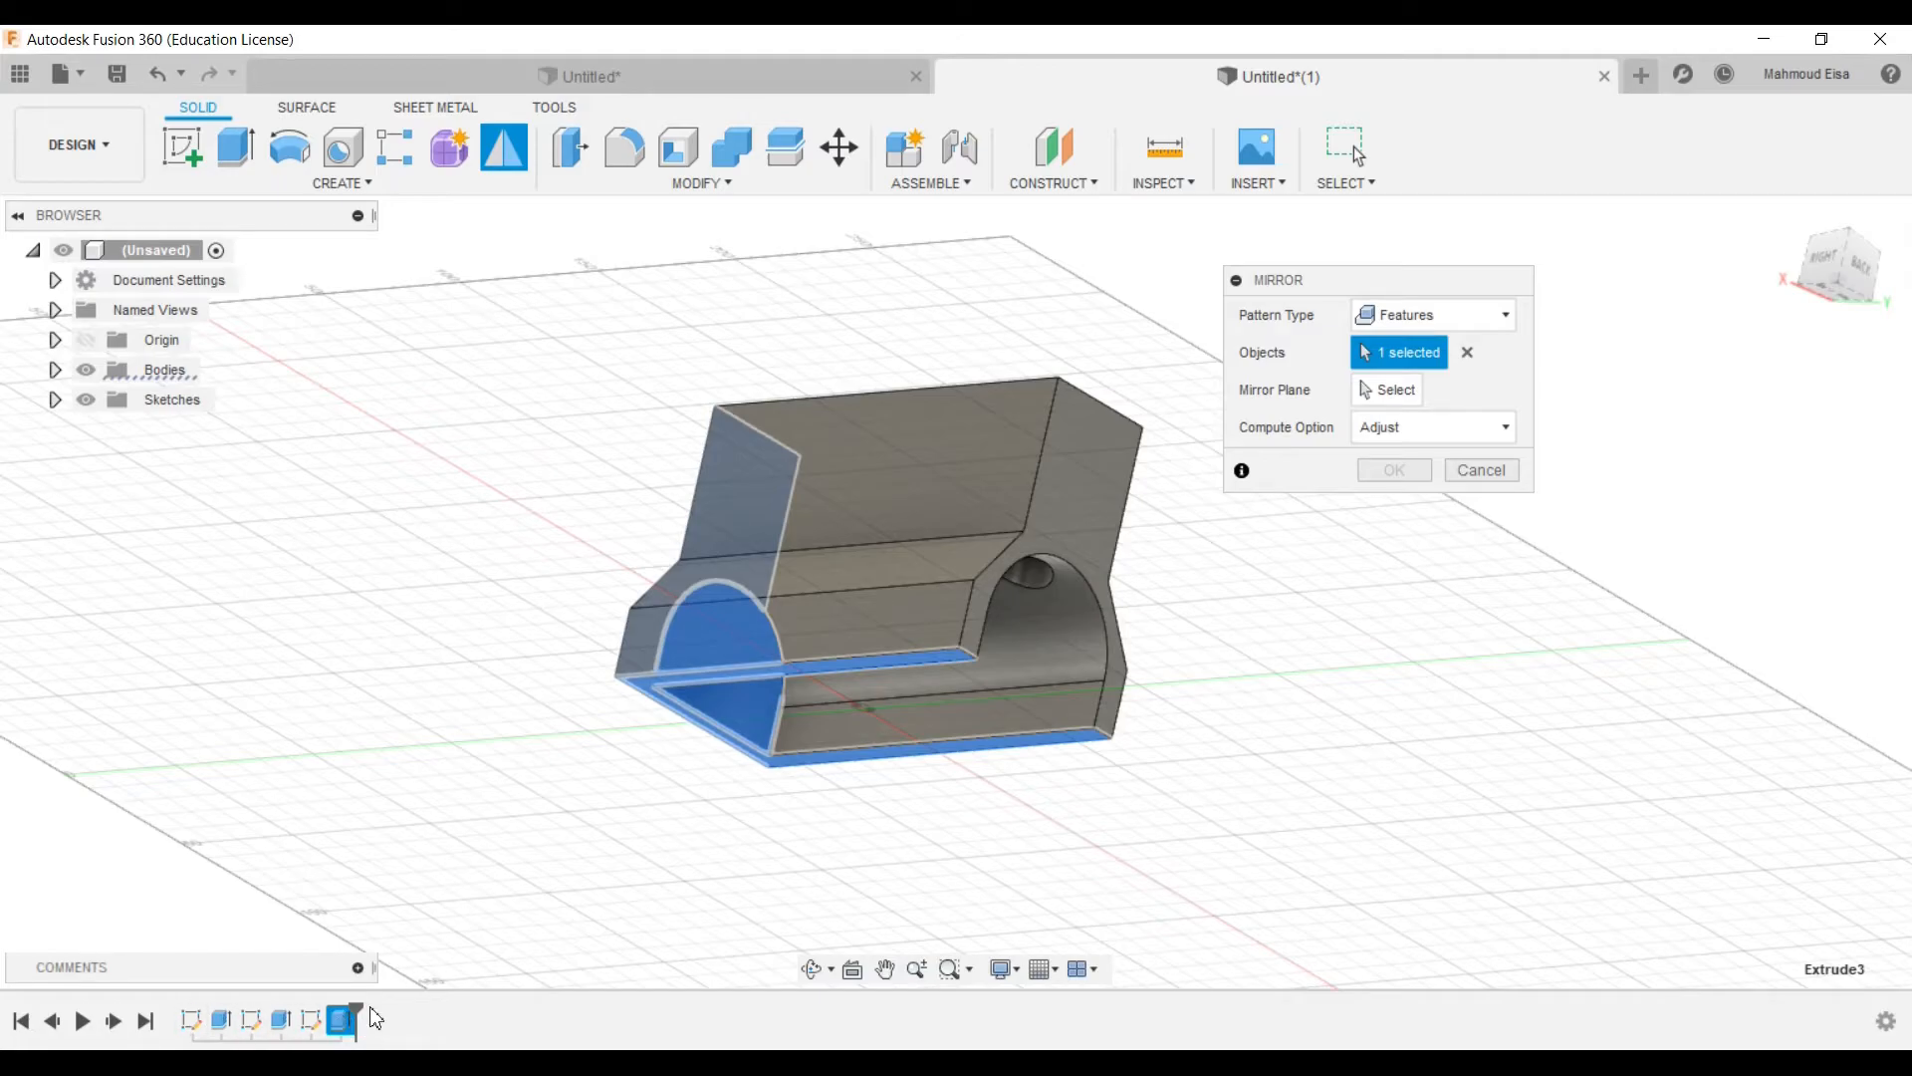
click(1390, 393)
shift+middle_drag(458, 374, 883, 362)
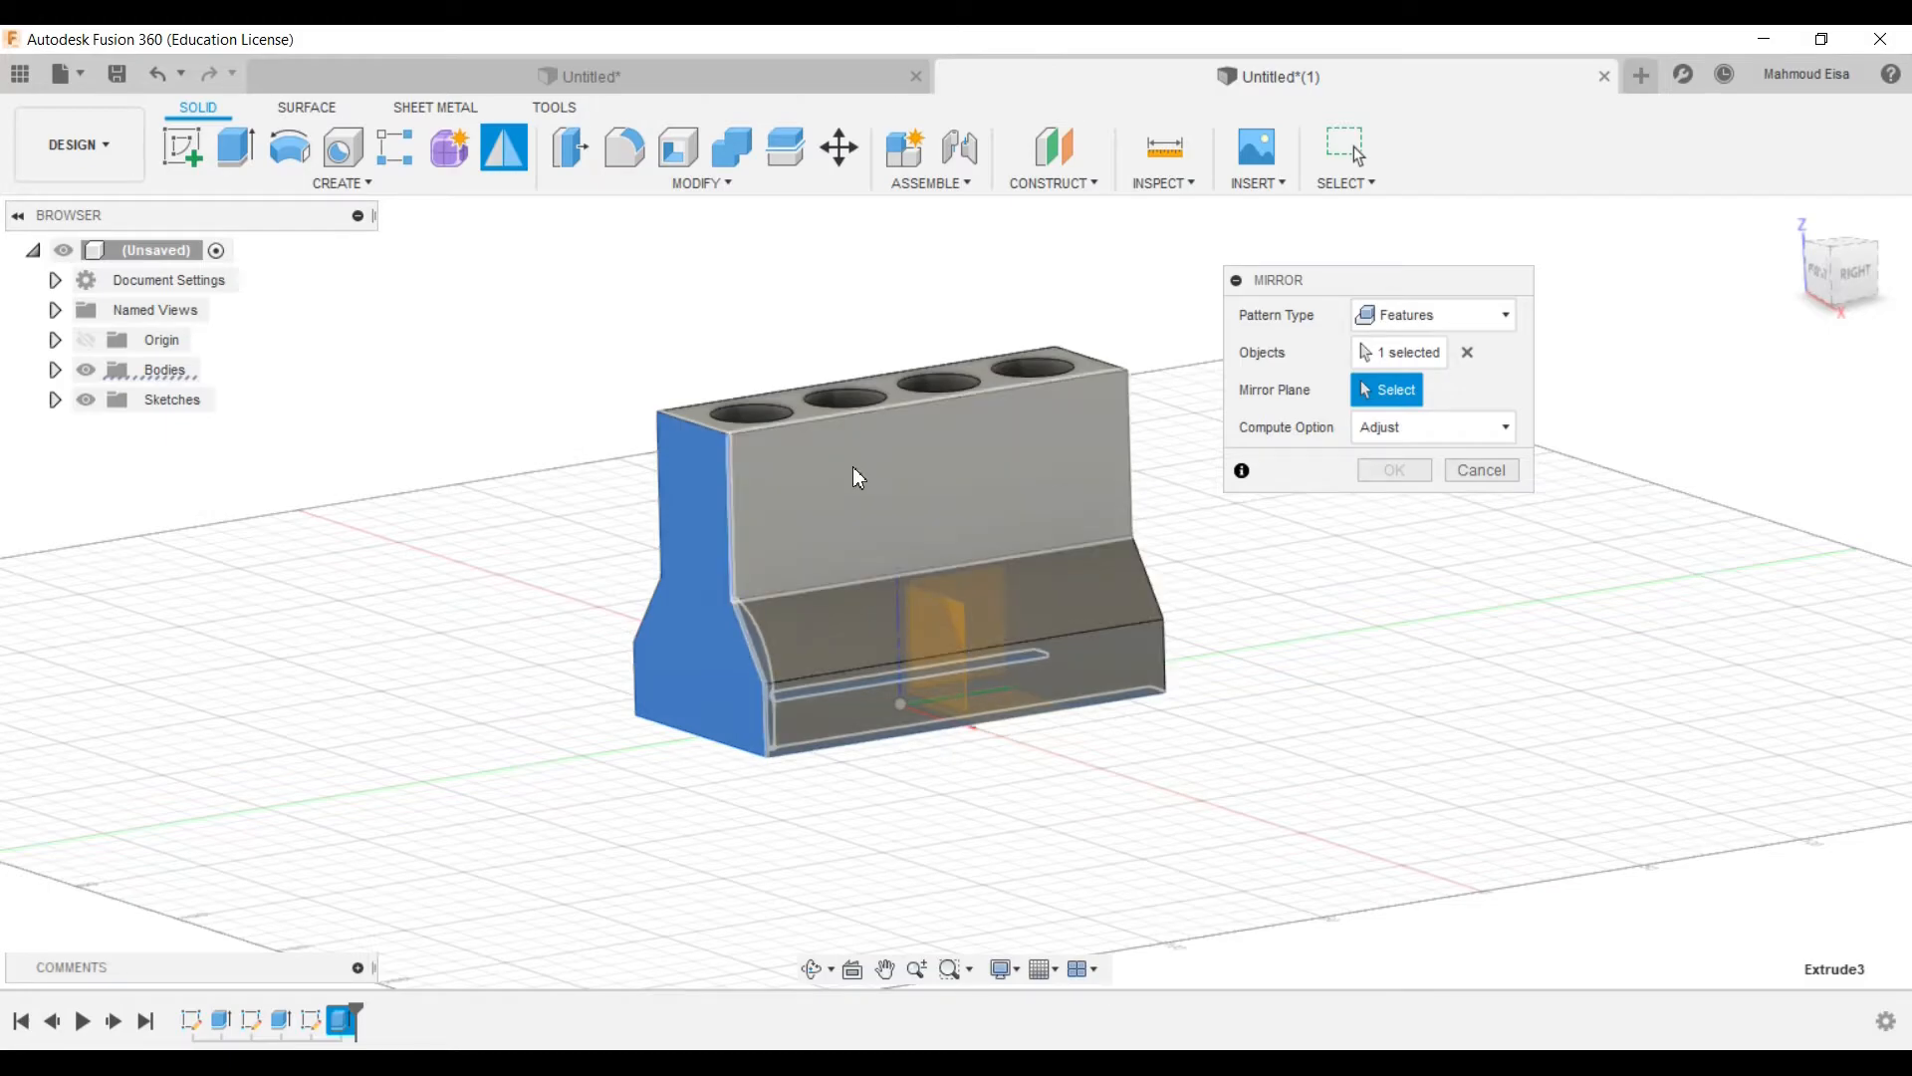
click(964, 618)
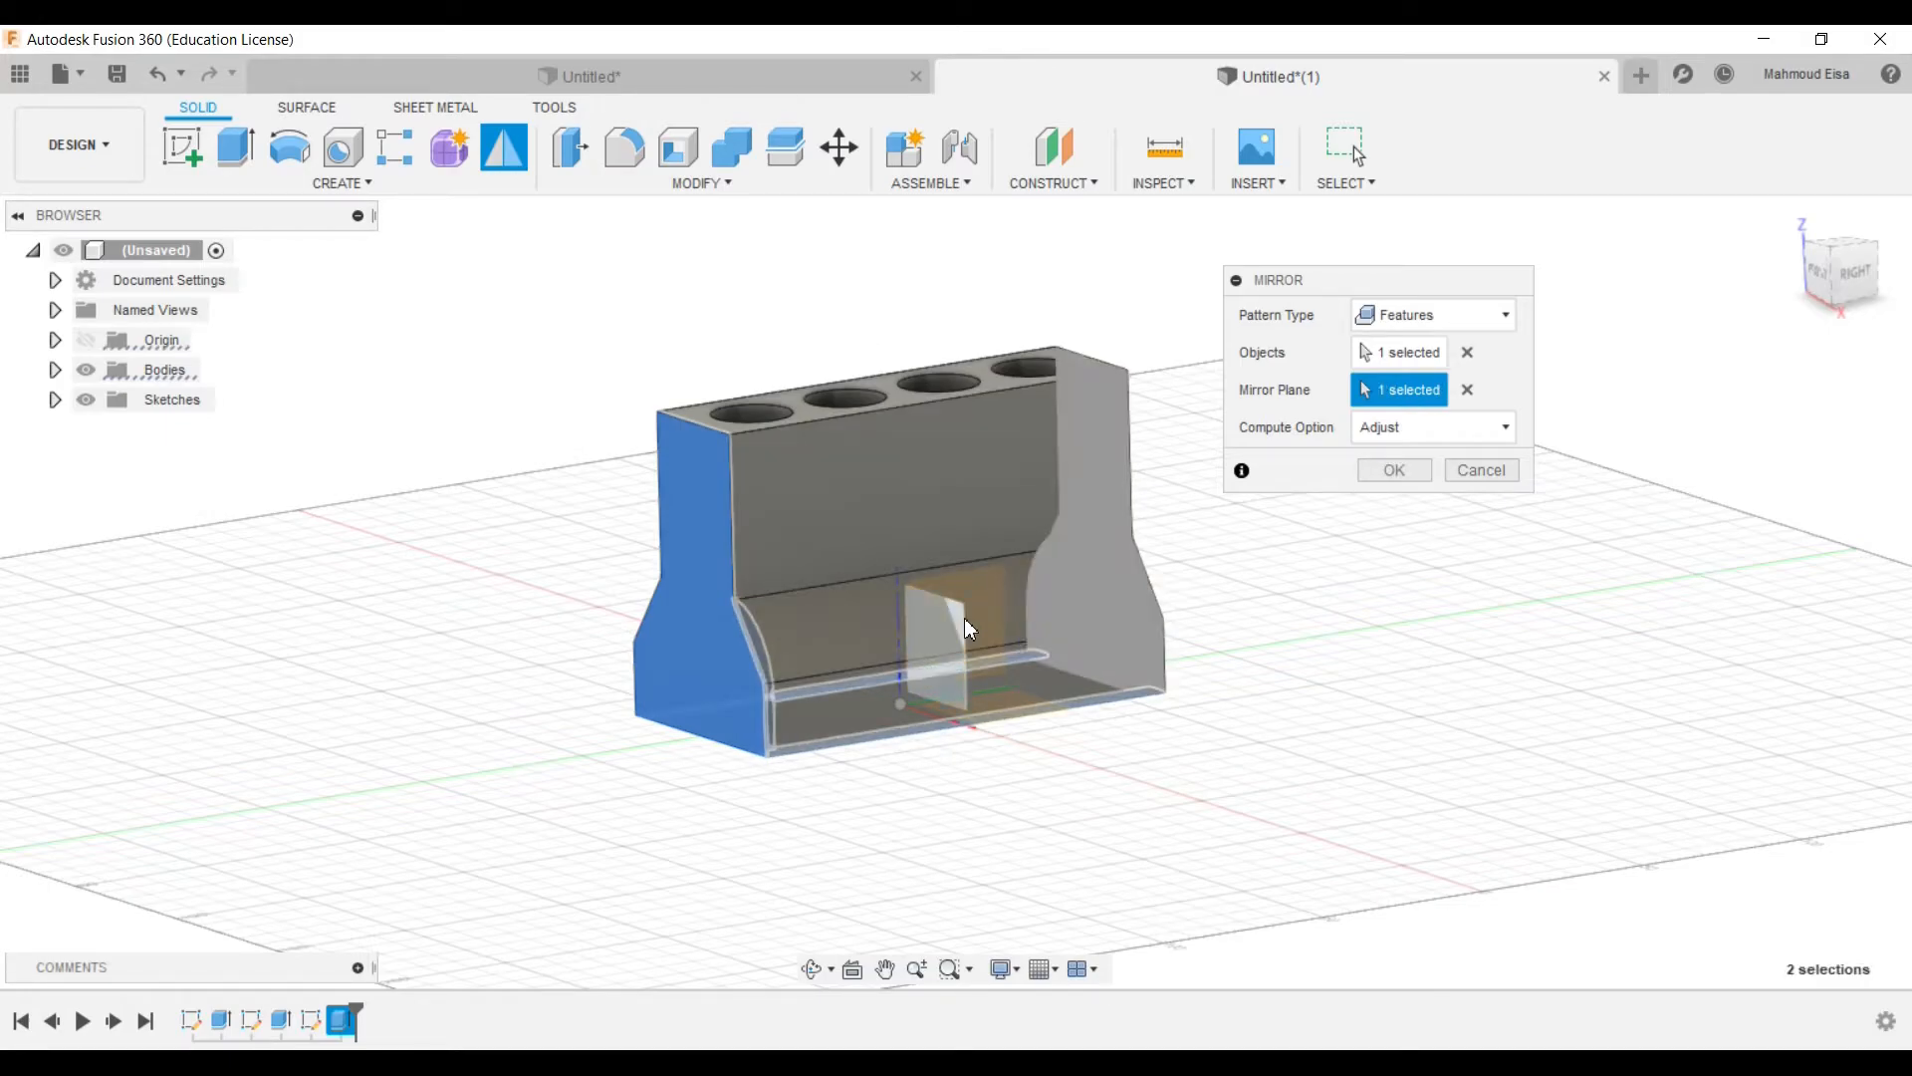
shift+middle_drag(962, 618, 1000, 732)
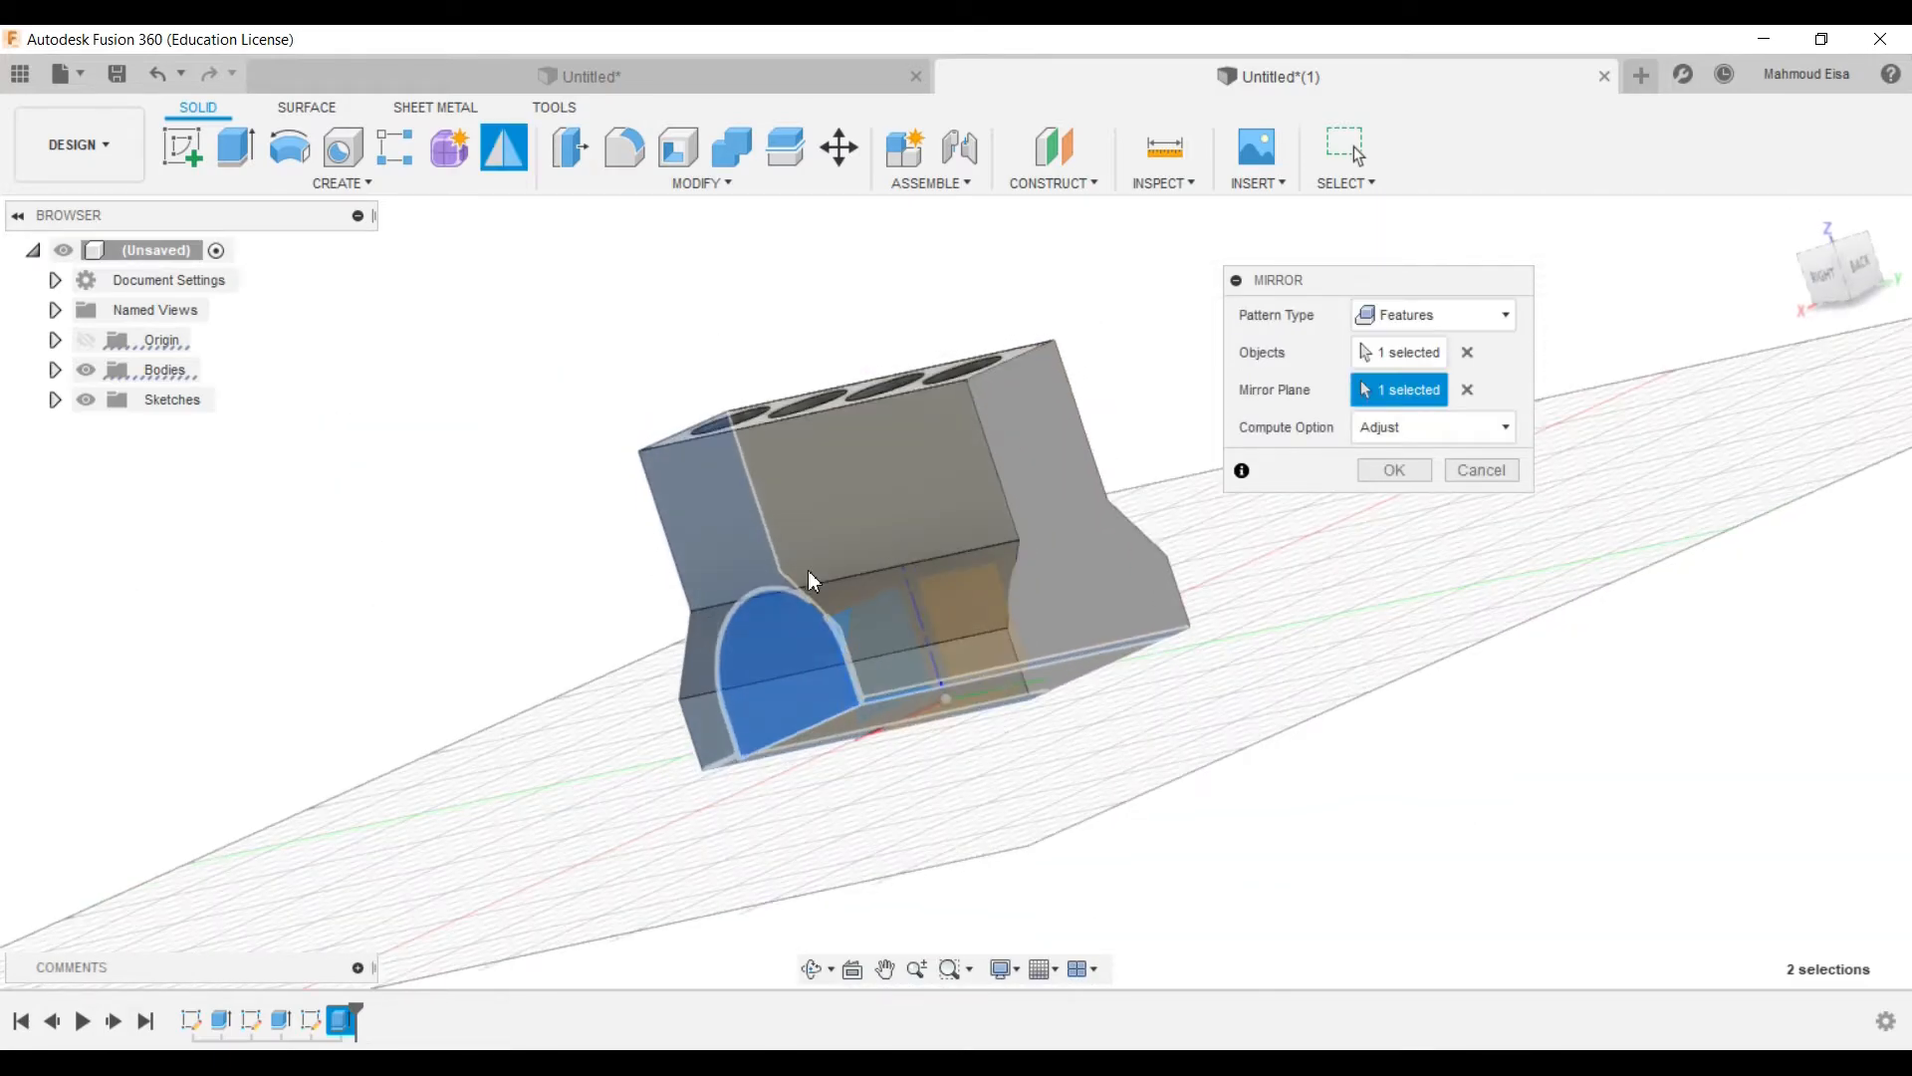
click(1408, 466)
shift+middle_drag(1399, 463, 1684, 339)
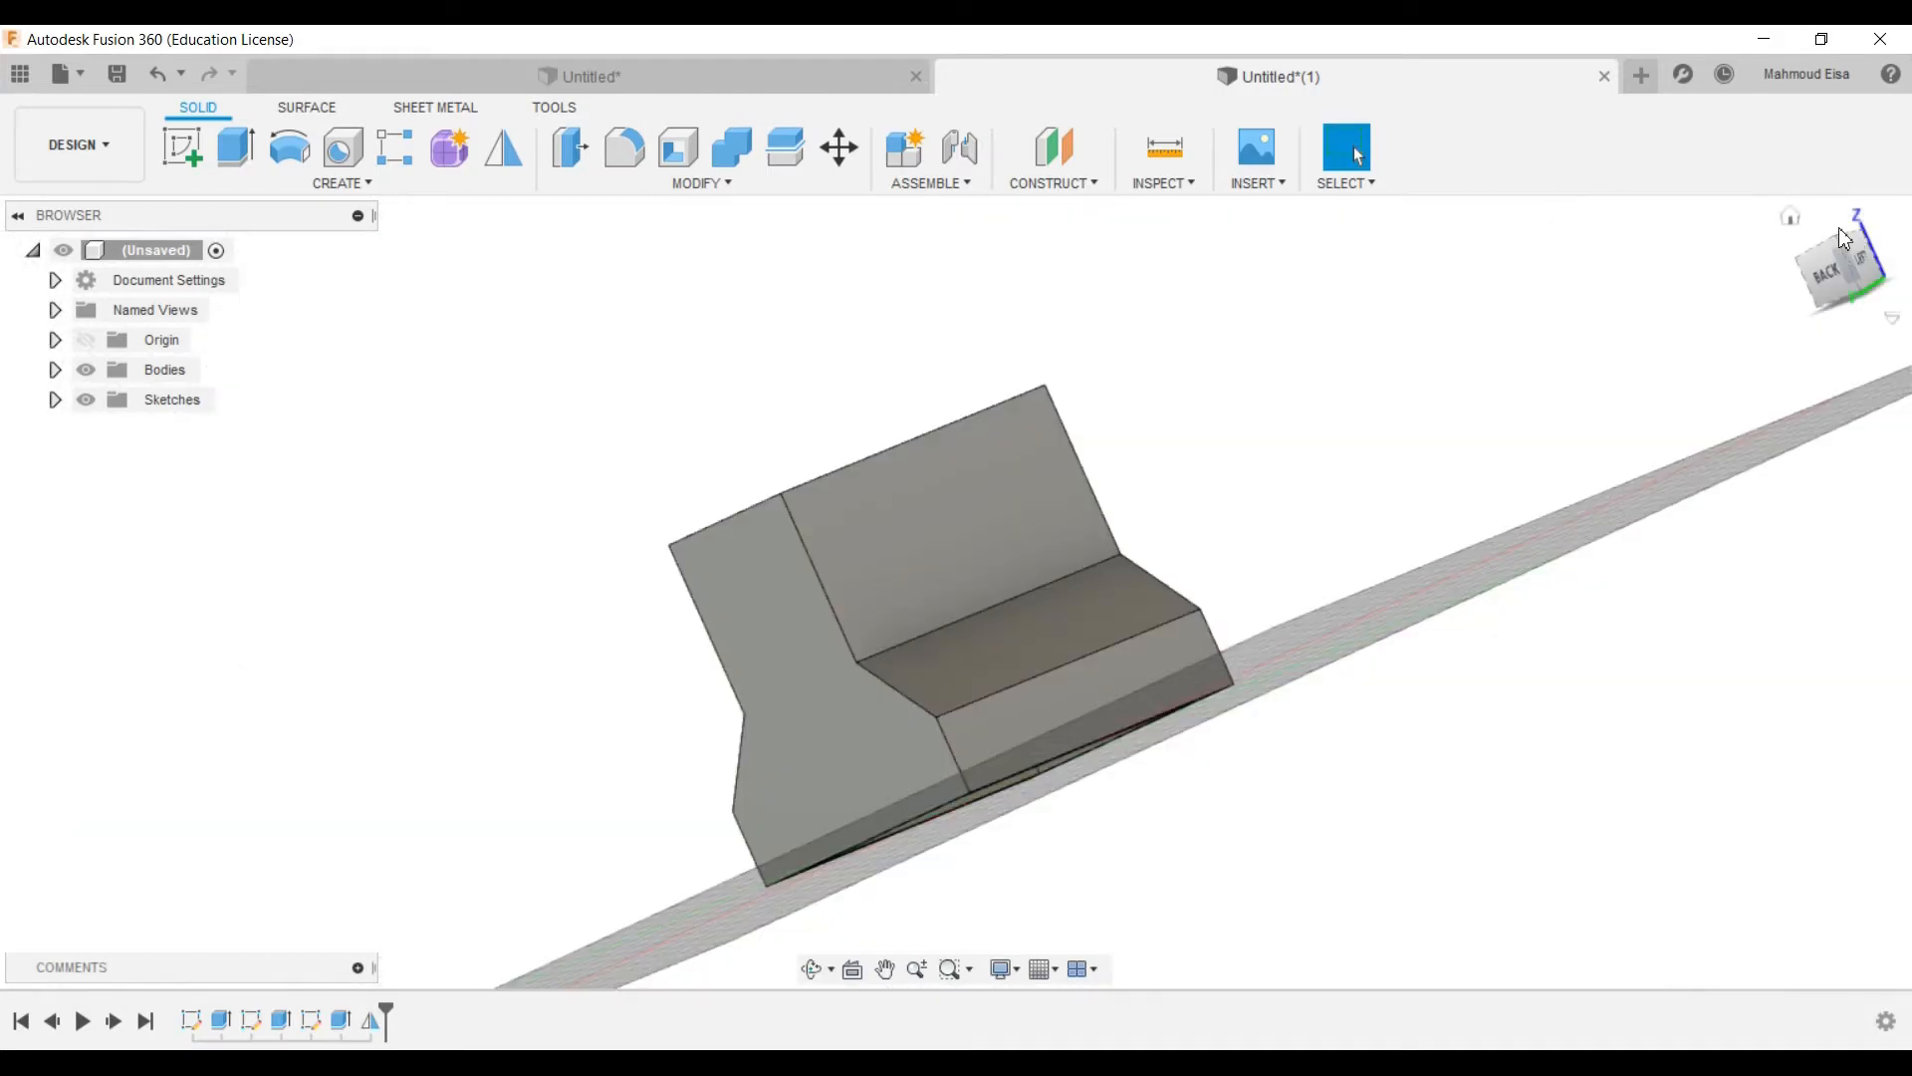
Step: Create a sketch on the block's closed front end face and finish it without drawing anything
click(1791, 221)
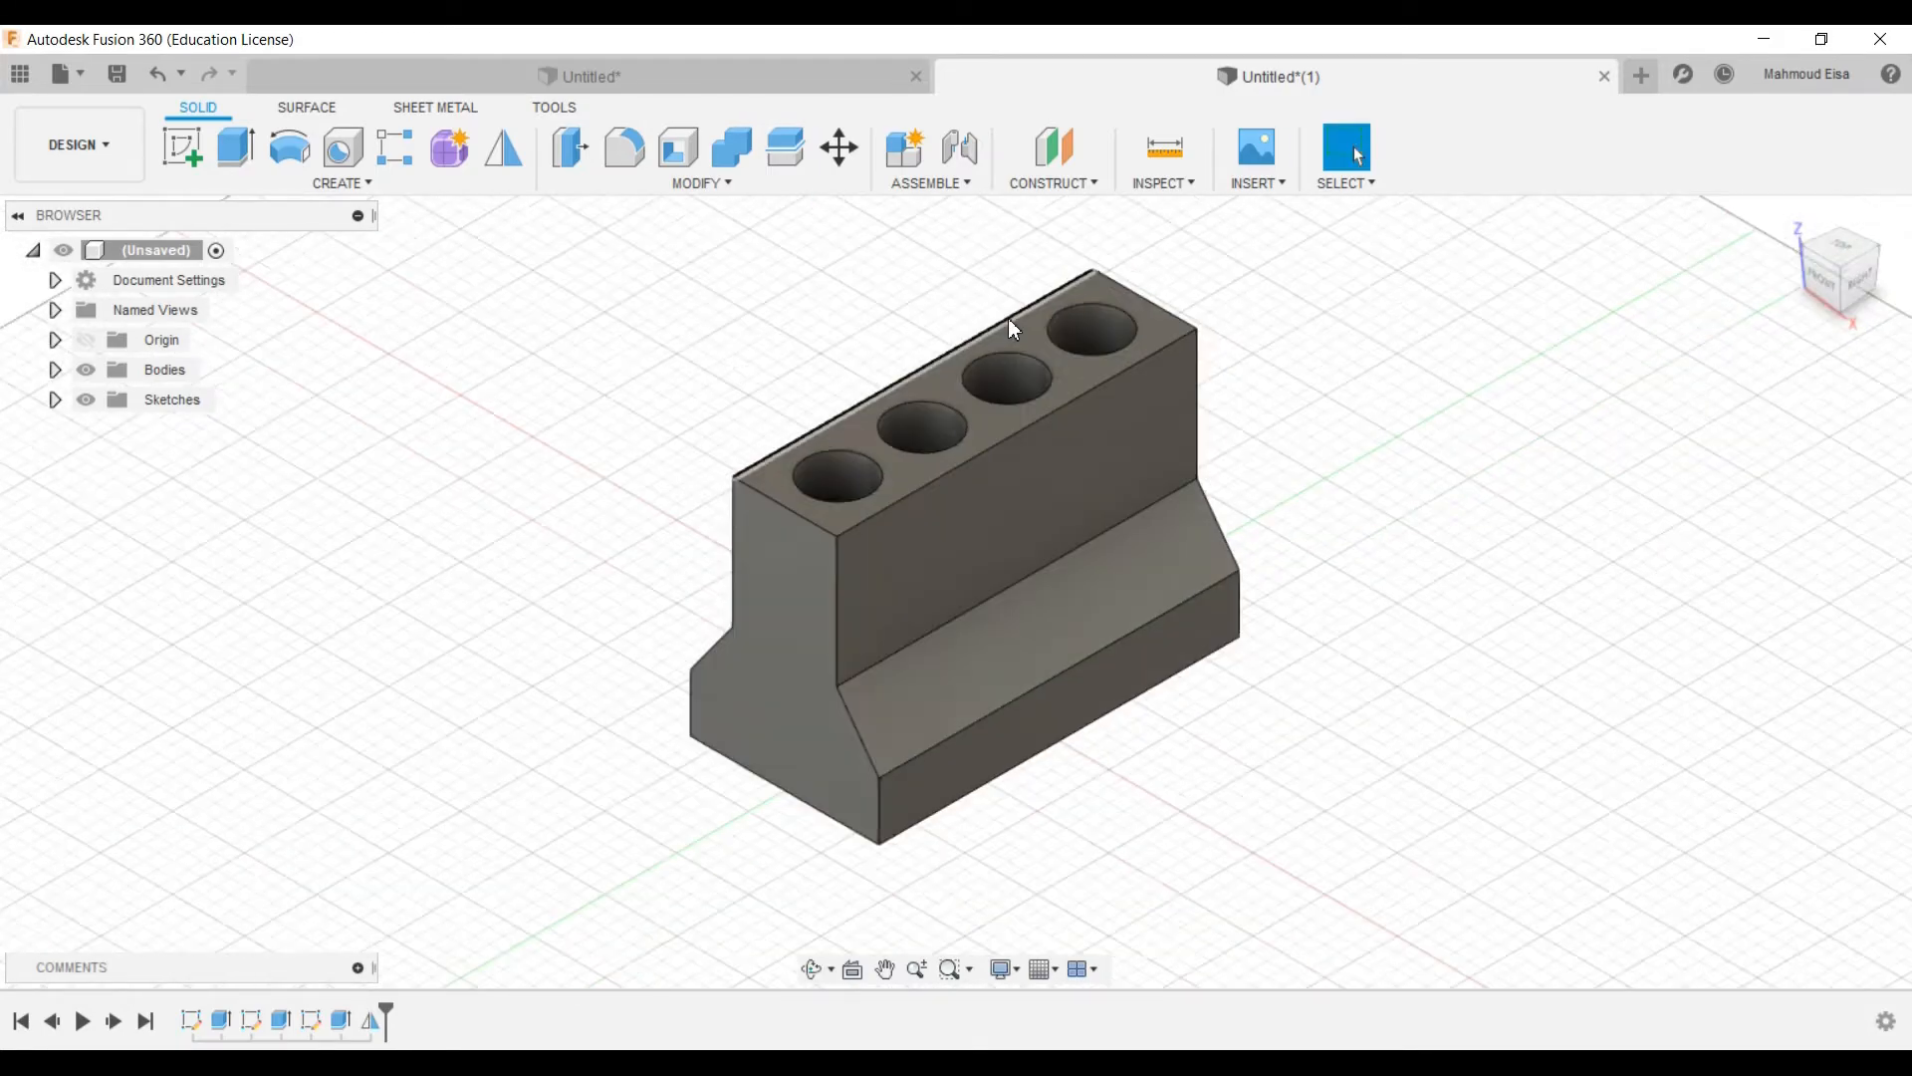
scroll(783, 583, up, 3)
right_click(783, 583)
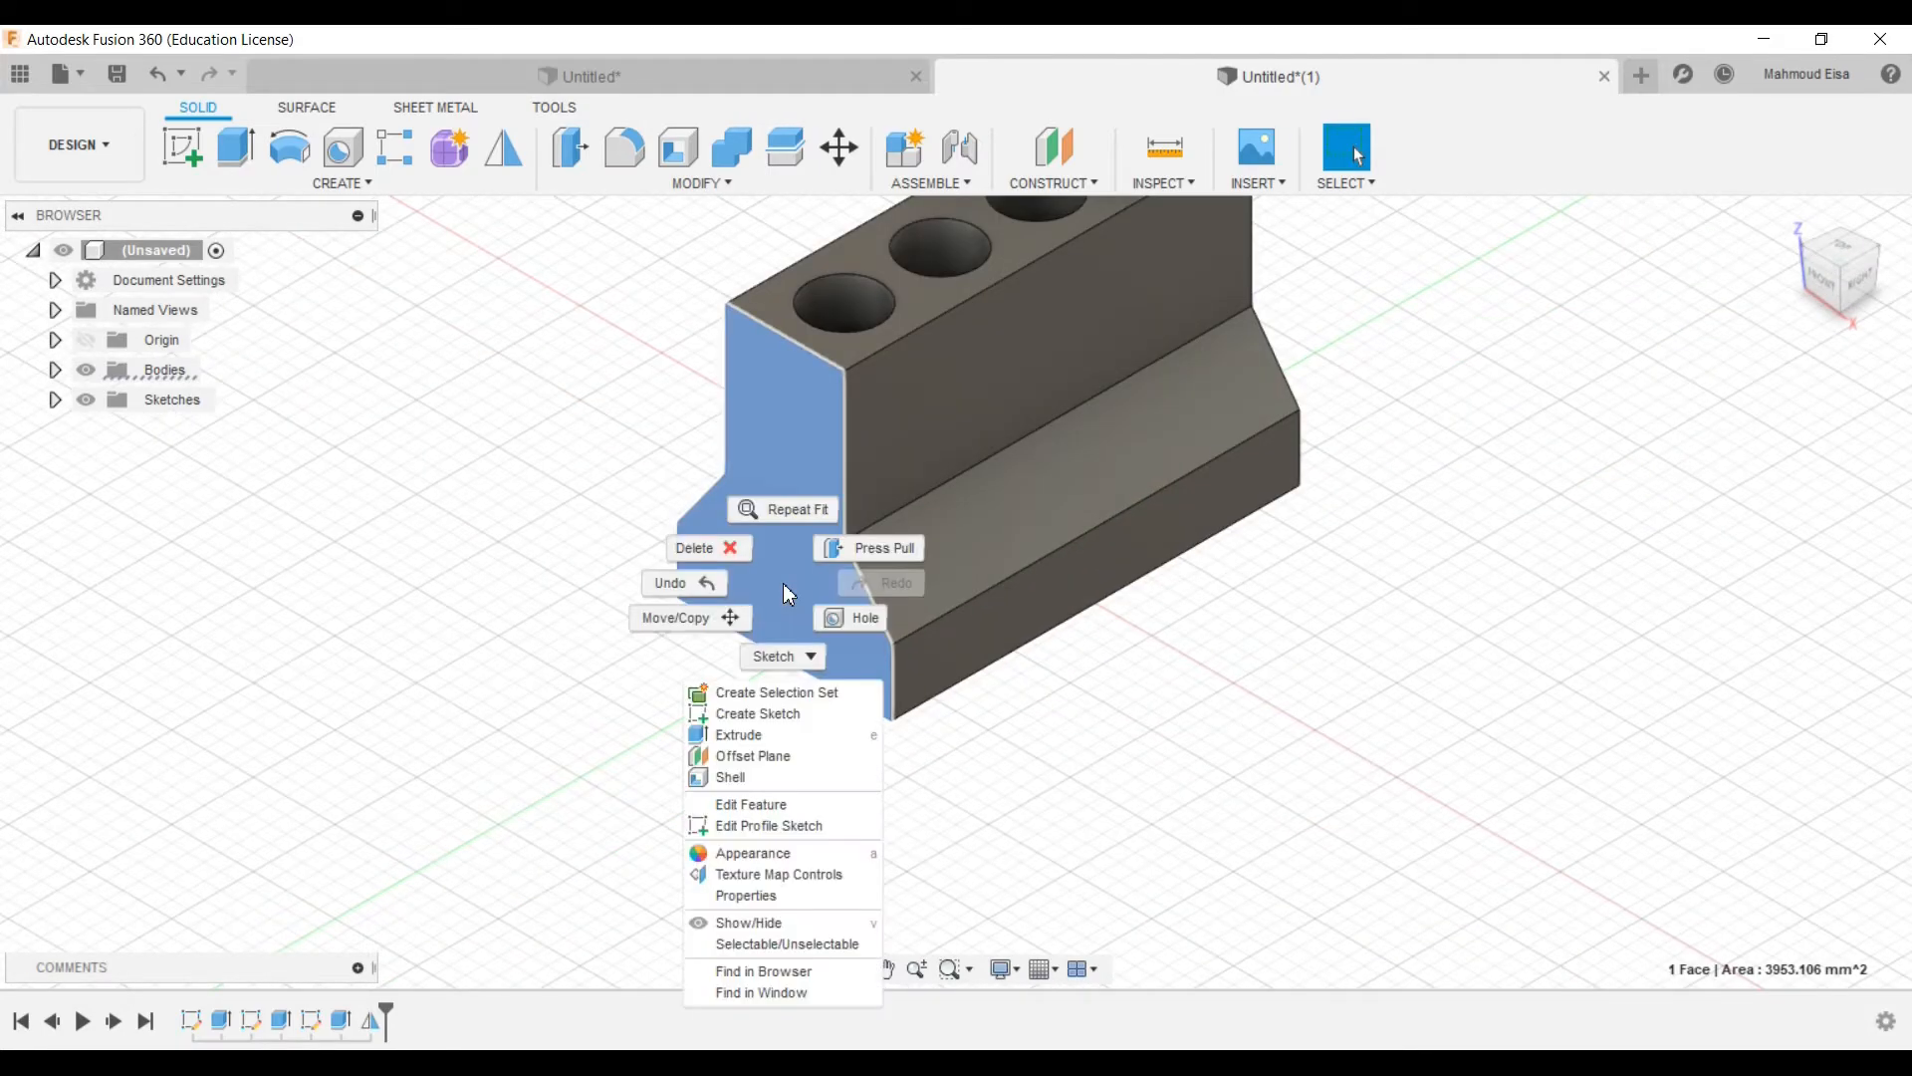
click(756, 713)
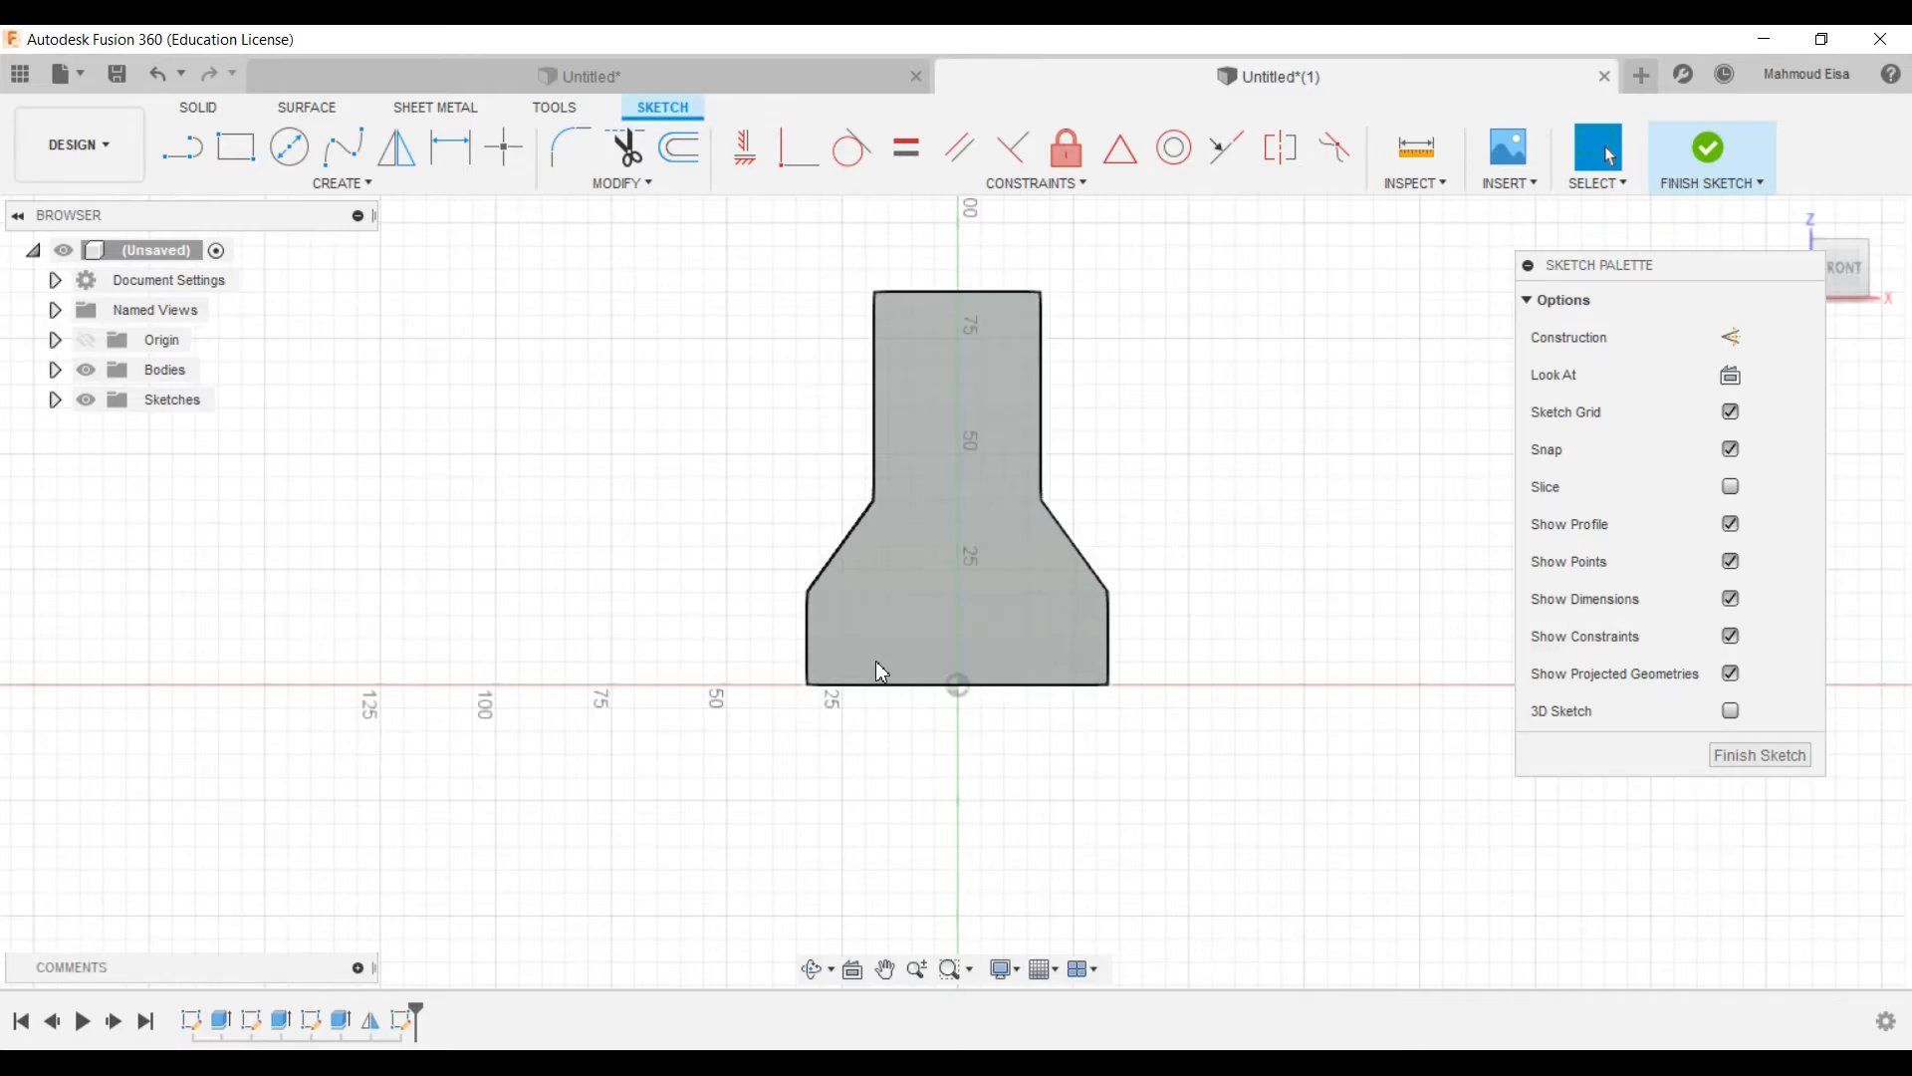
click(1709, 158)
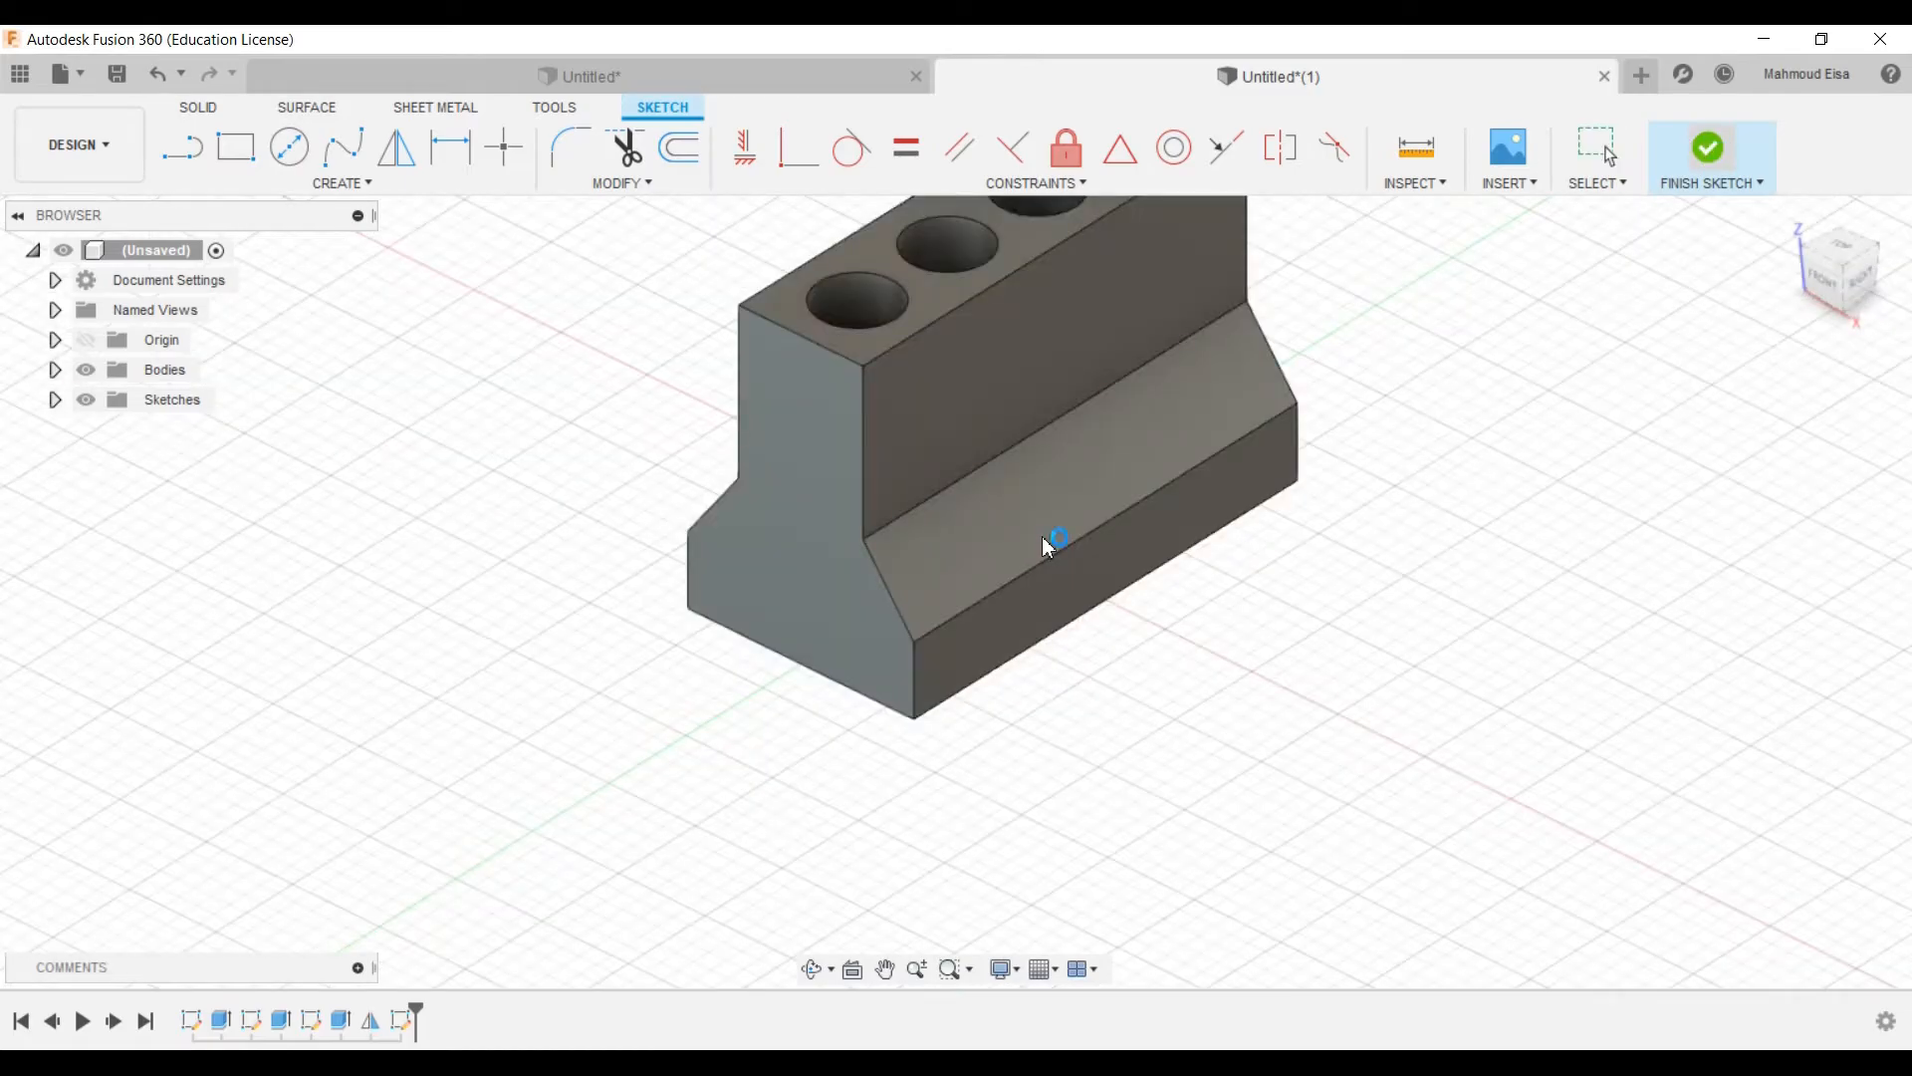
Step: Create an offset plane at -10 mm from the rim face on the block's underside
mouse_move(1067, 777)
shift+middle_down()
mouse_move(1042, 424)
mouse_move(999, 439)
mouse_move(1076, 482)
mouse_move(999, 508)
mouse_move(925, 469)
shift+middle_up()
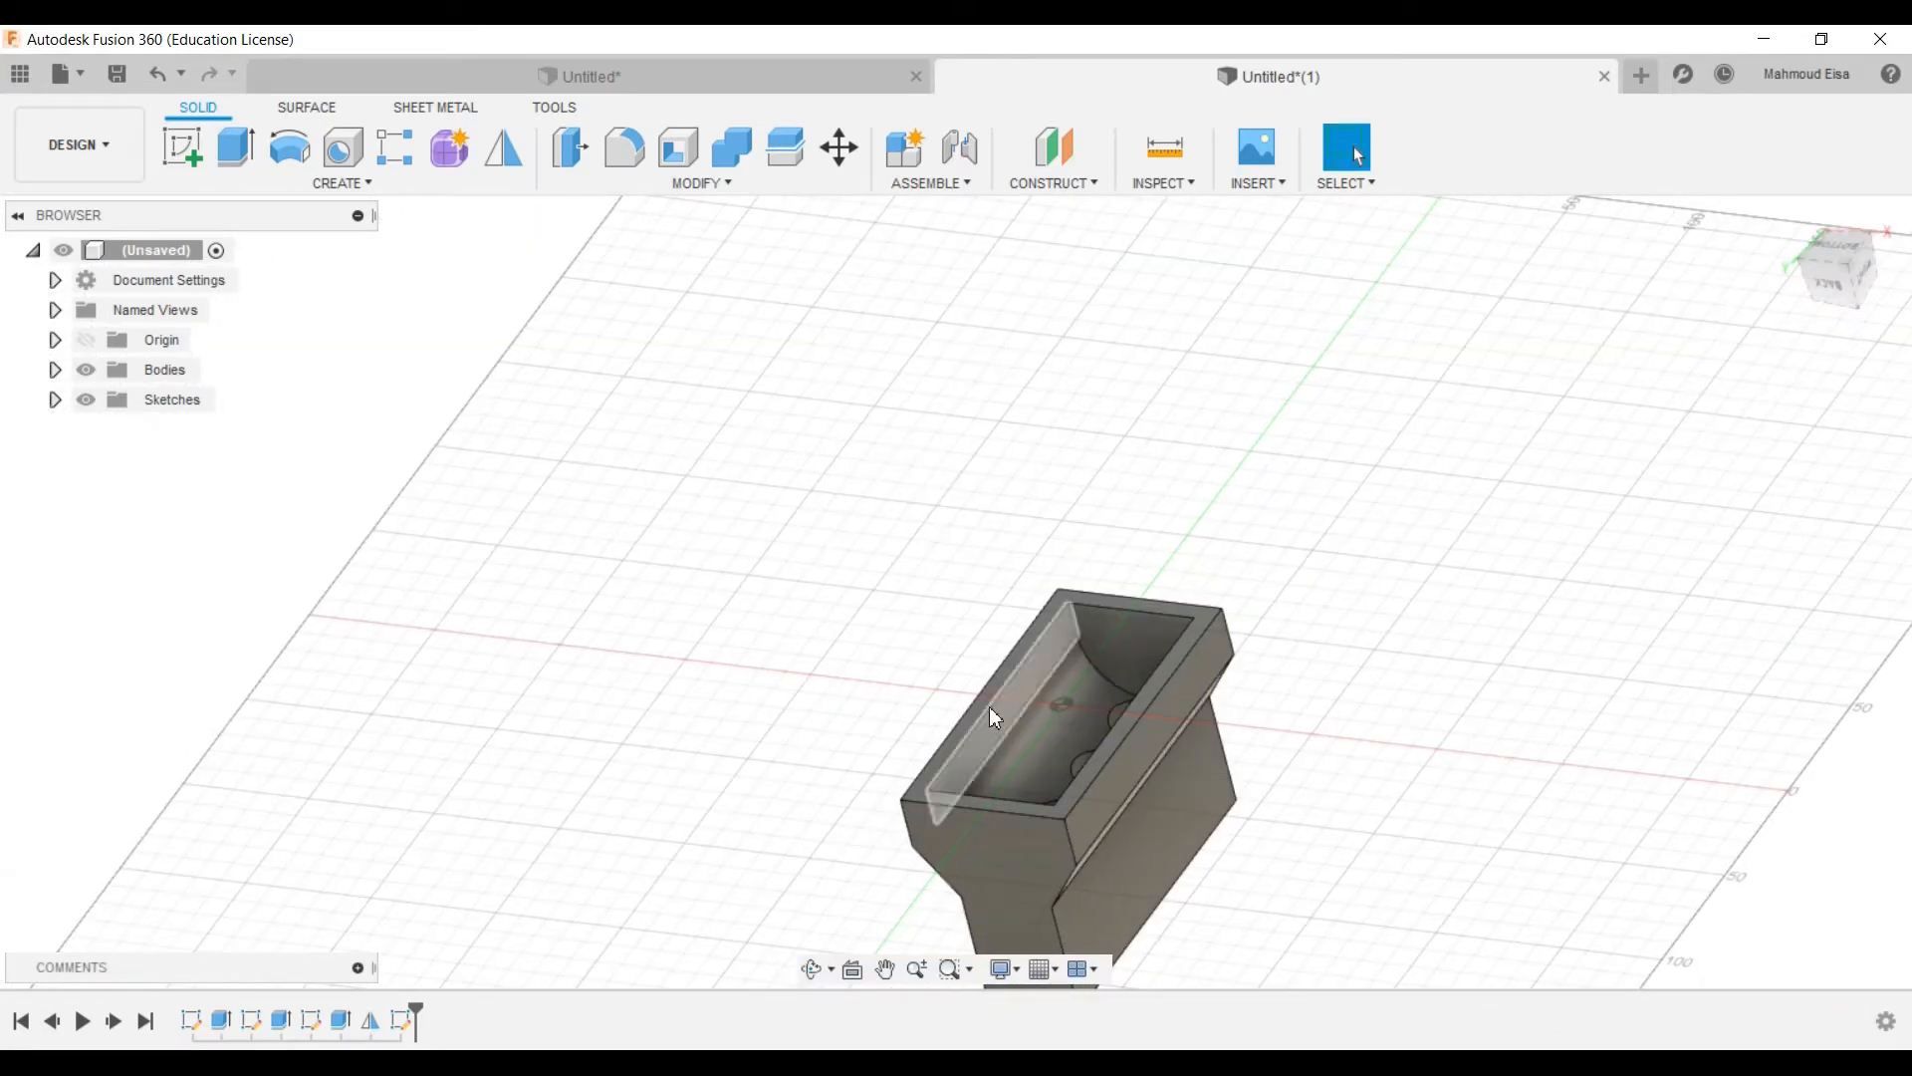
click(1053, 149)
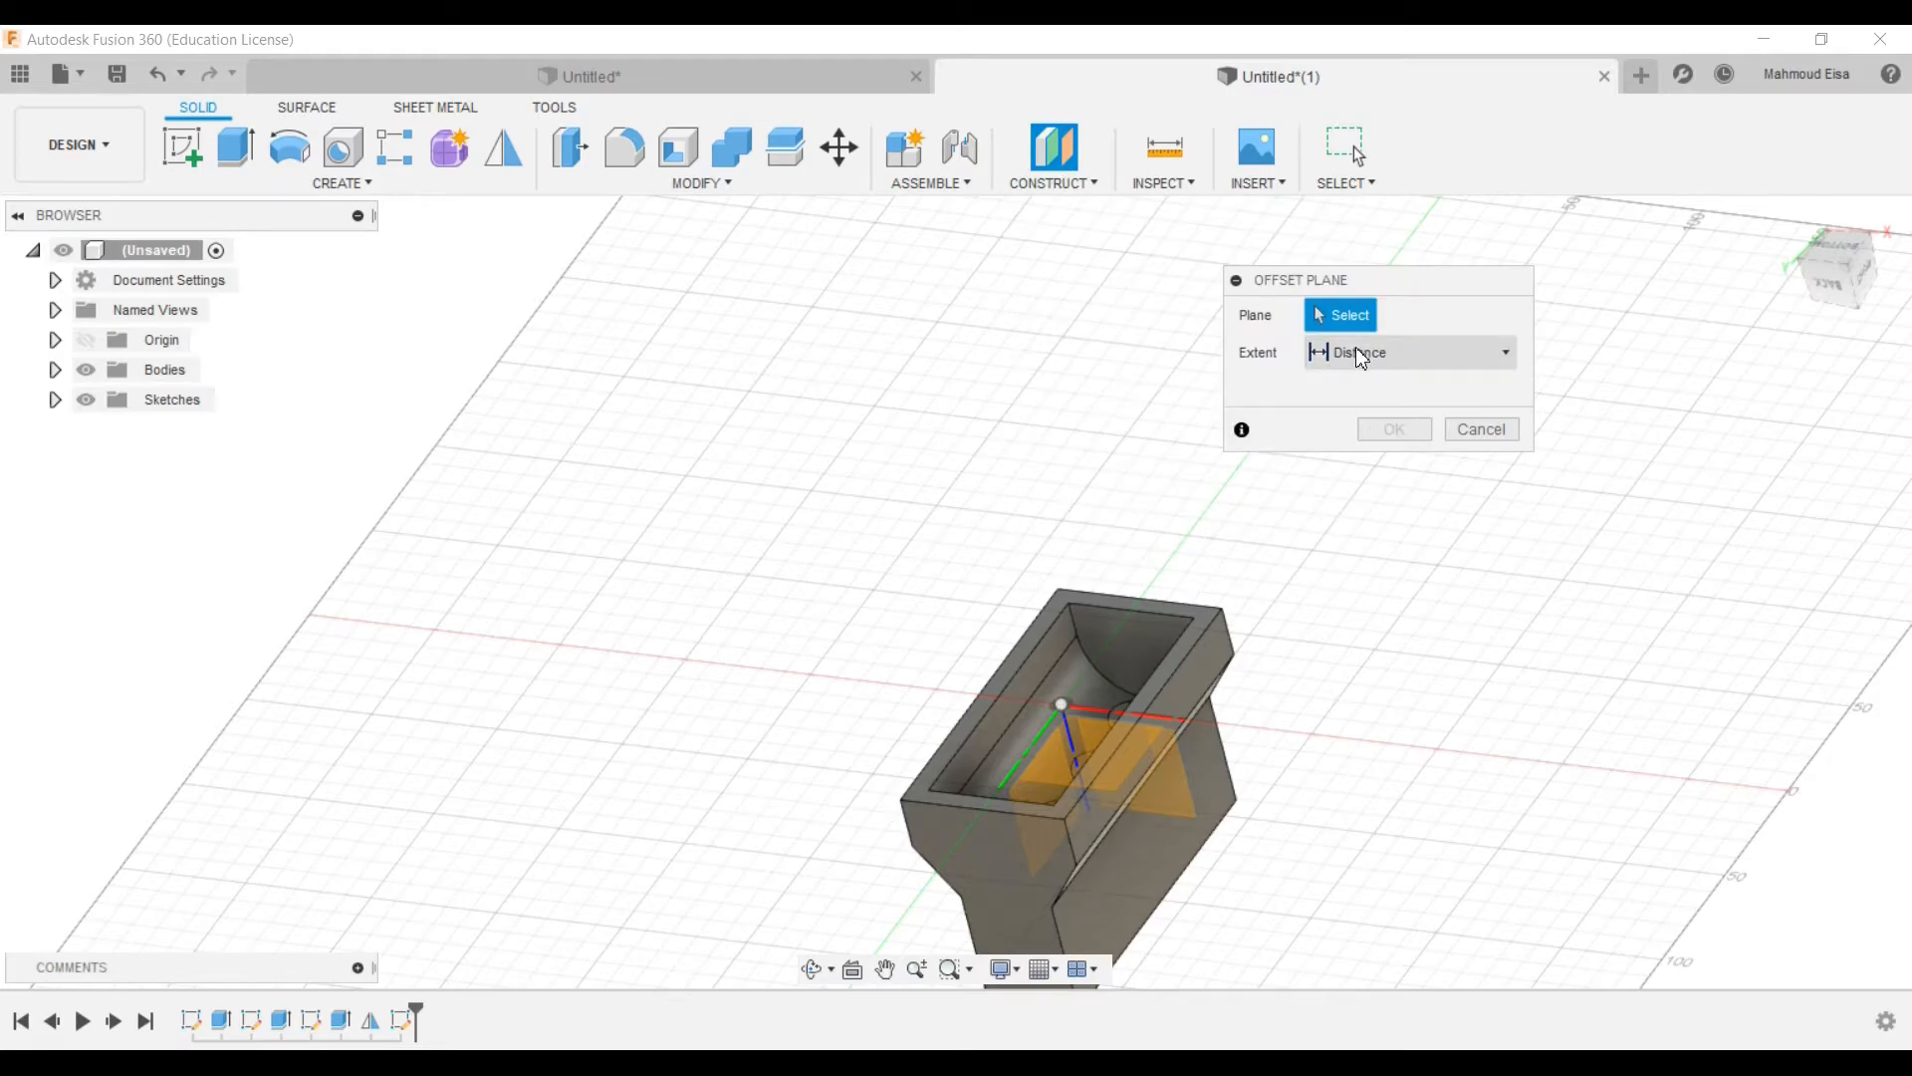
scroll(1052, 612, up, 3)
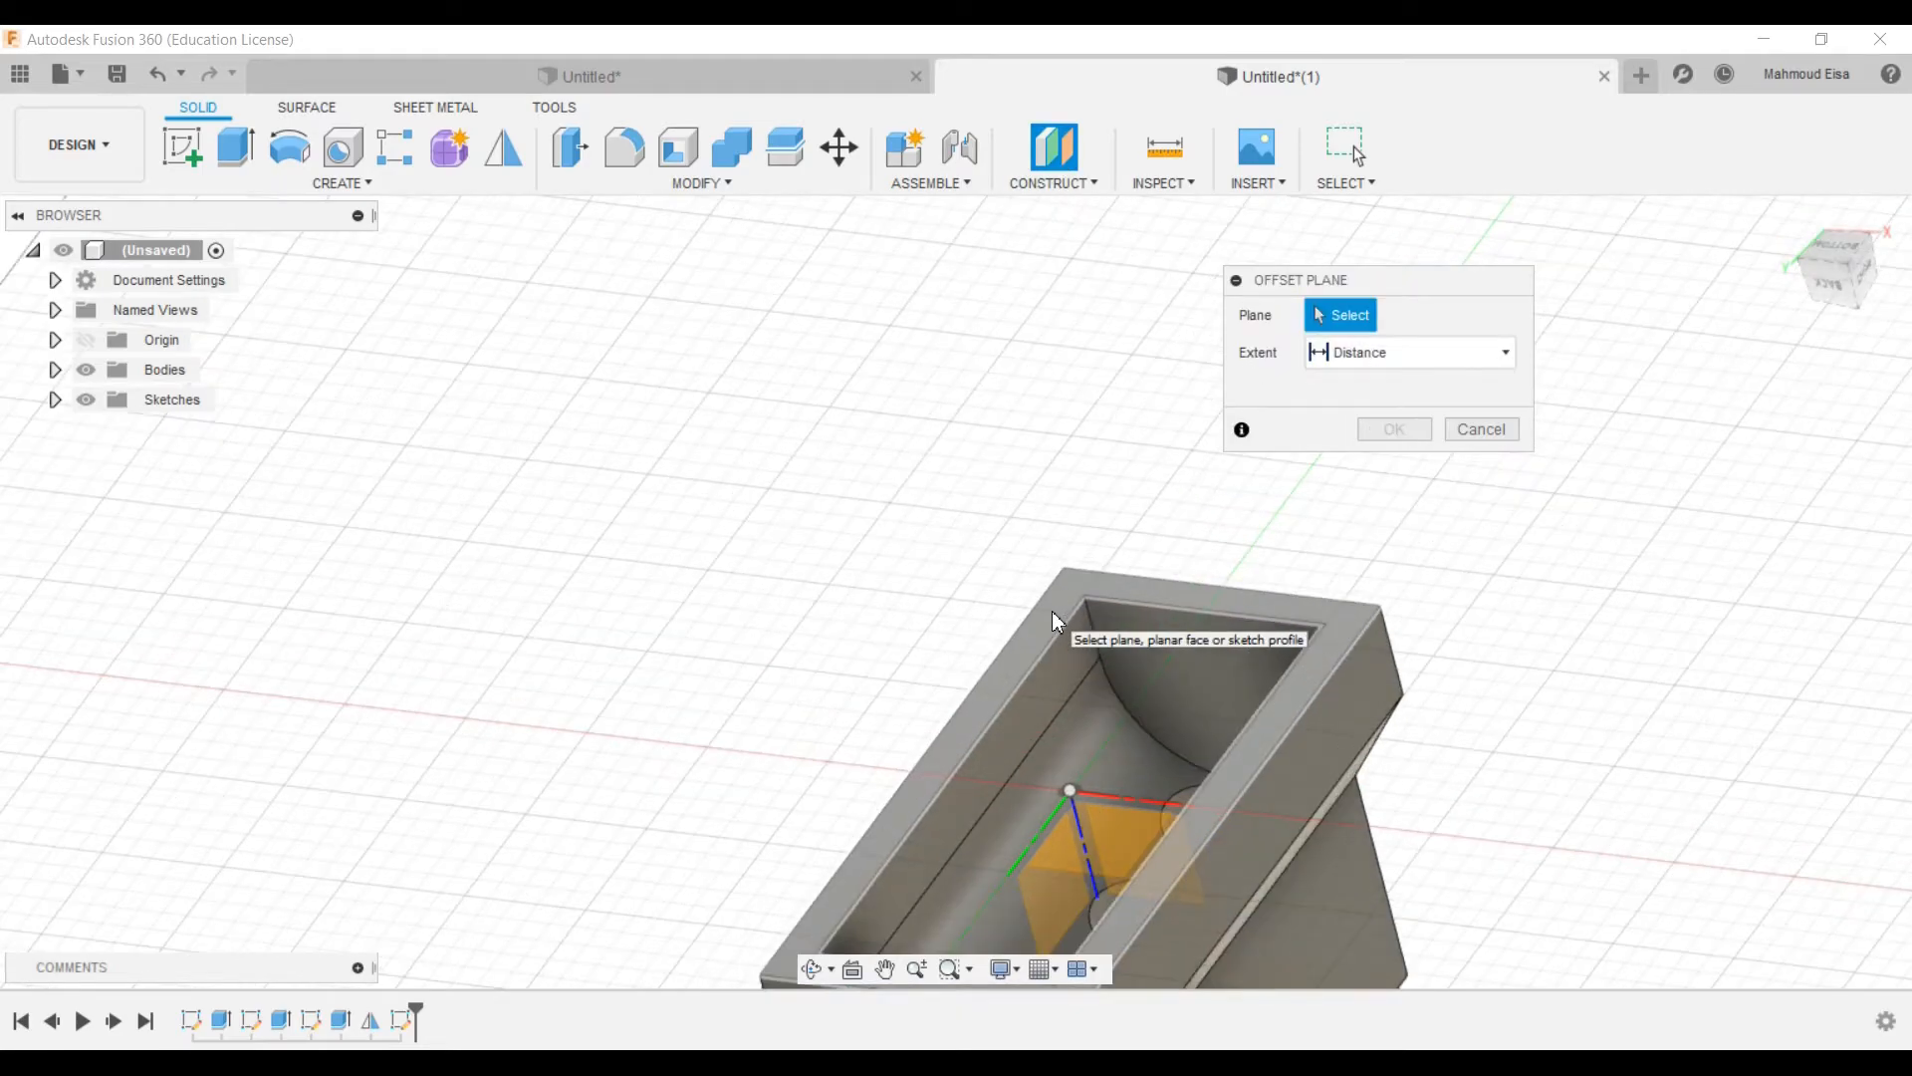
click(1054, 615)
shift+middle_drag(1054, 616, 803, 478)
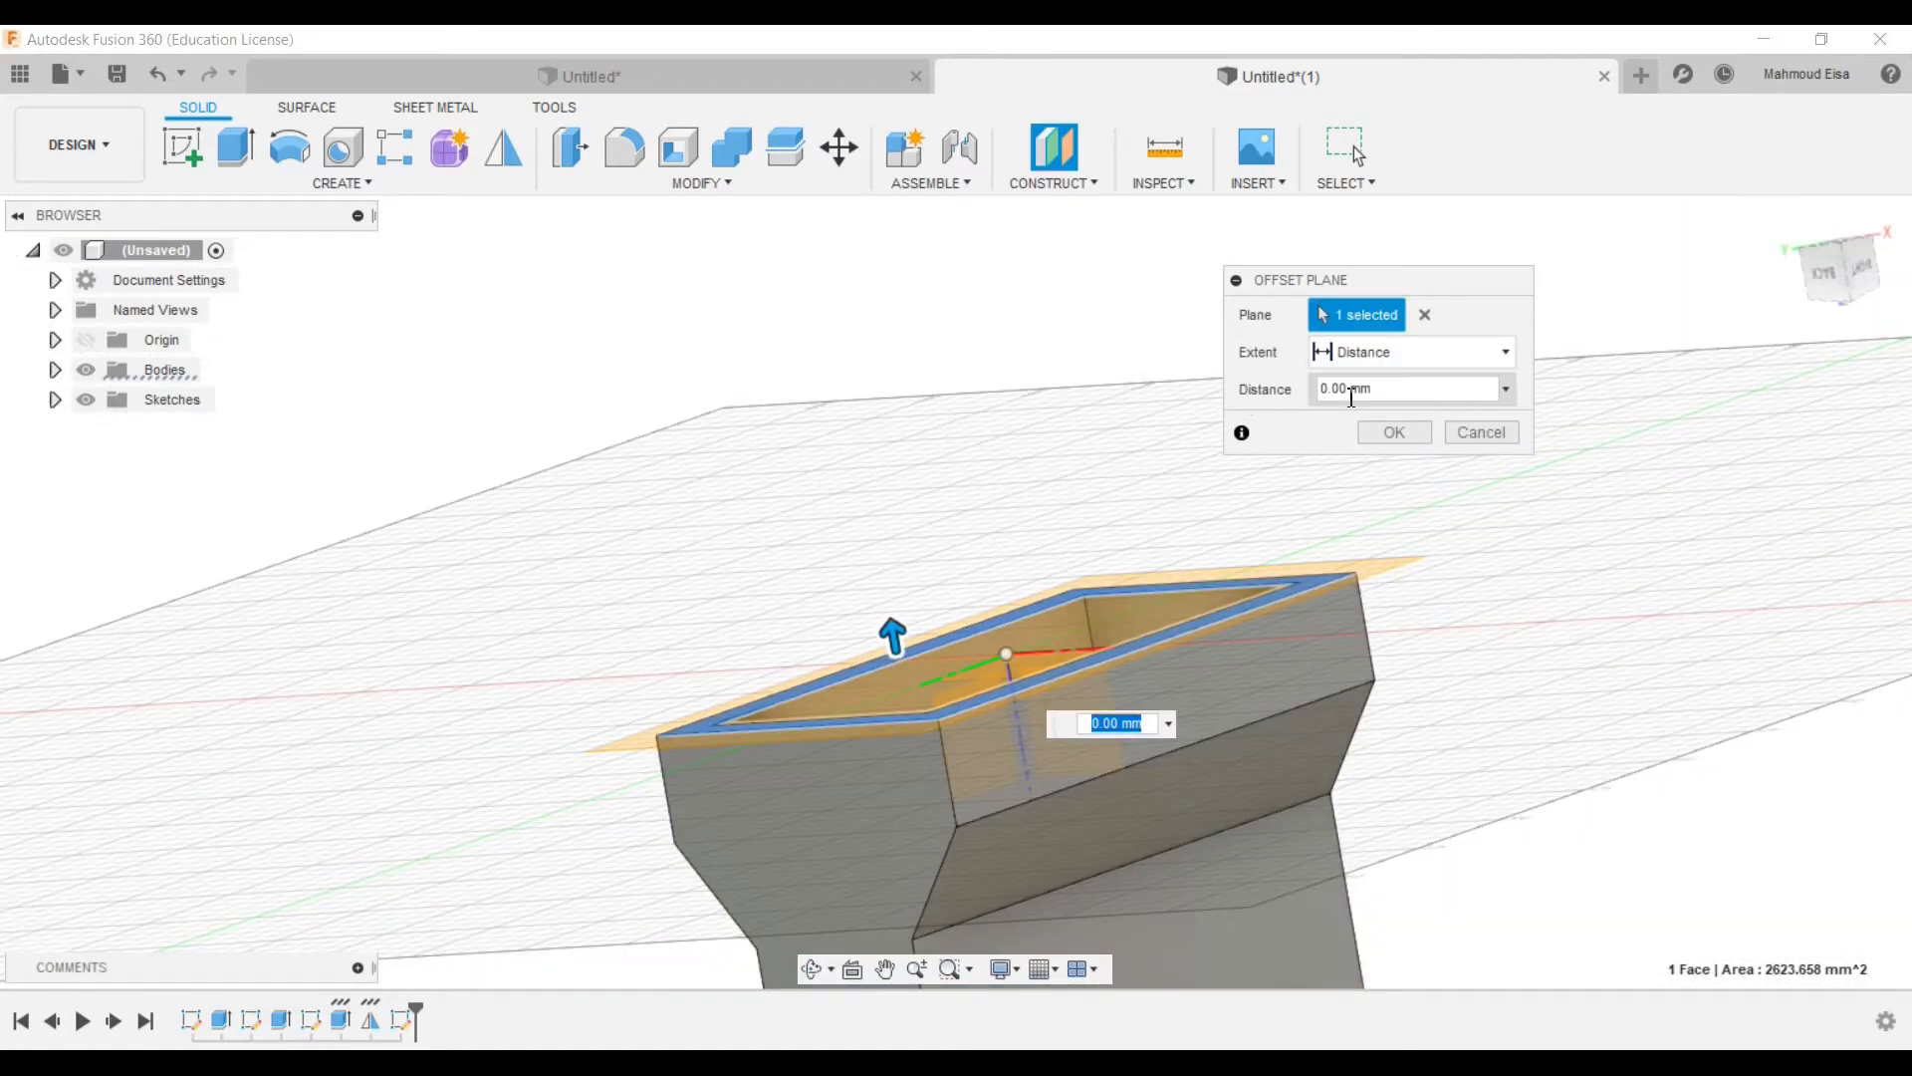
click(1506, 388)
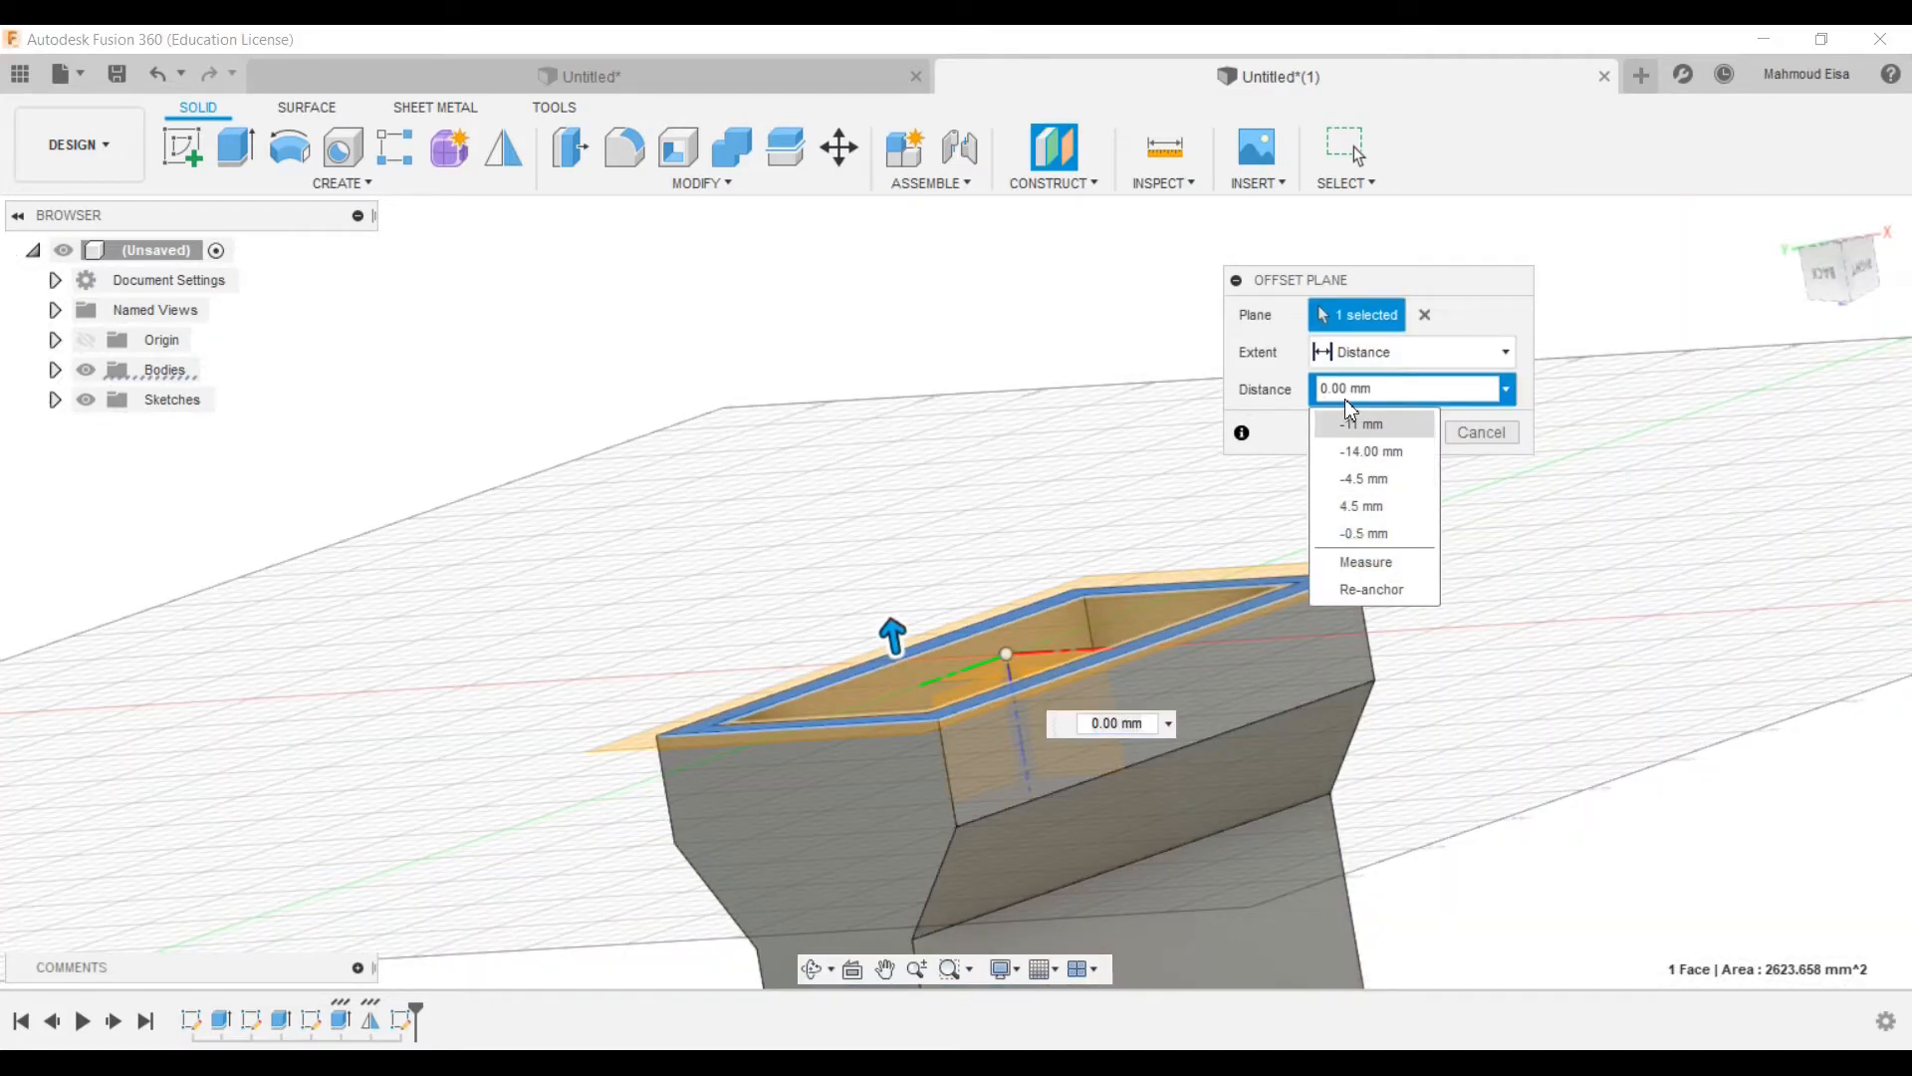
click(1384, 374)
click(1395, 389)
drag(1421, 386, 1303, 368)
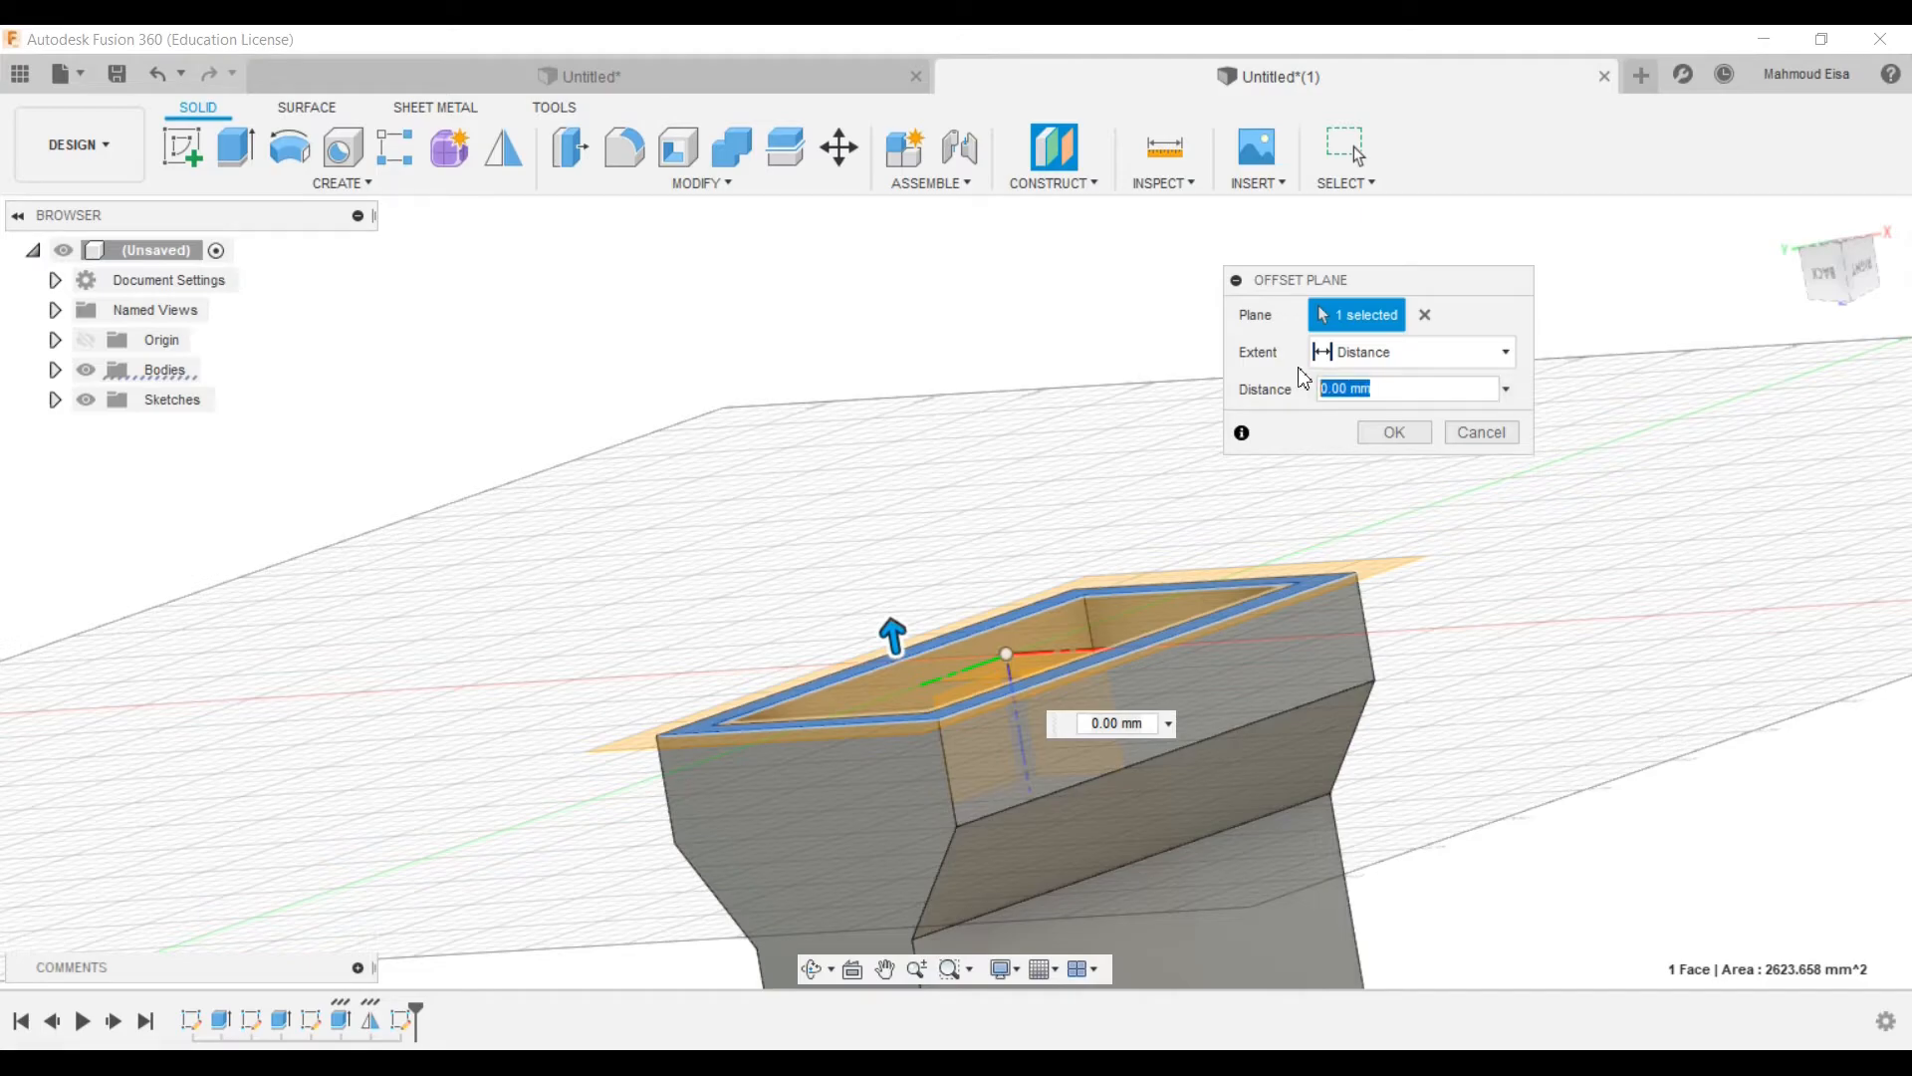
text(-1)
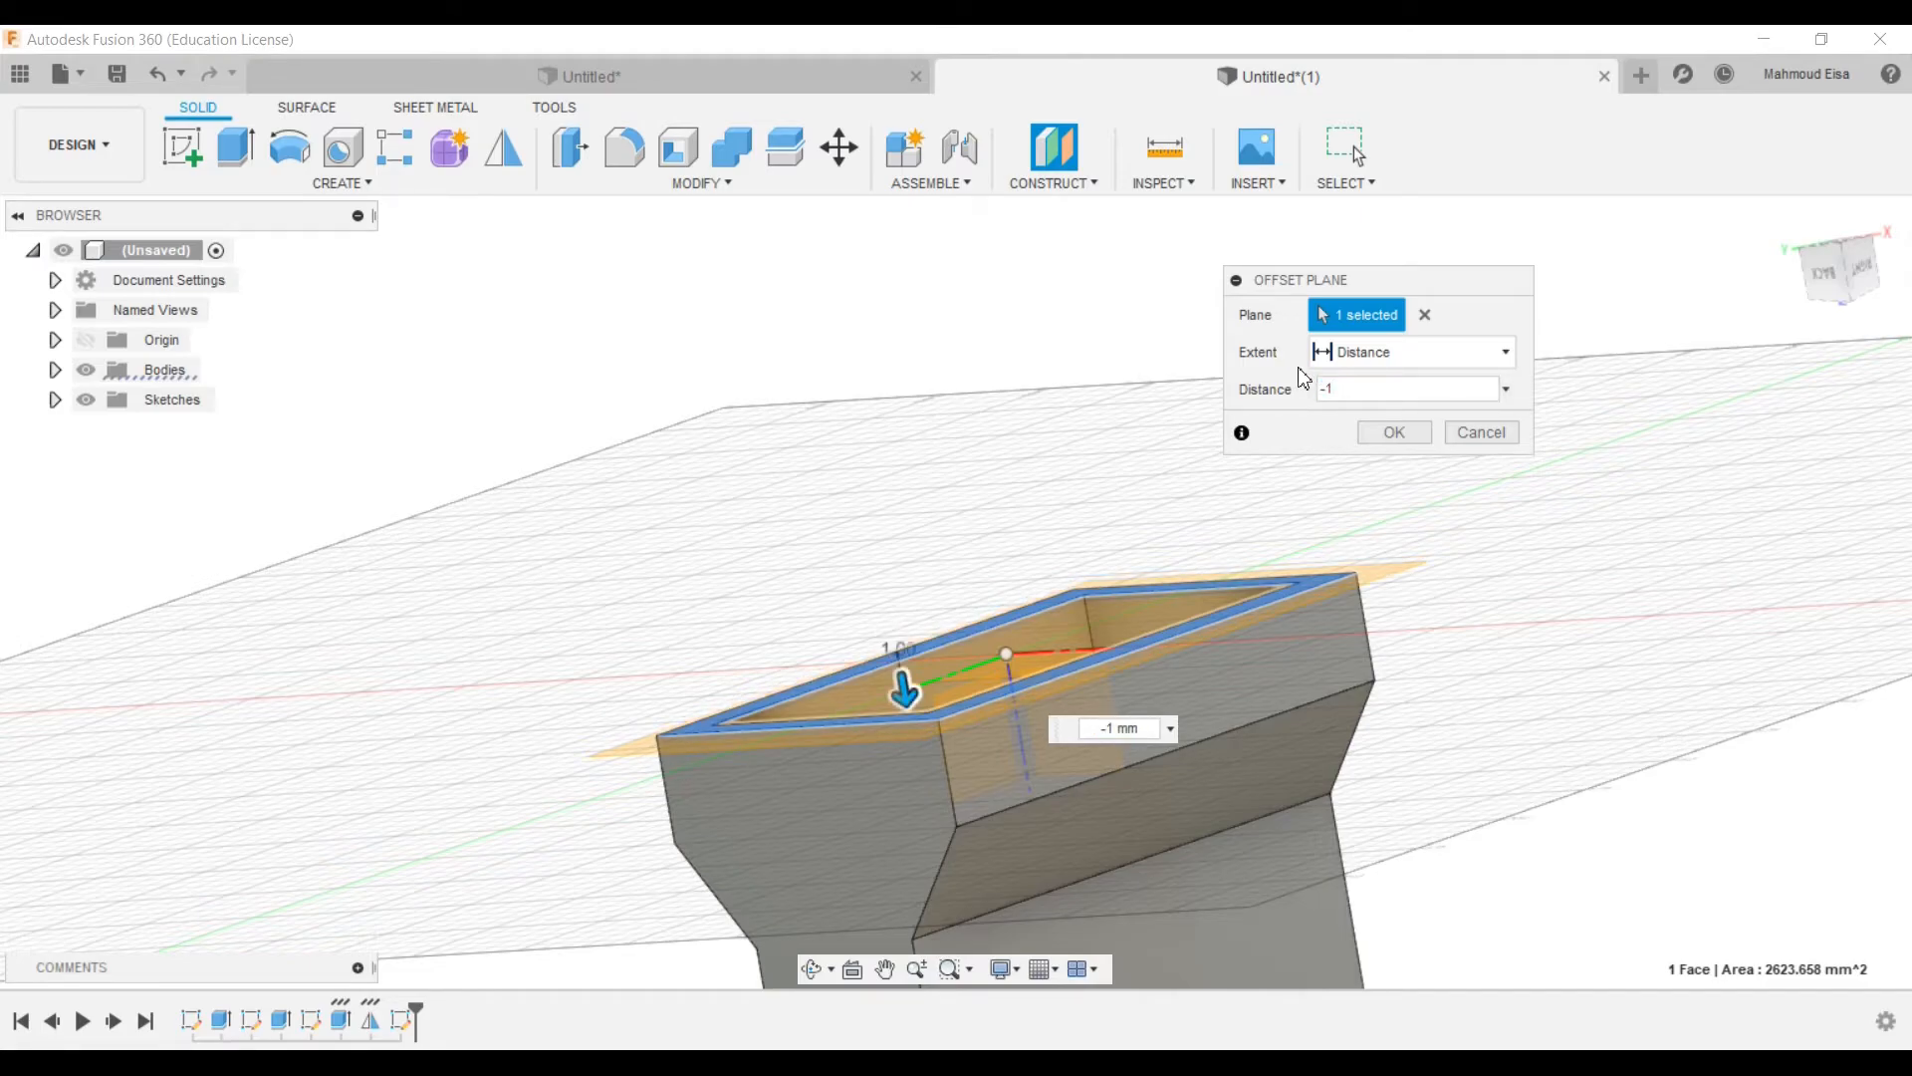
text(0)
key(Return)
Step: Create a sketch on the offset plane inside the block's underside
shift+middle_drag(1073, 486, 1144, 500)
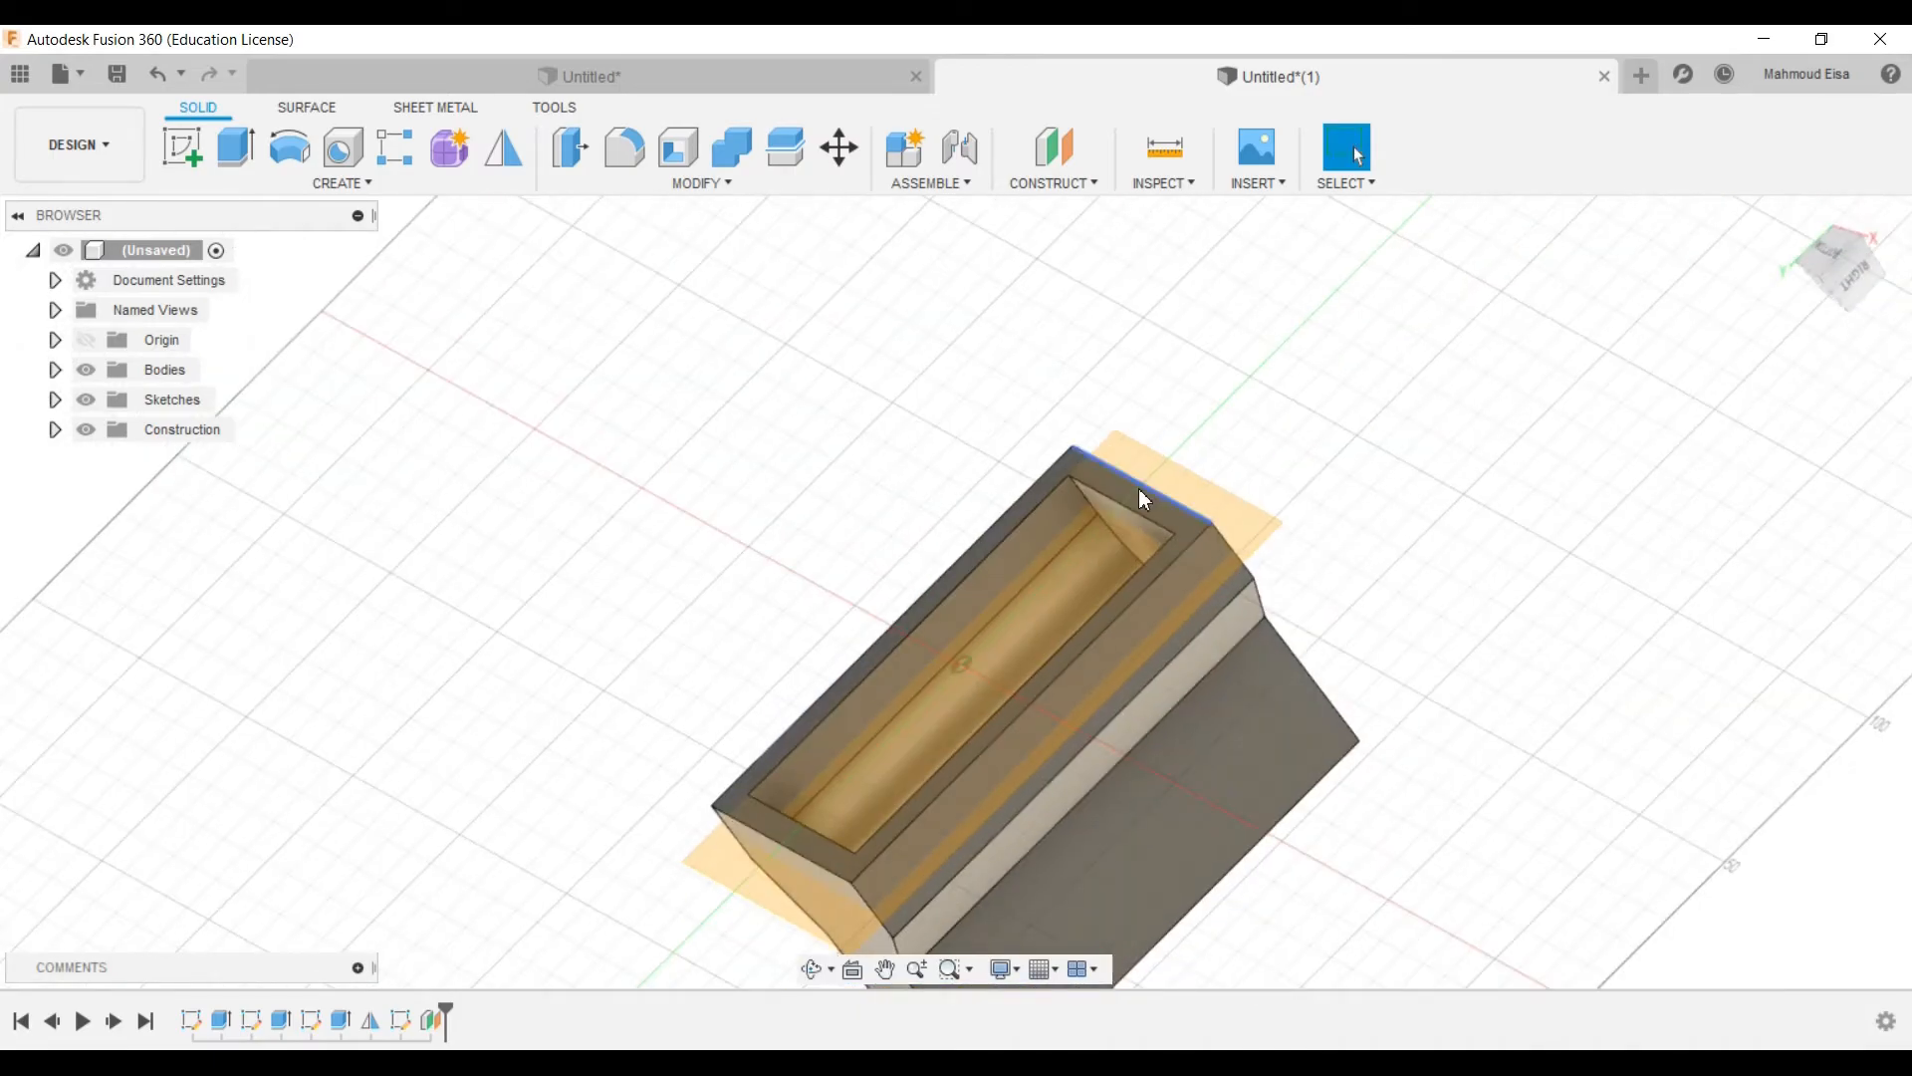
click(1204, 500)
right_click(1204, 500)
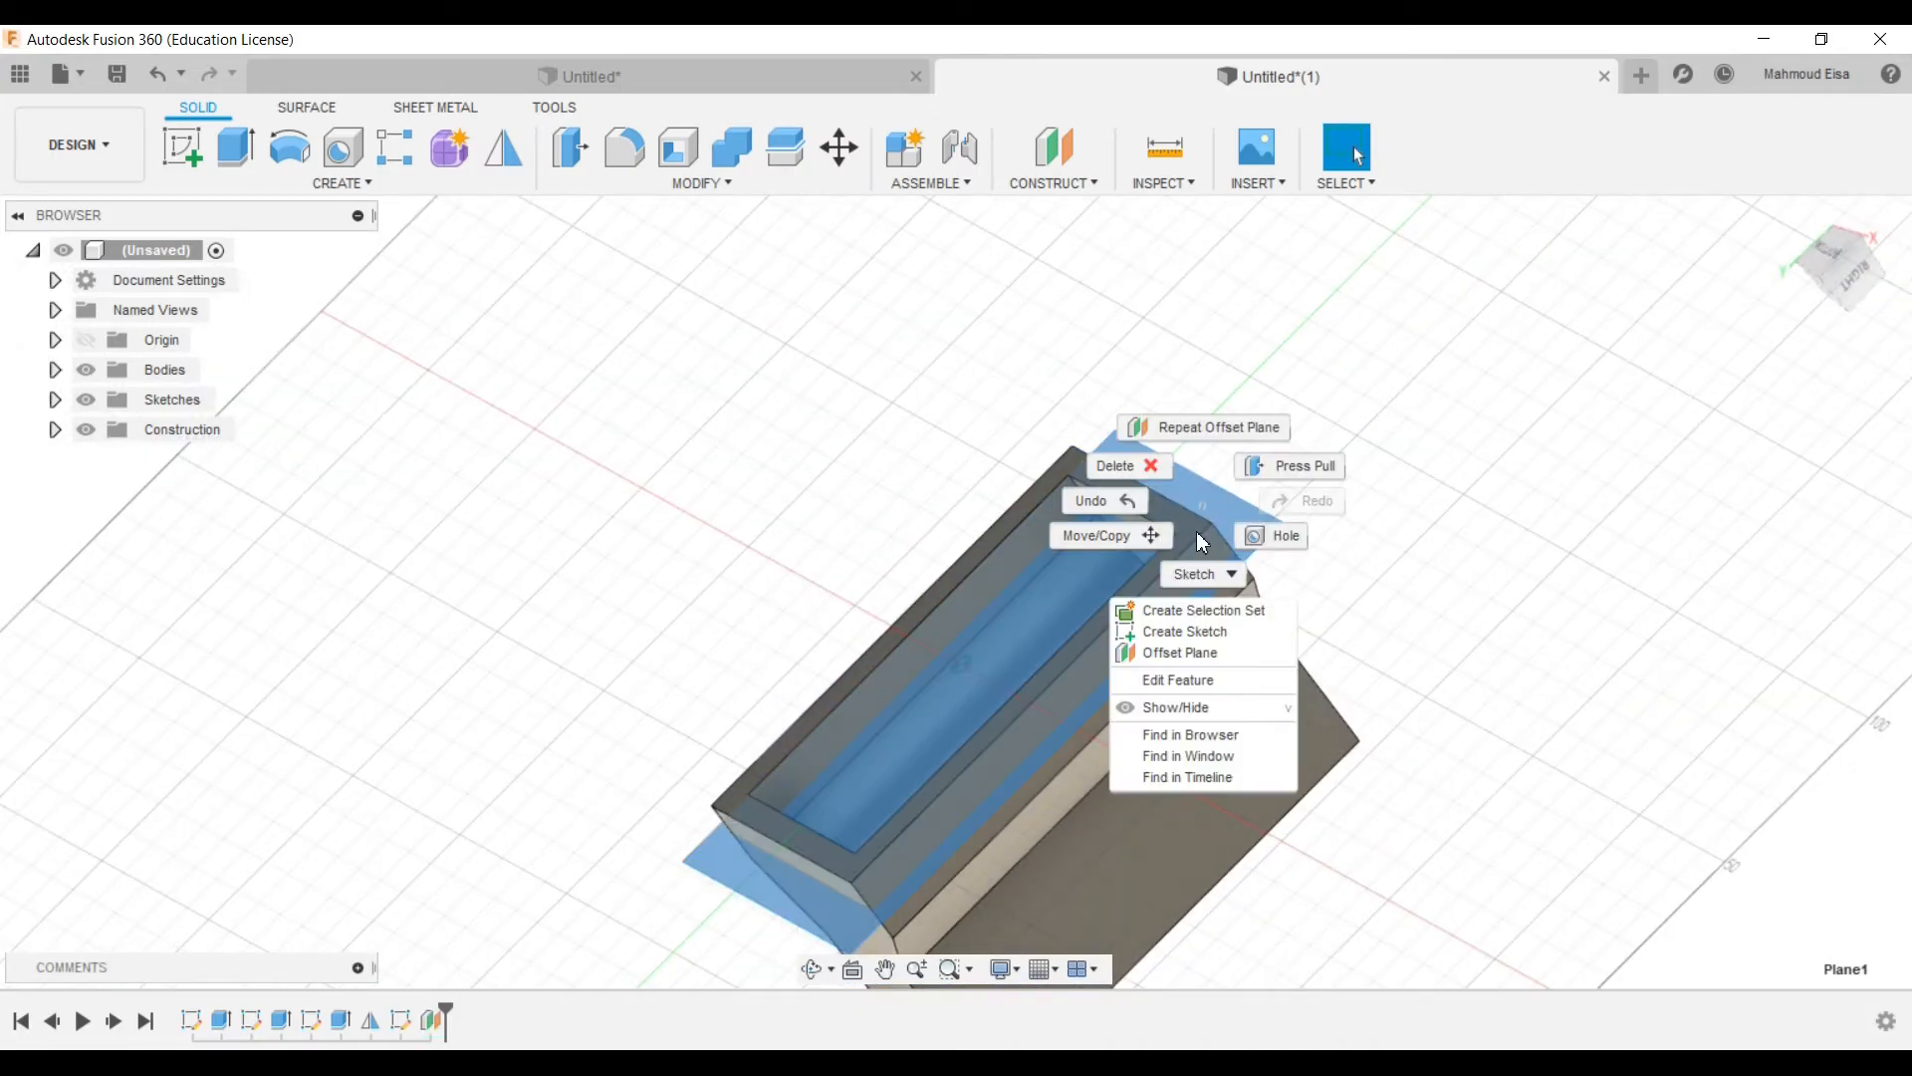
click(1204, 633)
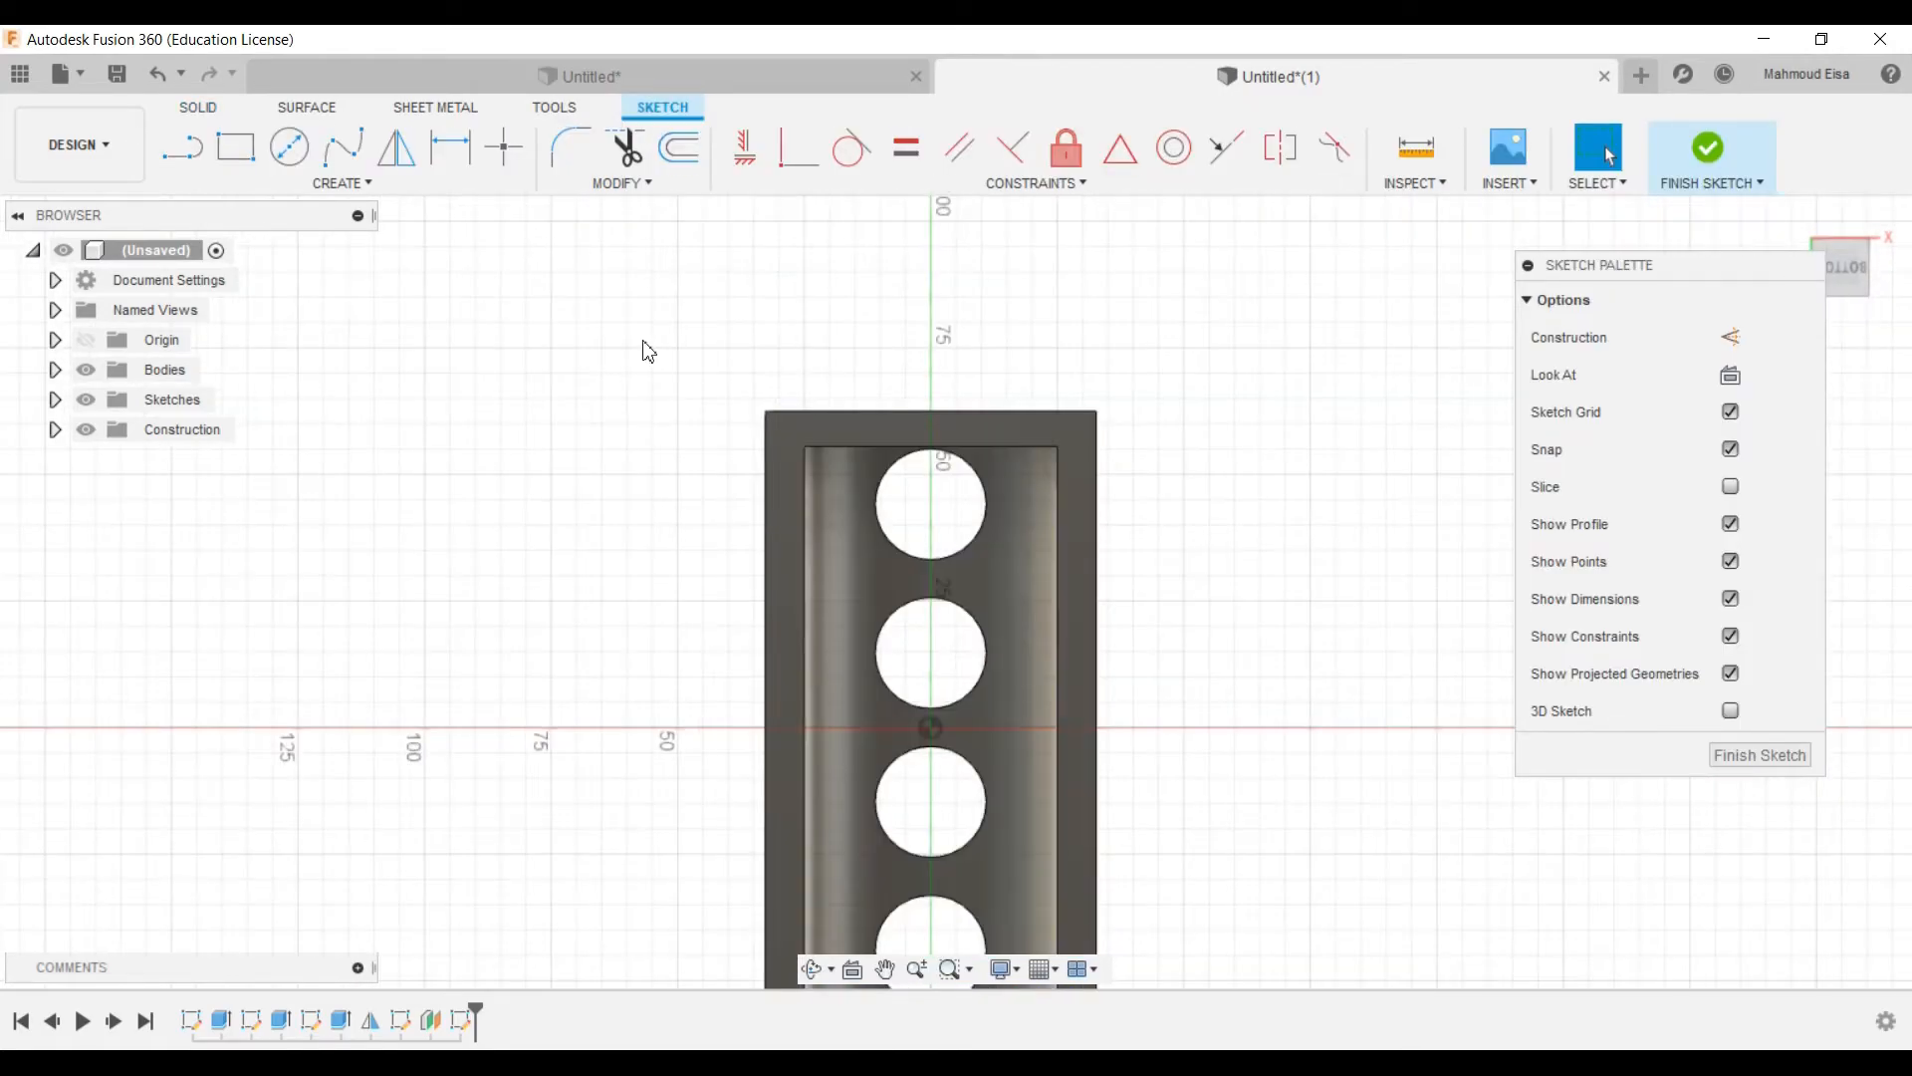
Step: Draw a center rectangle about 12 mm high between the first two holes, centred on the channel's long axis and nearly spanning its width
click(379, 185)
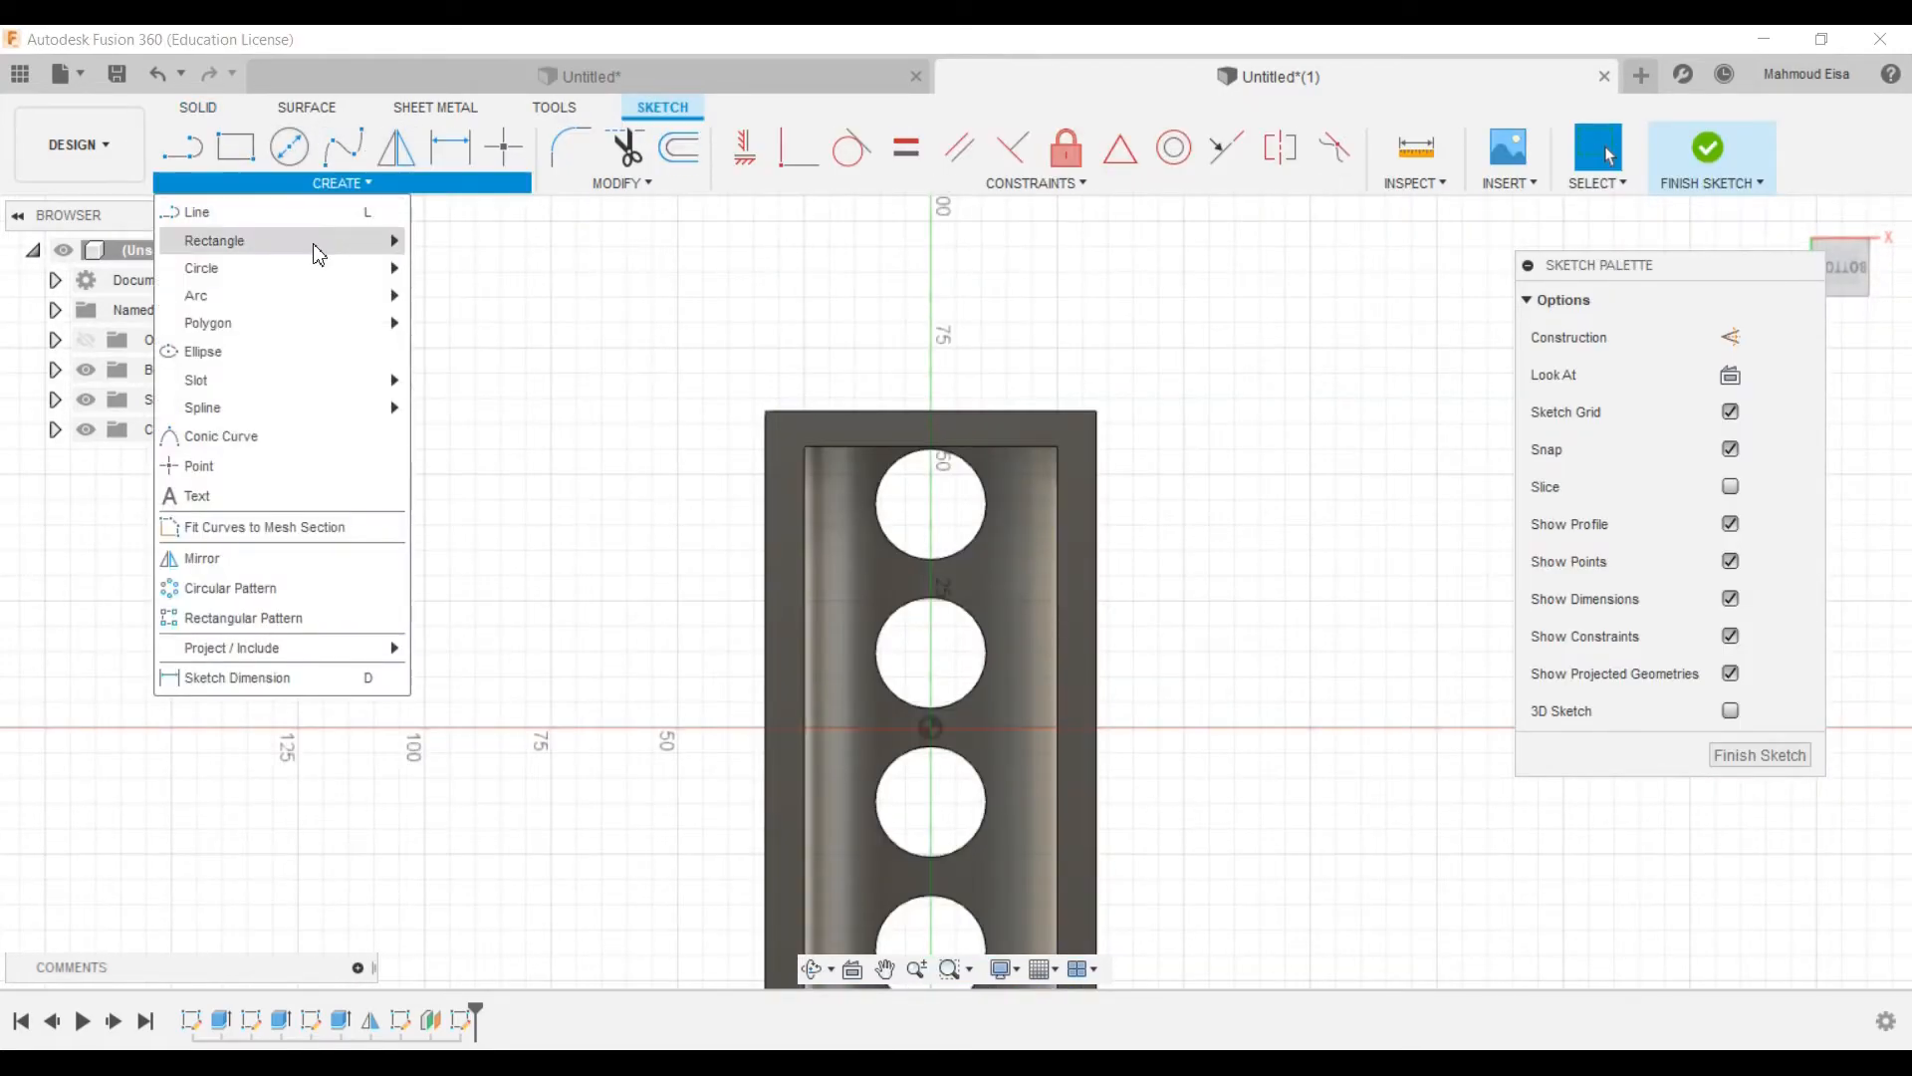
click(438, 299)
scroll(876, 593, up, 2)
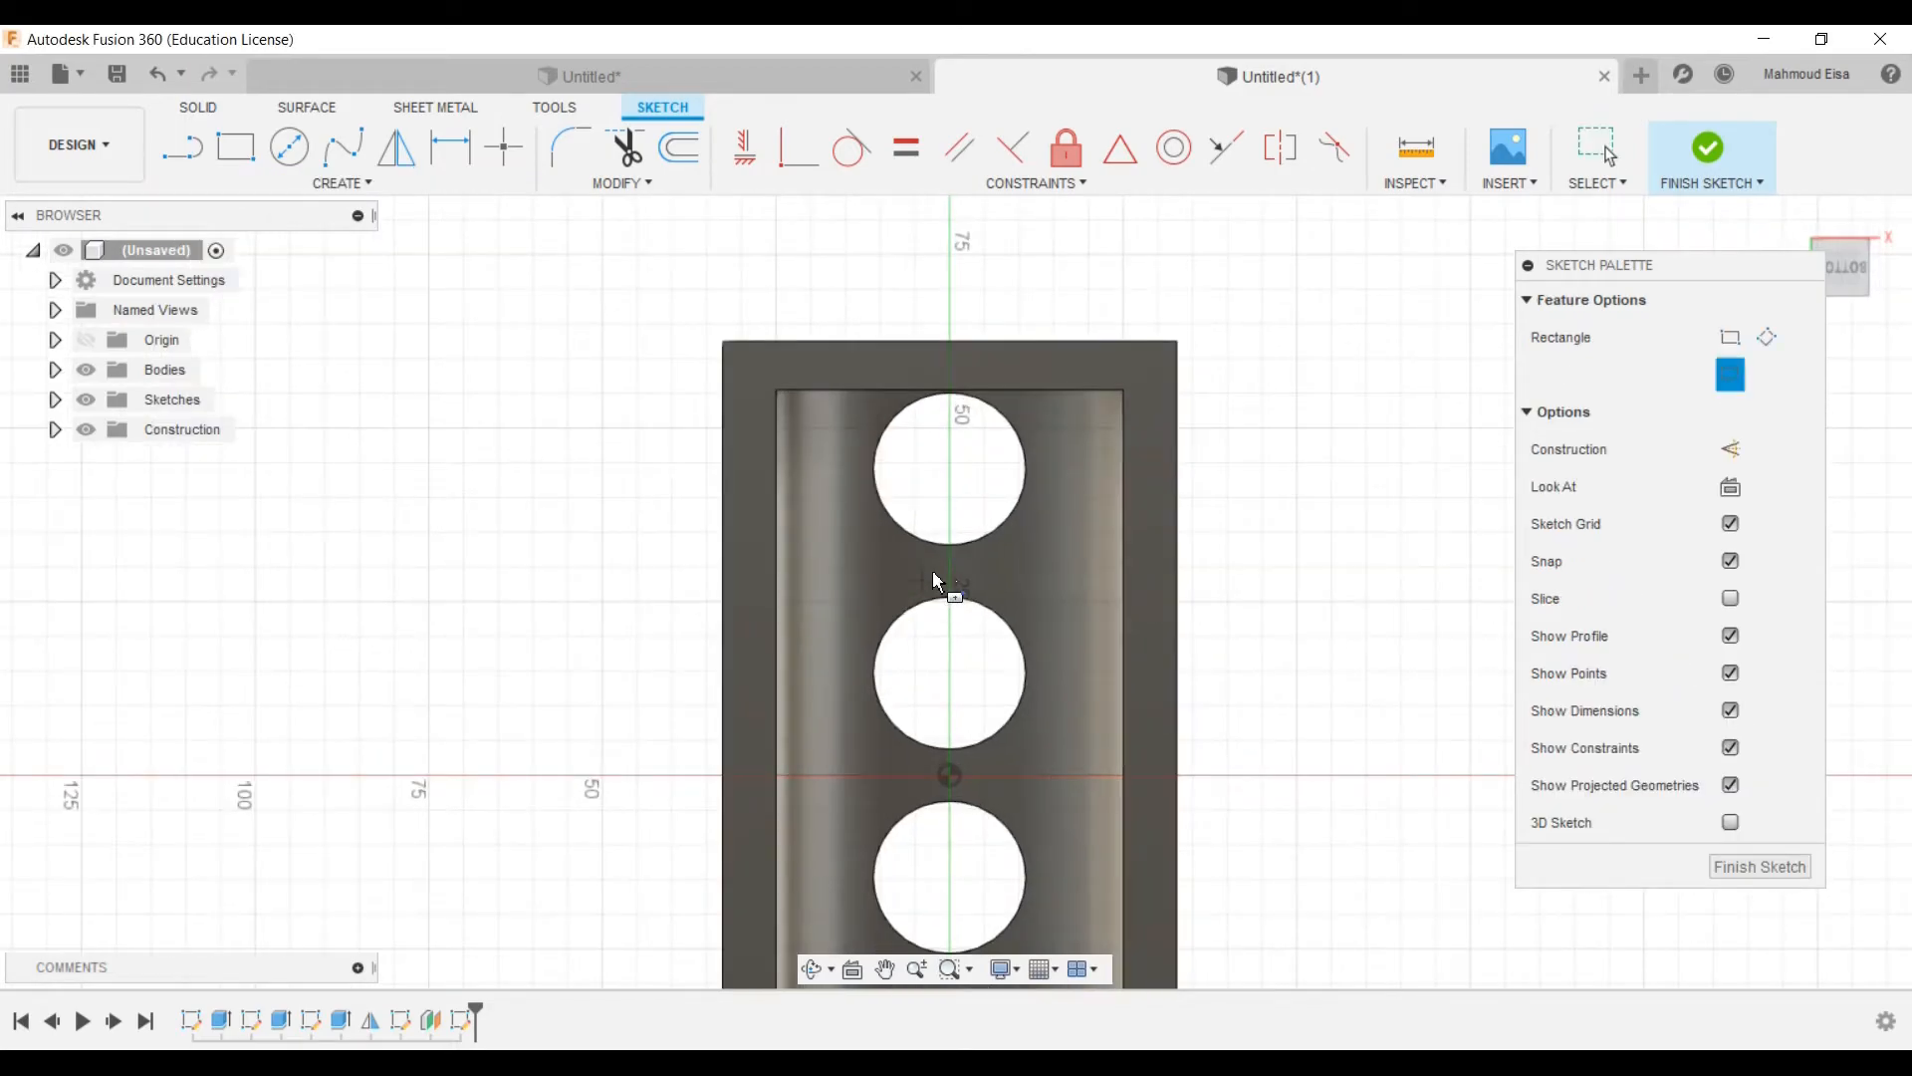
click(950, 567)
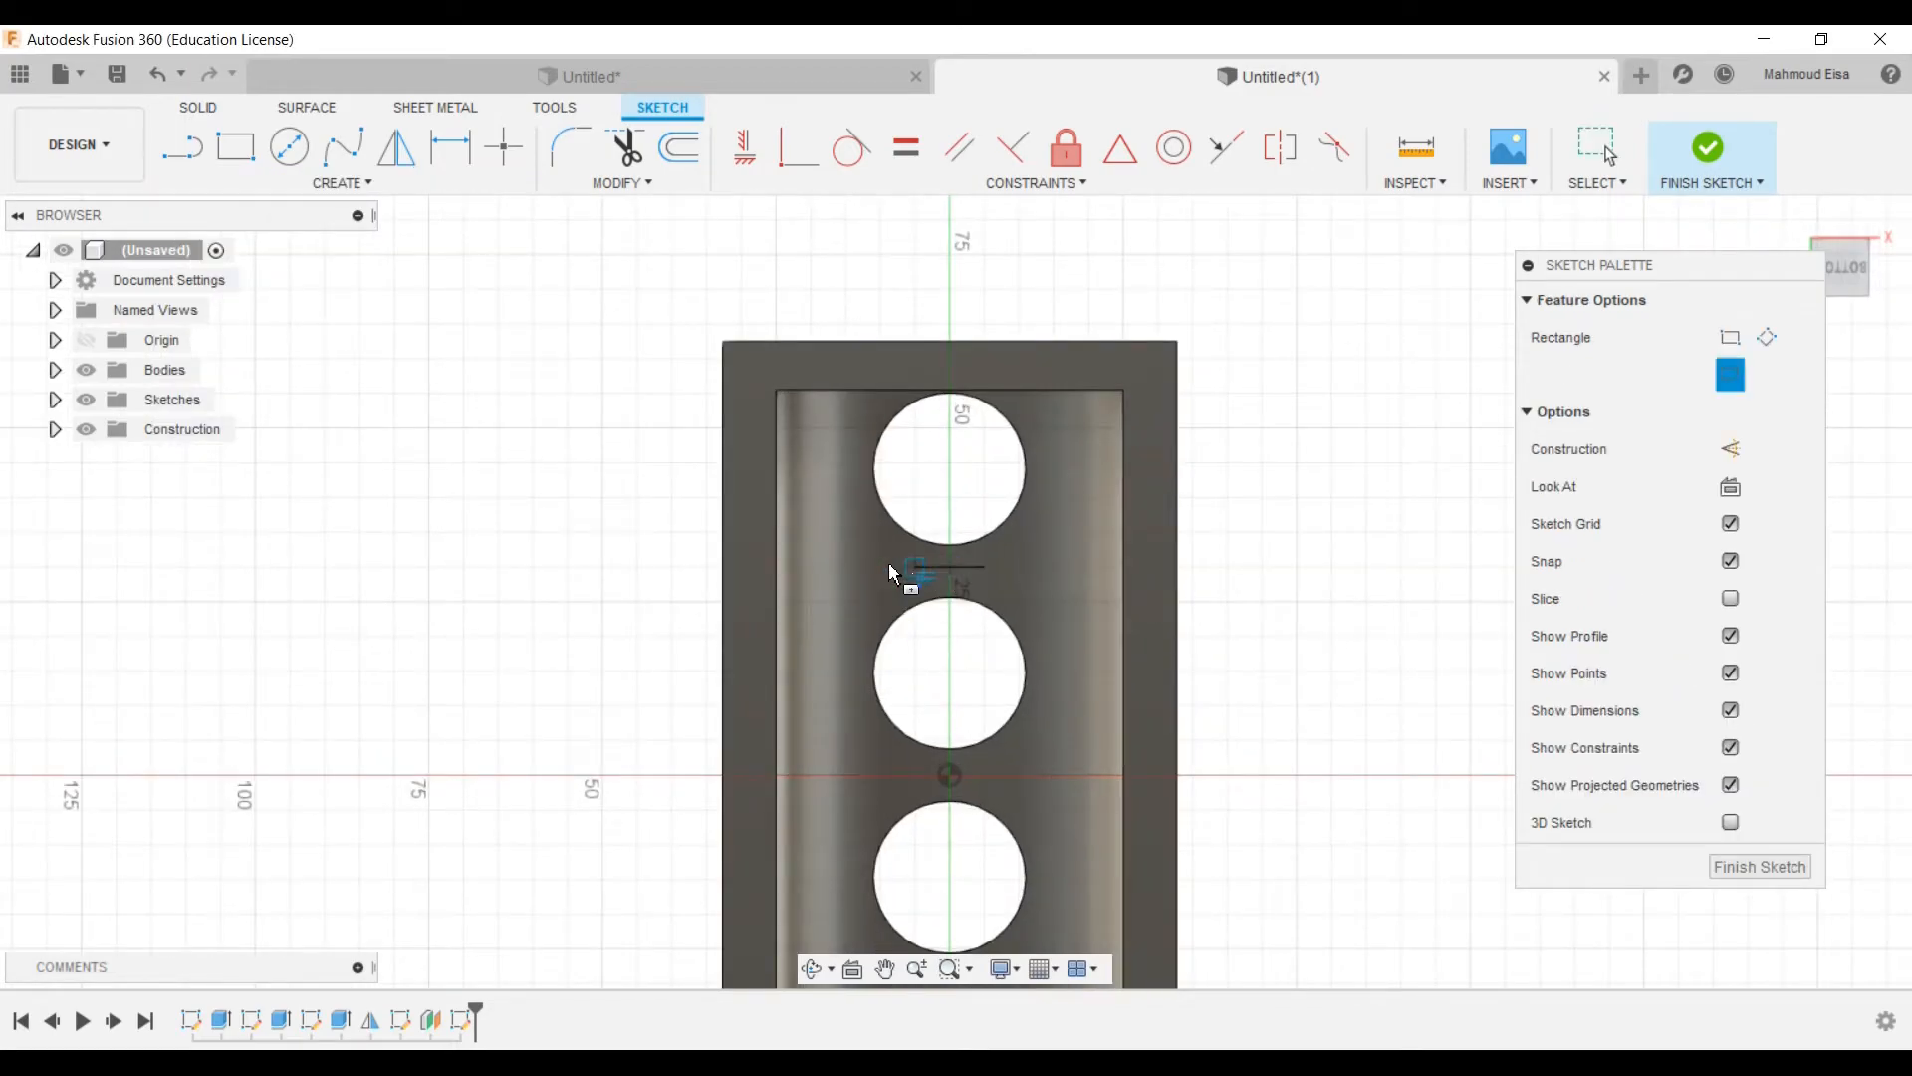
click(786, 527)
click(1591, 165)
scroll(1040, 656, up, 3)
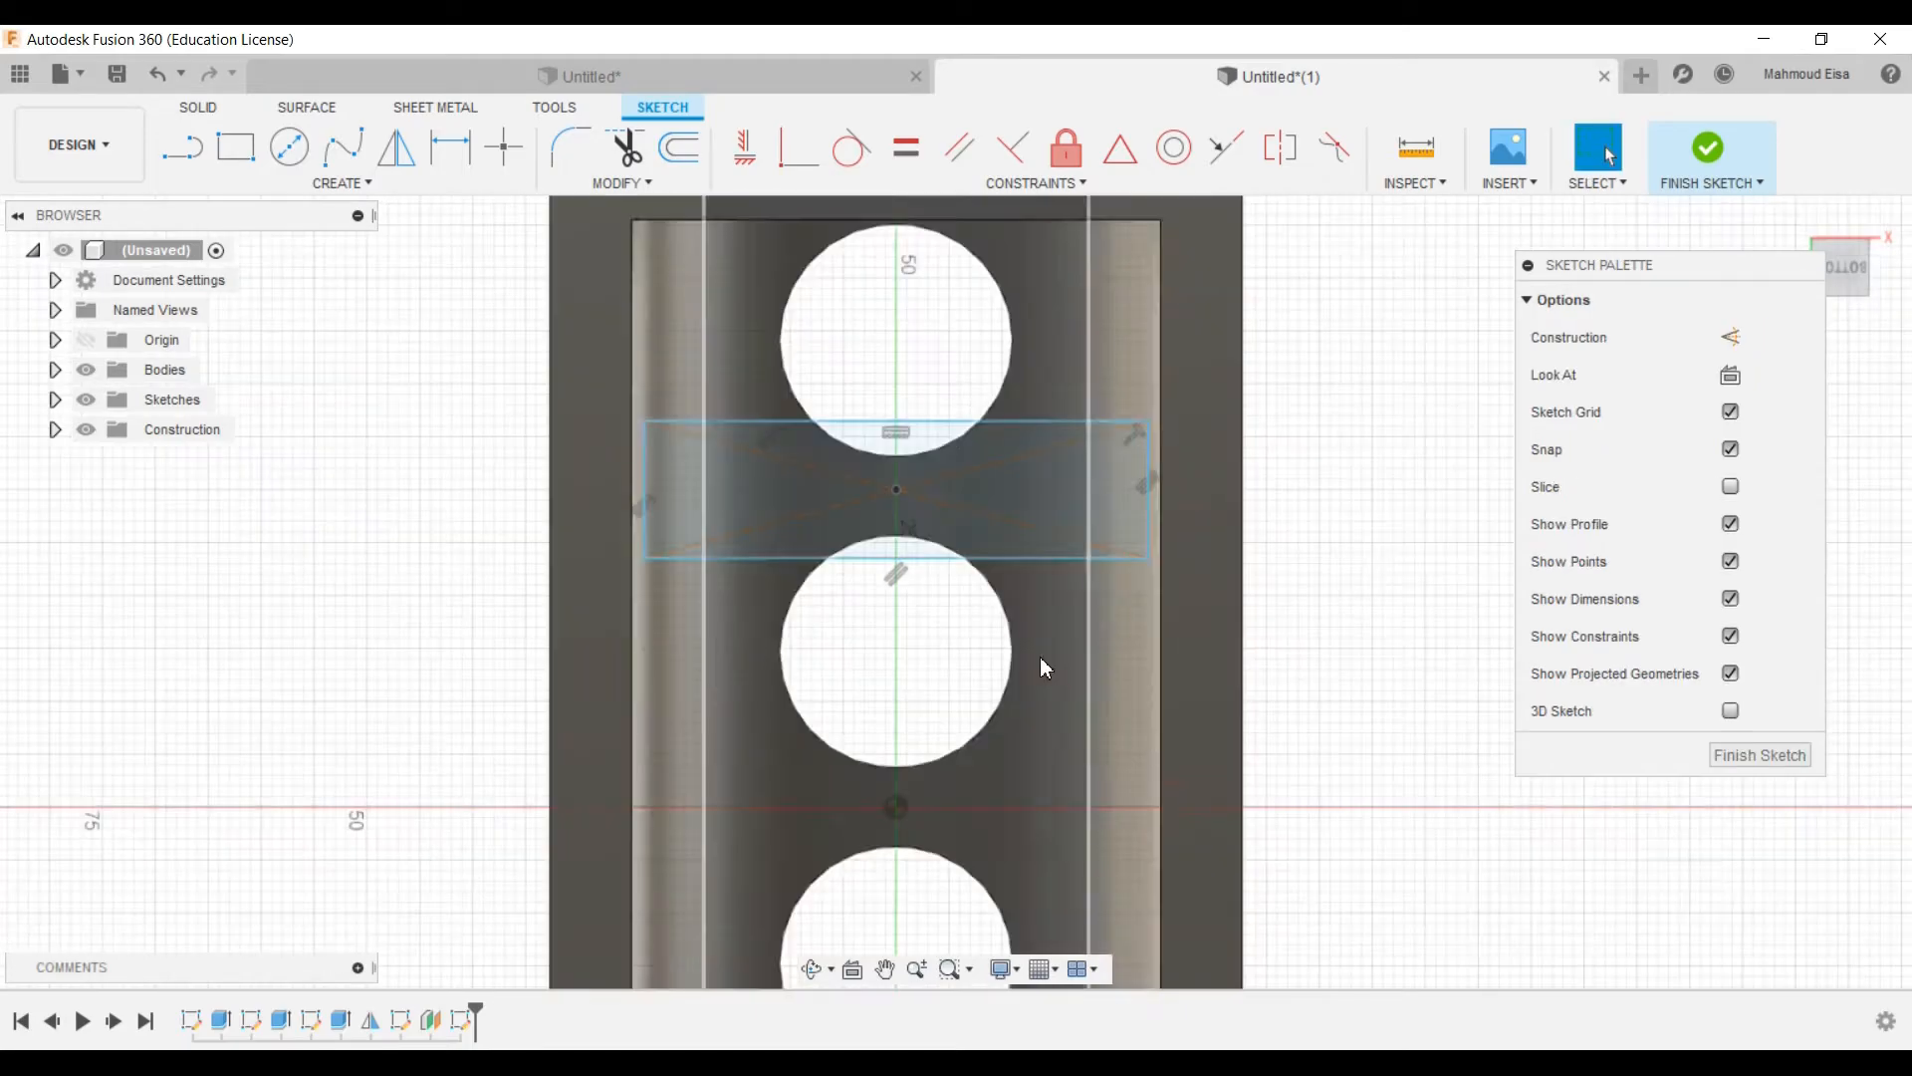
scroll(931, 538, down, 2)
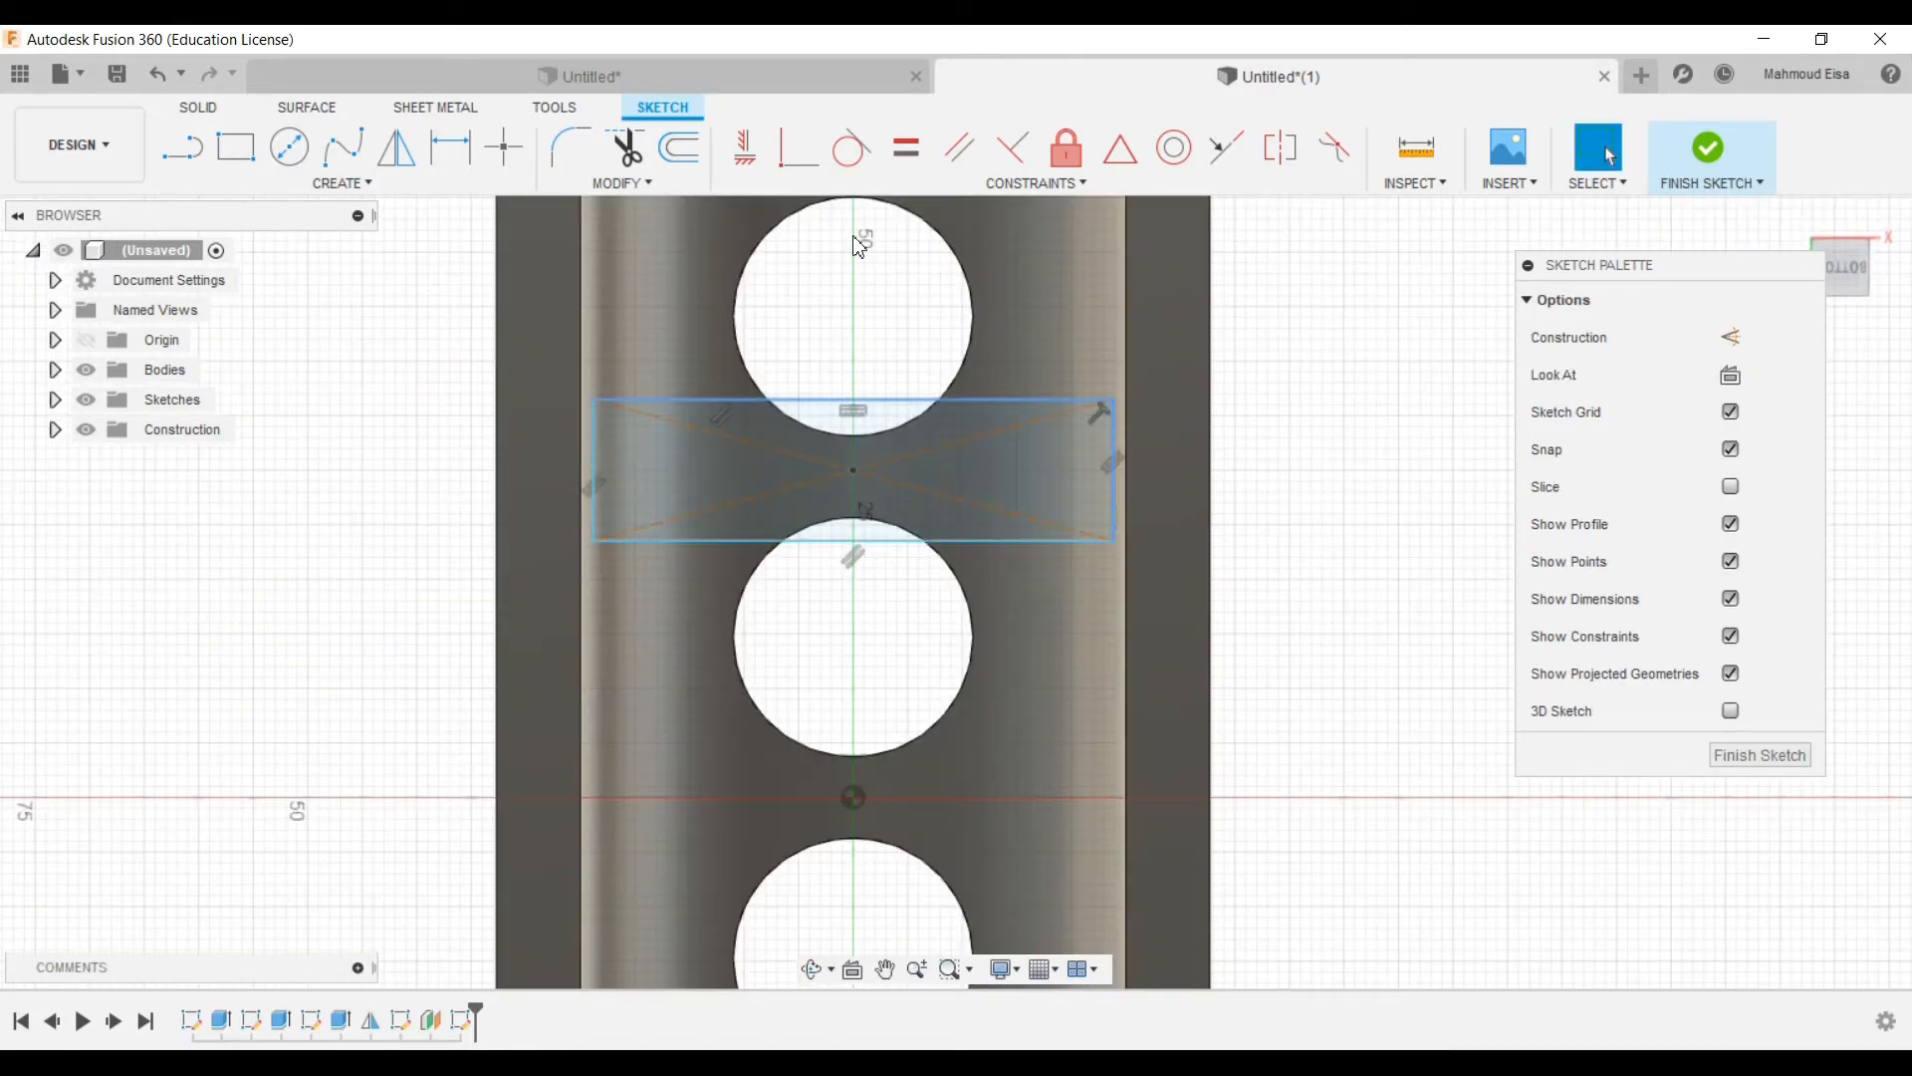
Step: Dimension the rectangle's short side as 7 mm
click(450, 146)
click(1110, 472)
click(1280, 447)
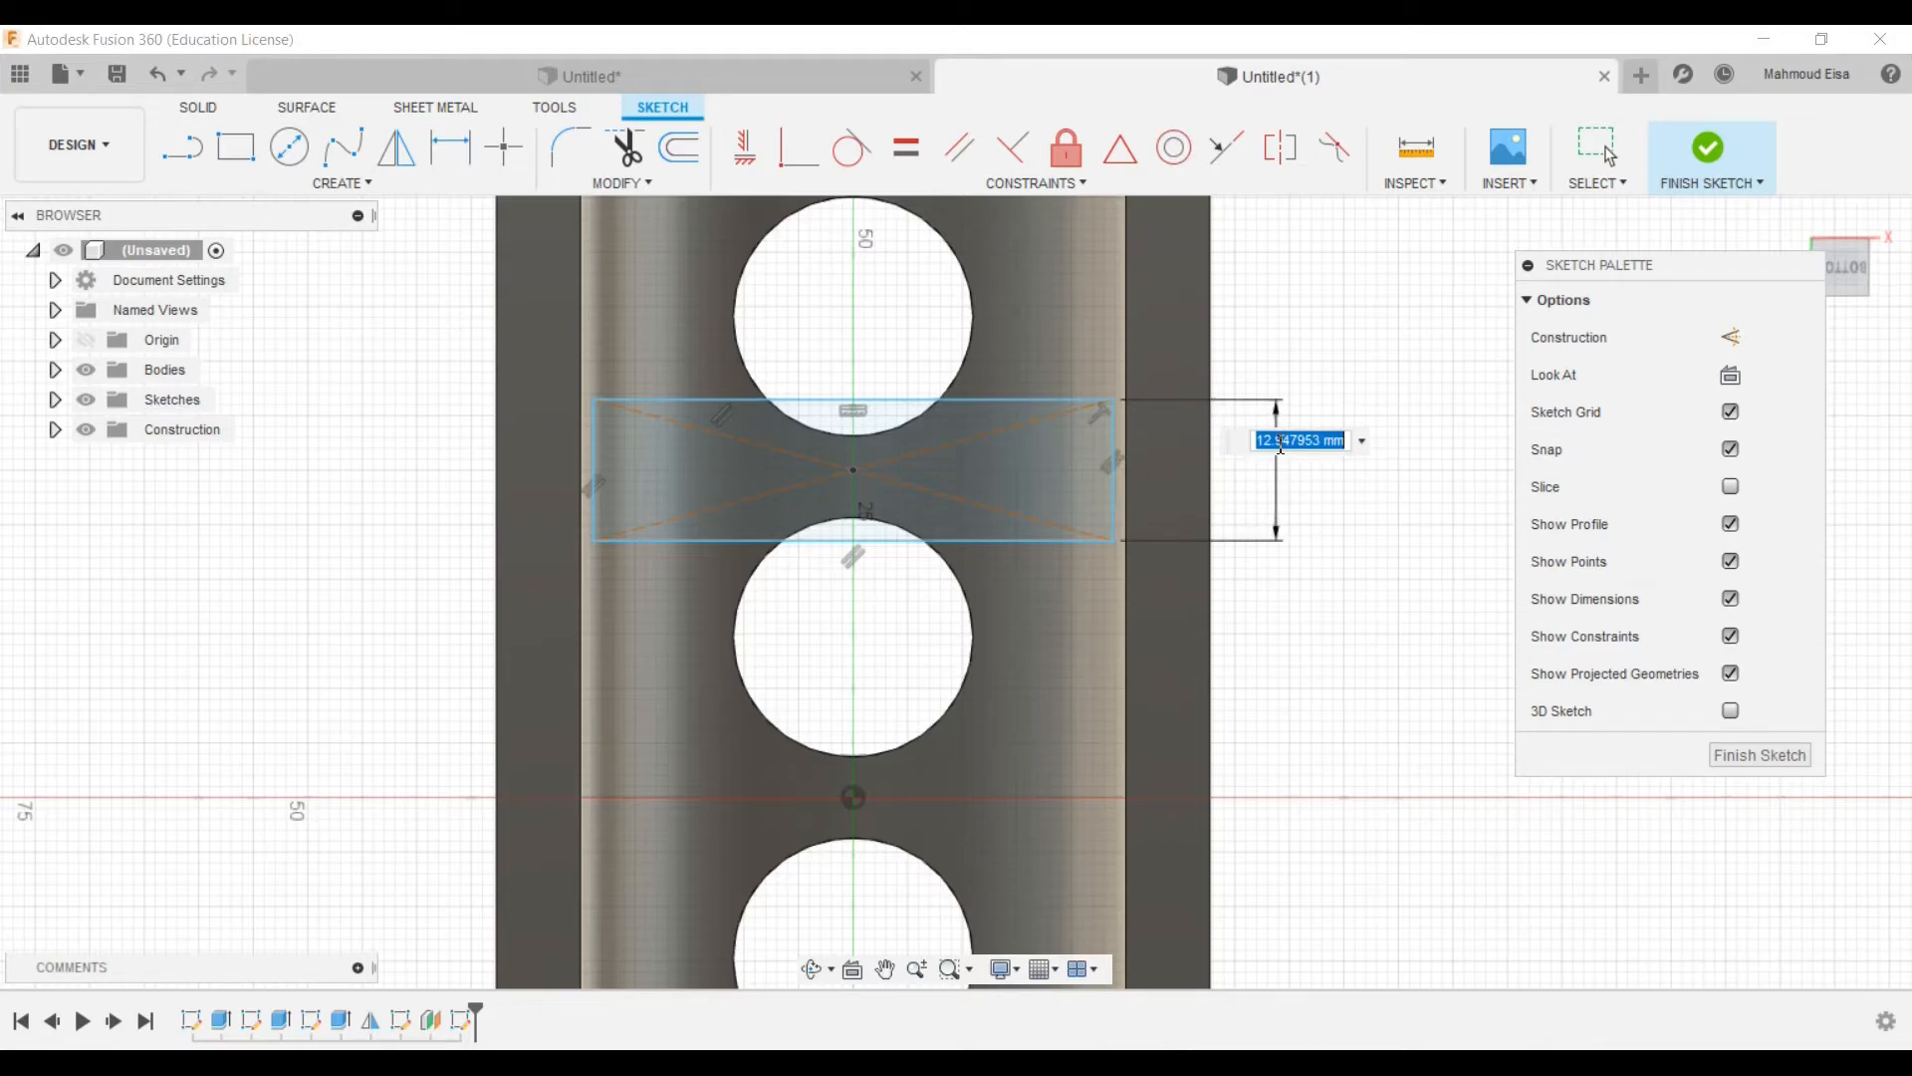
text(7)
key(Return)
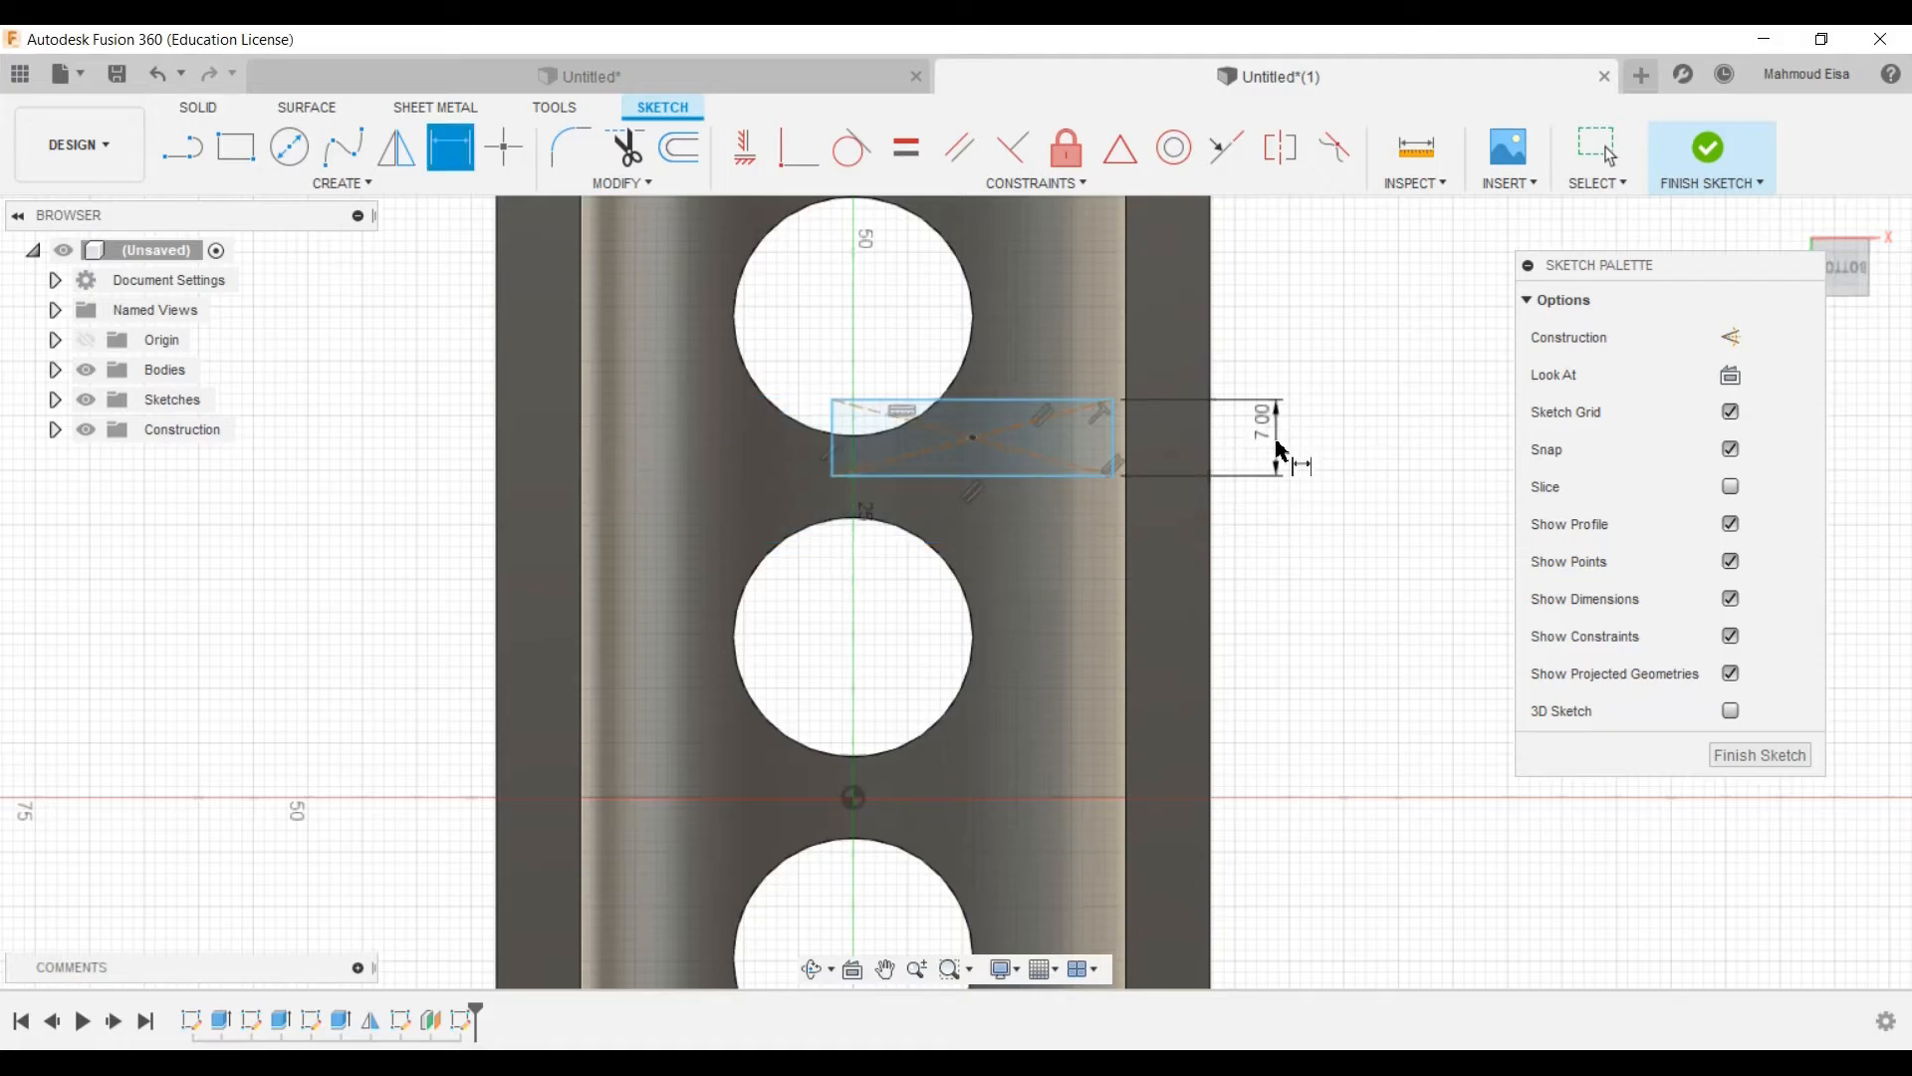
click(1596, 149)
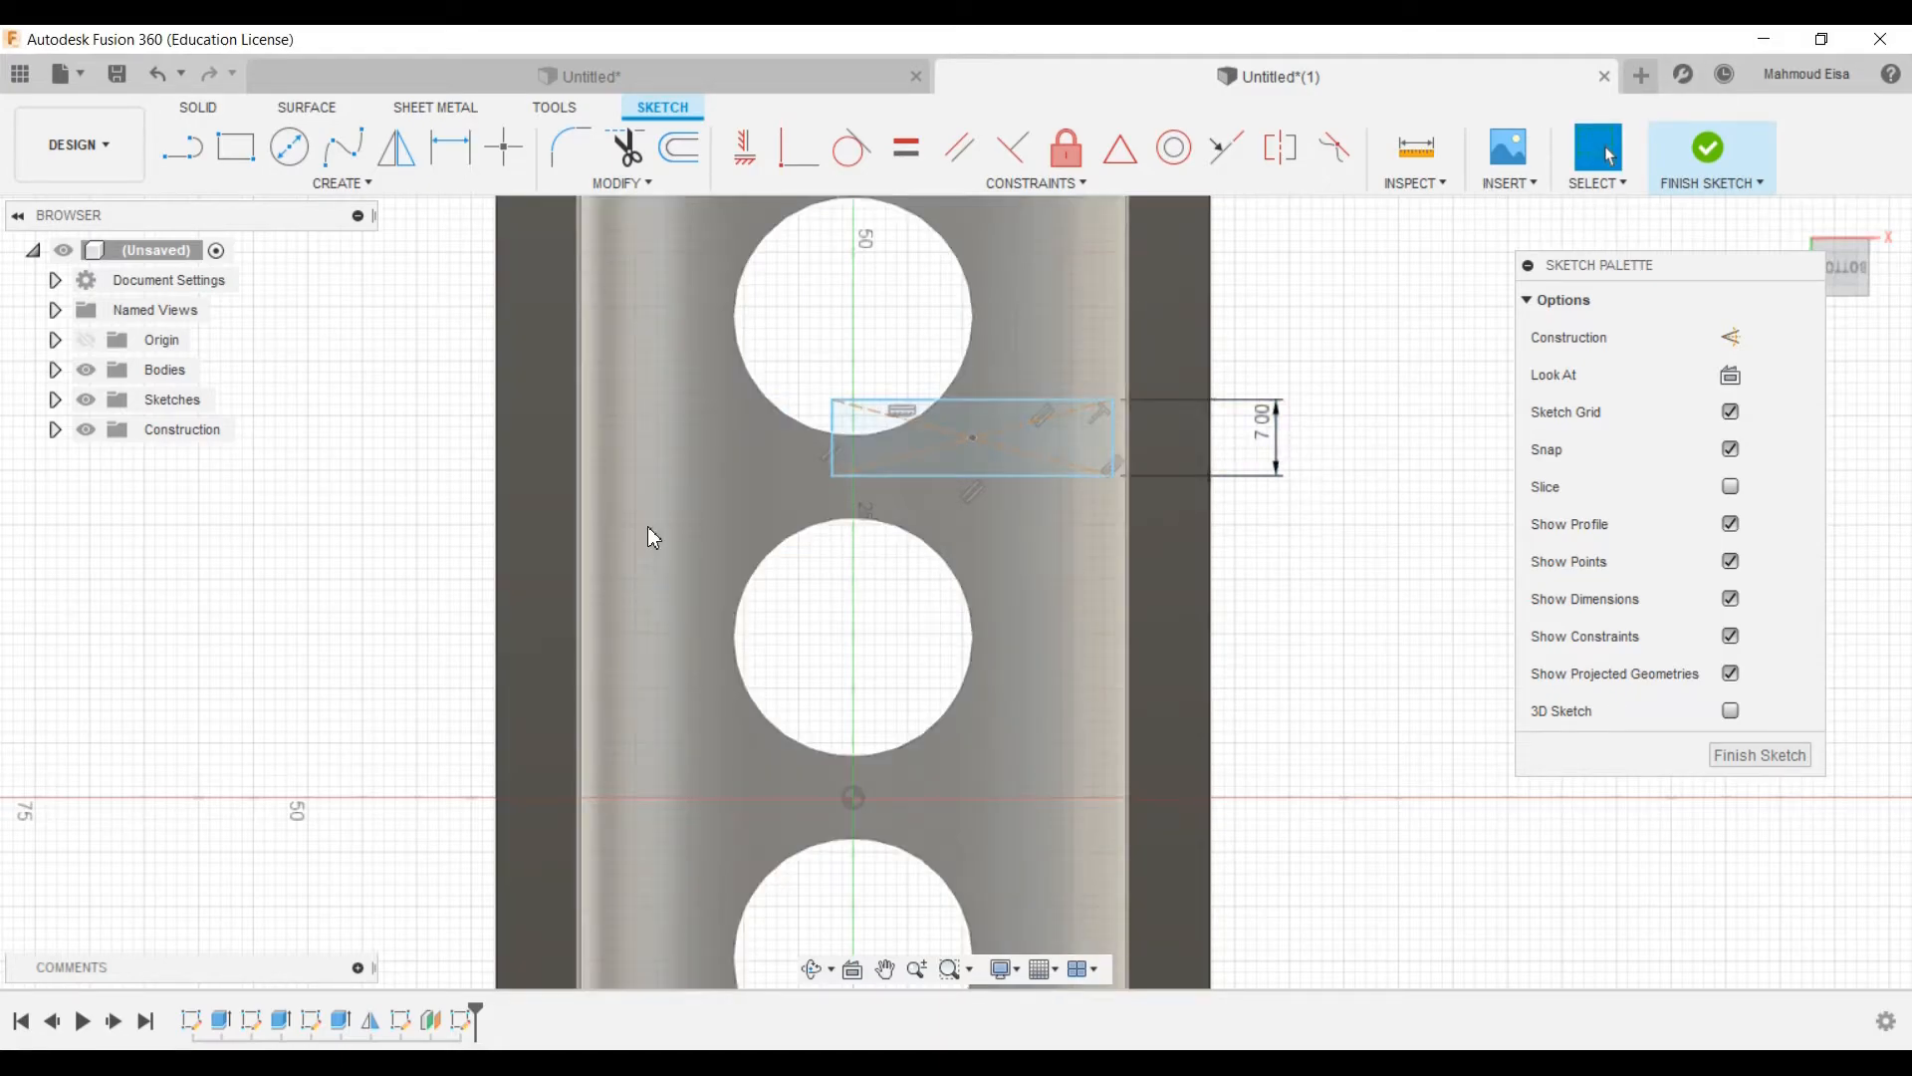
Step: Make the rectangle's two short sides collinear with the channel's opposite side edges
click(833, 436)
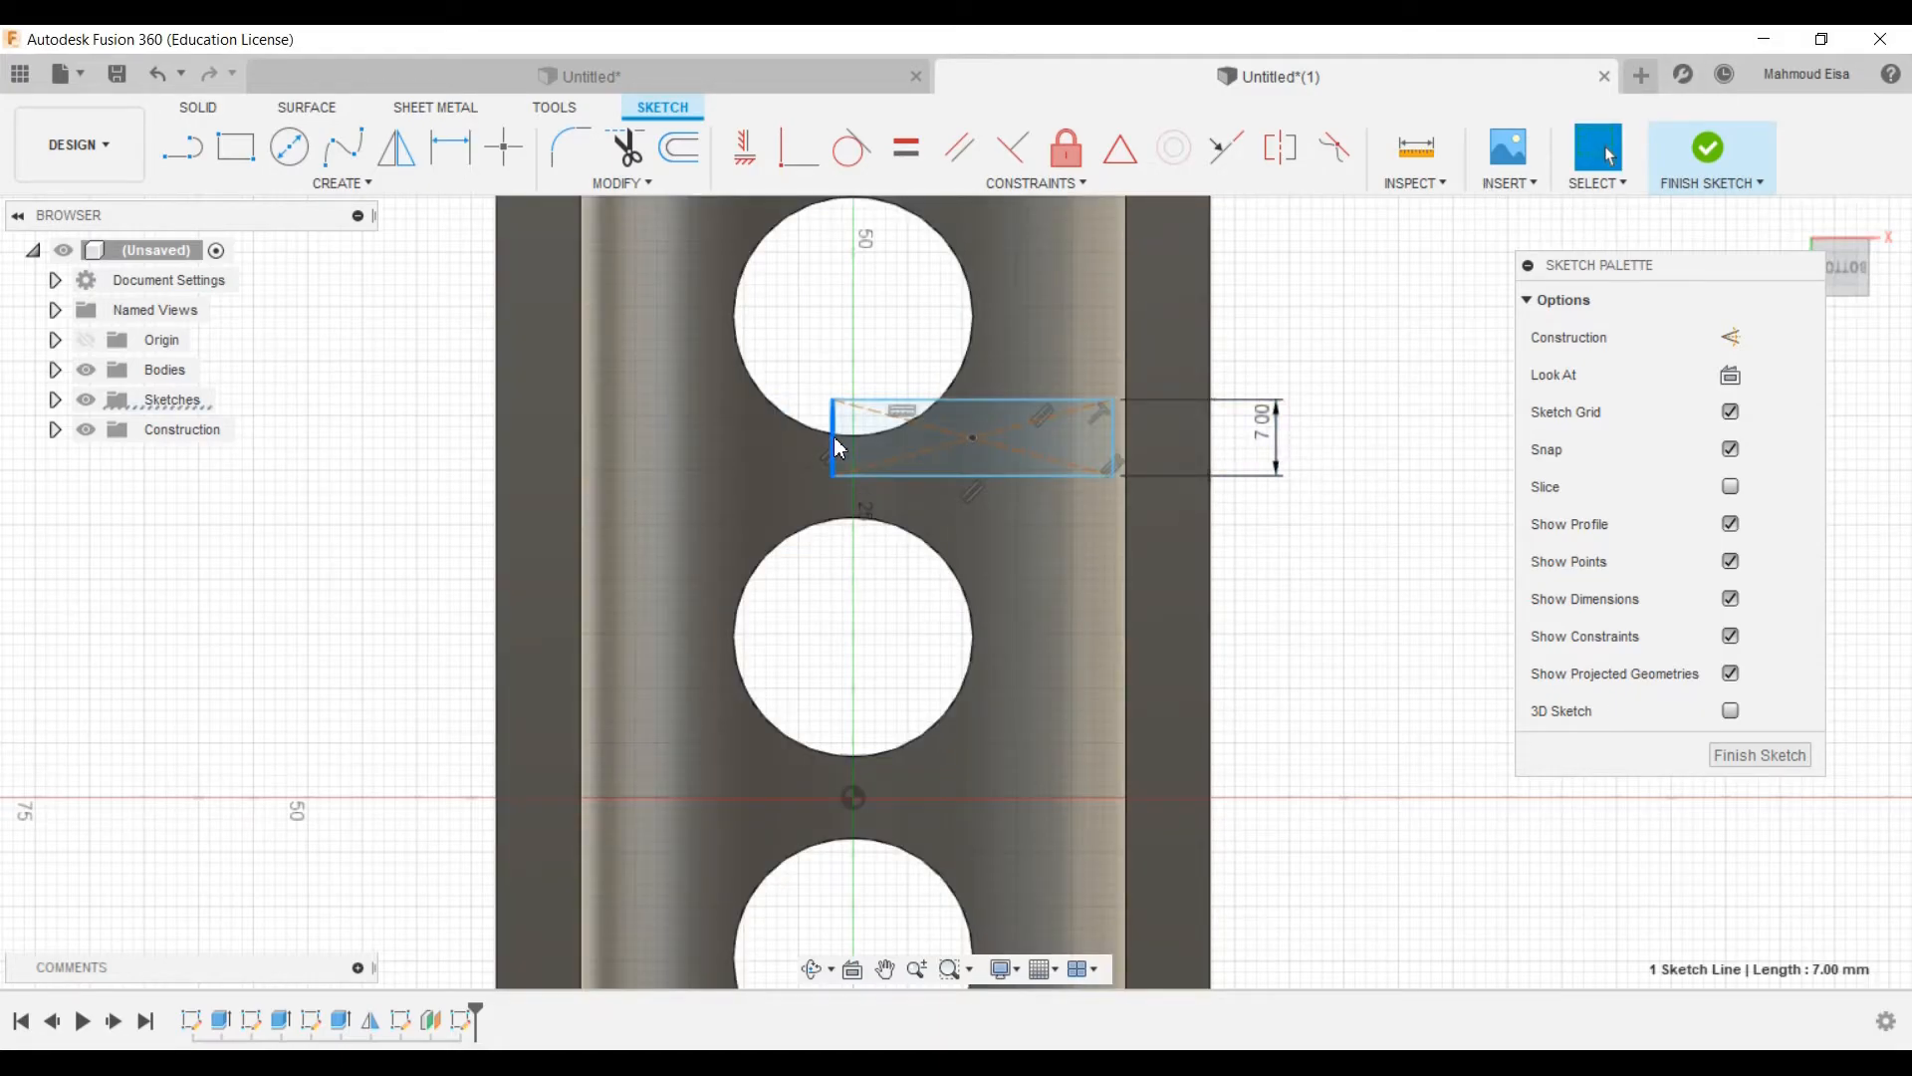
click(1226, 148)
click(586, 463)
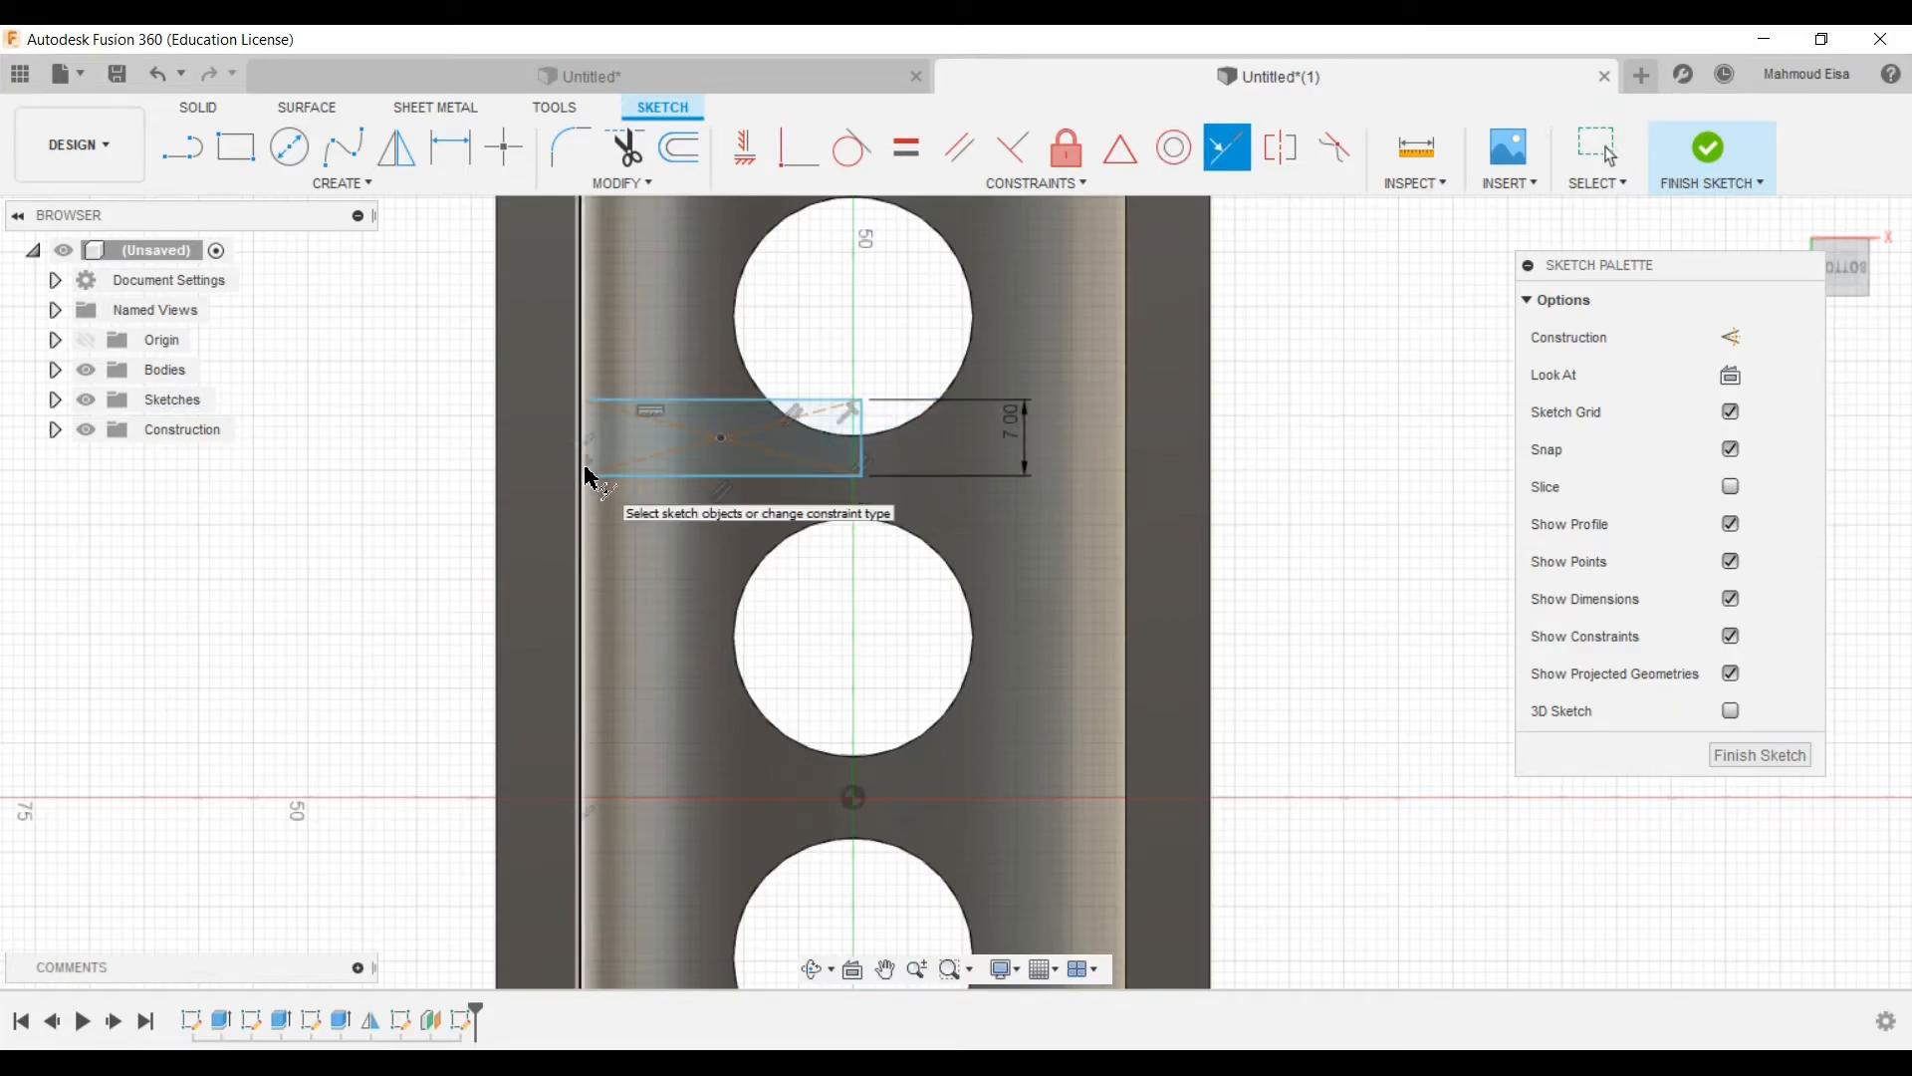
click(864, 445)
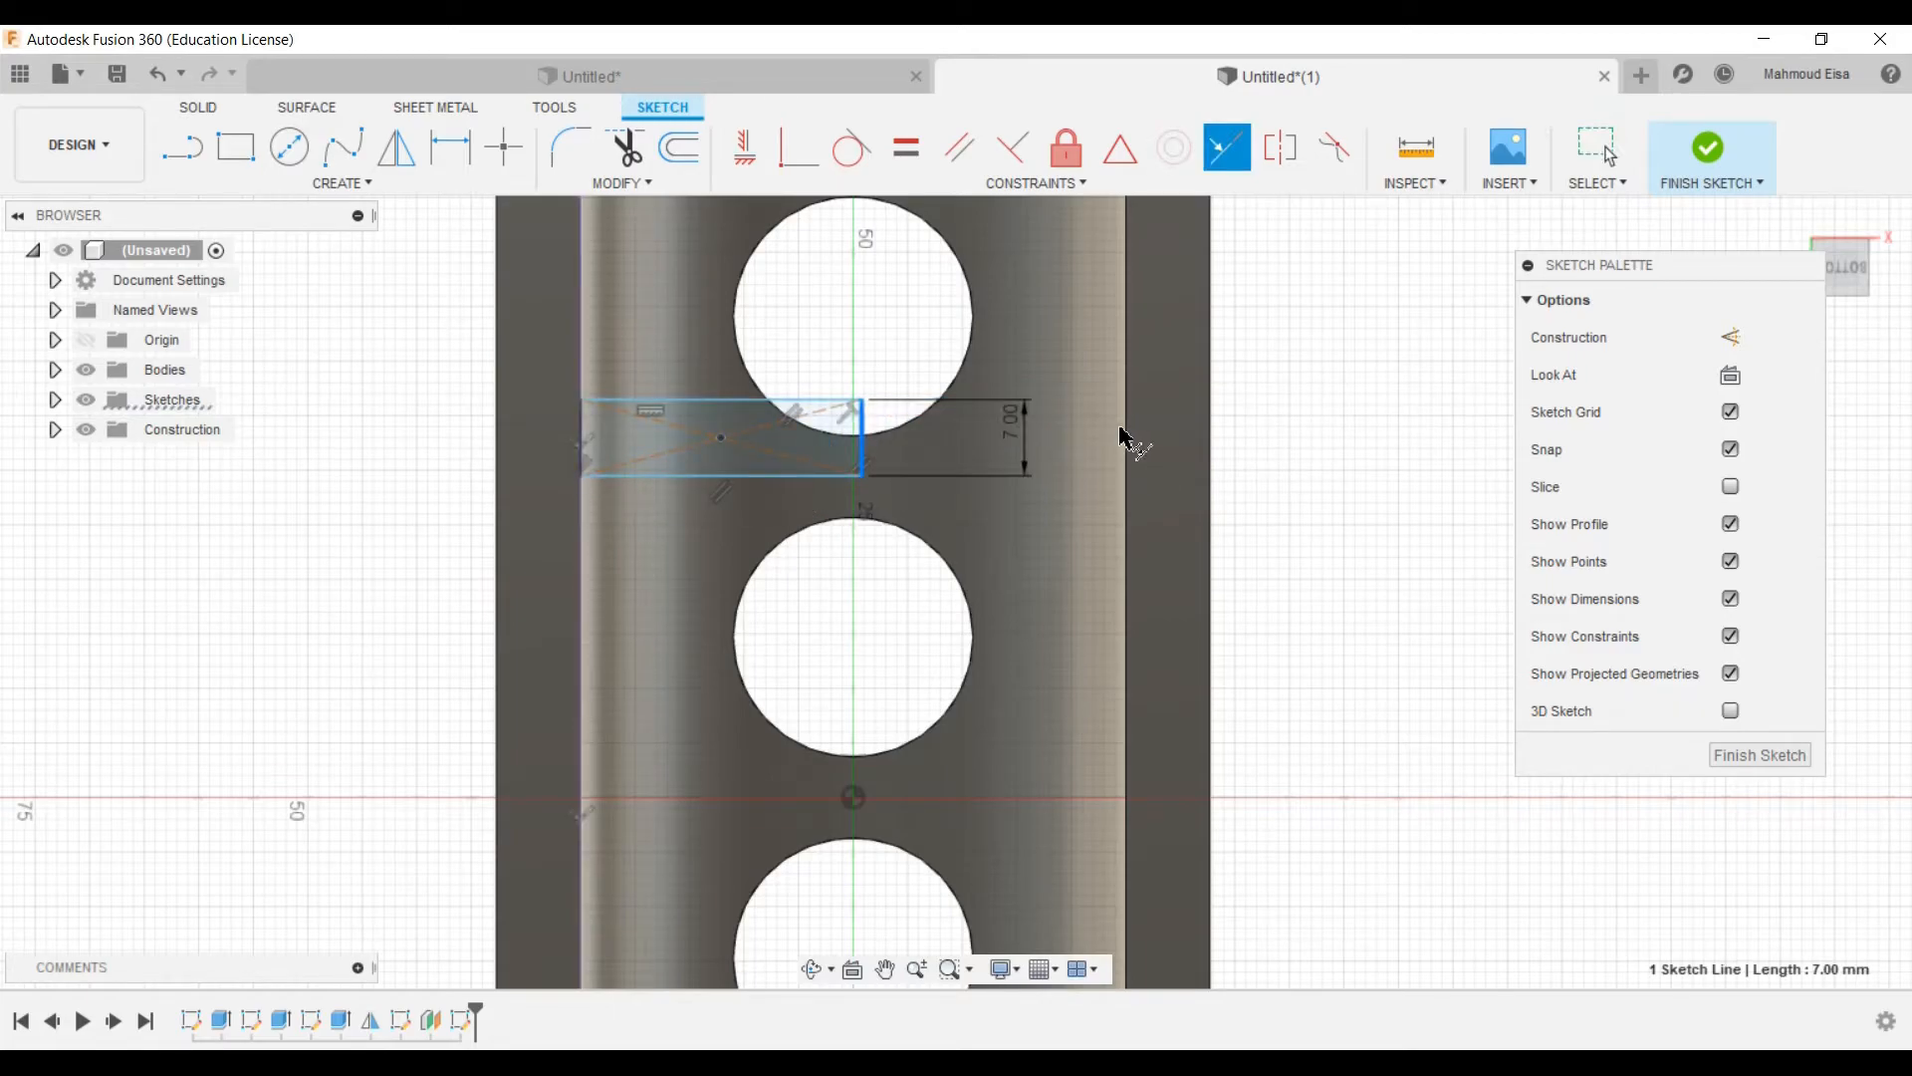
click(1126, 438)
click(1593, 151)
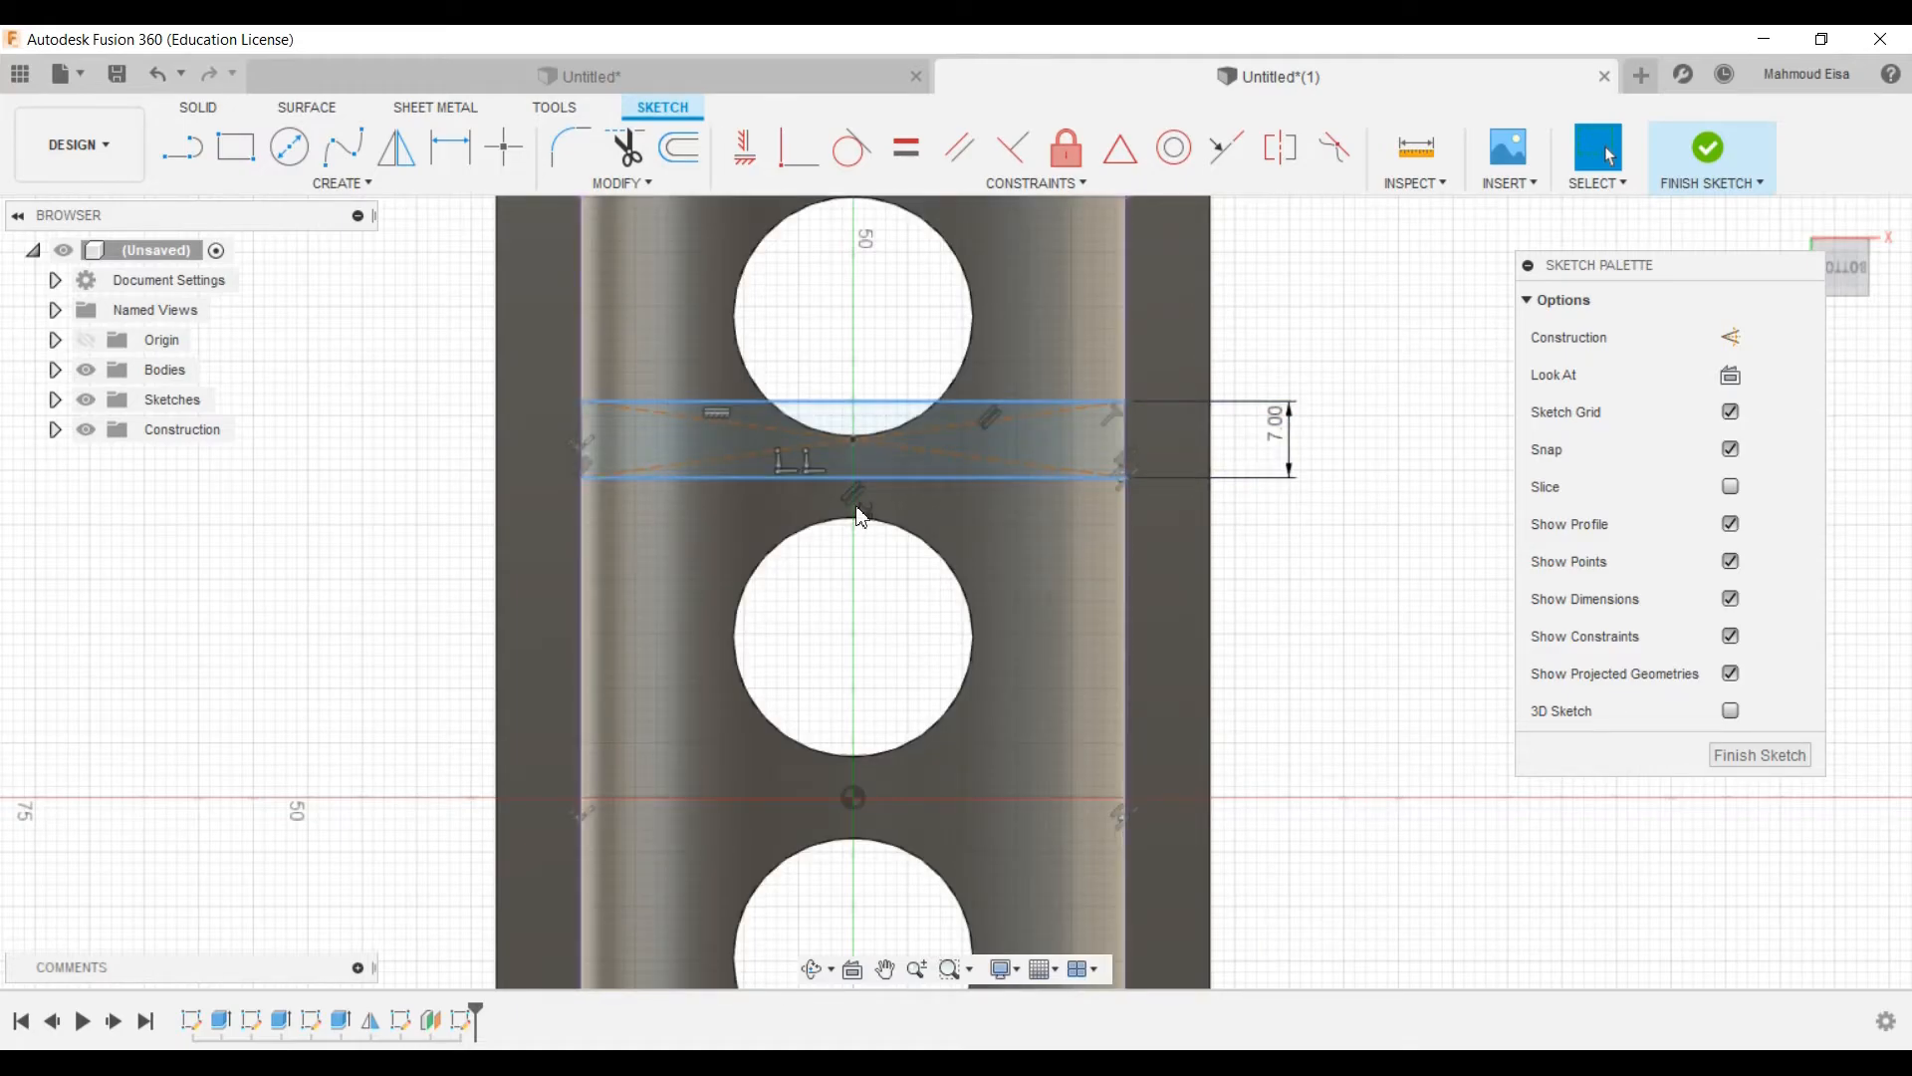
Step: Dimension the distance from the end hole's centre to the rectangle's centre as 14.7 mm
scroll(857, 503, down, 2)
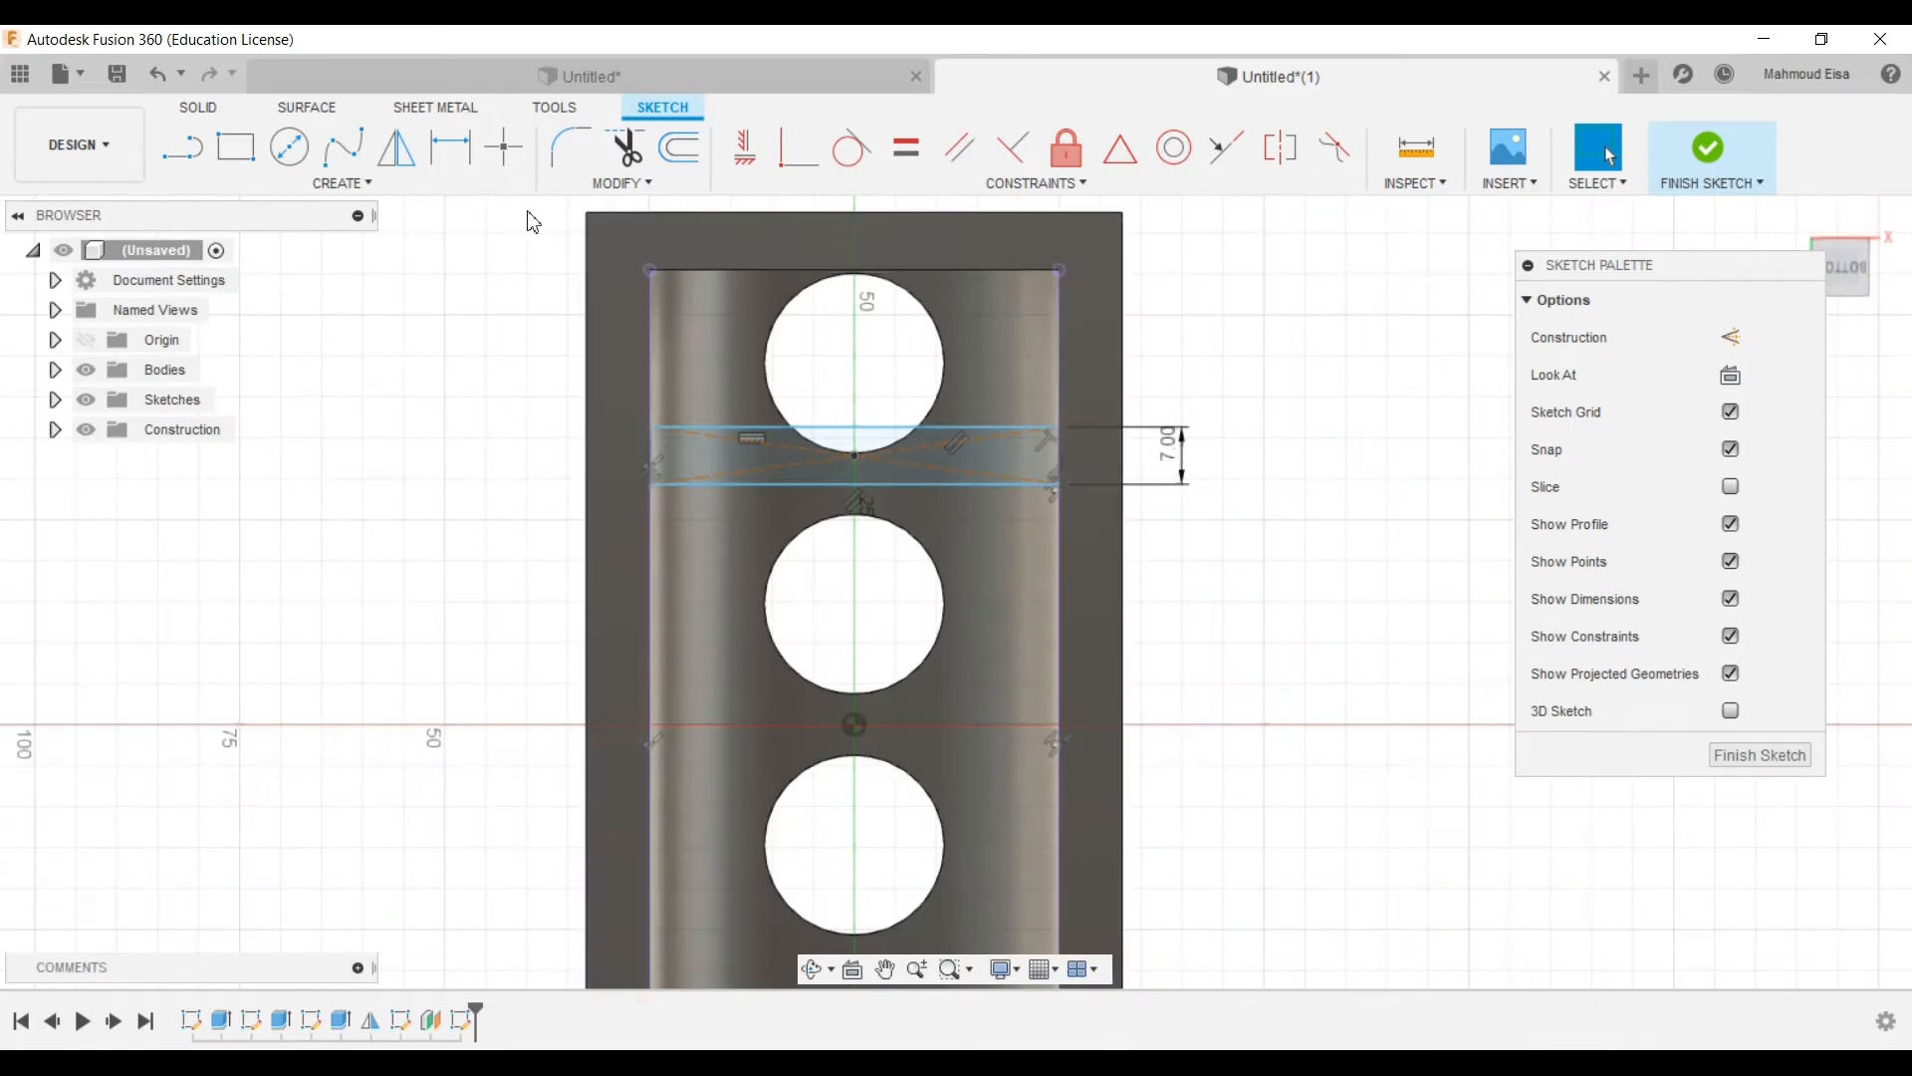
click(459, 163)
scroll(886, 410, up, 2)
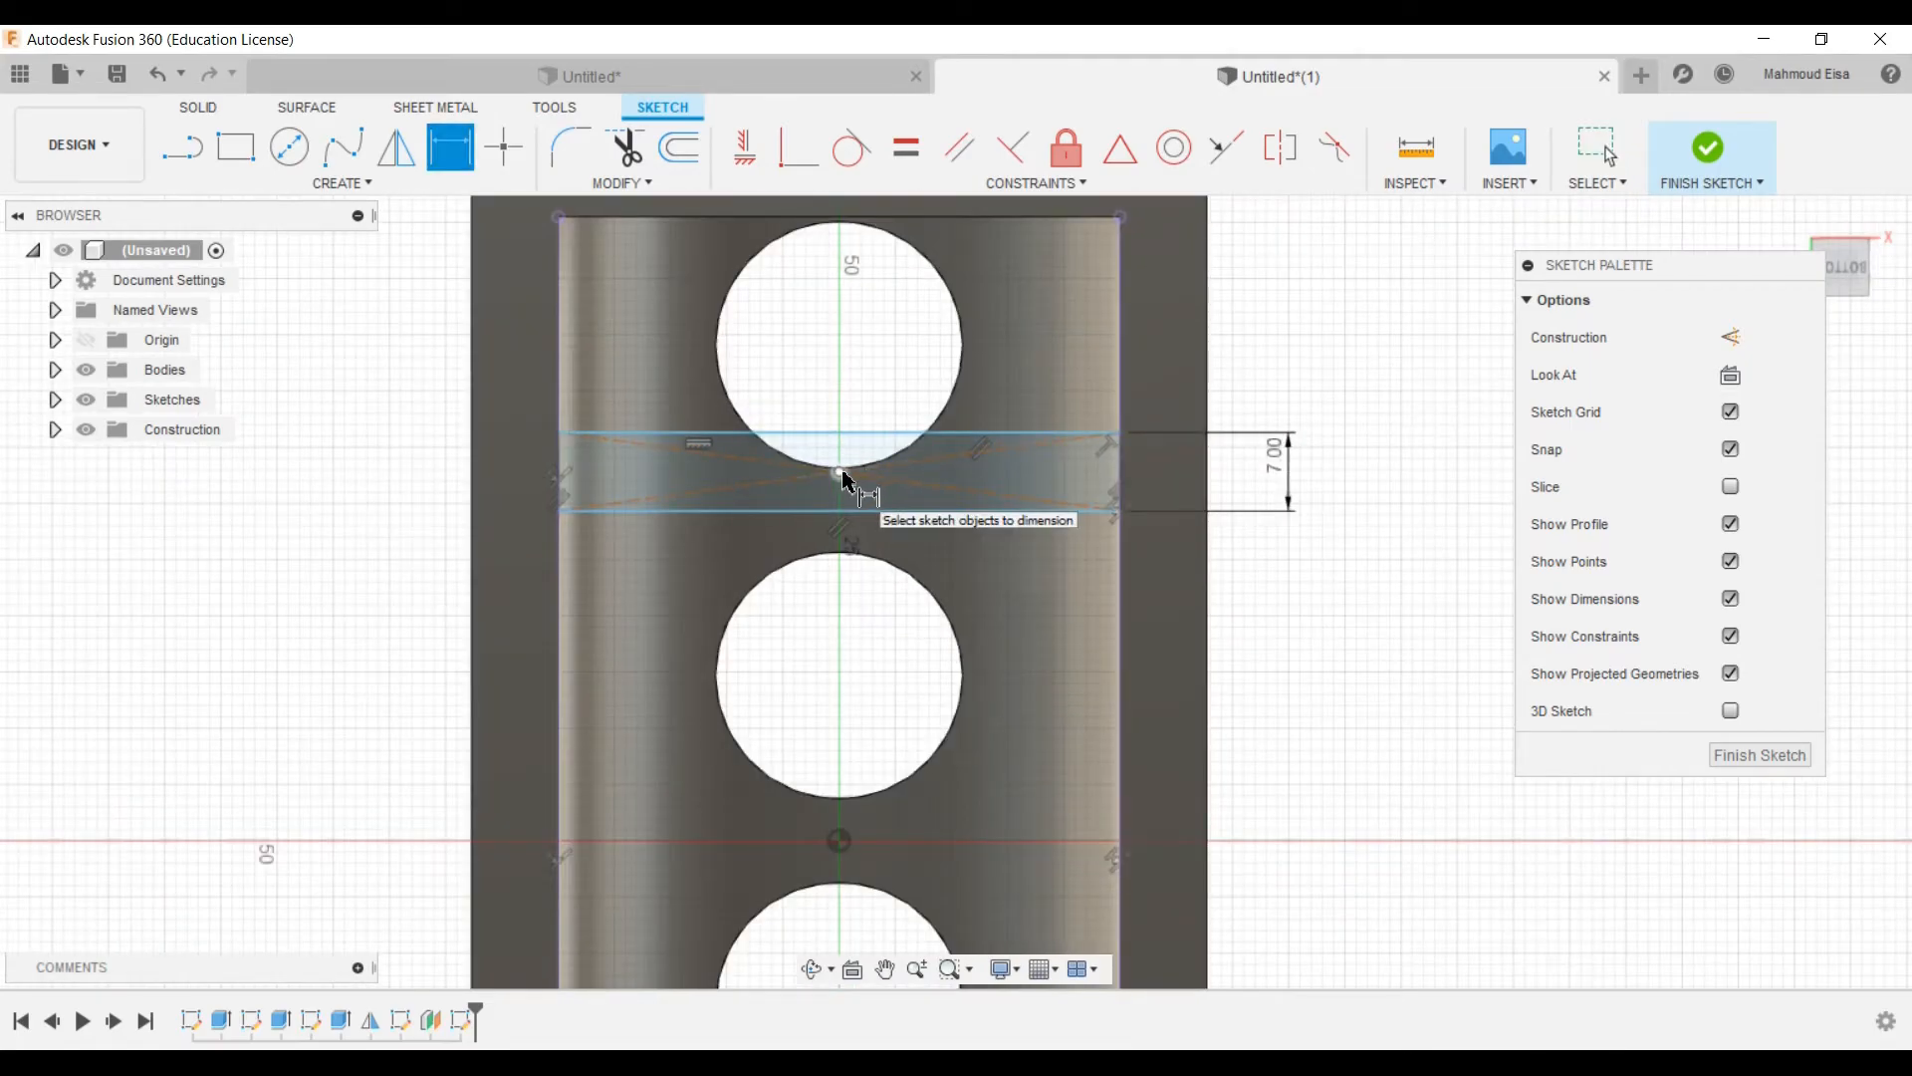
click(938, 280)
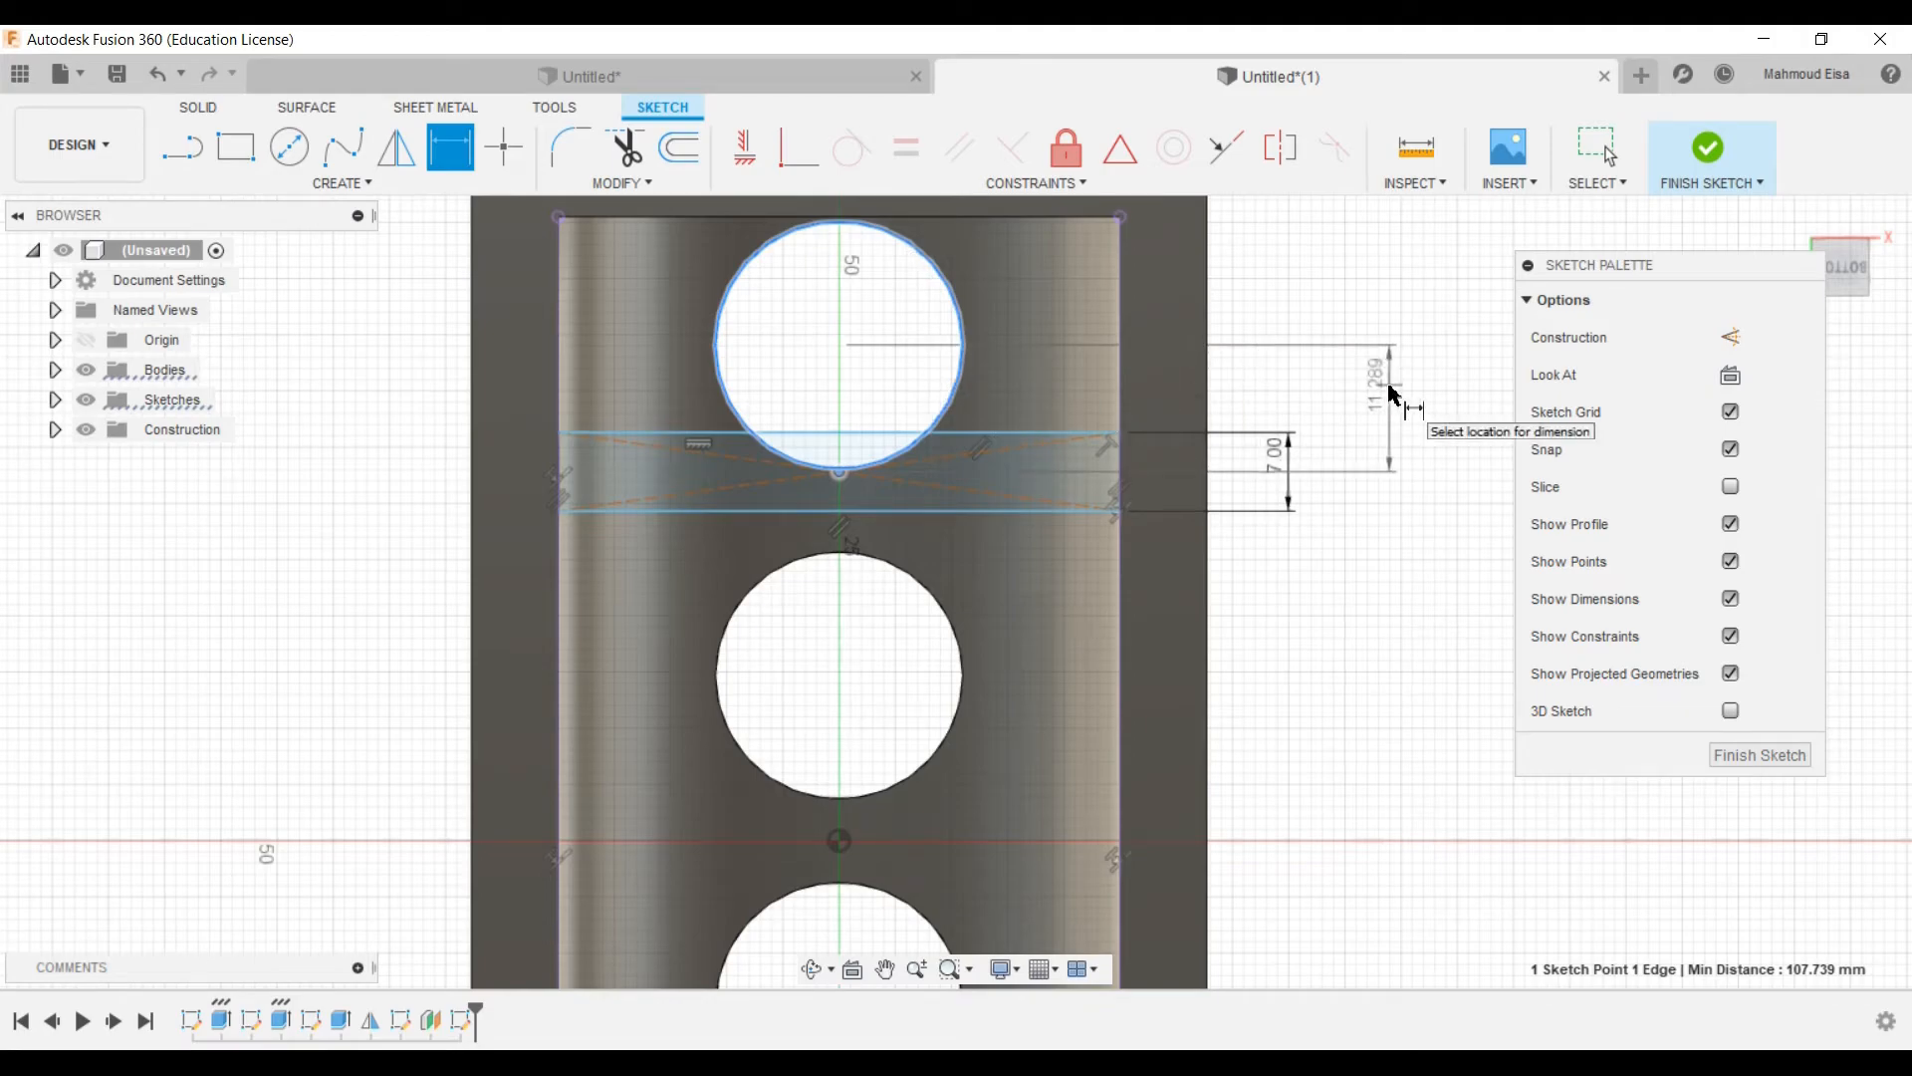
click(1392, 394)
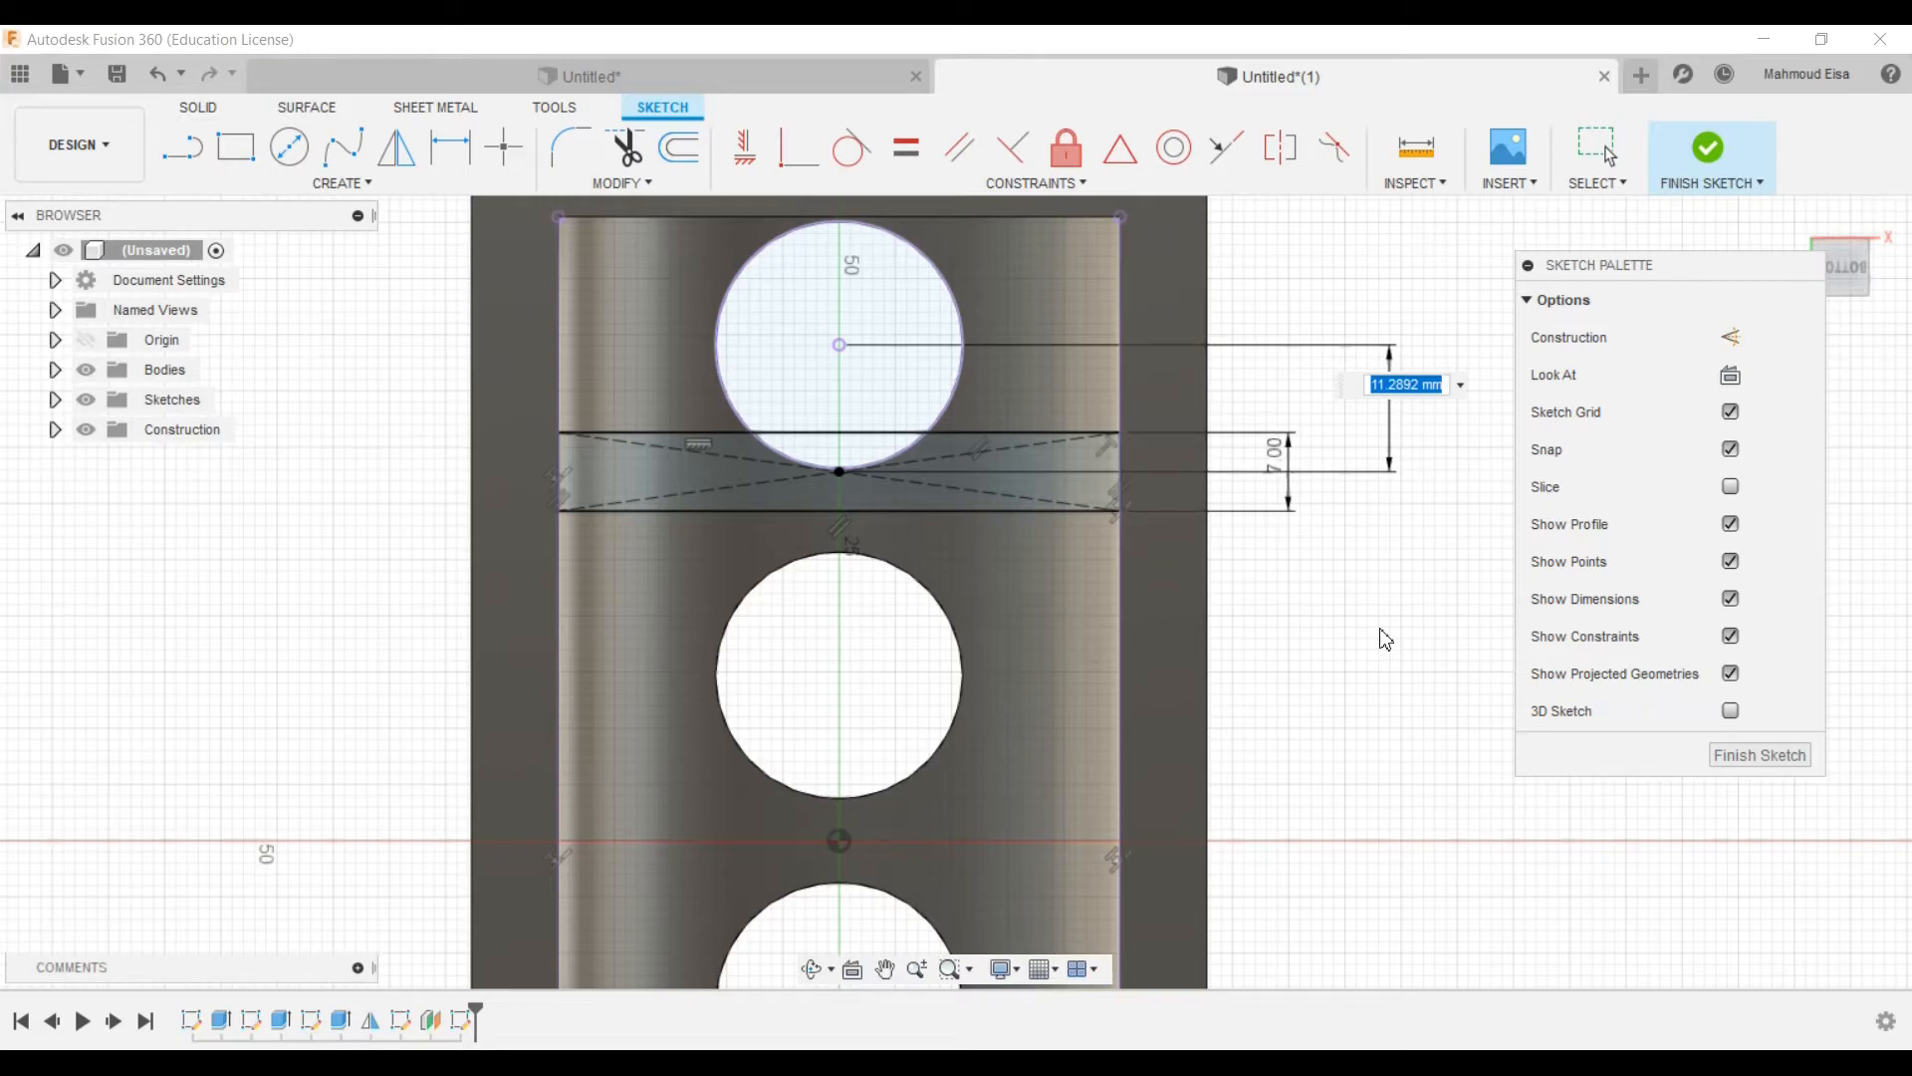
text(14.7)
key(Return)
scroll(1302, 526, down, 2)
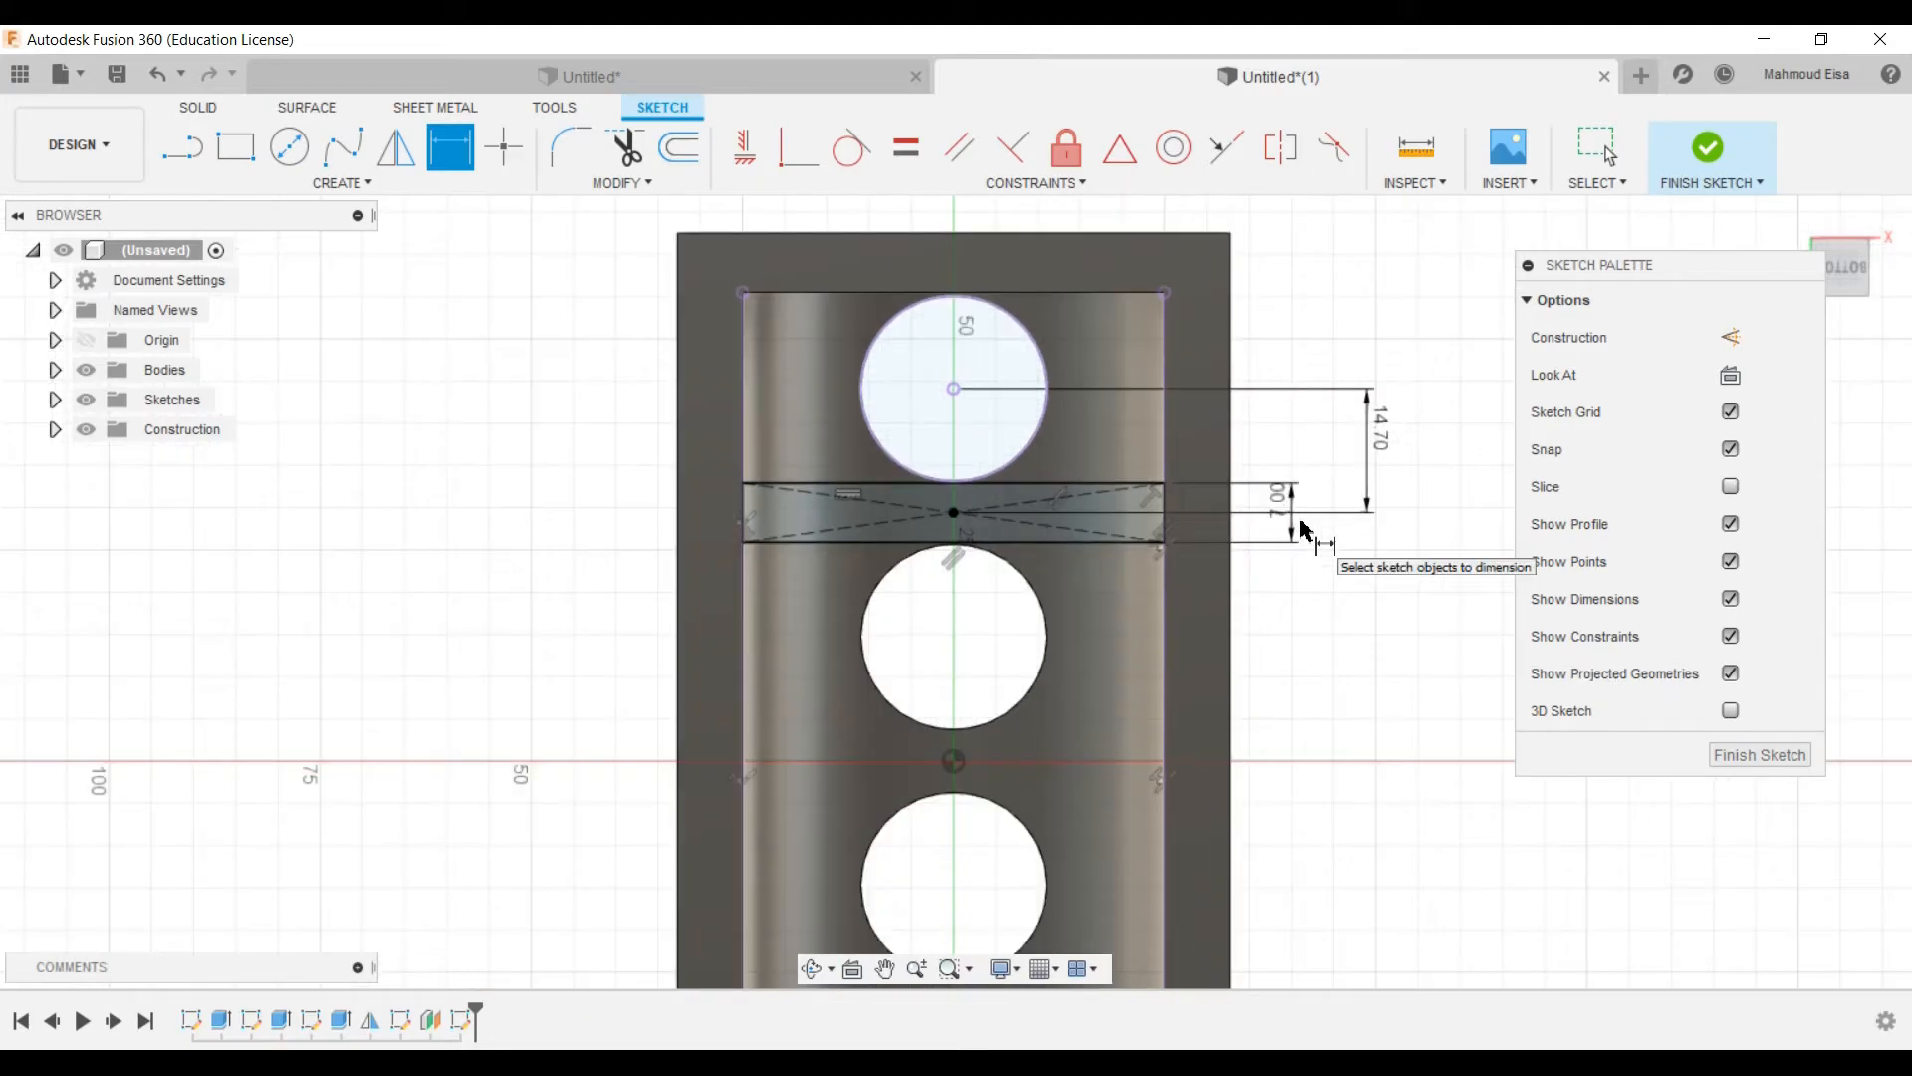
scroll(1199, 621, up, 1)
click(1615, 156)
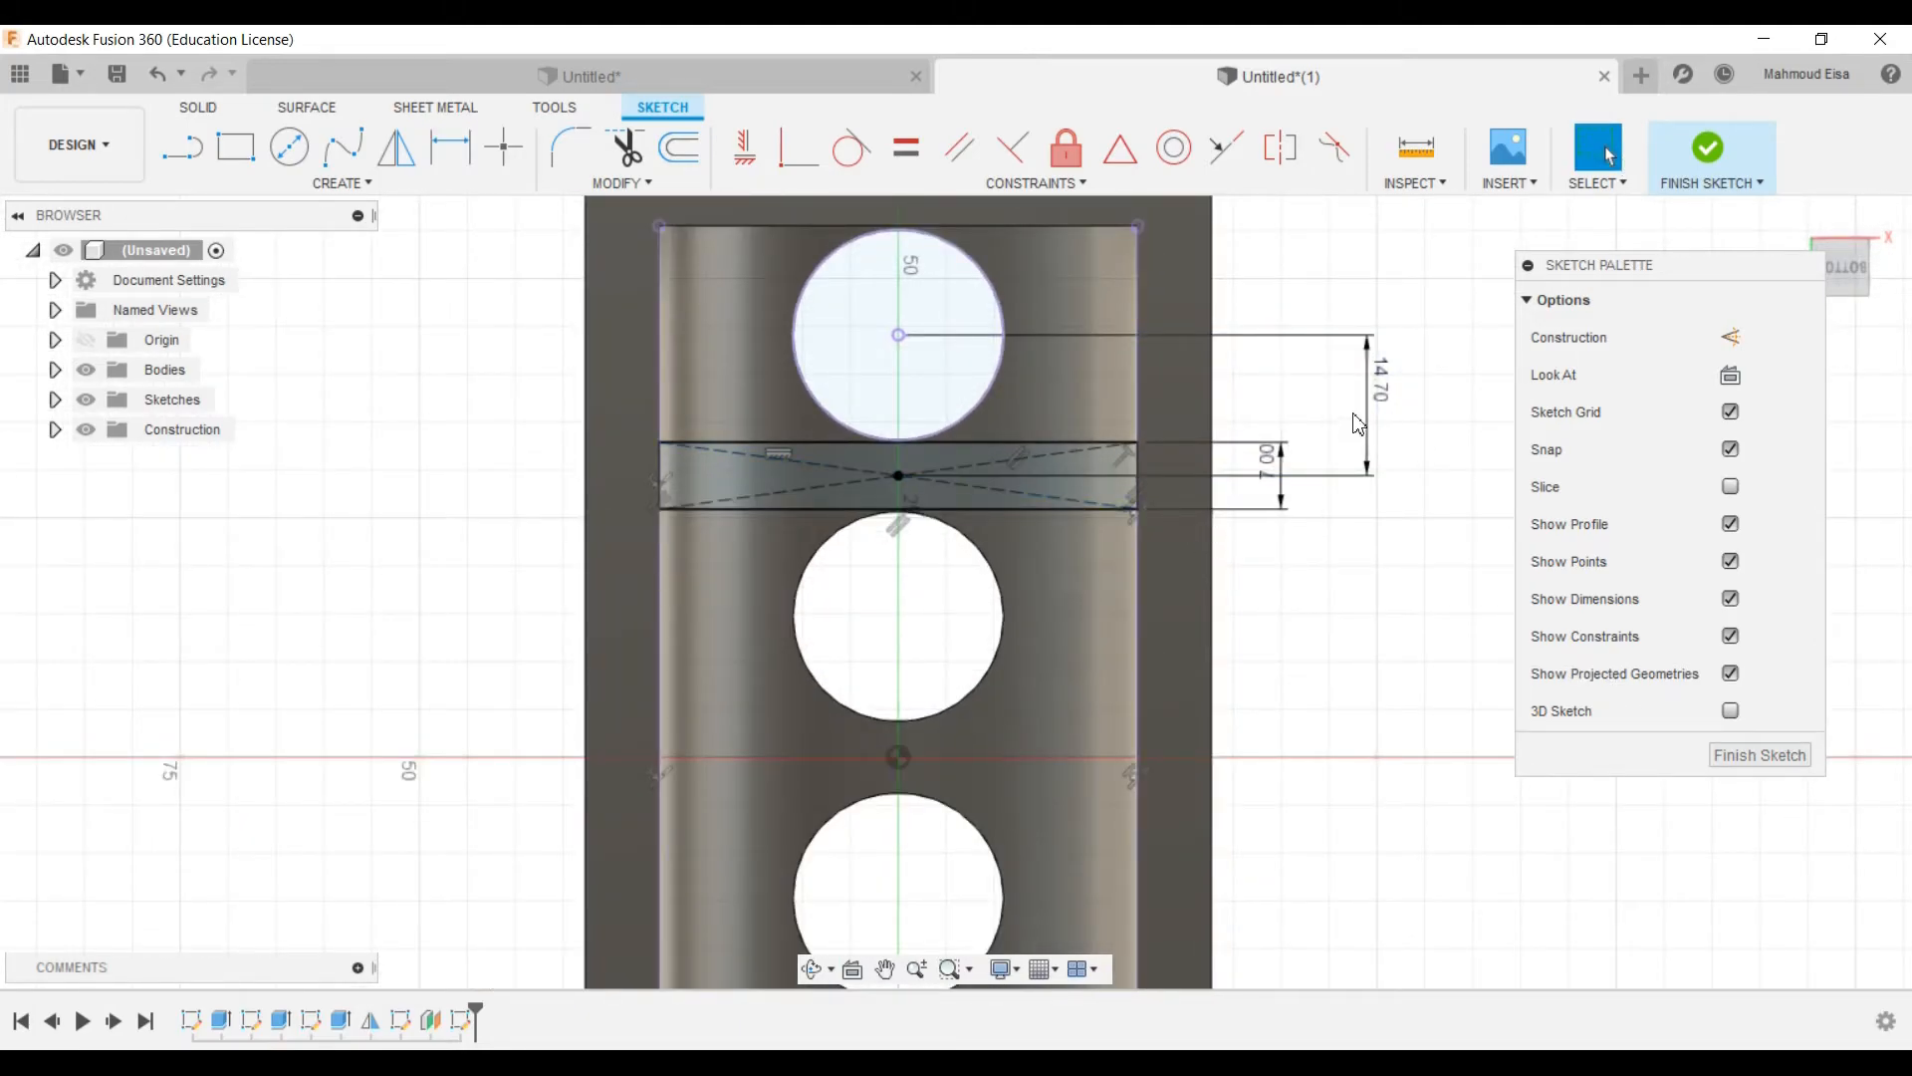
Step: Reposition the 14.7 mm and 7 mm dimension labels closer to the rectangle
drag(1379, 398, 1262, 398)
drag(1267, 478, 1191, 482)
drag(1258, 396, 1158, 385)
click(1586, 169)
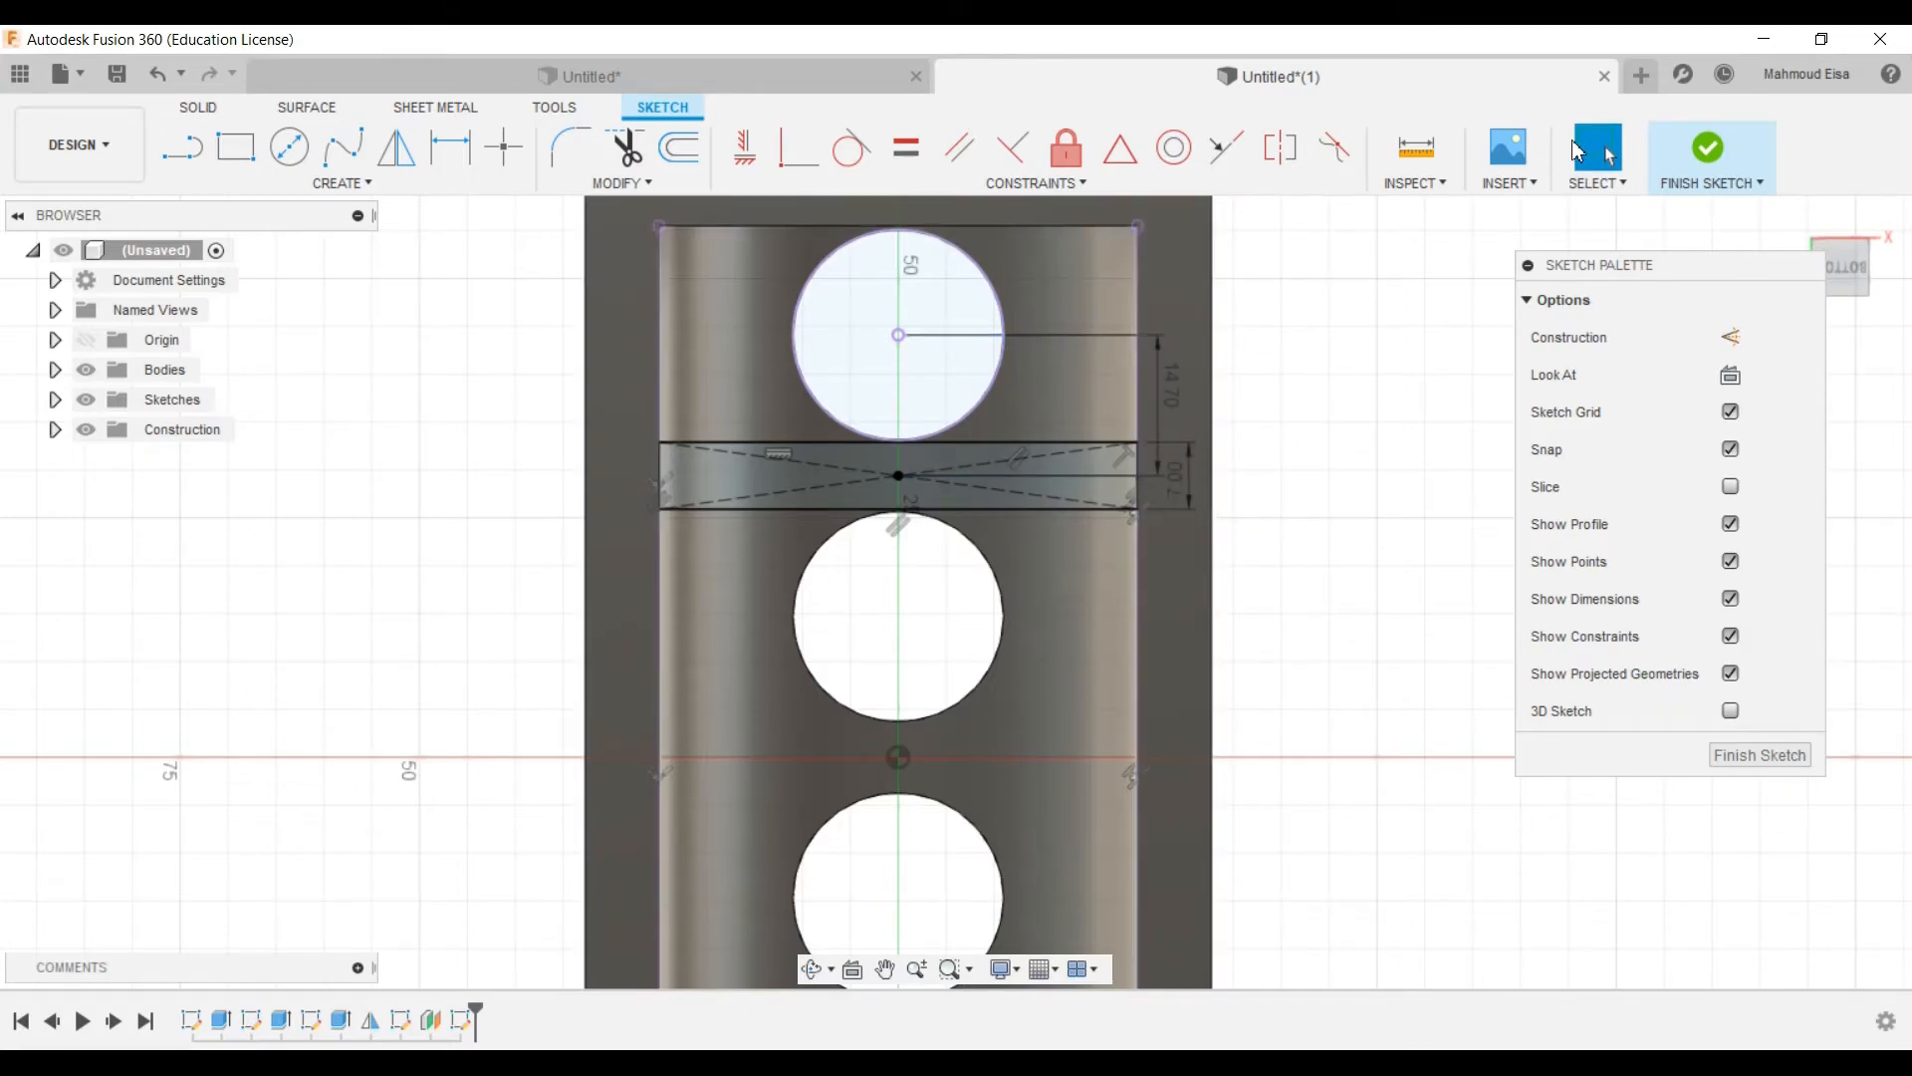
Step: Draw a center rectangle about 5.5 mm high at the origin between the two middle holes, reaching the channel's side edges
scroll(1072, 239, down, 3)
scroll(1019, 755, up, 1)
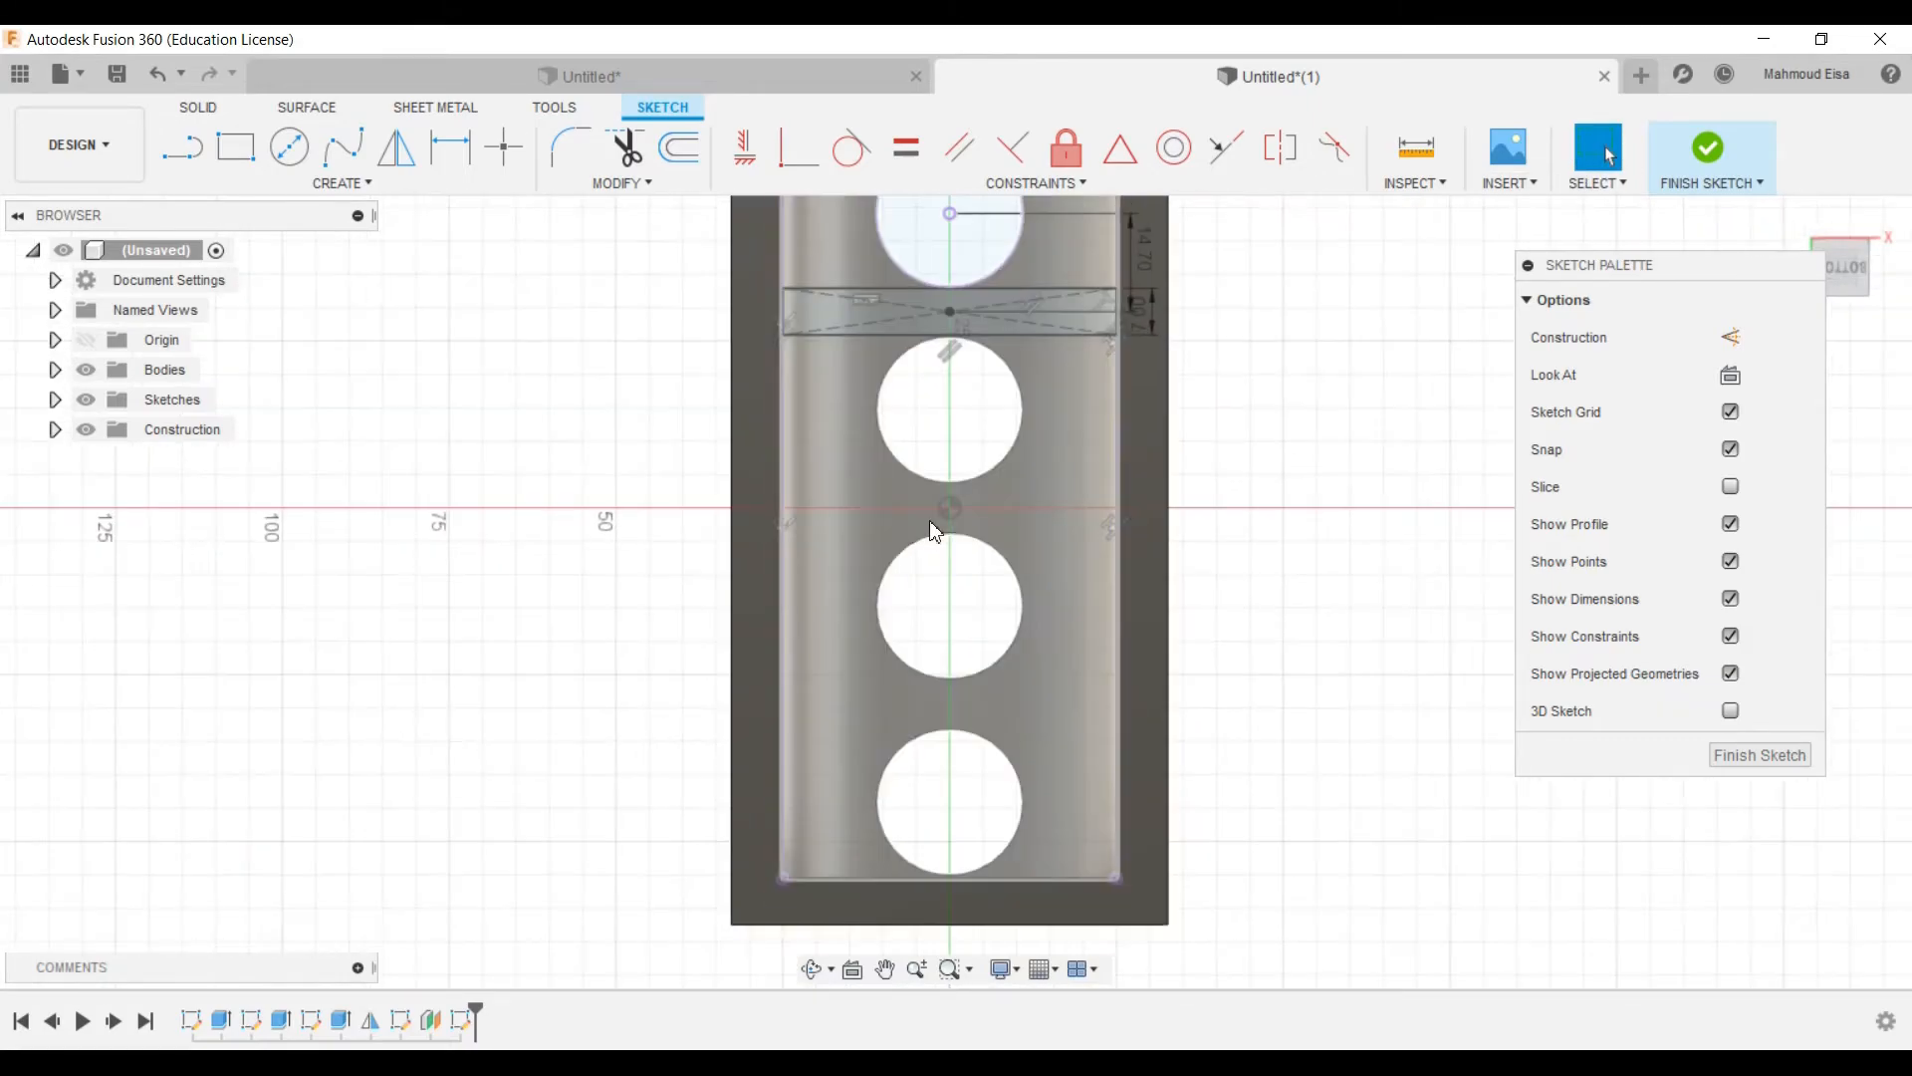
click(443, 186)
mouse_move(381, 246)
click(482, 300)
scroll(956, 547, up, 2)
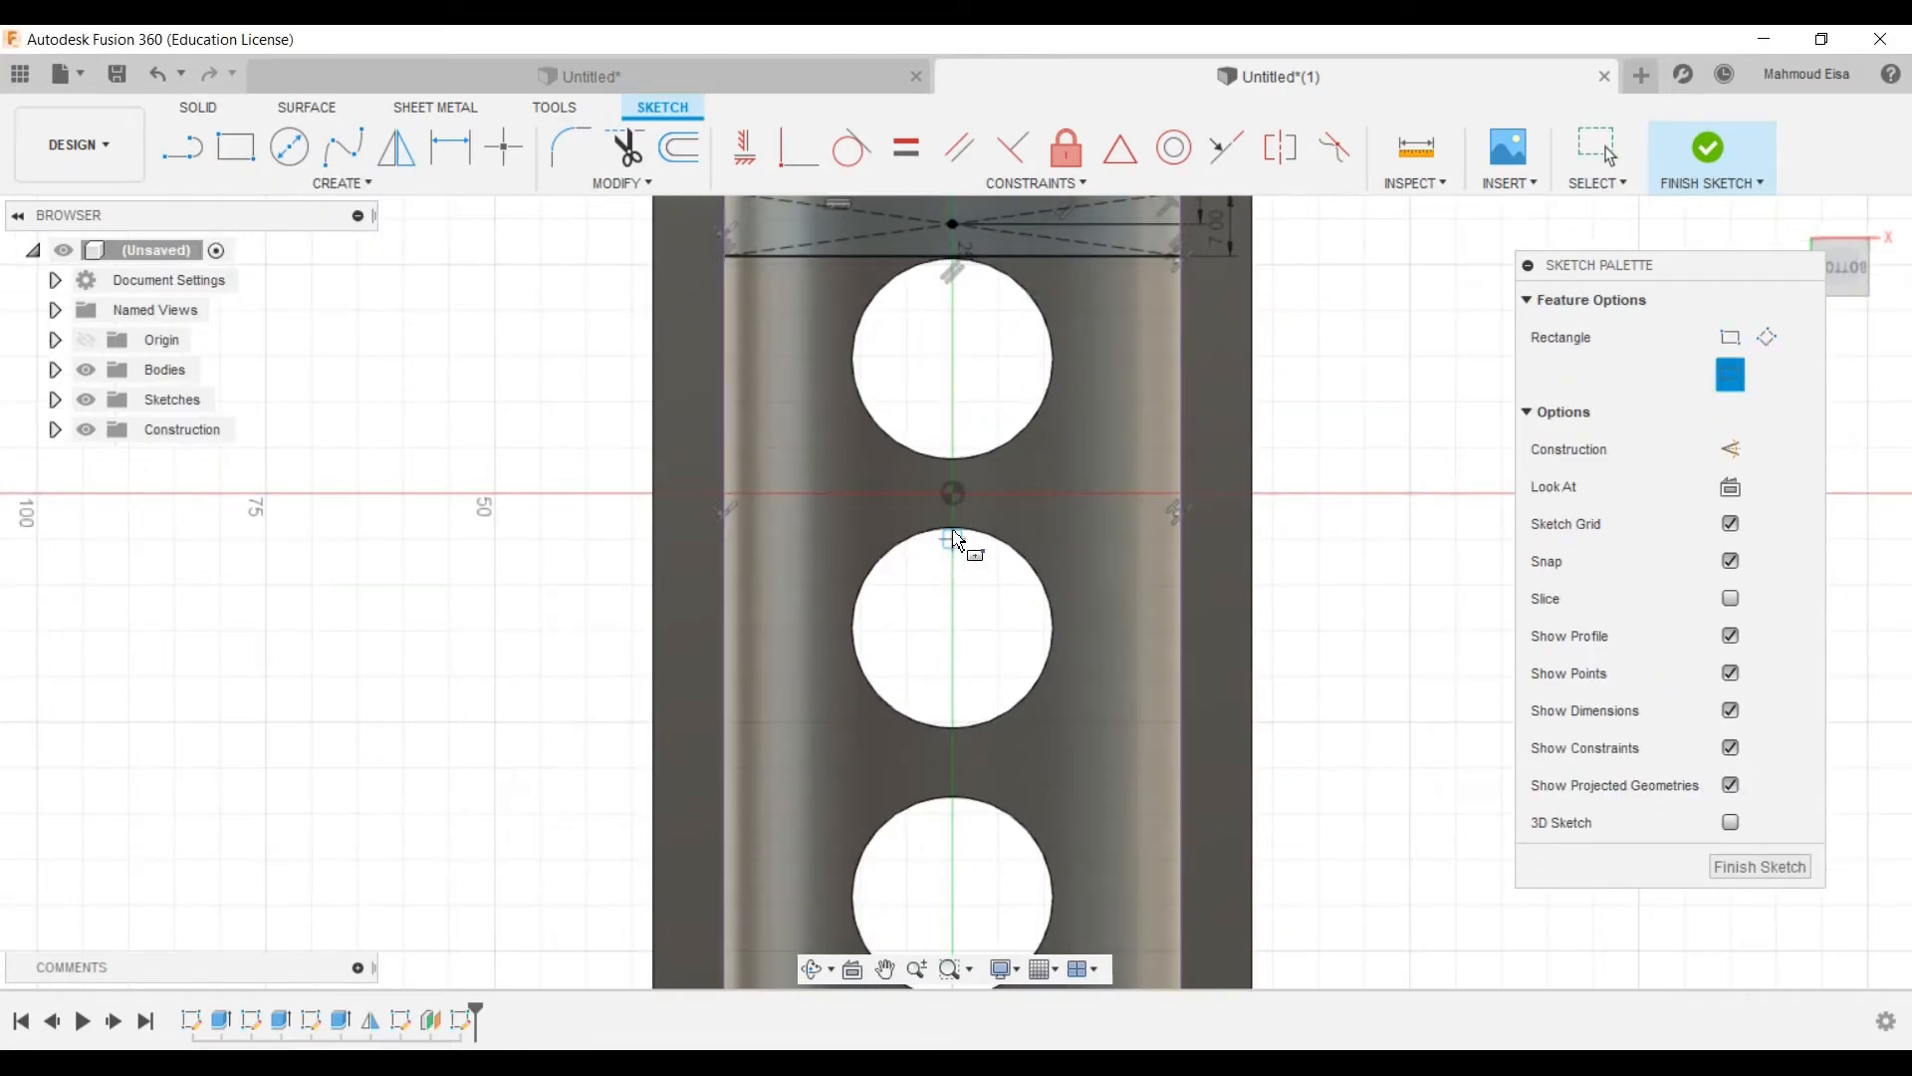
scroll(959, 501, up, 2)
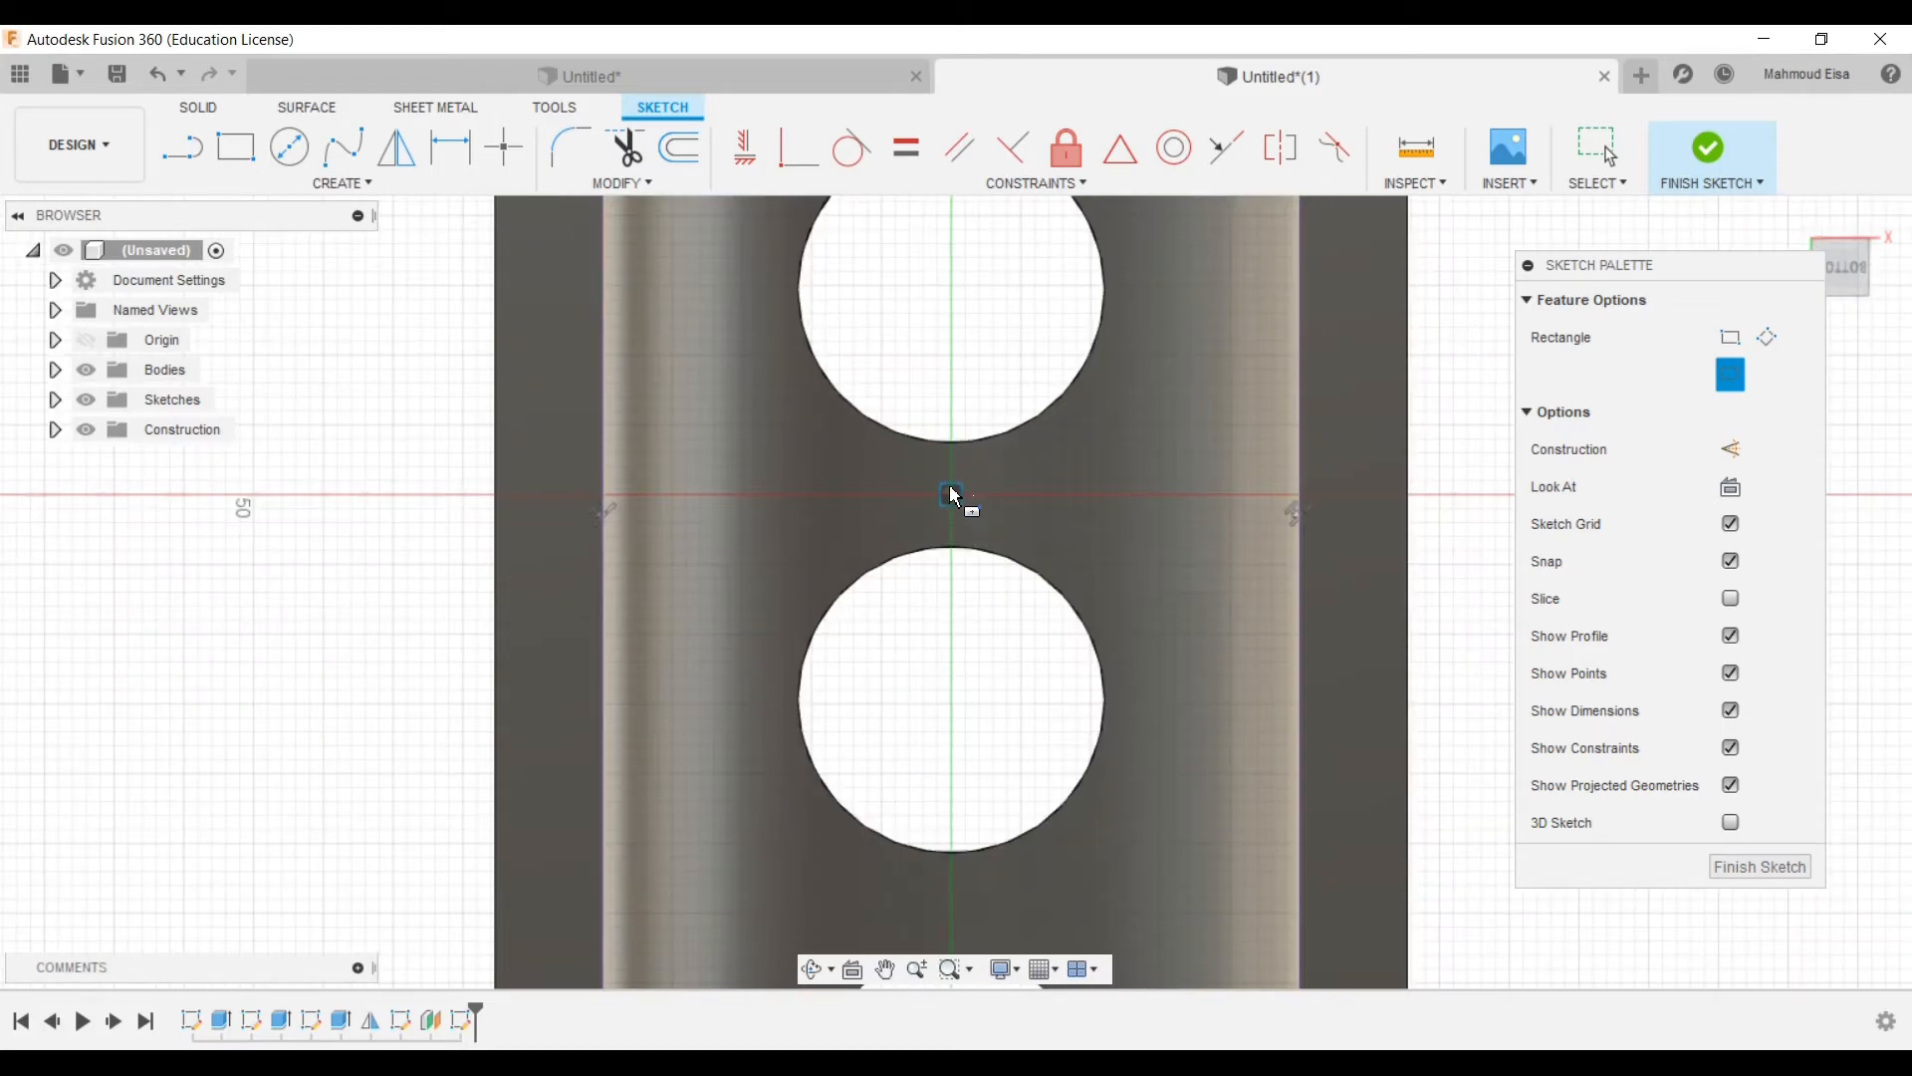
click(956, 498)
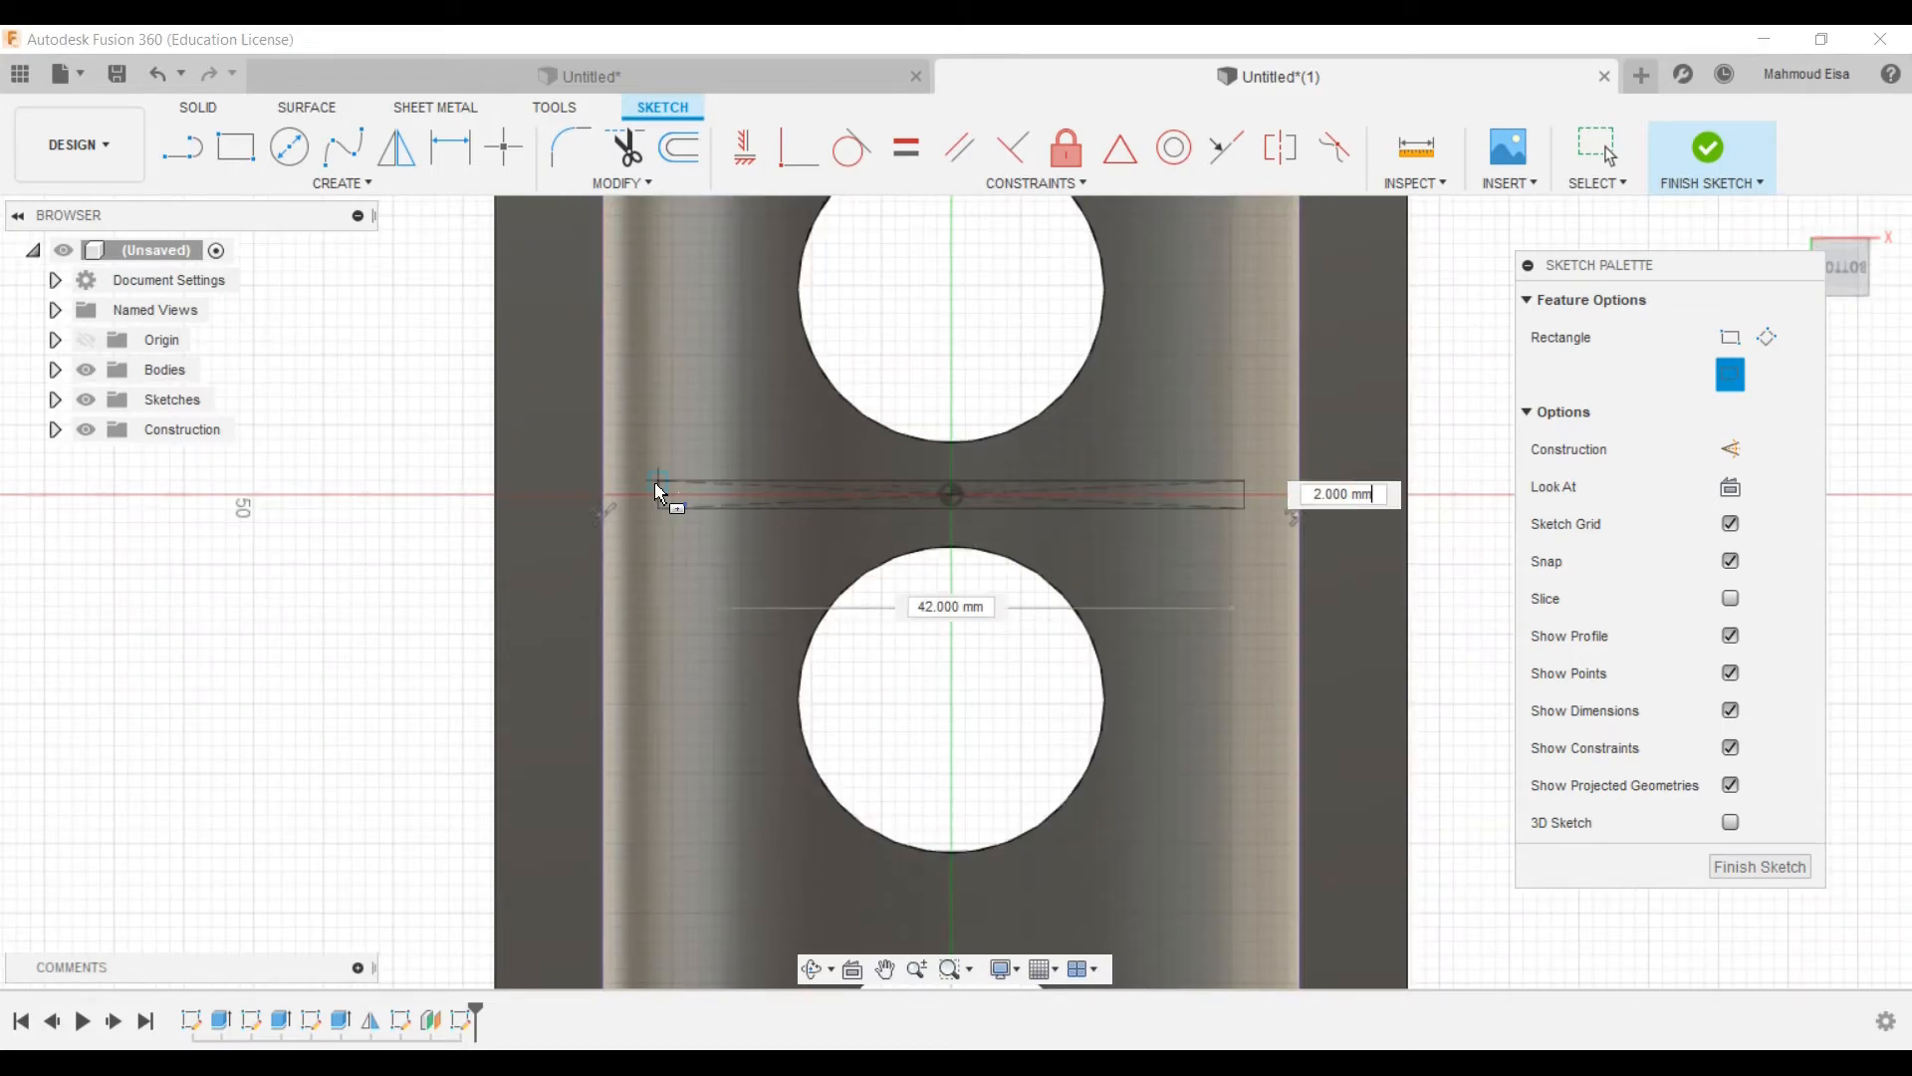
click(606, 457)
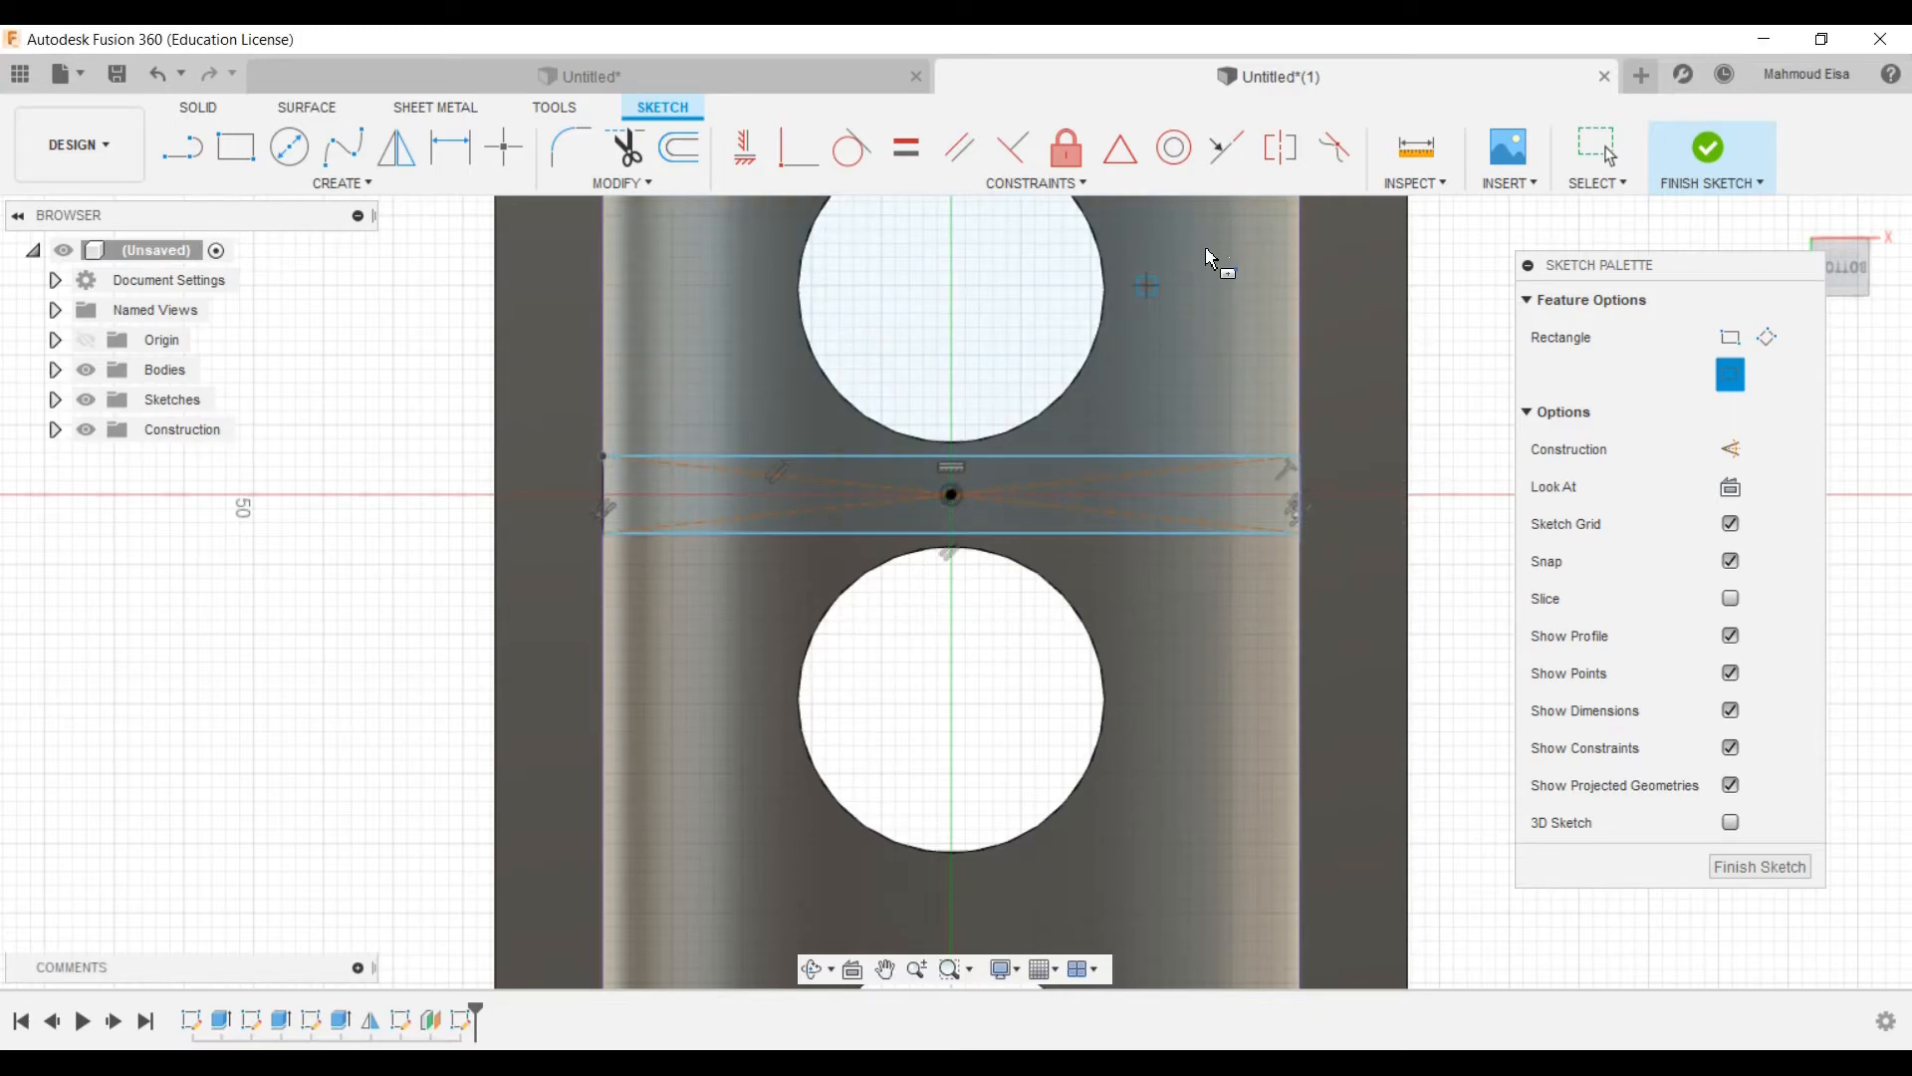
scroll(1170, 328, down, 1)
click(1593, 155)
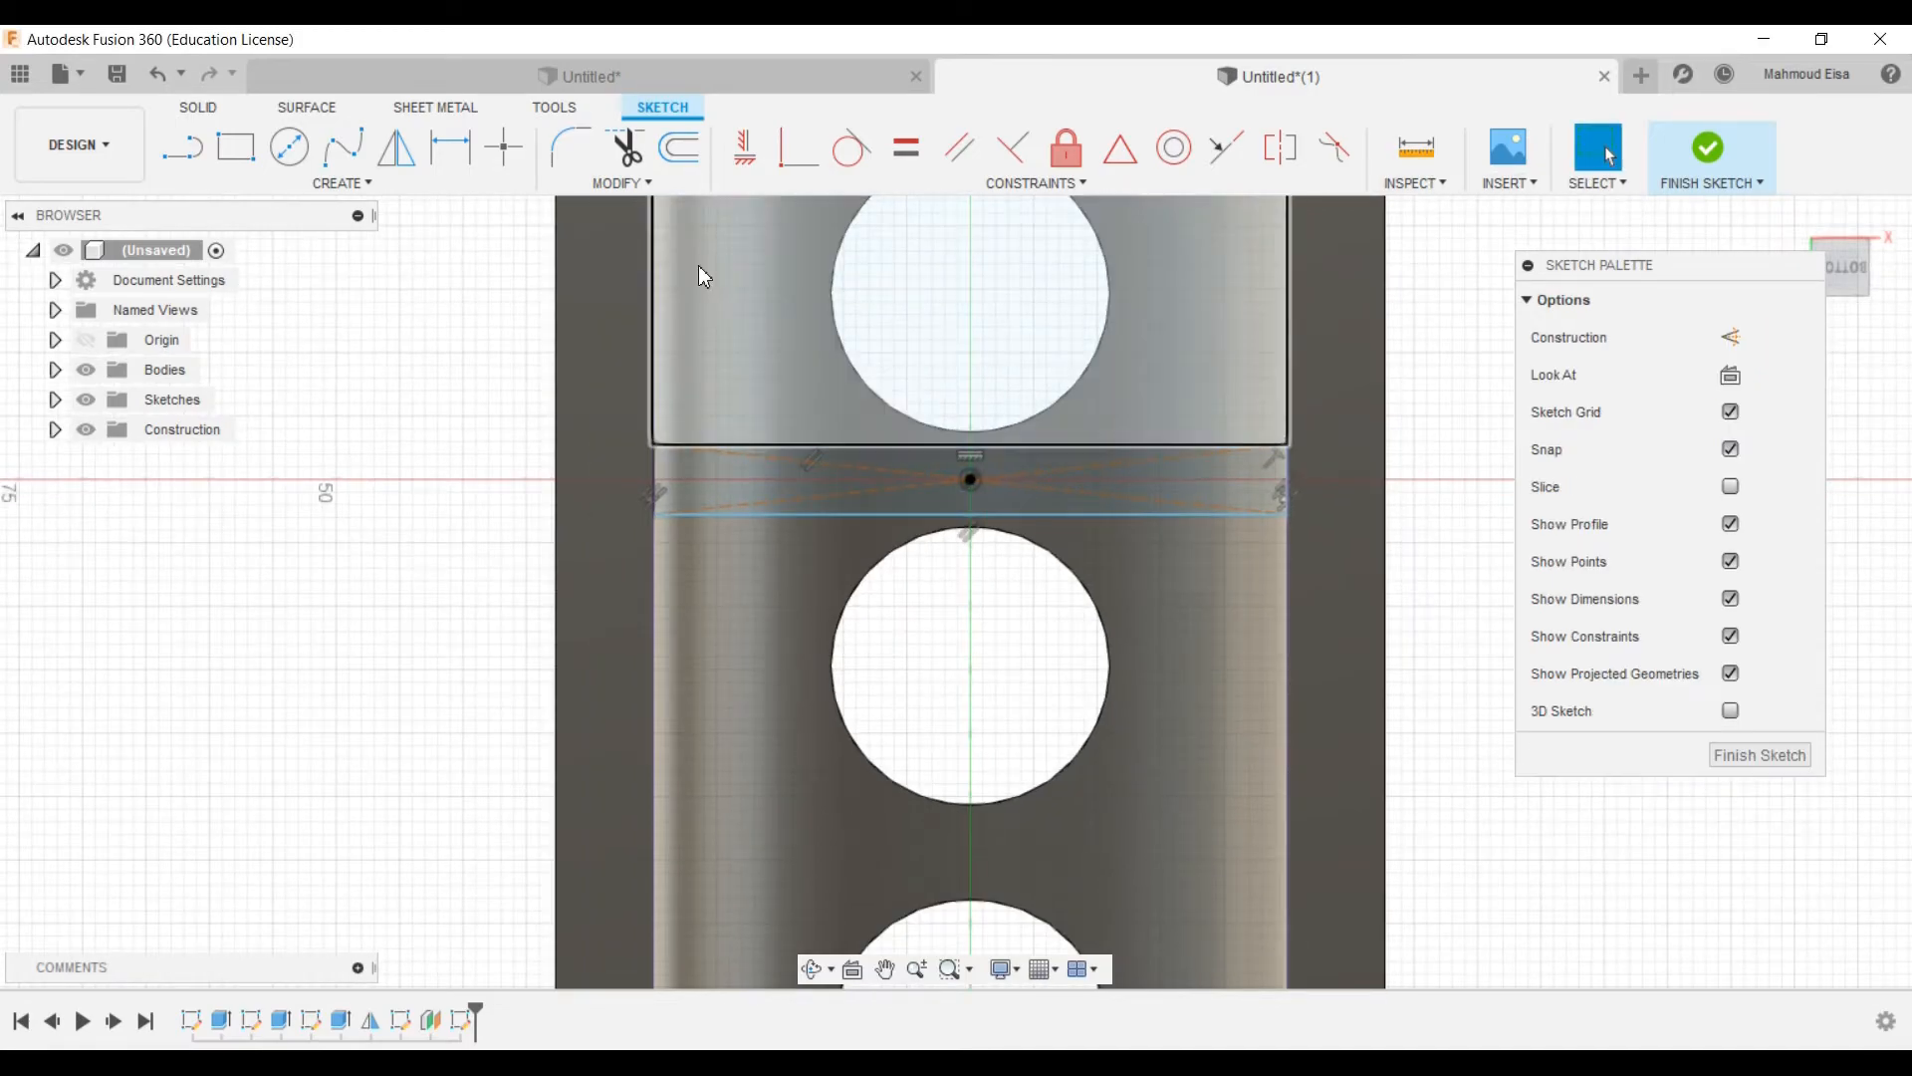
Step: Dimension the short side of the rectangle at the origin as 7 mm
click(450, 147)
click(1287, 480)
click(1328, 478)
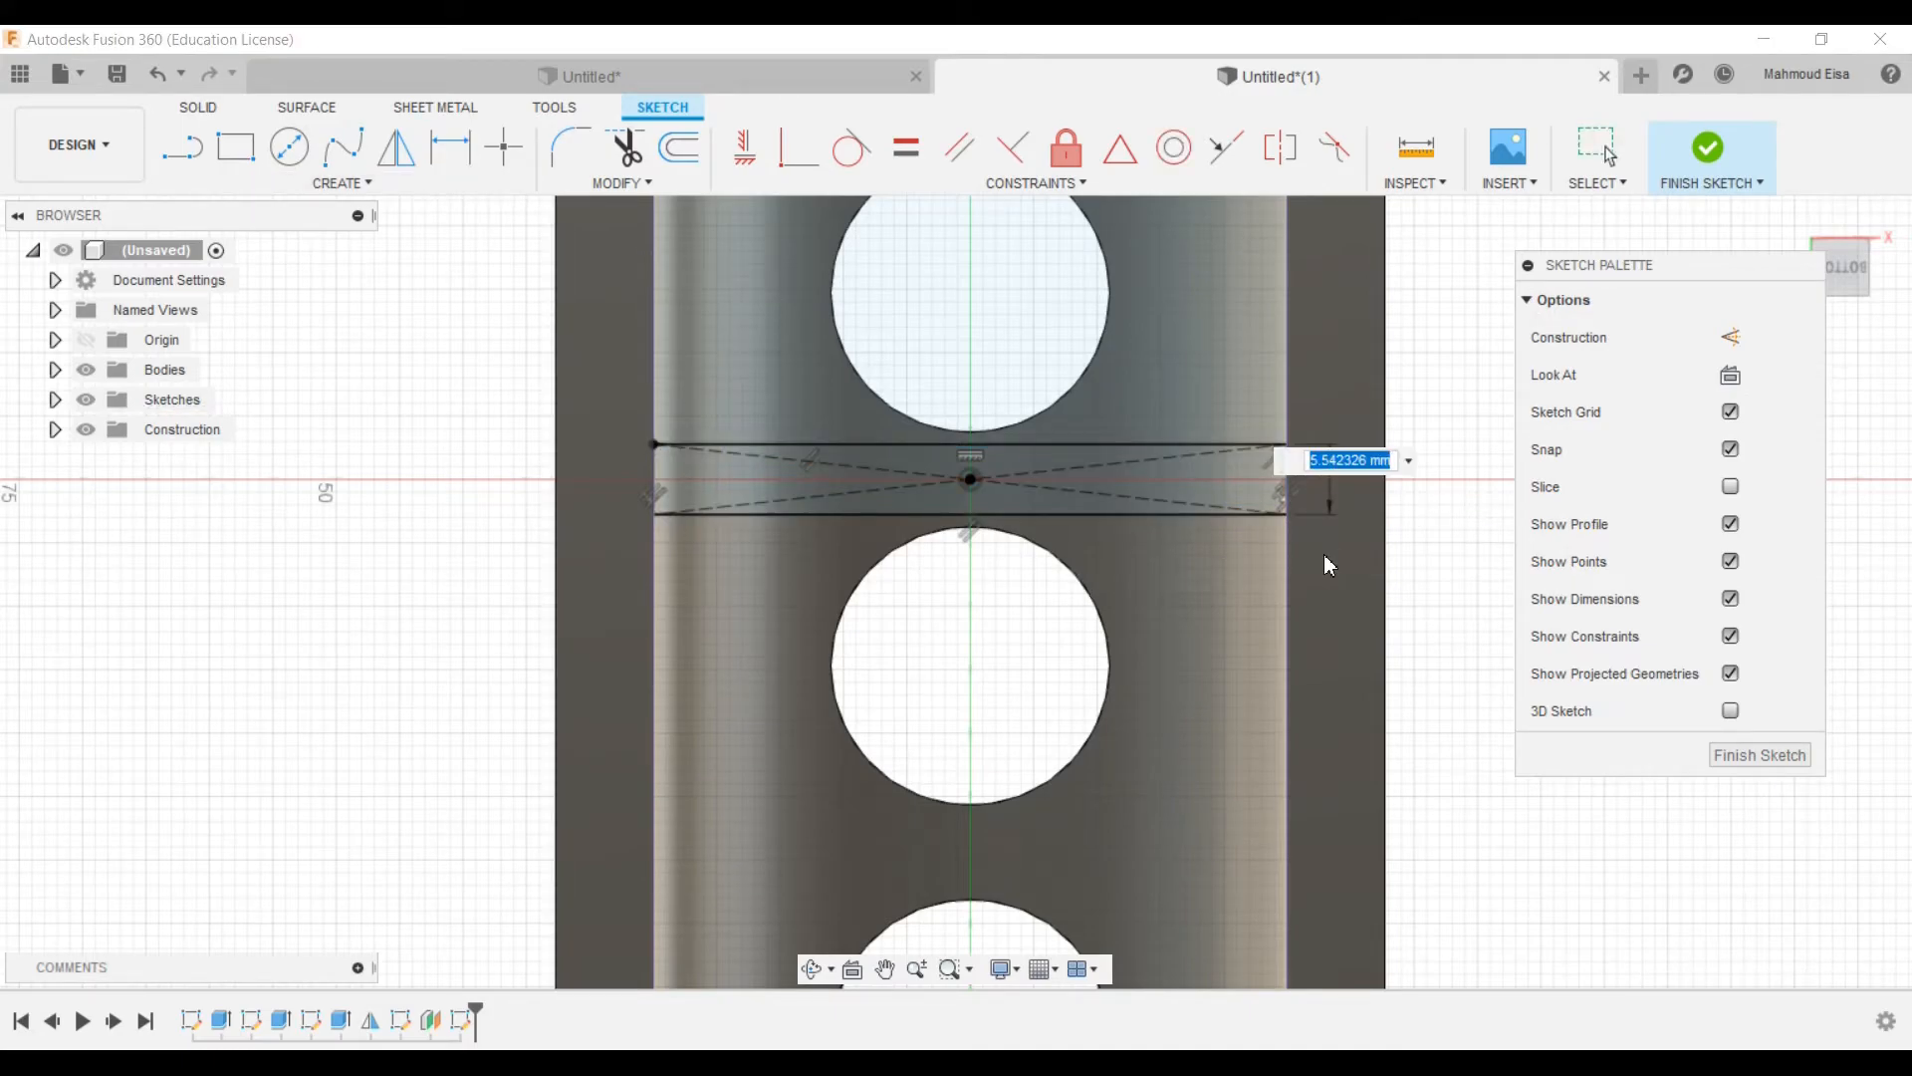
text(7)
key(Return)
Step: Examine the clearance between the middle rectangle's long edge and the adjacent hole
scroll(1035, 527, up, 2)
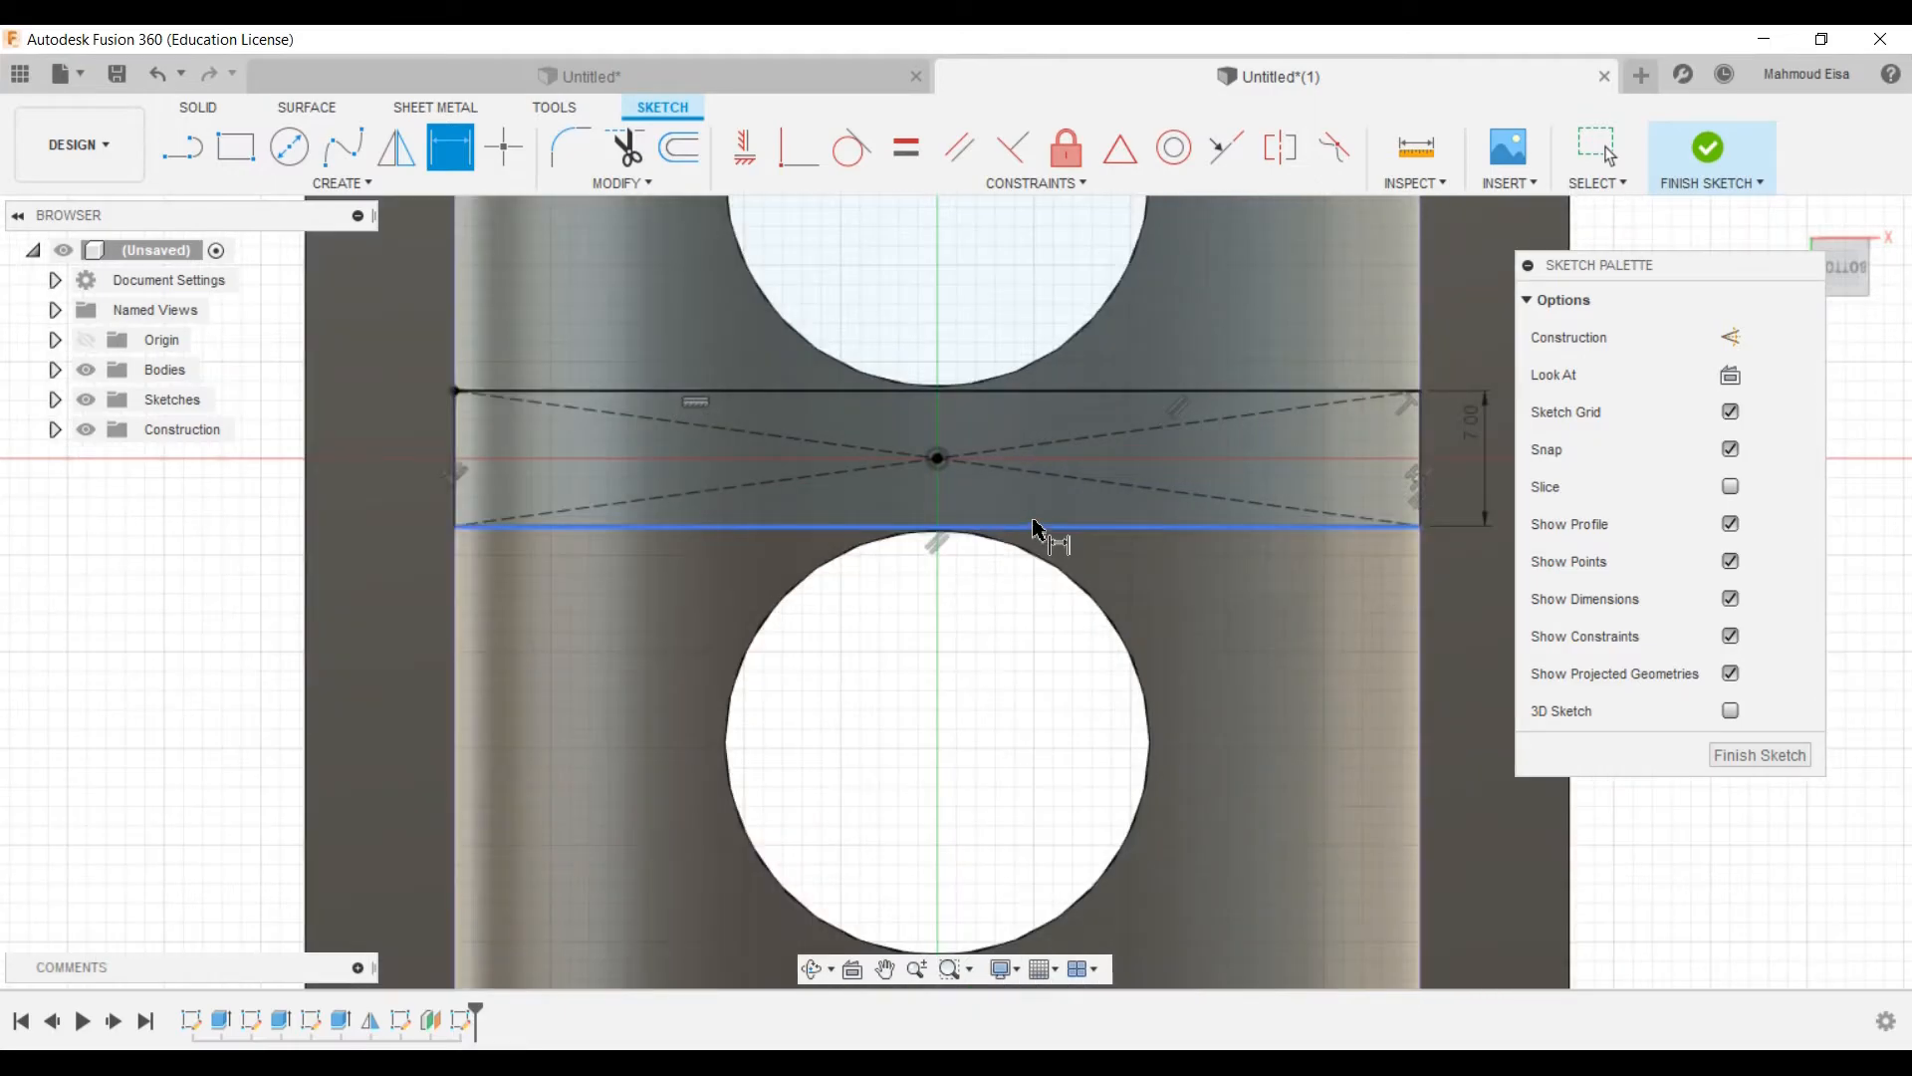
scroll(947, 557, up, 2)
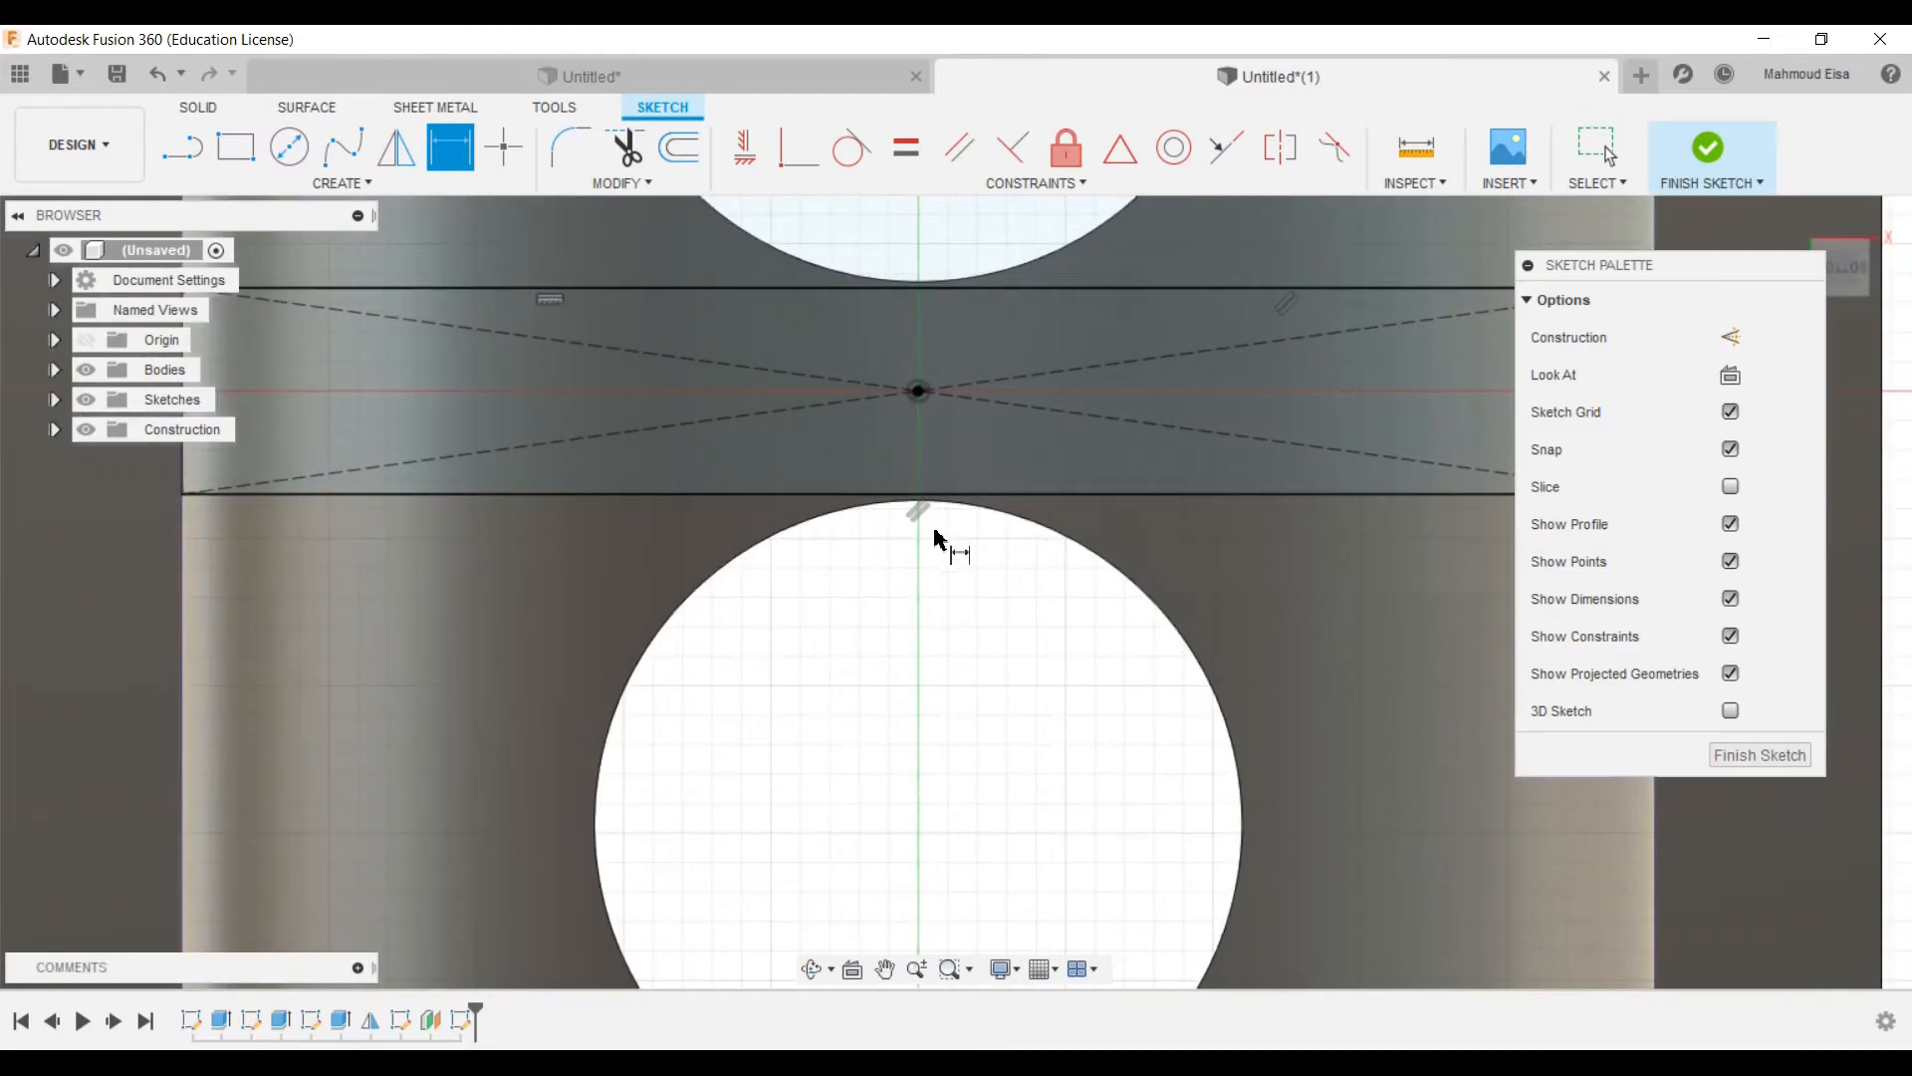
scroll(937, 538, up, 2)
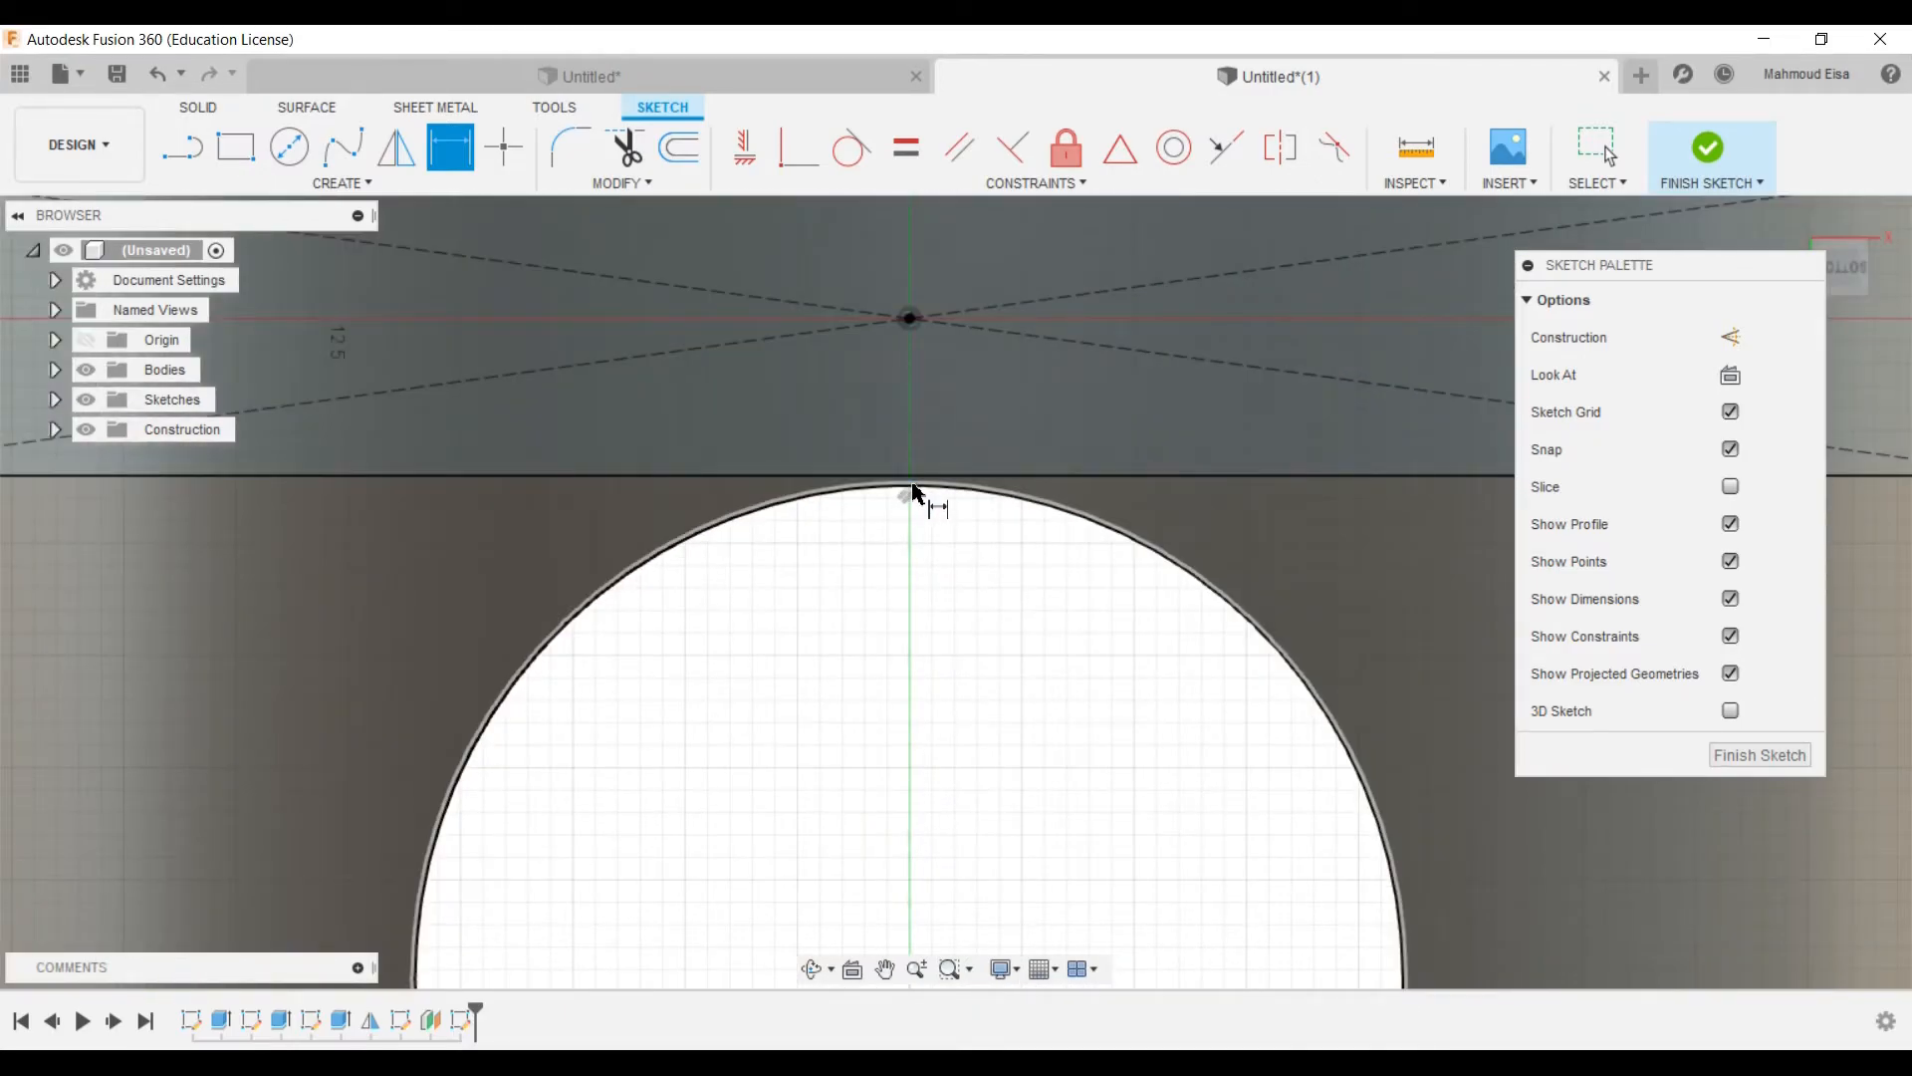
scroll(887, 610, down, 2)
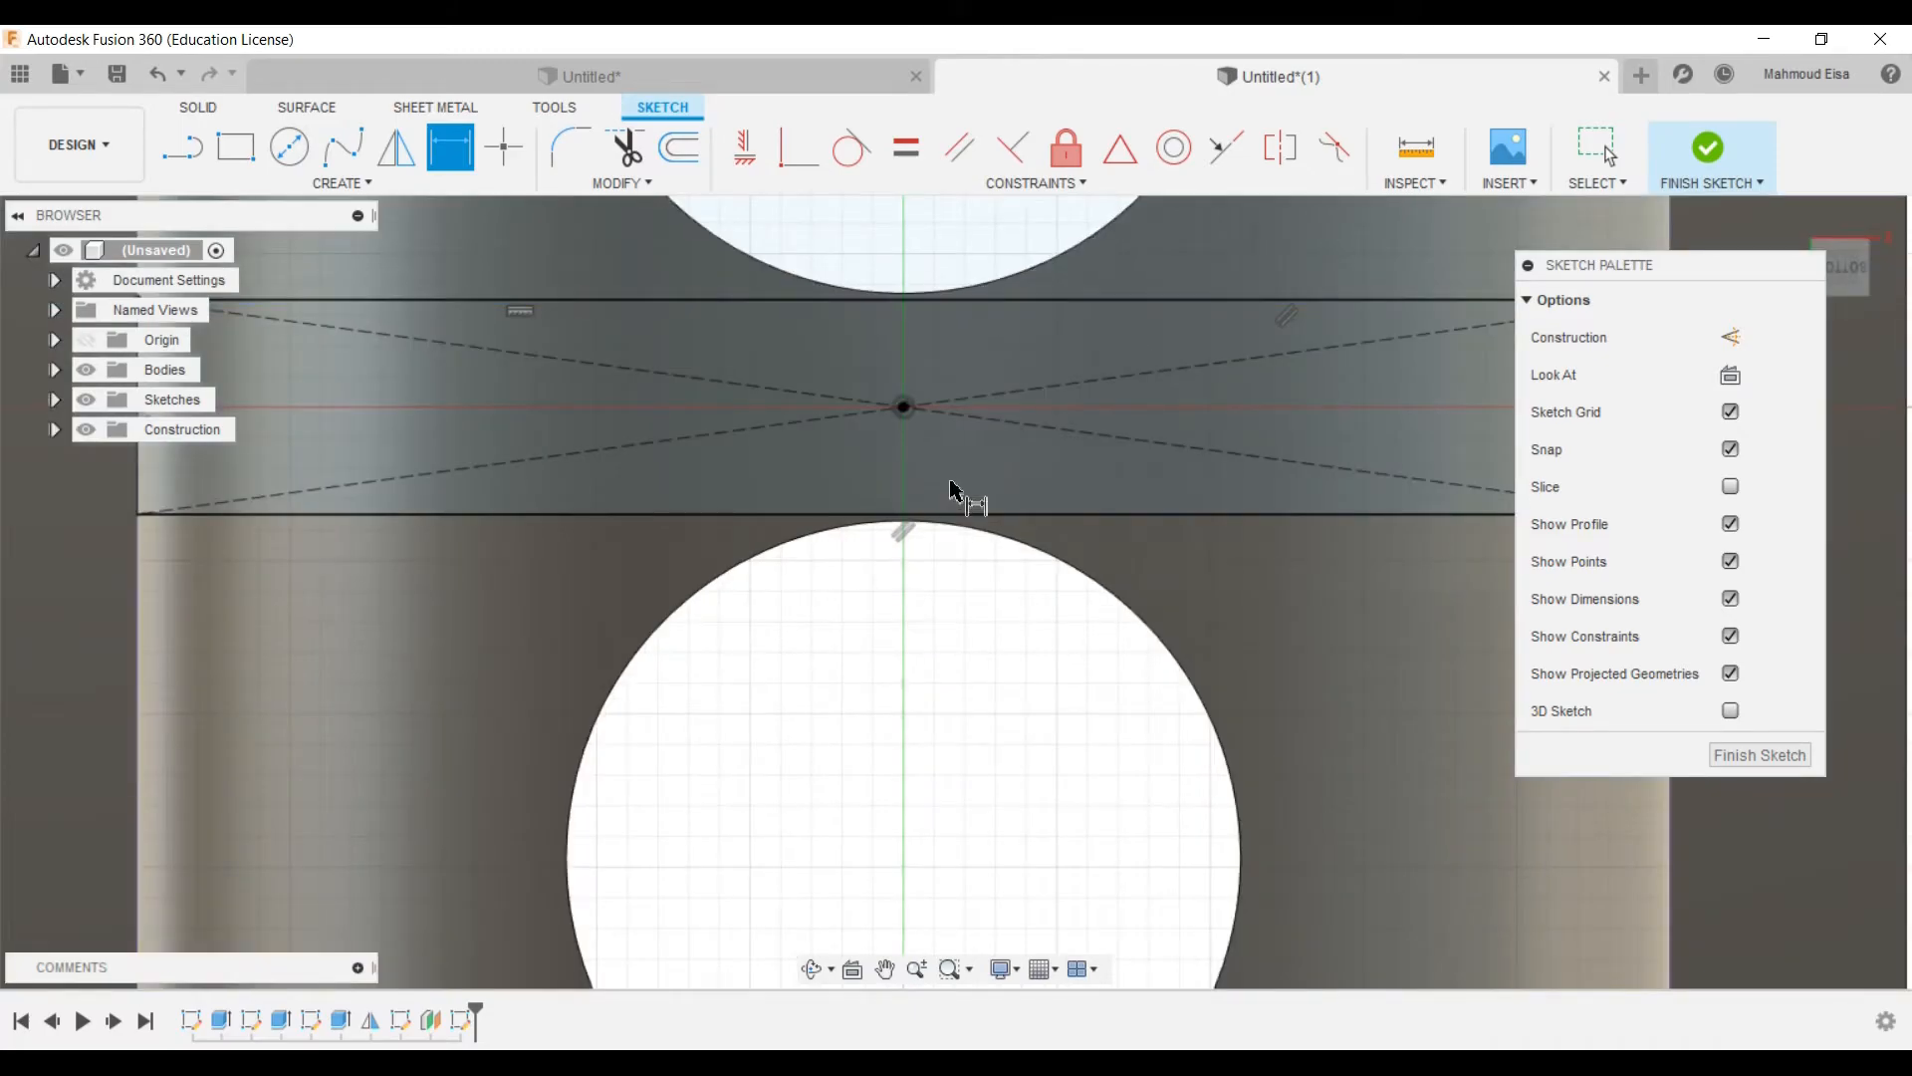
scroll(952, 498, down, 2)
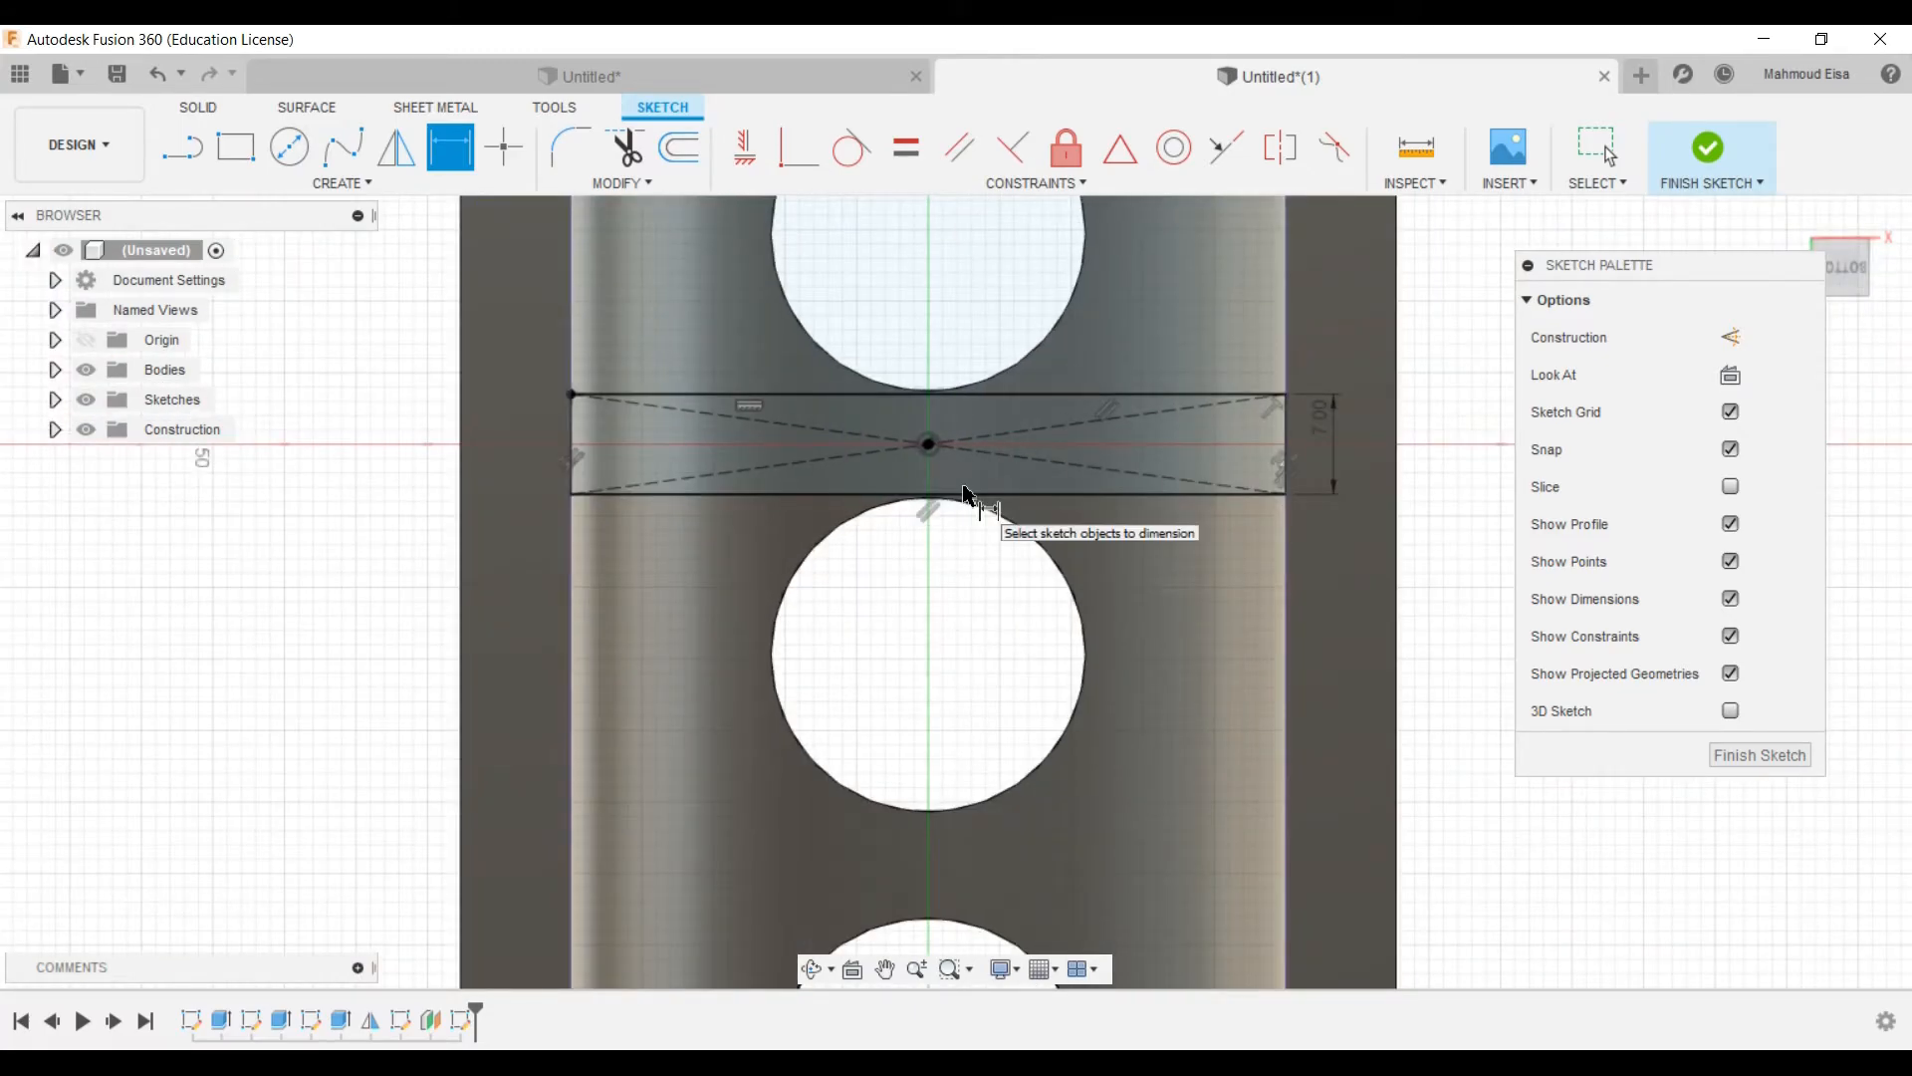
scroll(931, 436, down, 1)
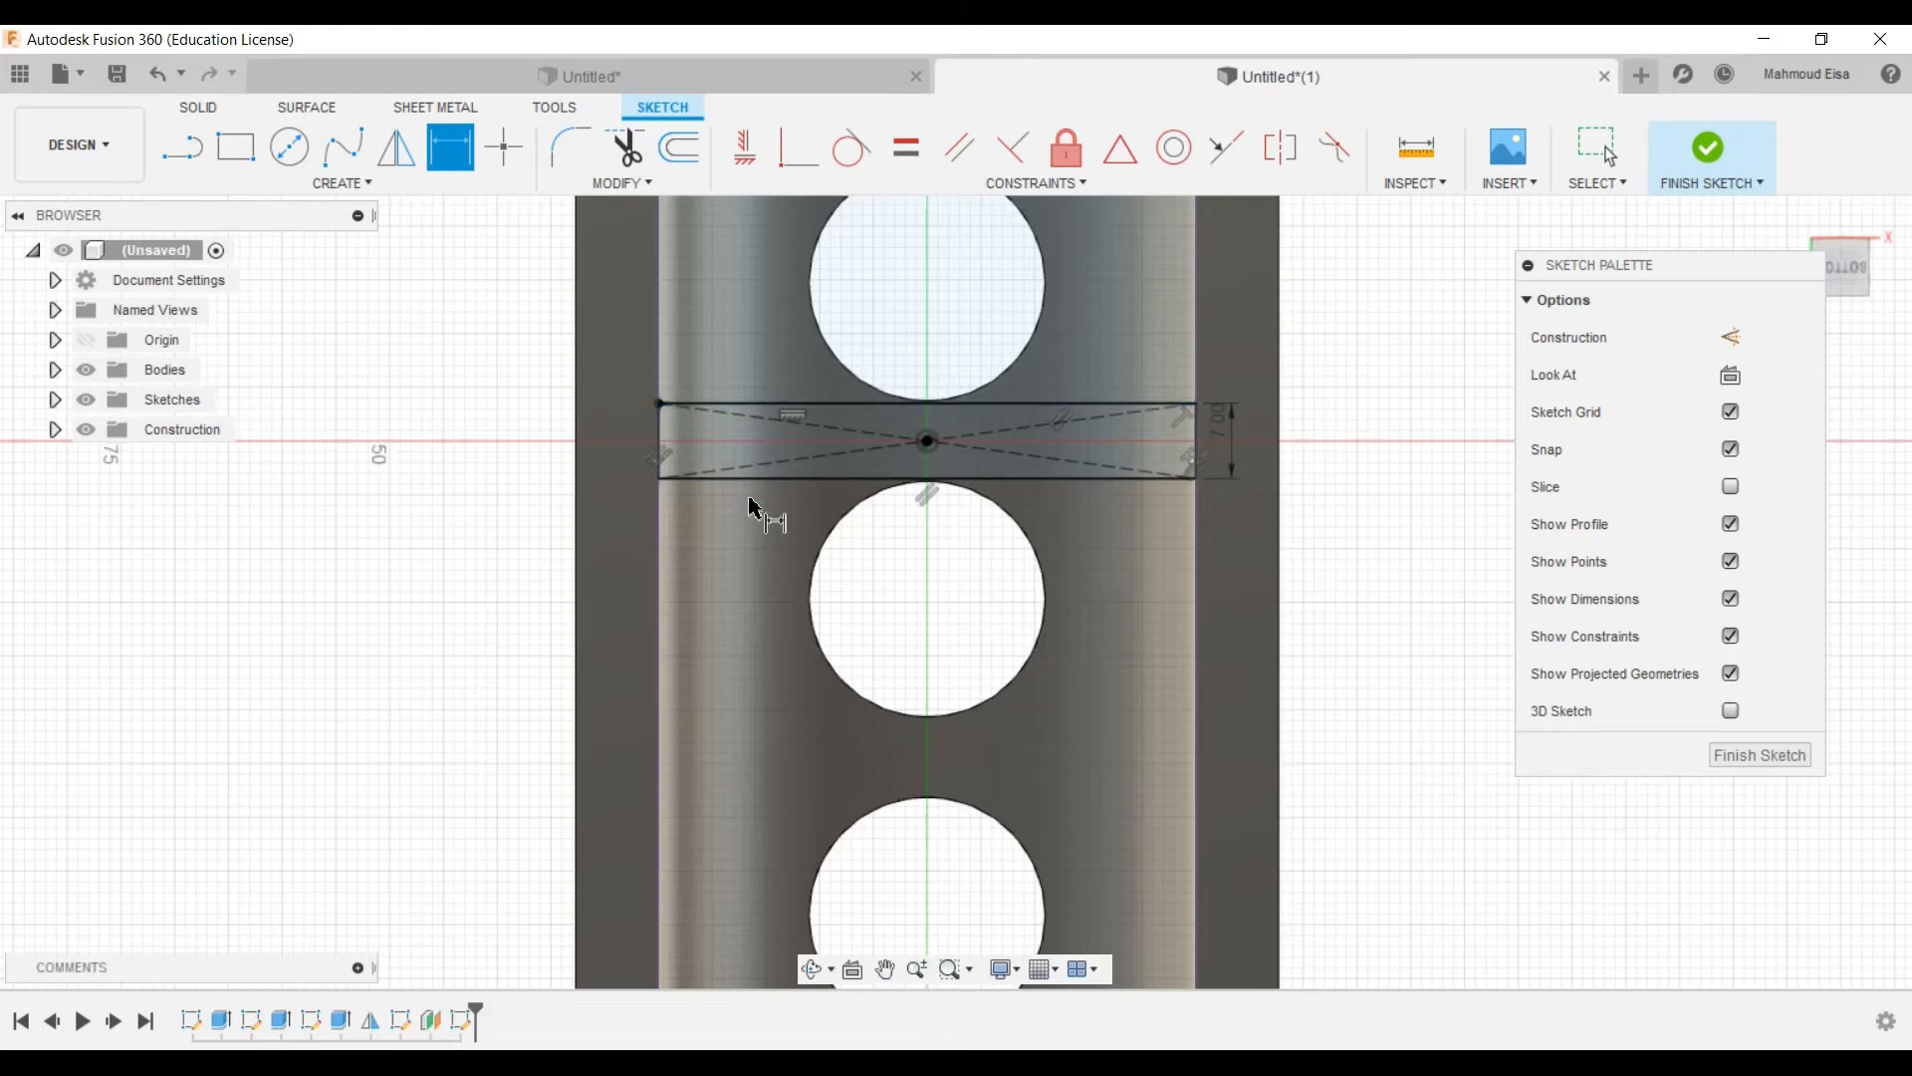
Step: Draw a center rectangle about 8 mm high between the third and last holes, reaching the channel's side edges
scroll(760, 504, down, 1)
scroll(1001, 478, up, 2)
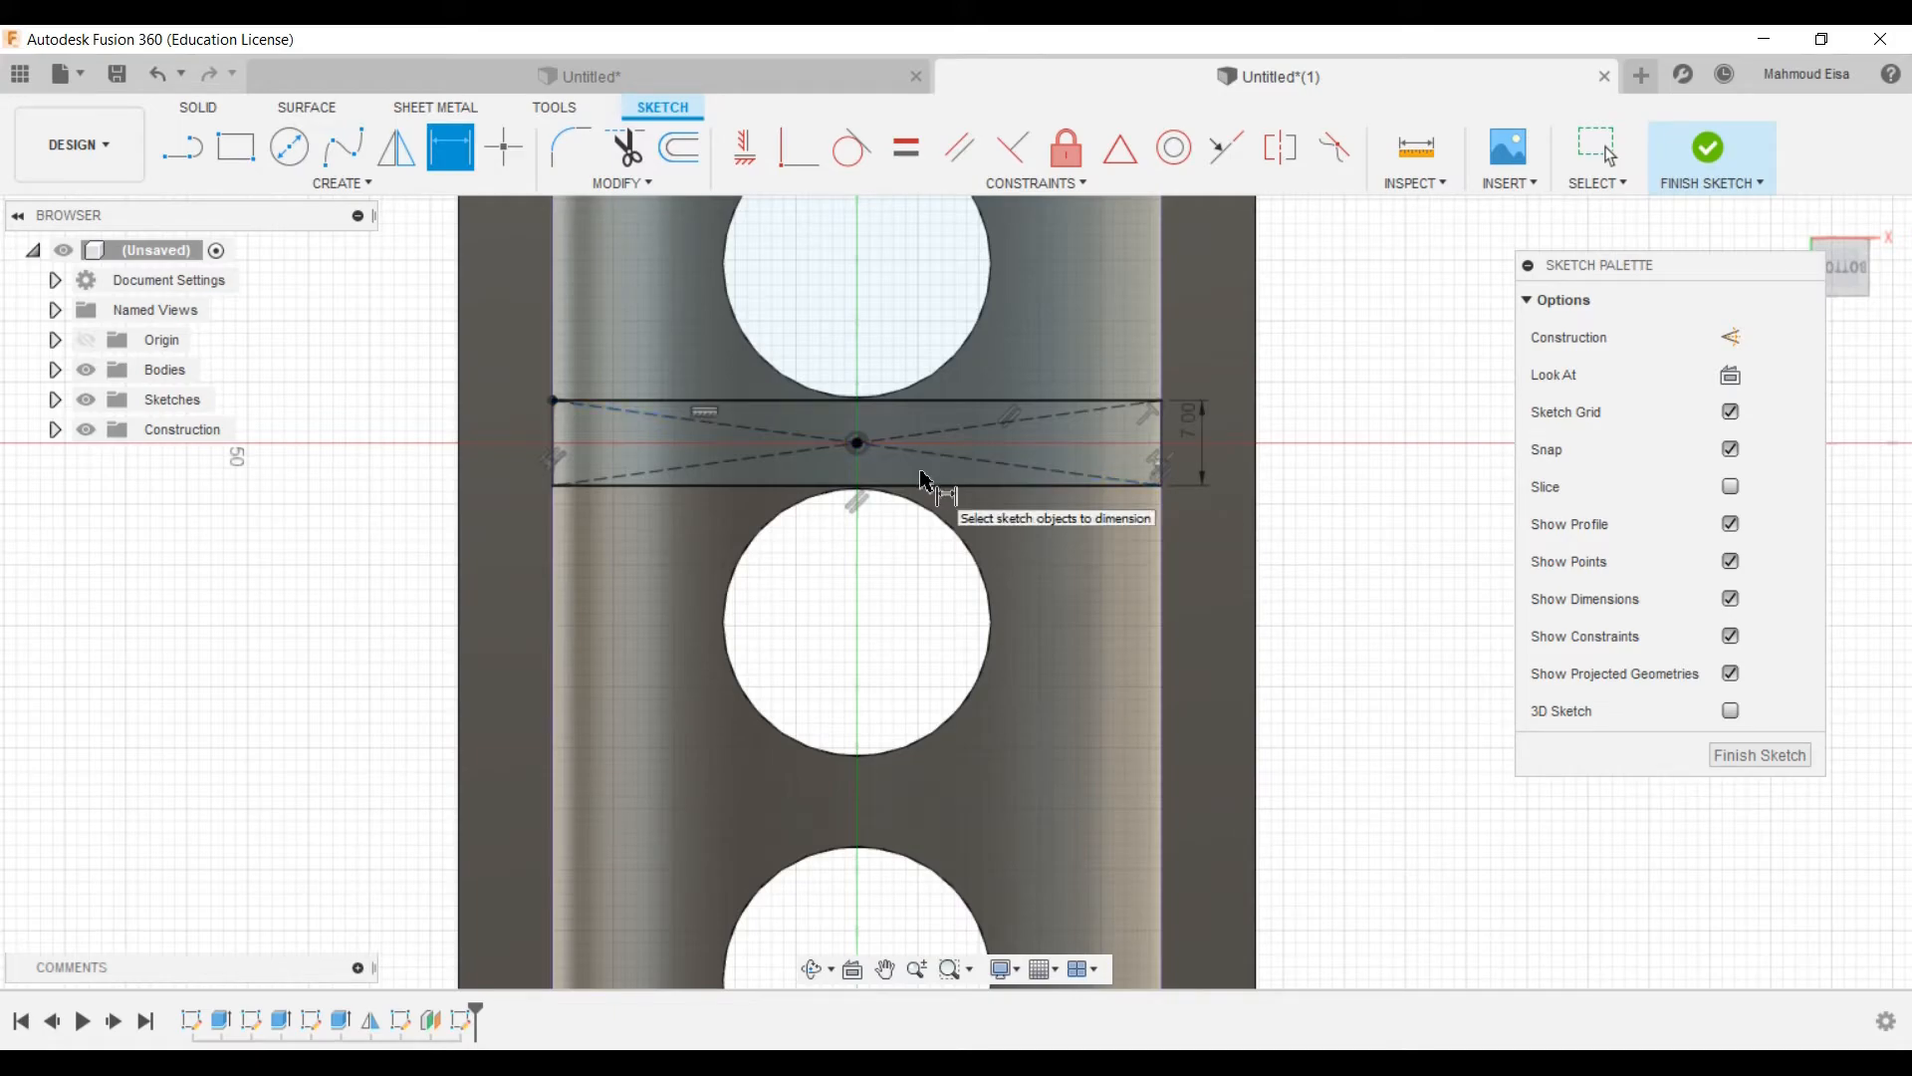
scroll(918, 389, down, 4)
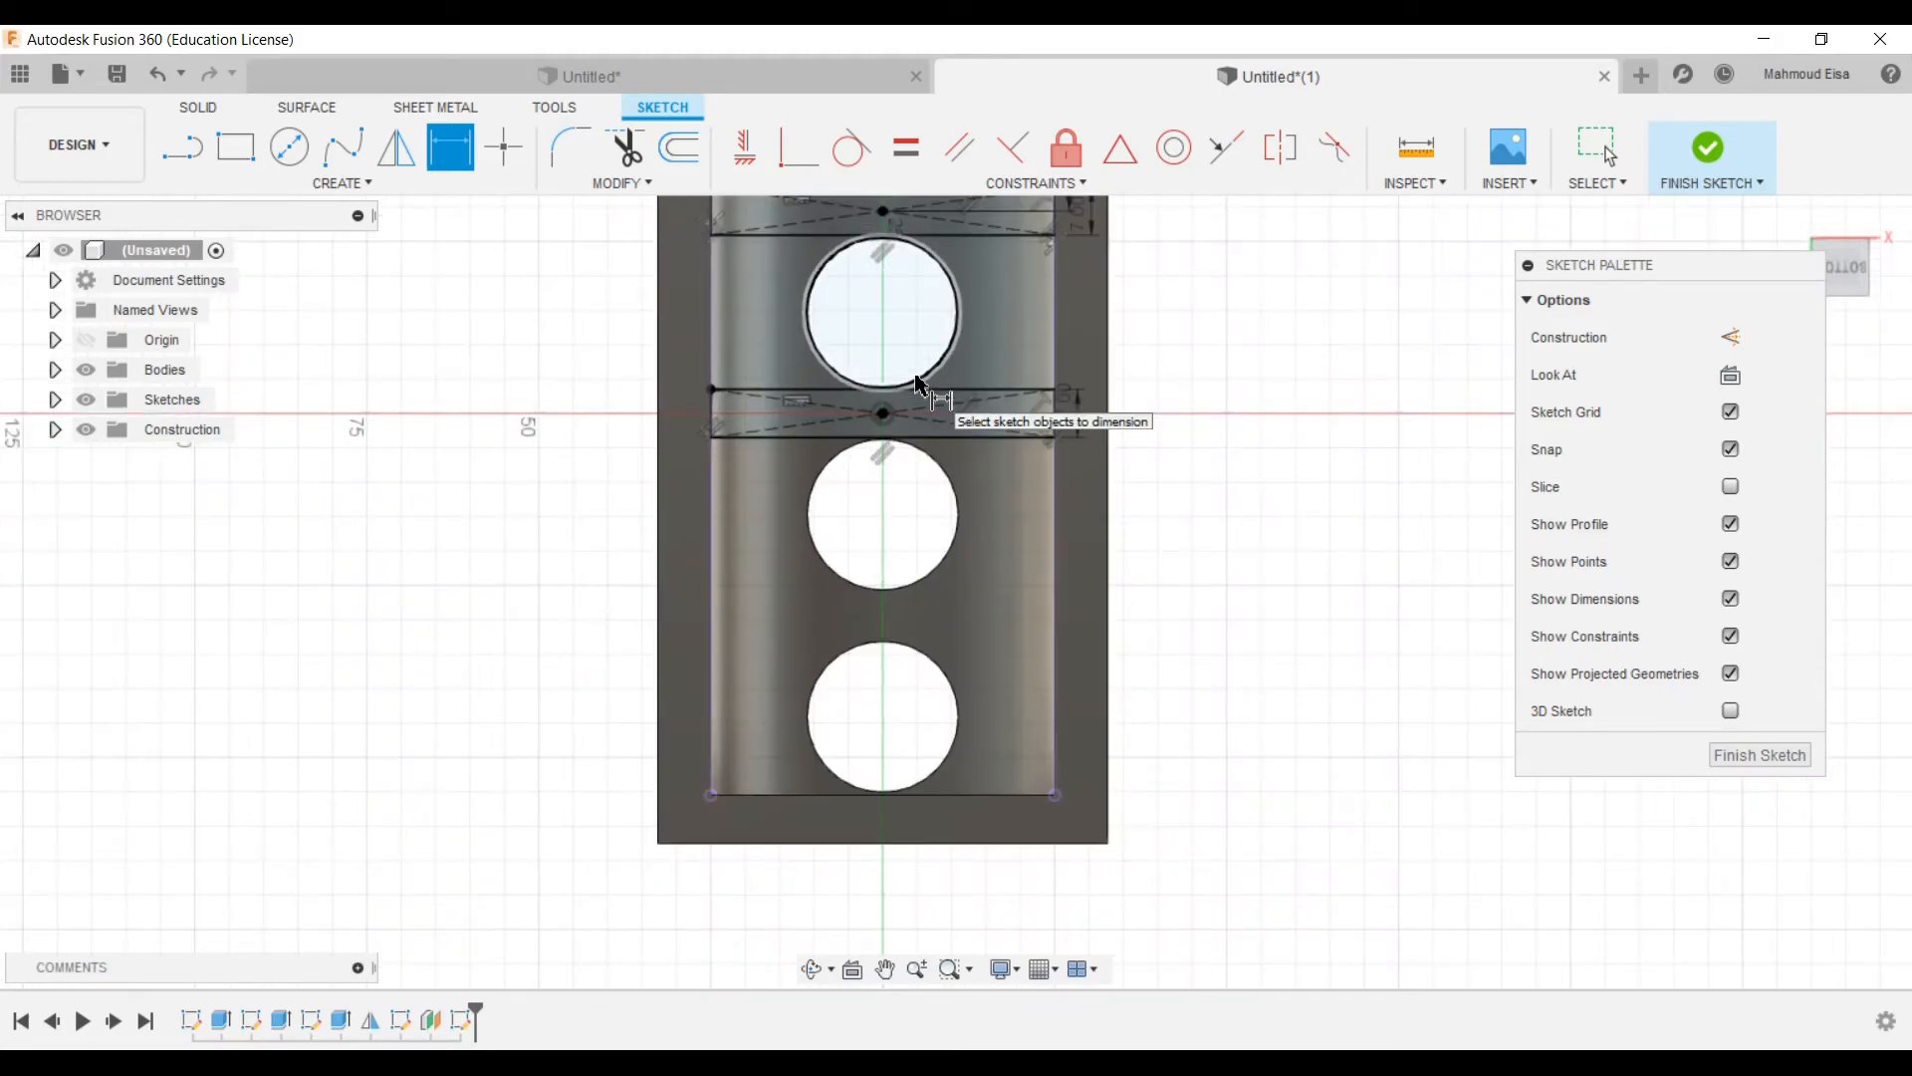
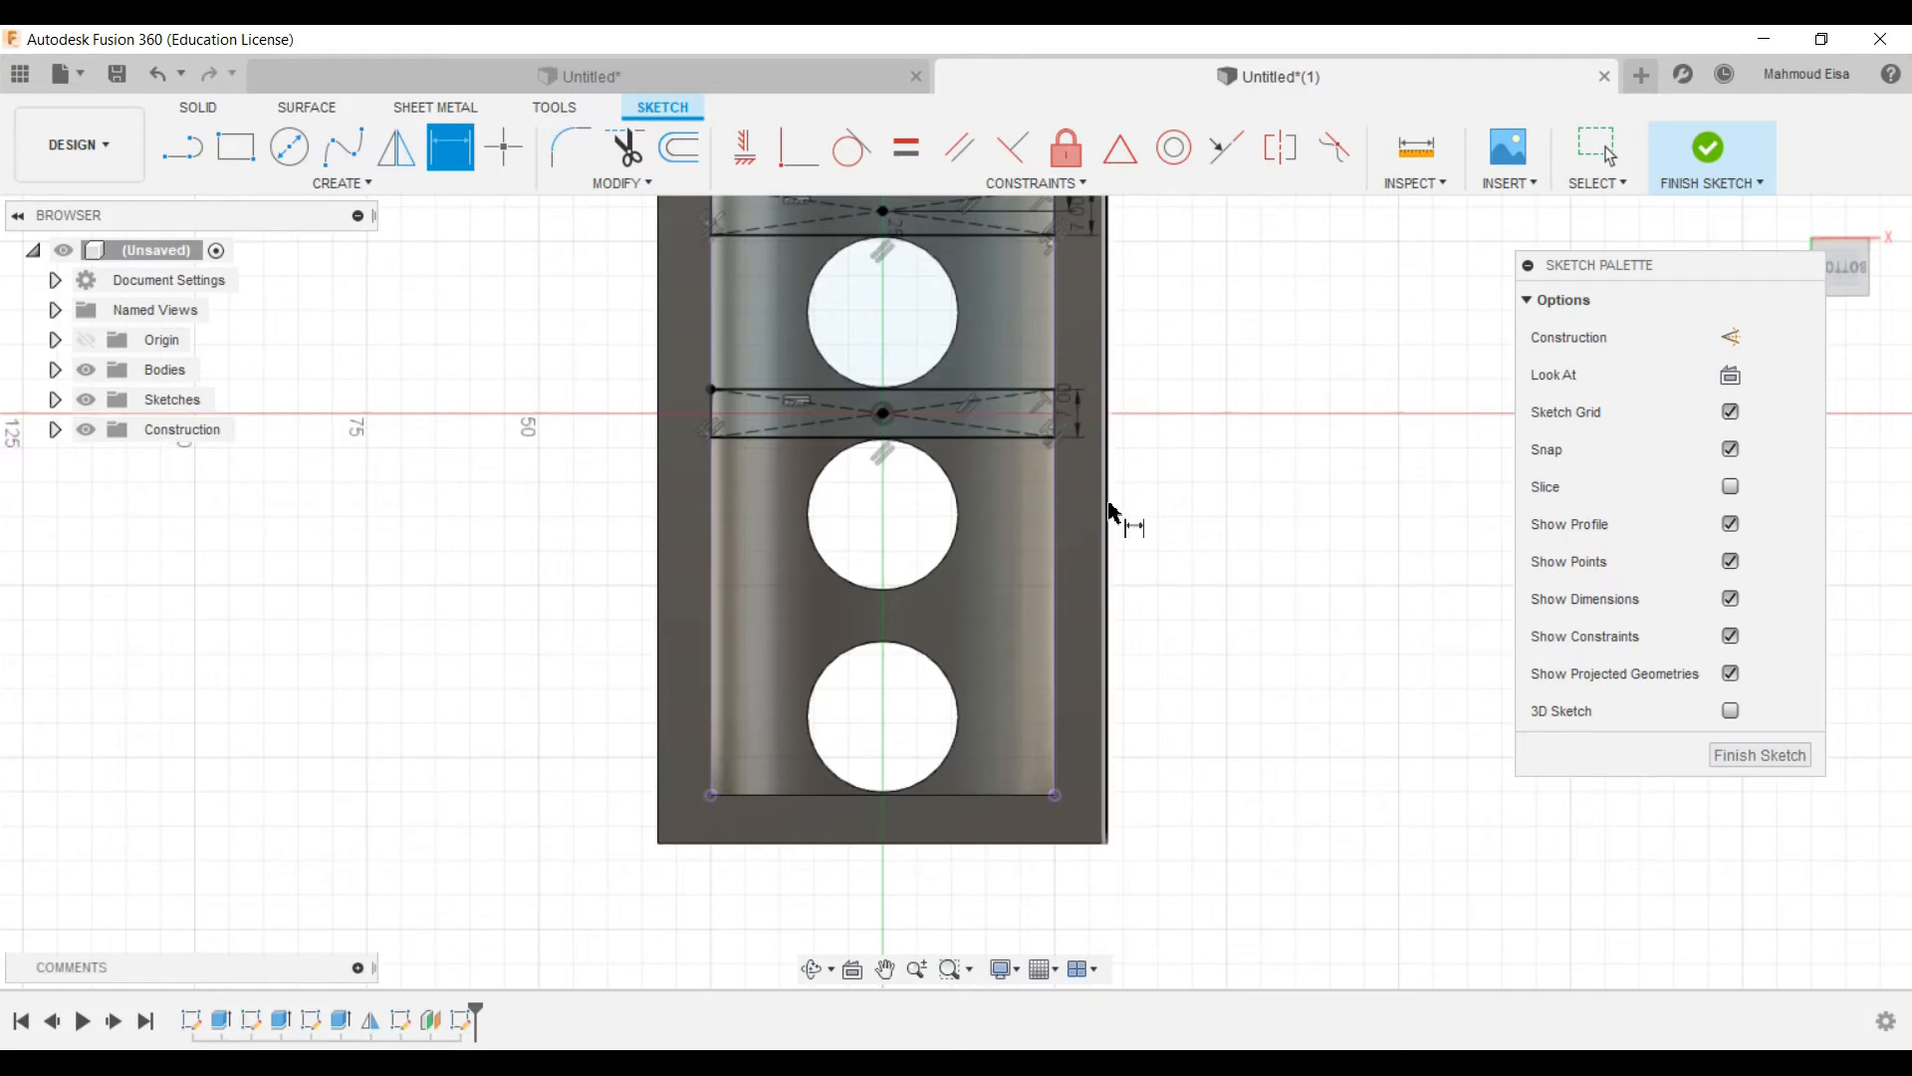
scroll(1029, 665, down, 2)
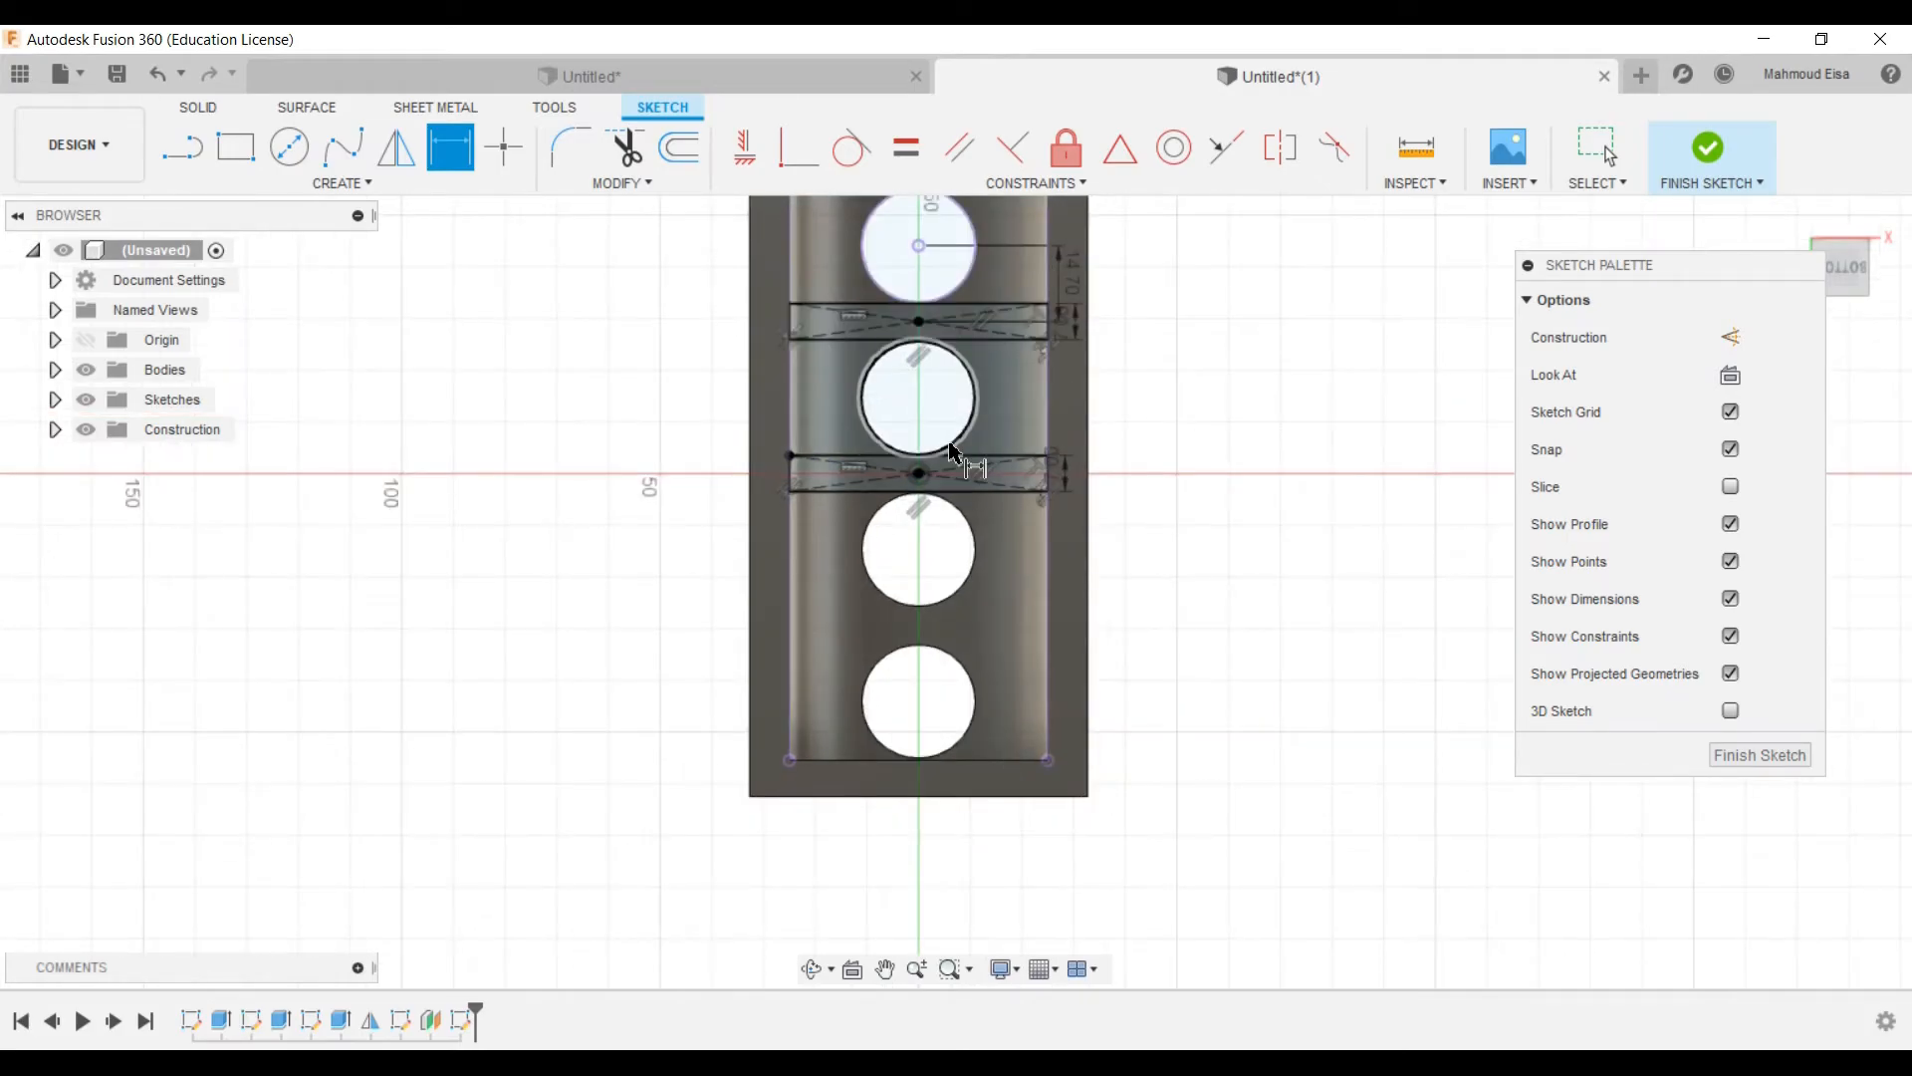
scroll(1075, 463, down, 1)
scroll(973, 631, up, 3)
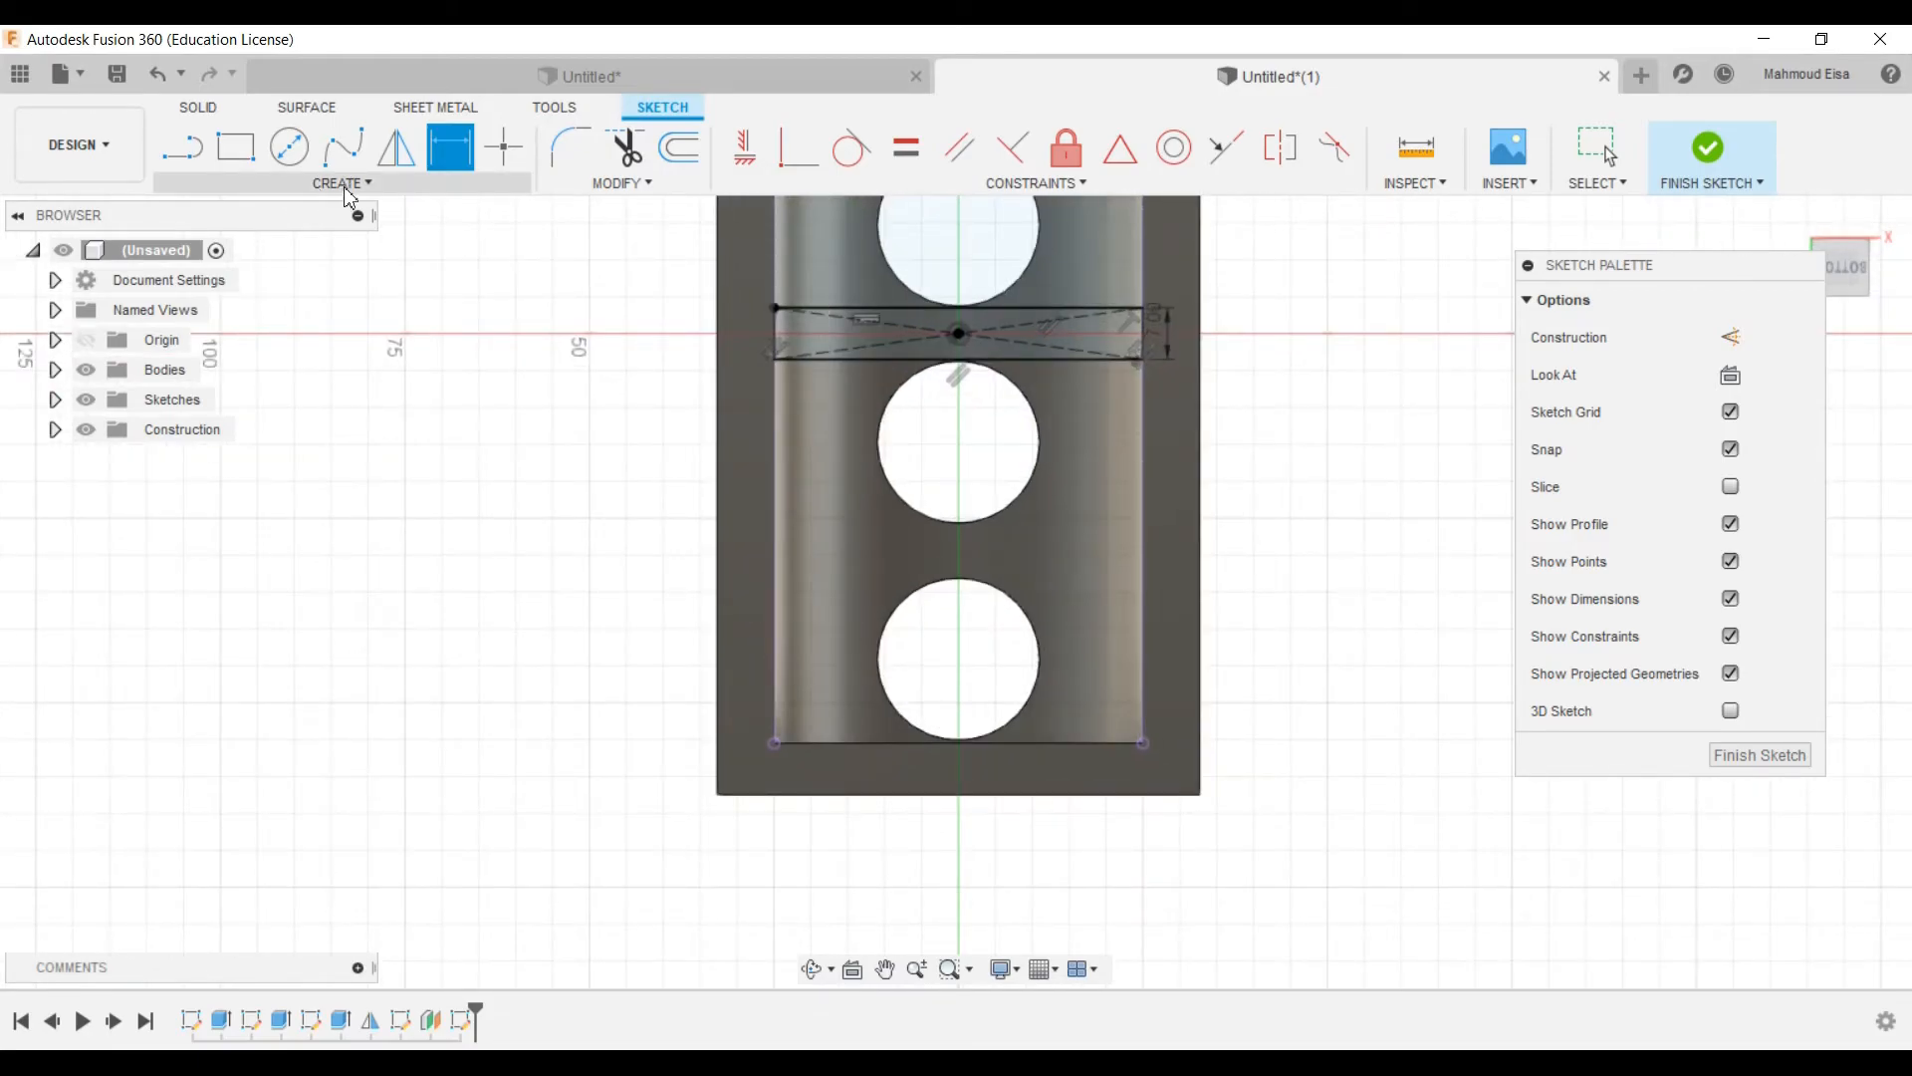
click(299, 185)
mouse_move(323, 249)
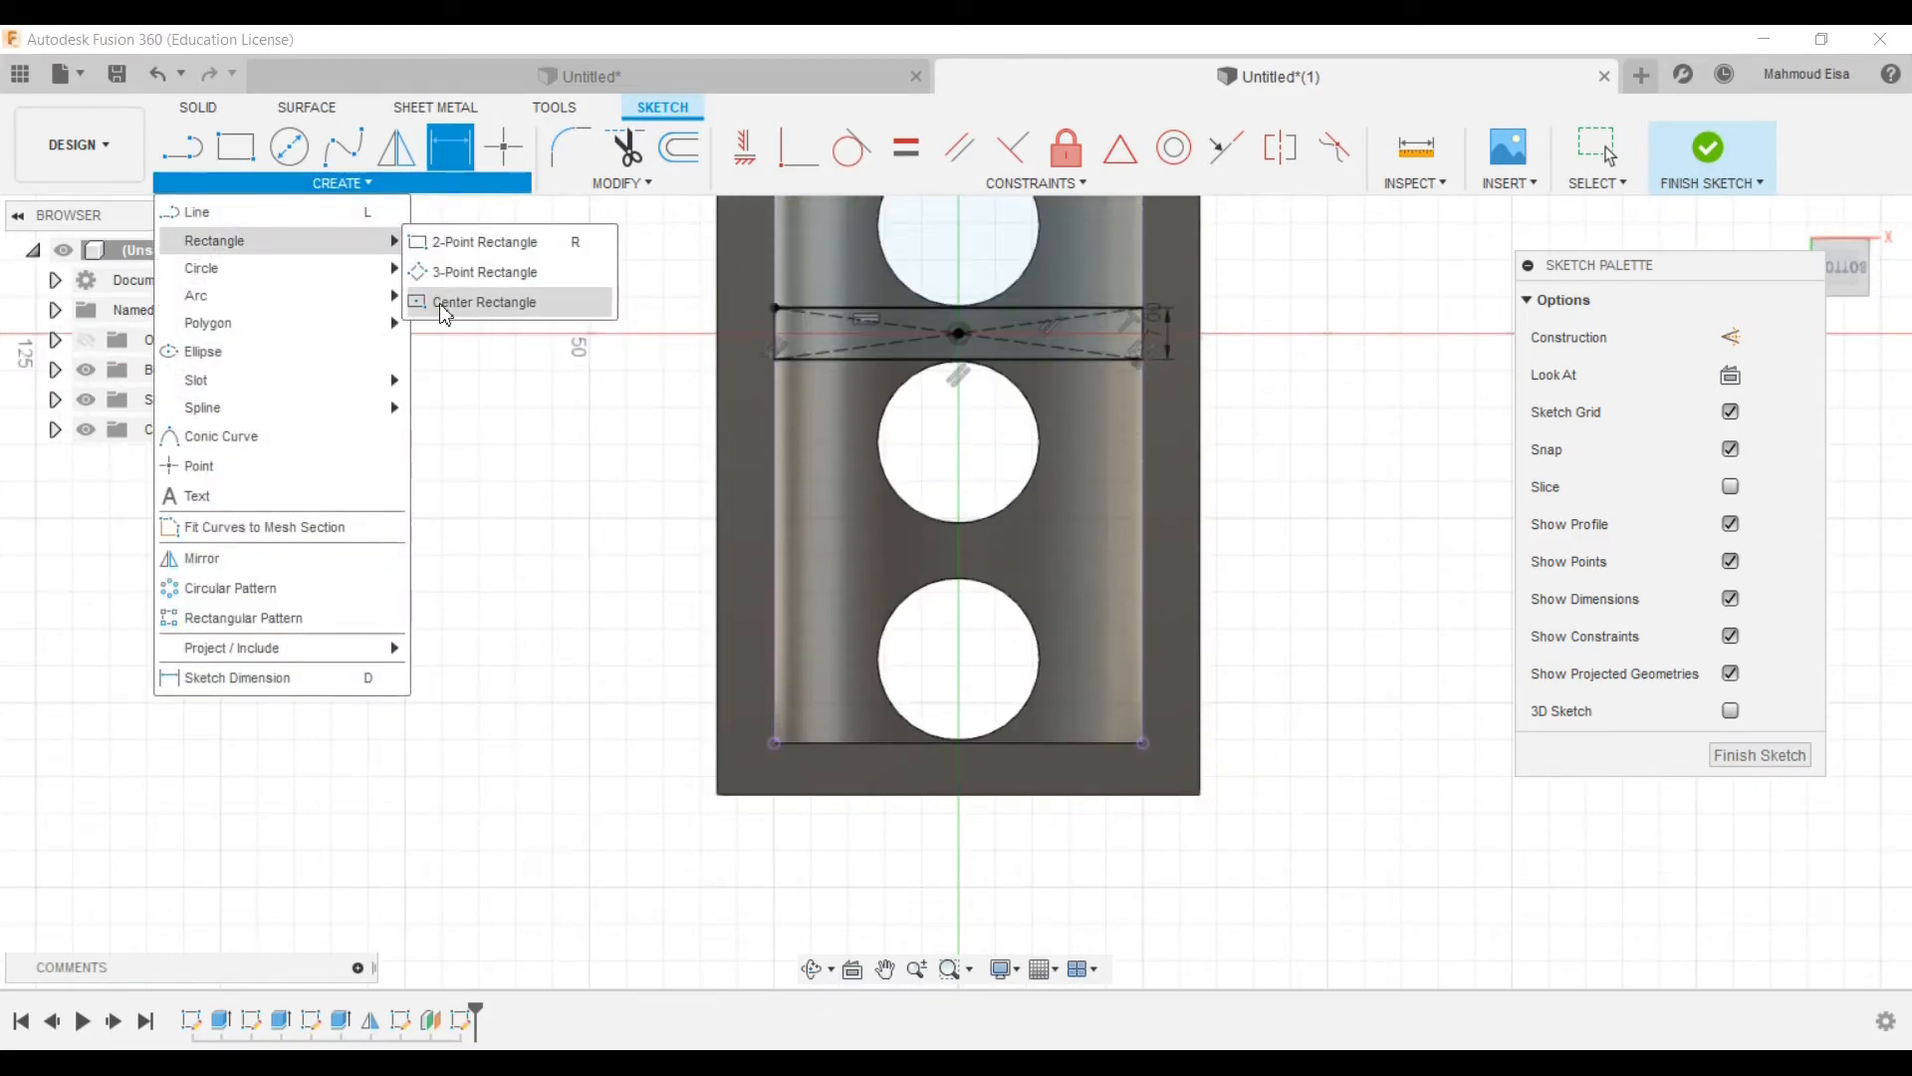
click(441, 307)
scroll(446, 373, down, 2)
scroll(651, 508, up, 3)
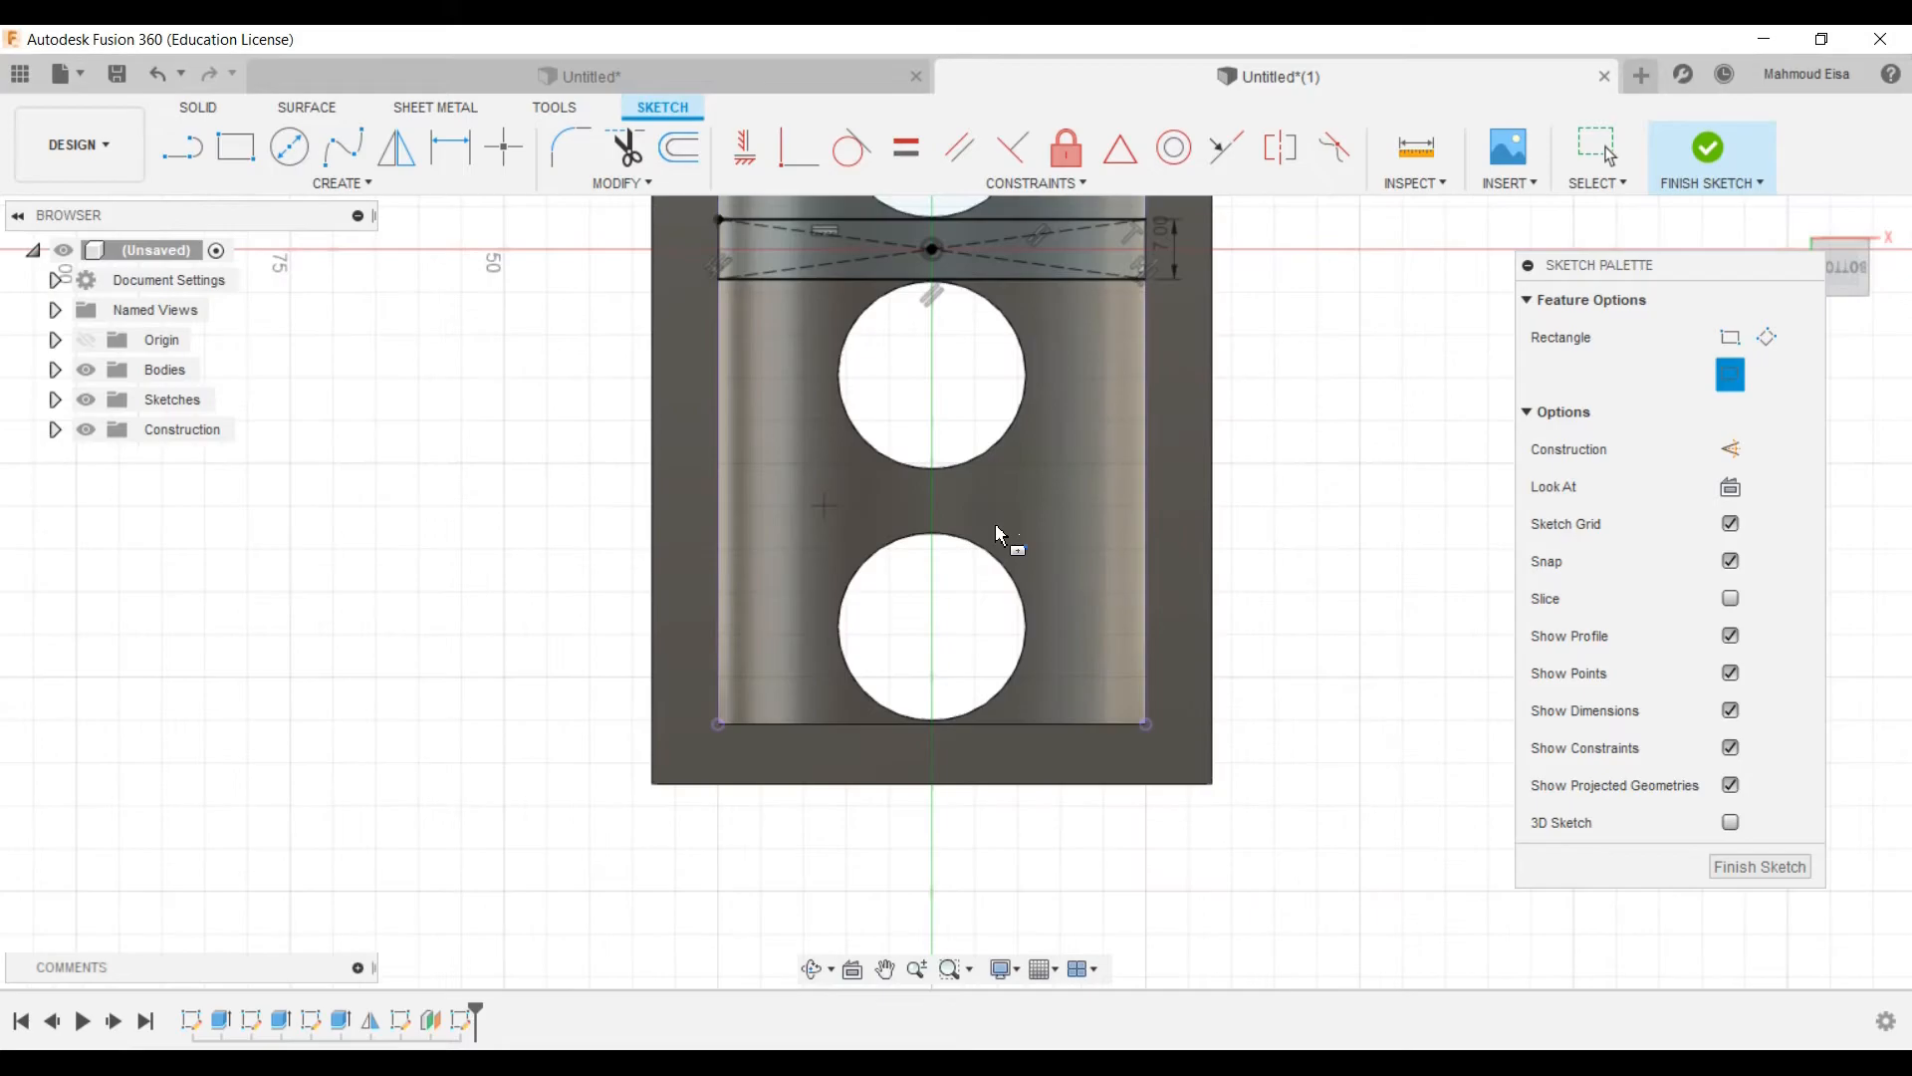
scroll(936, 509, up, 5)
click(933, 488)
click(367, 393)
scroll(367, 397, down, 5)
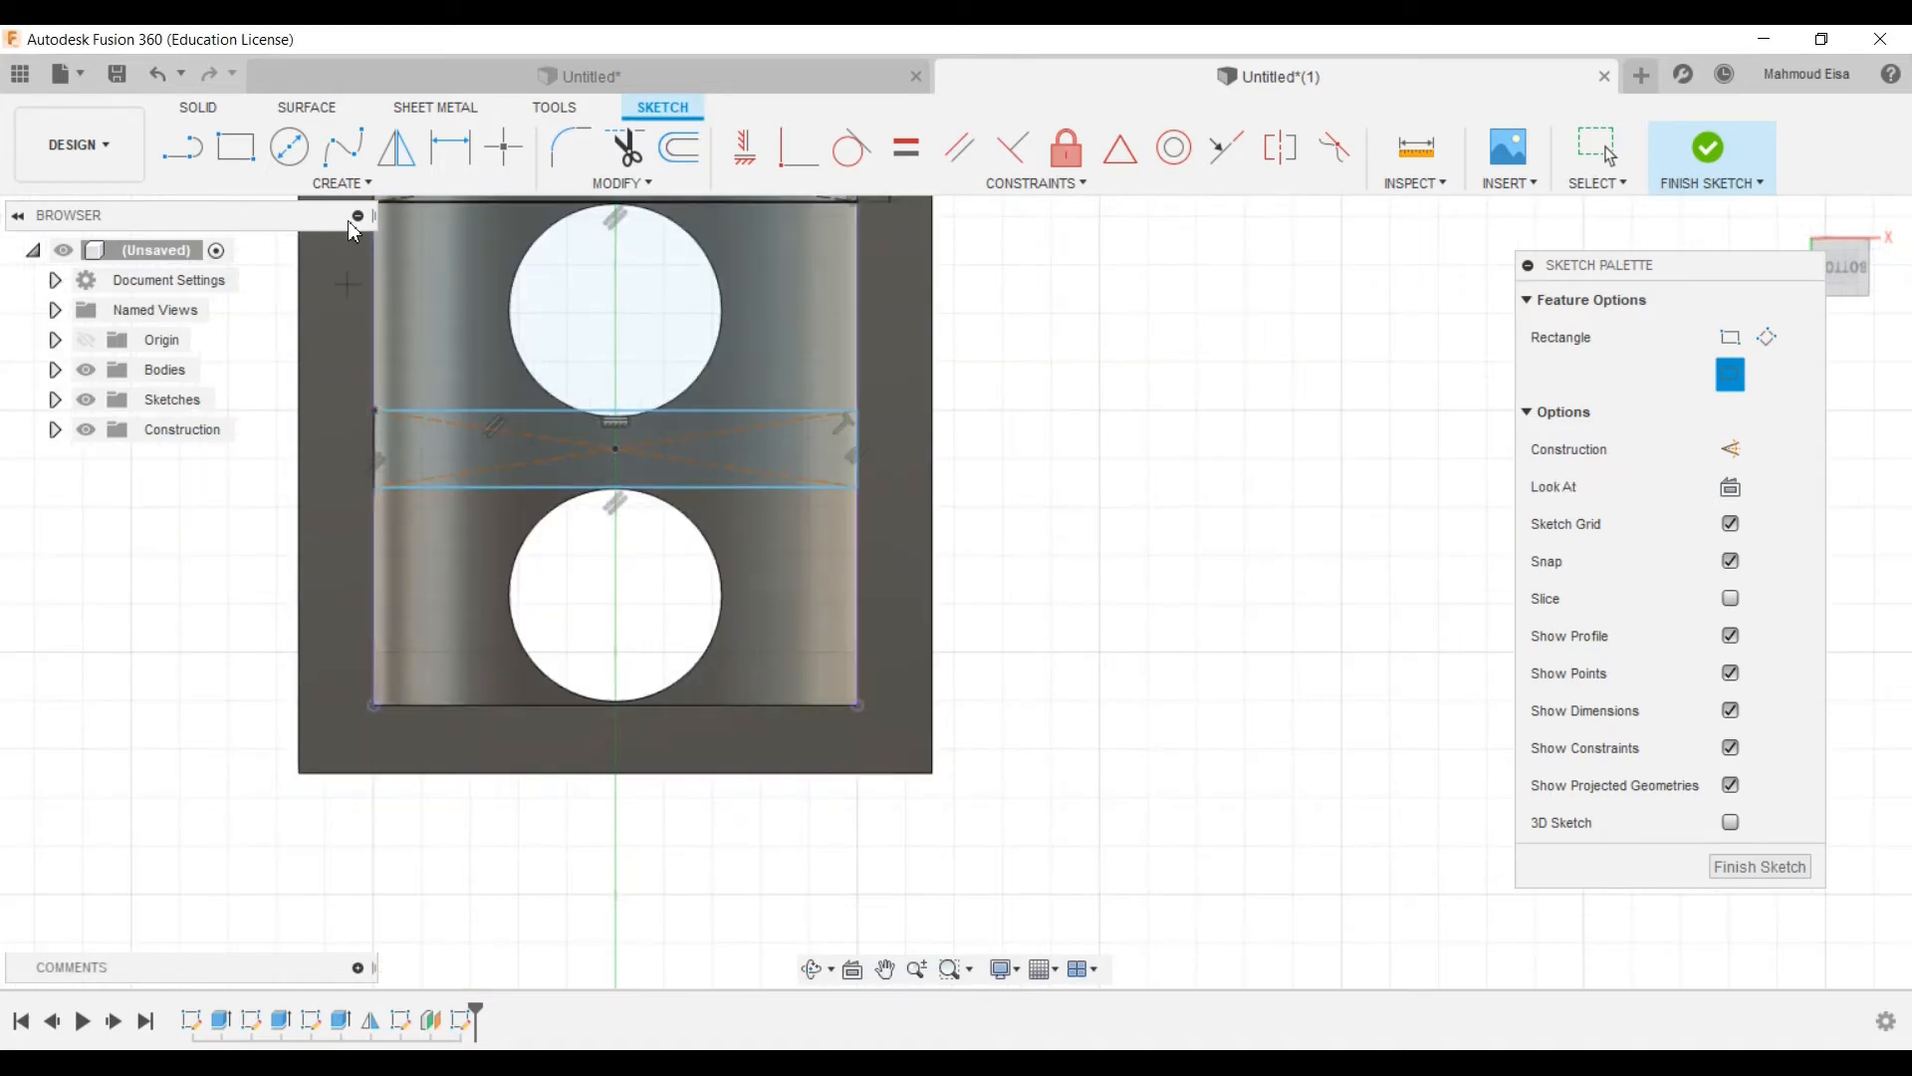
Step: Dimension the new rectangle's short side by linking it to the existing 7 mm dimension d25
click(450, 147)
click(881, 443)
click(892, 449)
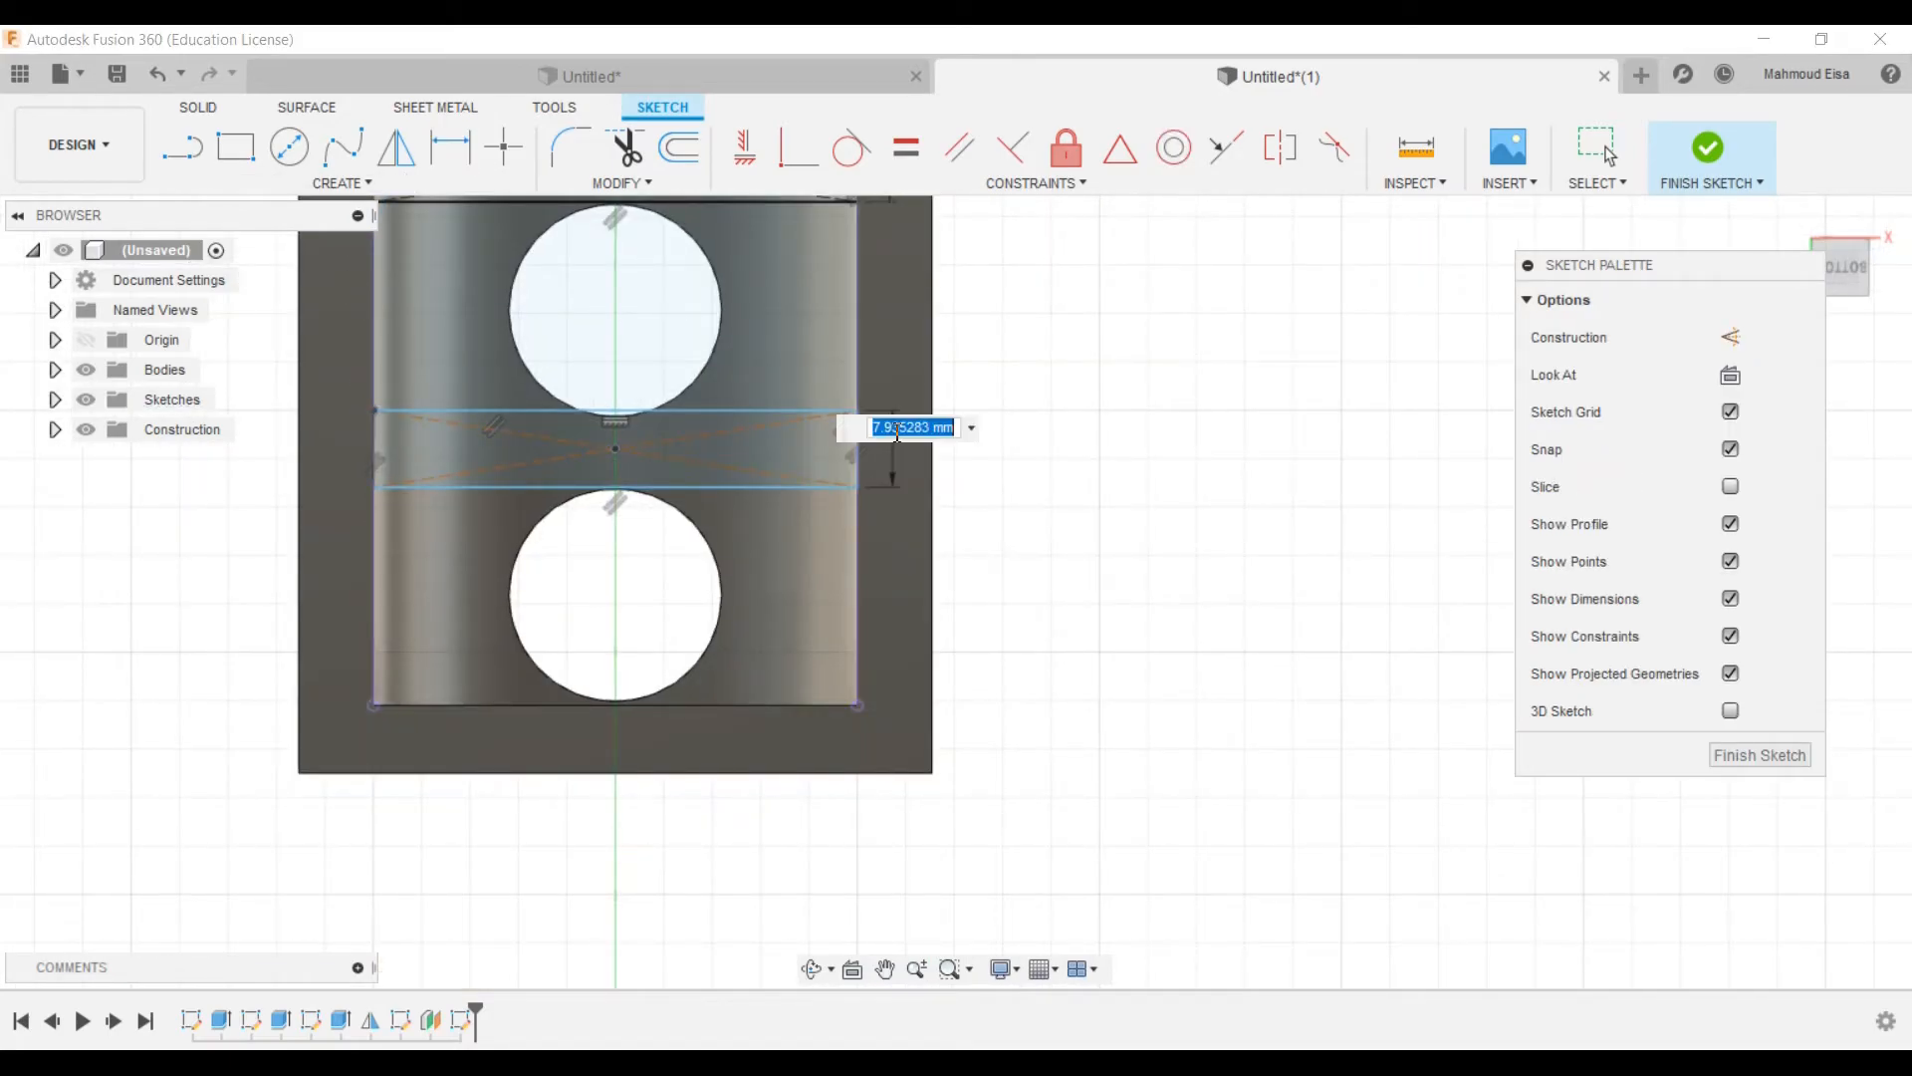
scroll(995, 448, down, 4)
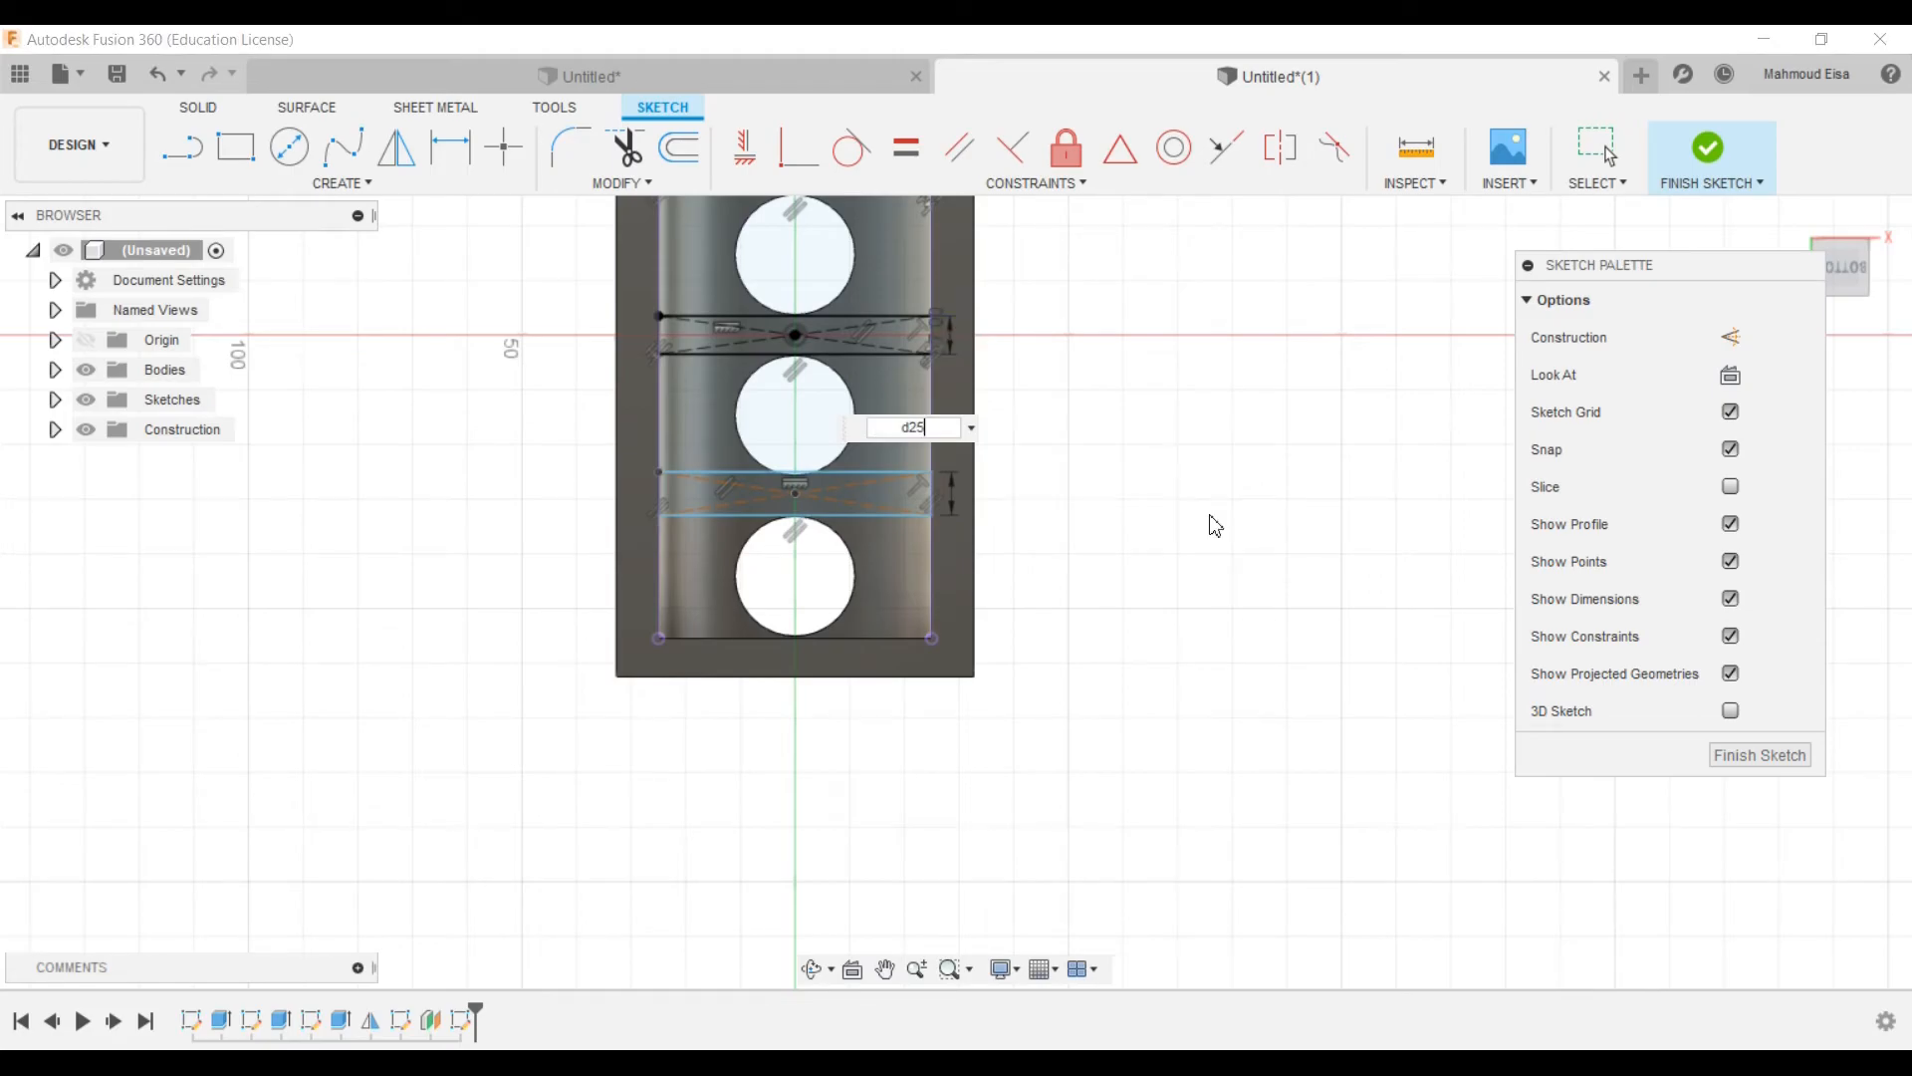
text(d25)
key(Return)
Step: Dimension the distance from the new rectangle's center point to the adjacent end hole's center as 14.7 mm
scroll(827, 444, up, 2)
scroll(825, 441, up, 1)
click(901, 548)
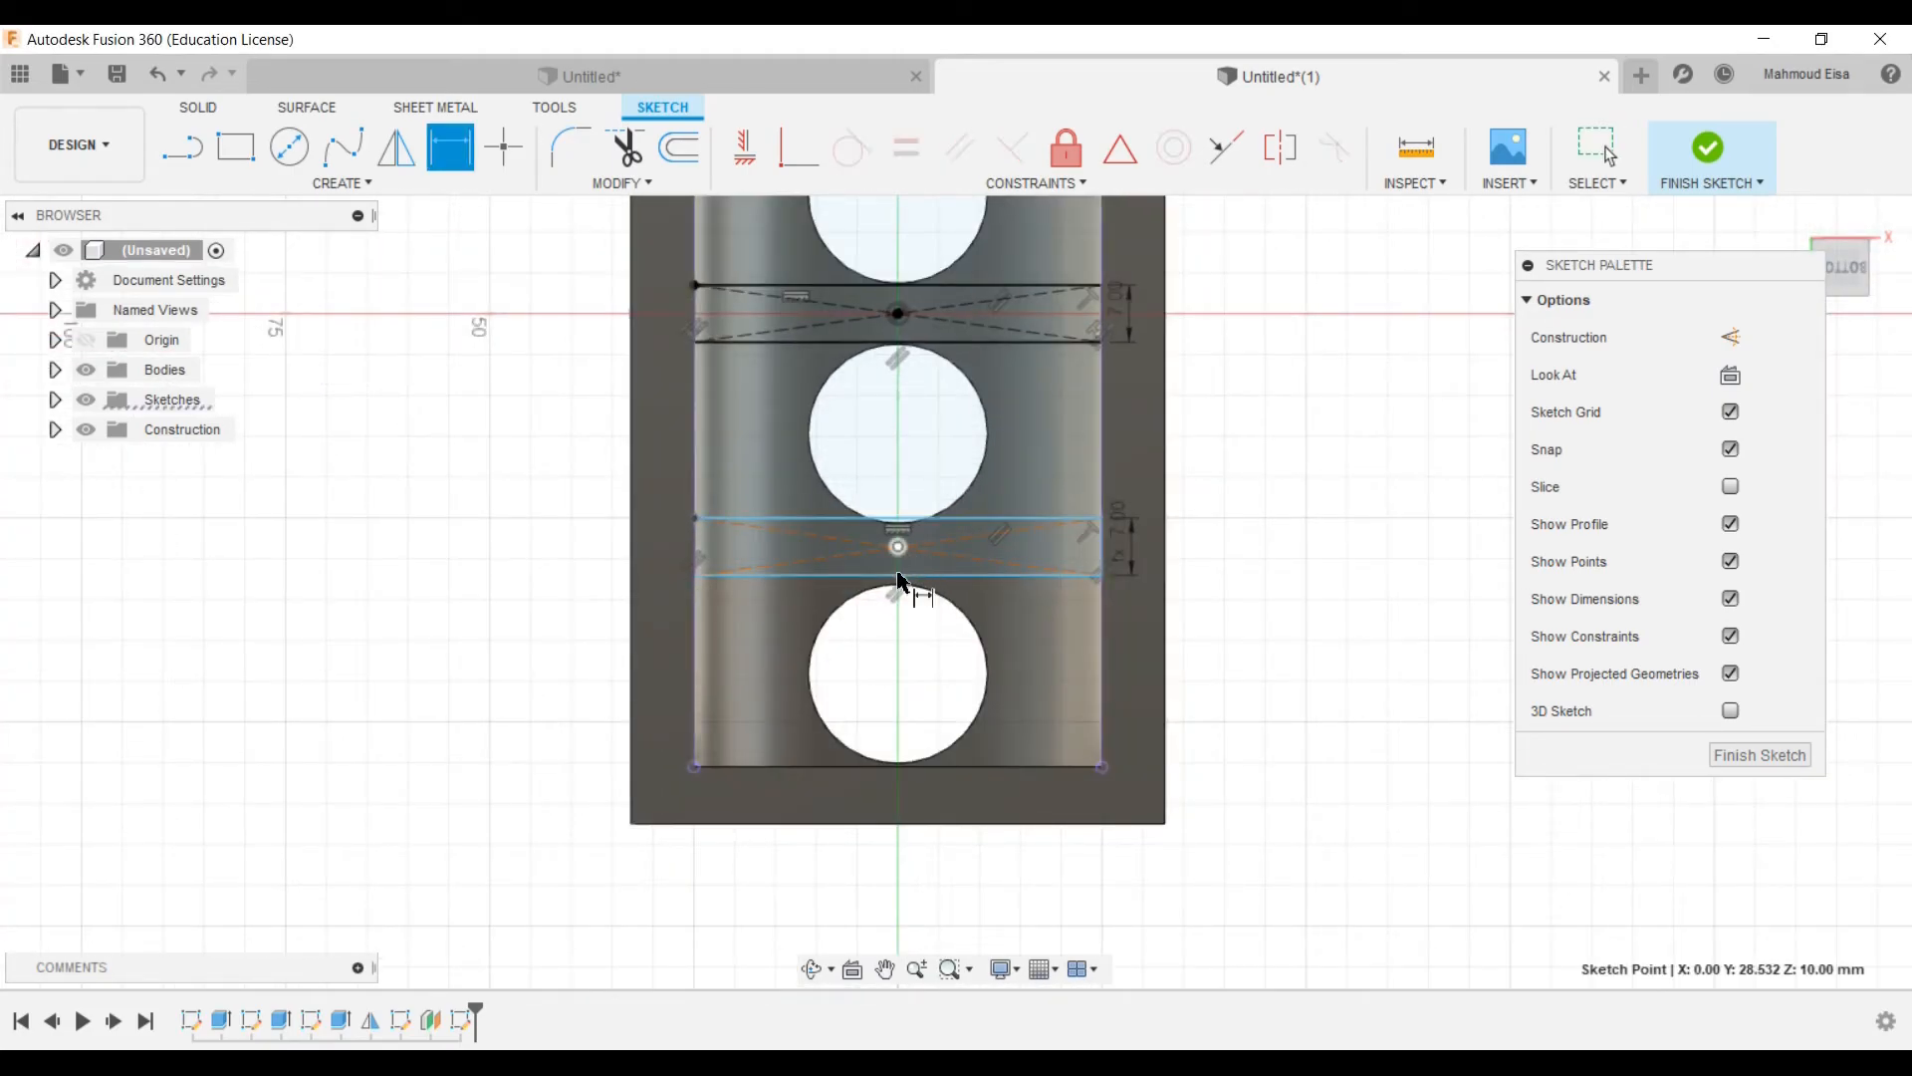
click(982, 640)
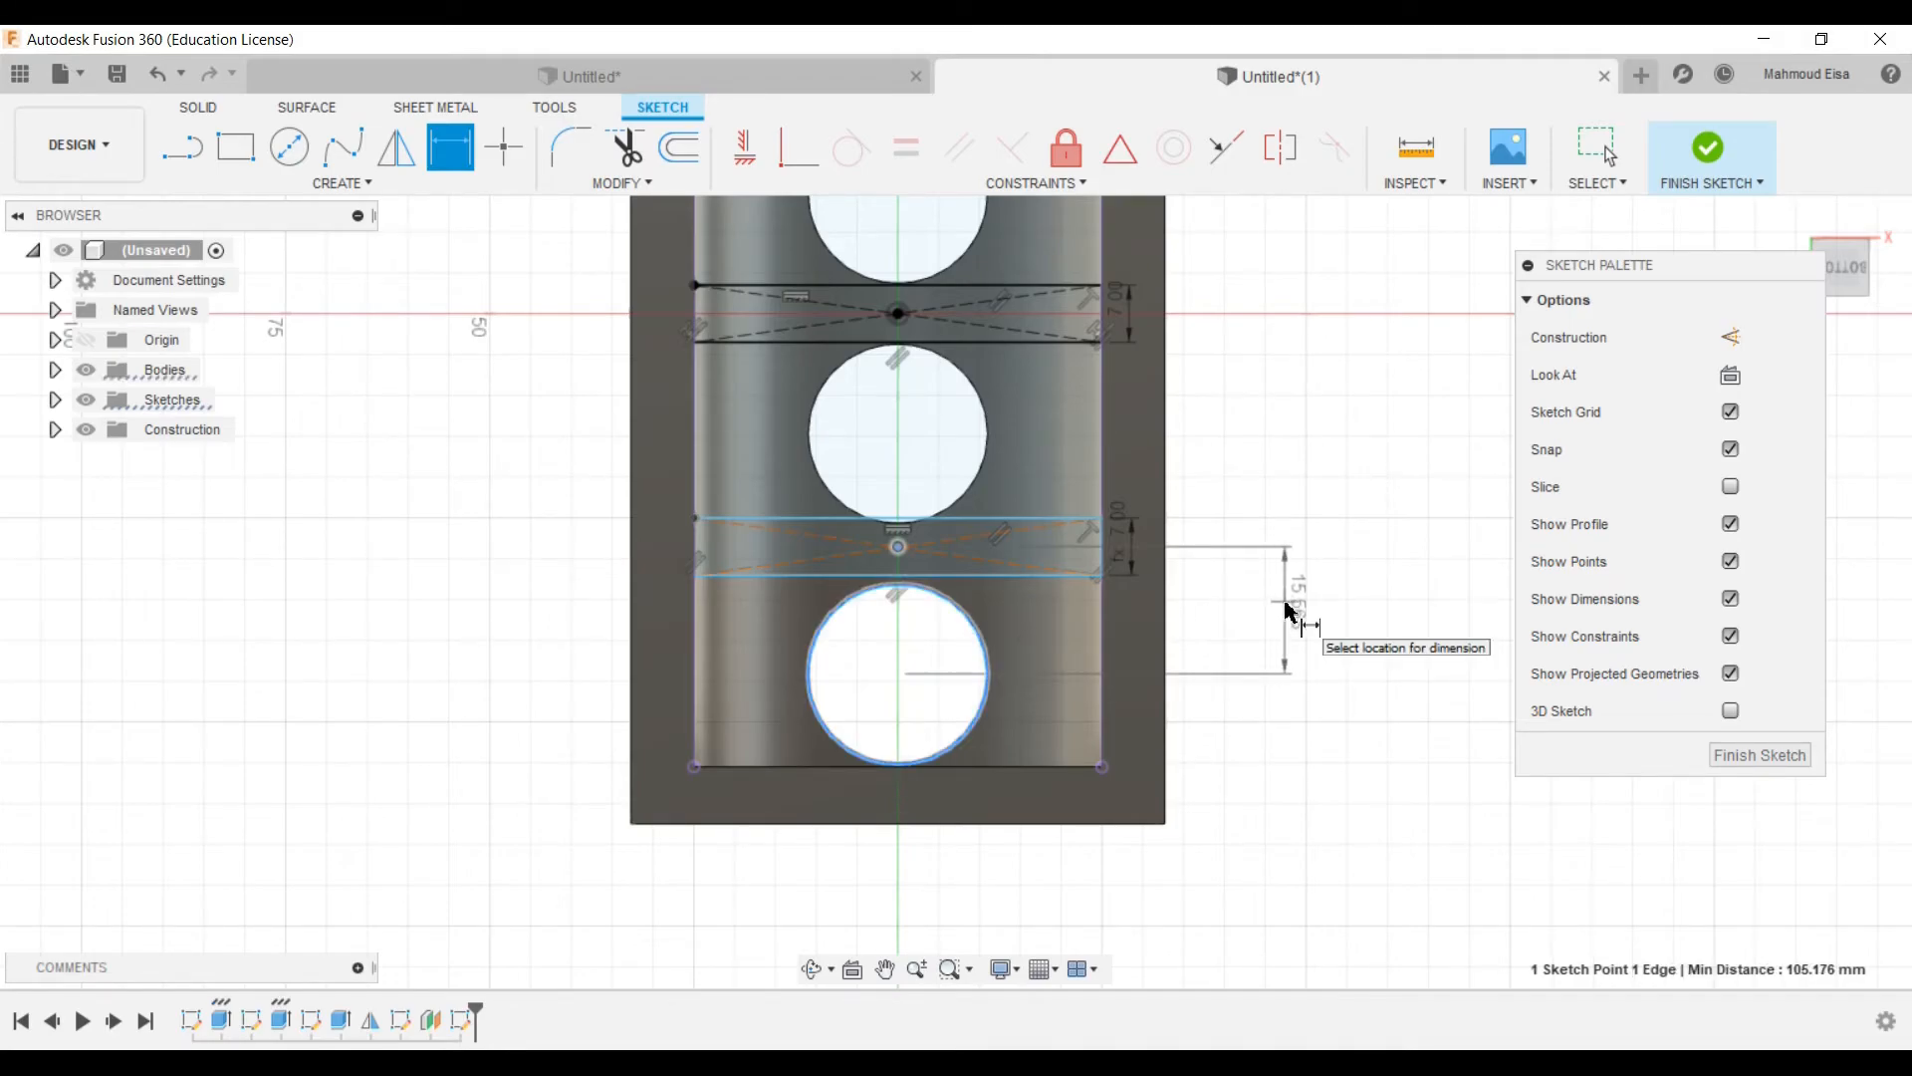
click(1289, 605)
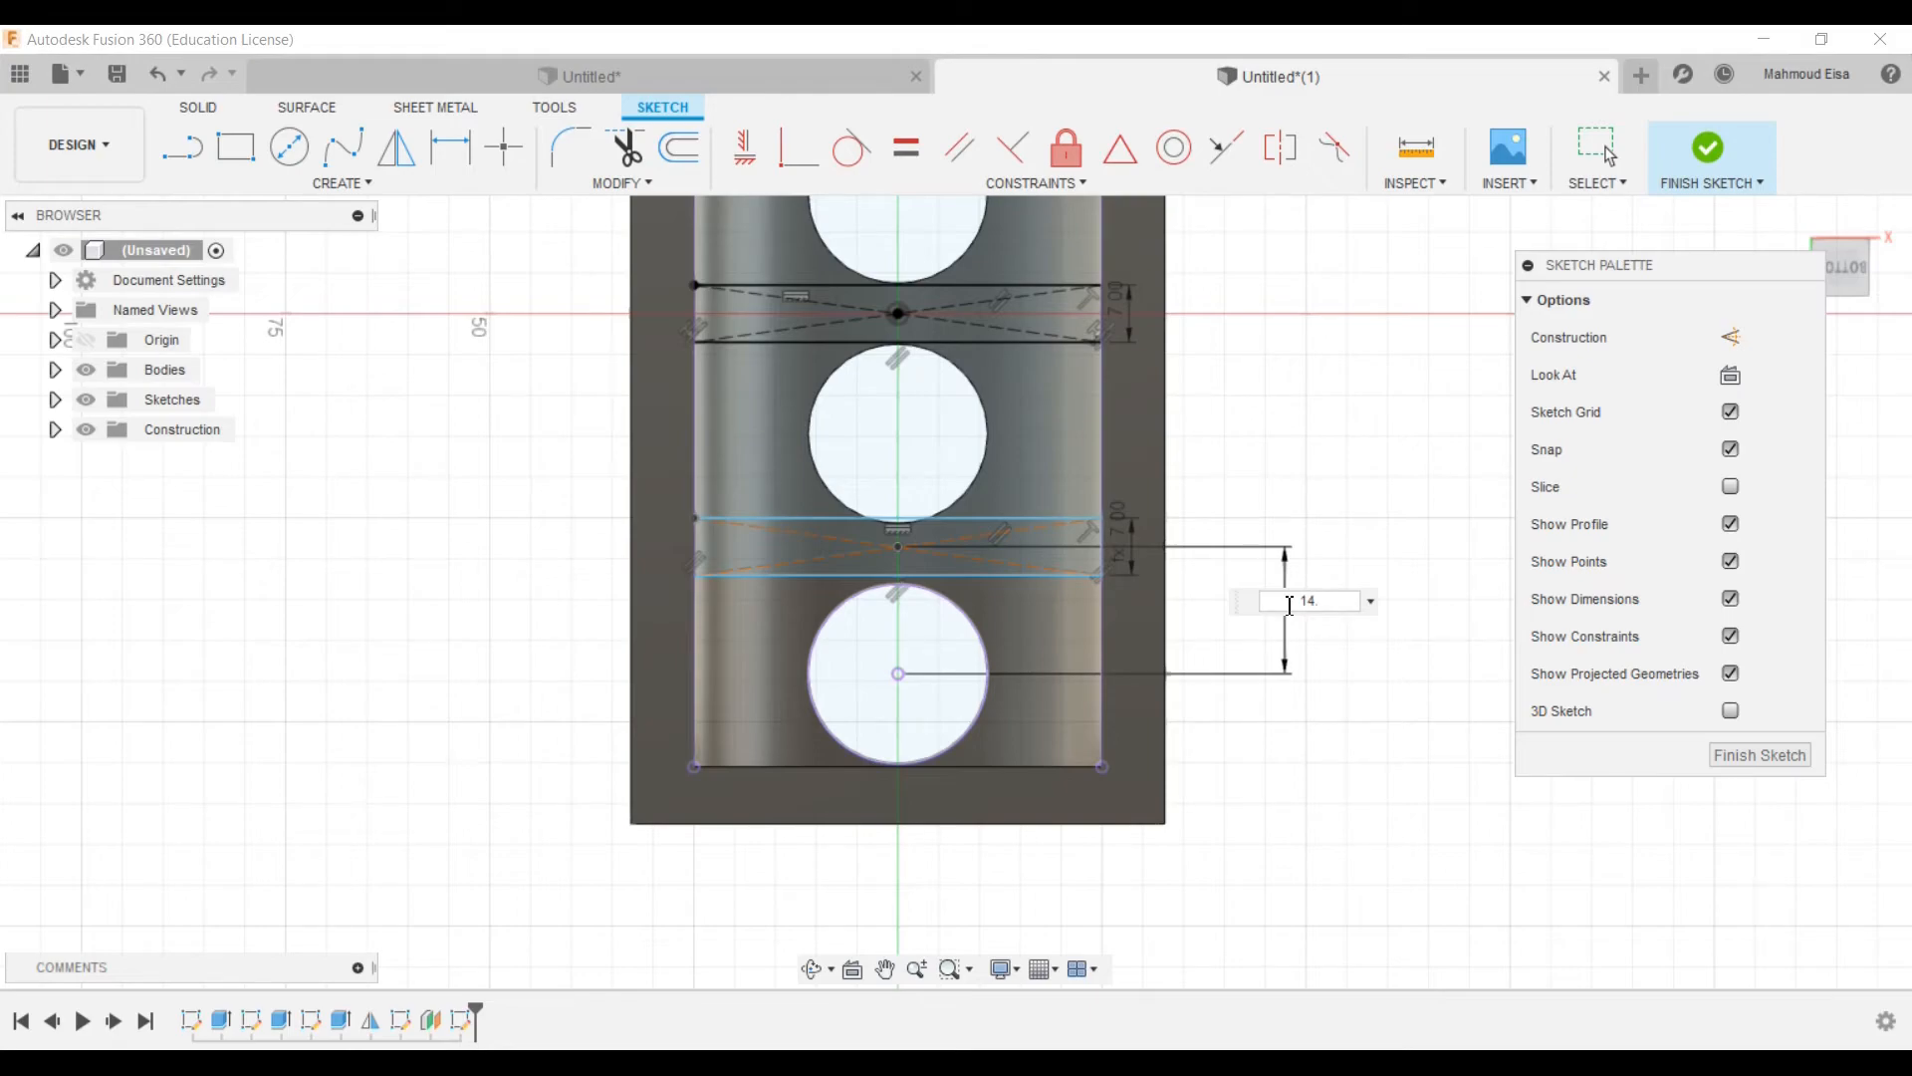
text(14.7)
key(Return)
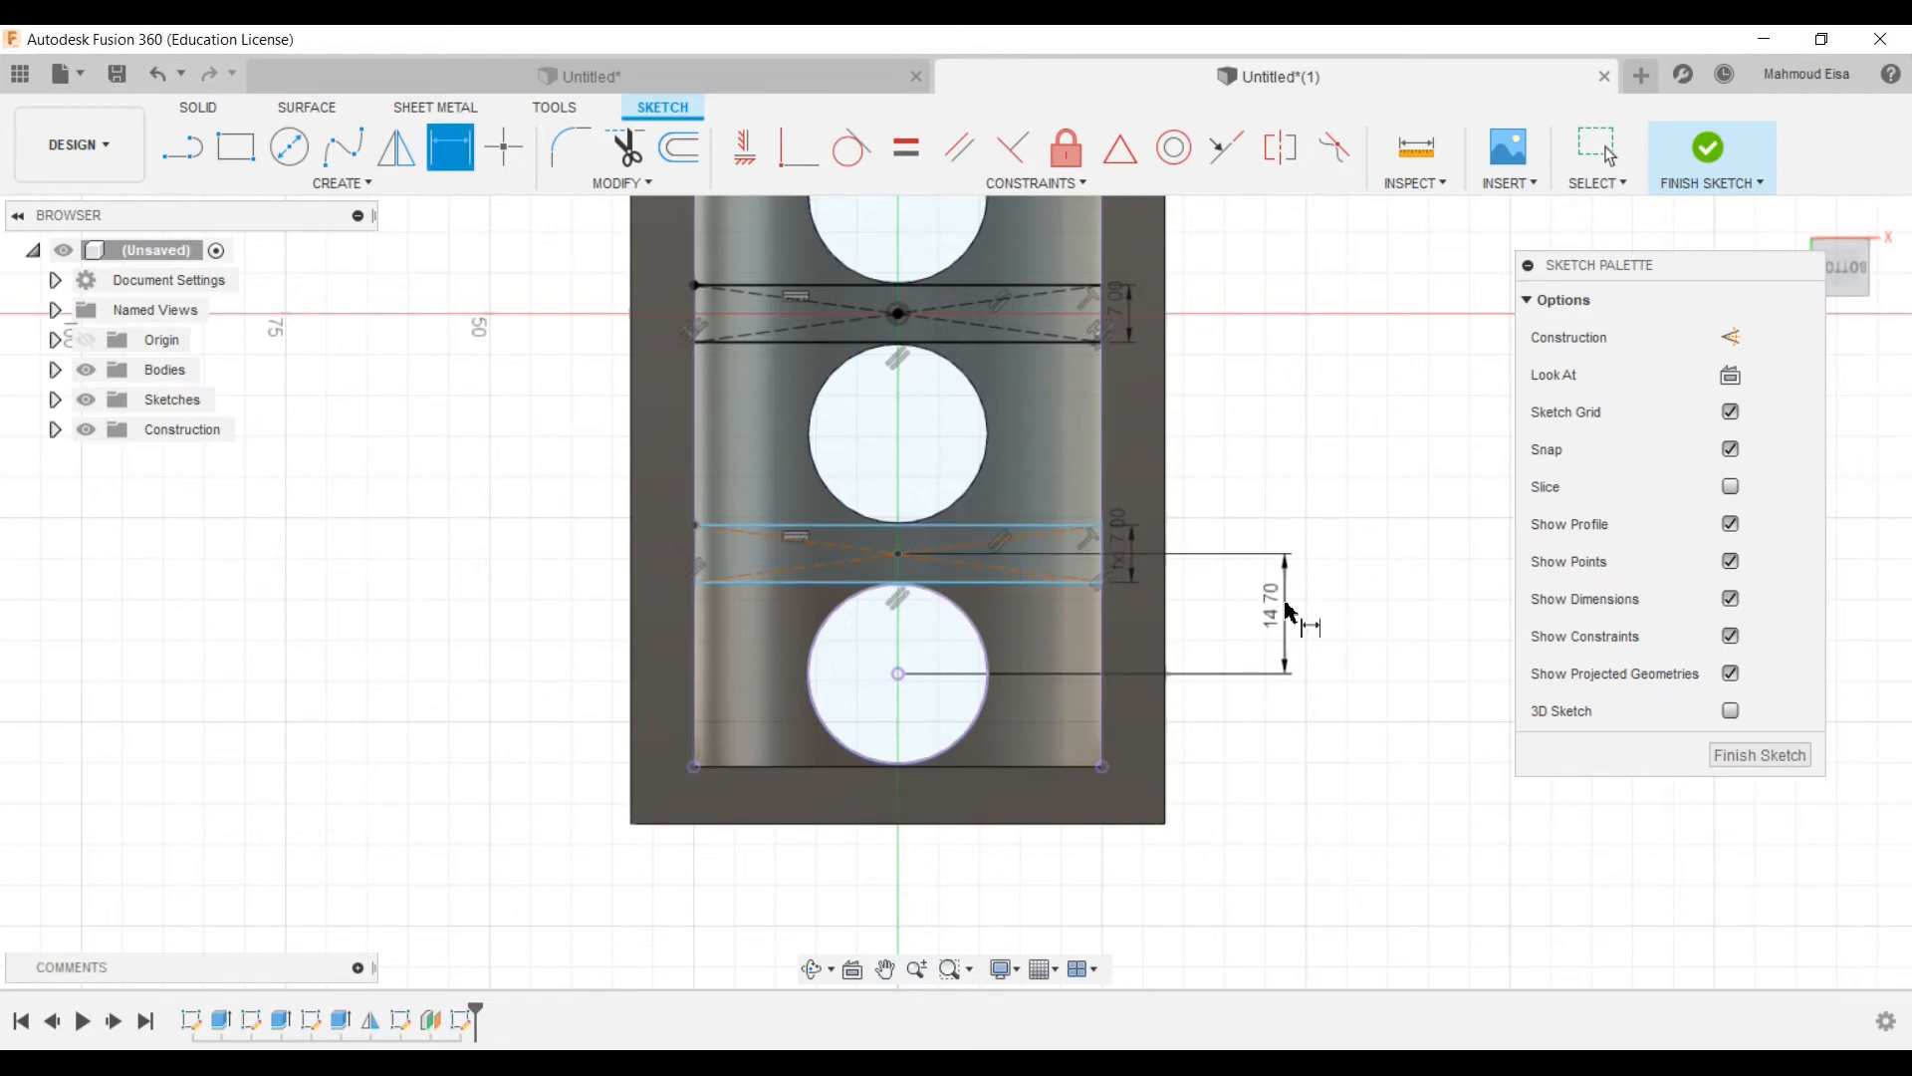
scroll(836, 563, up, 3)
scroll(870, 540, down, 1)
key(Escape)
Step: Select the three 7 mm divider rectangles as the profiles for an Extrude
scroll(1010, 589, down, 2)
scroll(1384, 658, down, 2)
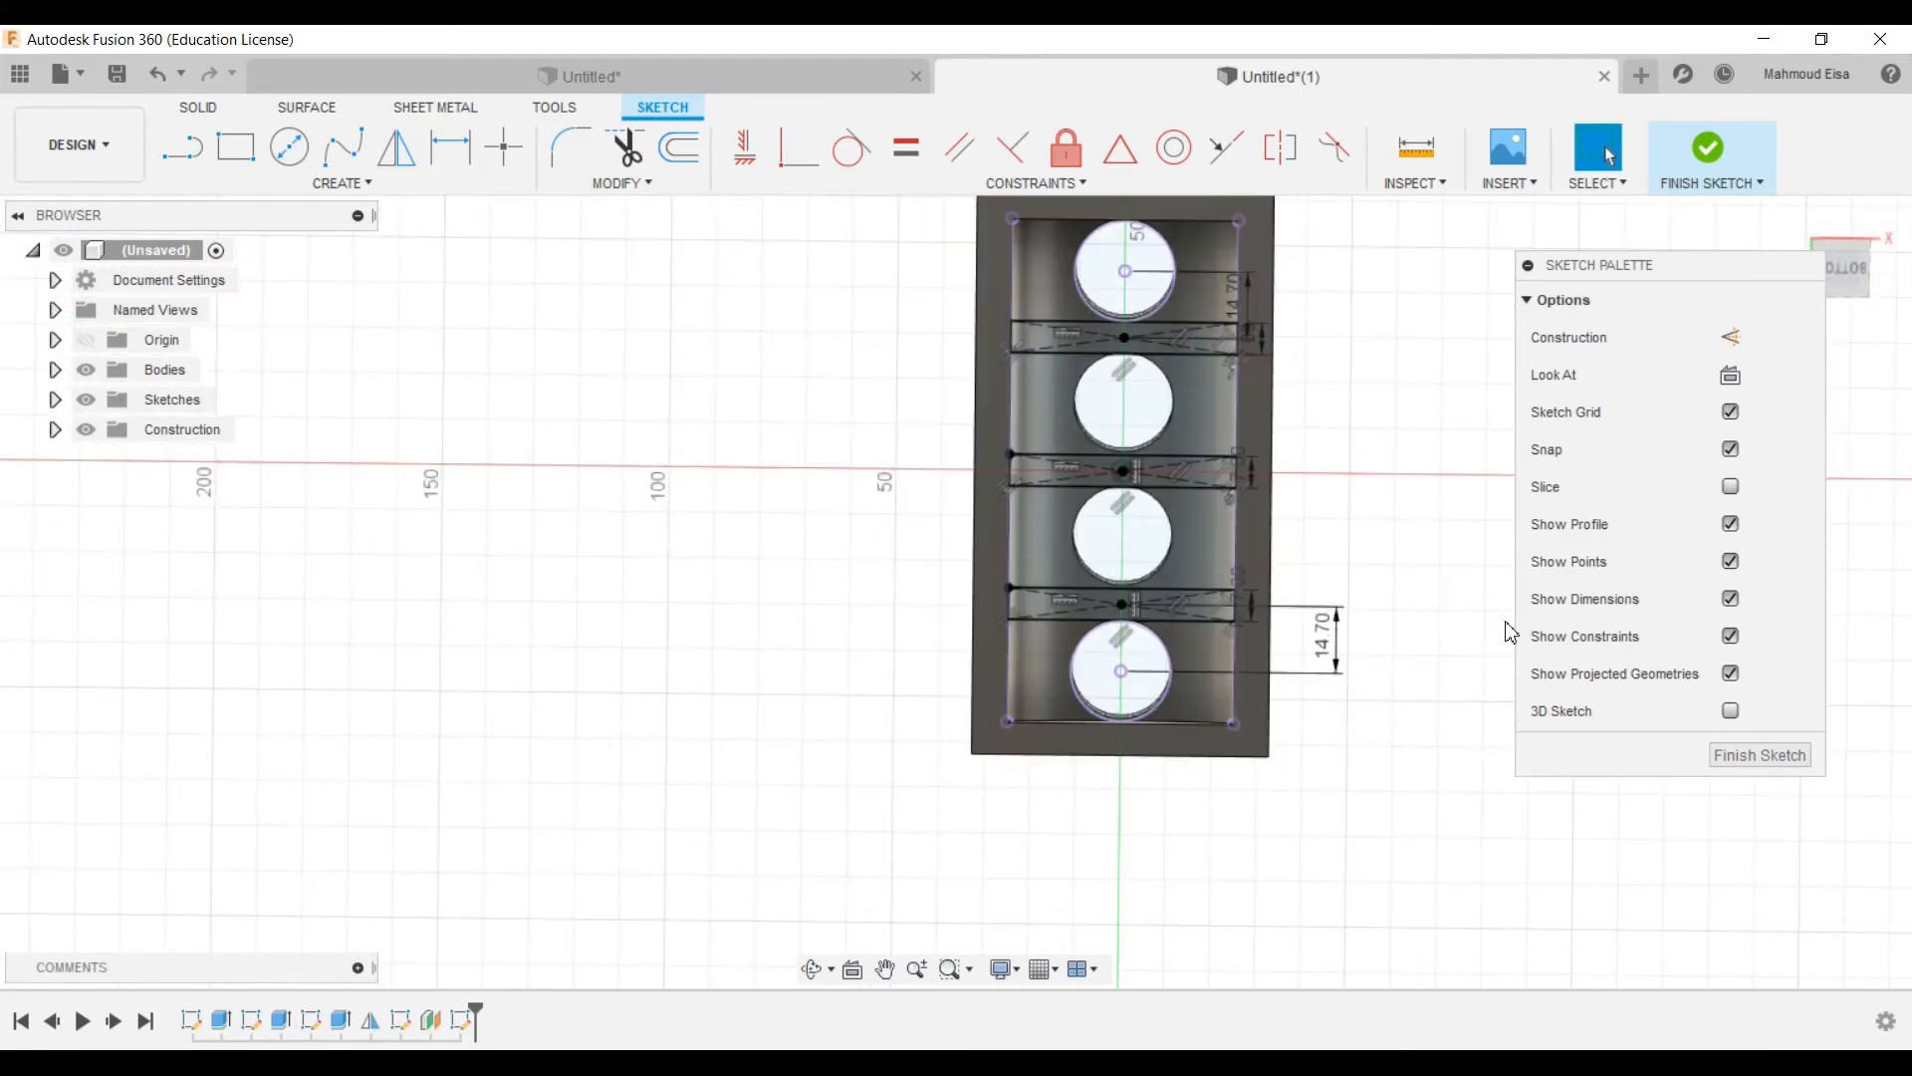
shift+middle_drag(1400, 362, 1167, 347)
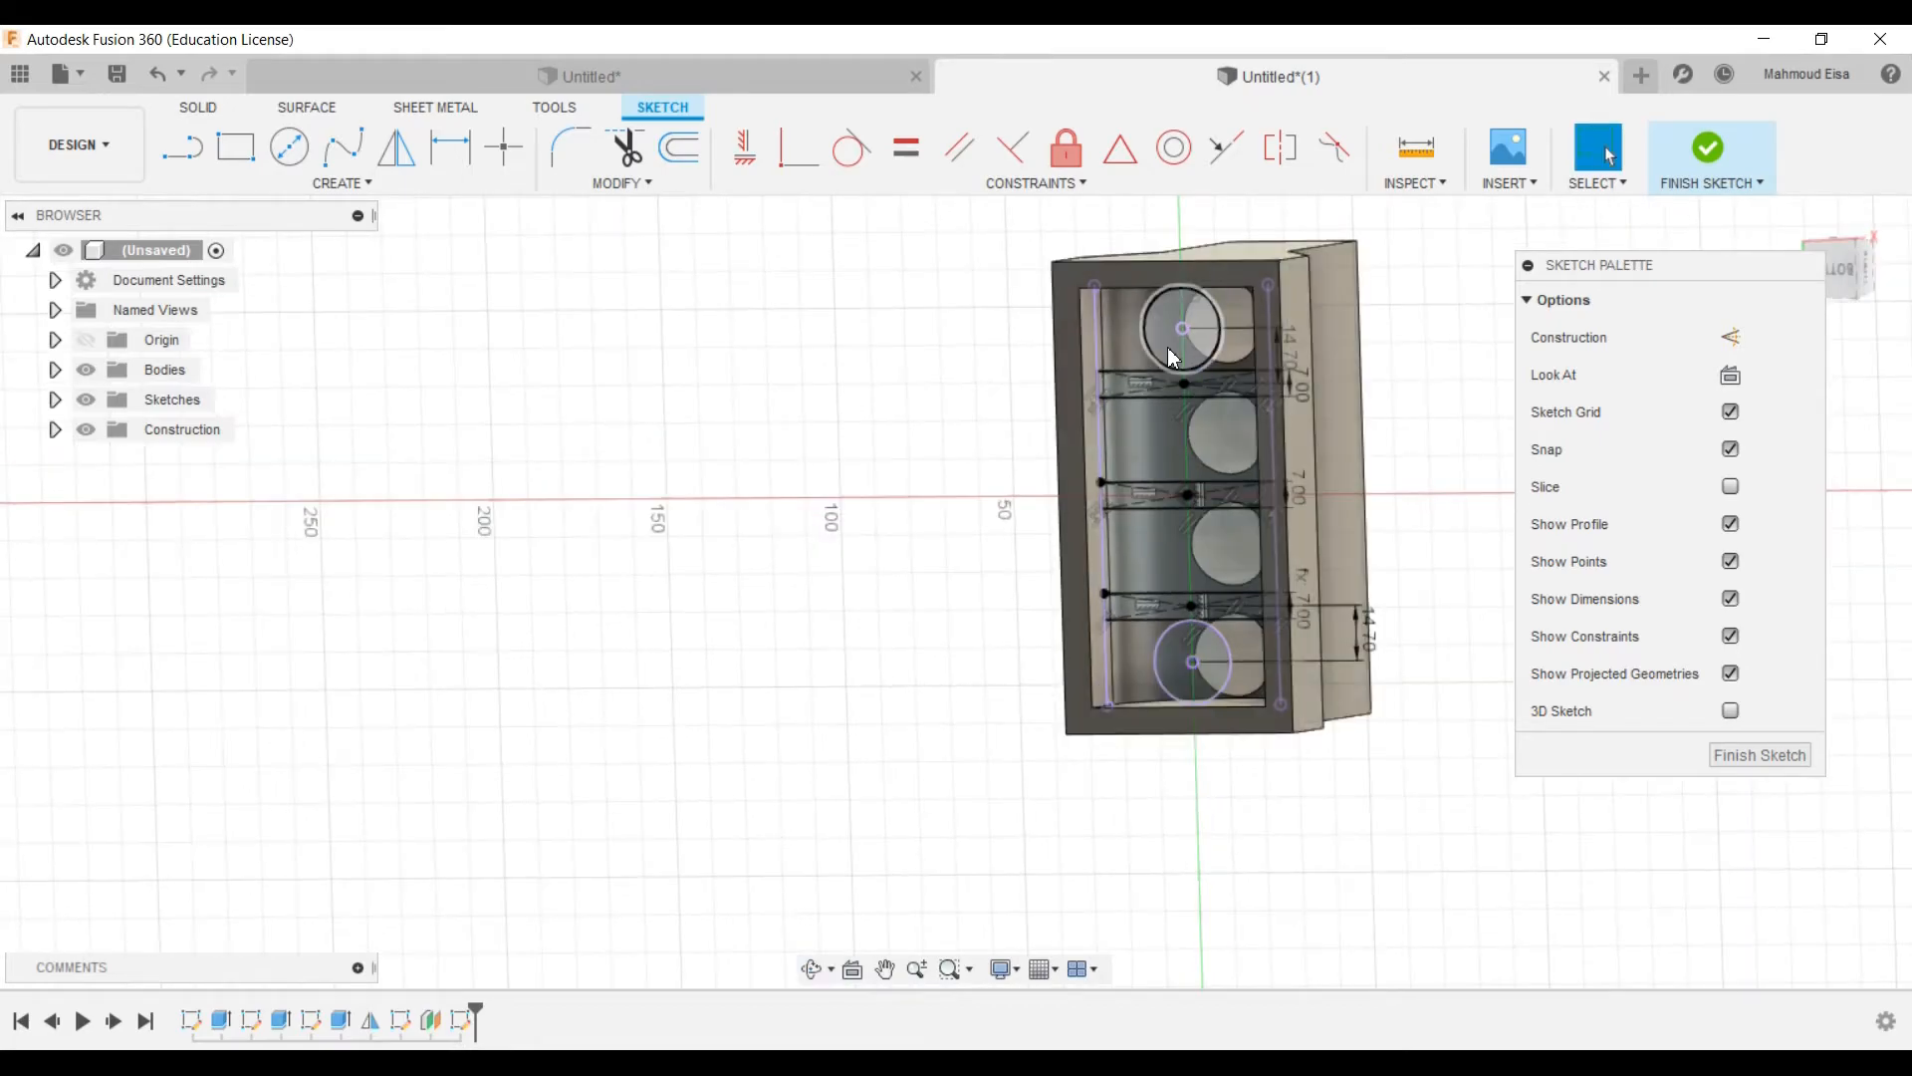
scroll(1165, 354, up, 2)
scroll(1103, 408, up, 2)
click(1114, 399)
scroll(802, 341, down, 2)
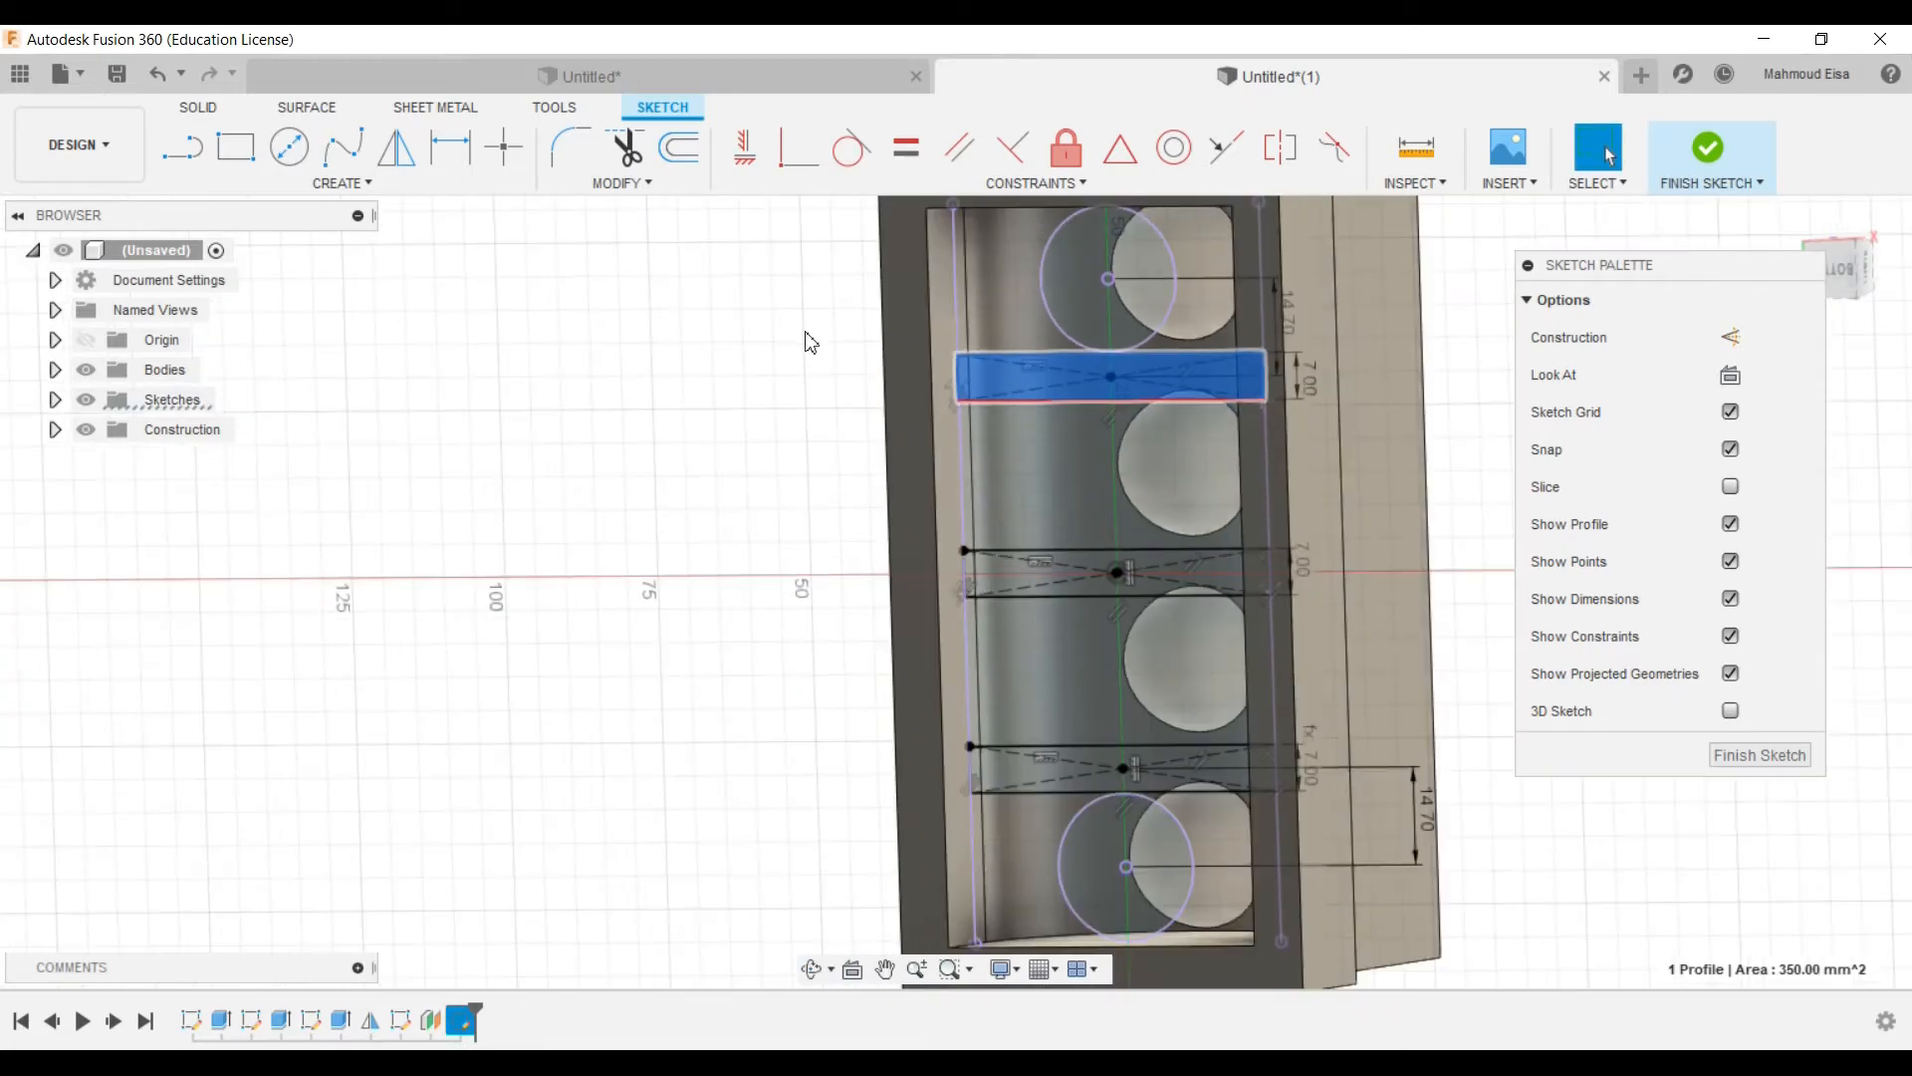
click(199, 108)
click(234, 146)
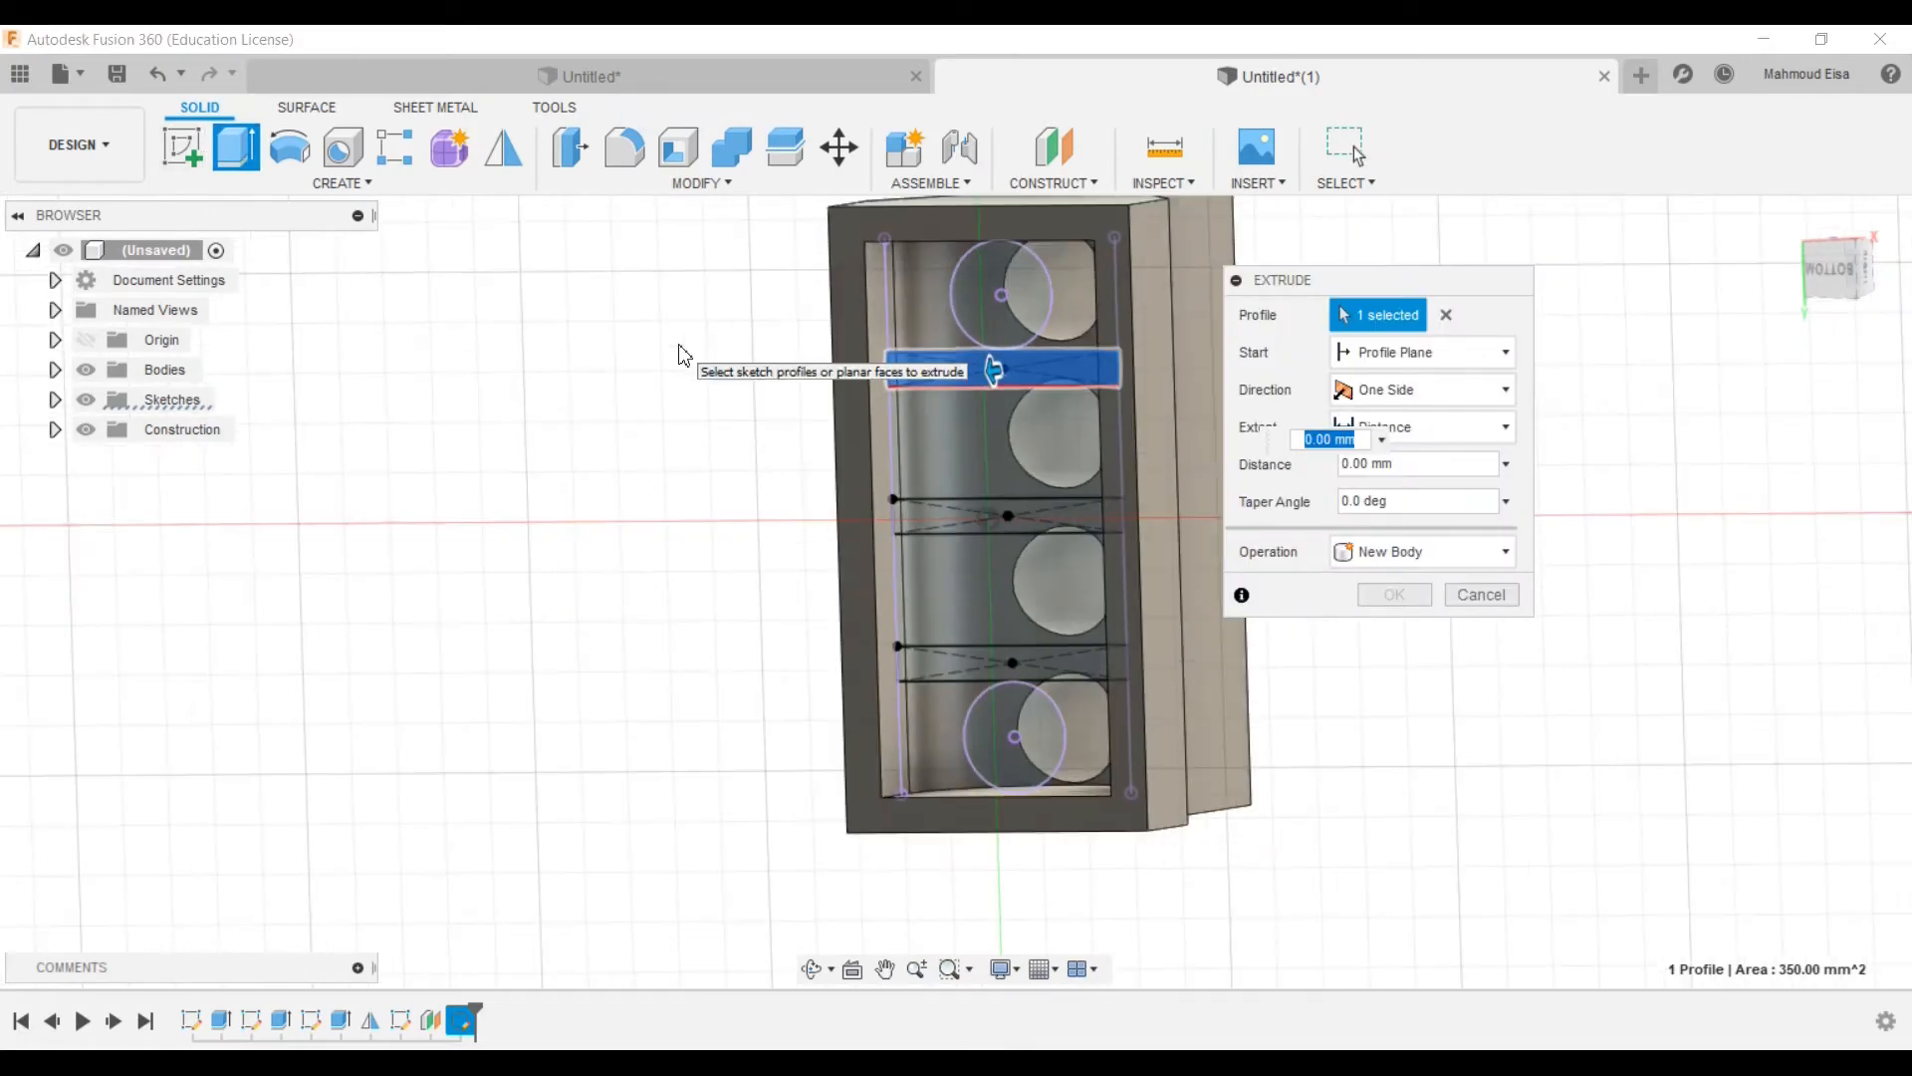
click(951, 518)
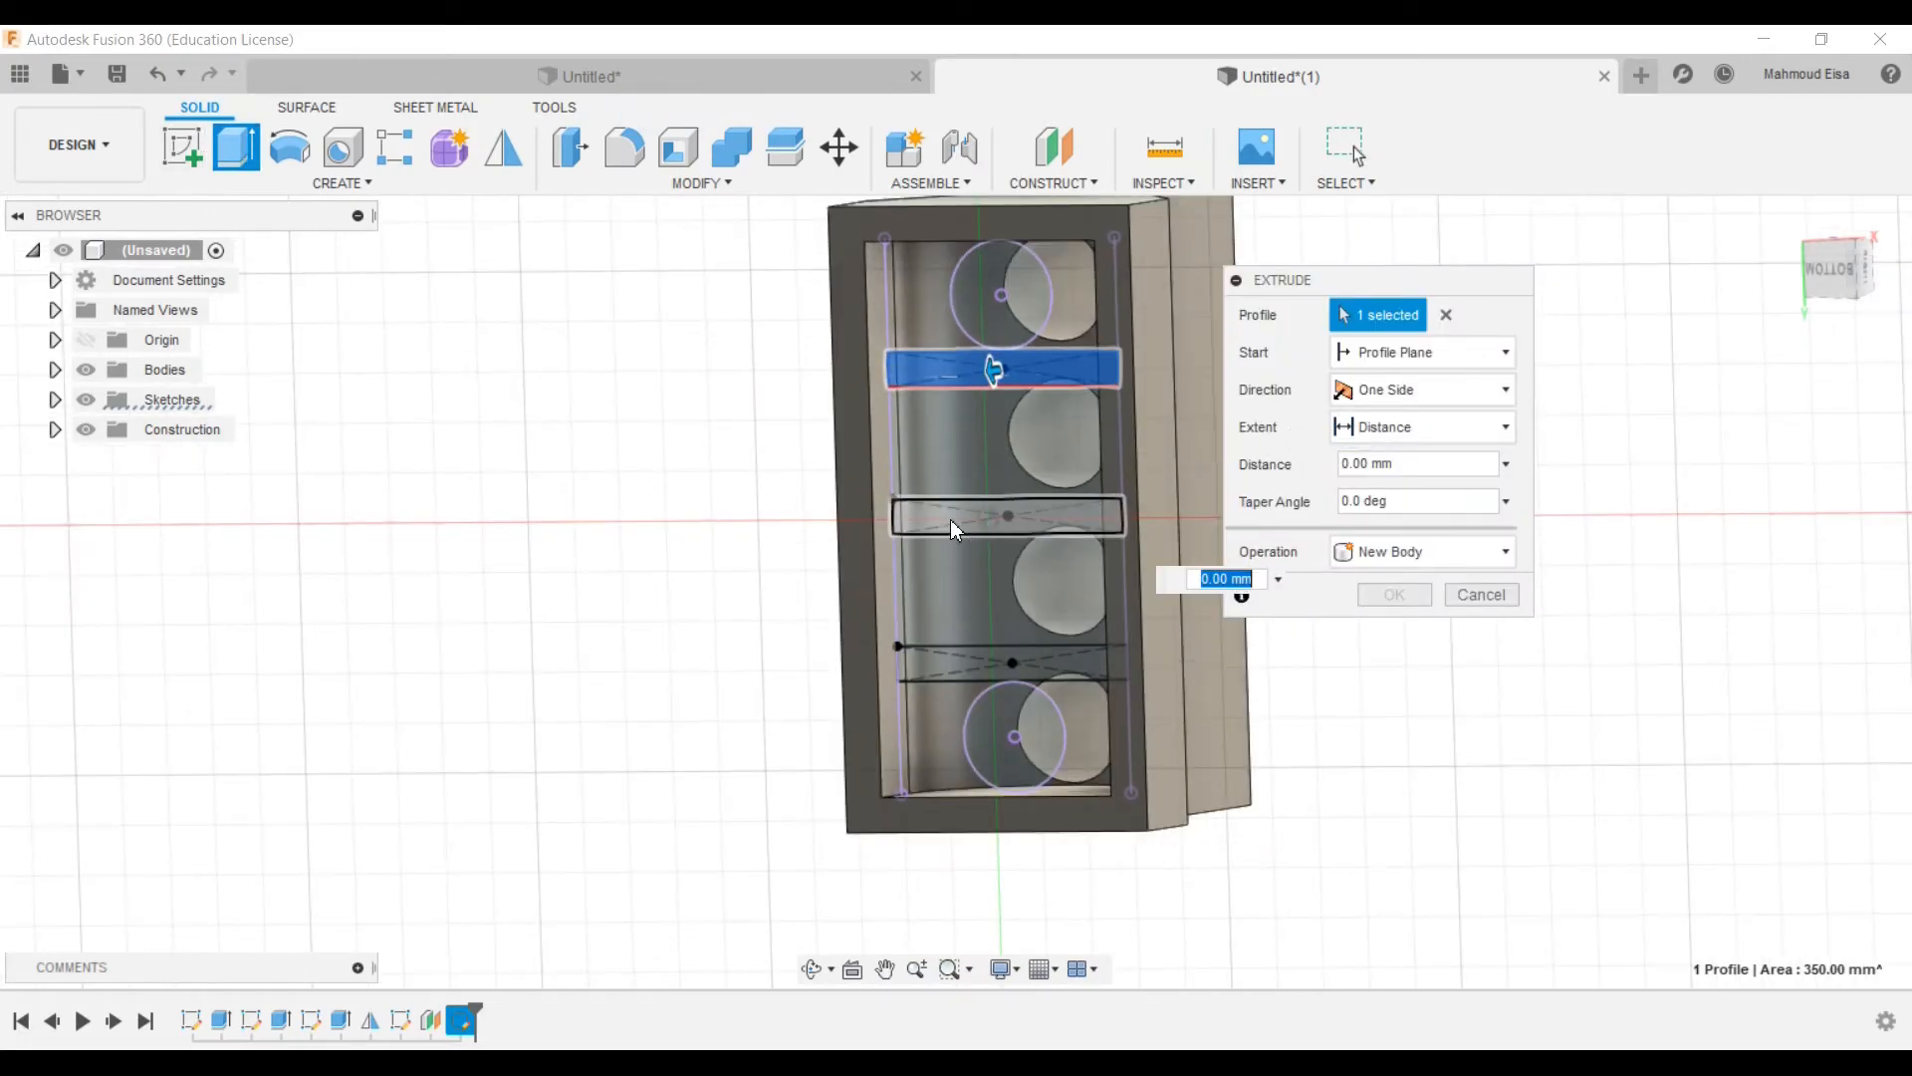
click(946, 661)
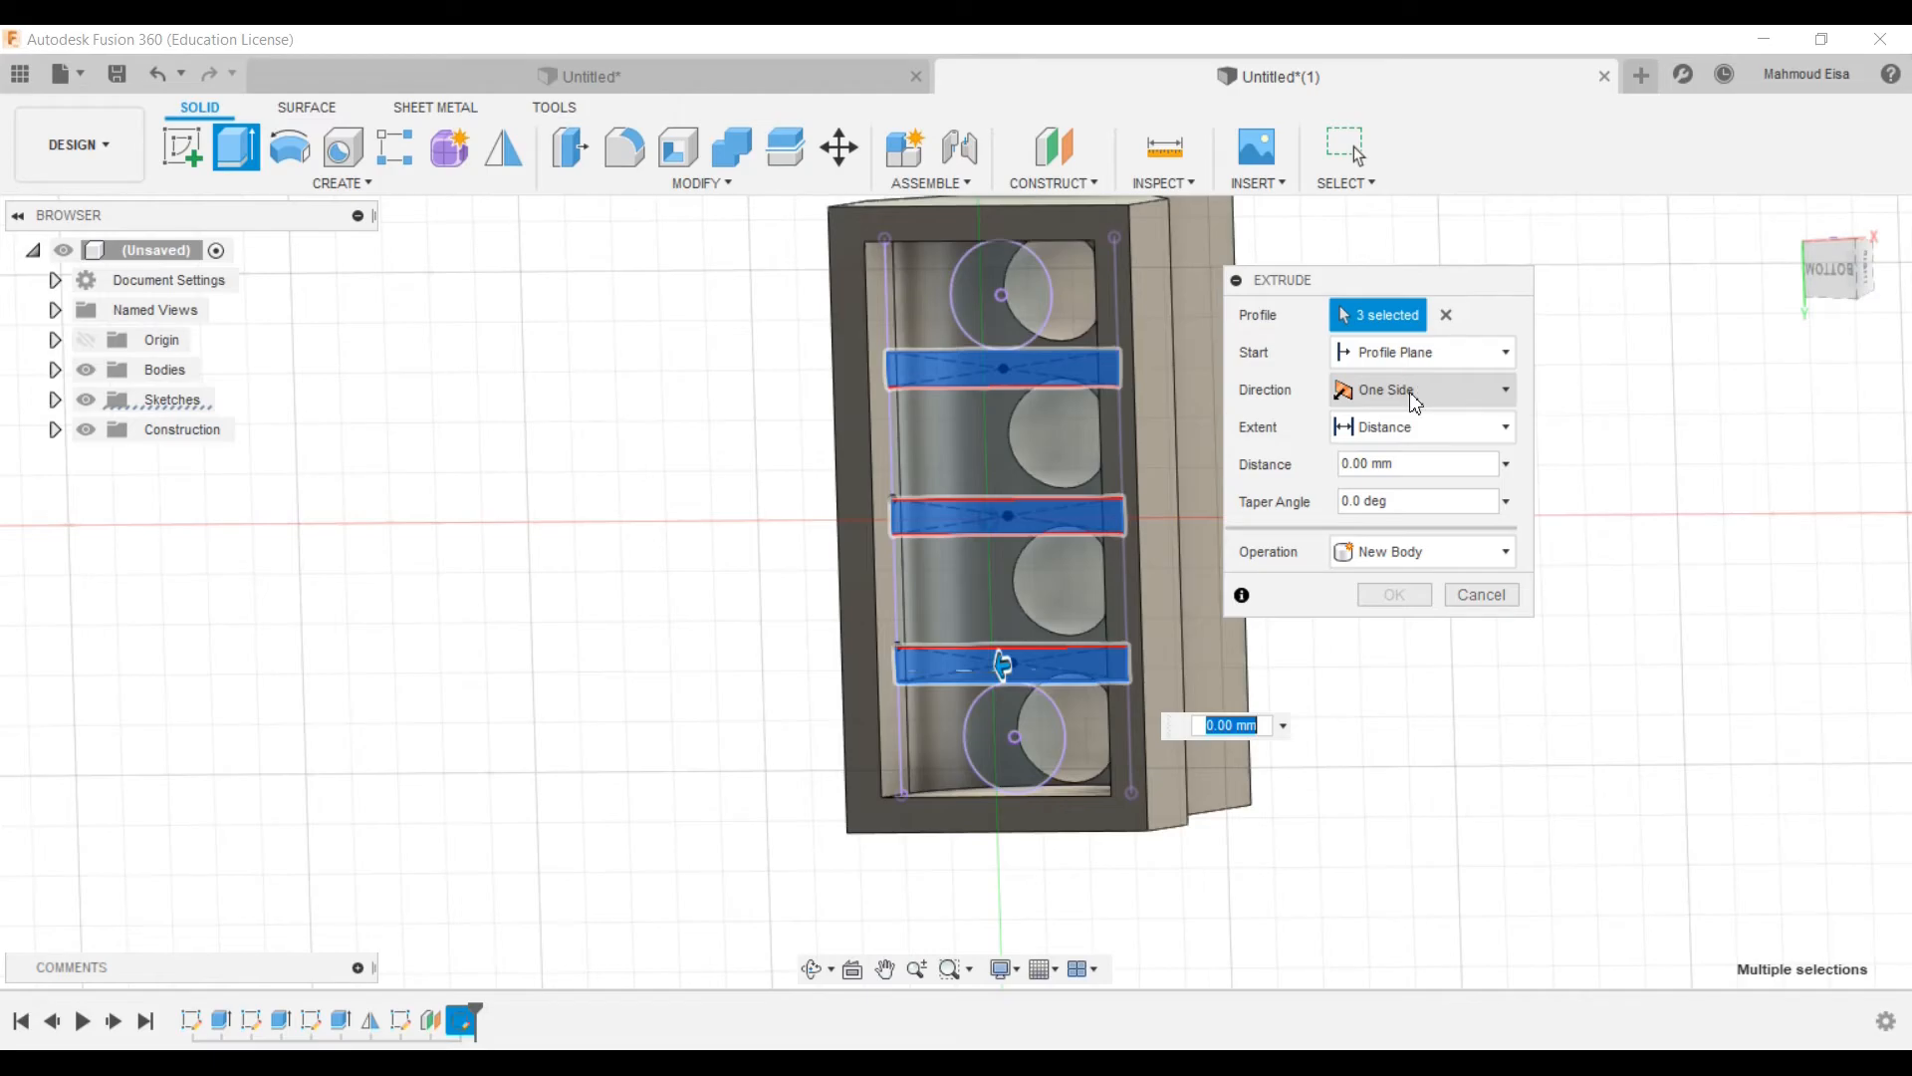
Step: Extrude the three divider profiles with extent To Object up to the channel's arched inner face, joining them to the block
click(1408, 427)
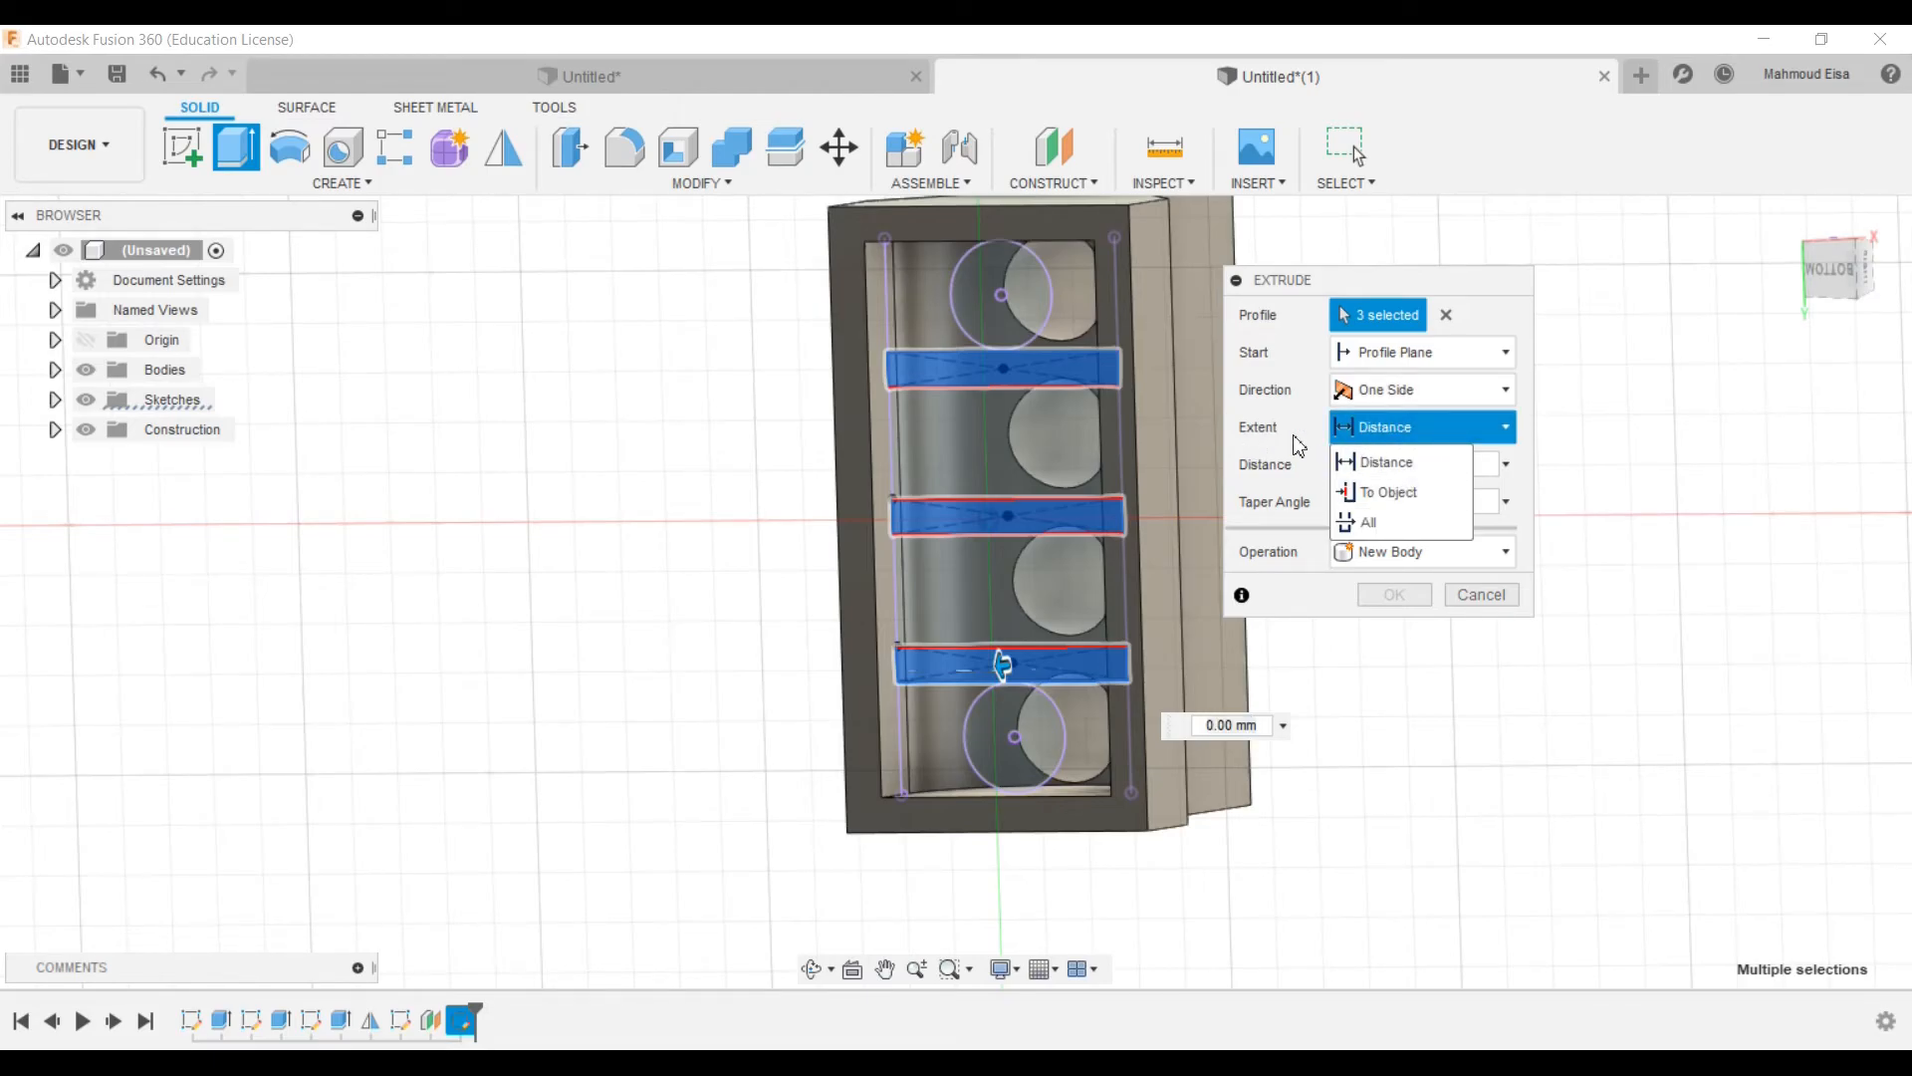
click(1383, 495)
scroll(767, 594, up, 3)
shift+middle_drag(768, 593, 697, 538)
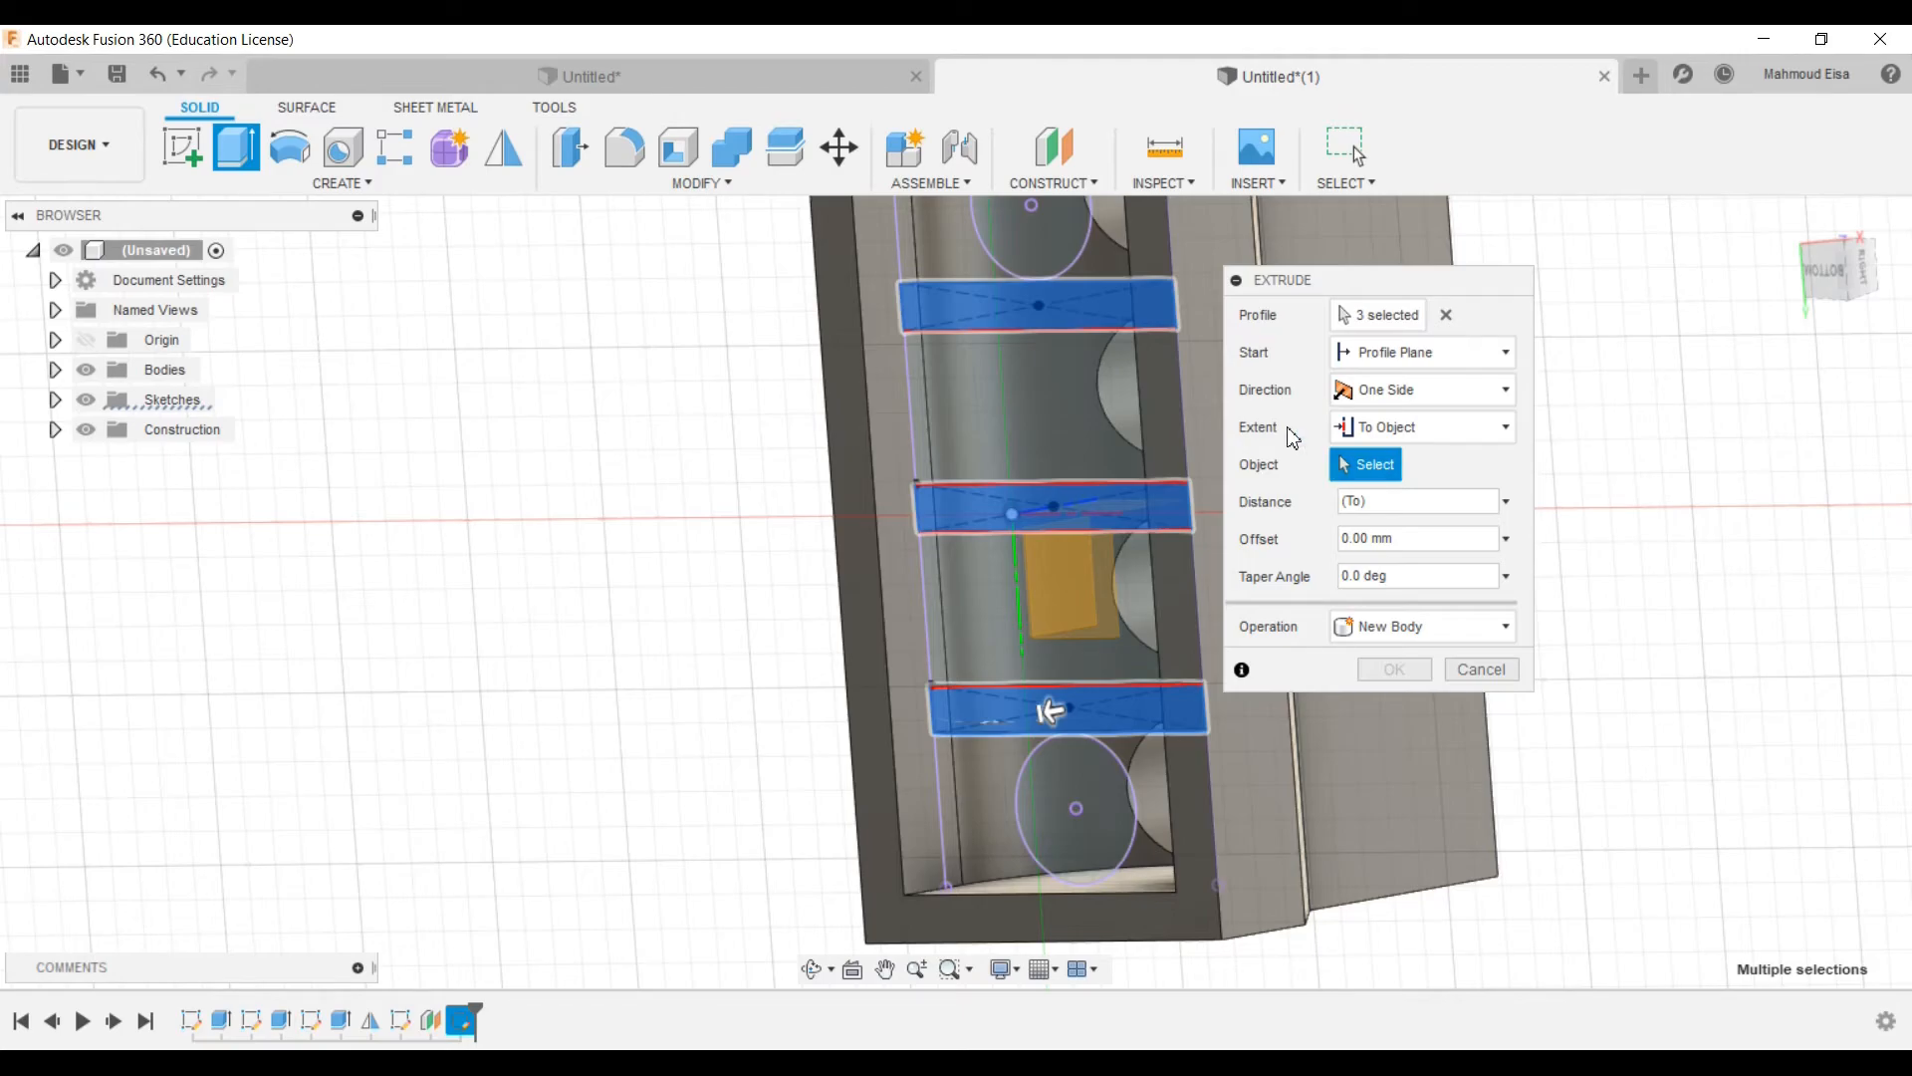
scroll(1207, 435, down, 1)
shift+middle_drag(1049, 410, 1078, 283)
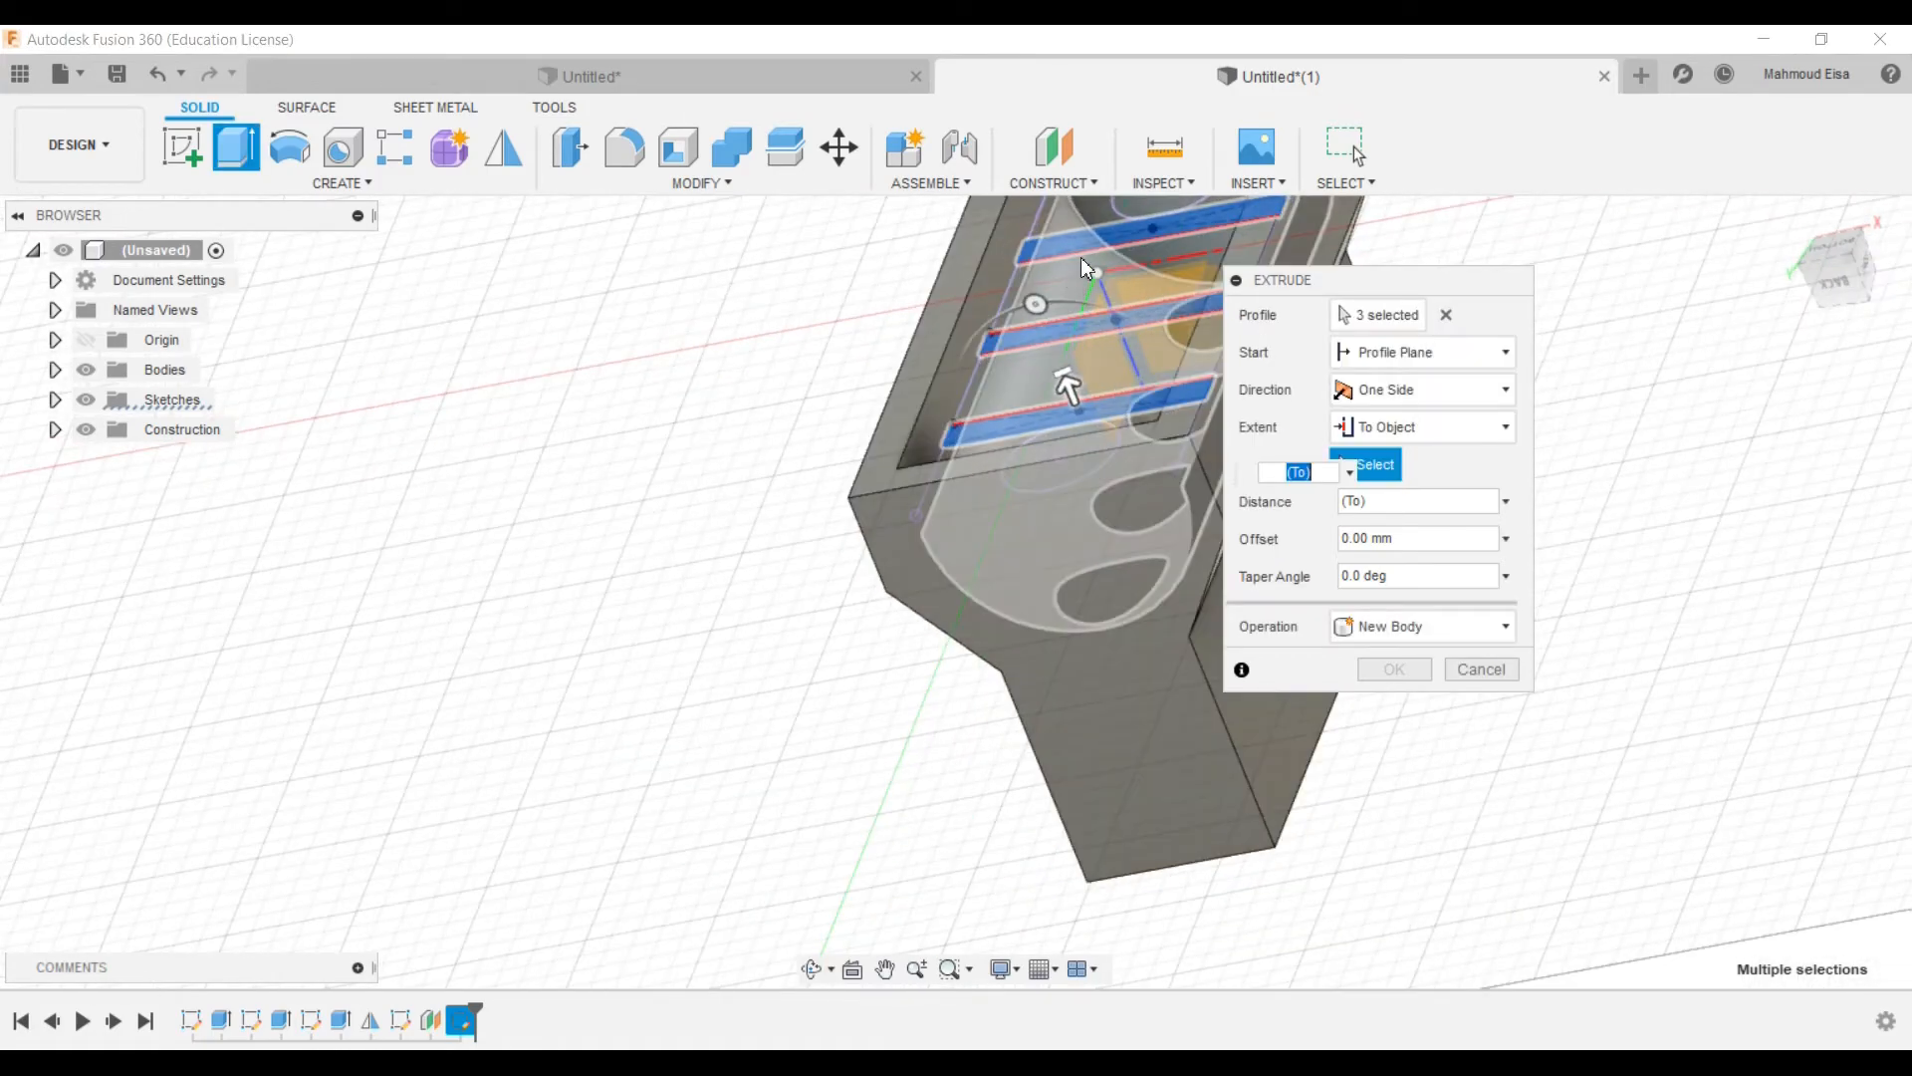
scroll(820, 375, down, 3)
scroll(787, 228, up, 2)
shift+middle_drag(791, 237, 713, 358)
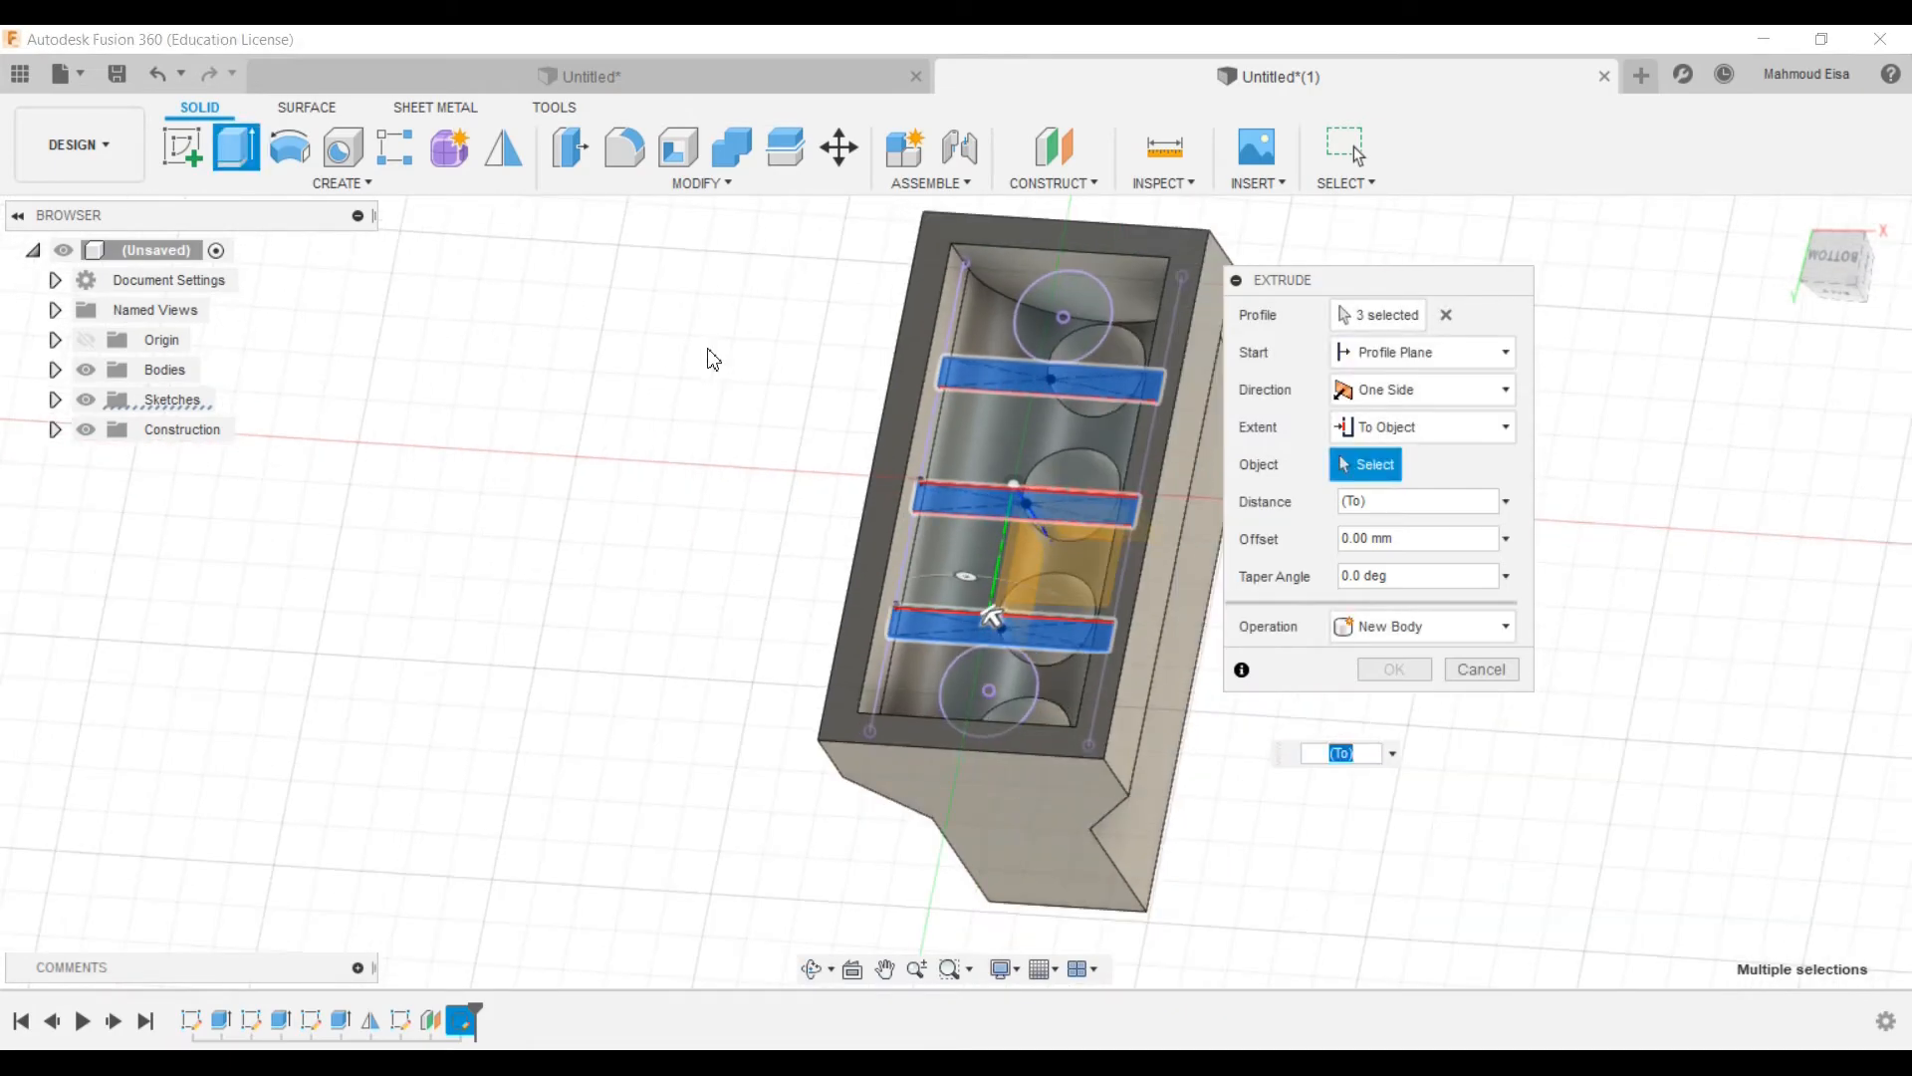
click(958, 330)
shift+middle_drag(958, 338, 756, 444)
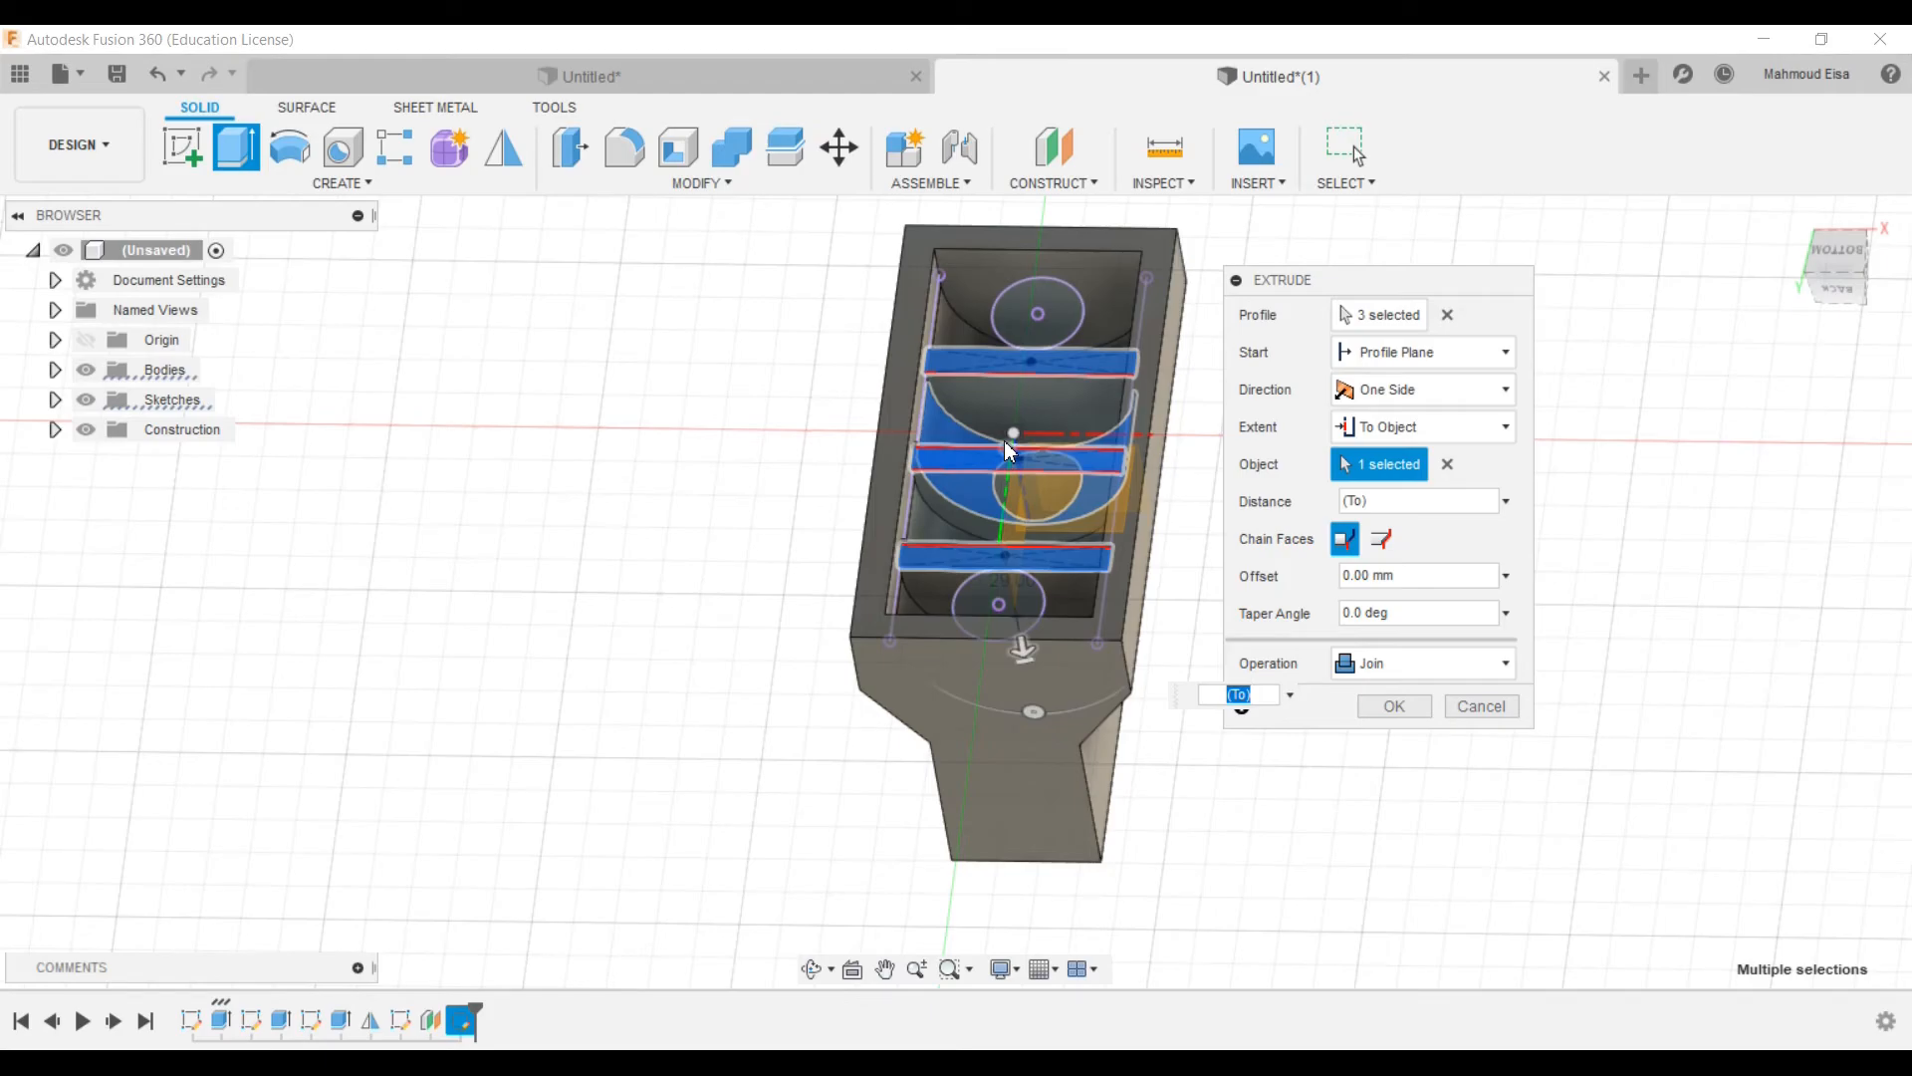
click(954, 431)
click(1401, 707)
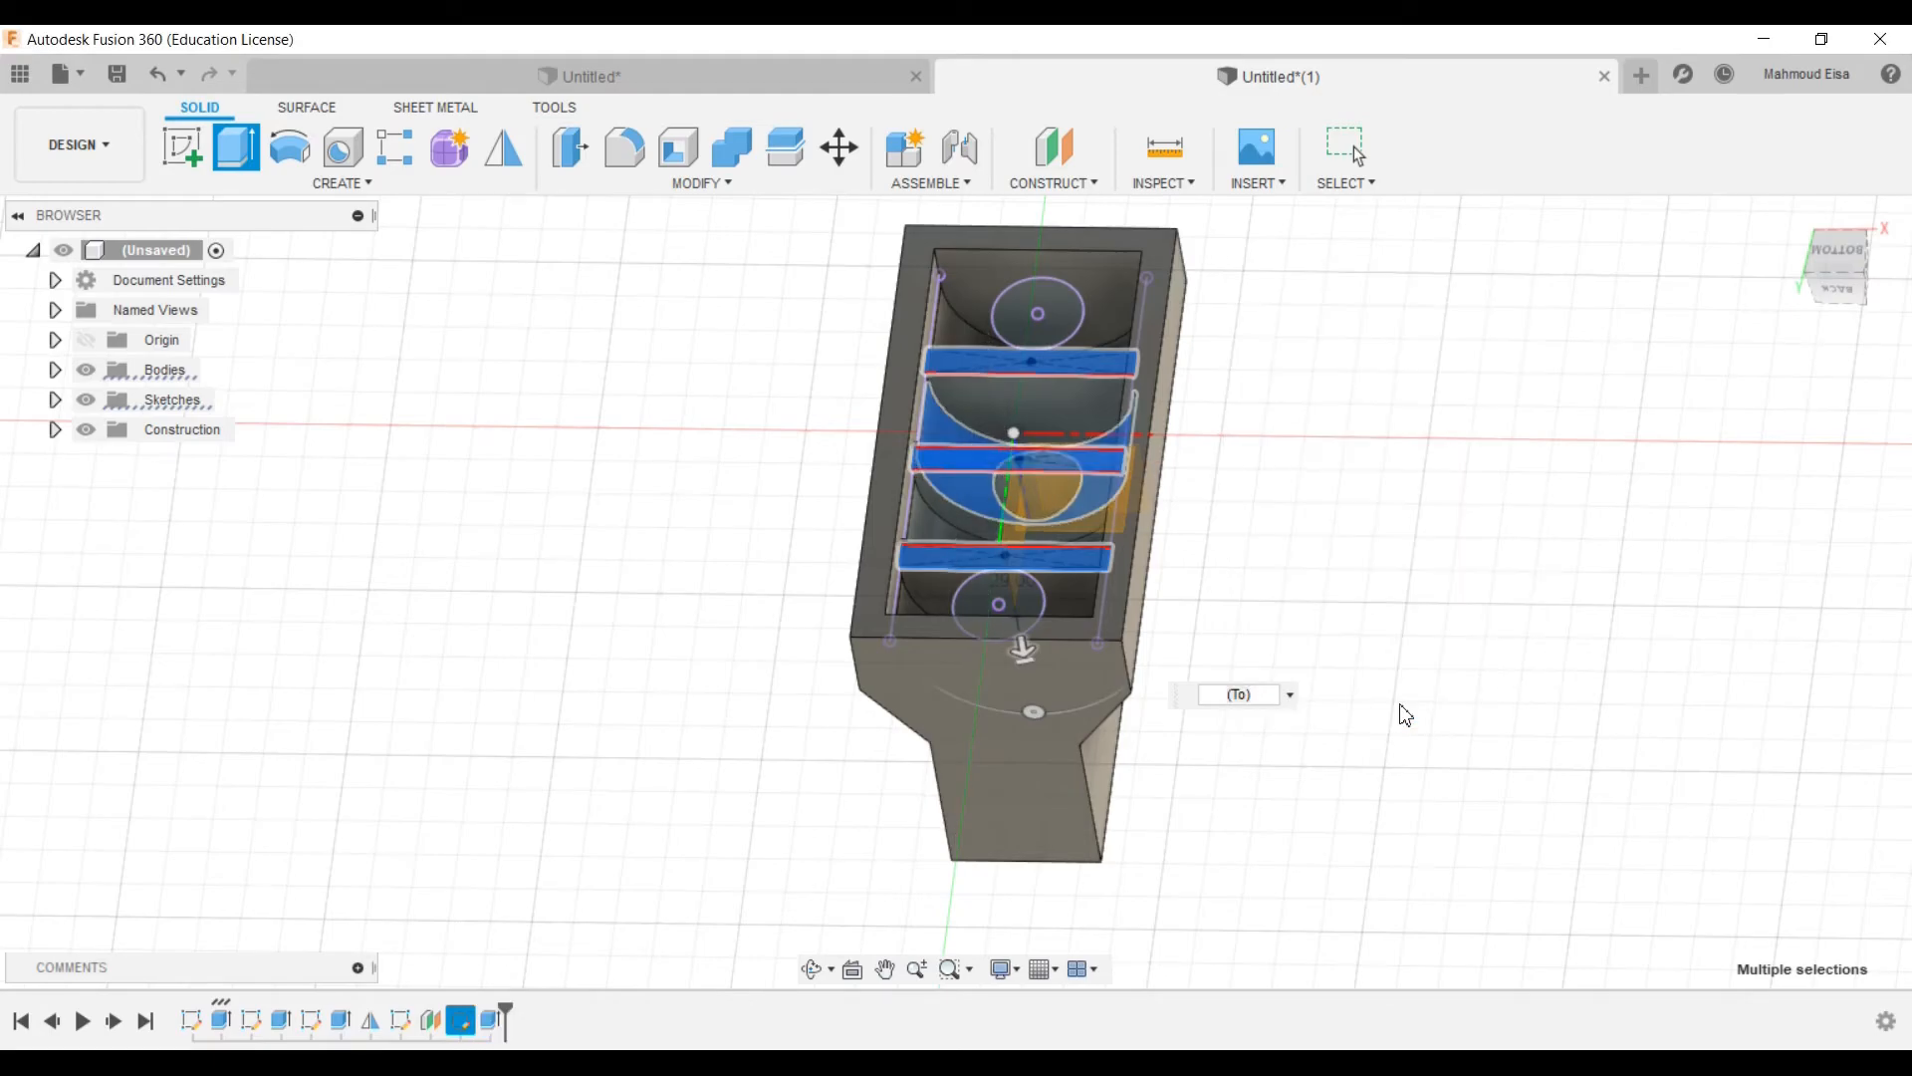
Step: Create a new sketch on the front end face of the block
shift+middle_drag(1302, 541, 1282, 590)
click(1797, 220)
scroll(730, 214, down, 2)
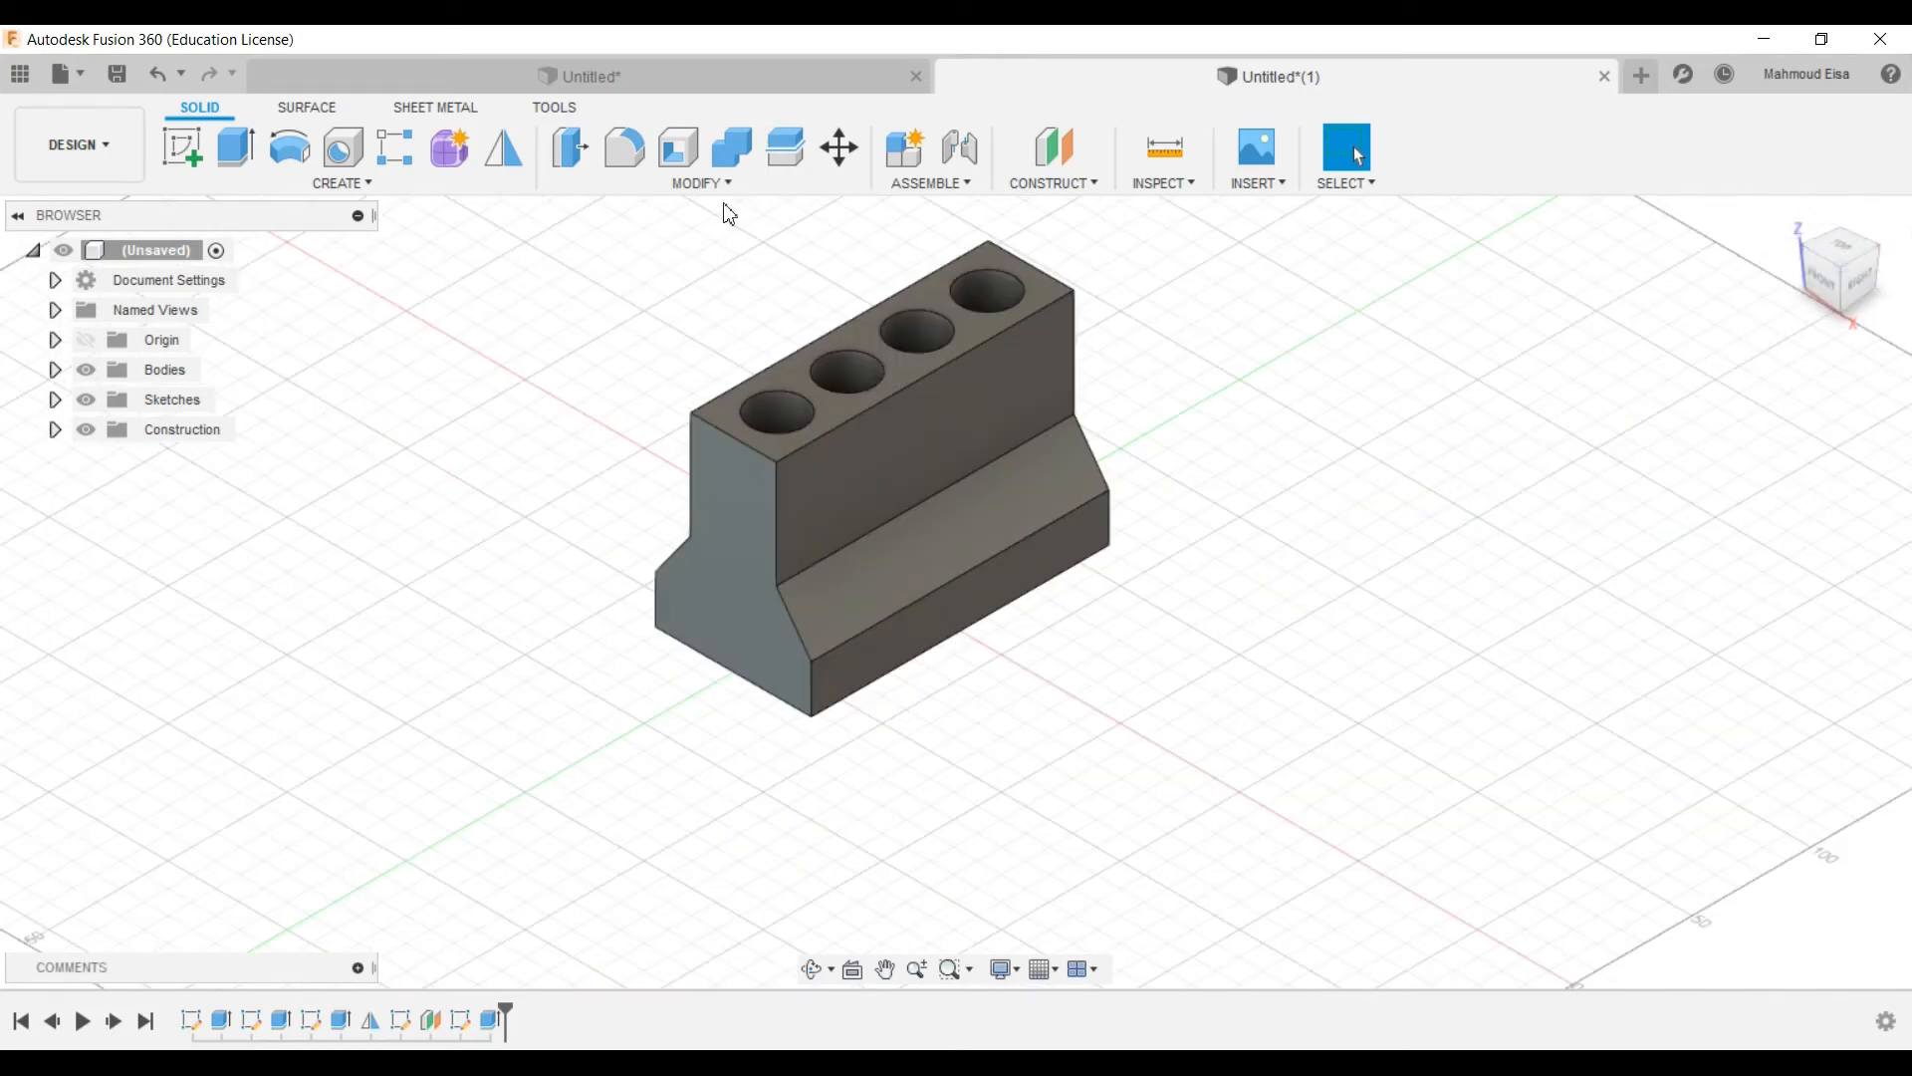
scroll(747, 628, up, 5)
right_click(739, 594)
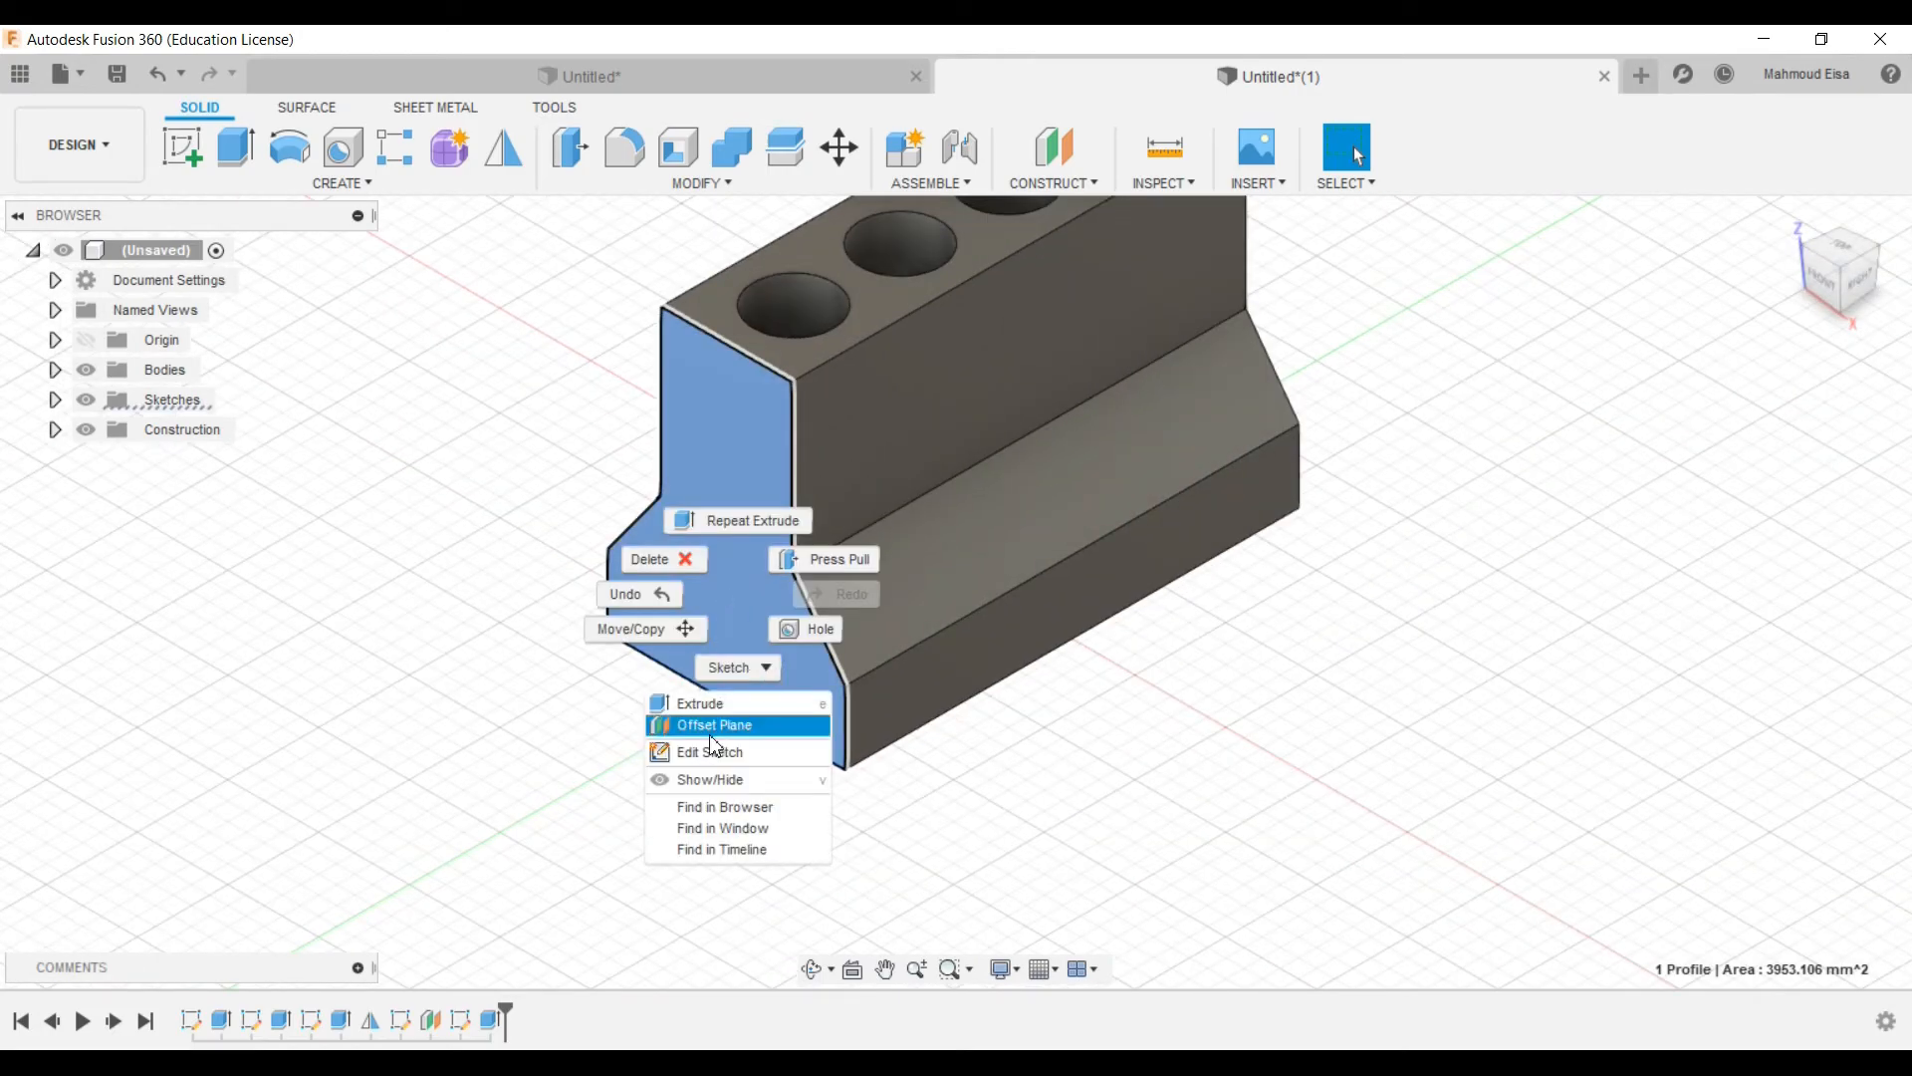
click(533, 668)
click(531, 667)
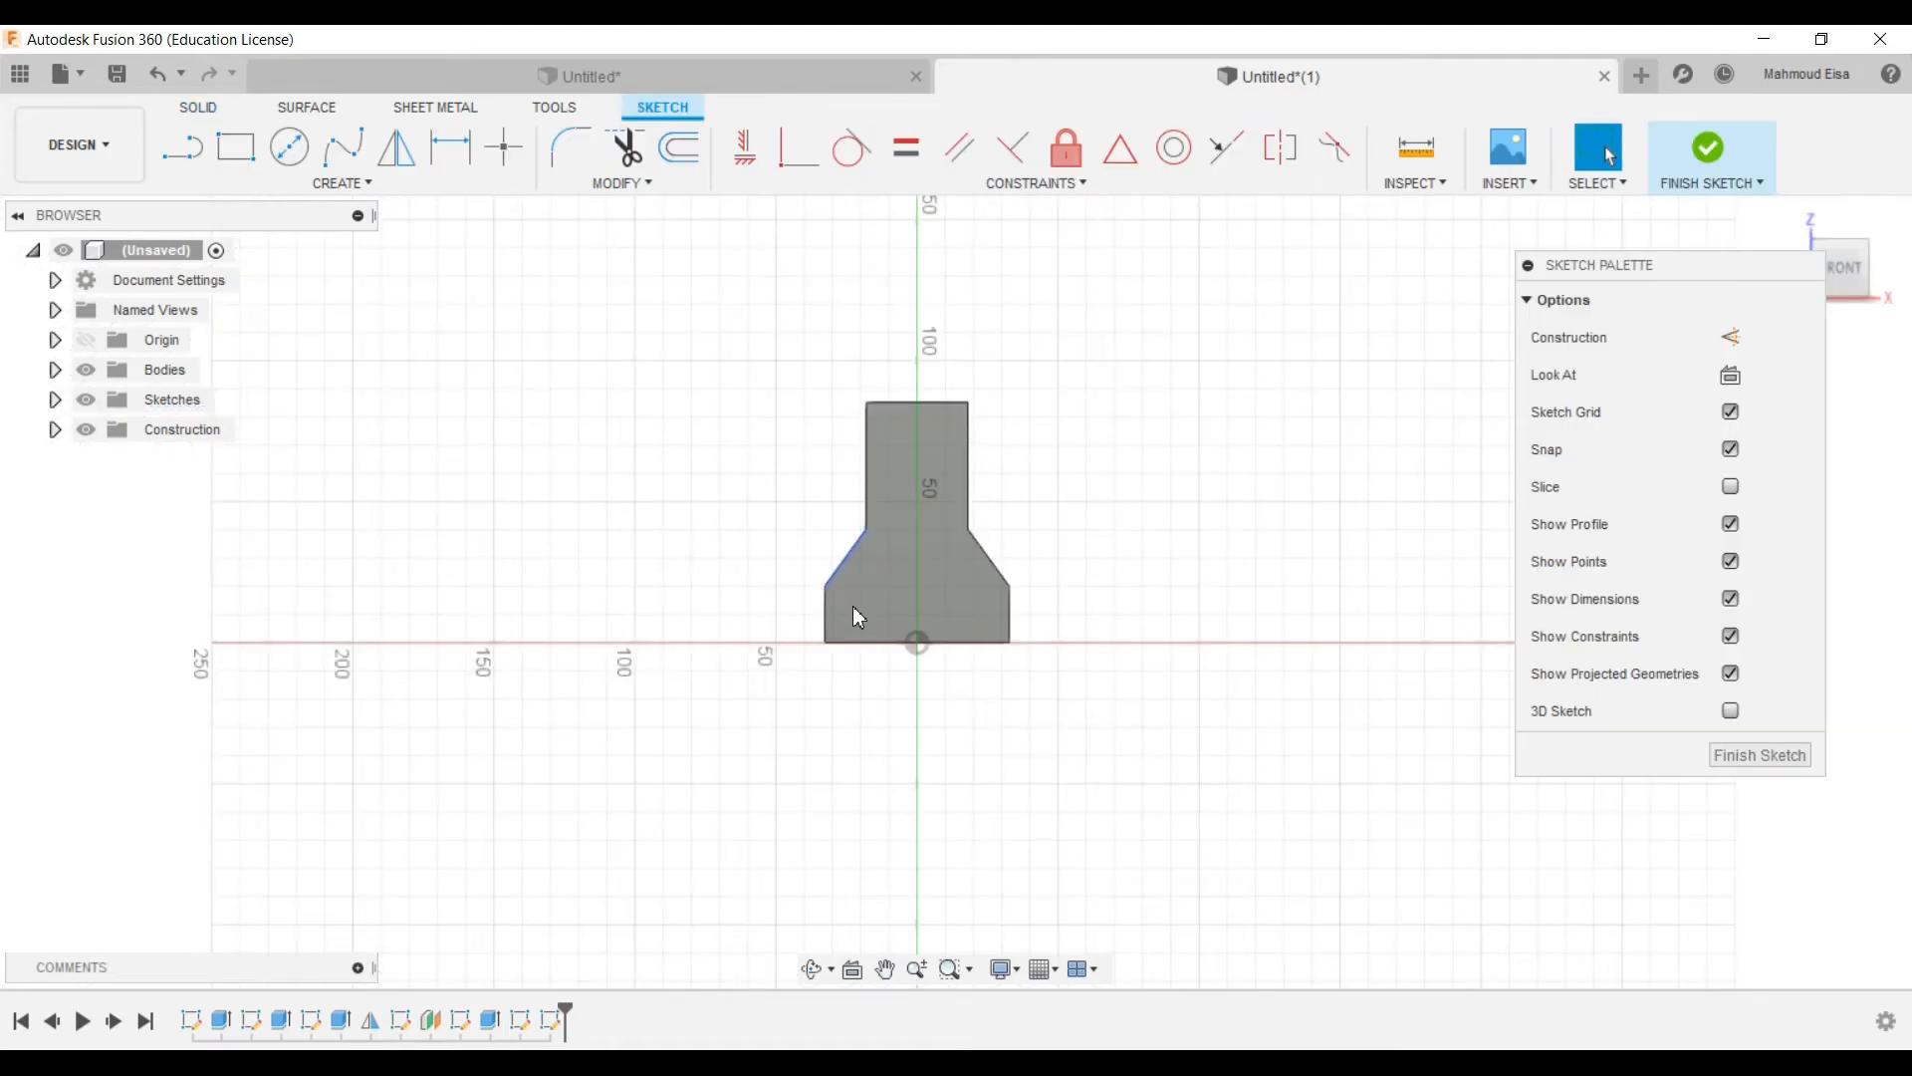
scroll(898, 474, up, 3)
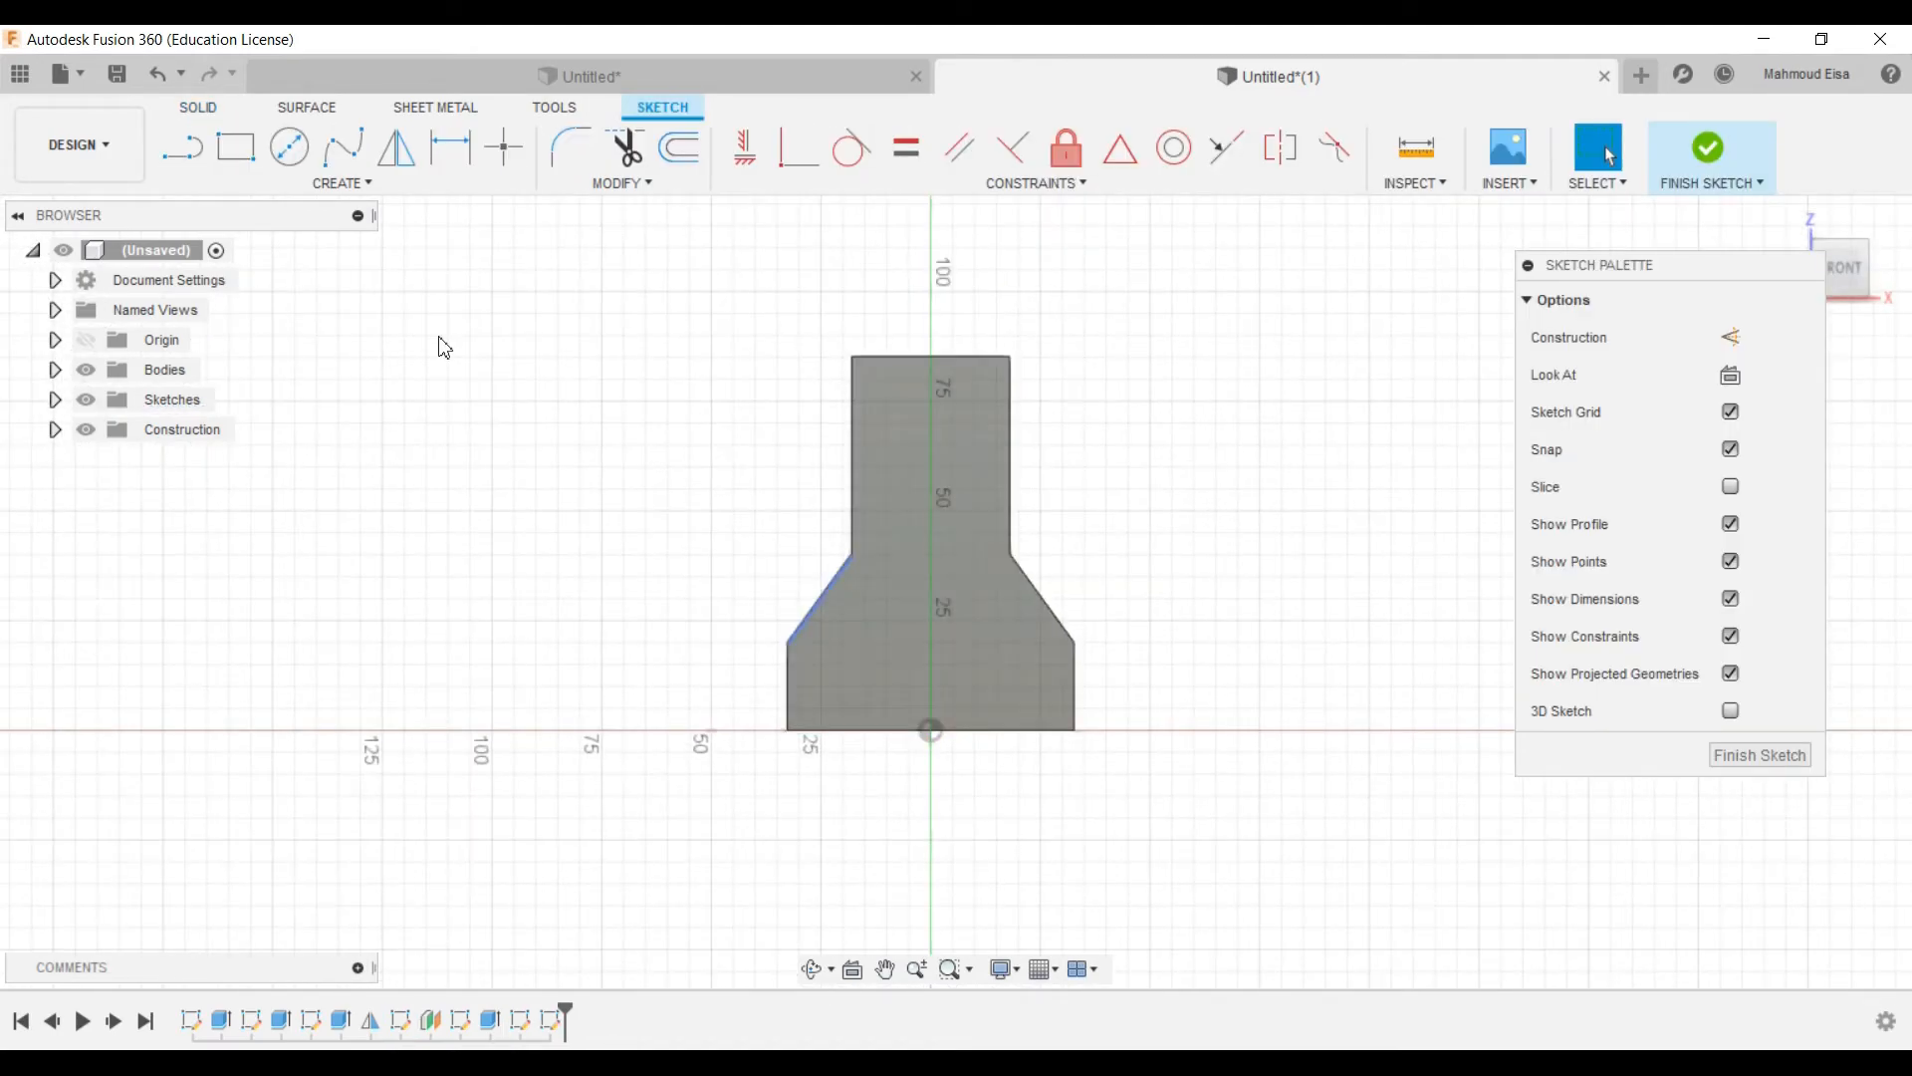
Step: Draw a circle about 25 mm in diameter on the vertical axis, centered about 20 mm above the origin
click(288, 152)
scroll(872, 570, up, 2)
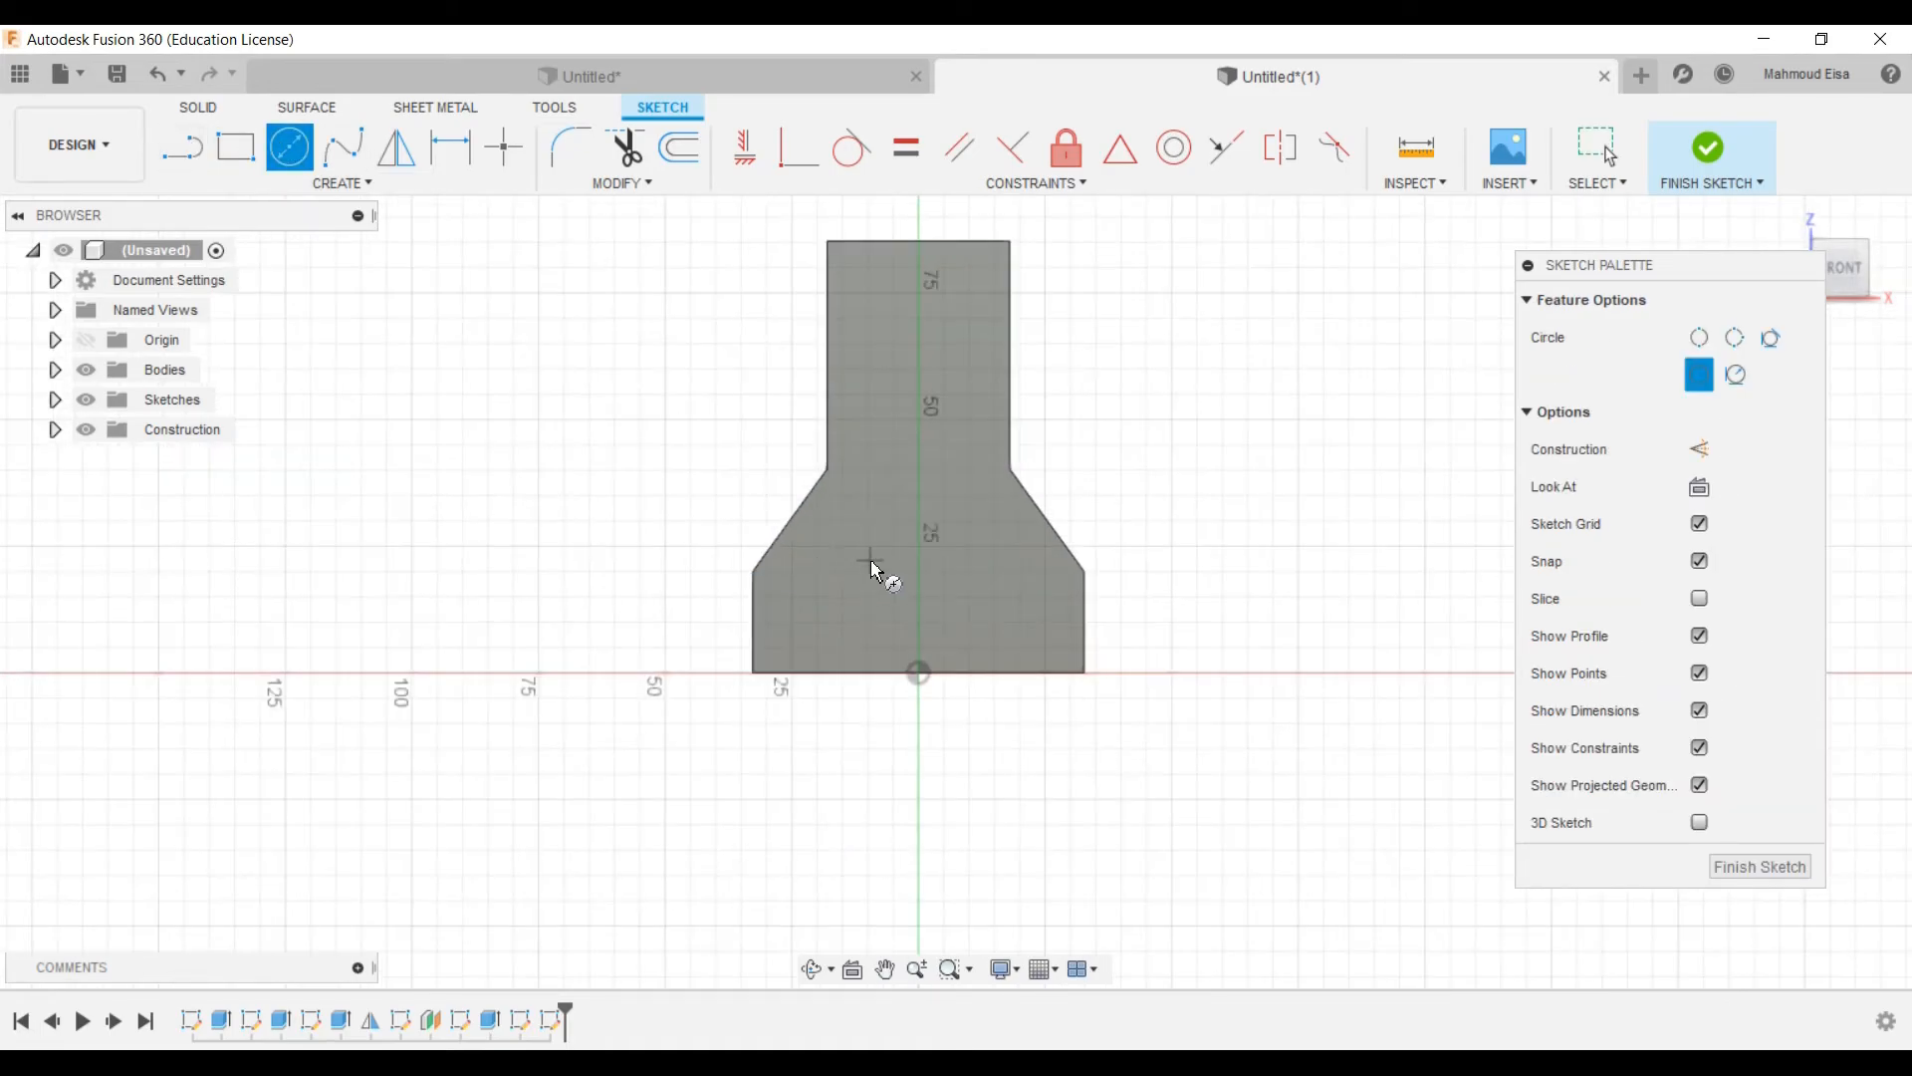
click(929, 573)
text(25)
key(Return)
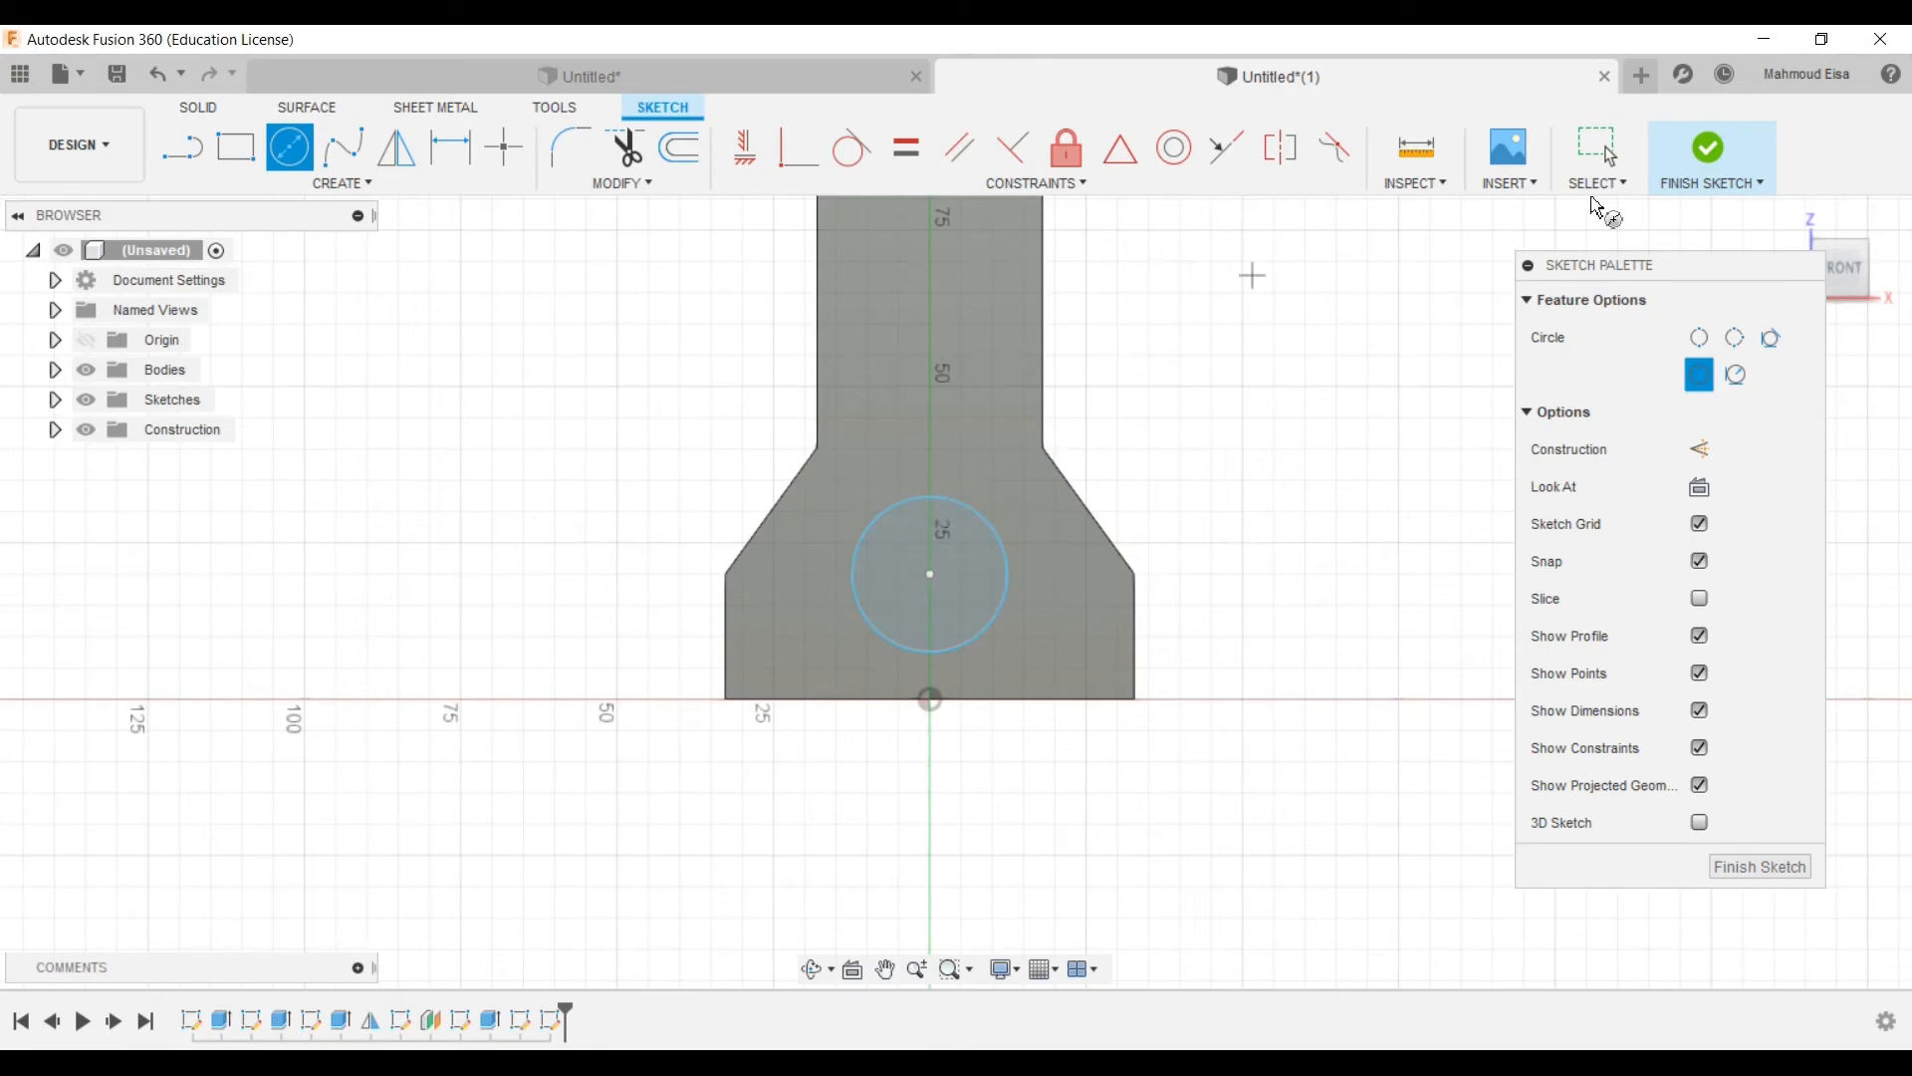
key(Escape)
scroll(1014, 566, down, 1)
scroll(1007, 572, up, 2)
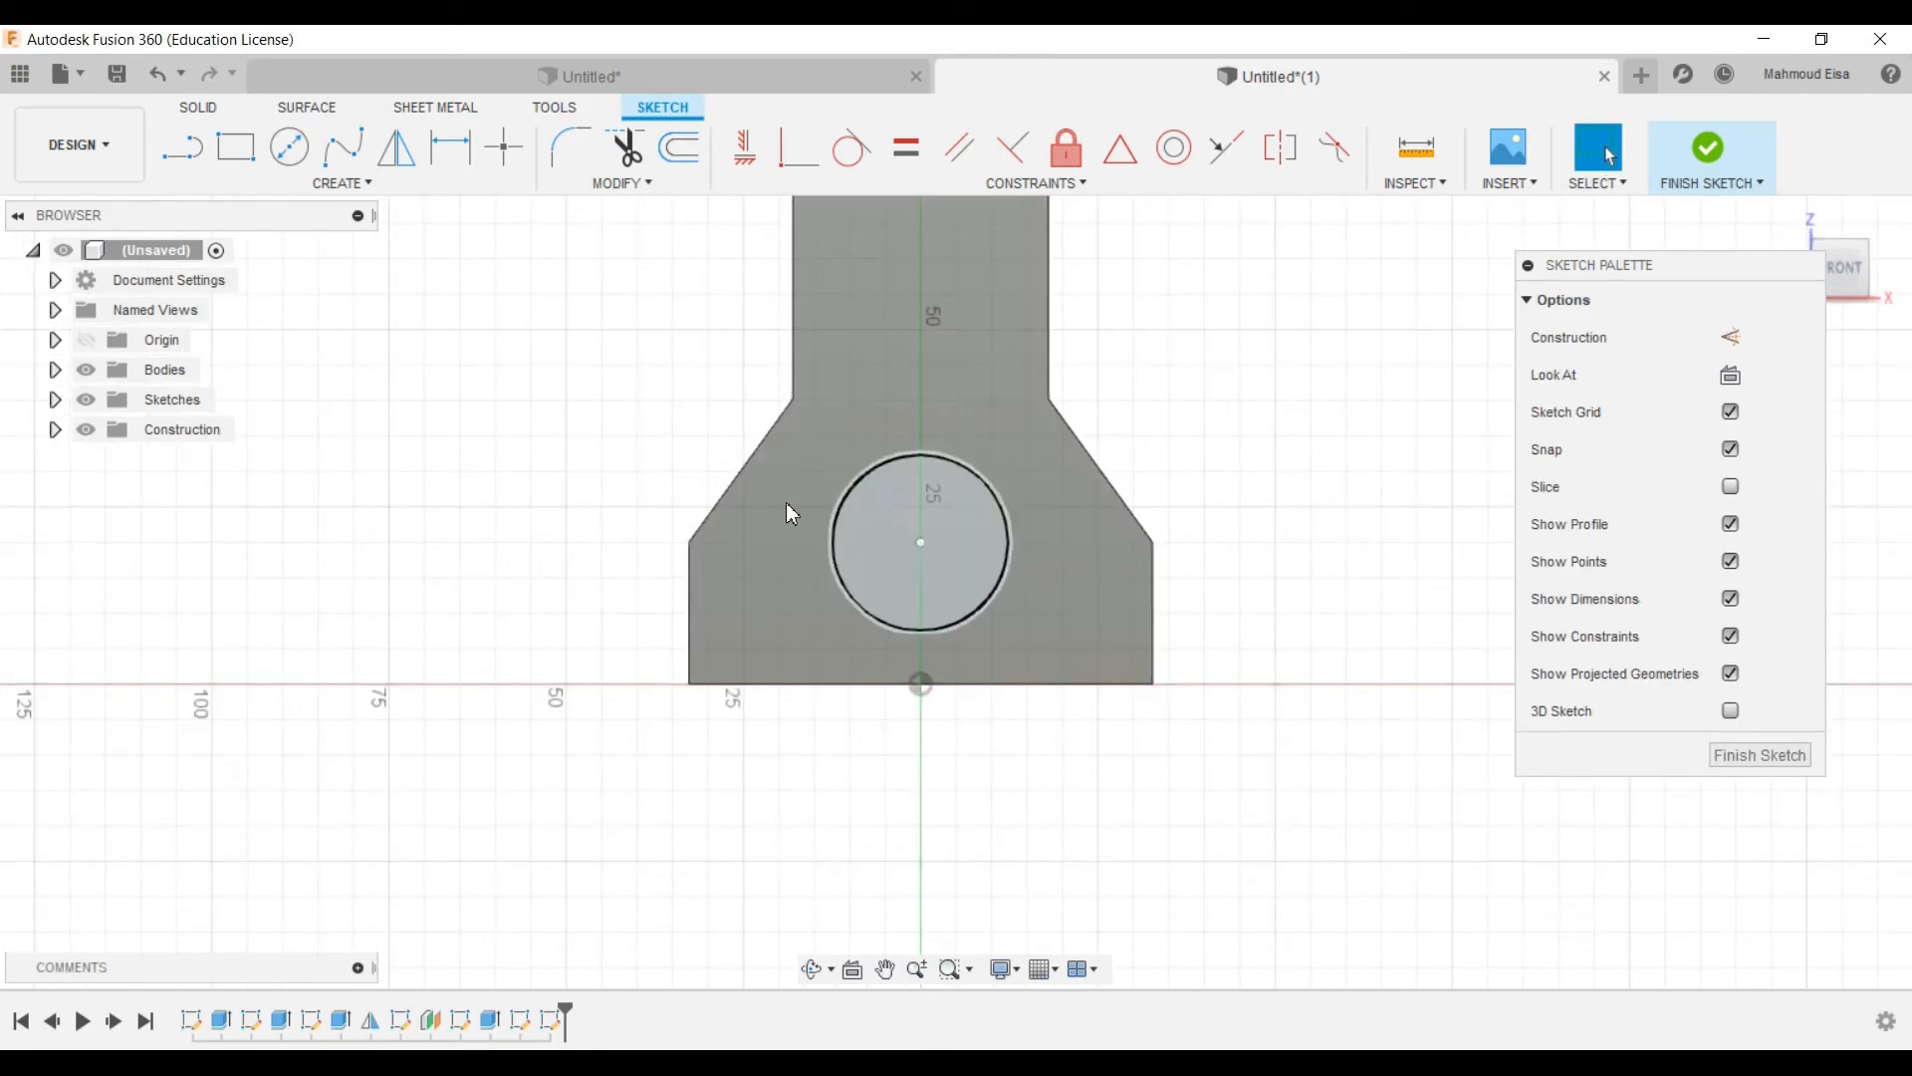
Step: Dimension the circle's diameter and set it to 20 mm
click(450, 147)
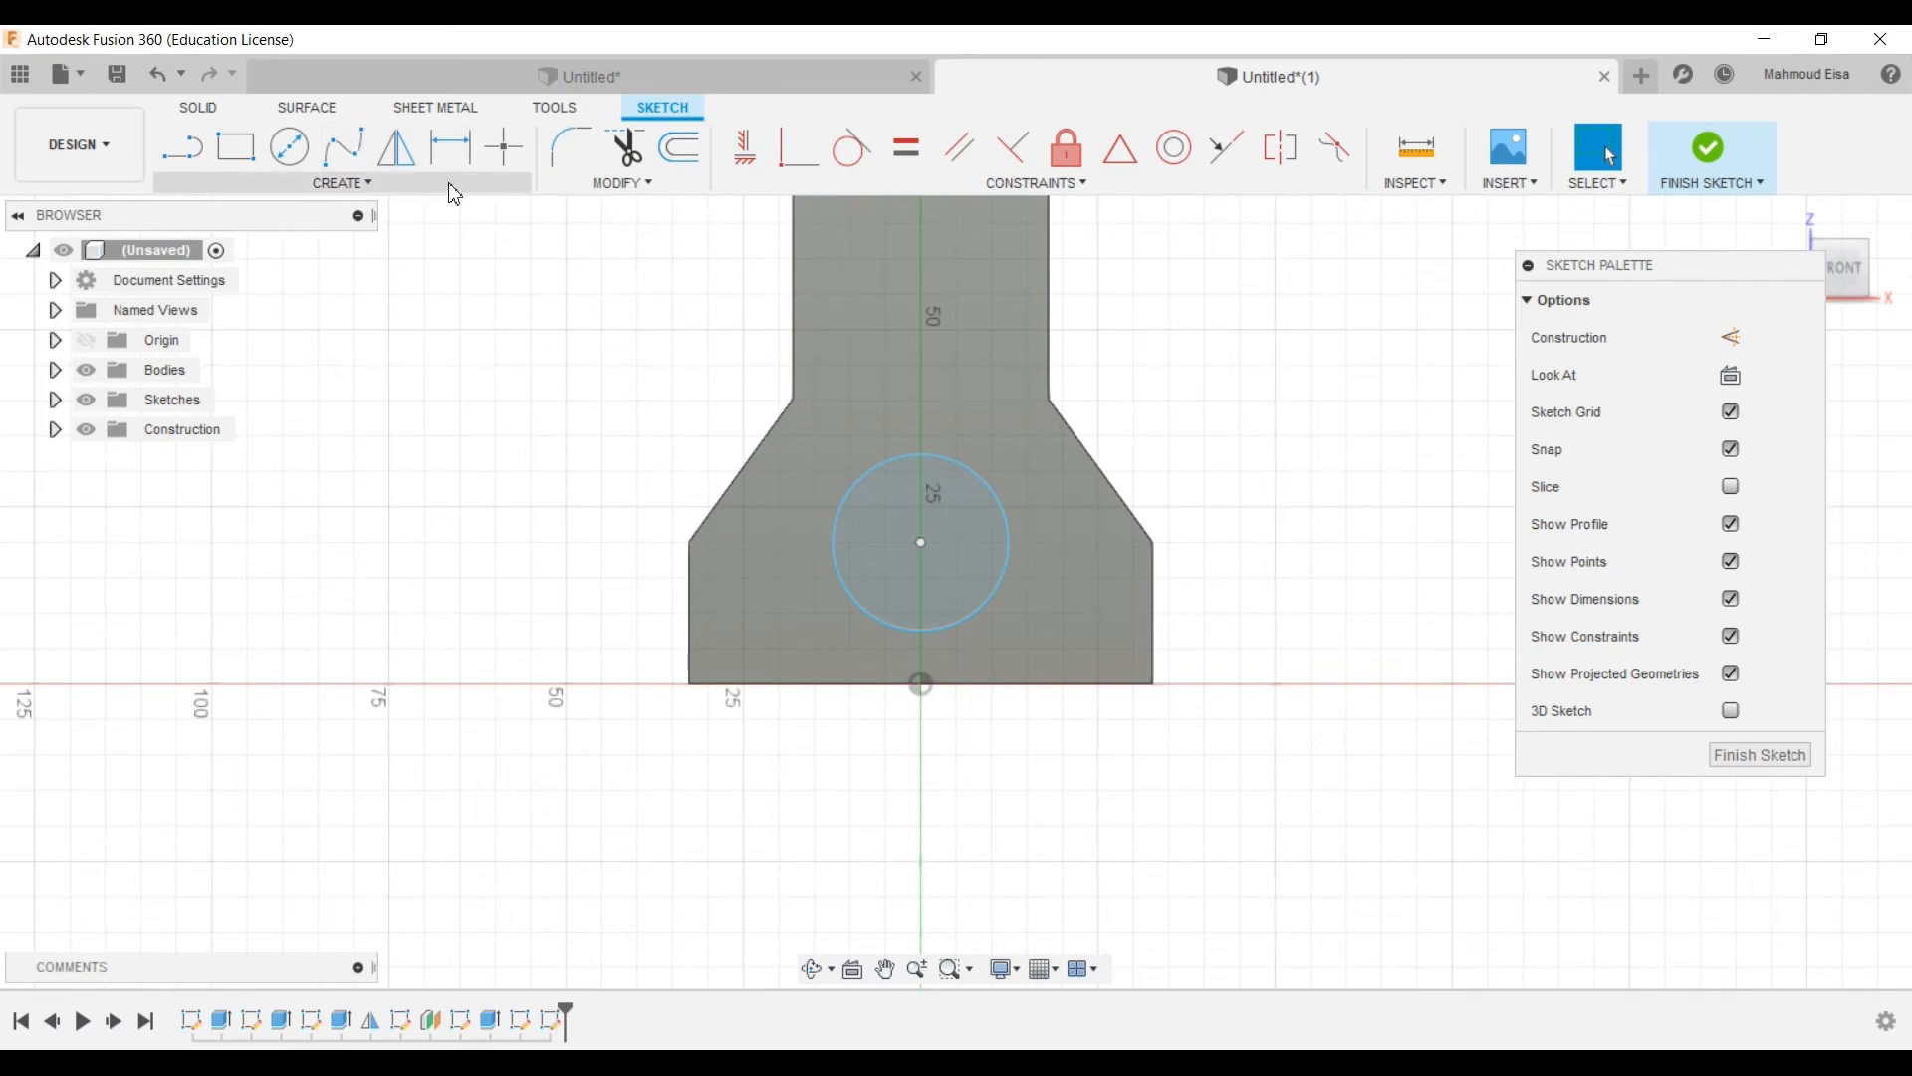
click(846, 498)
click(845, 483)
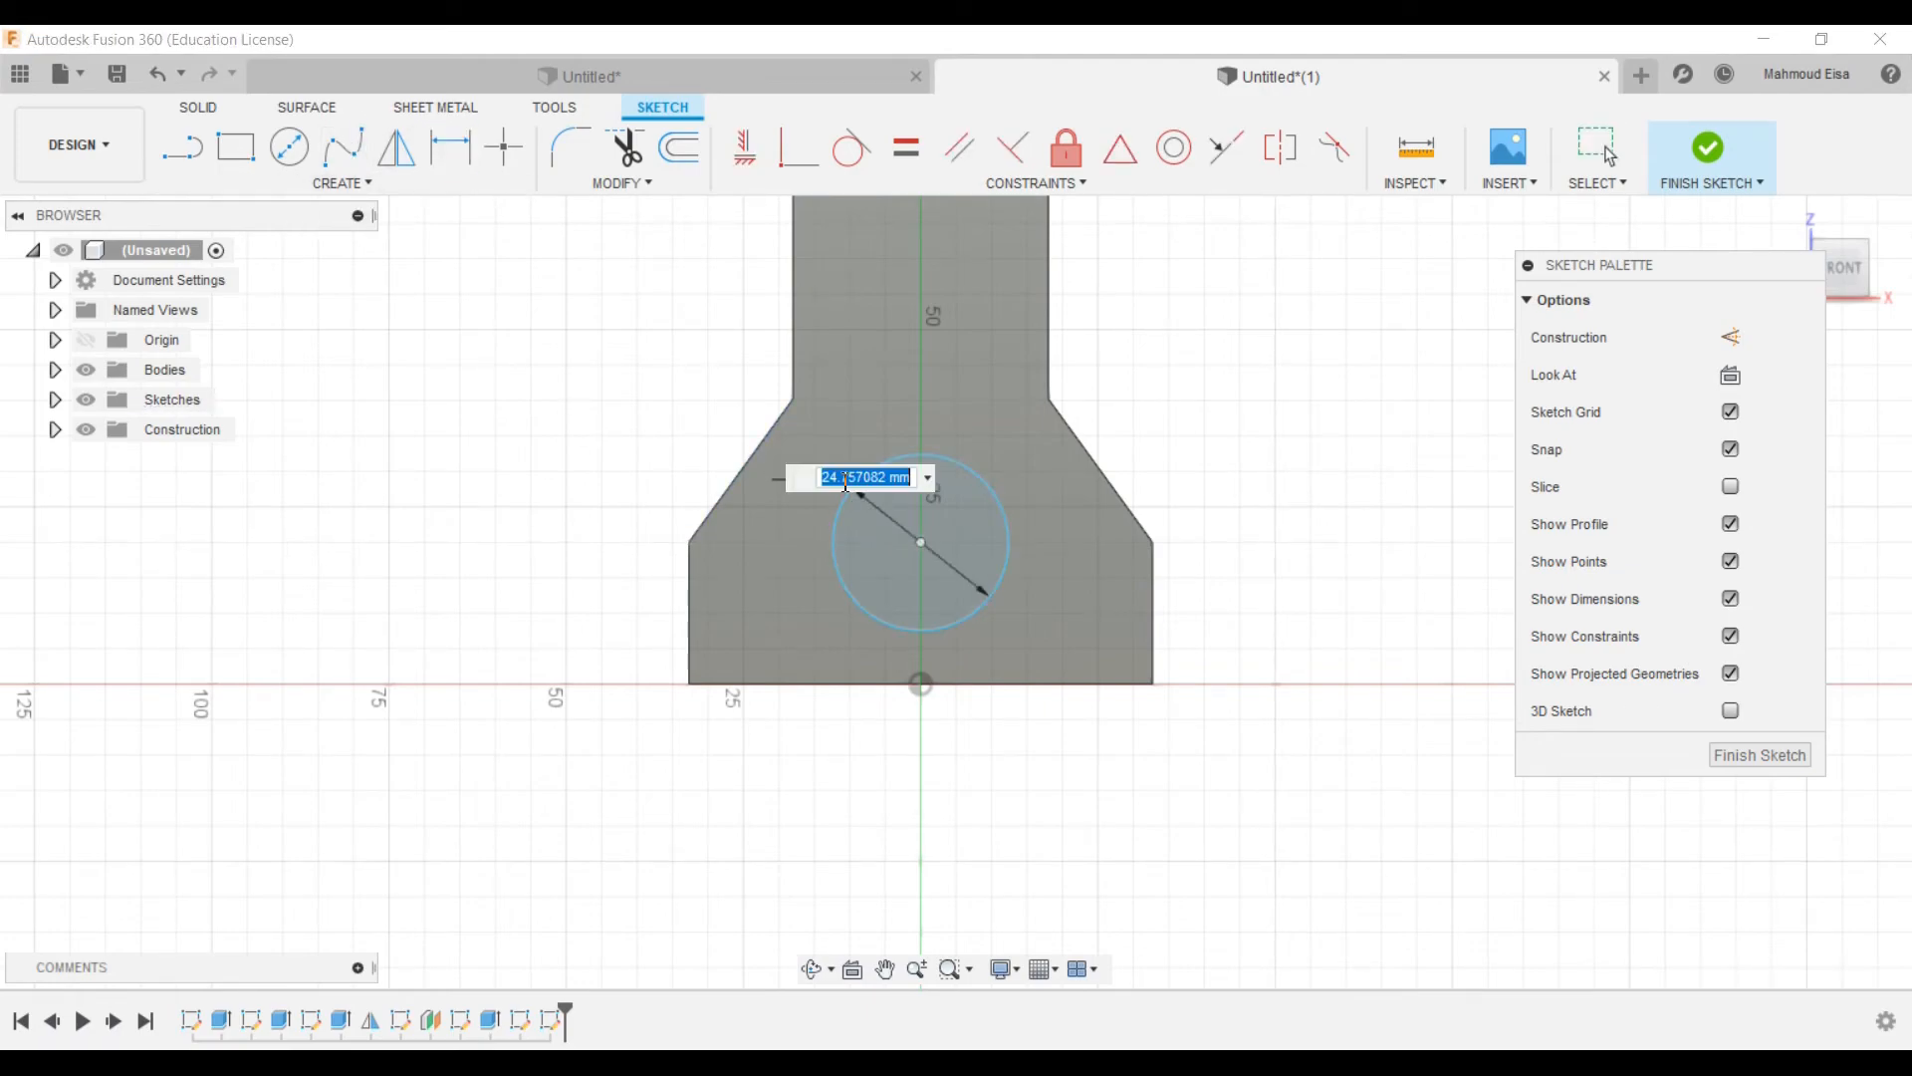
key(Return)
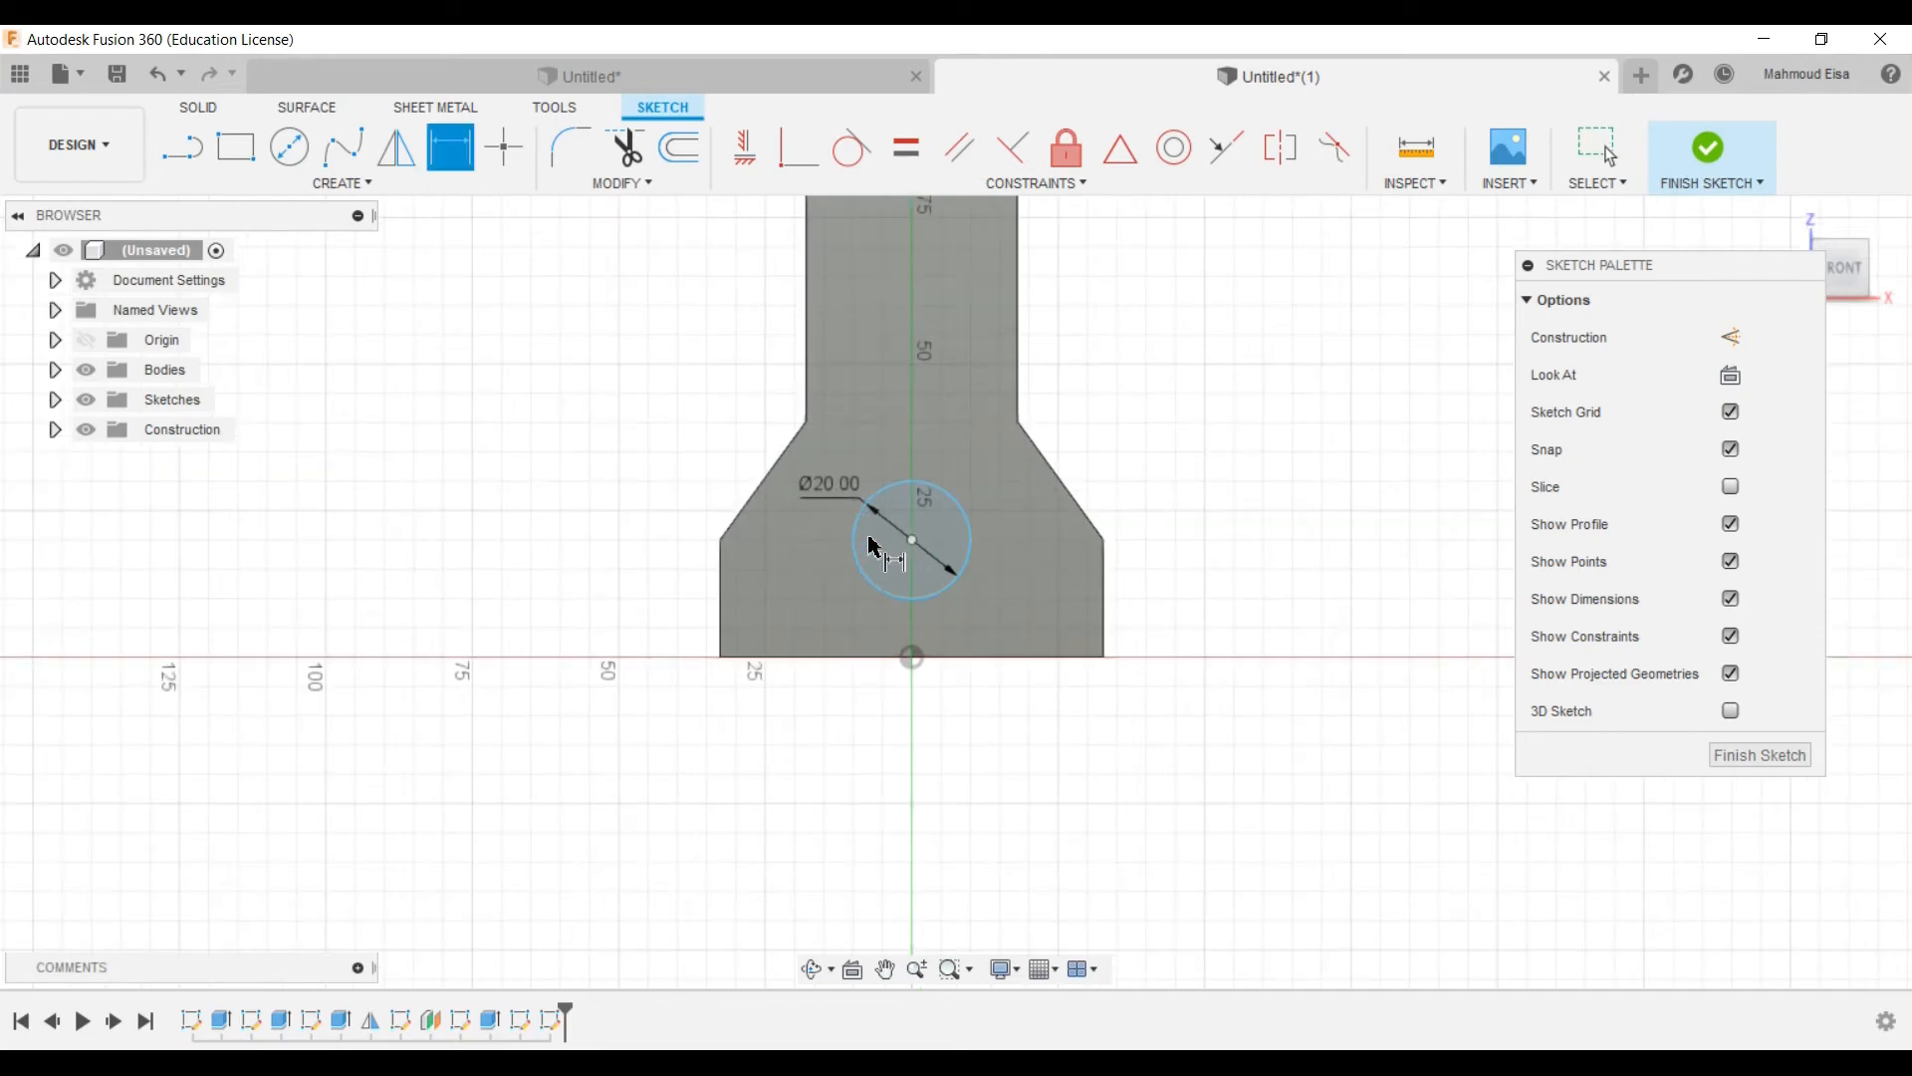
click(1616, 162)
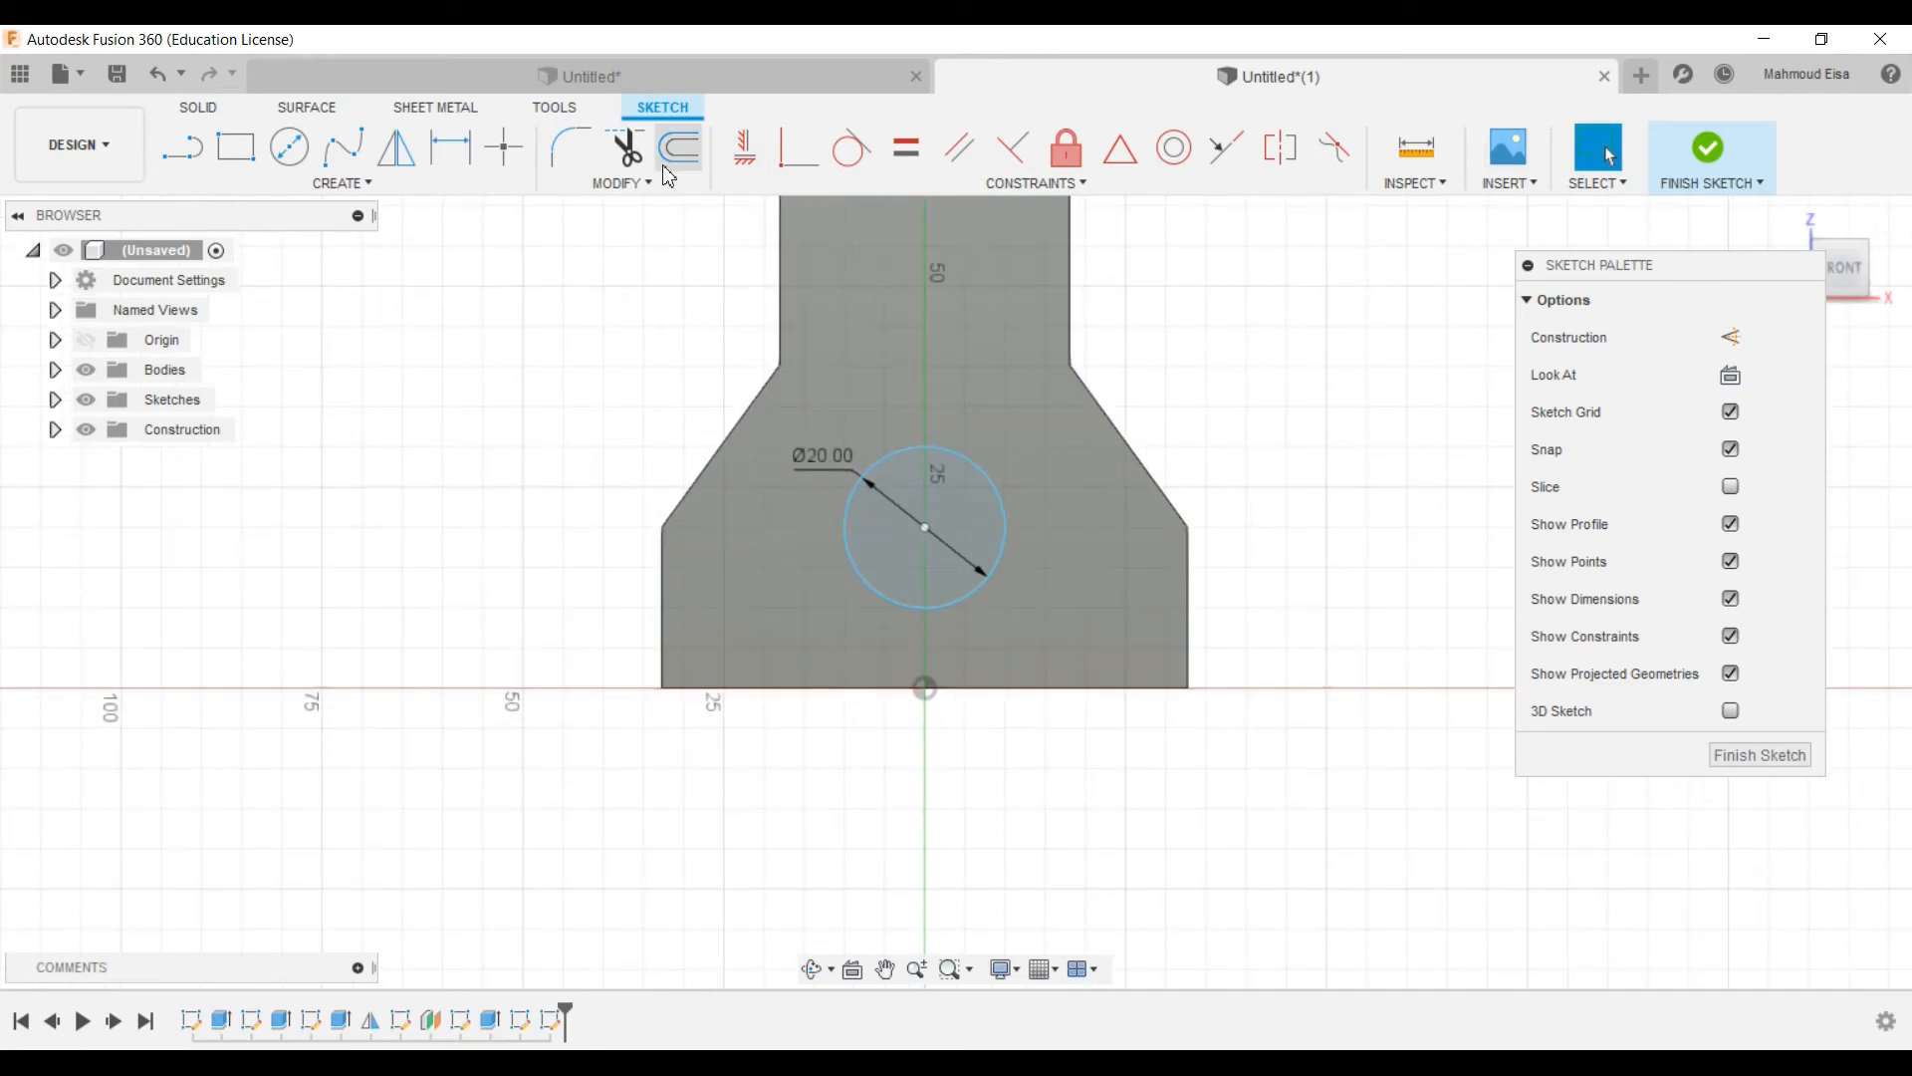
Step: Constrain the circle's center vertically to the sketch origin
click(745, 146)
click(927, 528)
click(925, 688)
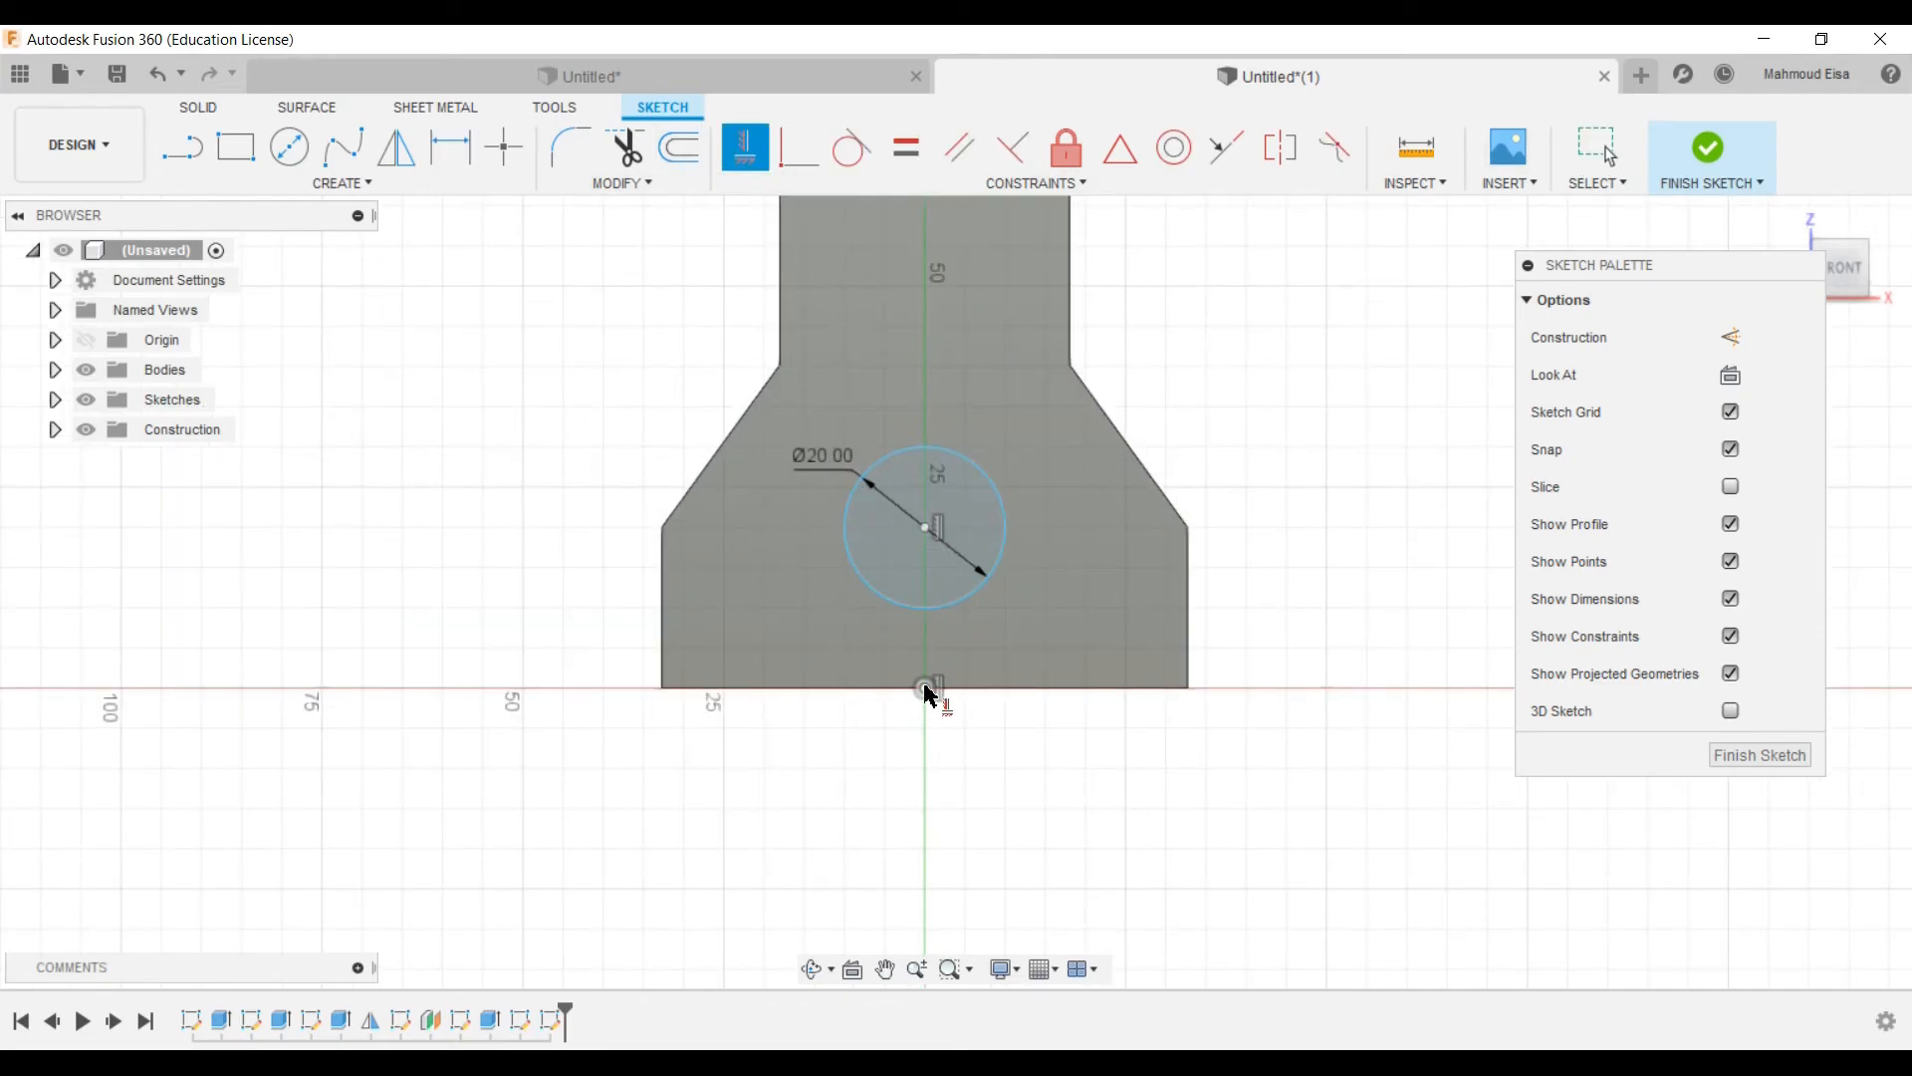
click(1596, 149)
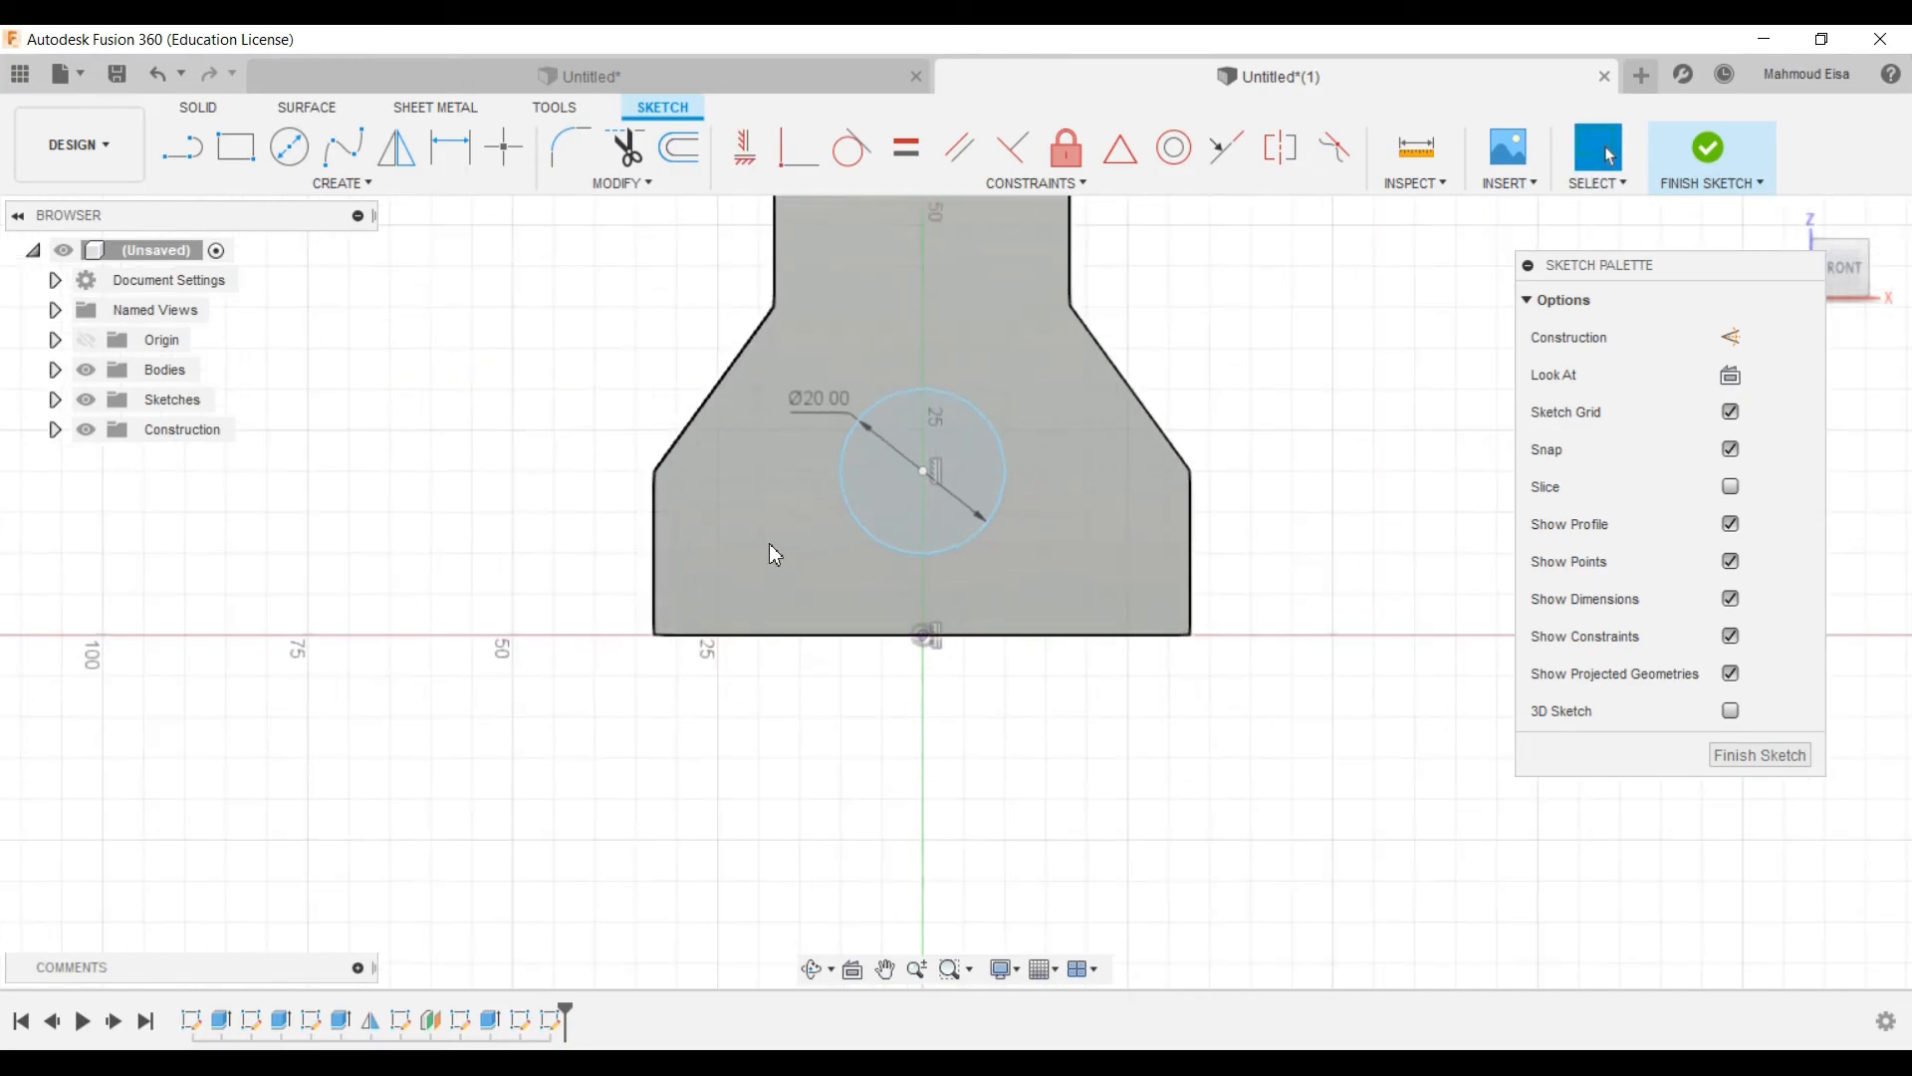
Step: Draw a connected line outline from the circle's left quadrant down to the base, about 40 mm across, and back up to its right quadrant
click(182, 147)
scroll(832, 403, down, 1)
scroll(846, 428, up, 2)
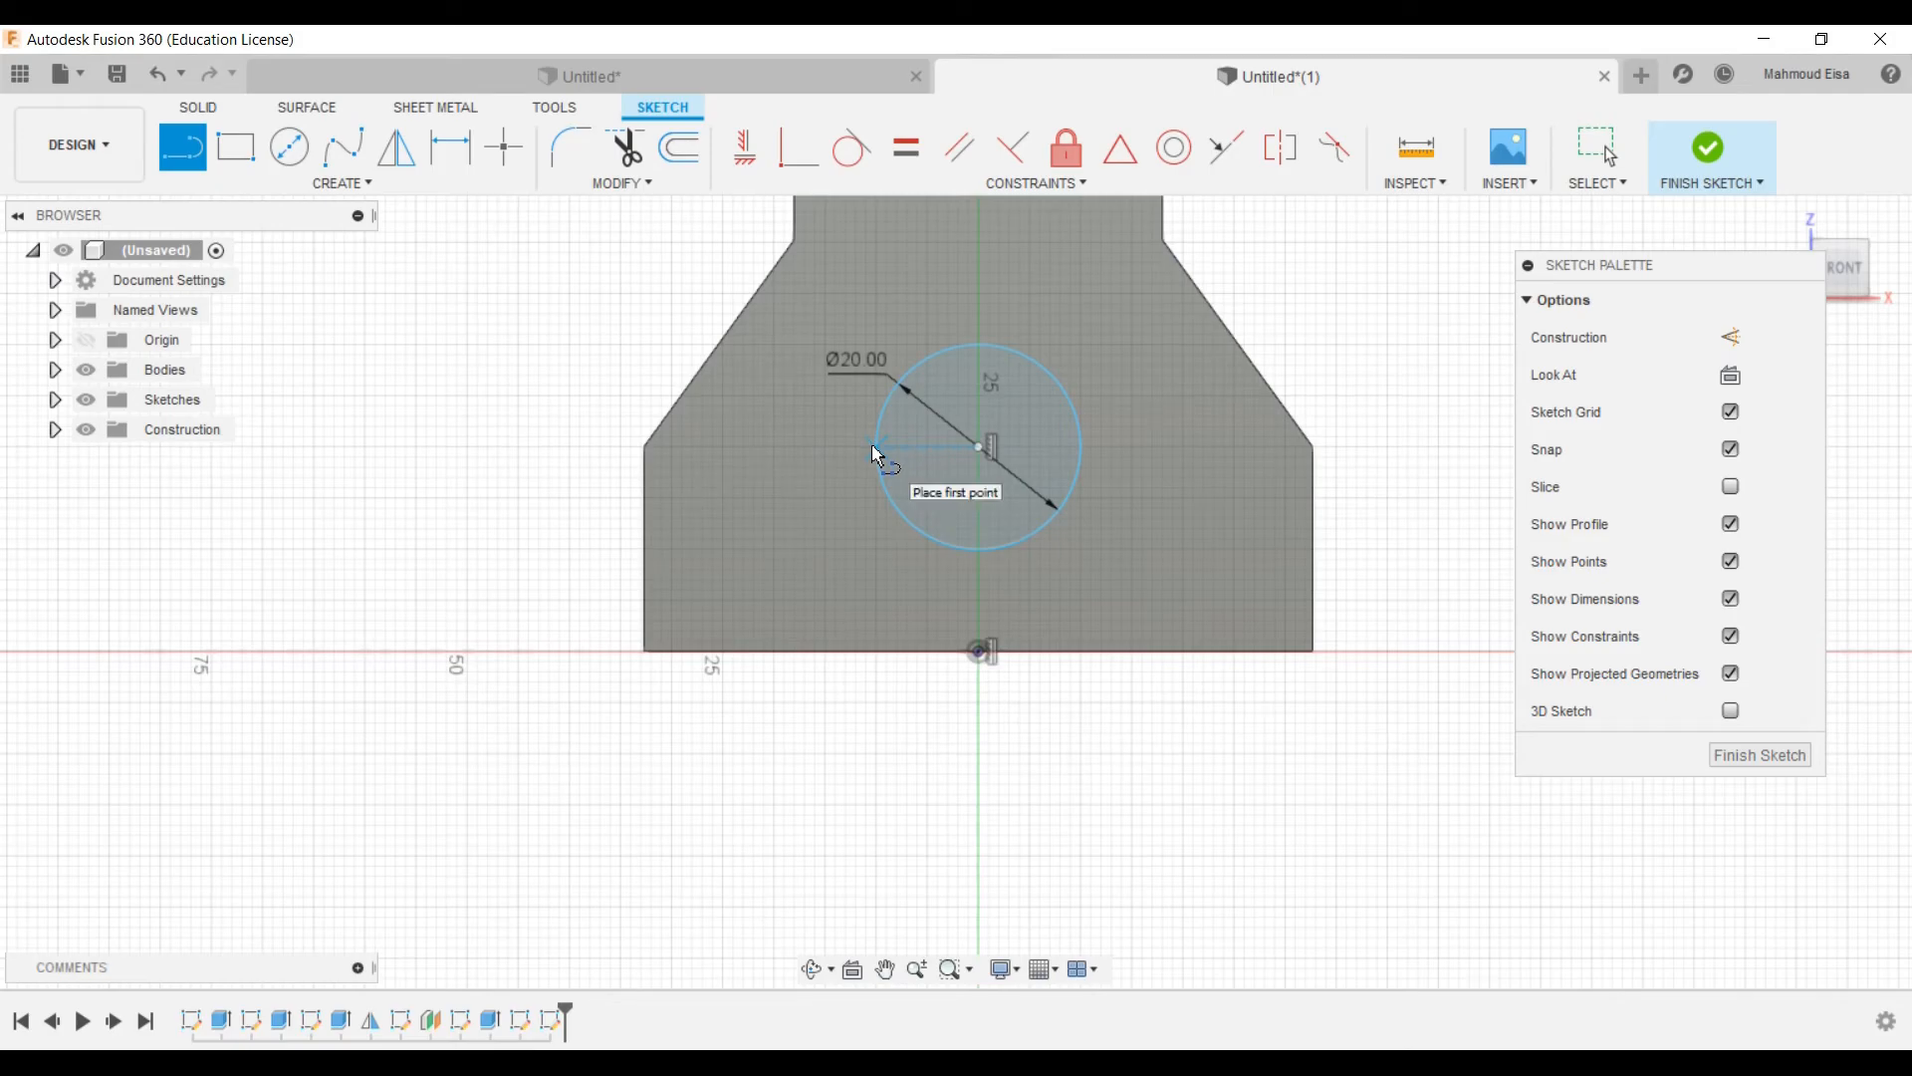
click(775, 448)
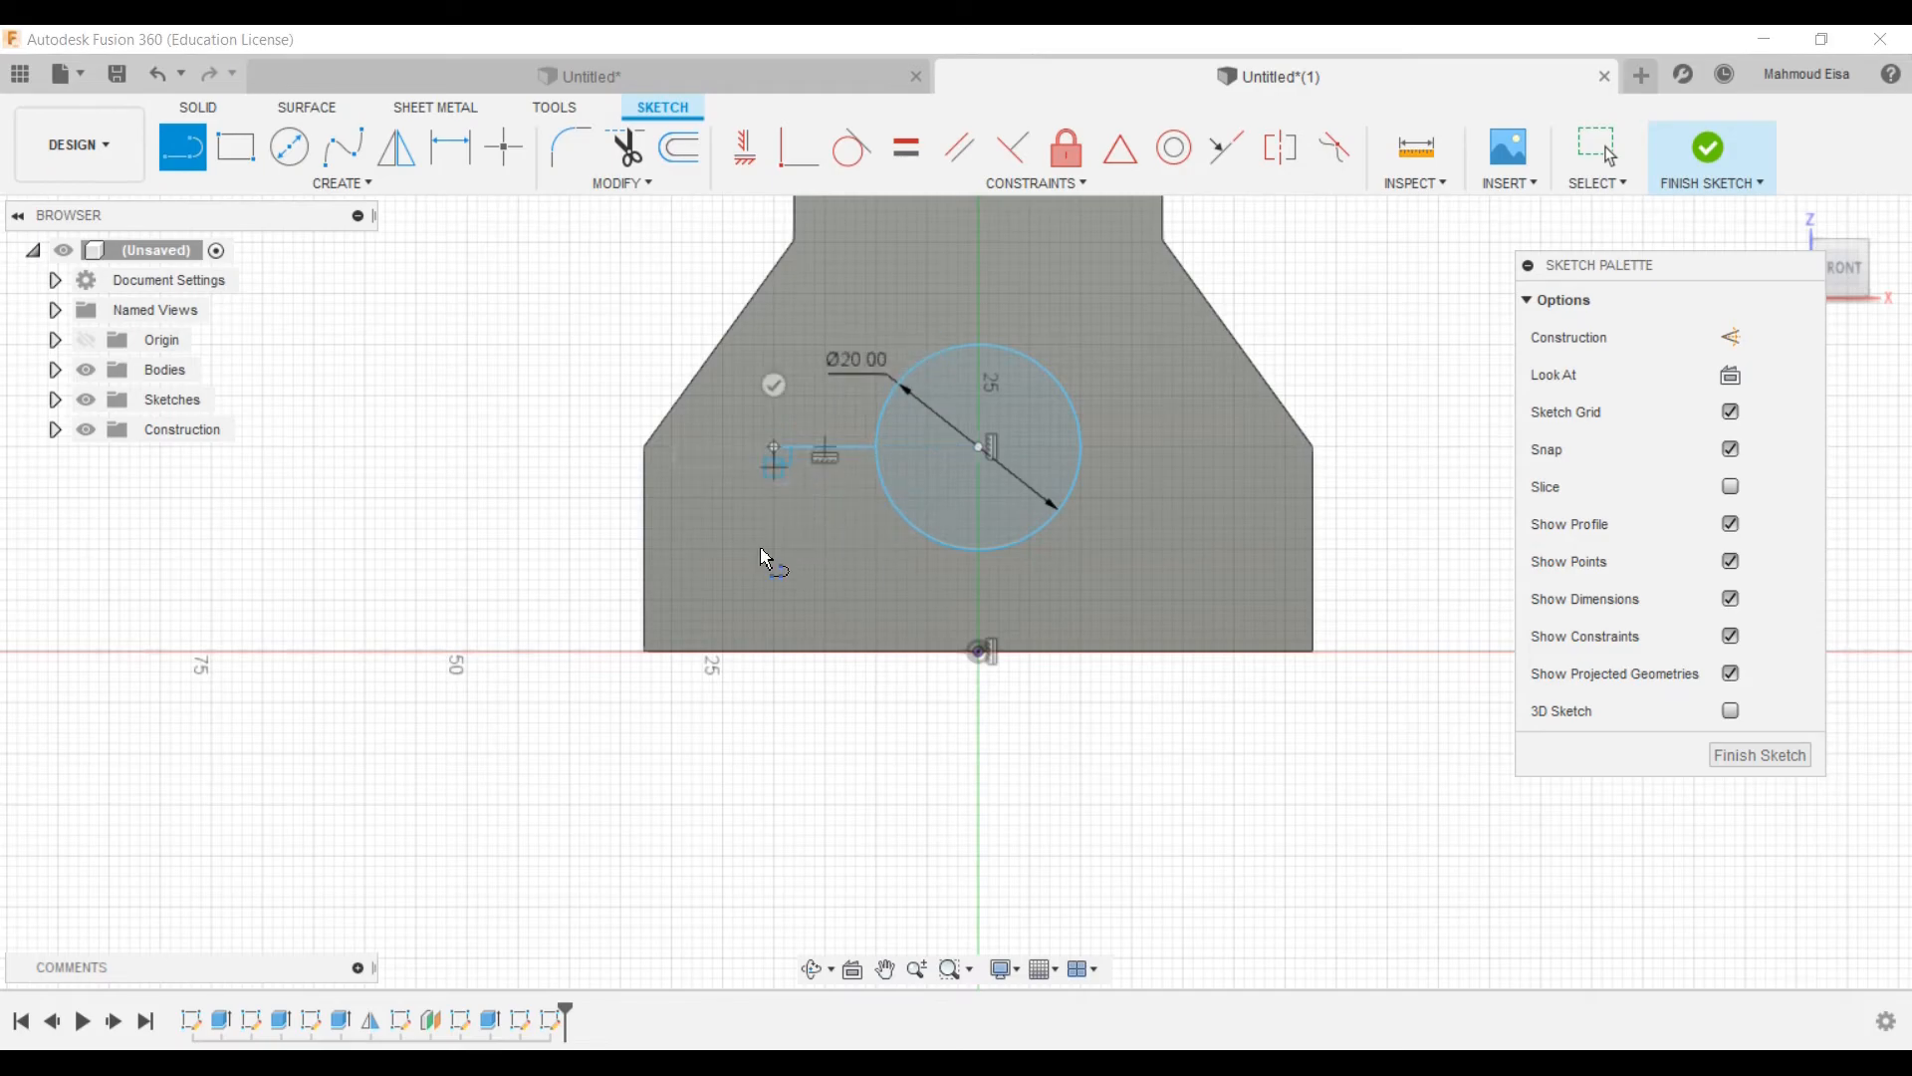
click(775, 653)
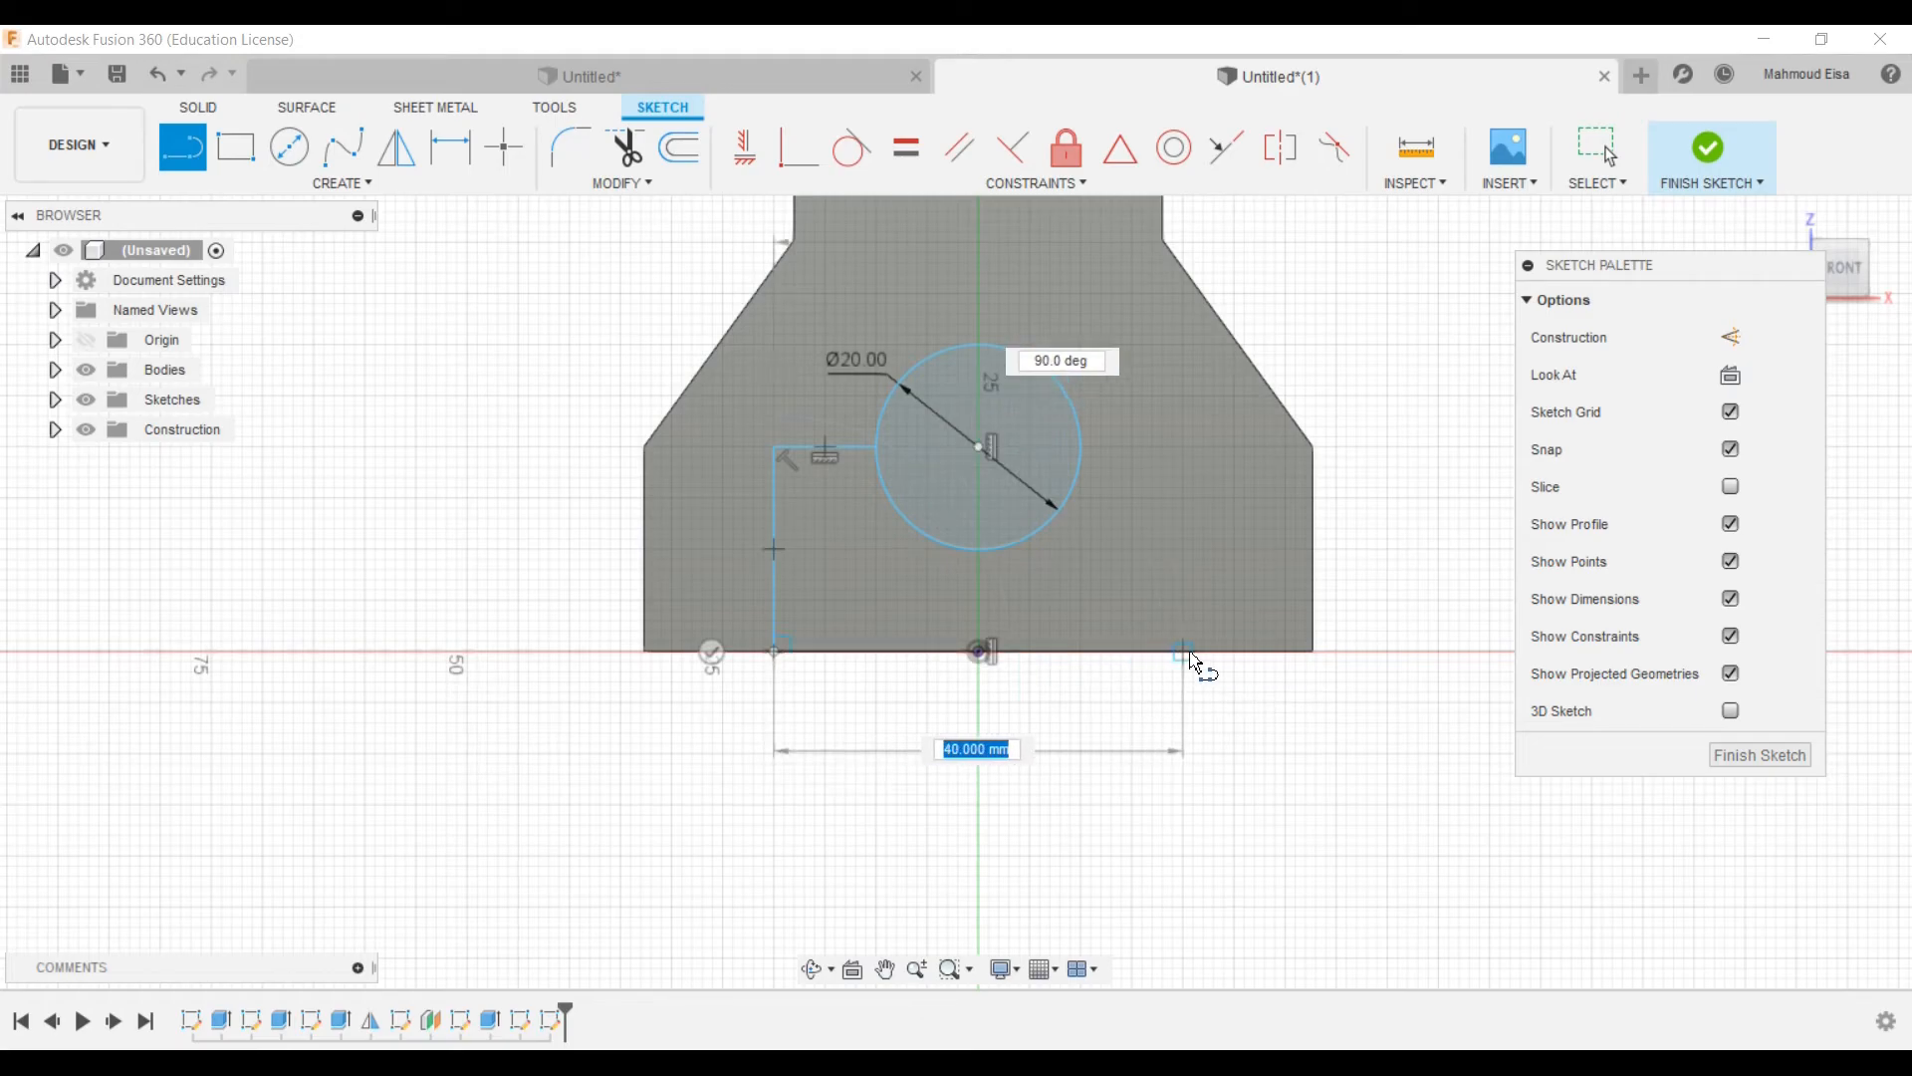
click(1187, 653)
click(1187, 448)
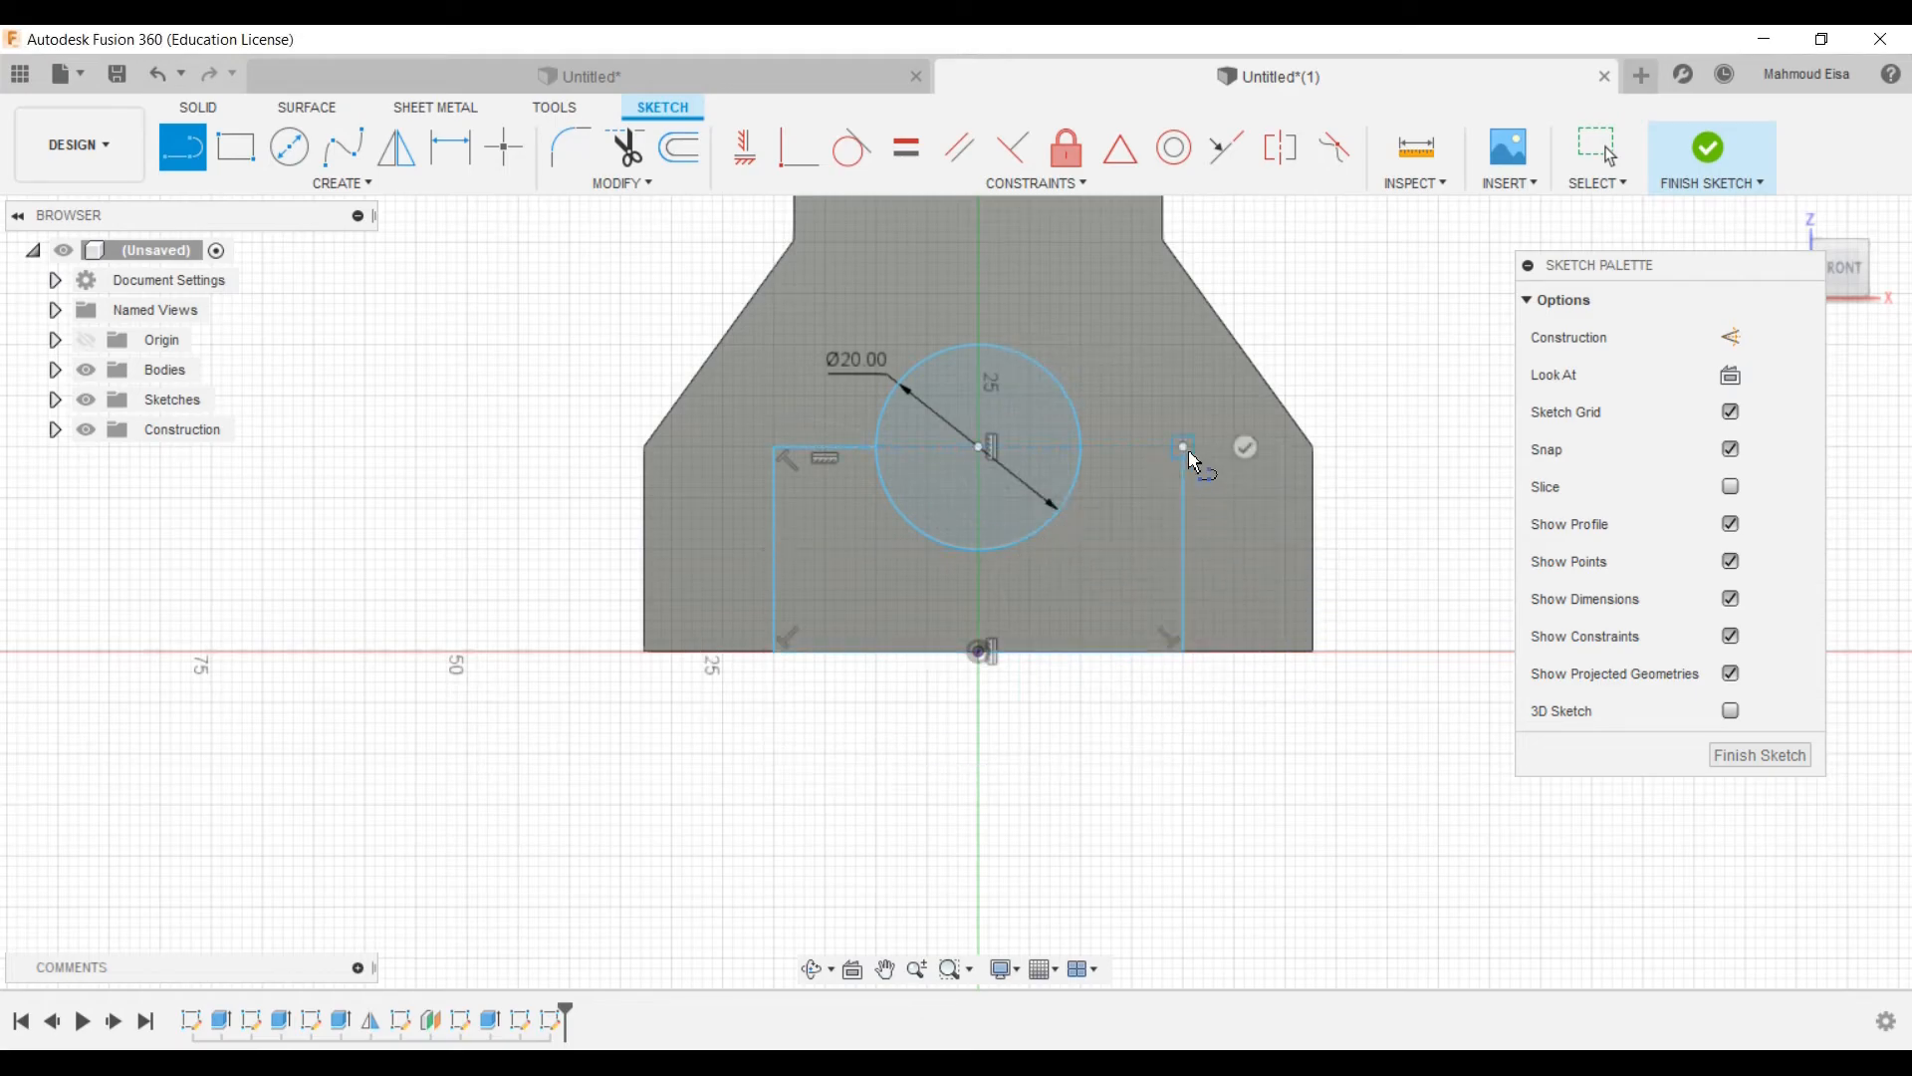
click(1086, 449)
key(Escape)
Step: Dimension the short horizontal line right of the circle to 6 mm
scroll(924, 475, up, 2)
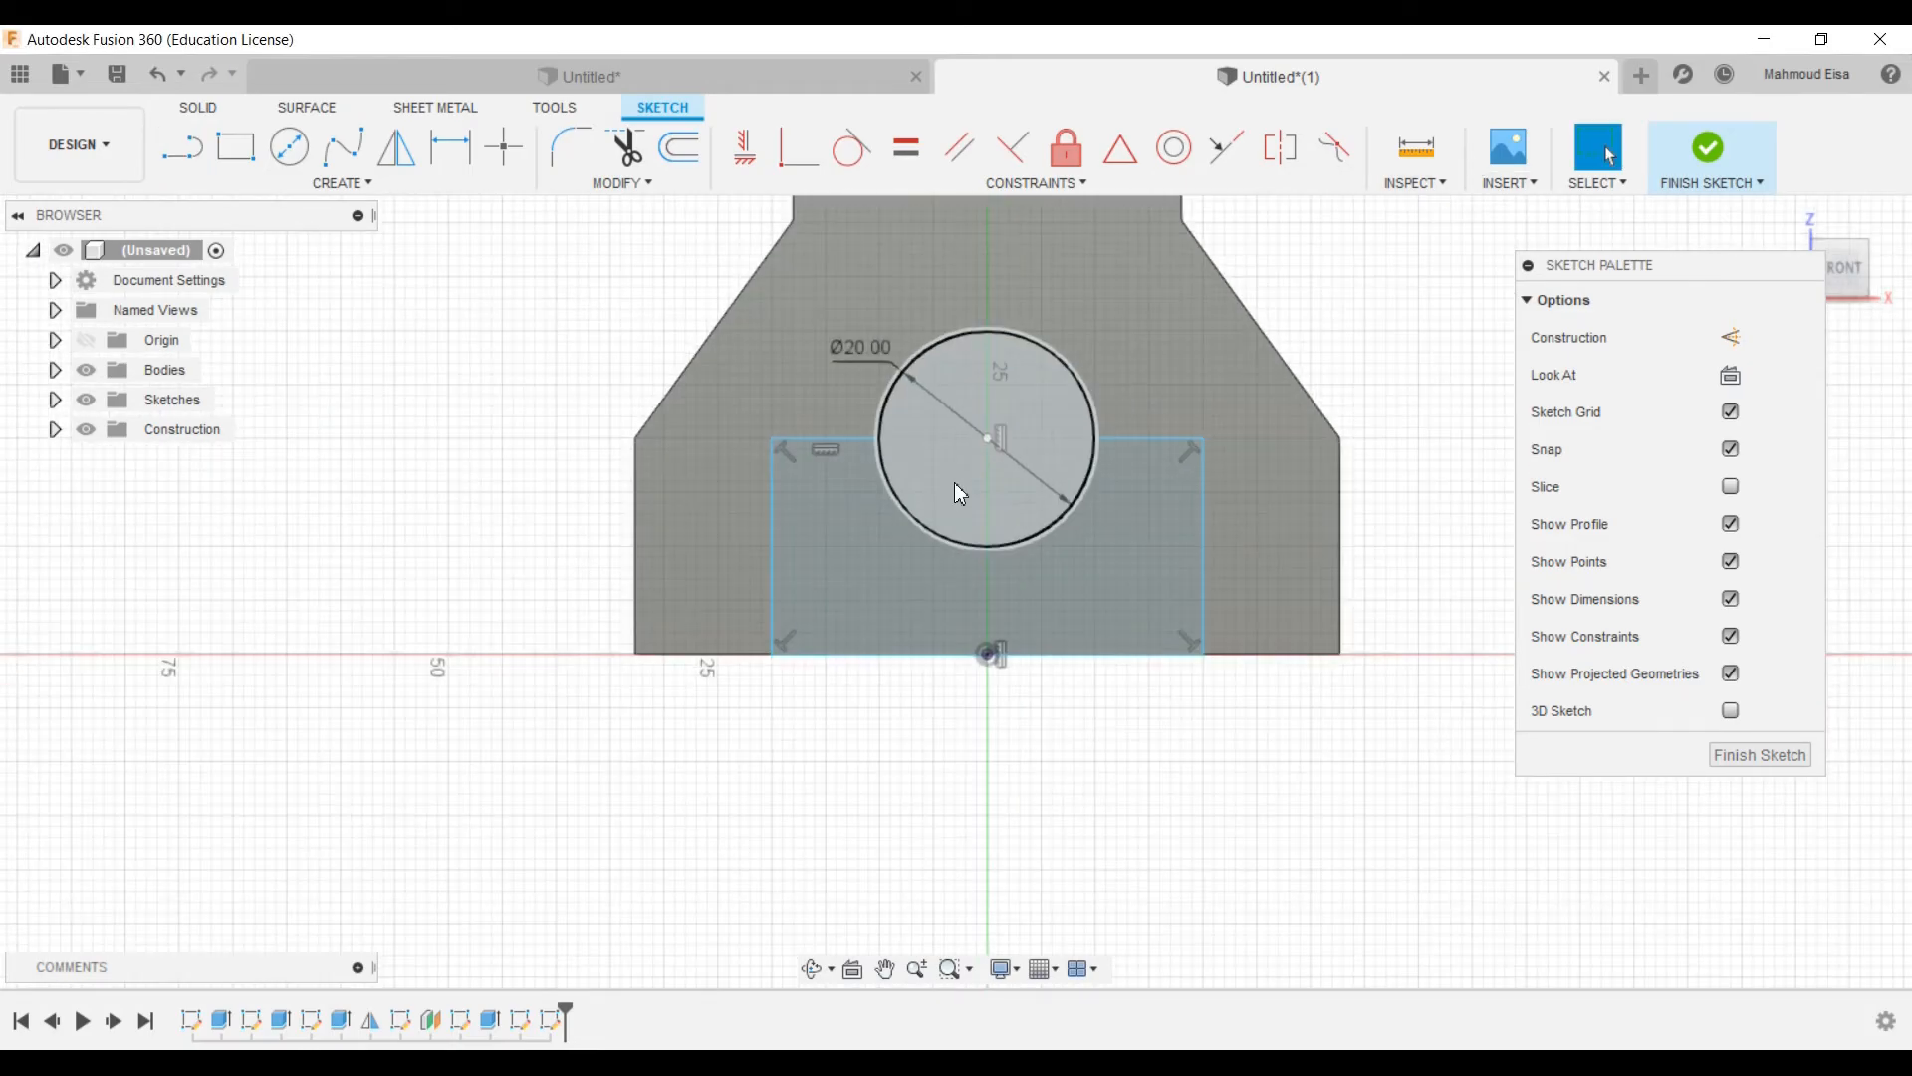
scroll(951, 485, up, 3)
scroll(1031, 658, down, 3)
scroll(1026, 424, up, 1)
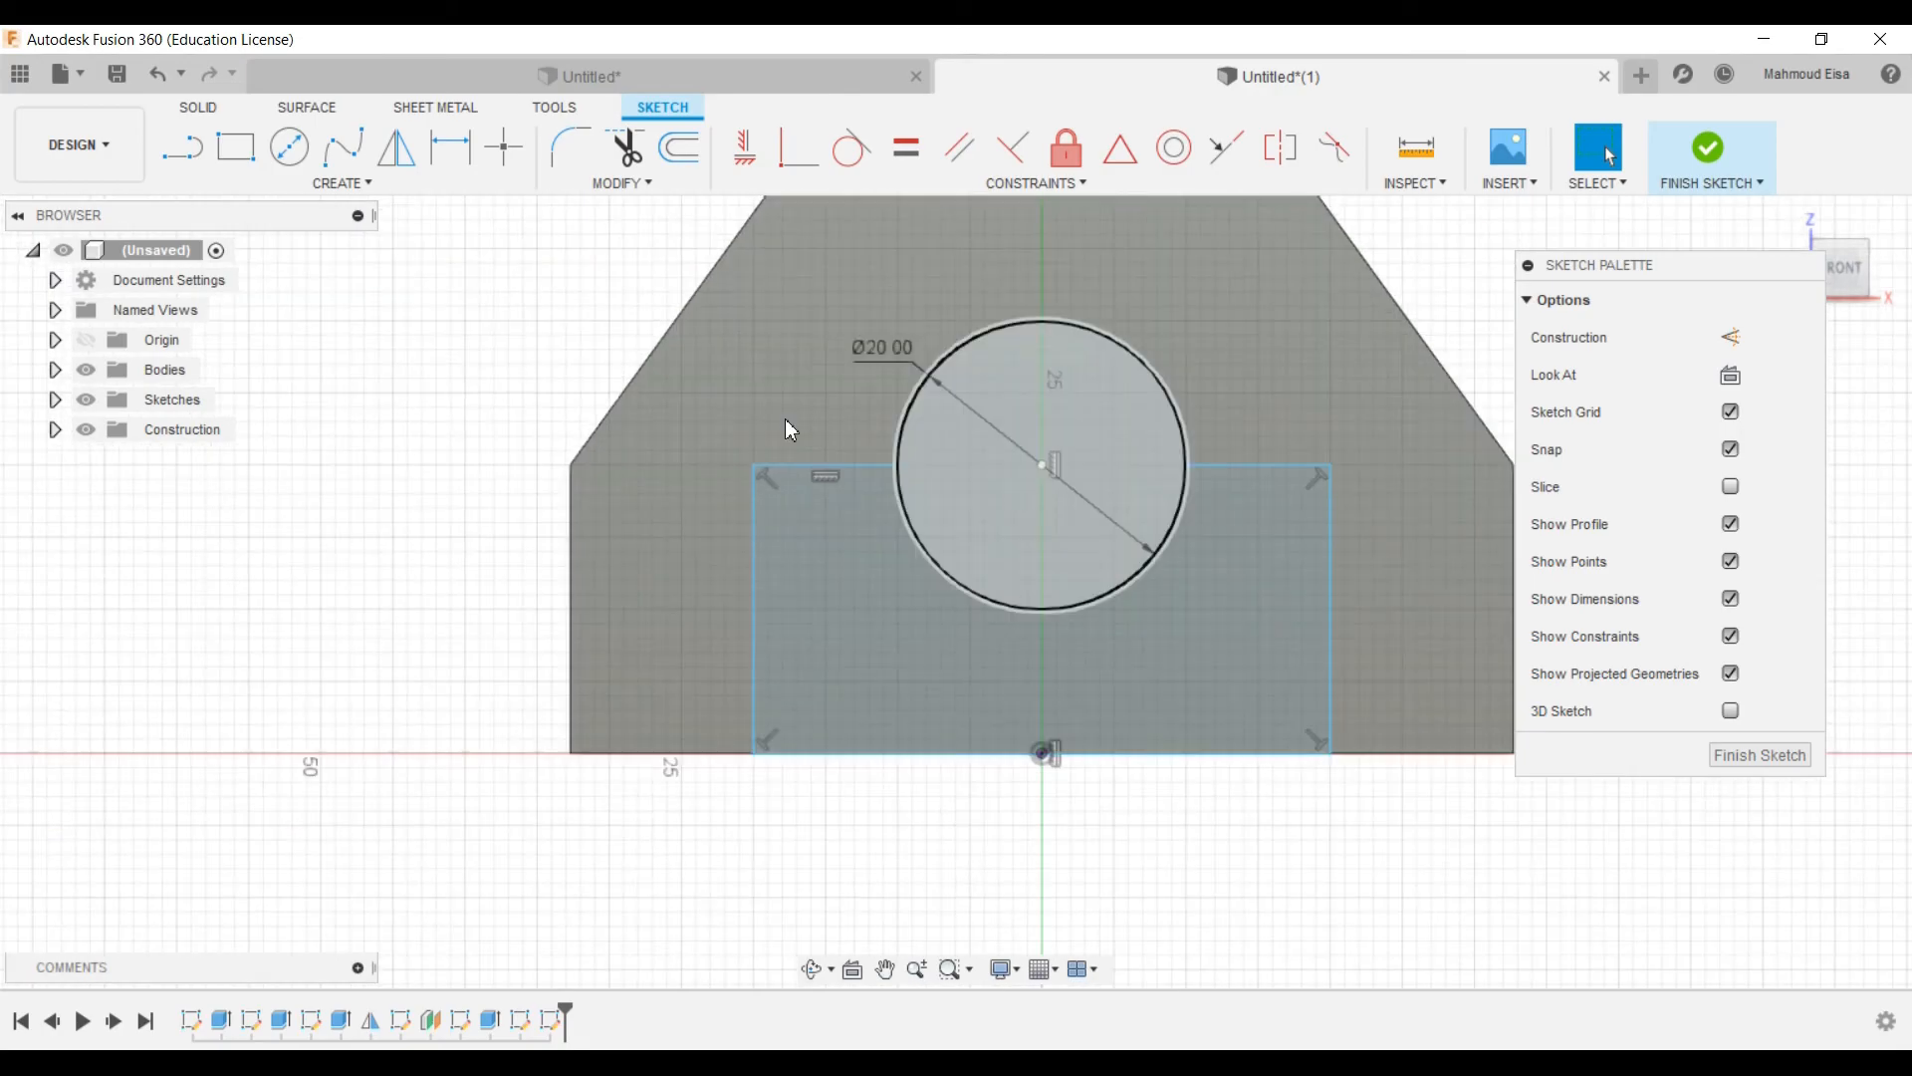
scroll(900, 607, down, 2)
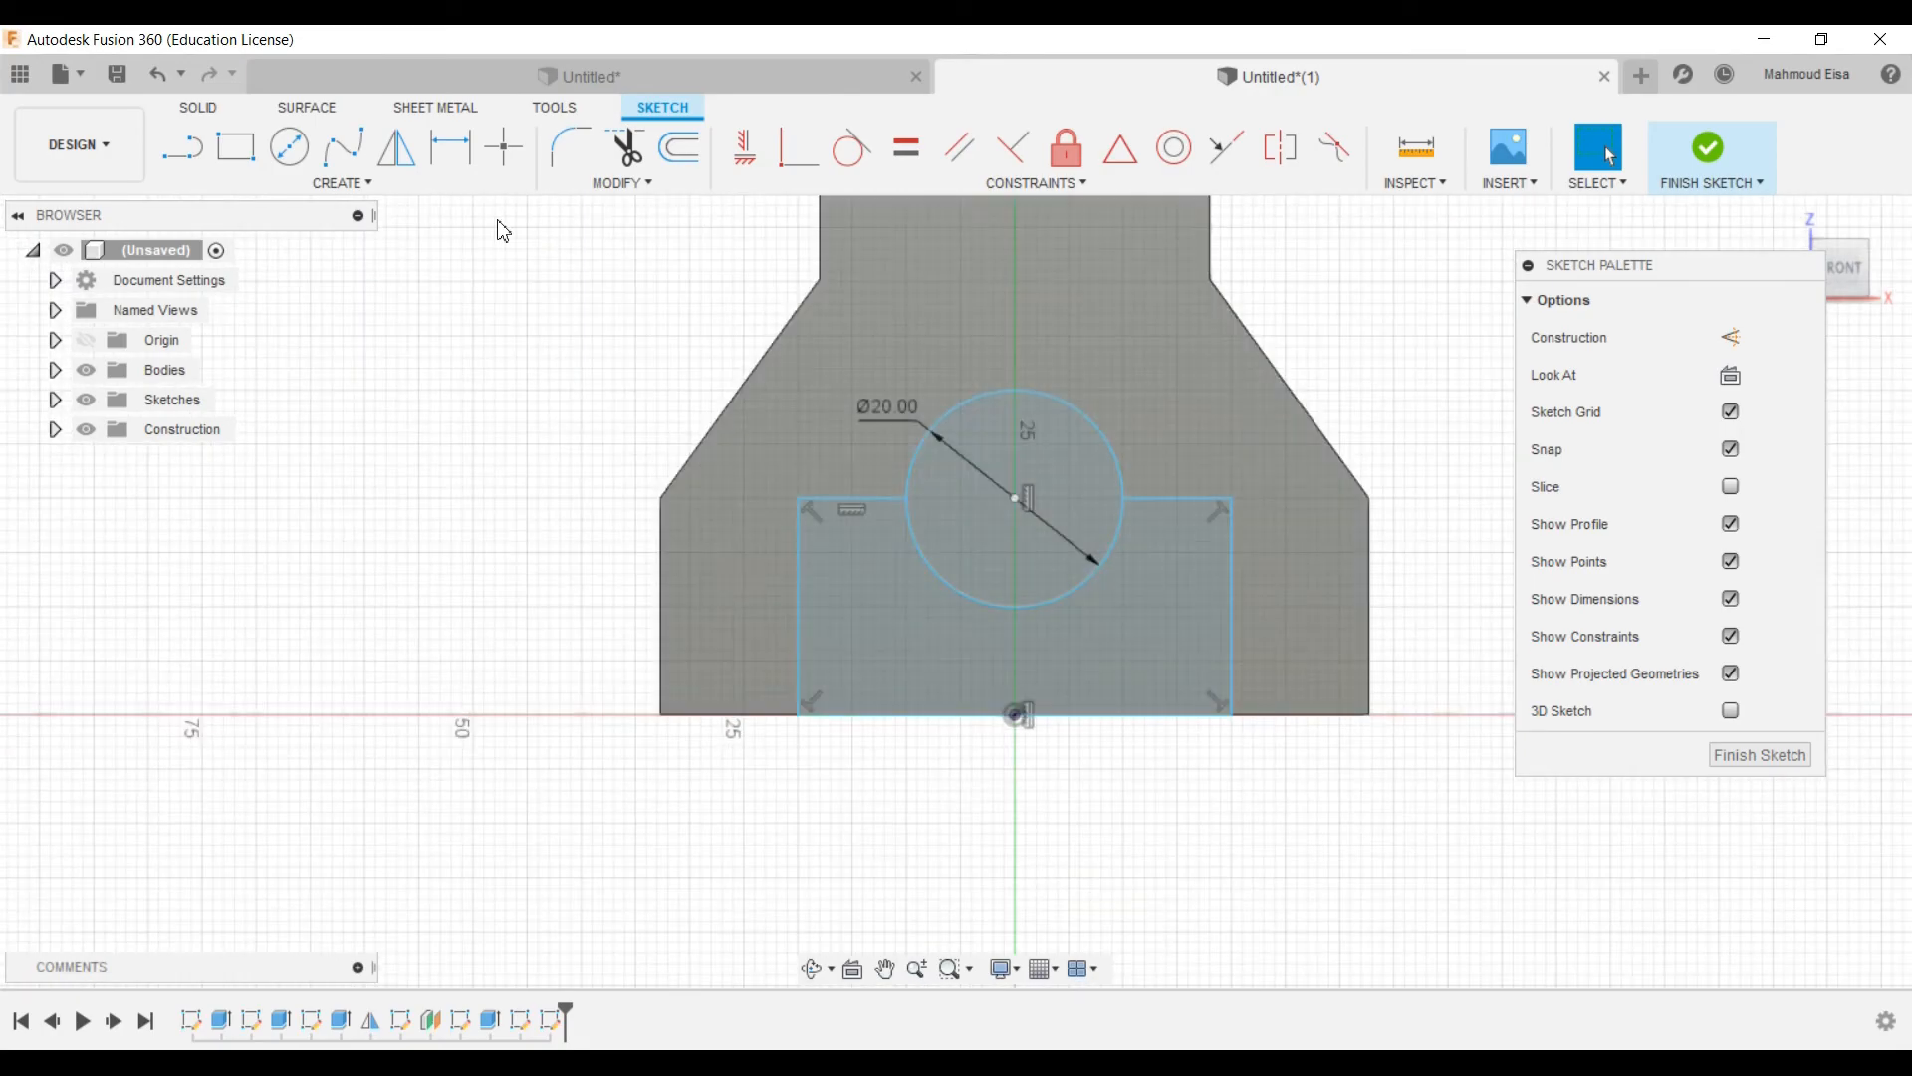
click(462, 149)
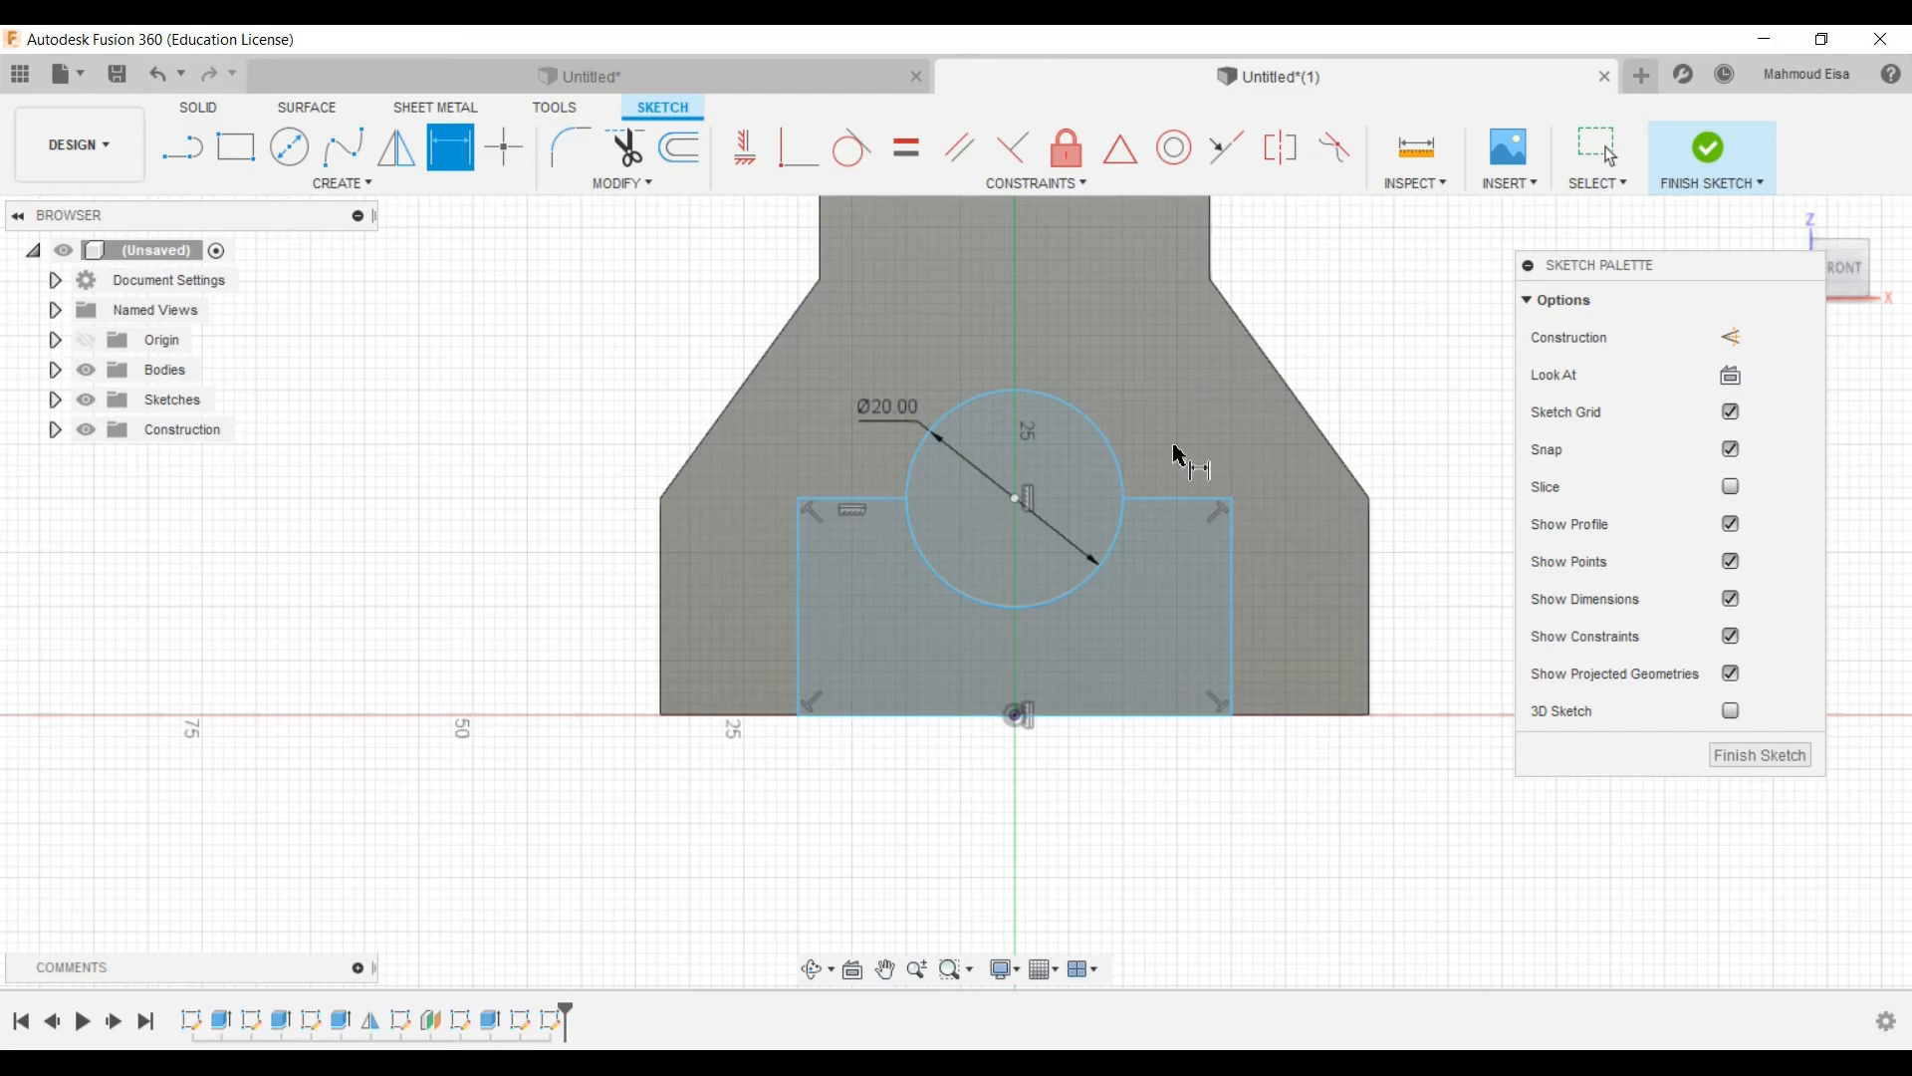
click(1188, 503)
click(1183, 474)
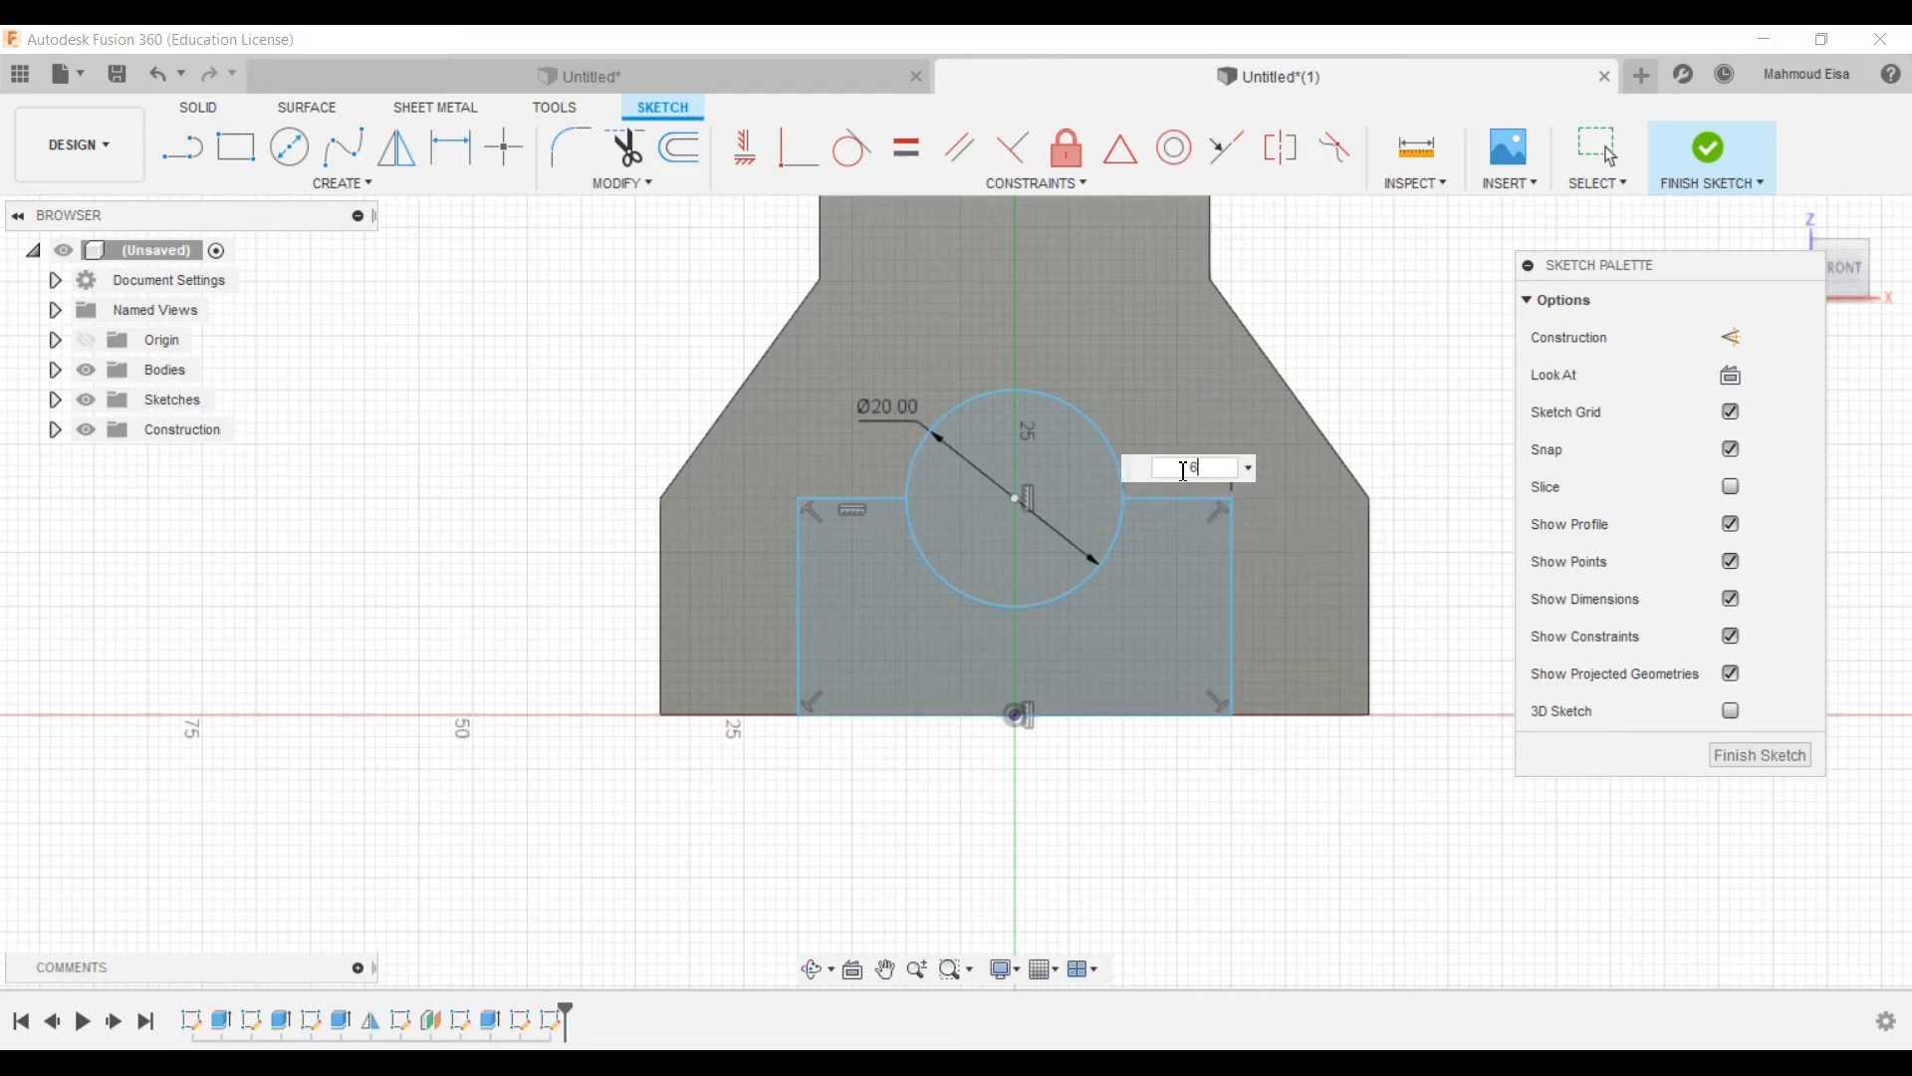
key(Return)
click(1596, 150)
scroll(1003, 567, up, 1)
scroll(1003, 567, down, 1)
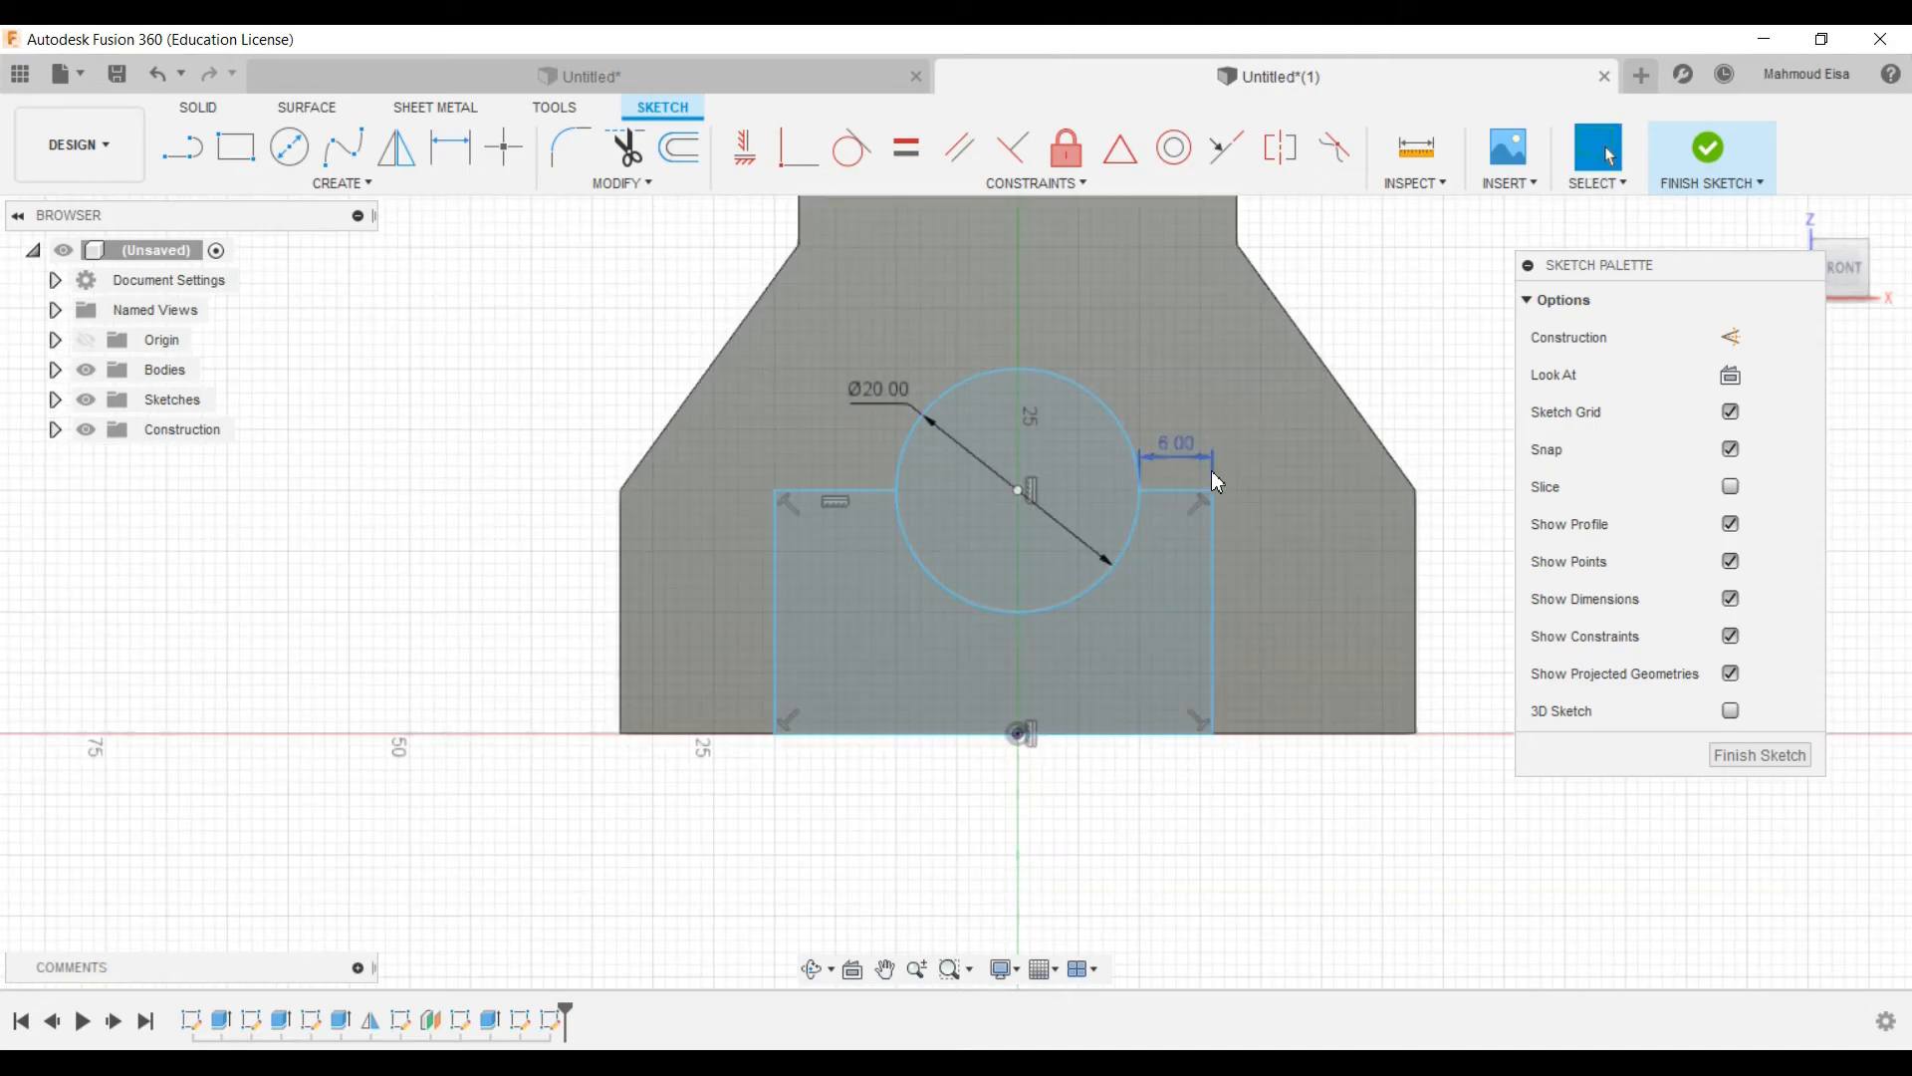
Step: Apply an Equal constraint between the short horizontal lines on either side of the circle
click(806, 490)
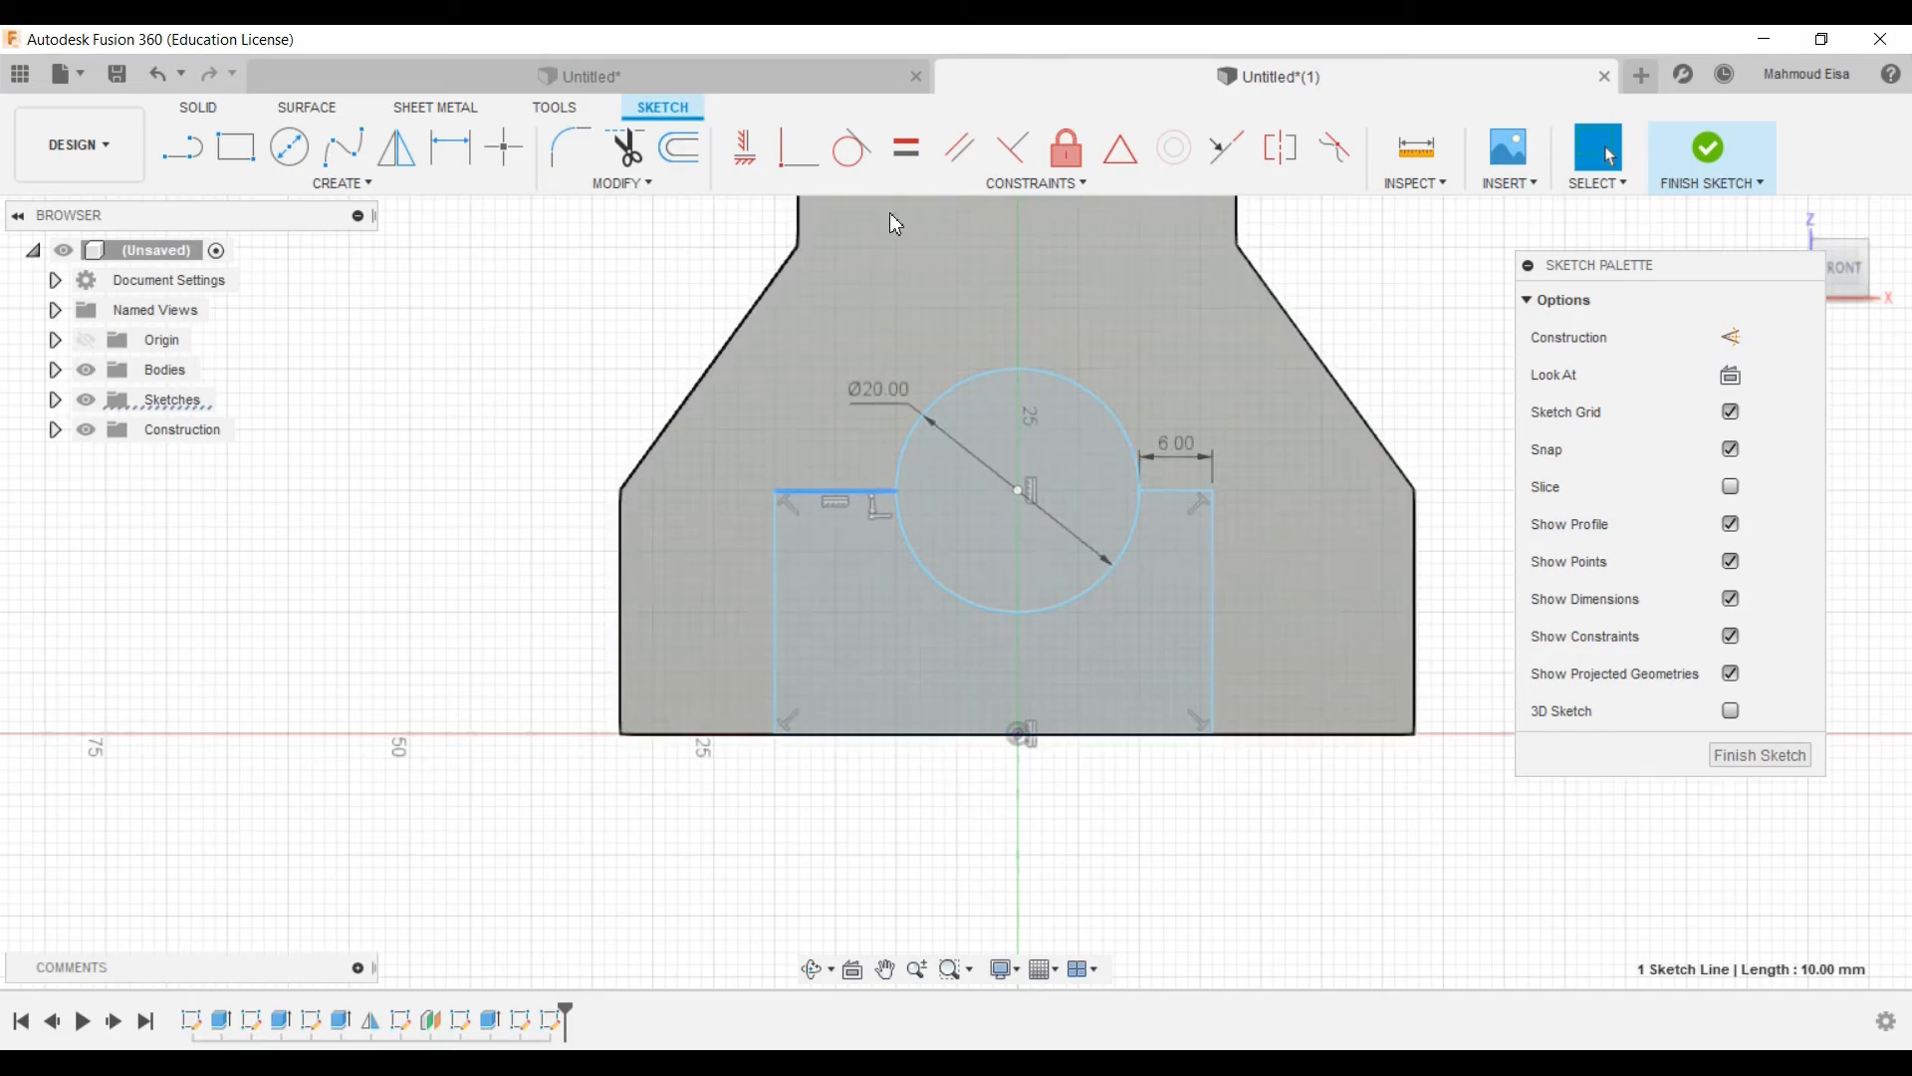
click(922, 164)
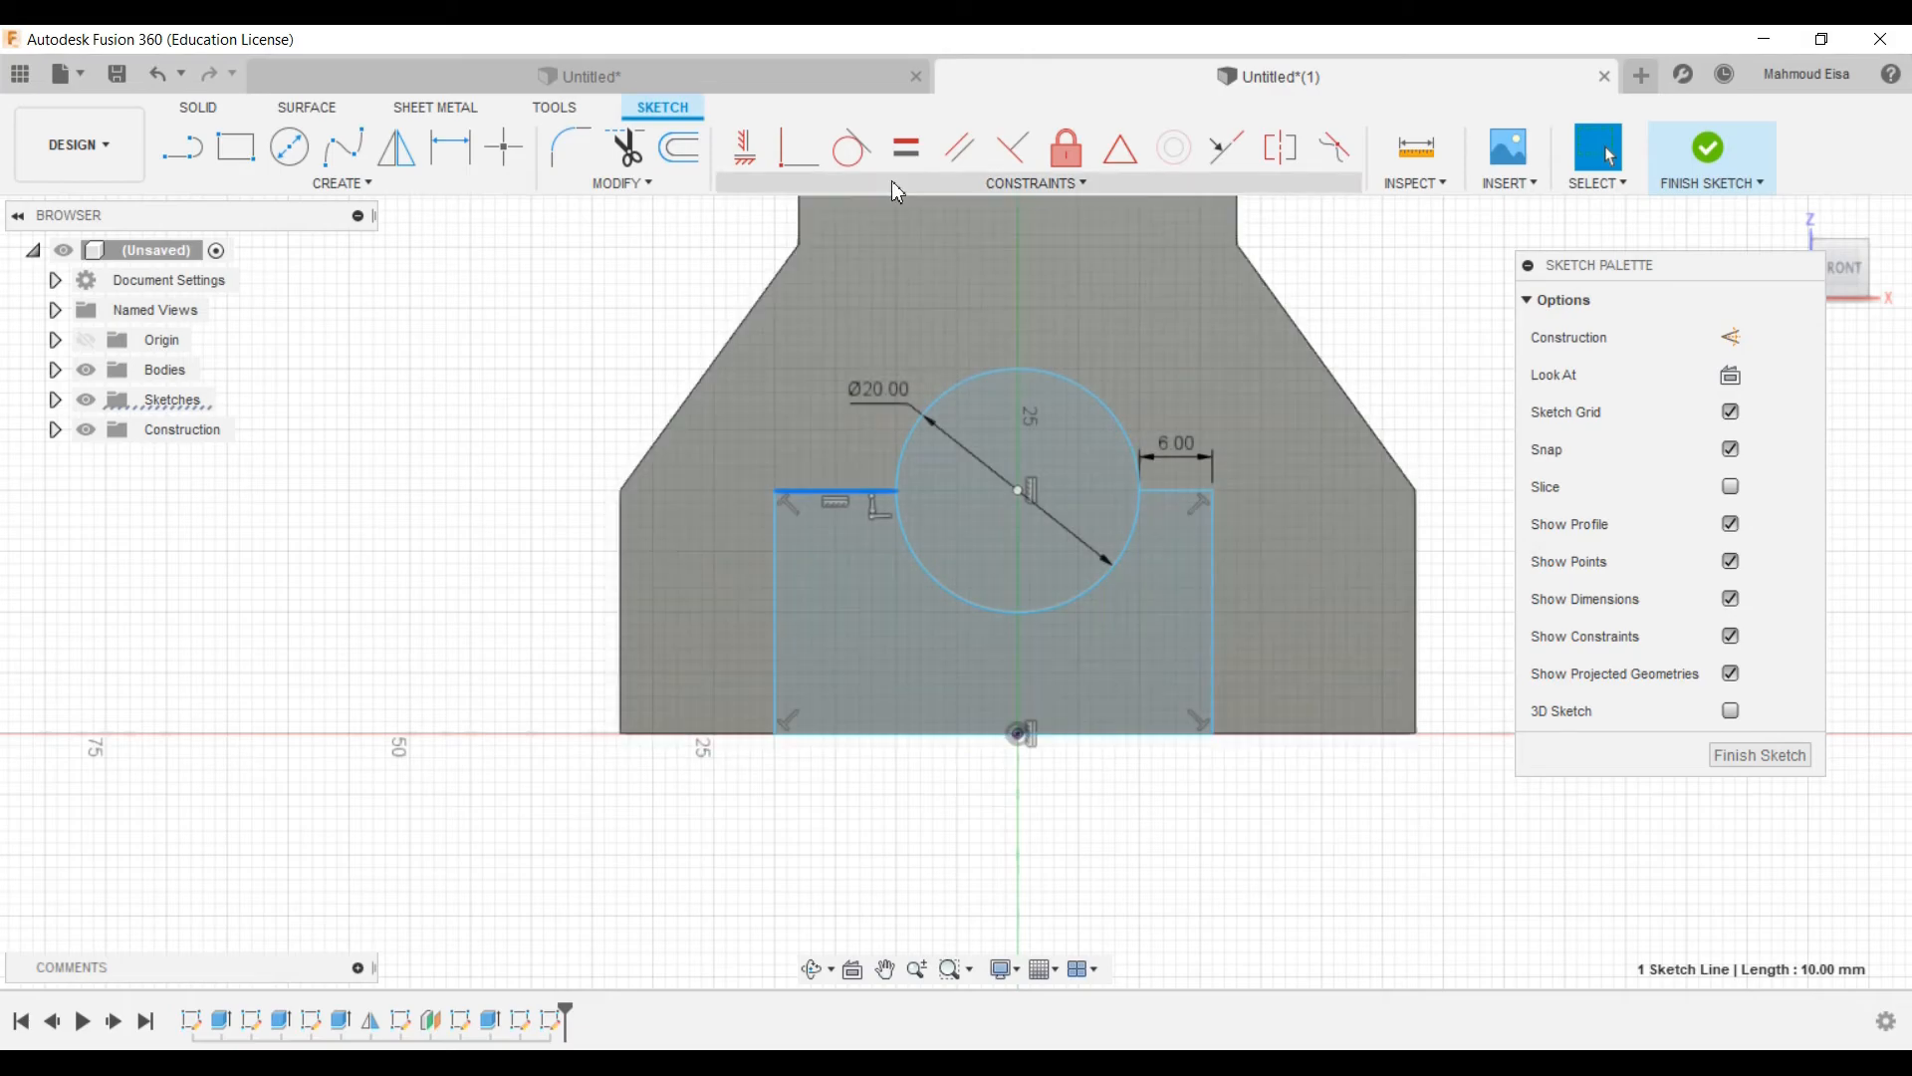
click(1175, 491)
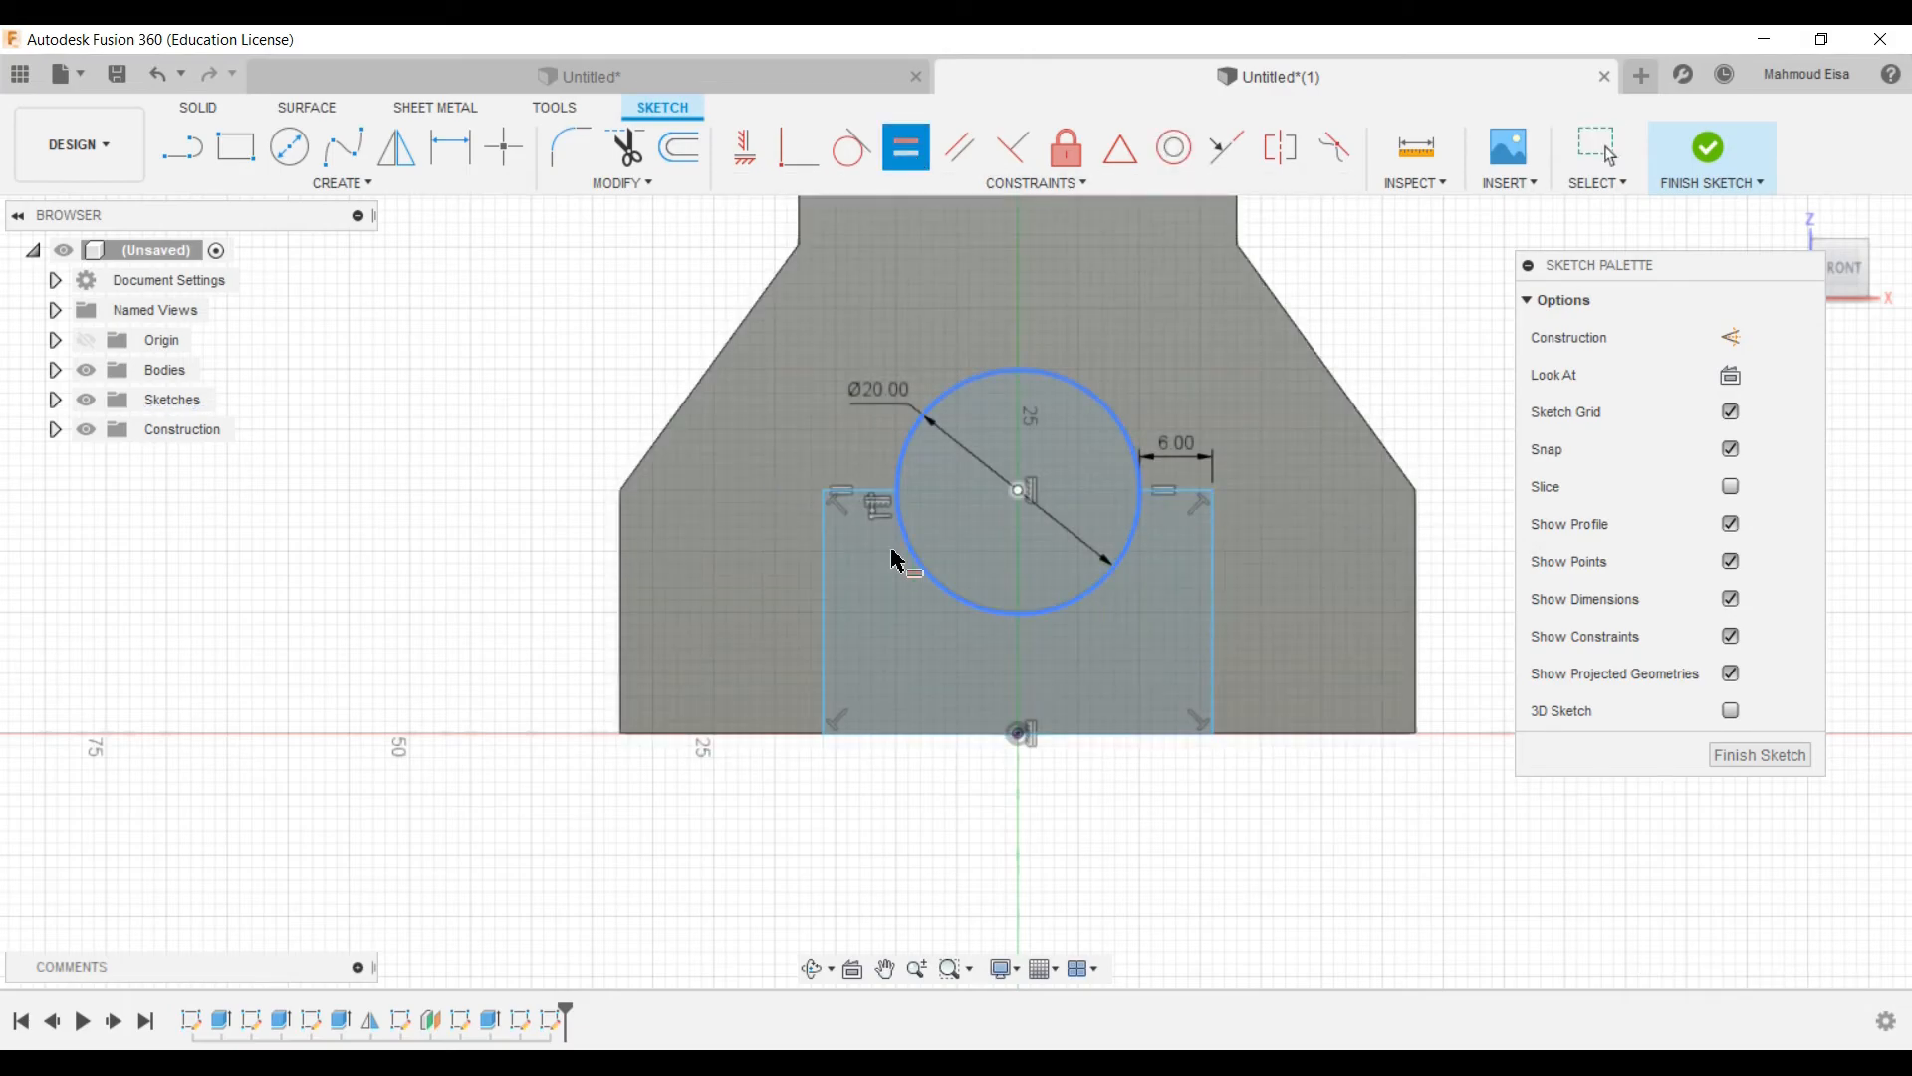
click(1598, 151)
scroll(858, 527, down, 2)
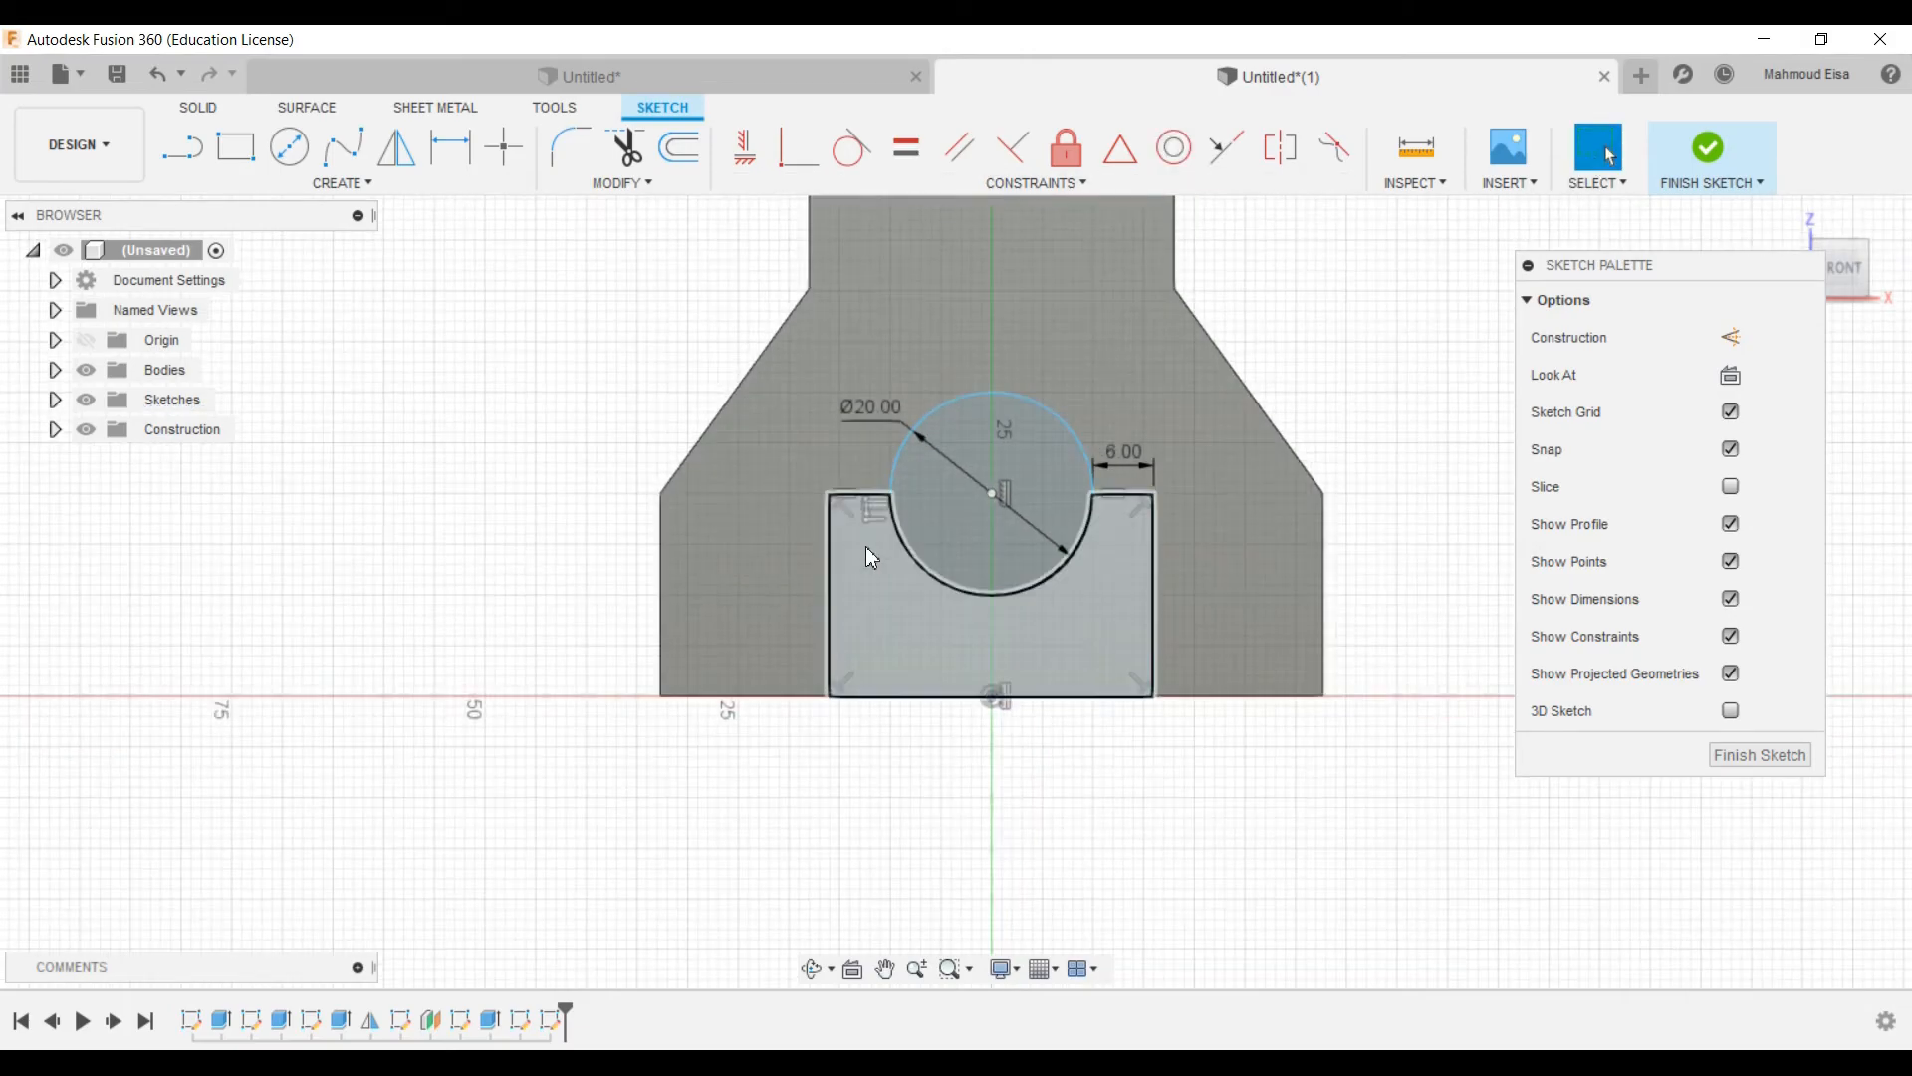
scroll(864, 546, up, 2)
click(1023, 484)
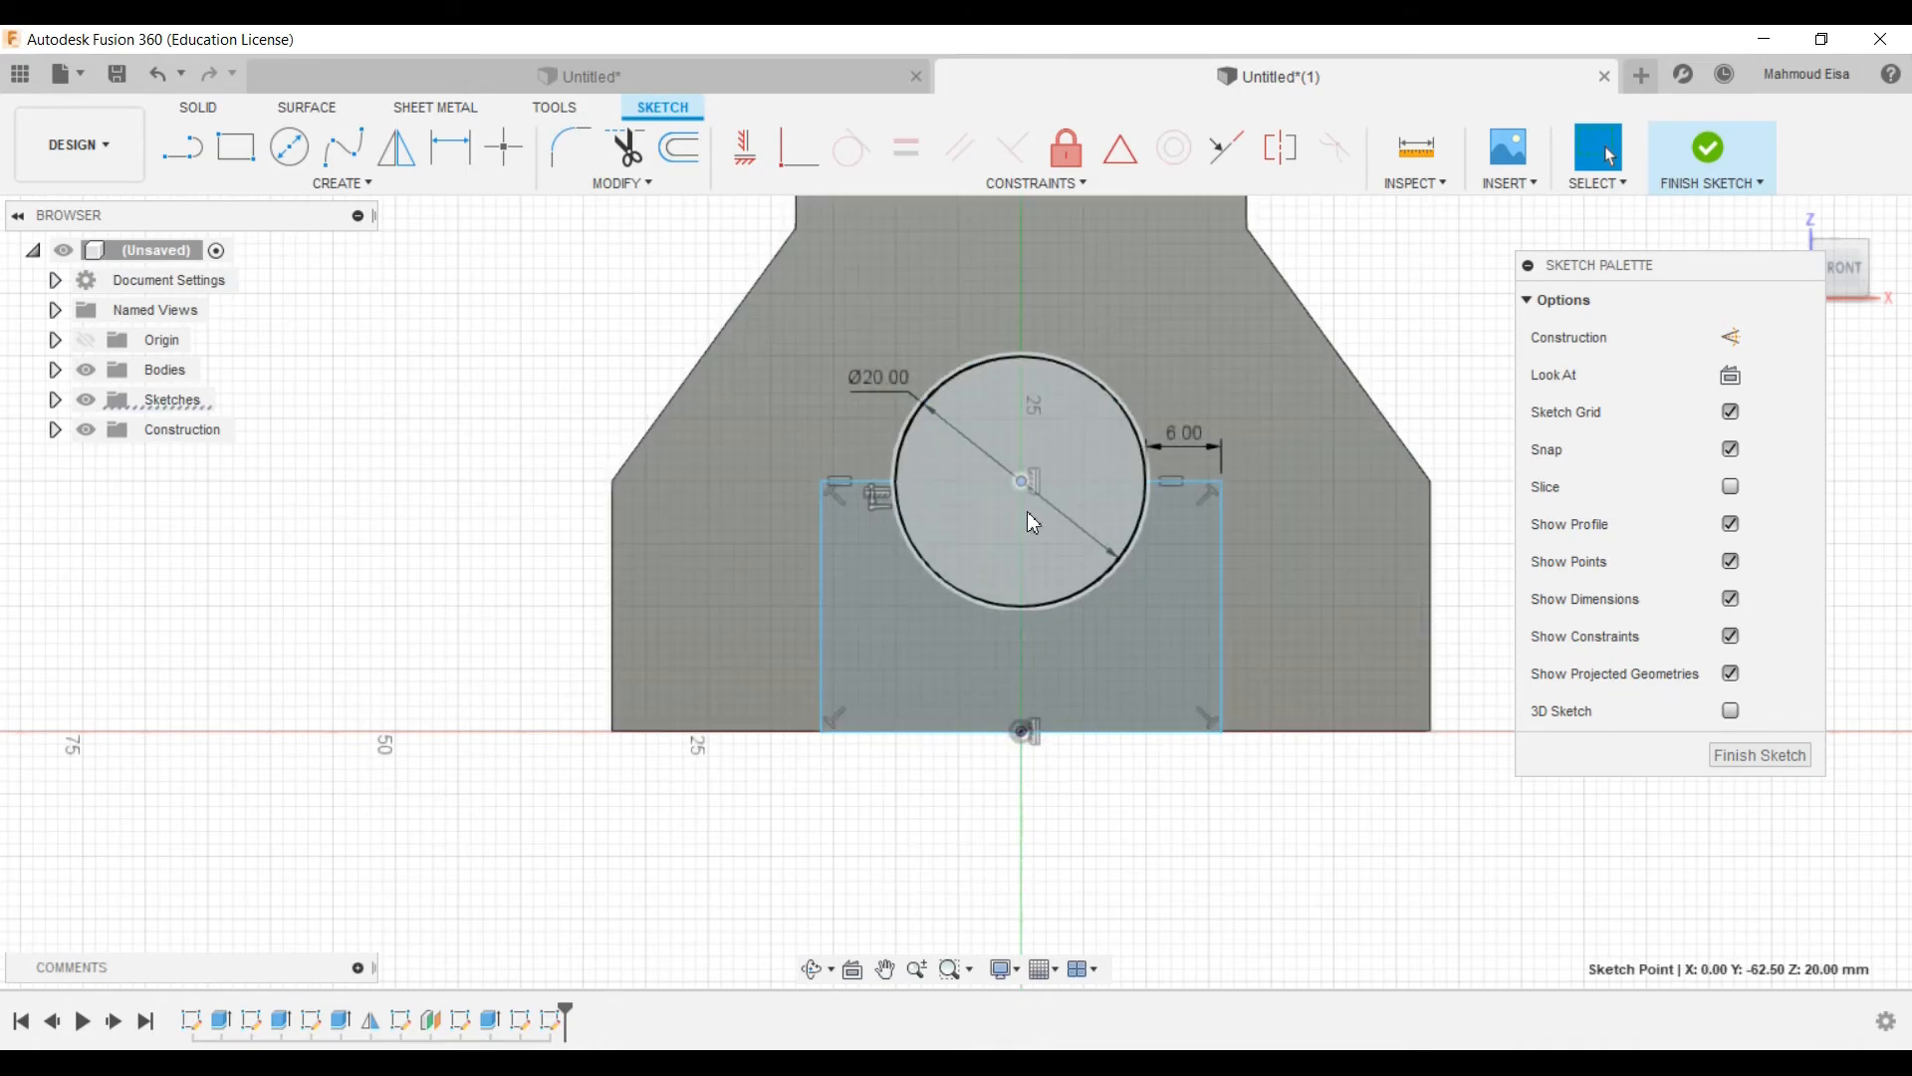
scroll(897, 617, up, 2)
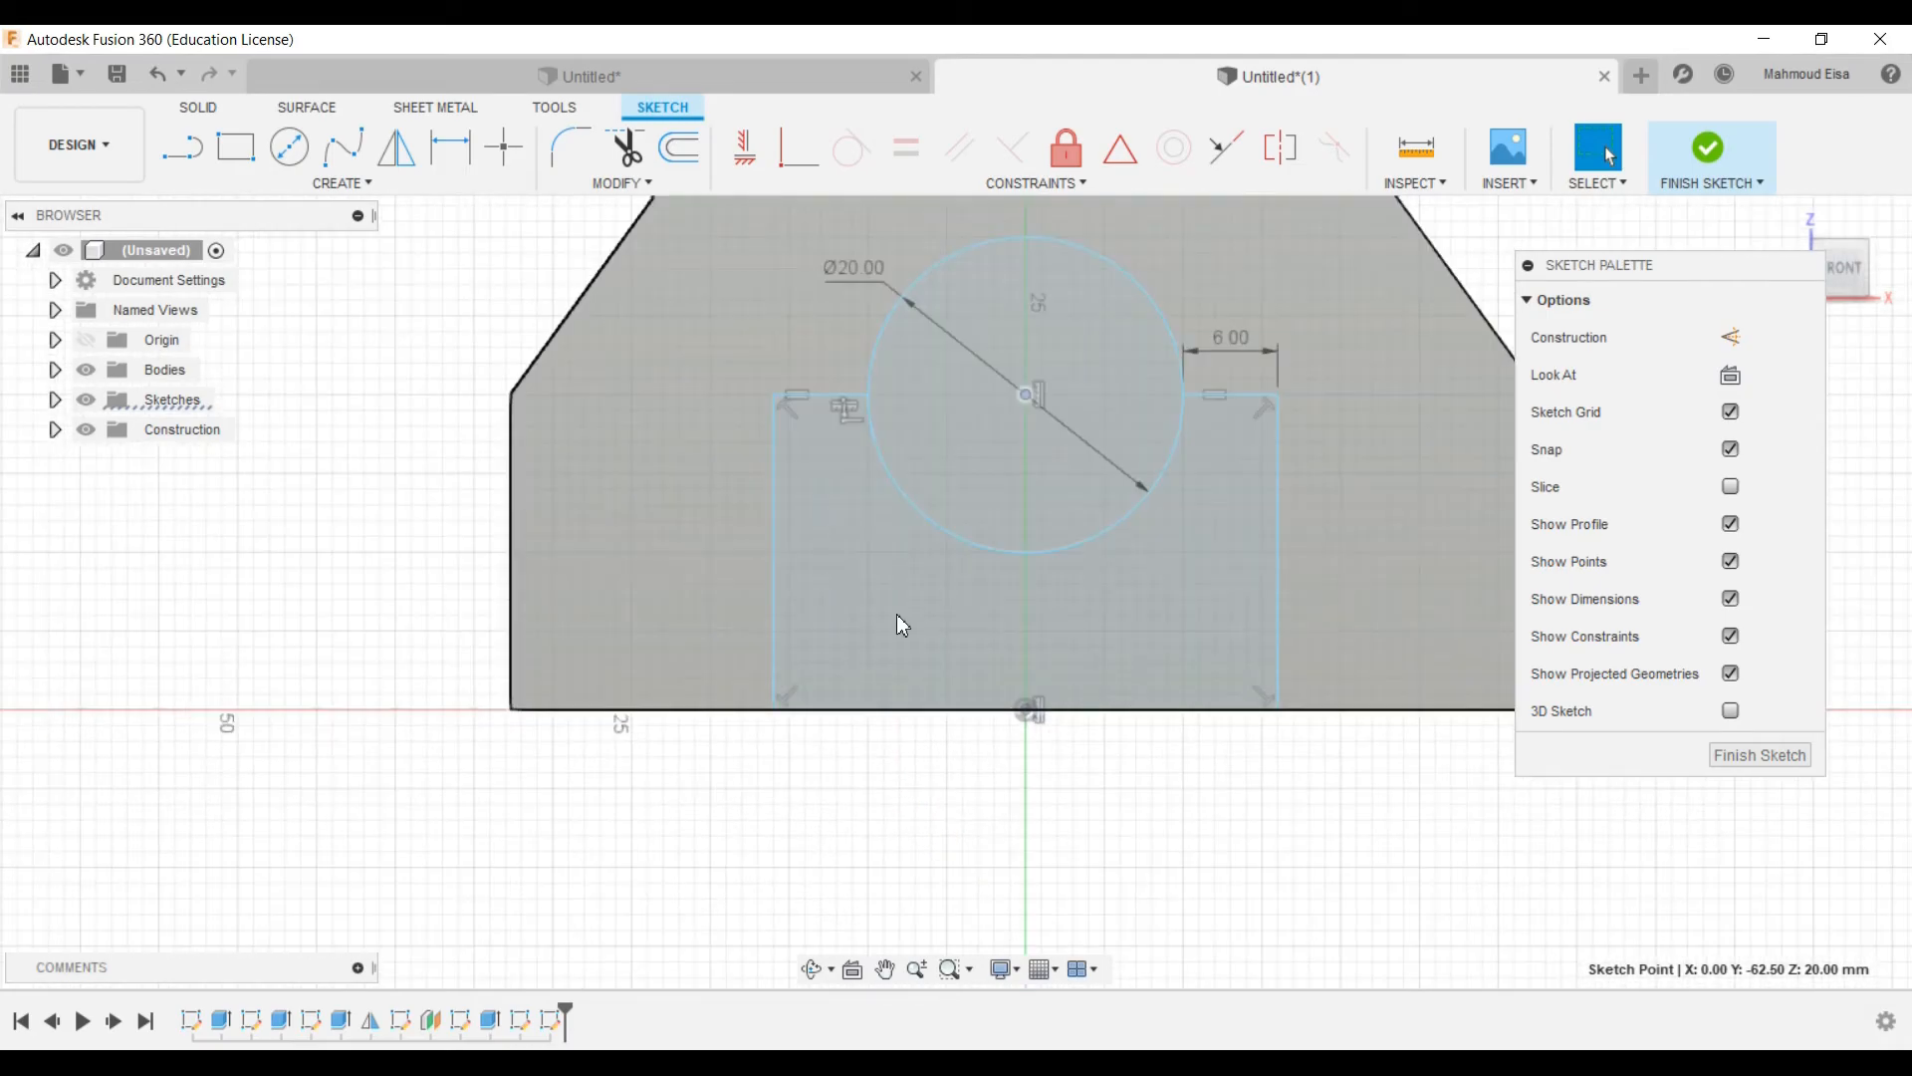
scroll(827, 554, down, 1)
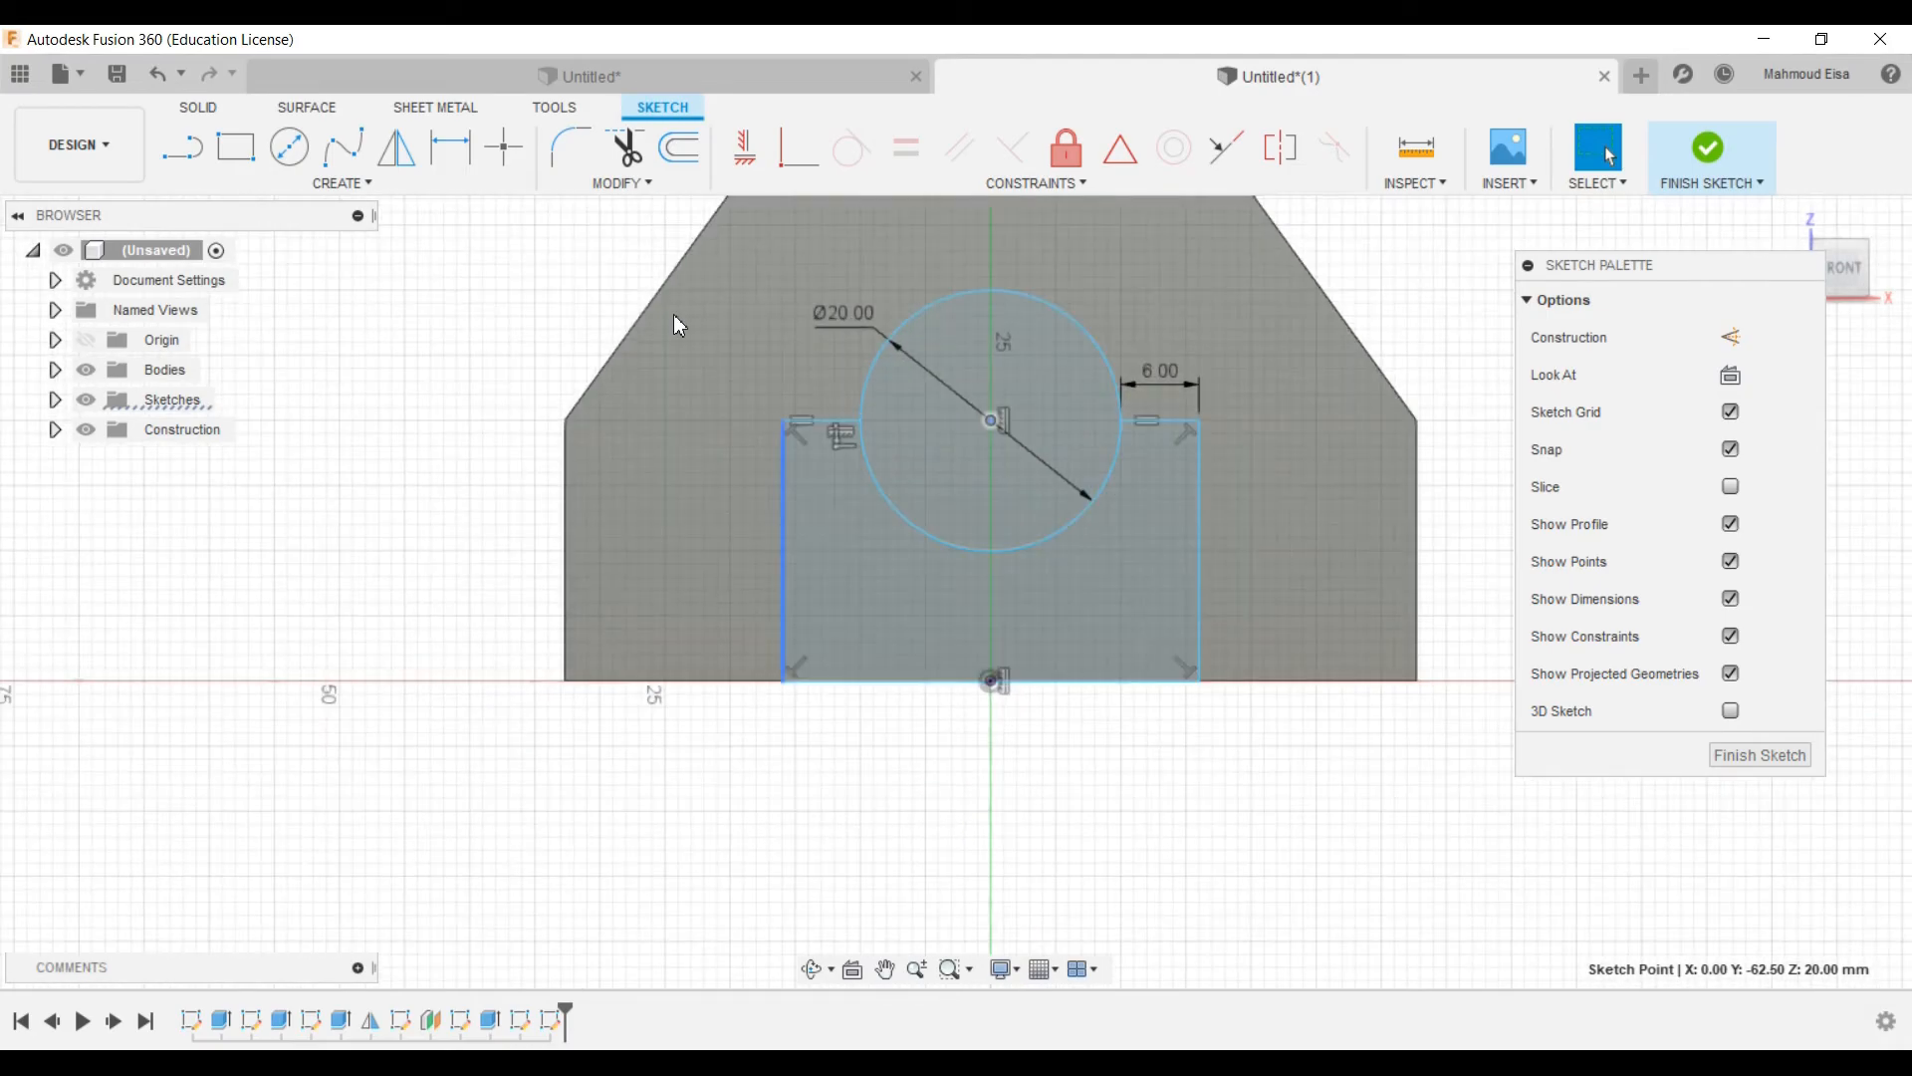
click(451, 146)
click(781, 525)
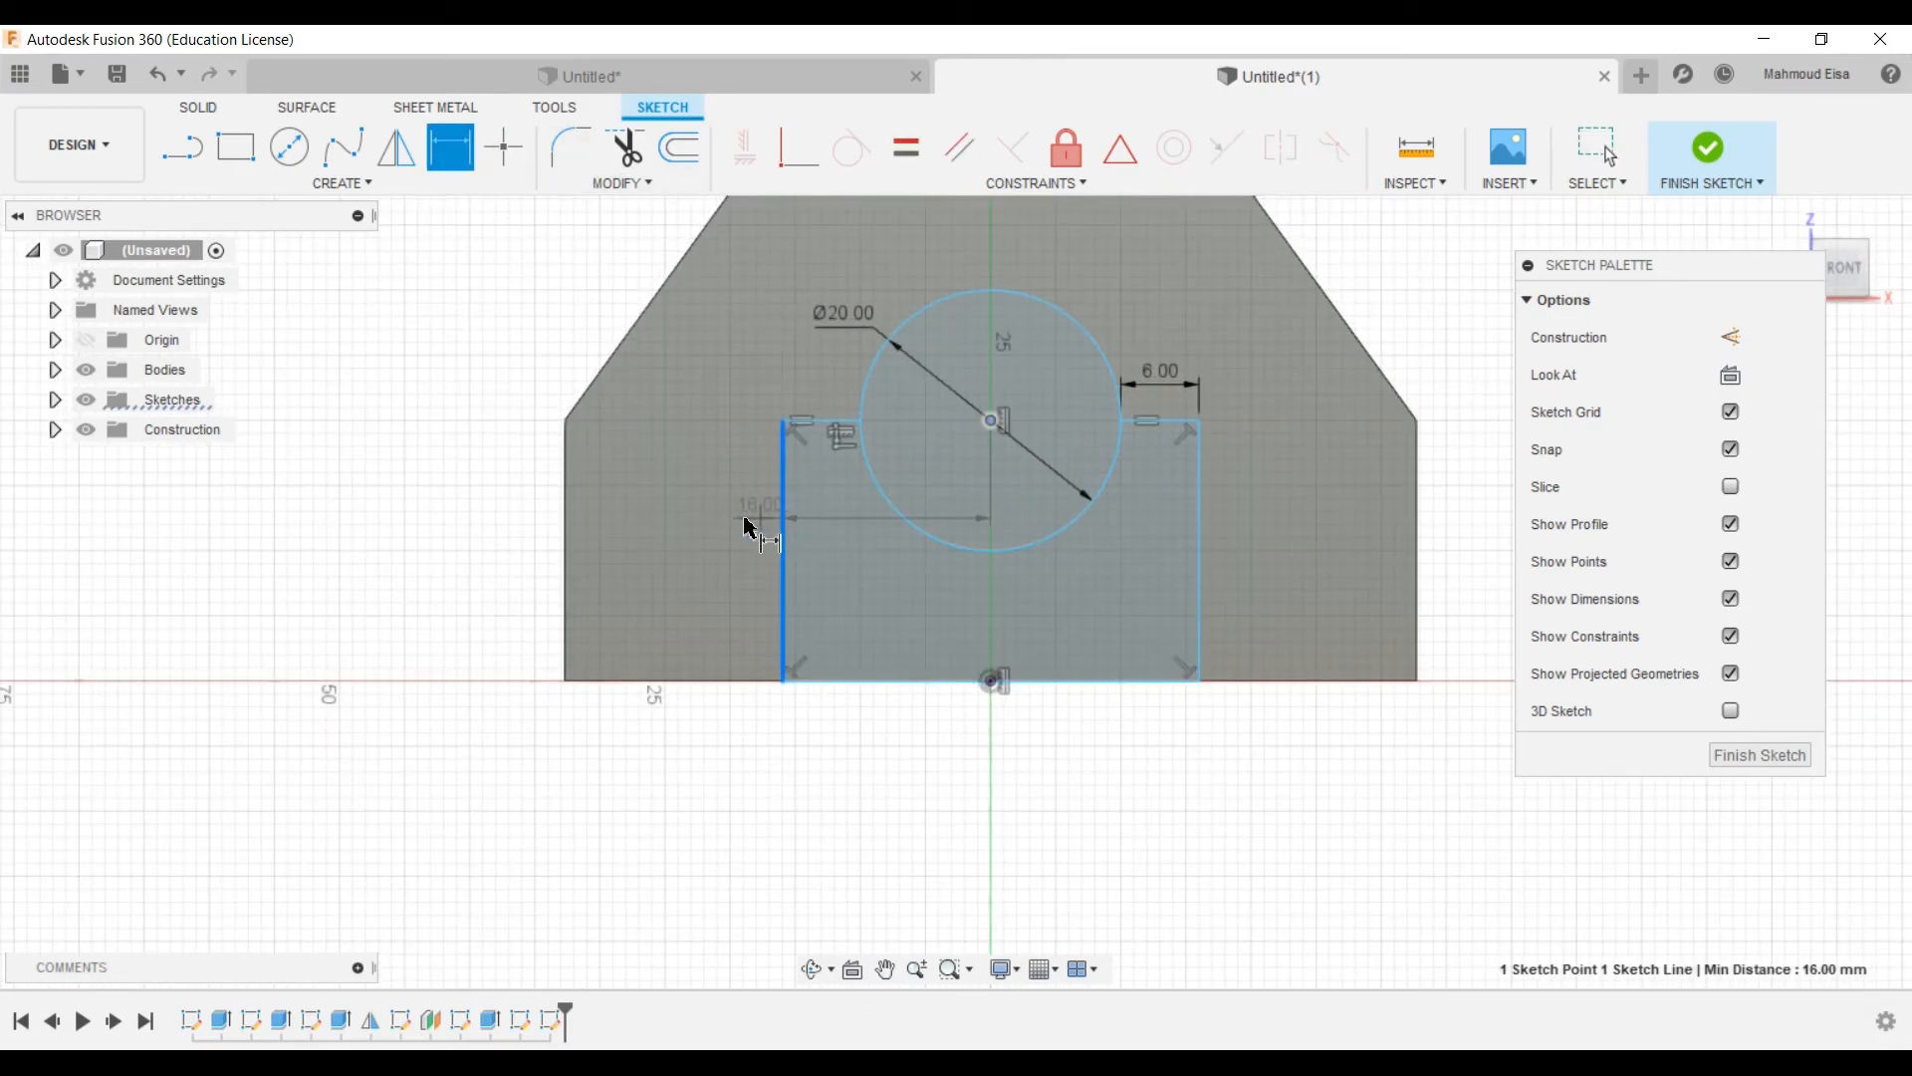
click(1598, 148)
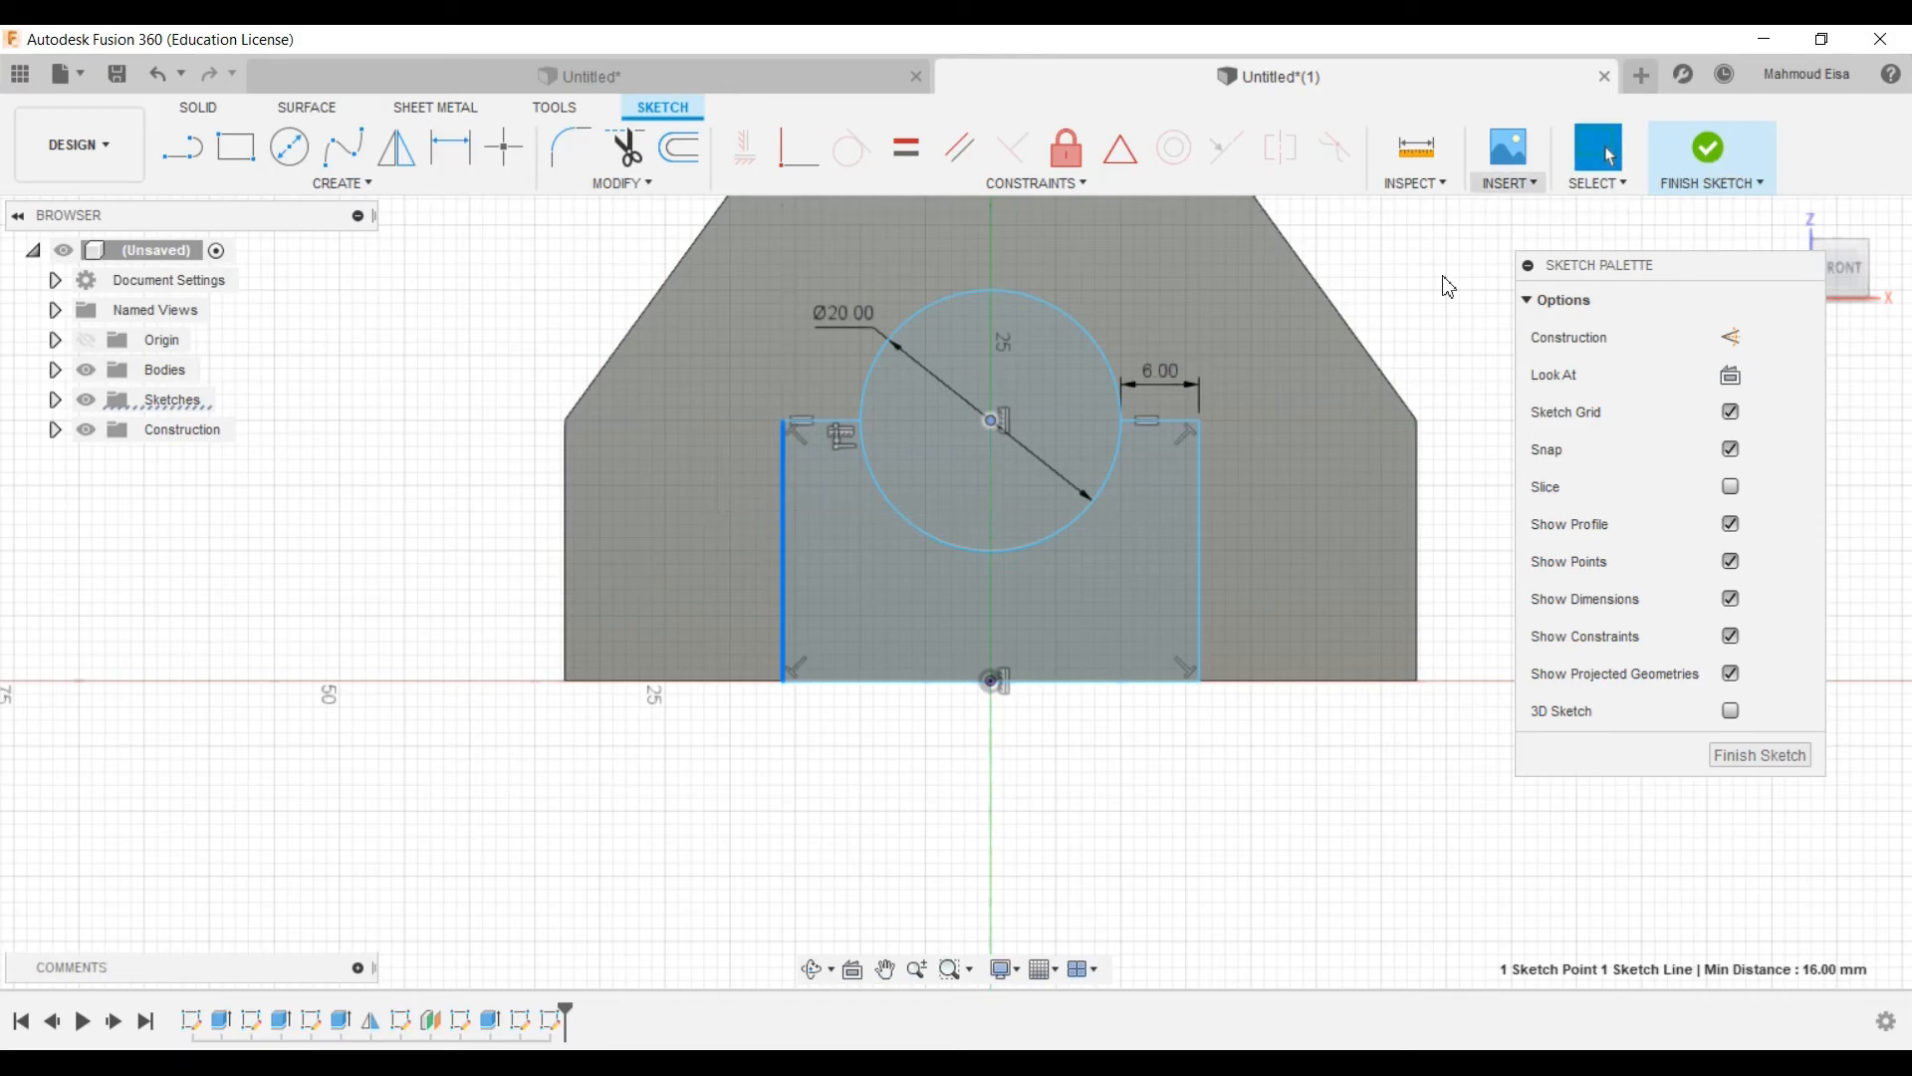
Step: Dimension the height of the outline's left vertical line to 14 mm
click(450, 146)
click(785, 505)
click(740, 512)
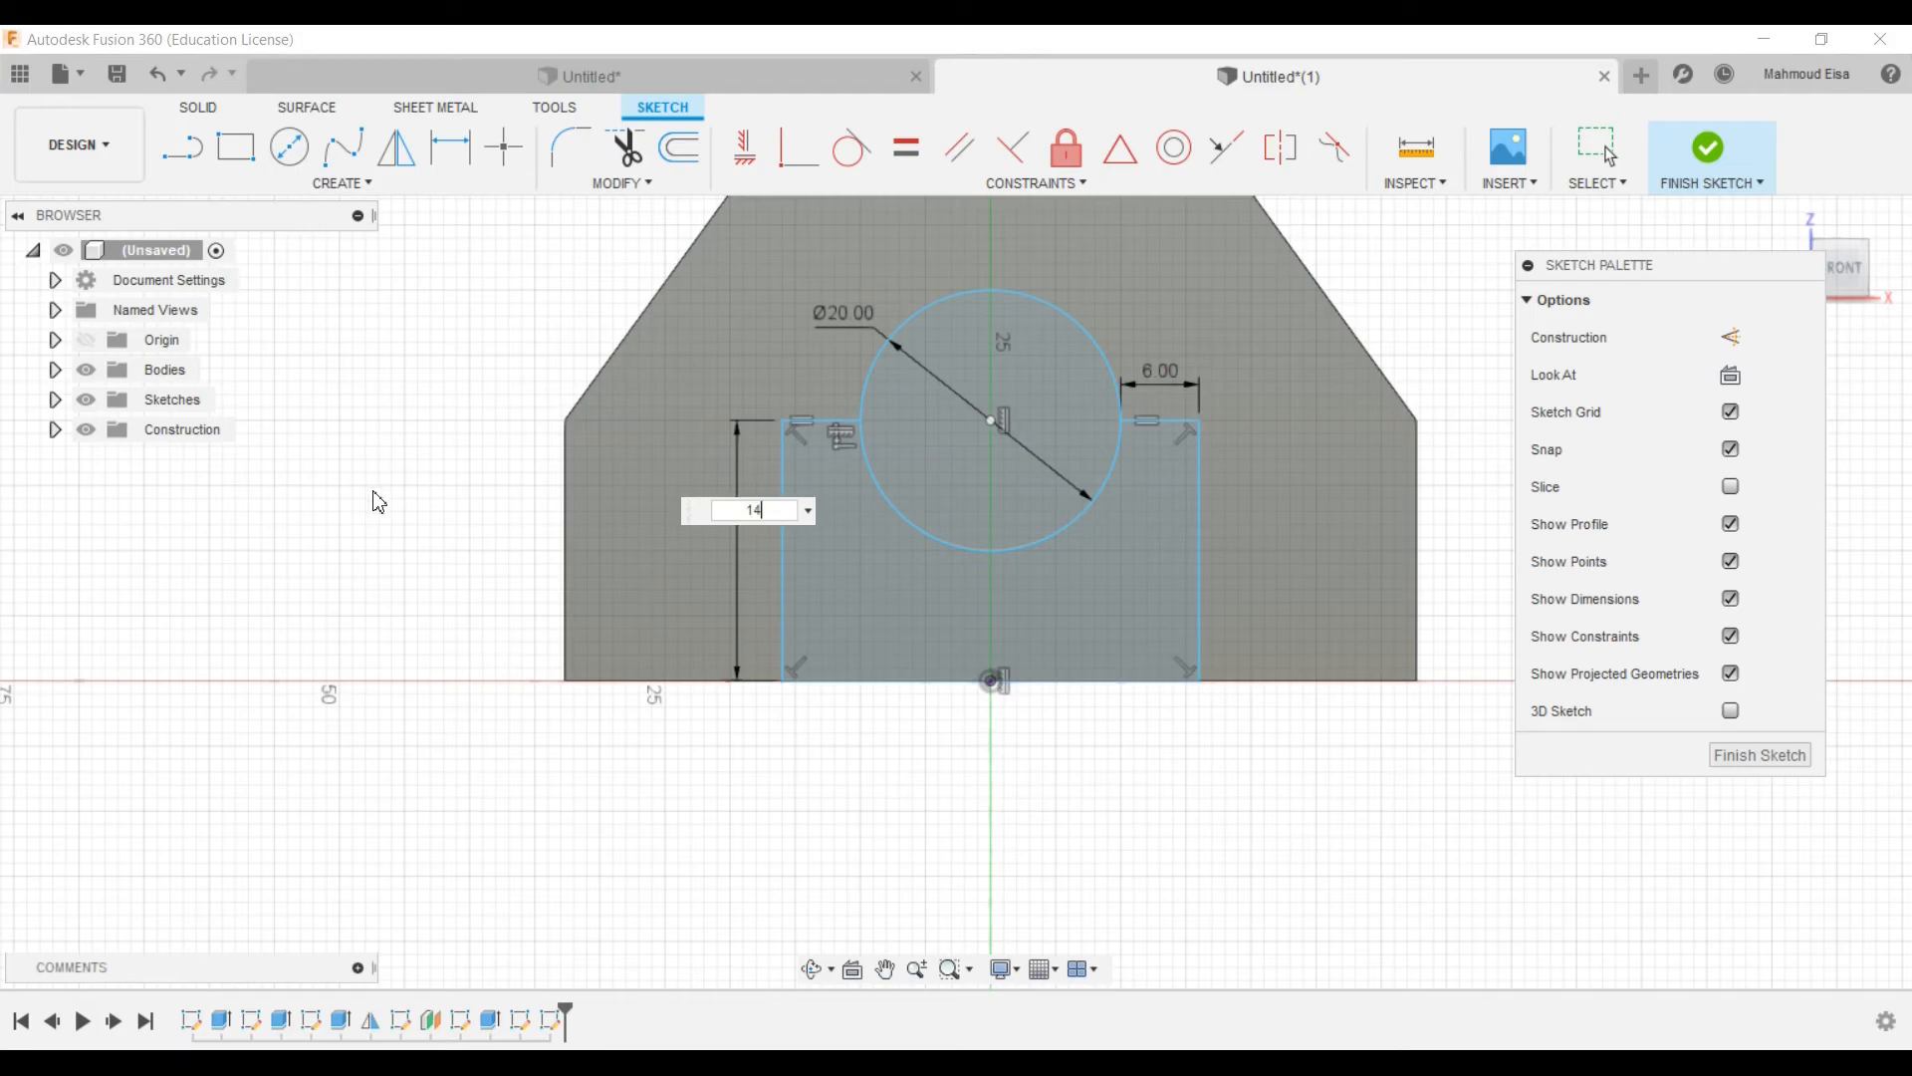
key(Return)
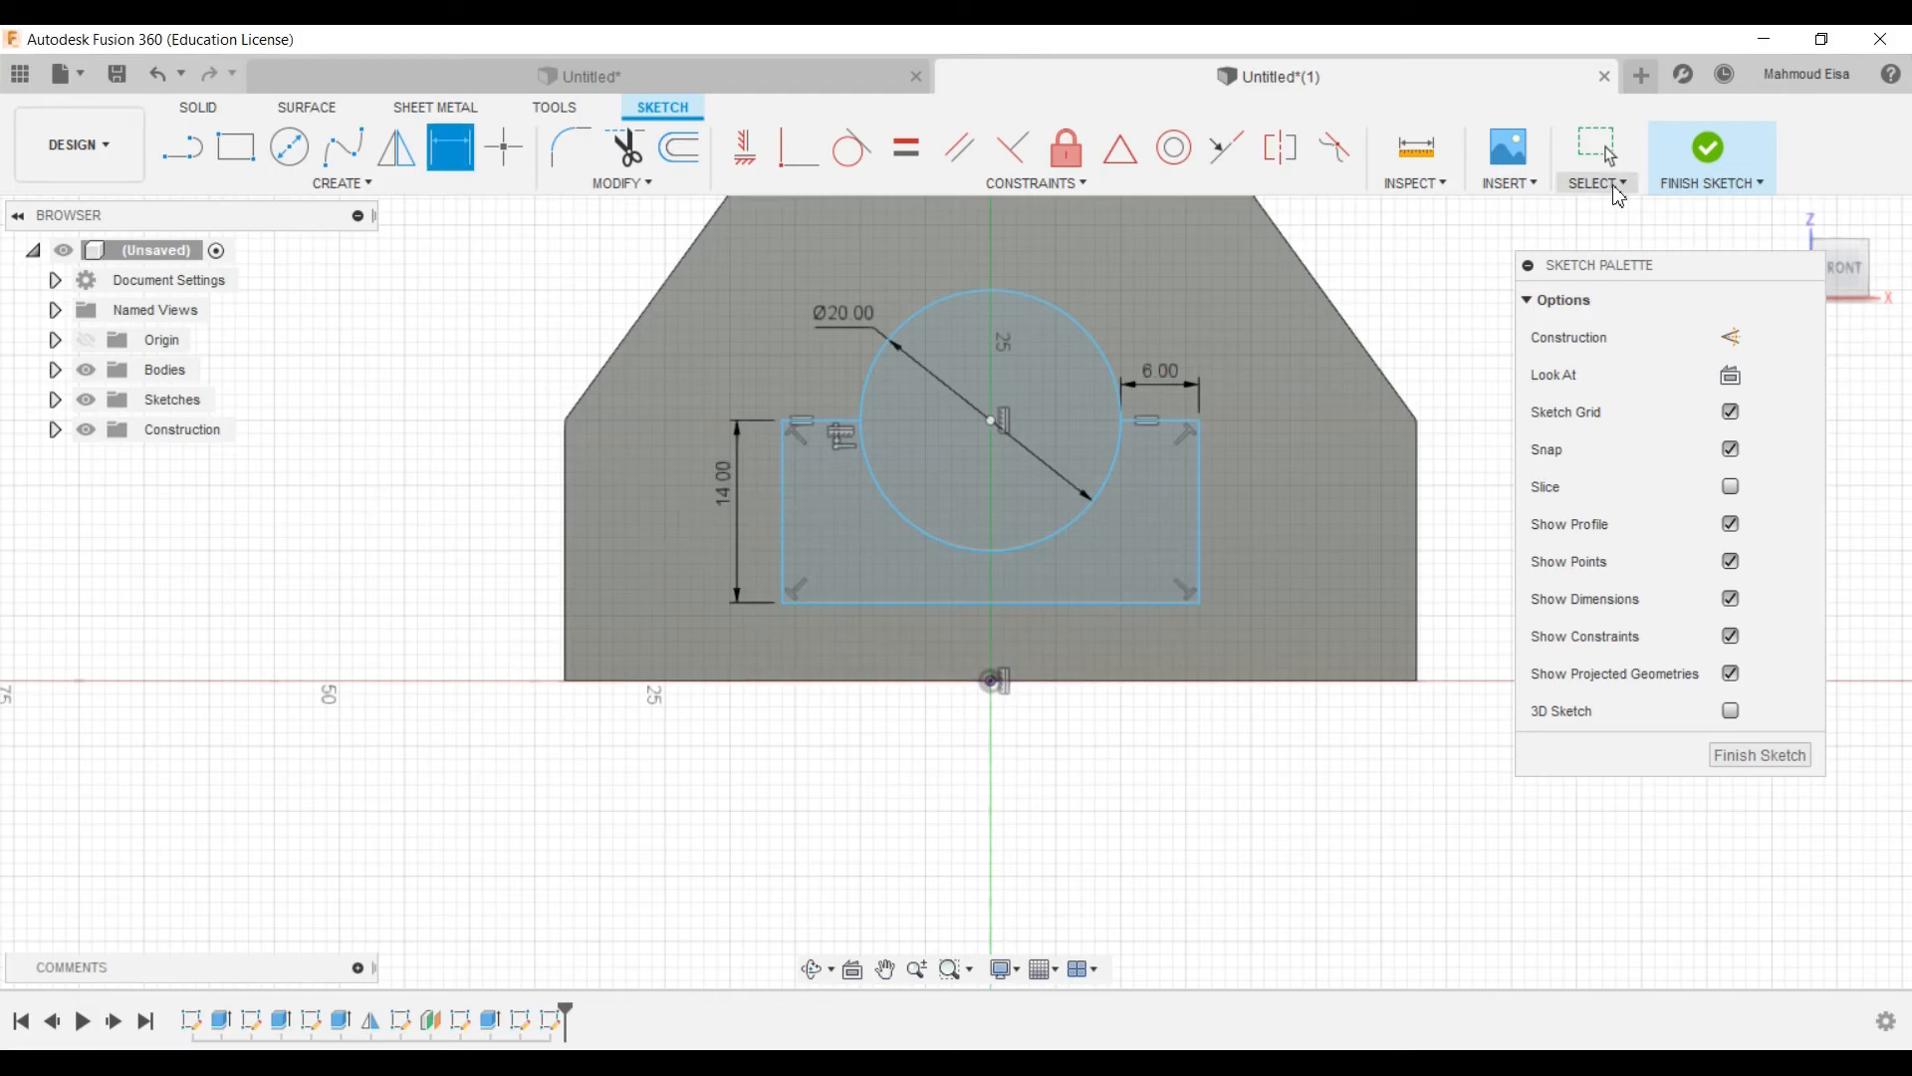
click(1599, 149)
Step: Make the outline's bottom line collinear with the block's bottom edge
scroll(1056, 619, up, 1)
click(1024, 602)
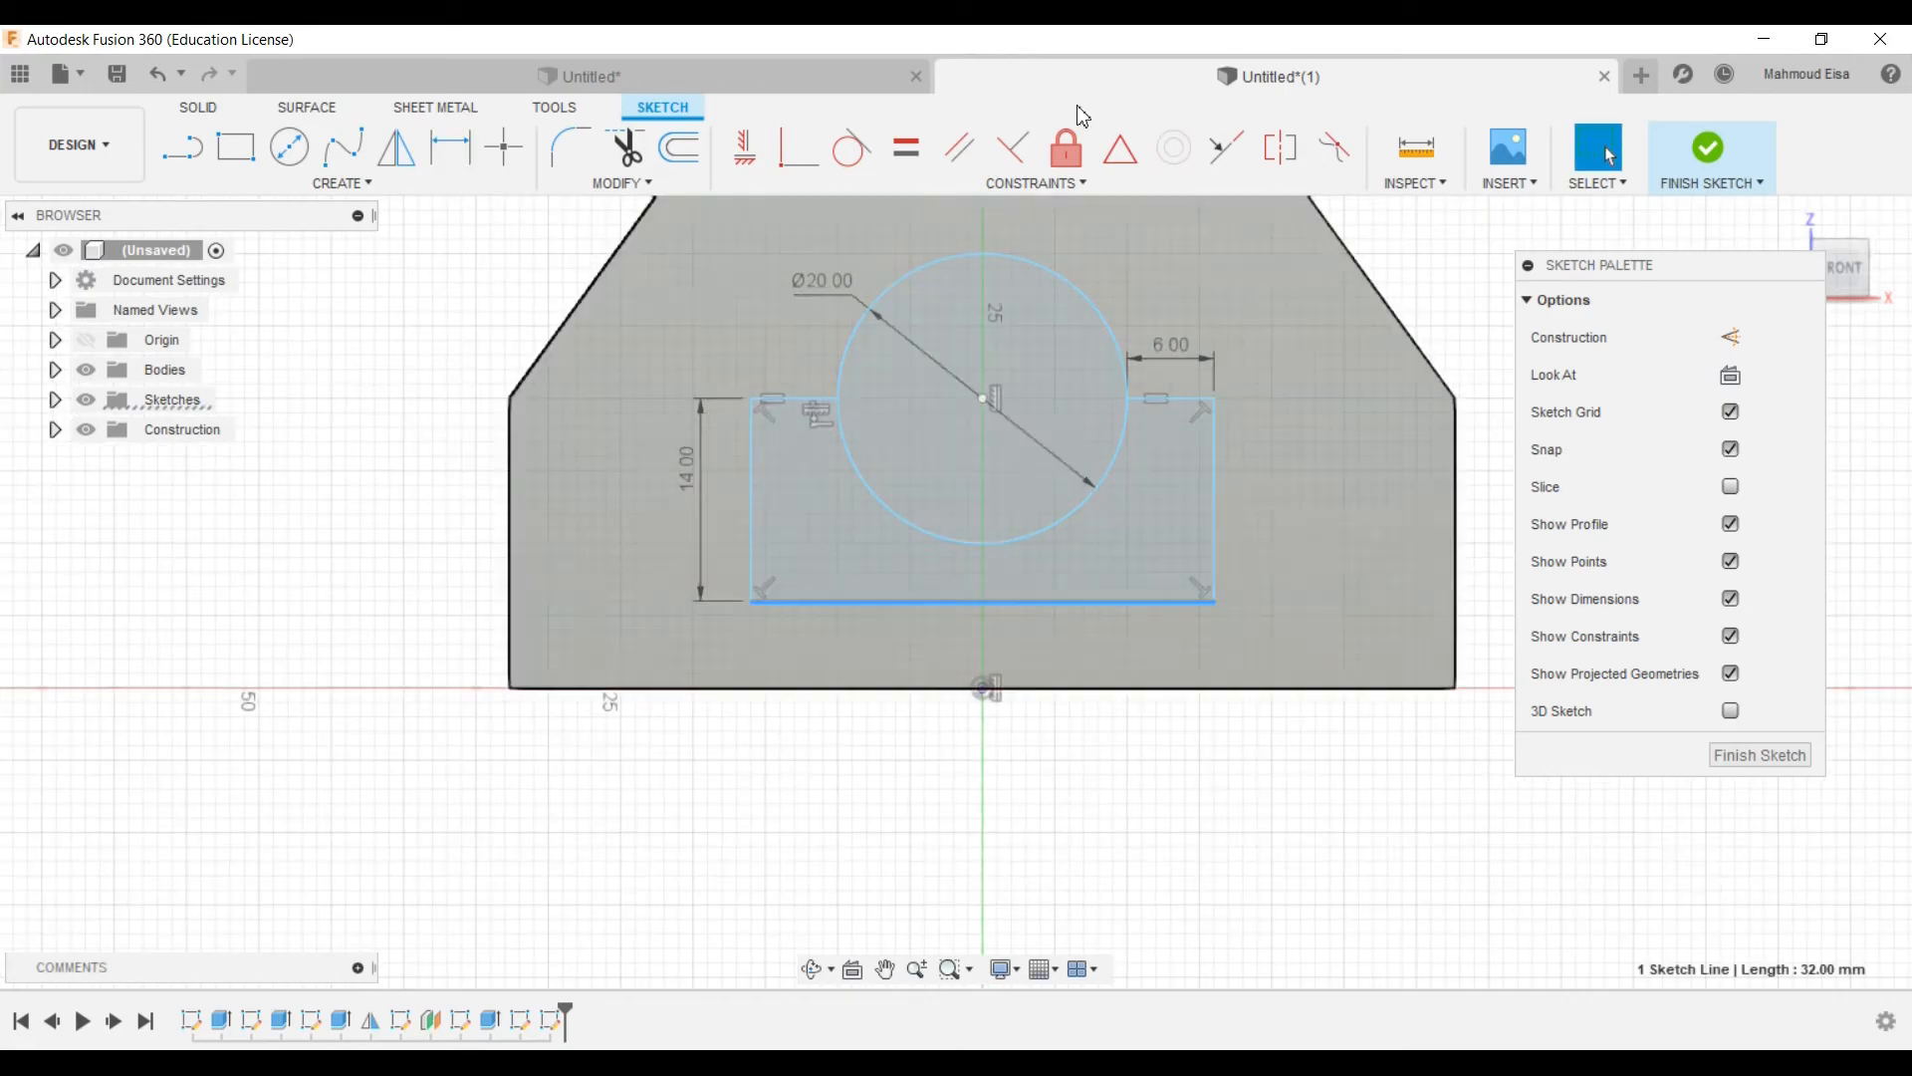
click(1227, 148)
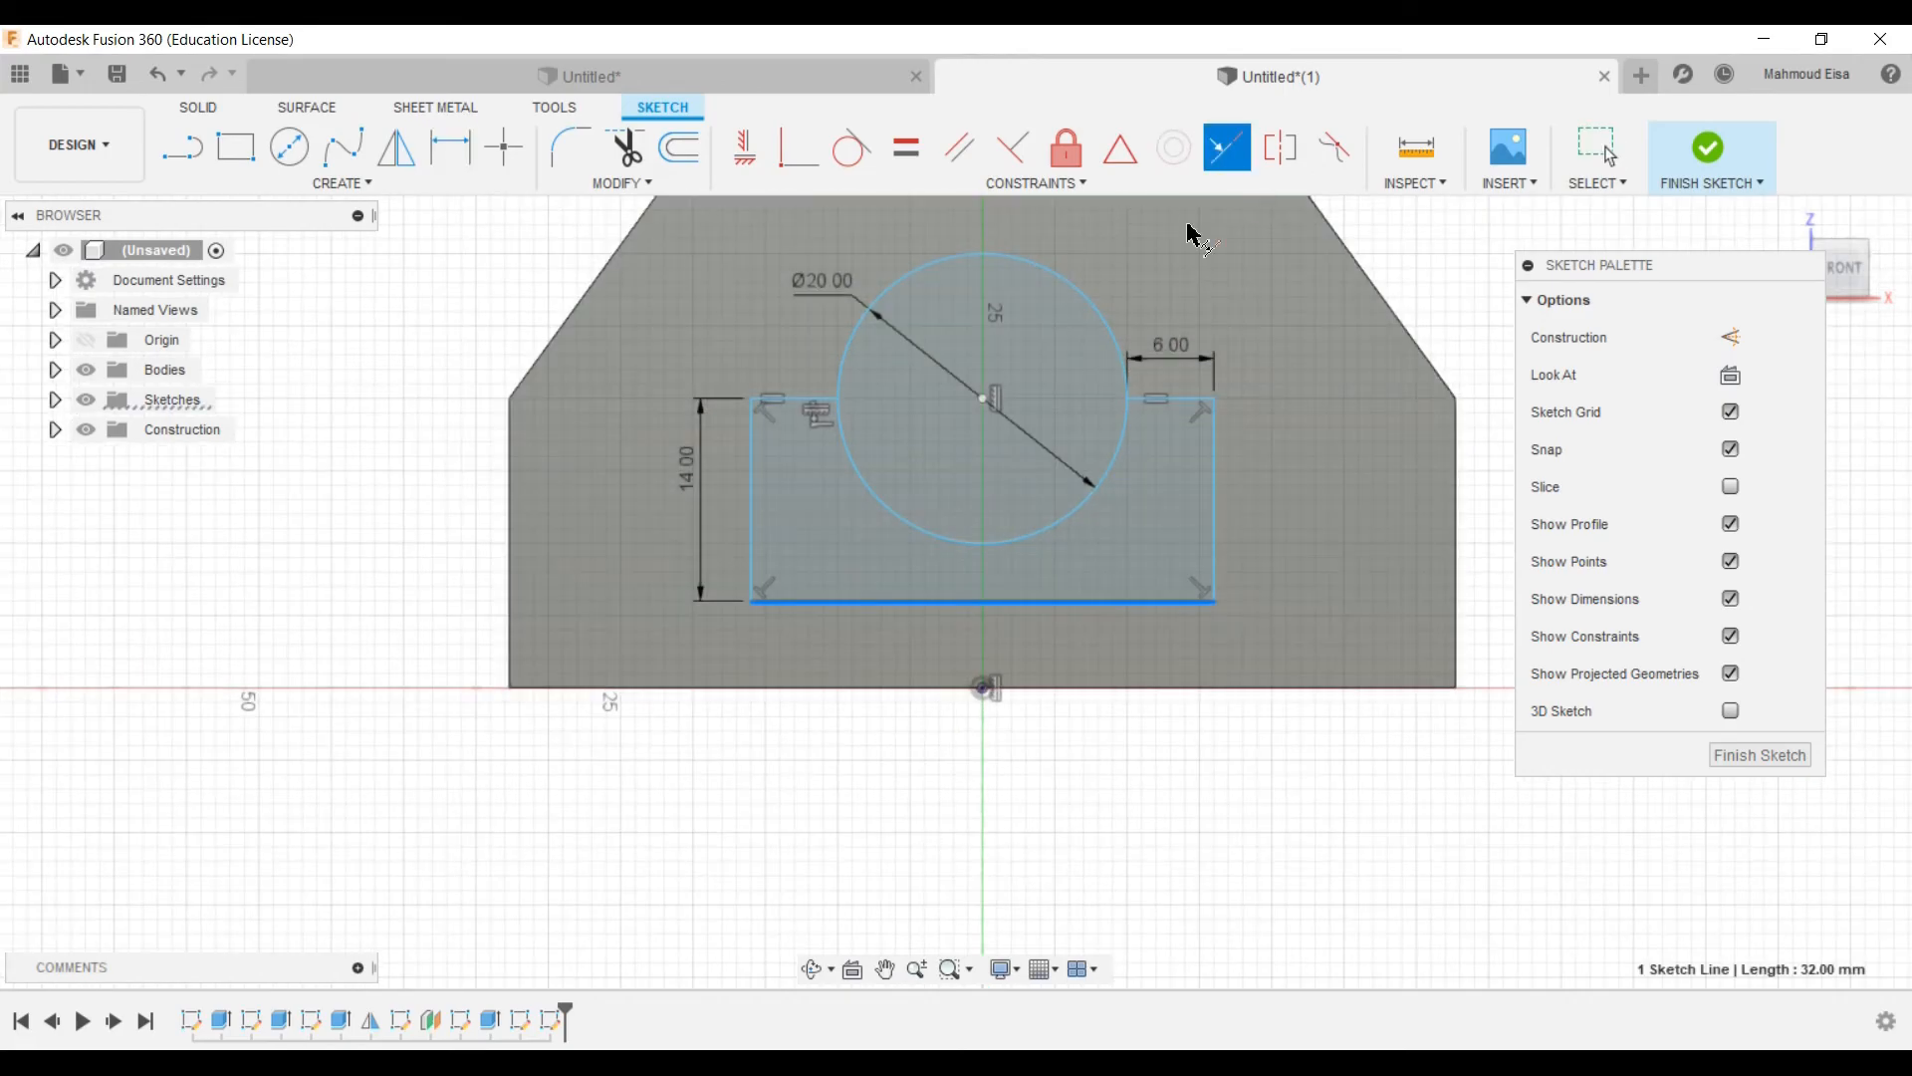
click(916, 688)
click(1619, 159)
scroll(905, 677, down, 1)
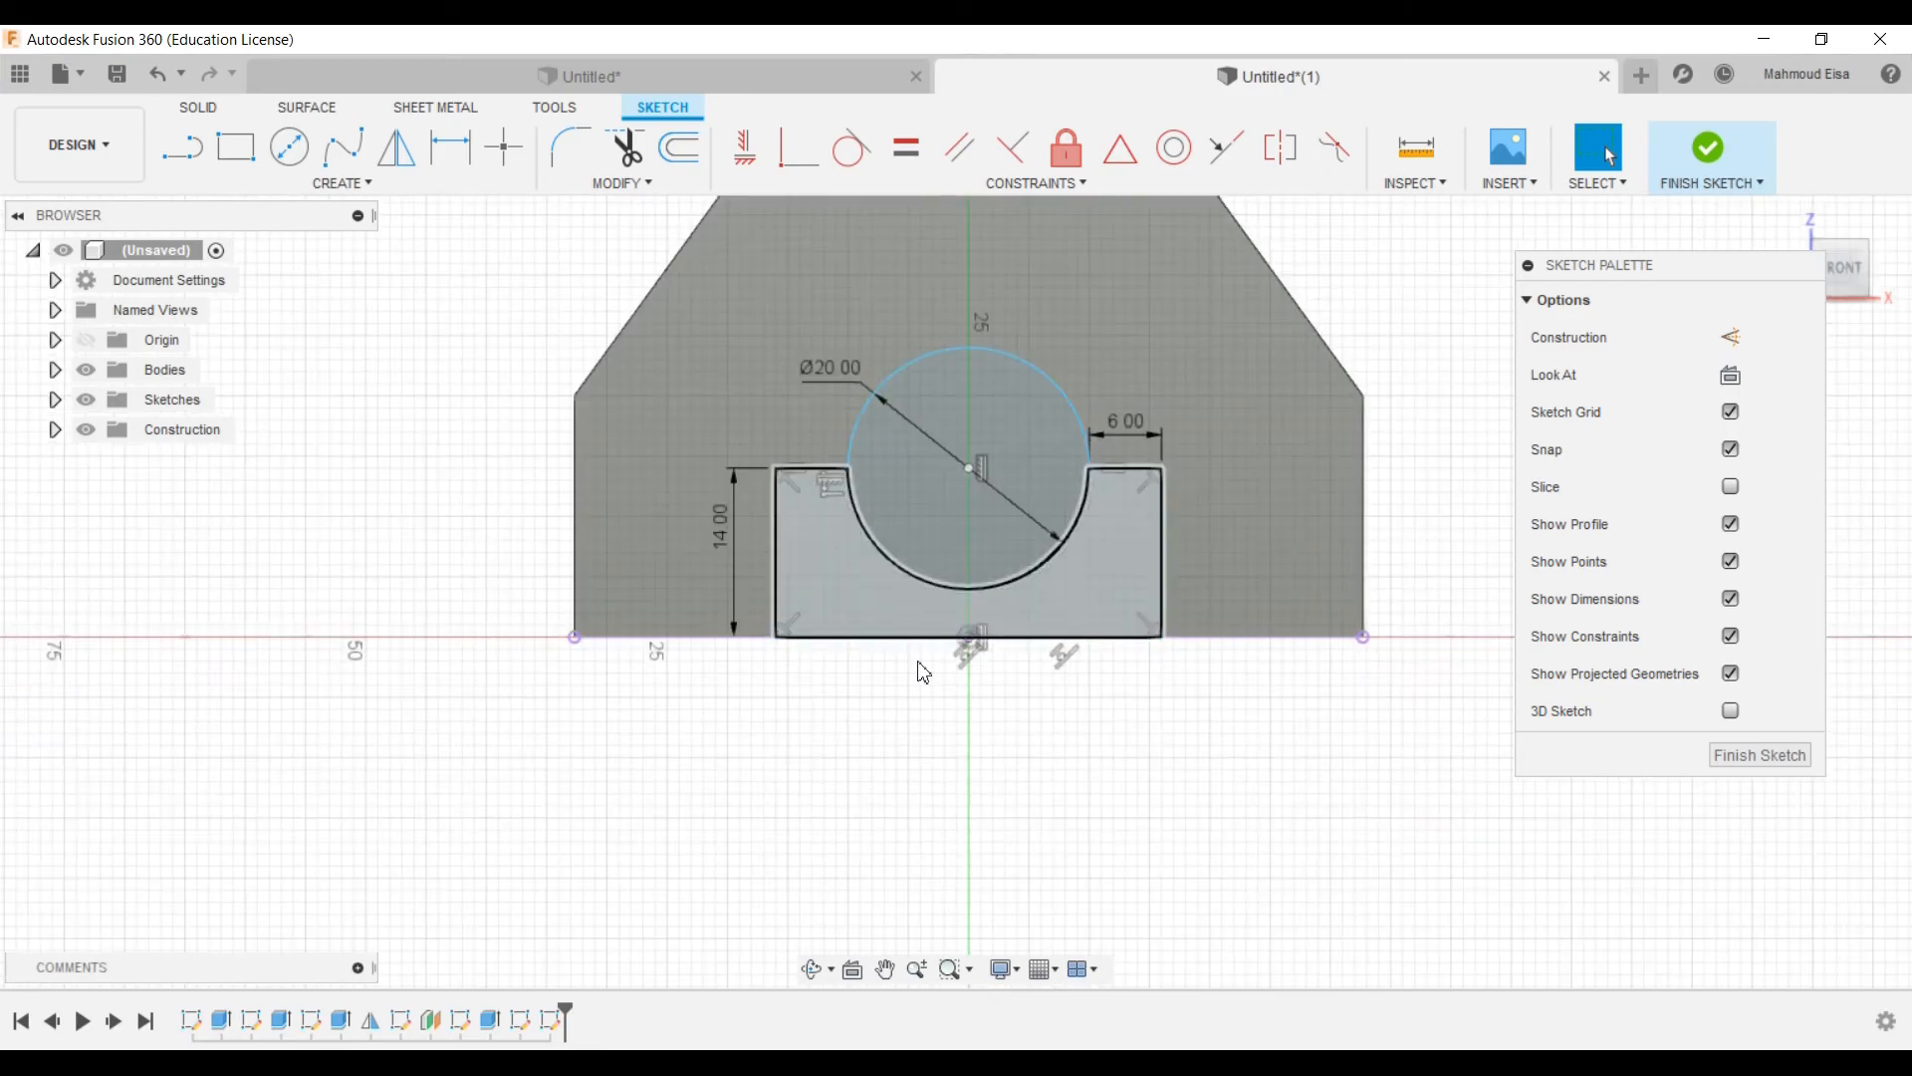
Step: Trim away the lower half of the circle inside the outline, leaving only the upper arc
scroll(910, 456, up, 3)
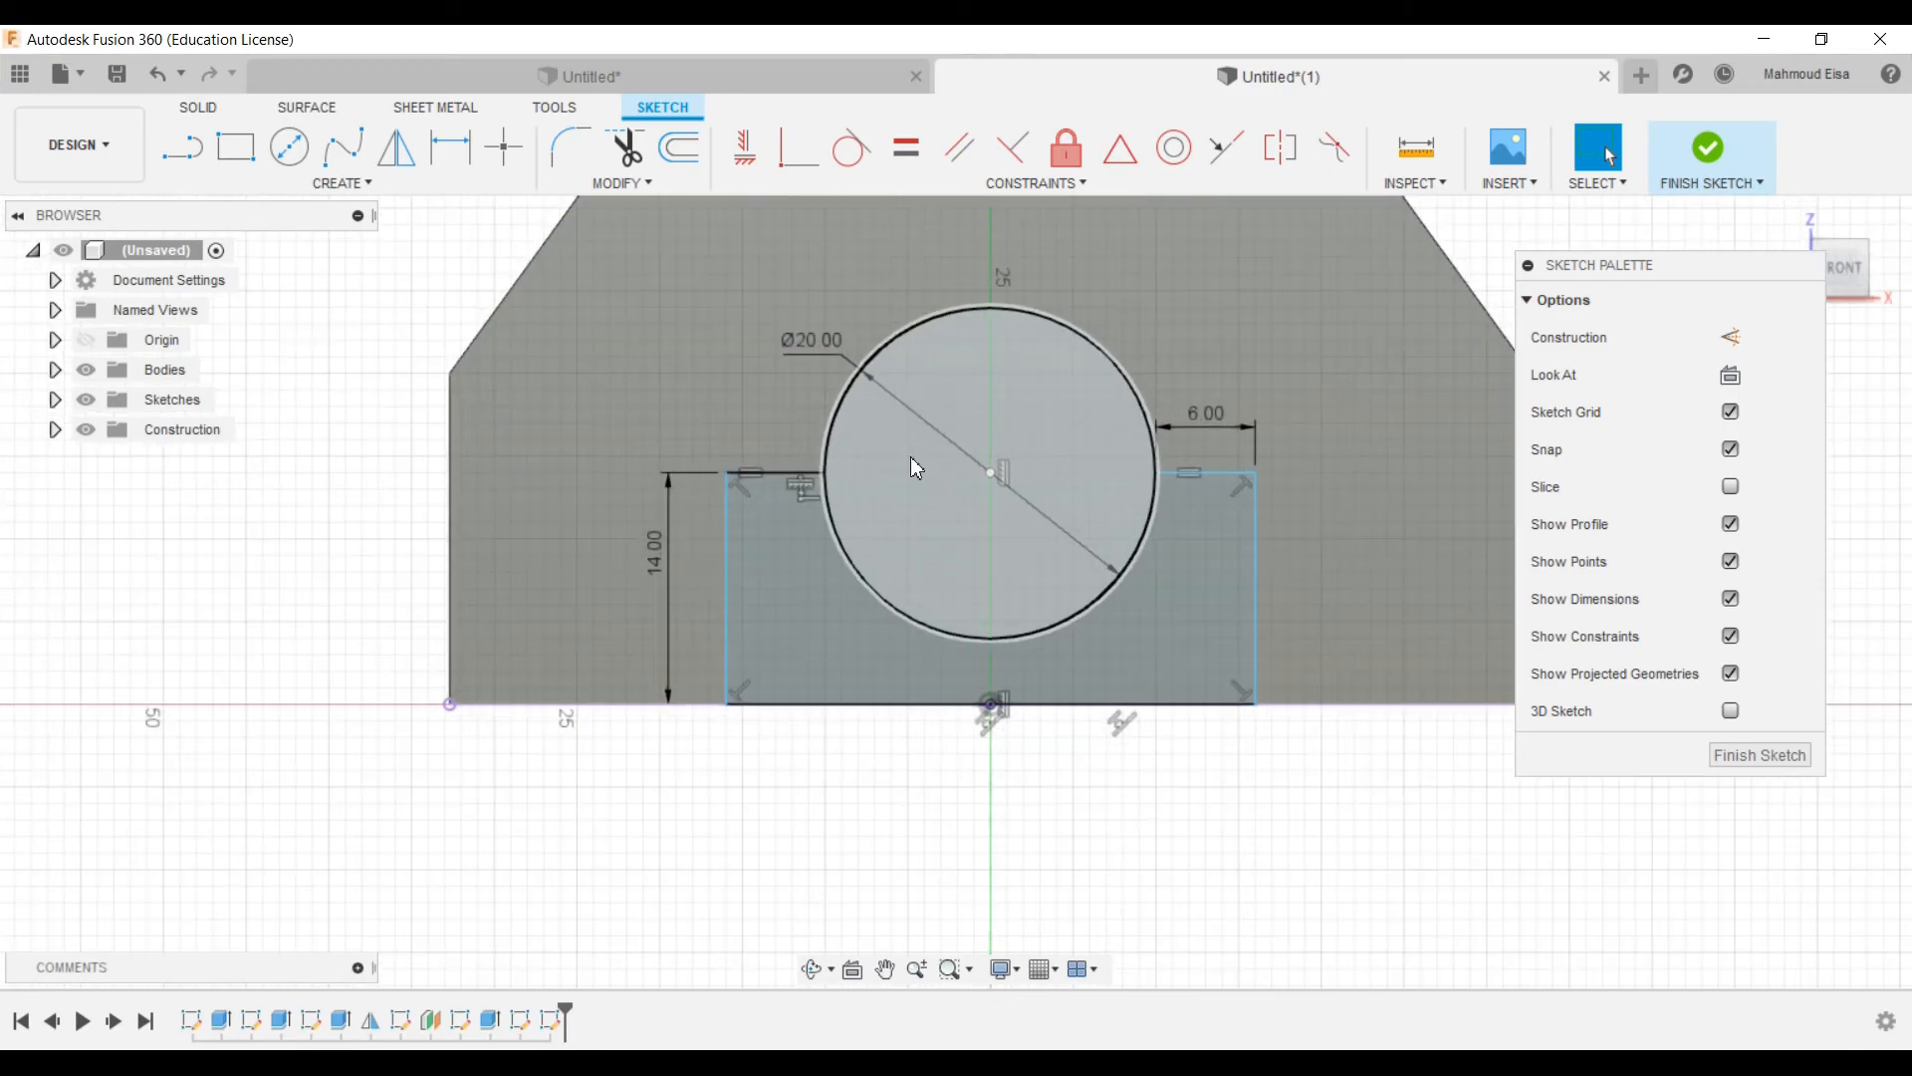
scroll(818, 321, down, 3)
click(625, 149)
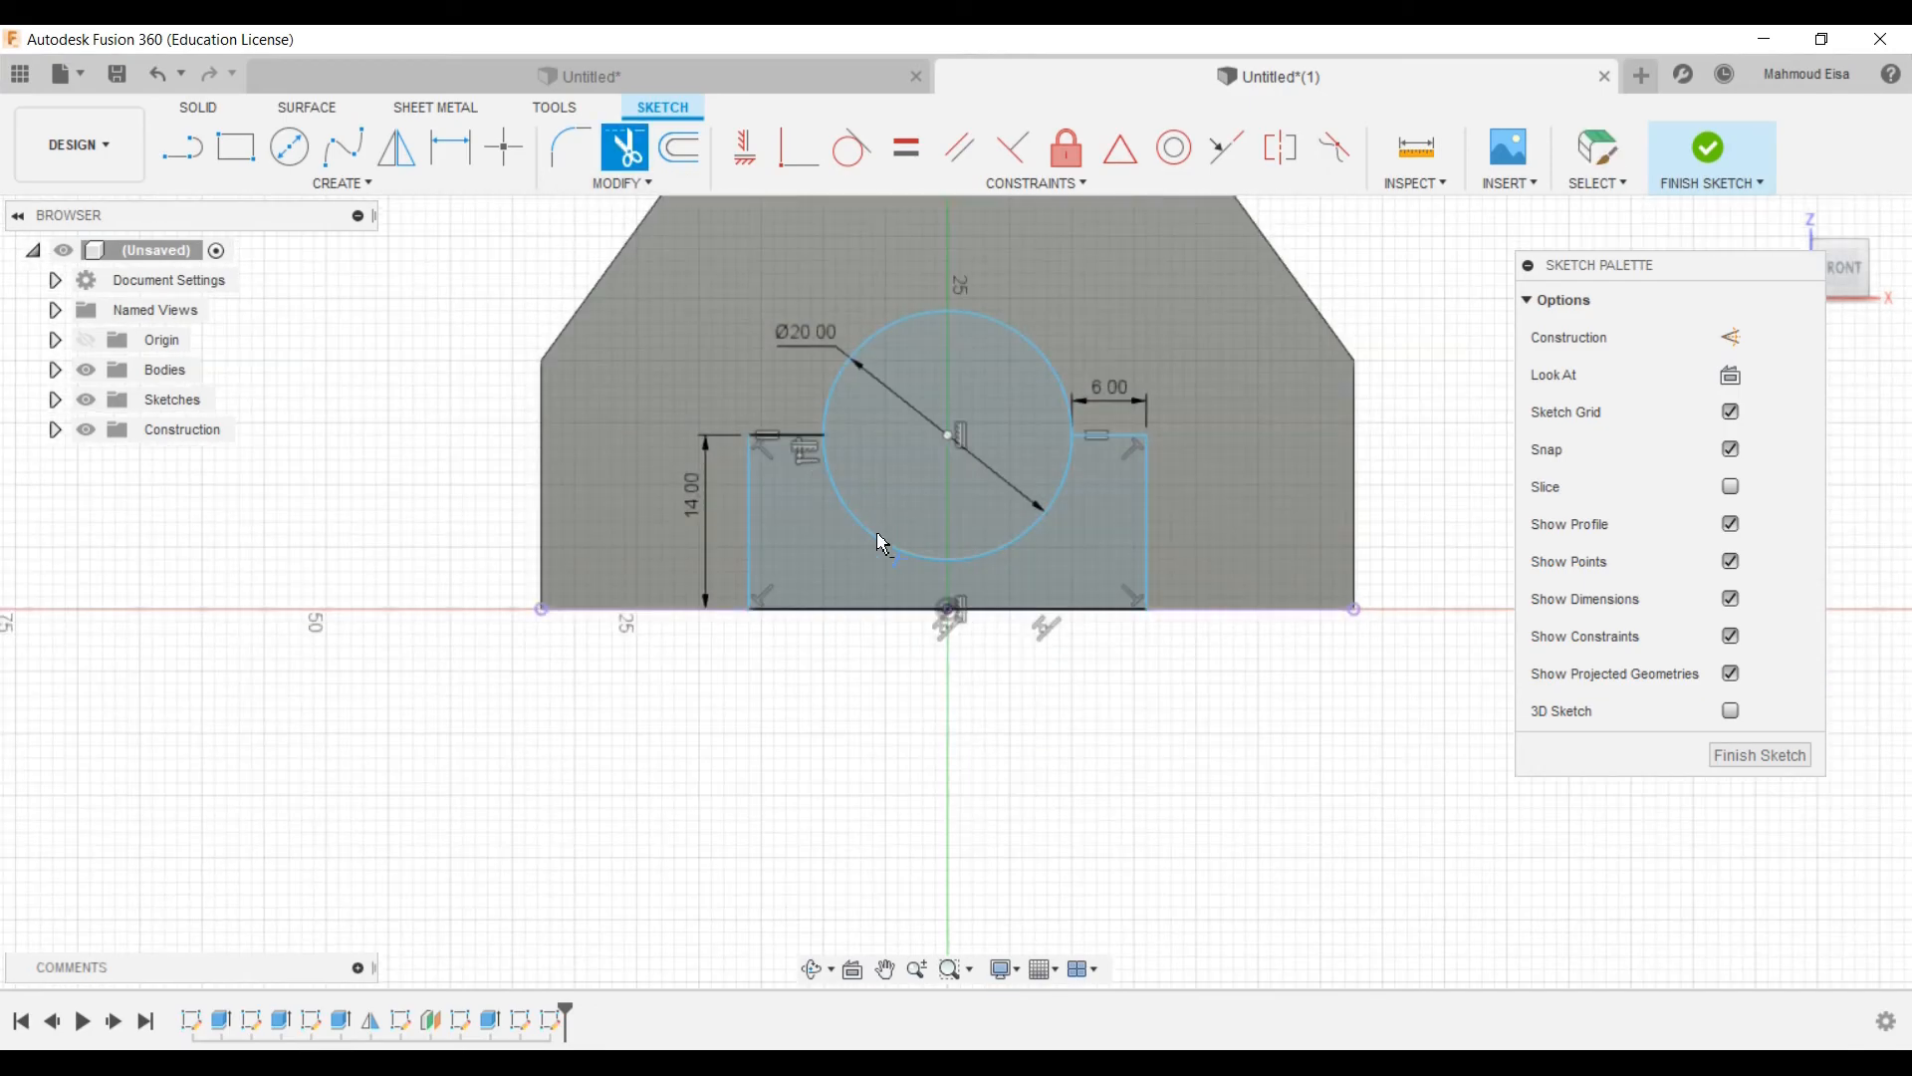
click(948, 560)
scroll(951, 564, down, 1)
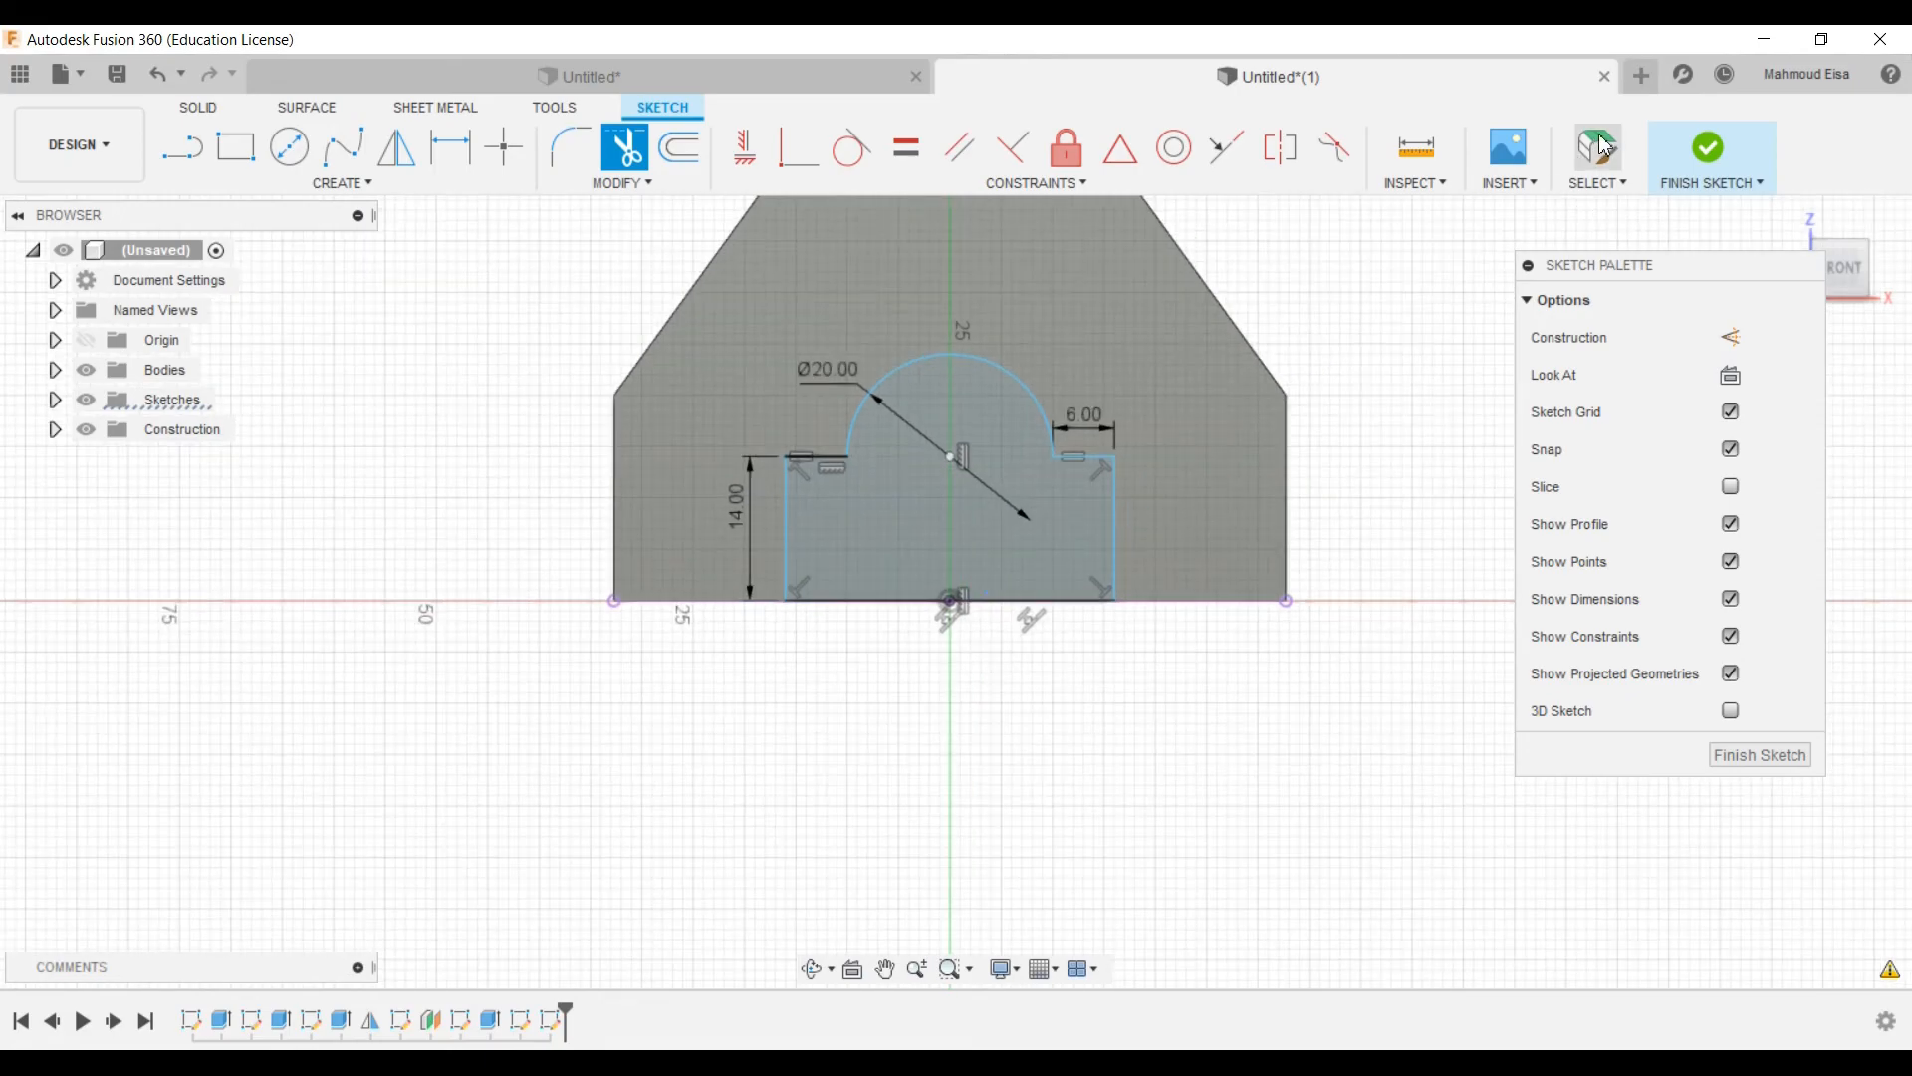
click(1594, 155)
Step: Align the arc's free right endpoint horizontally with the arc's centre point using a Horizontal/Vertical constraint
scroll(958, 556, up, 1)
mouse_move(952, 433)
mouse_down()
mouse_move(971, 458)
mouse_move(960, 416)
mouse_up()
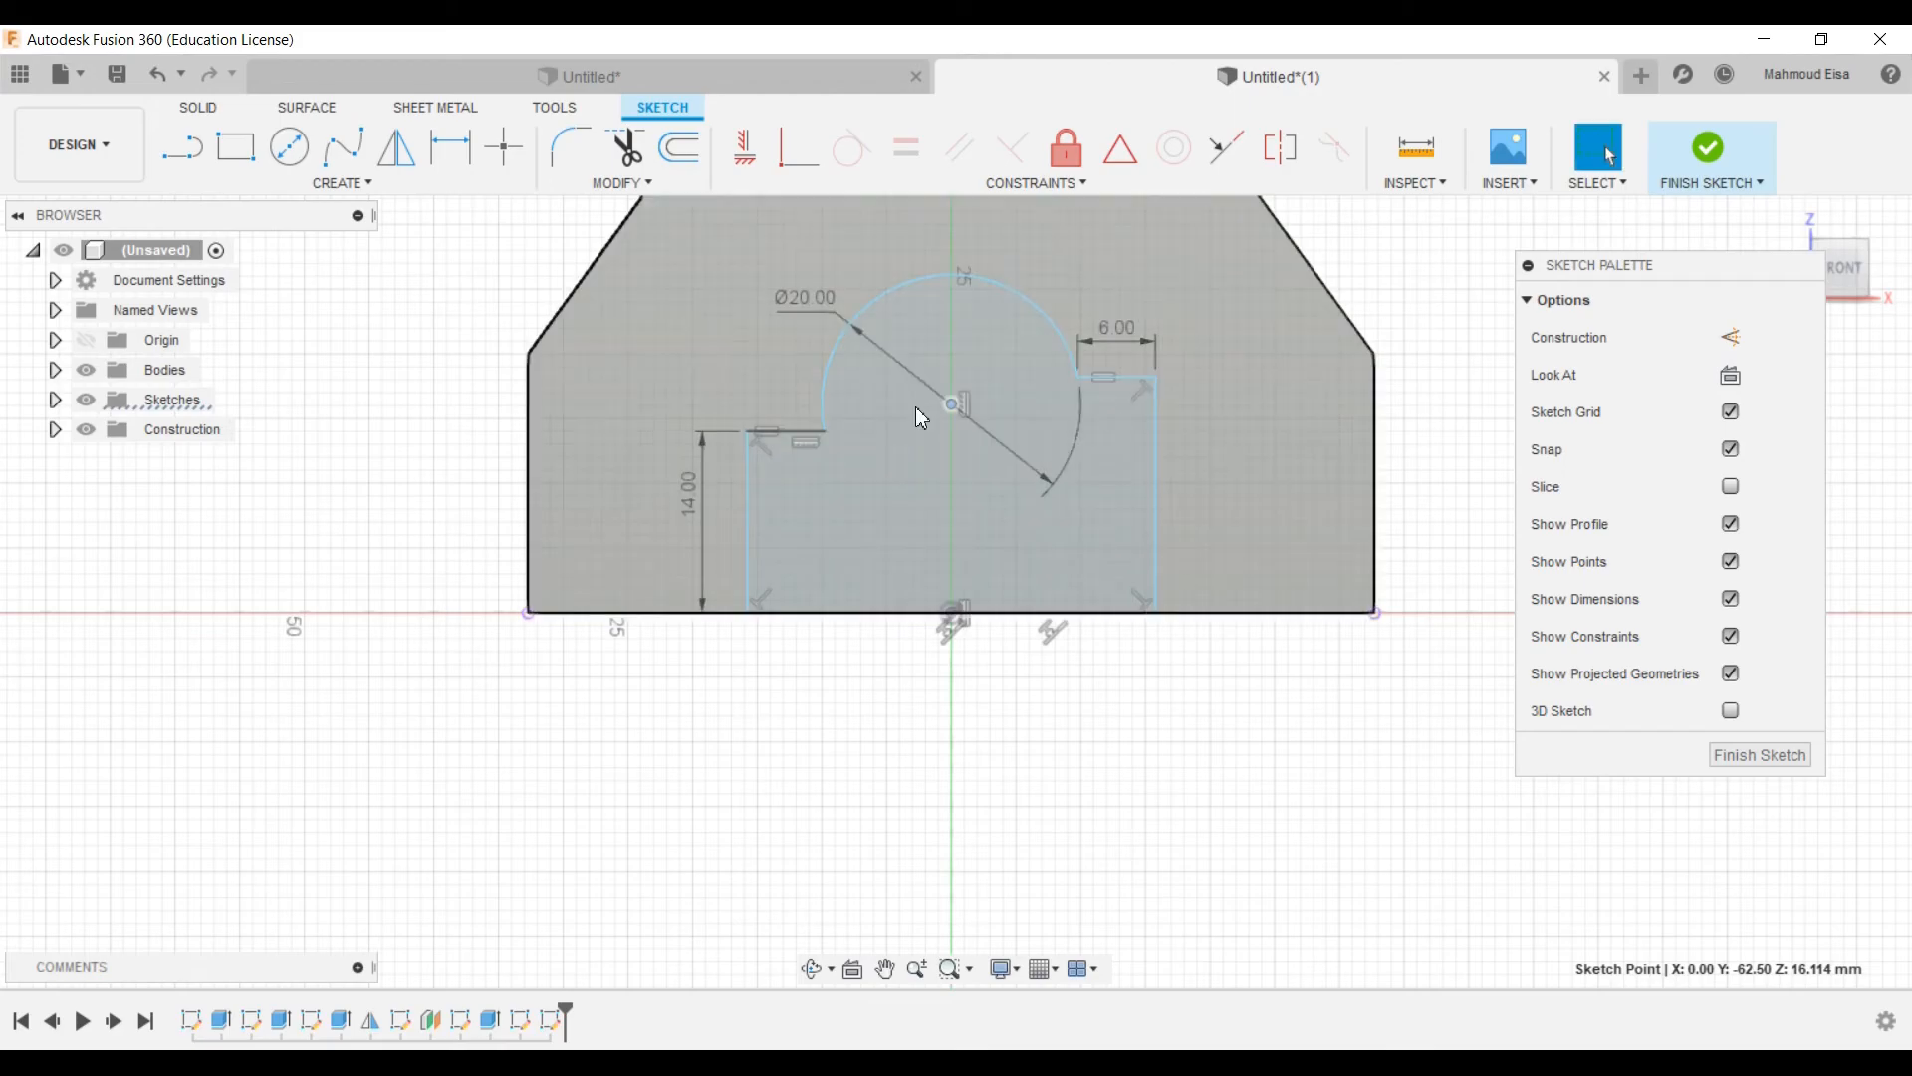
click(1078, 376)
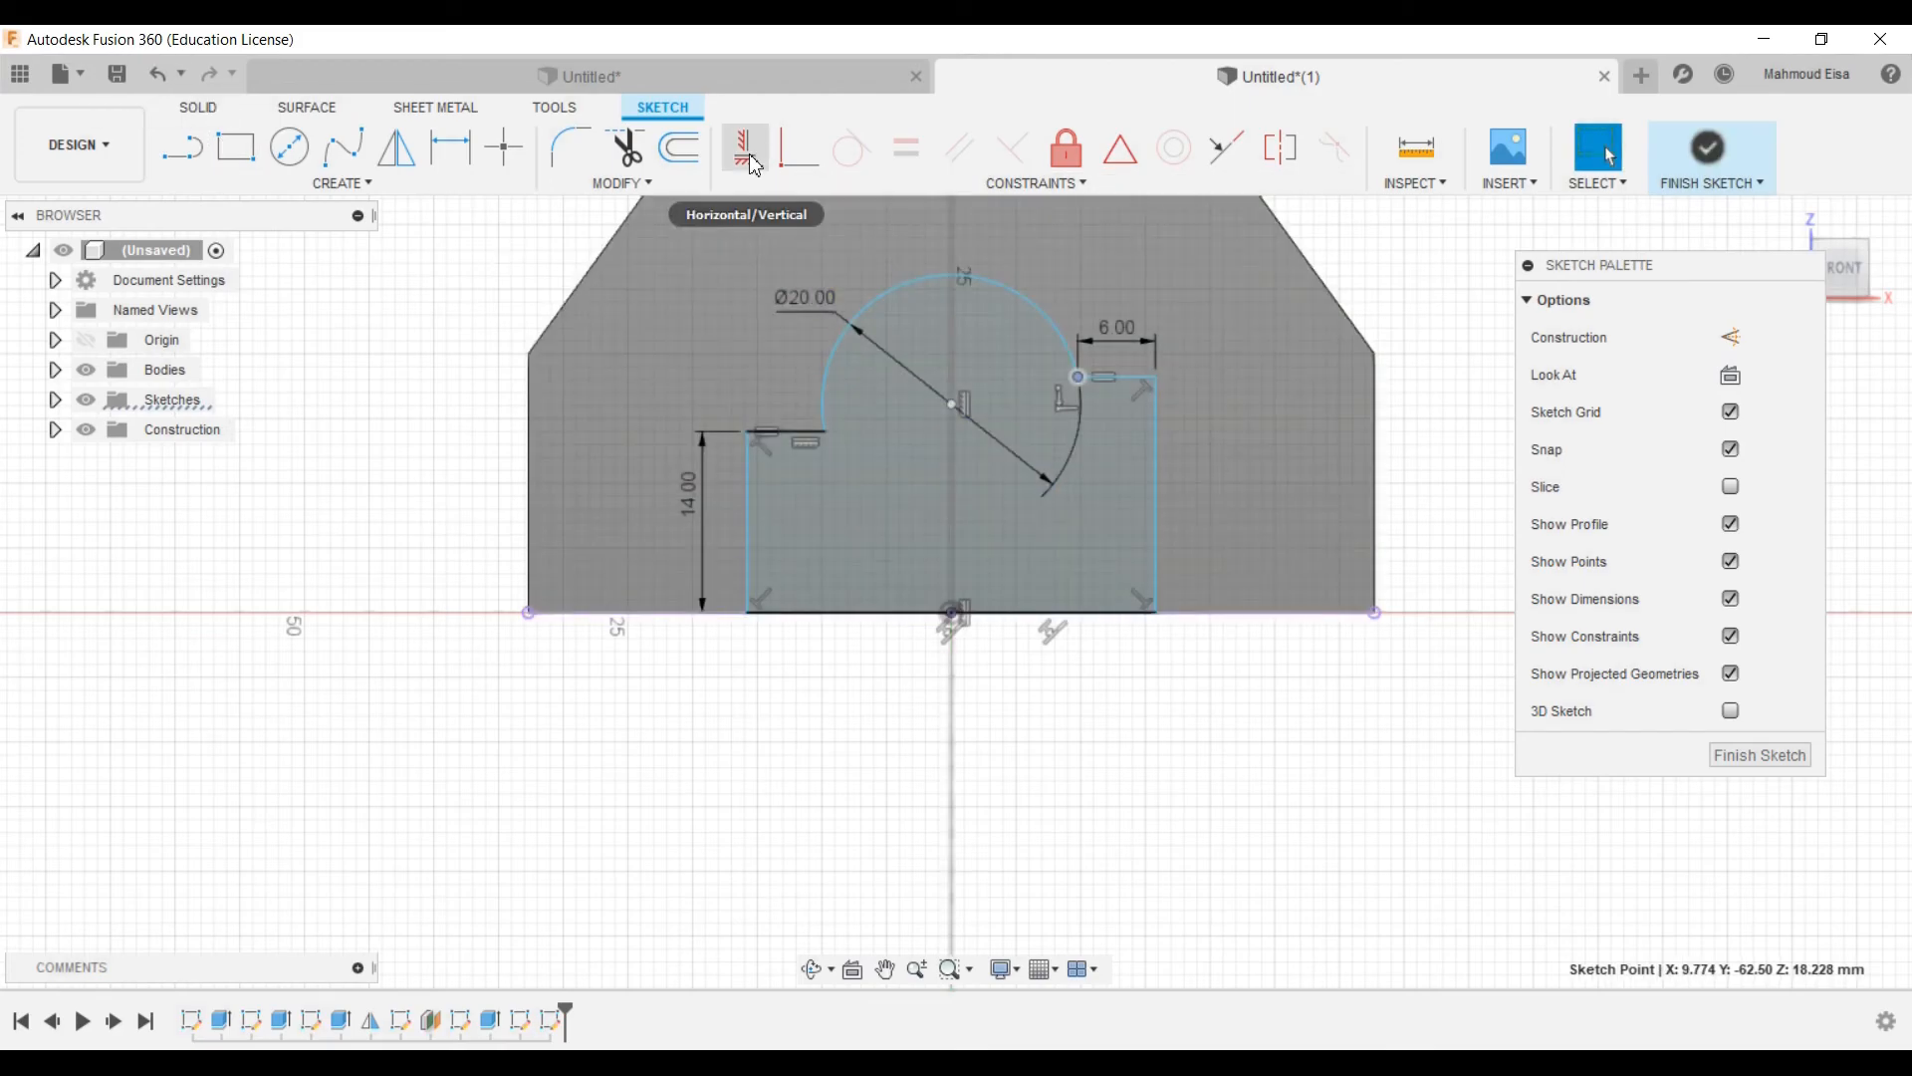
click(754, 164)
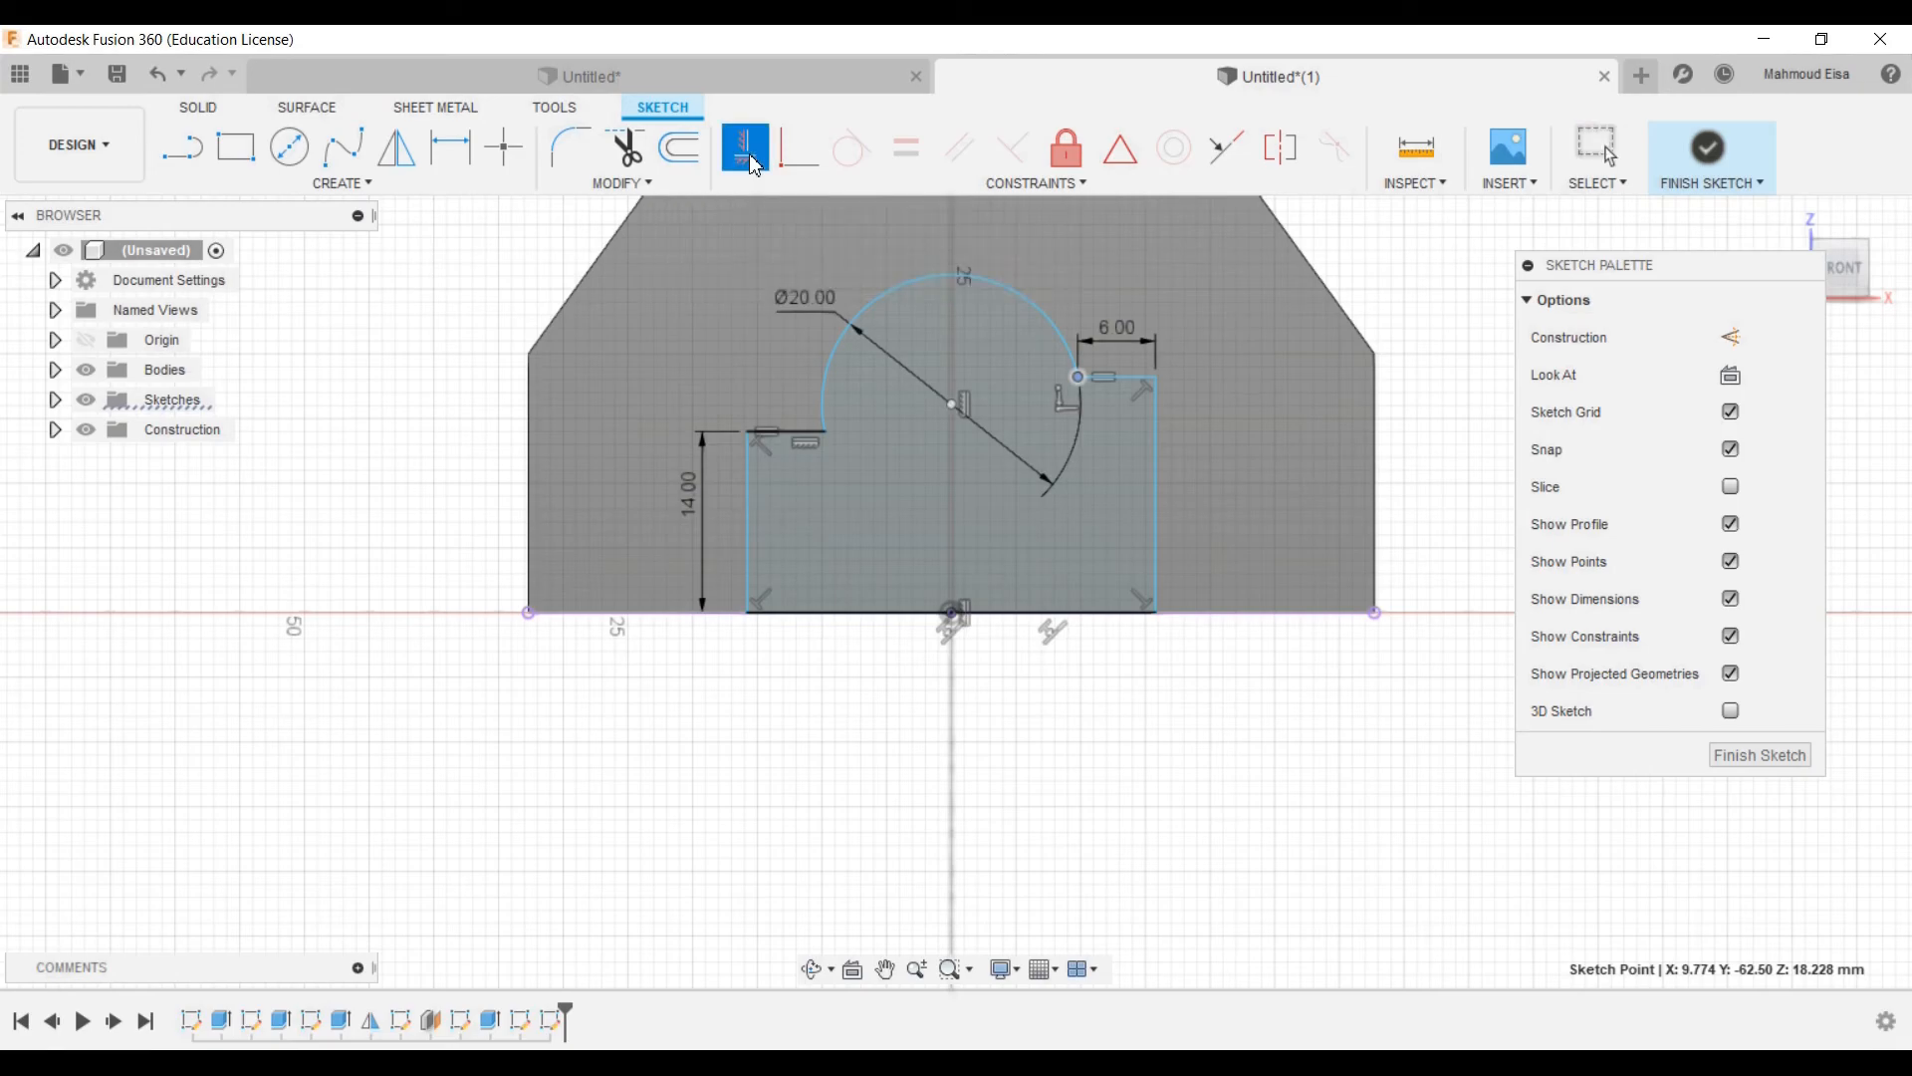
click(953, 406)
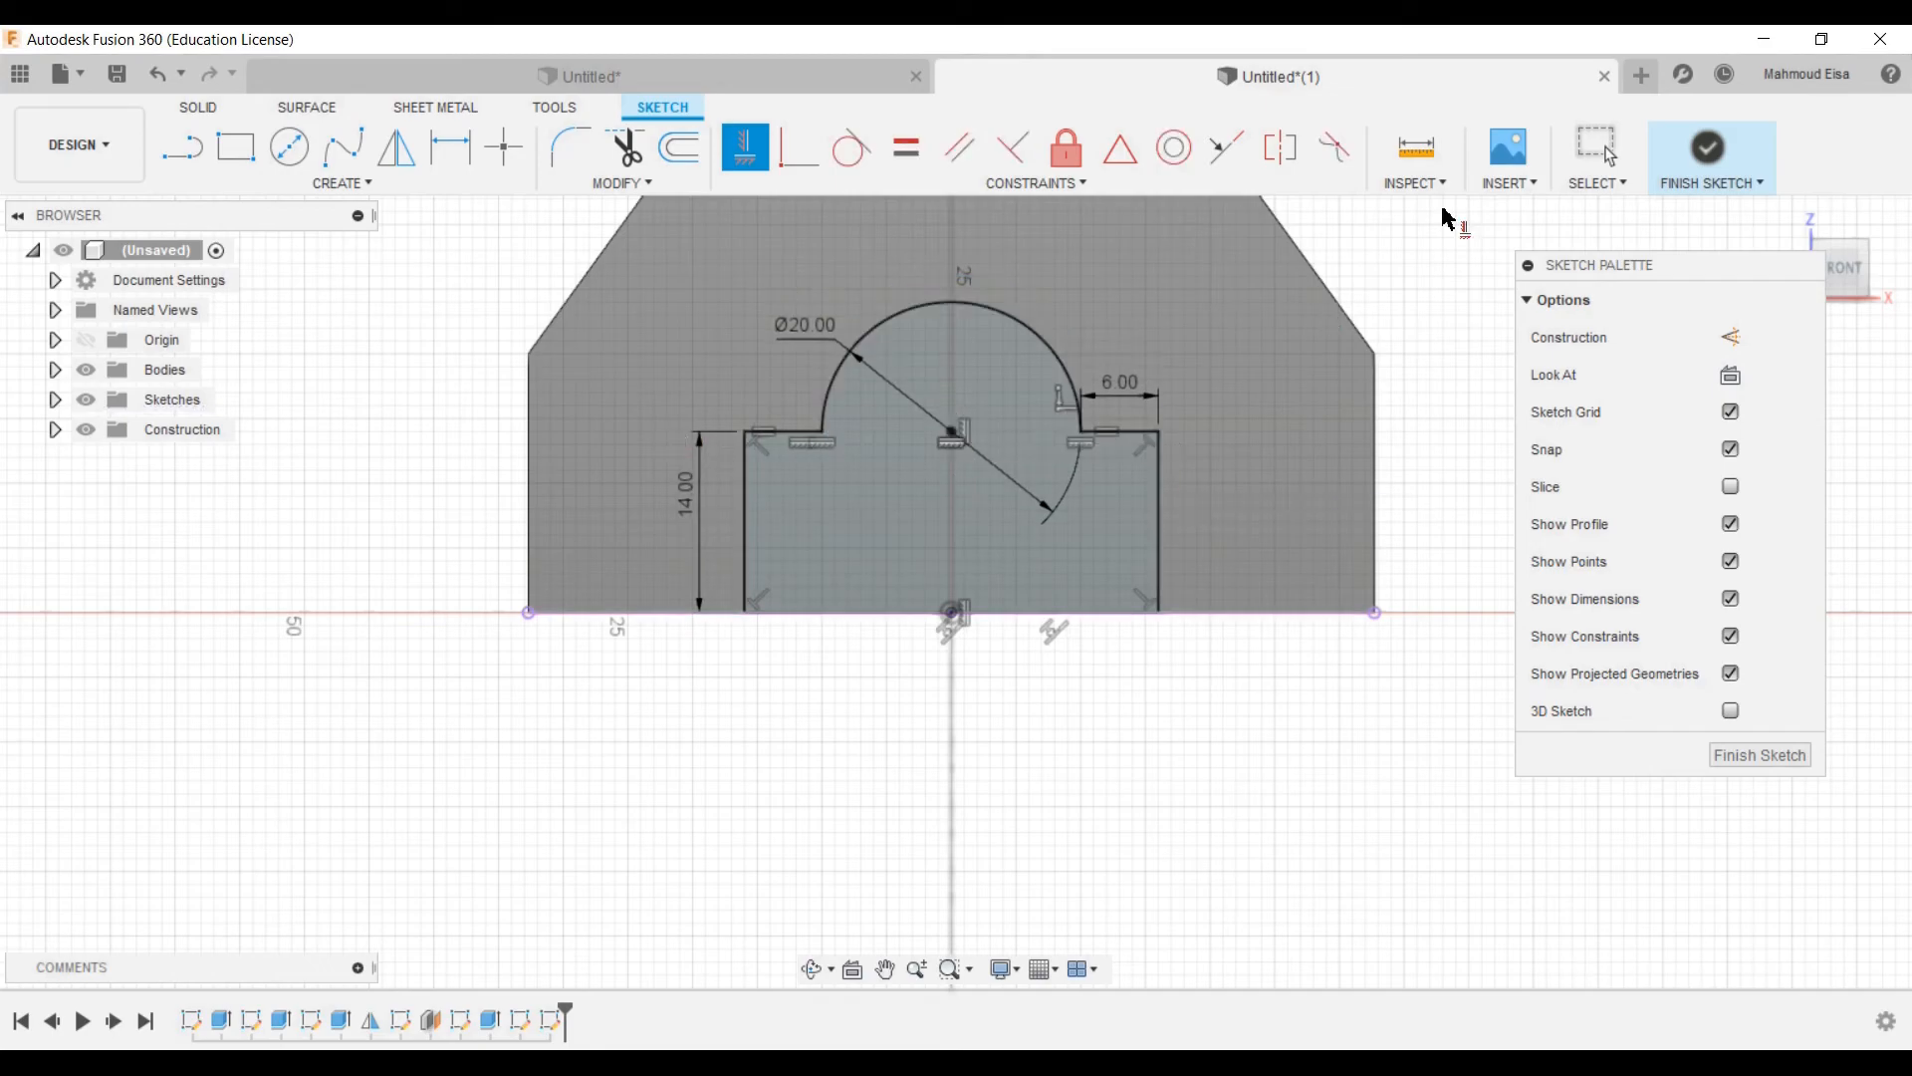
click(1597, 149)
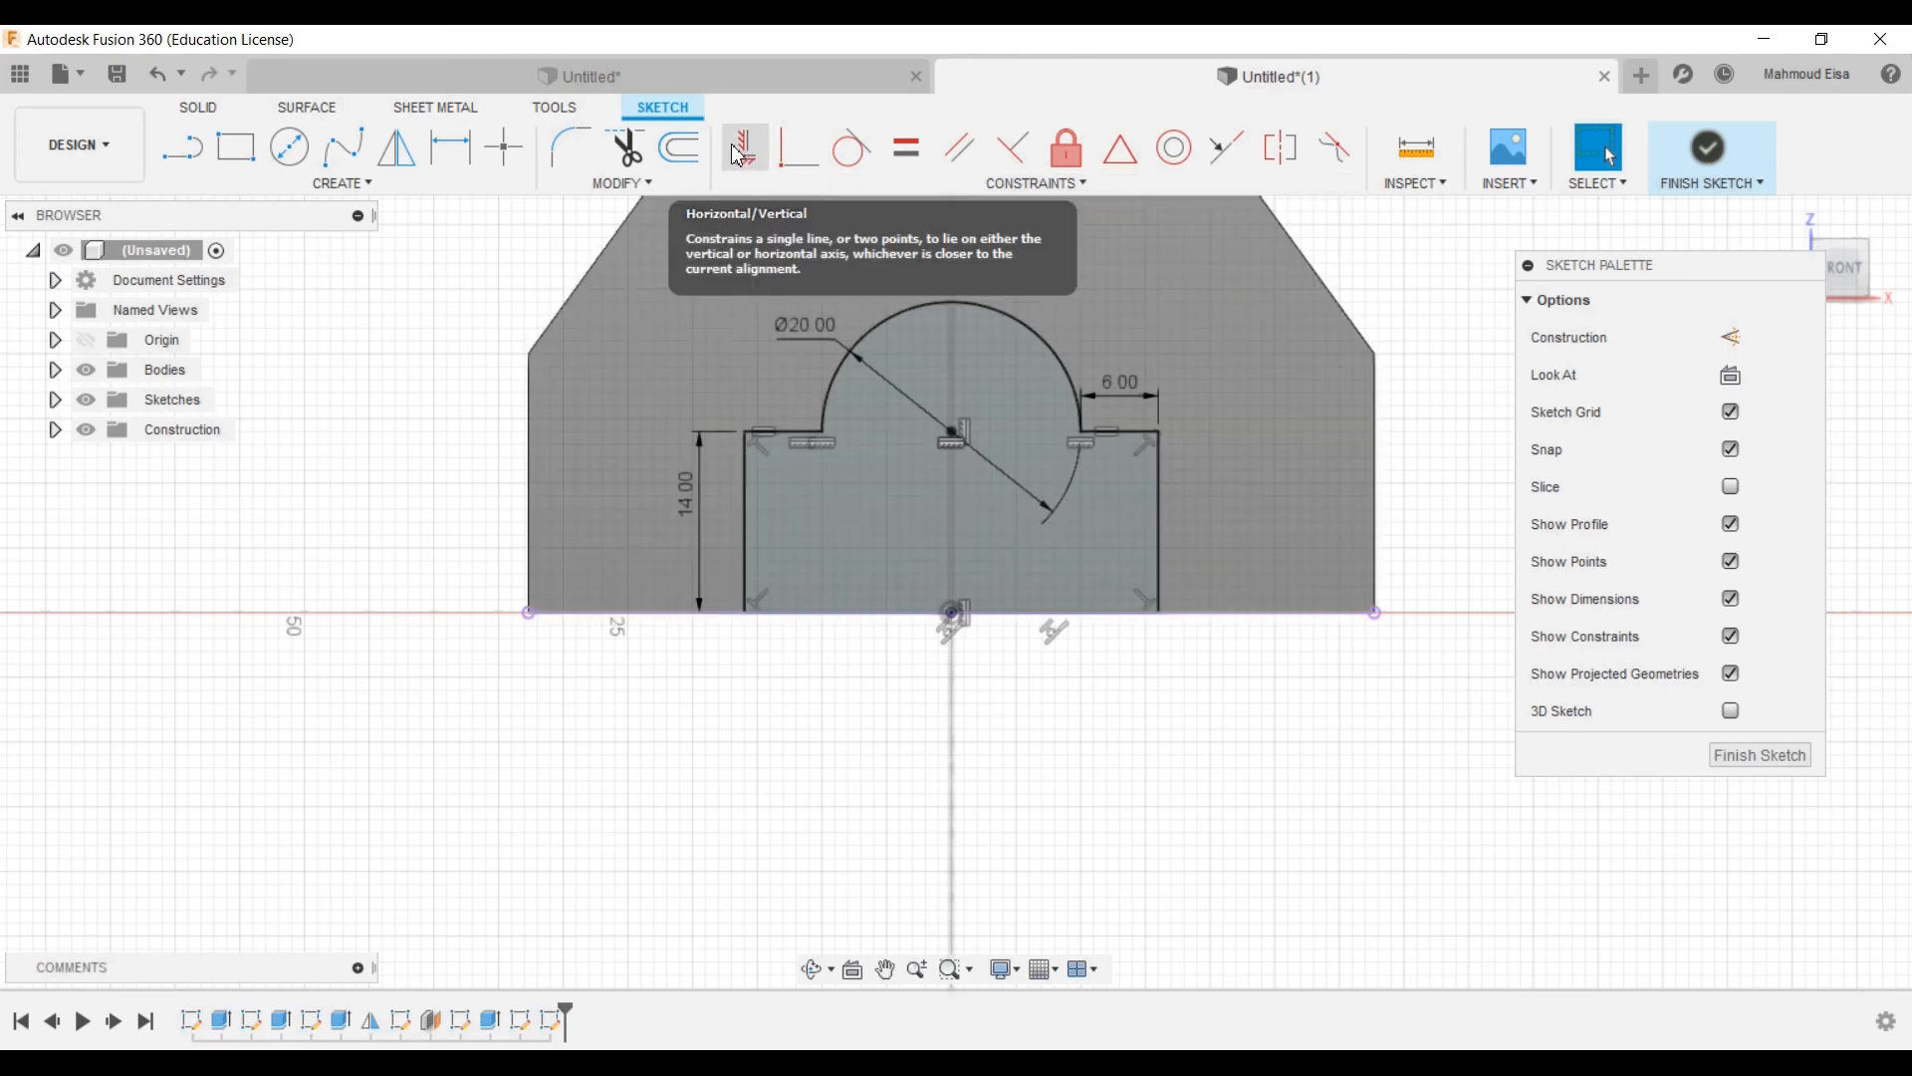
scroll(1052, 410, down, 2)
scroll(1033, 584, up, 2)
scroll(1073, 475, down, 1)
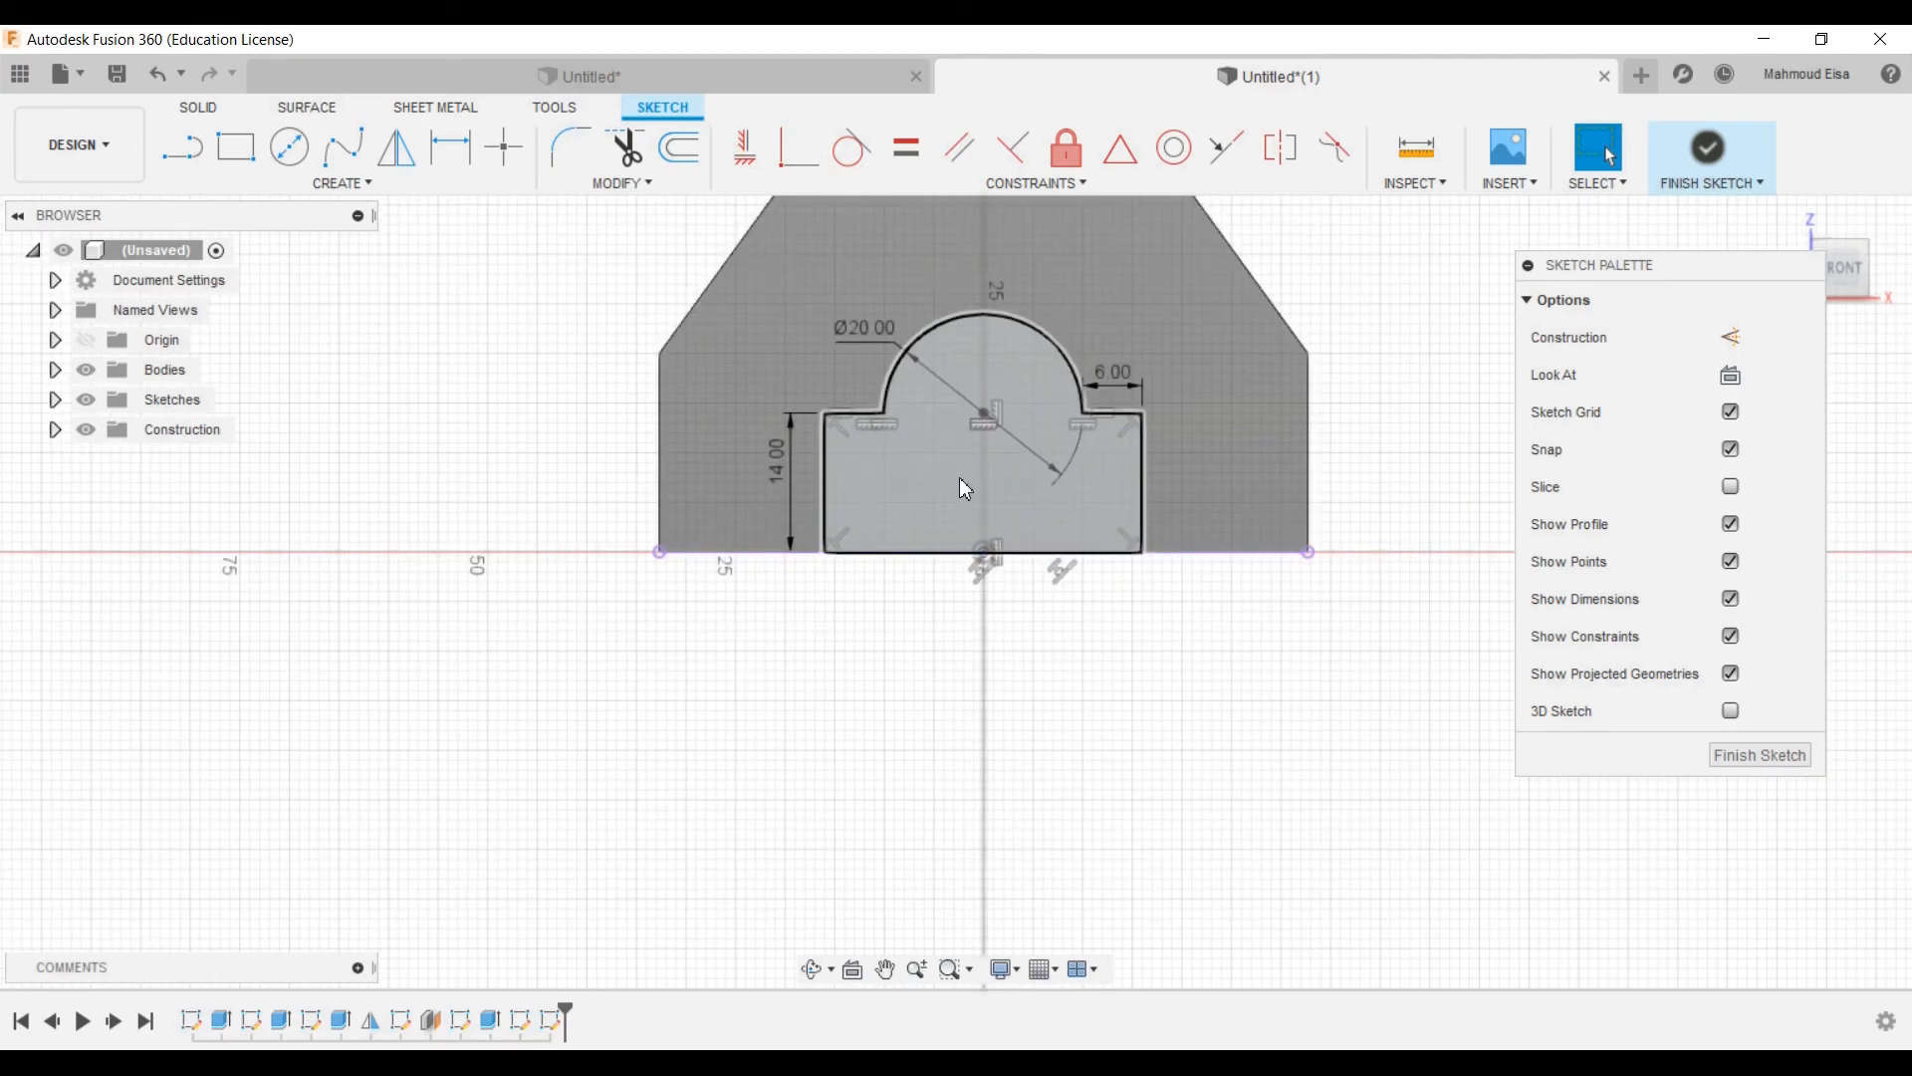
click(996, 474)
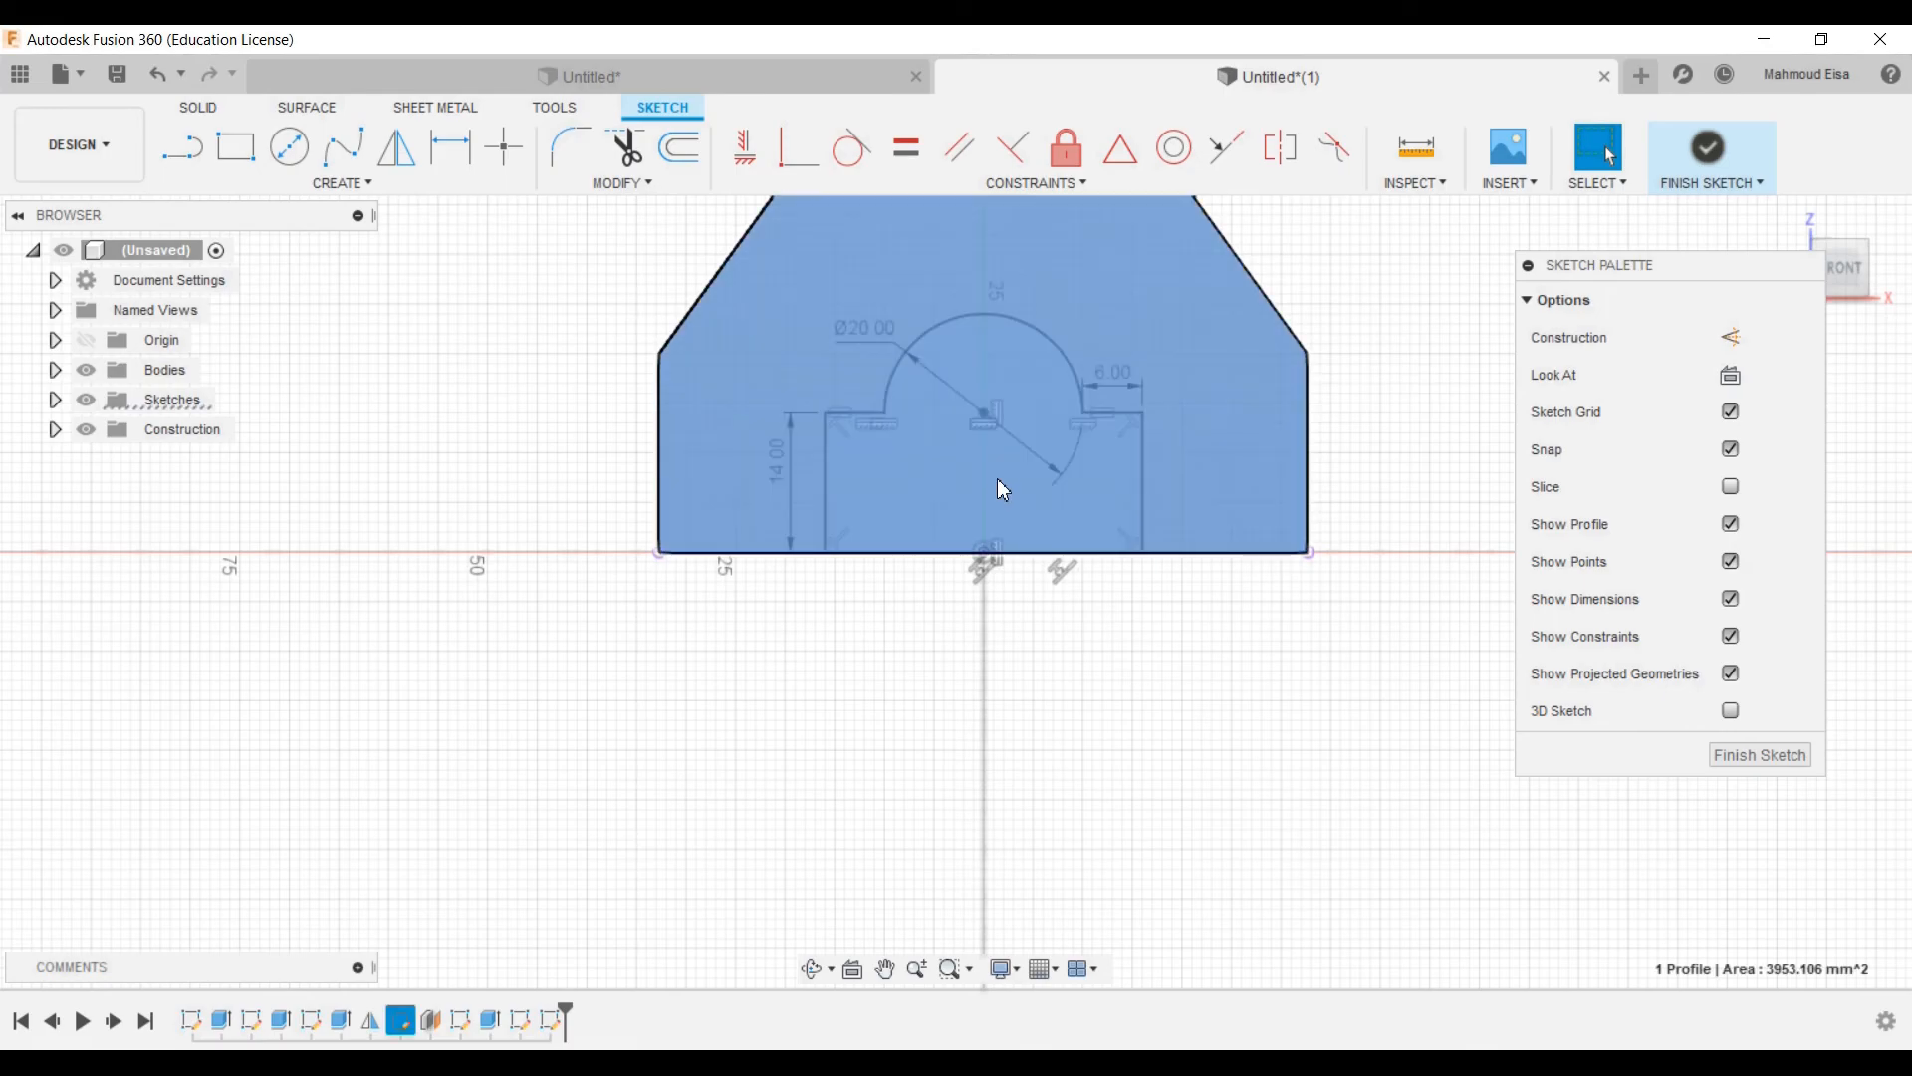
click(1117, 638)
click(1047, 500)
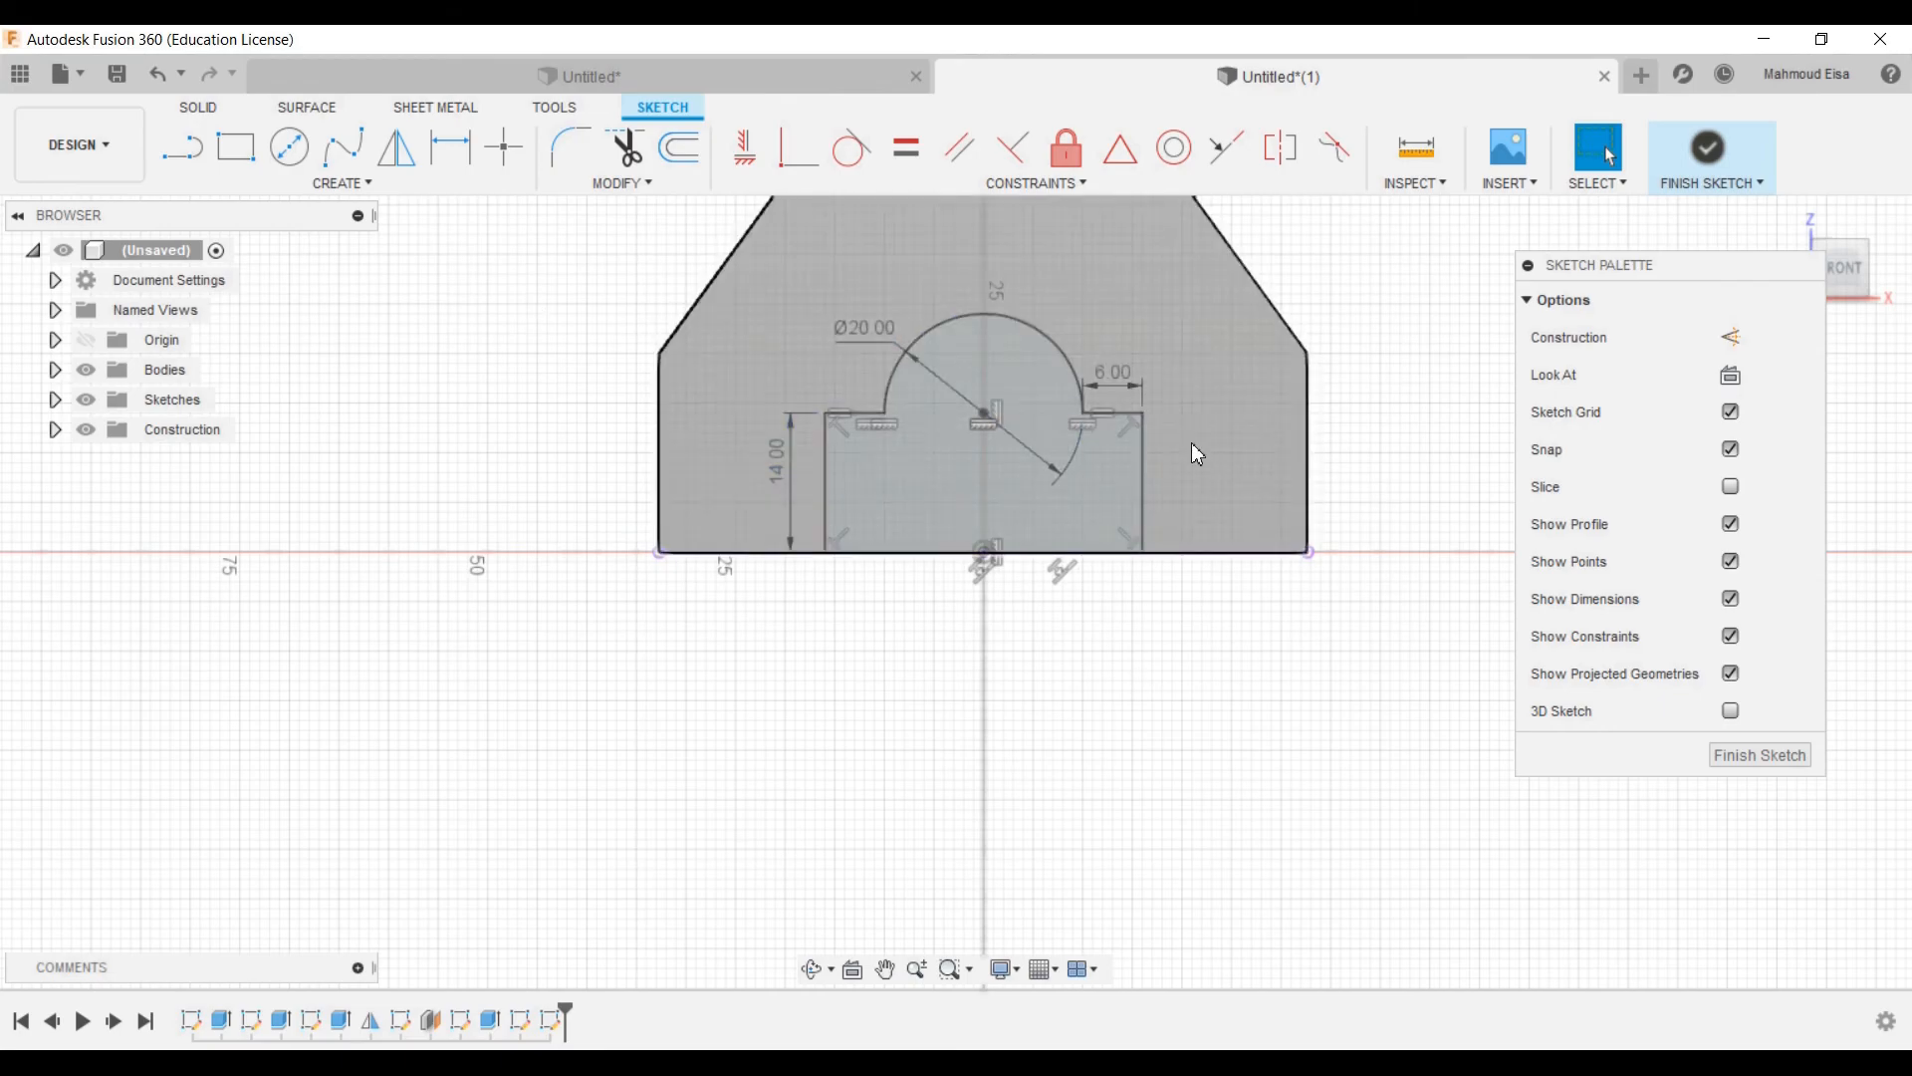
Step: Extrude the closed arch-topped stepped profile by -125 mm as a Cut through the block's full length
click(979, 500)
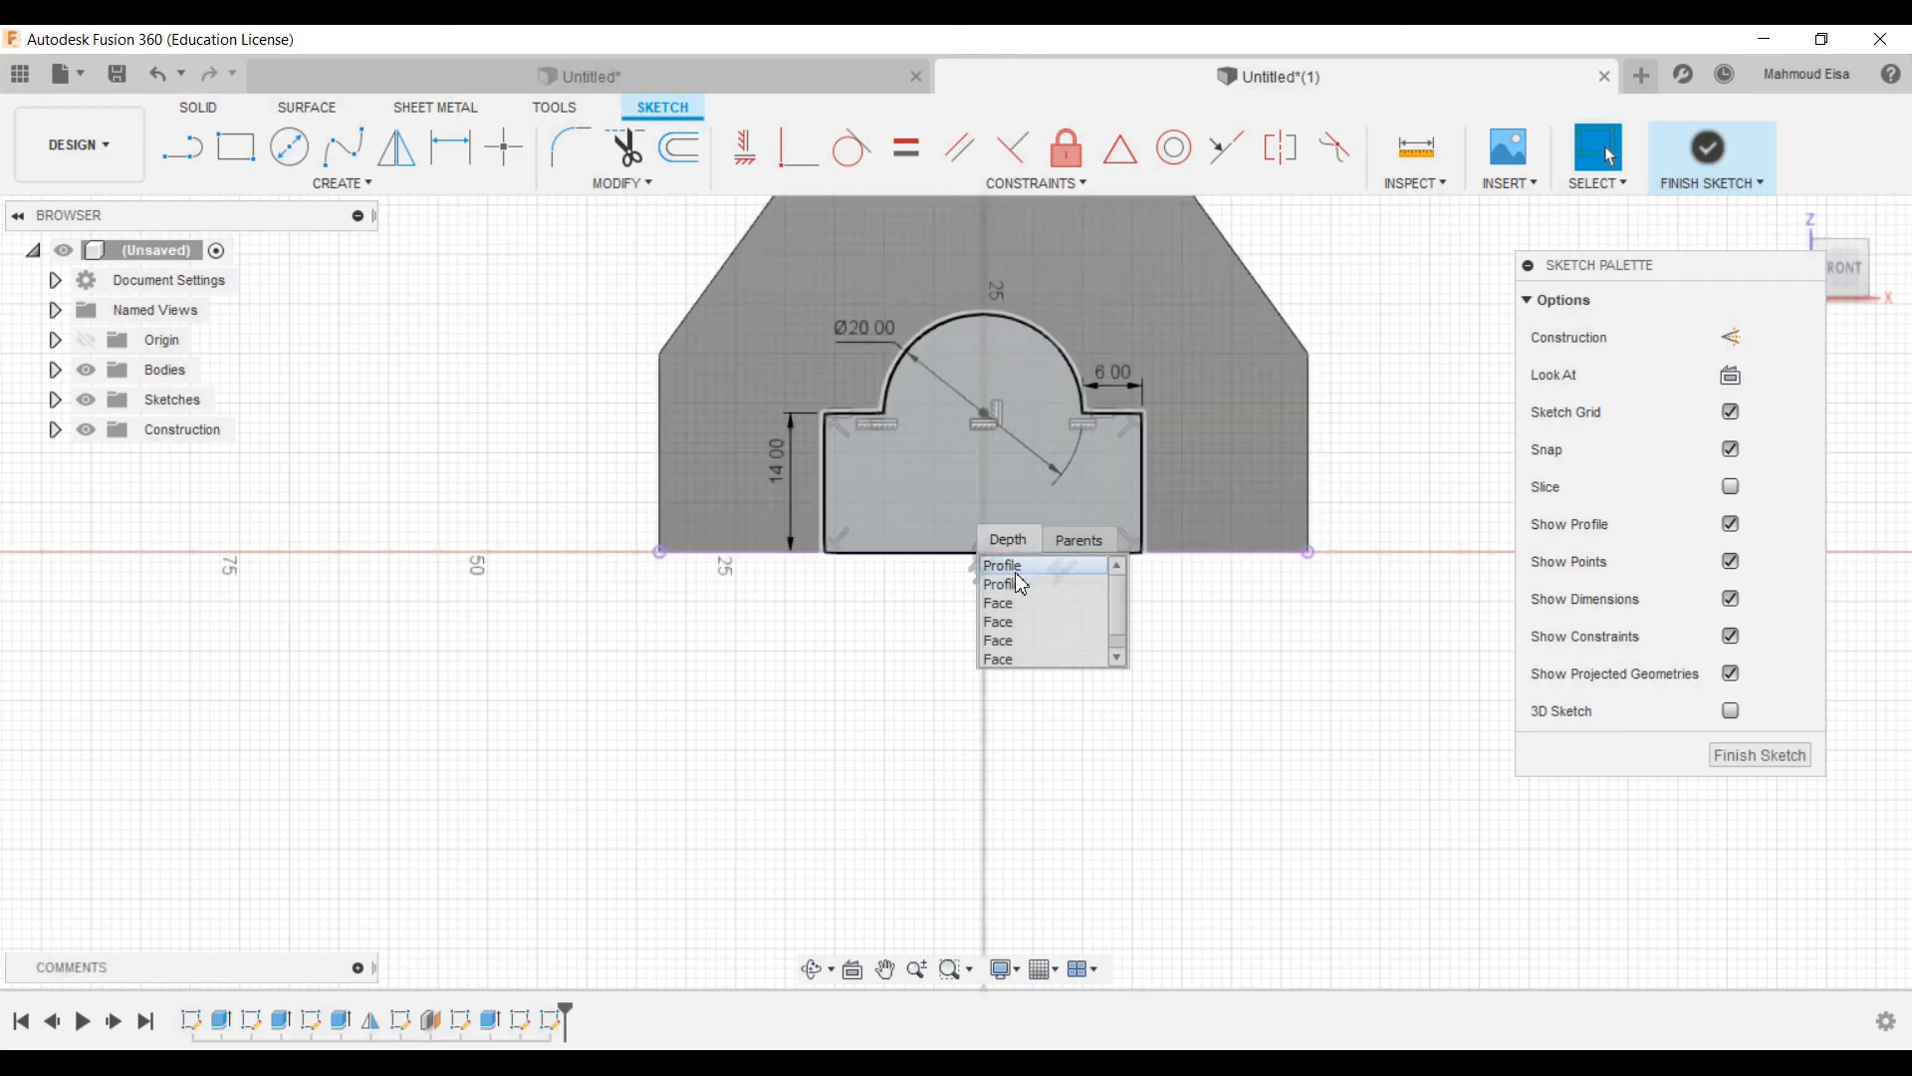
click(1019, 584)
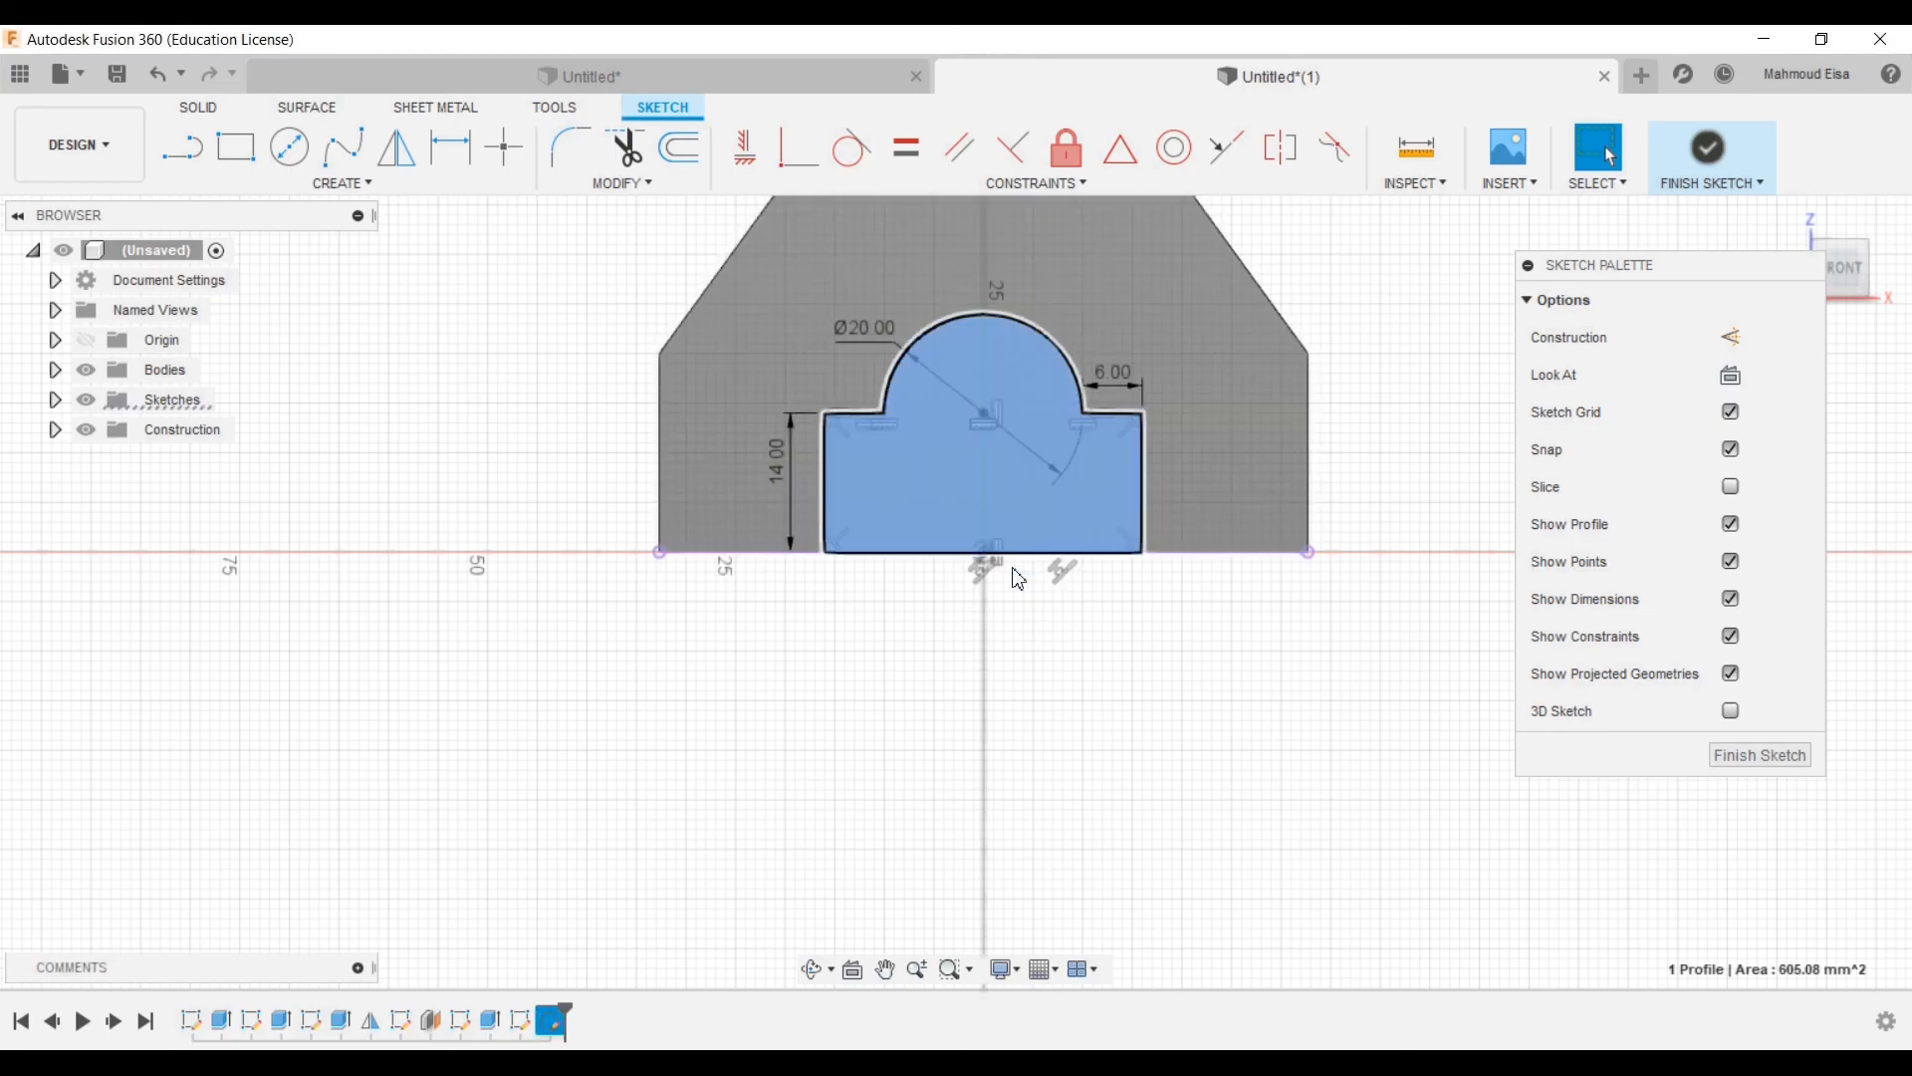
mouse_move(1026, 642)
shift+middle_down()
mouse_move(449, 516)
mouse_move(792, 548)
shift+middle_up()
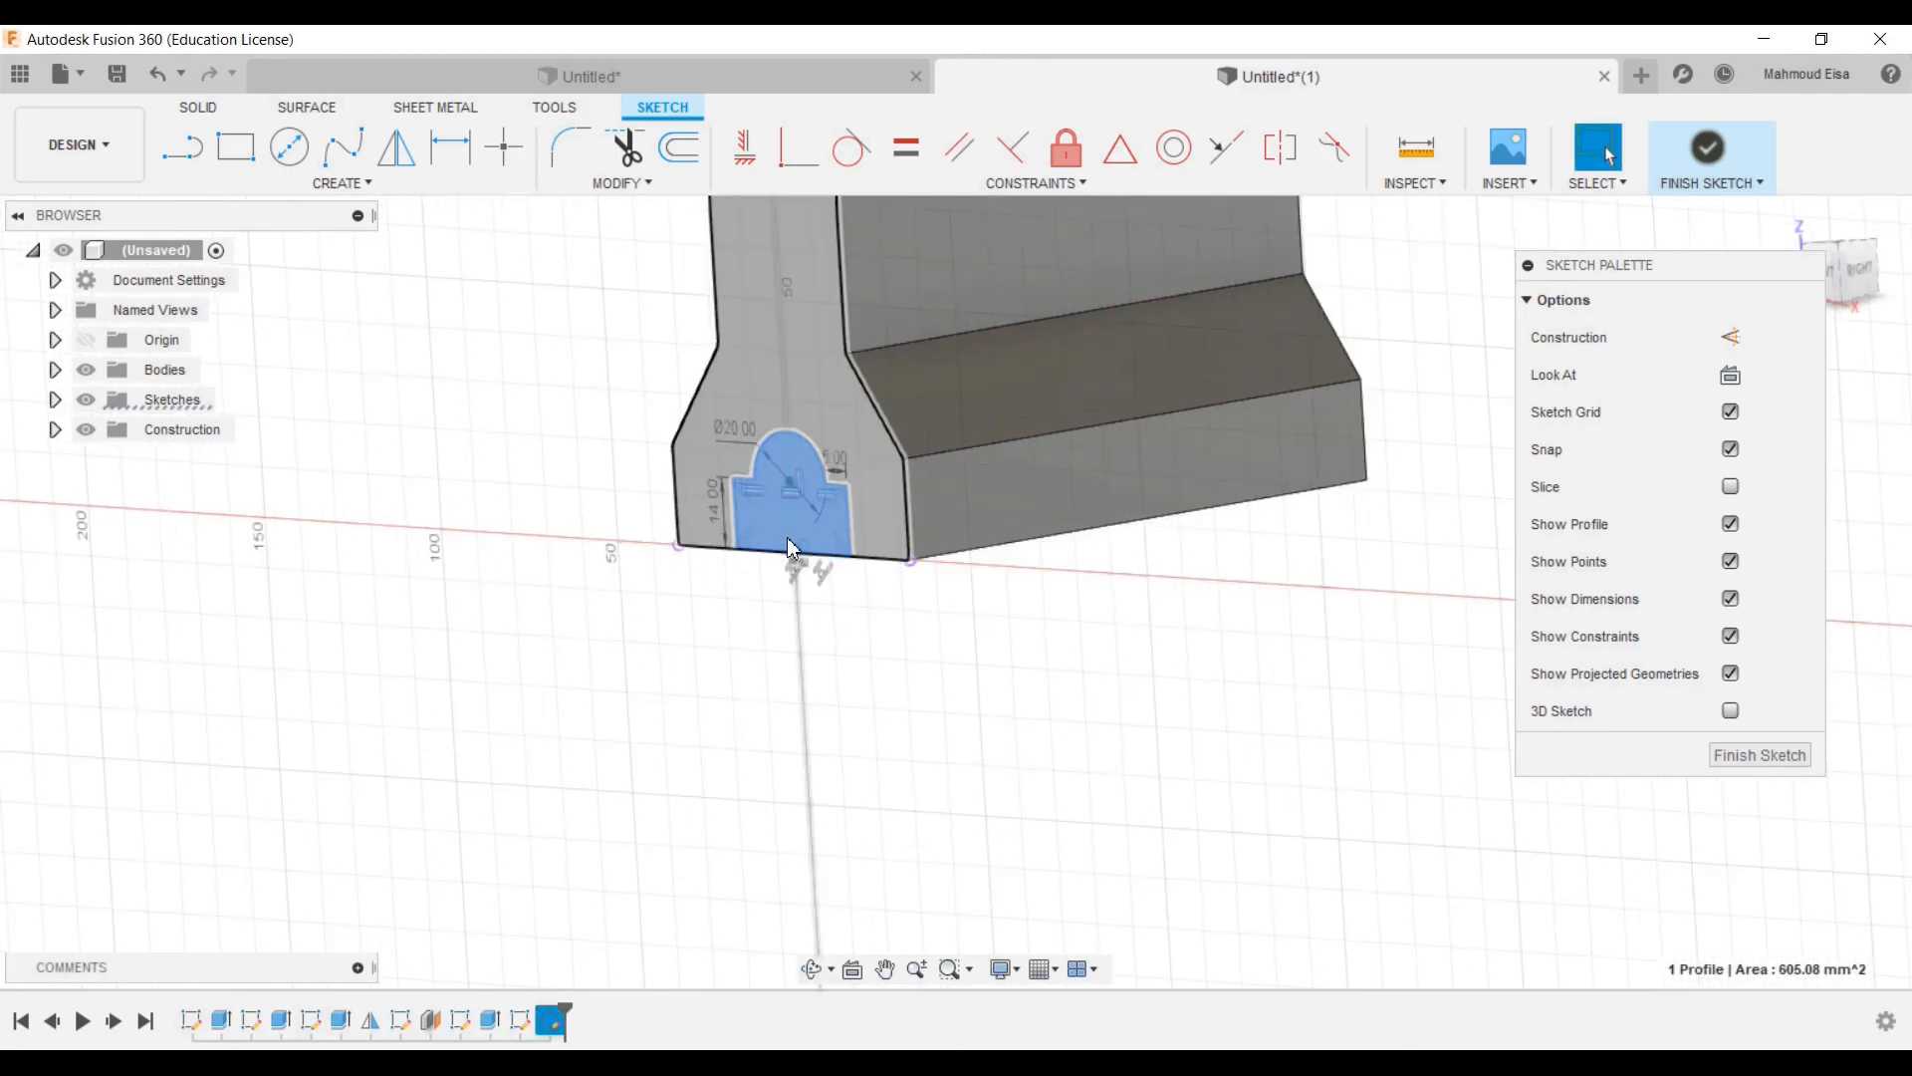
click(202, 108)
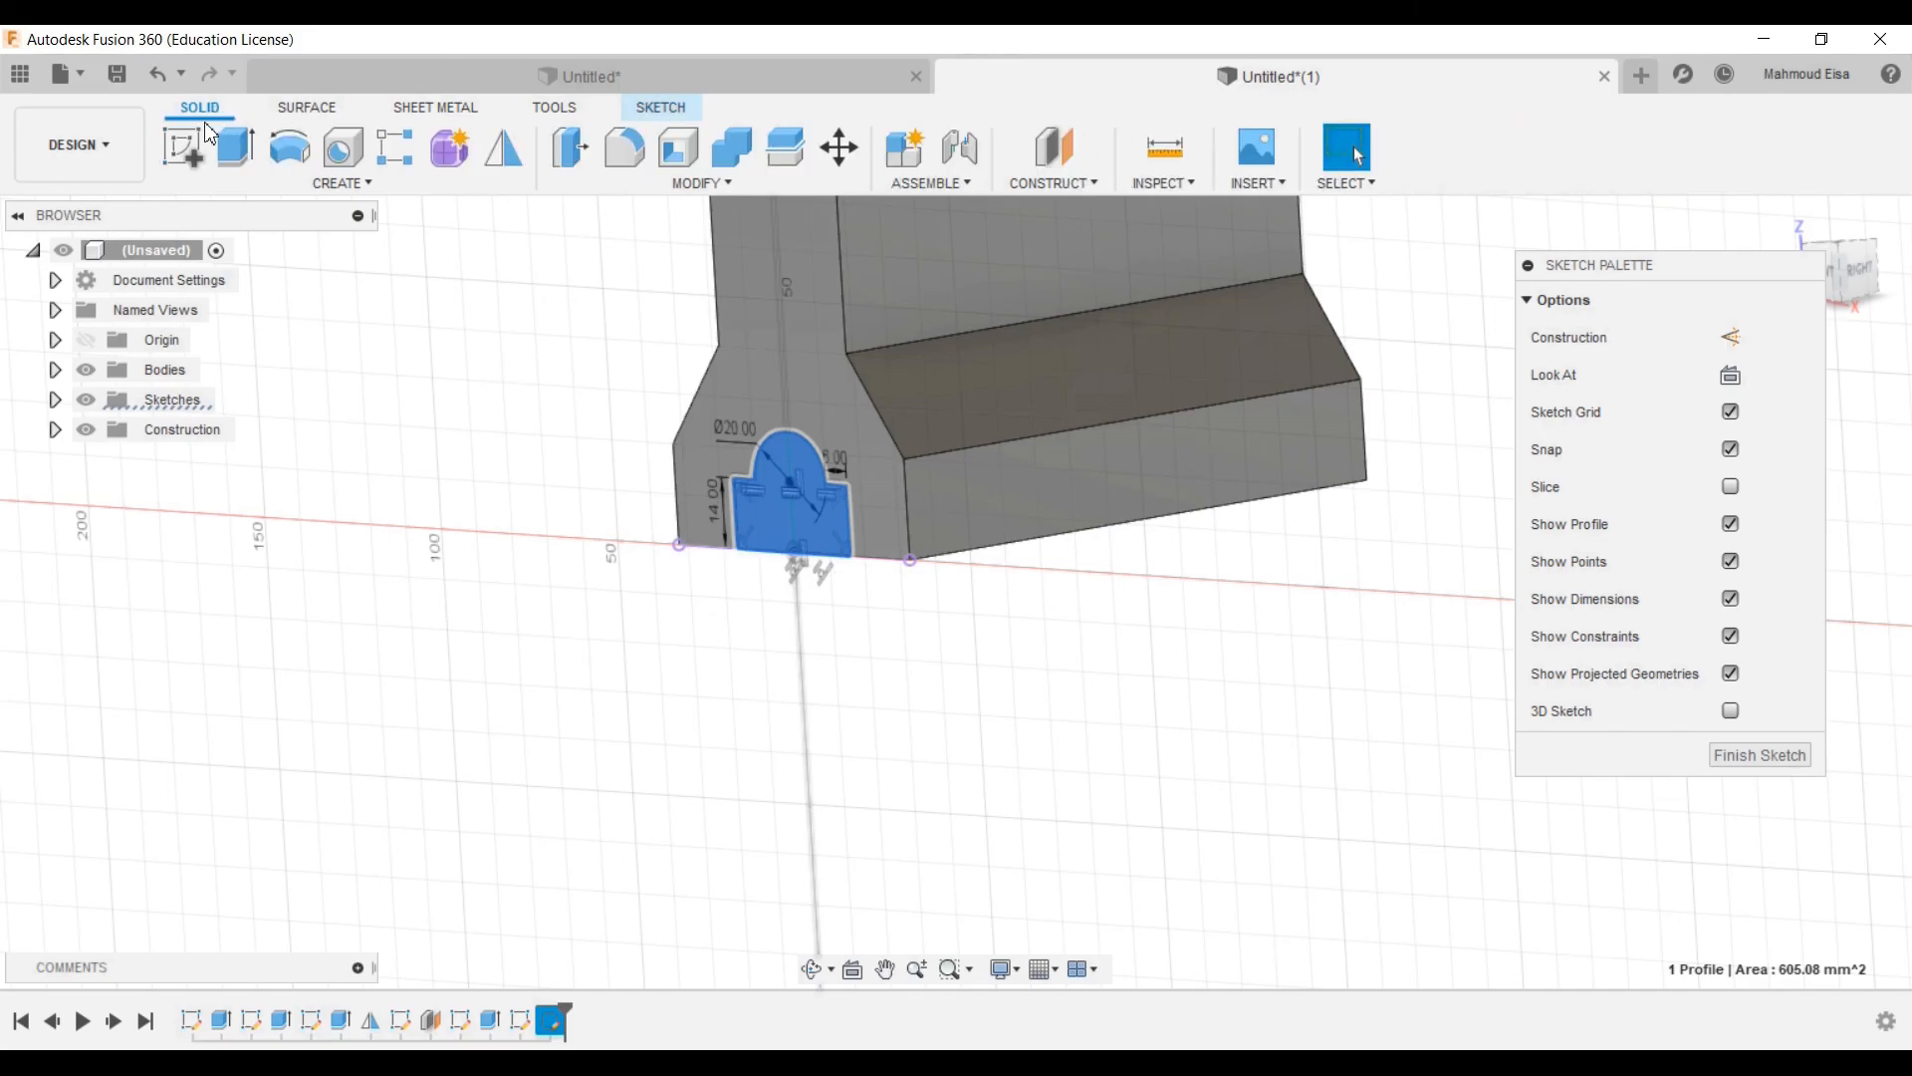
click(232, 148)
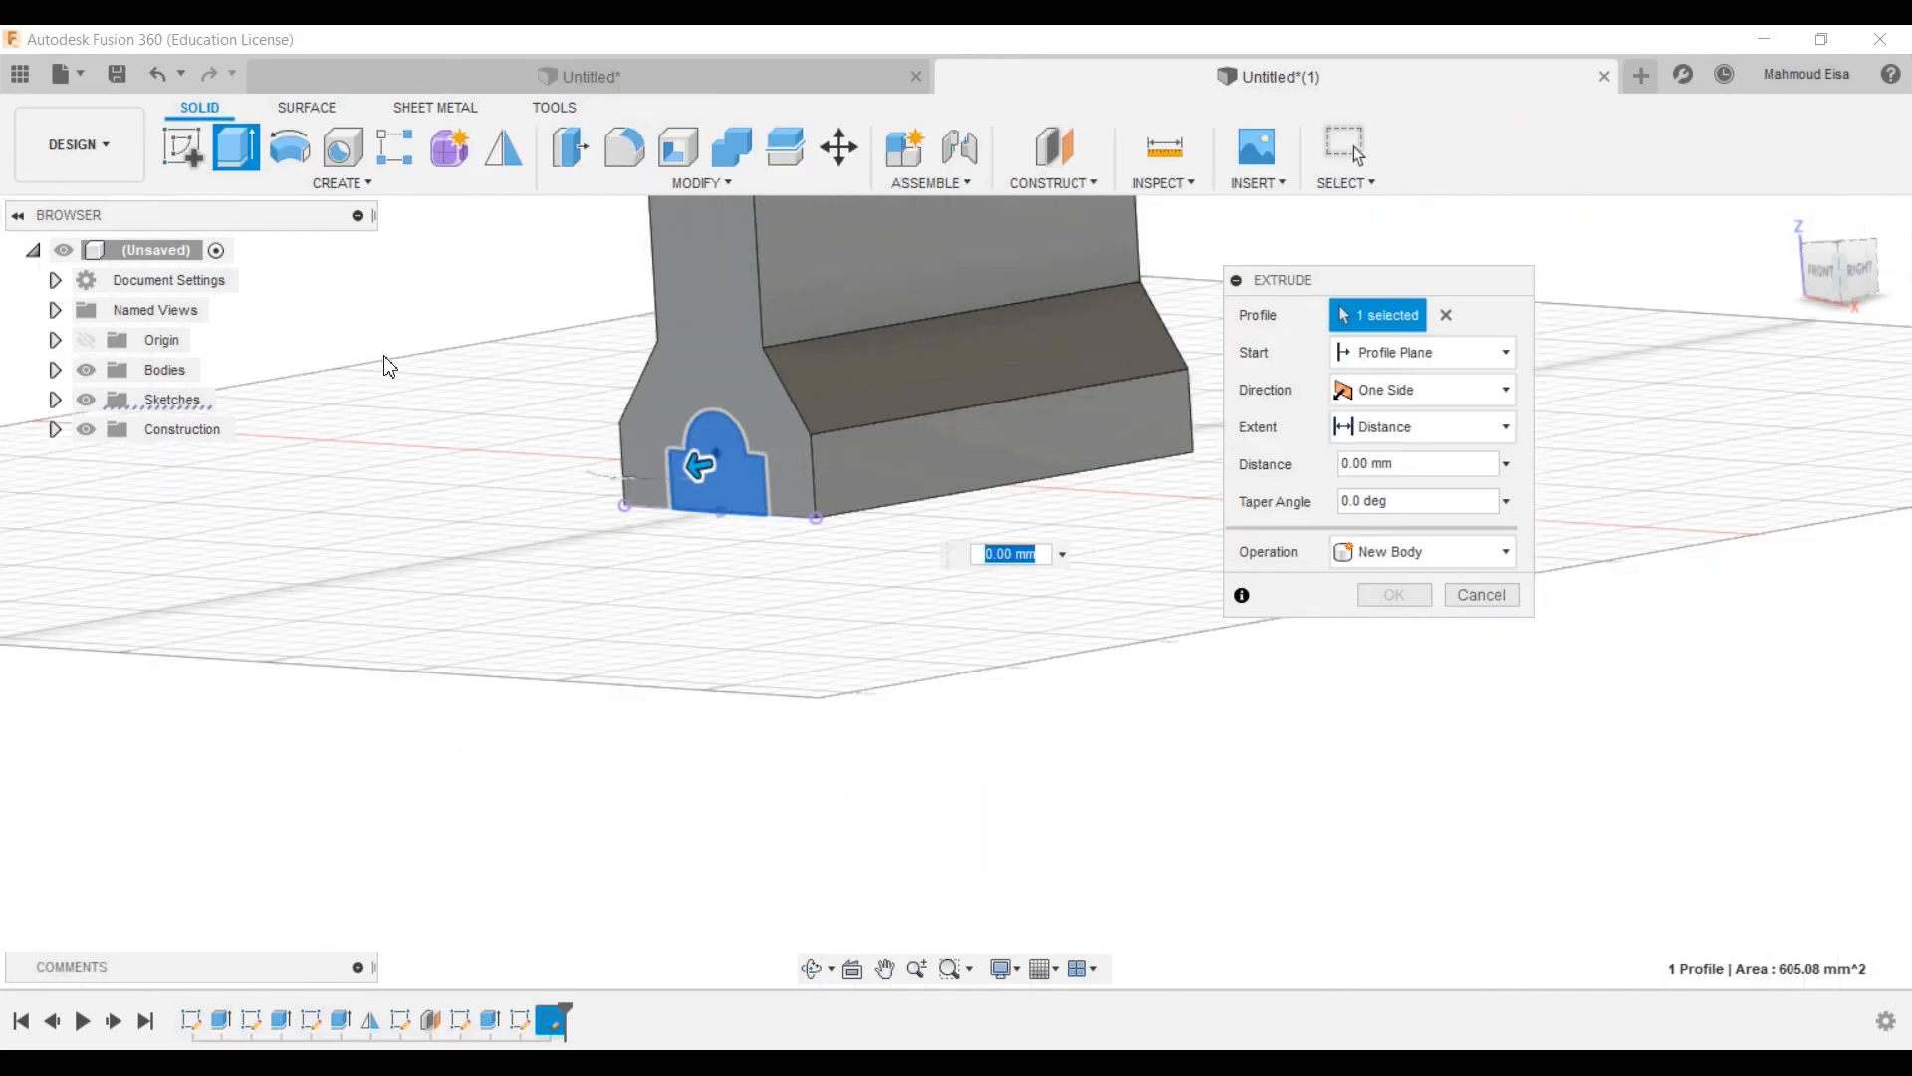
scroll(783, 573, up, 2)
scroll(749, 570, down, 3)
shift+middle_drag(1159, 362, 1130, 358)
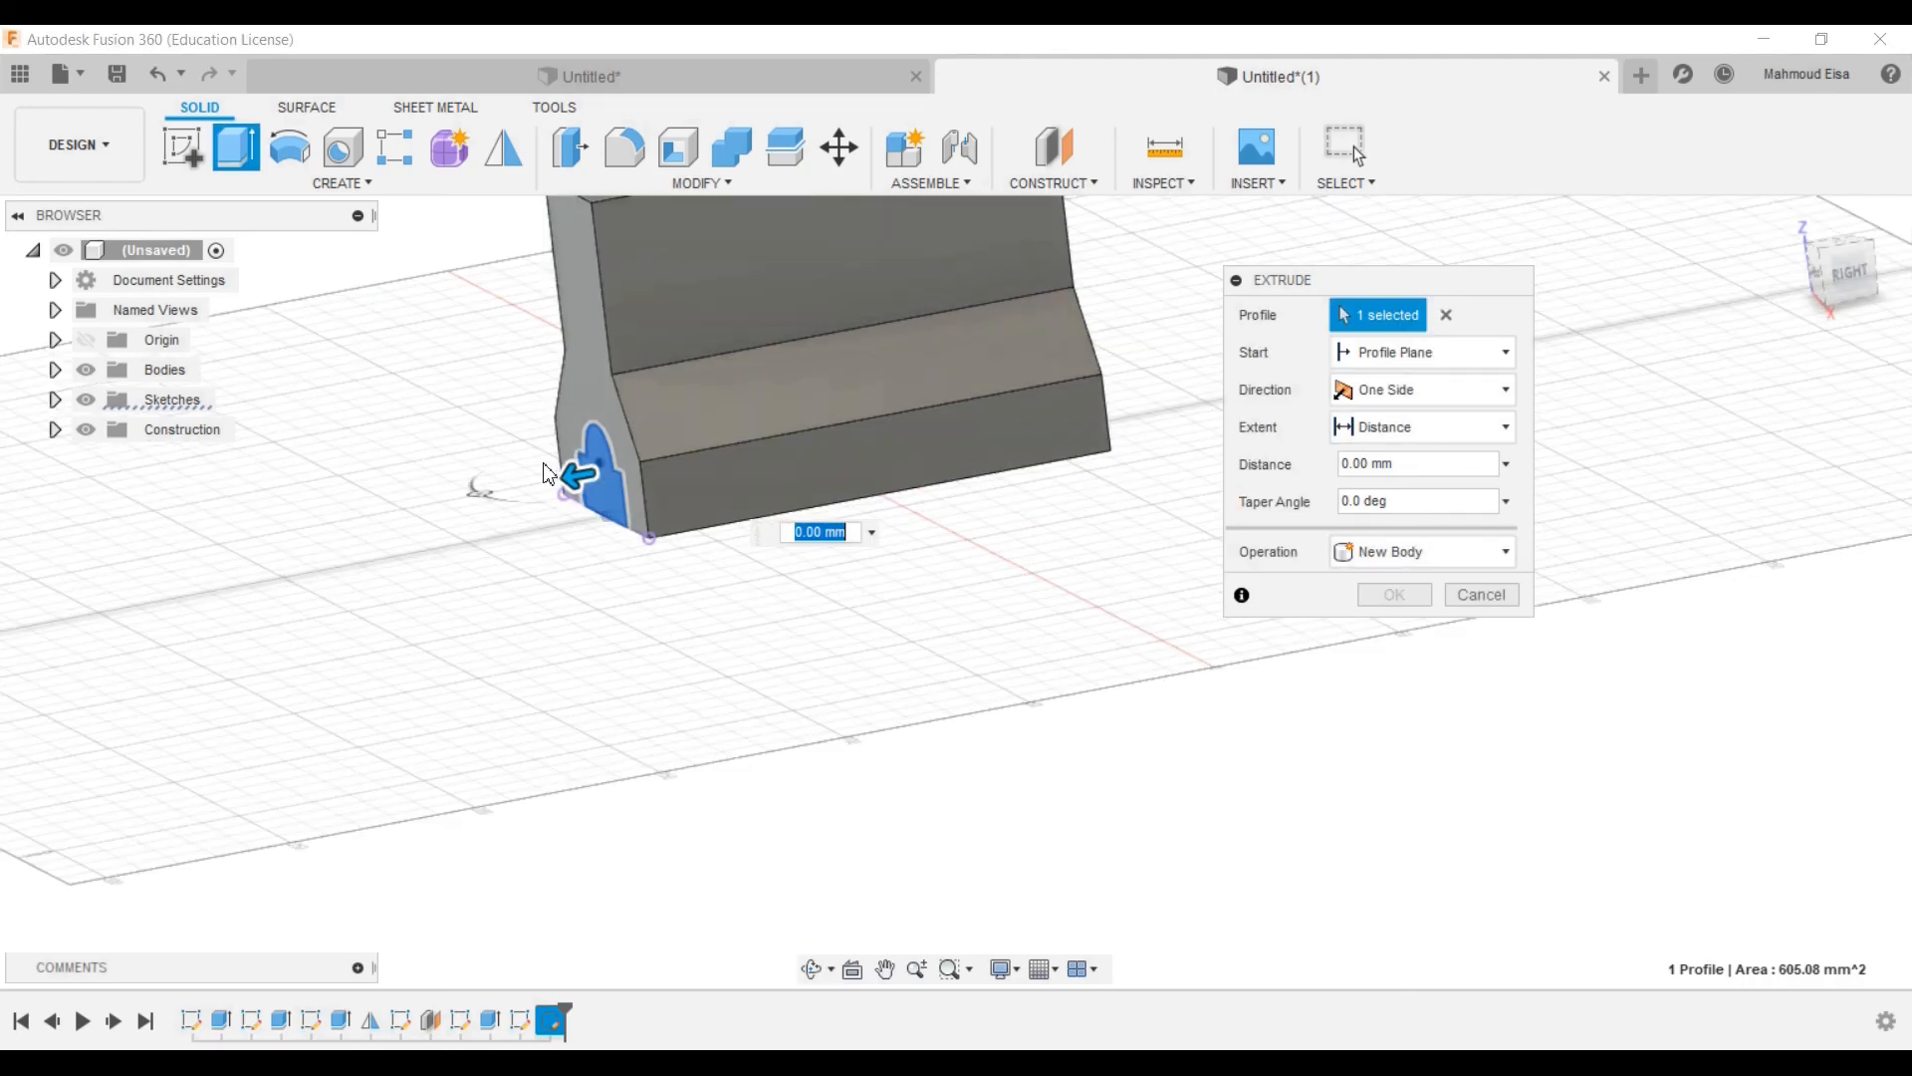
shift+middle_drag(504, 534, 629, 669)
click(1052, 366)
shift+middle_drag(991, 534, 1096, 299)
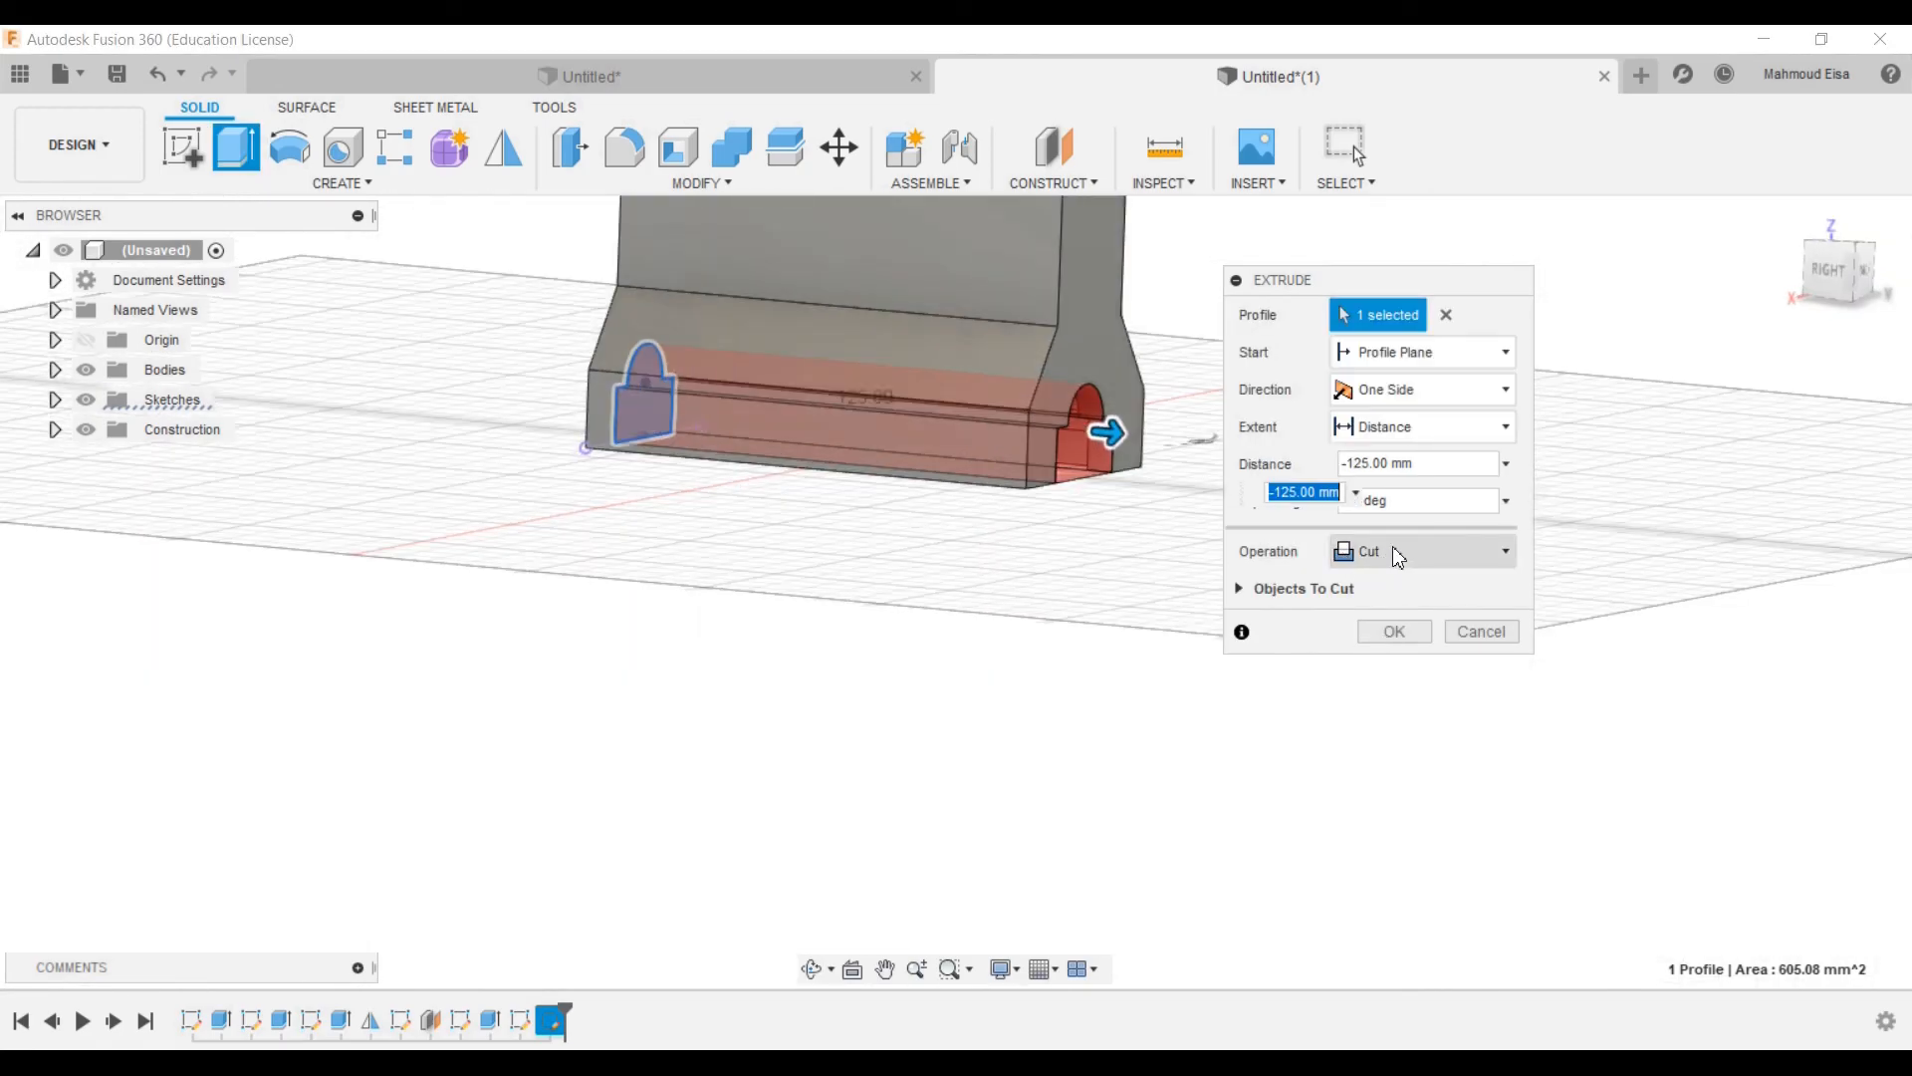
click(1376, 563)
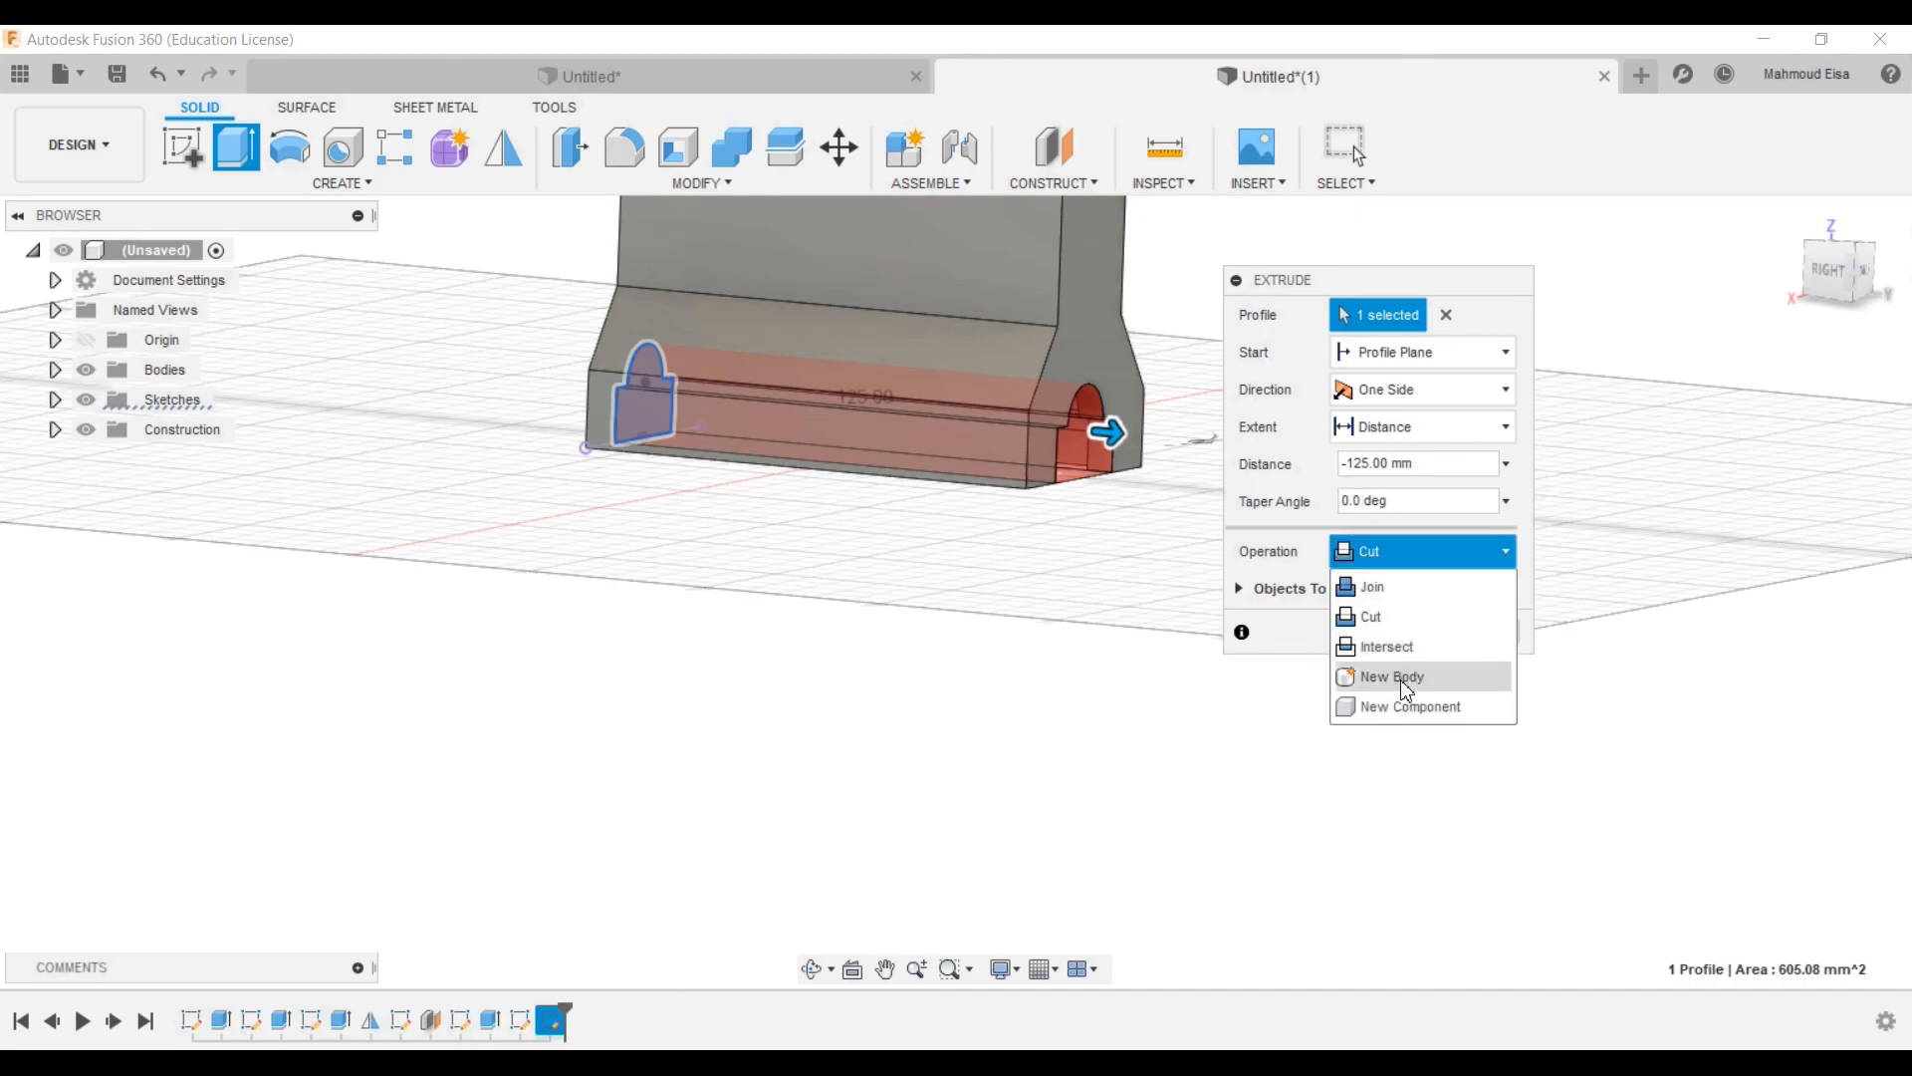
click(1384, 561)
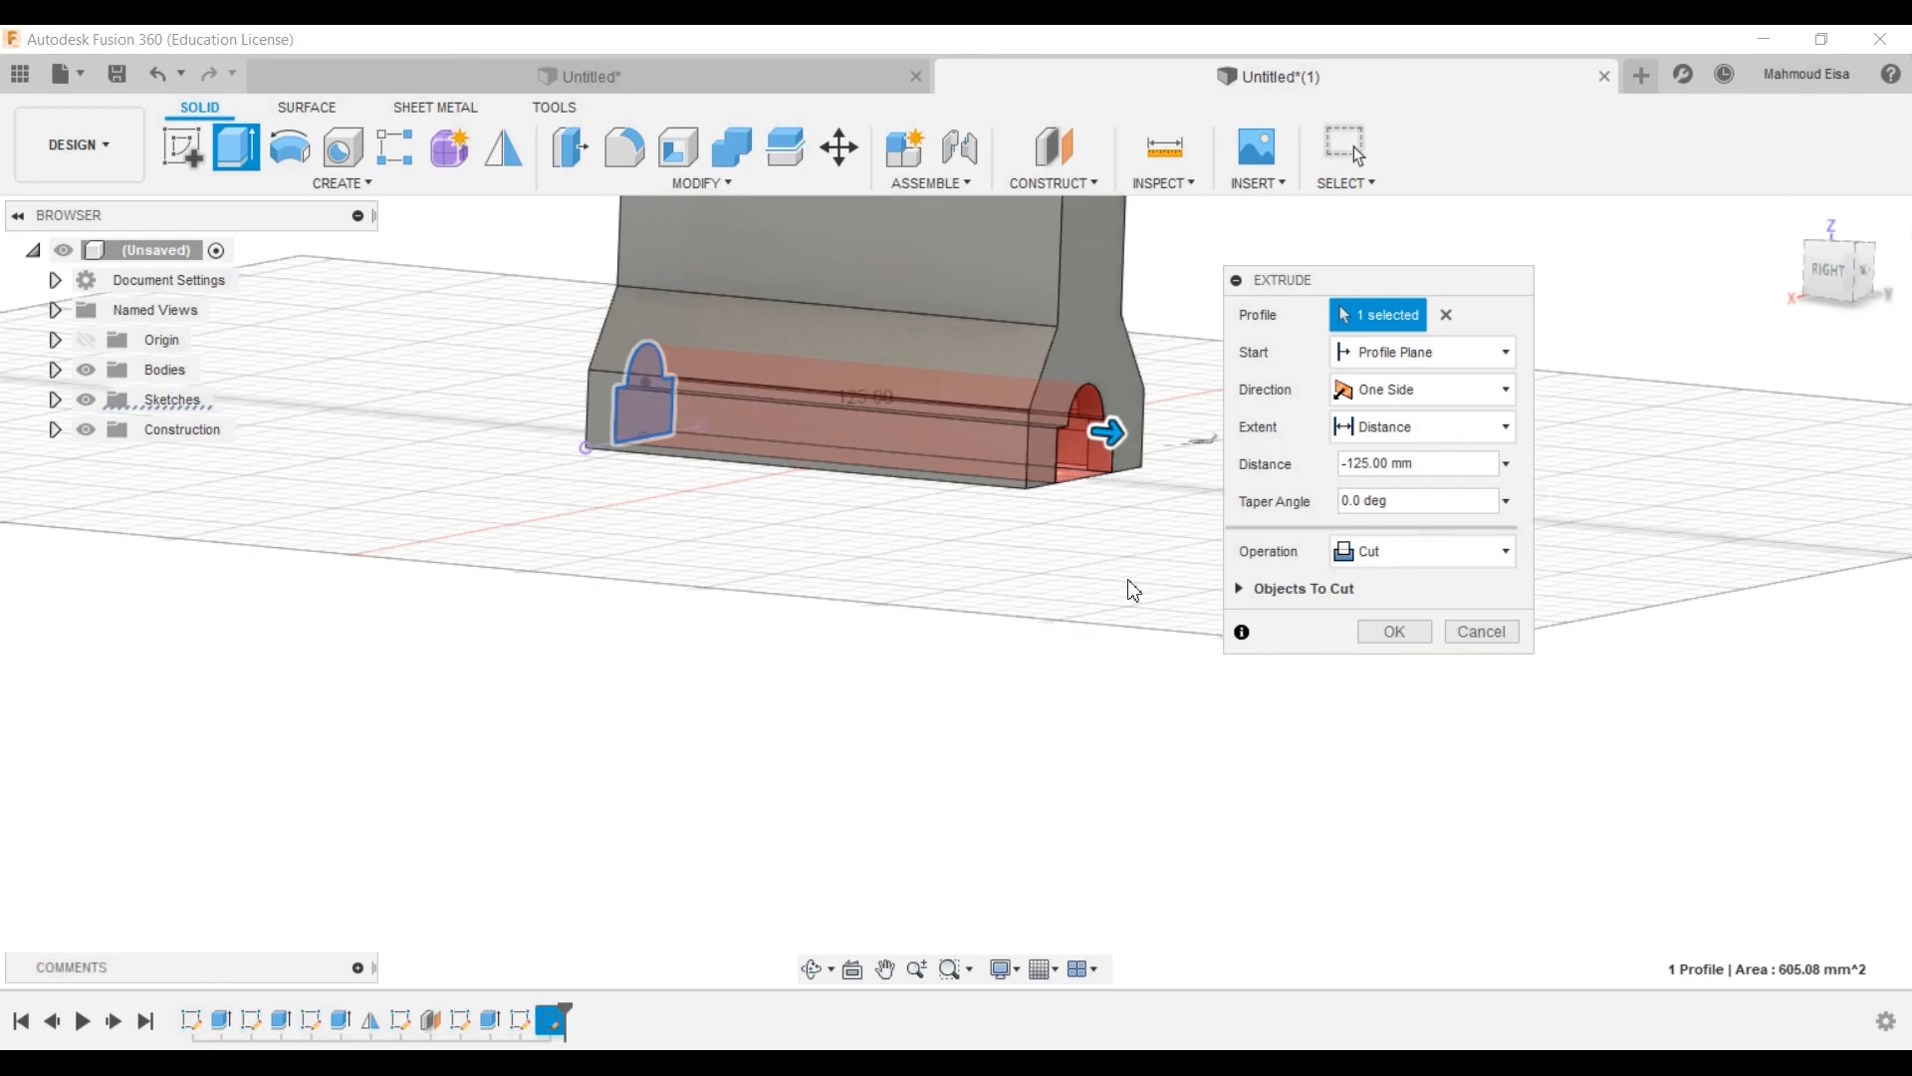
click(1391, 636)
shift+middle_drag(1083, 602, 1438, 697)
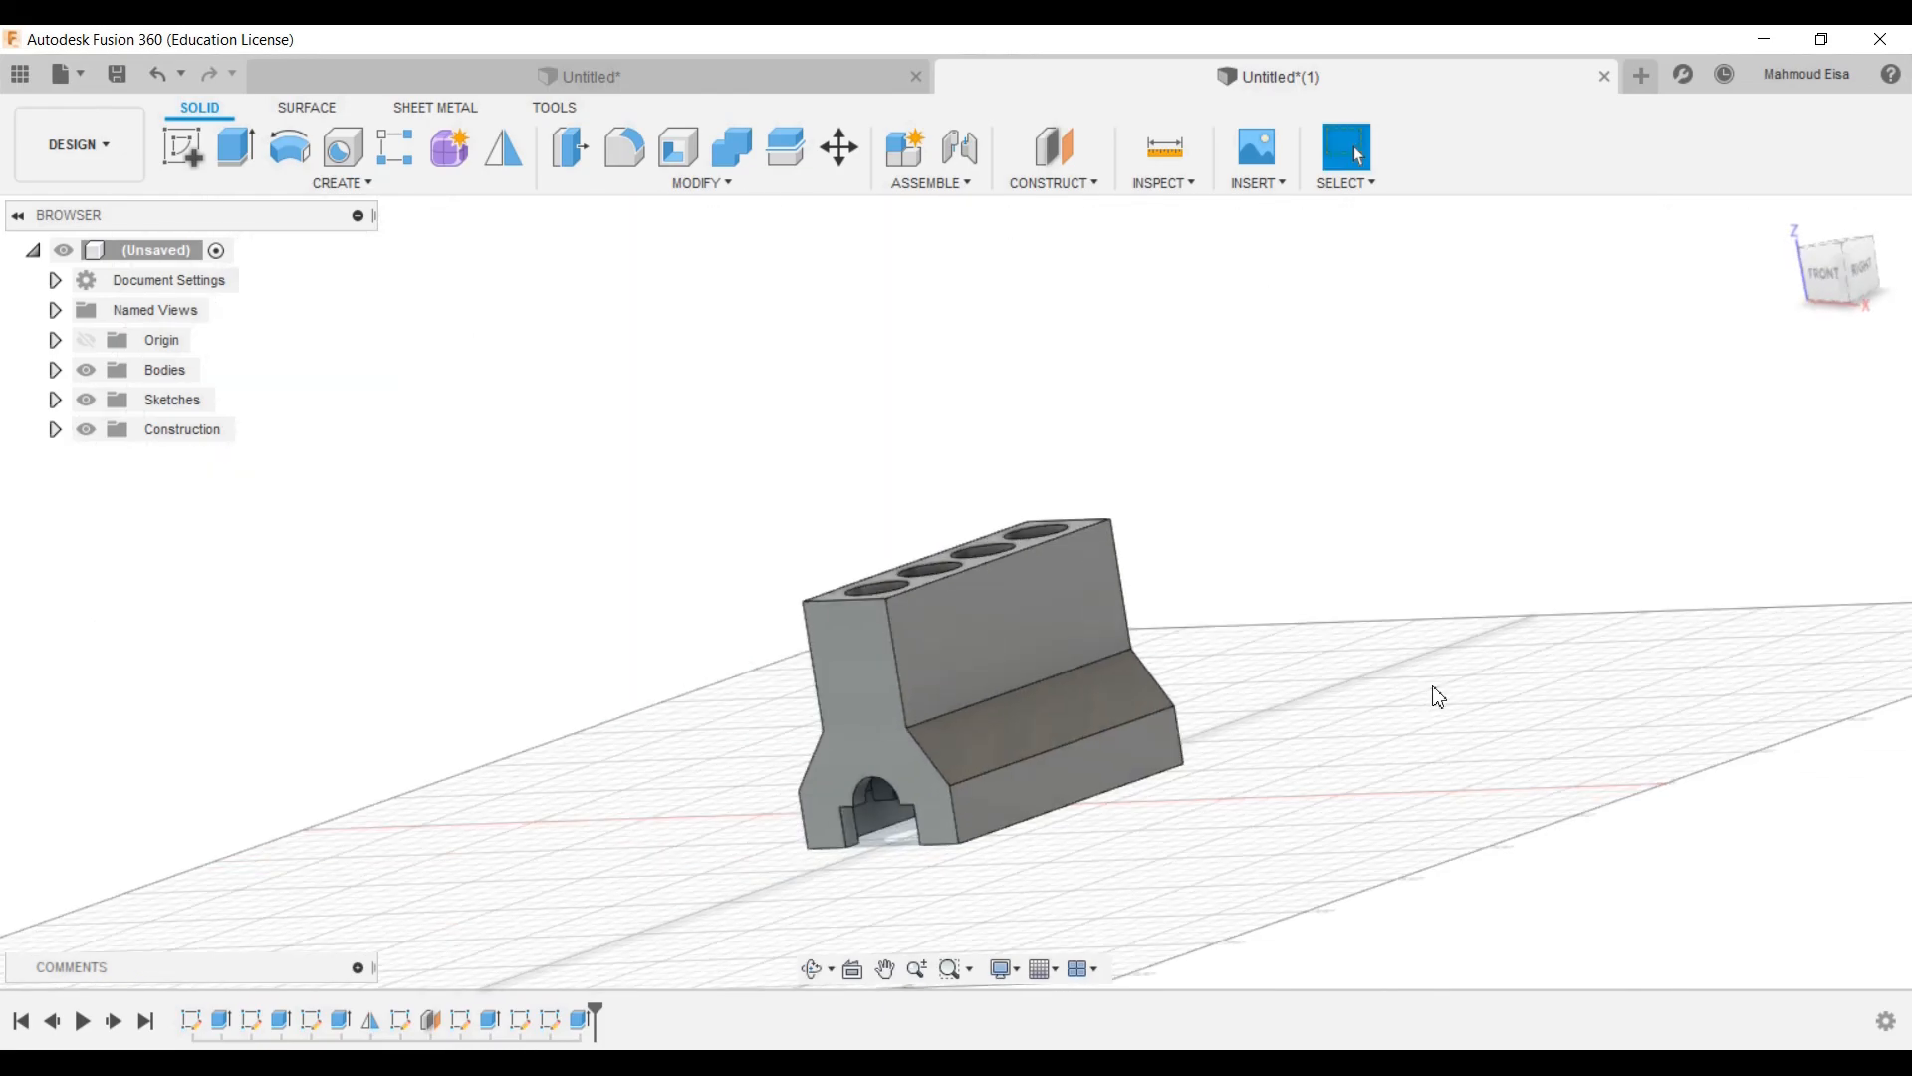